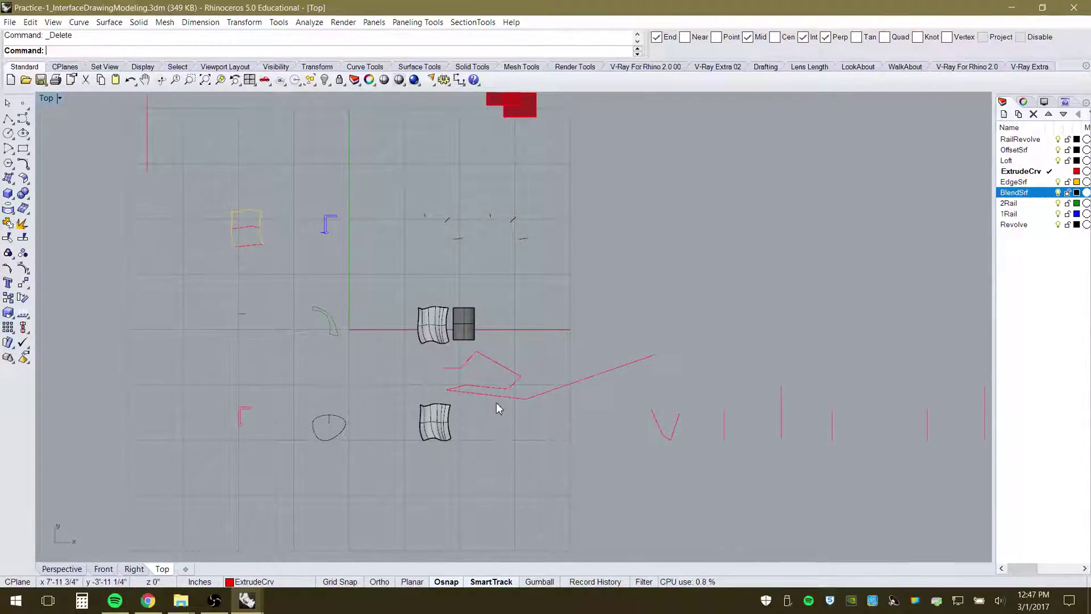
Draw a wavy degree-3 control point curve with eight points in the open area above the zigzag polyline
scroll(496, 402, up, 3)
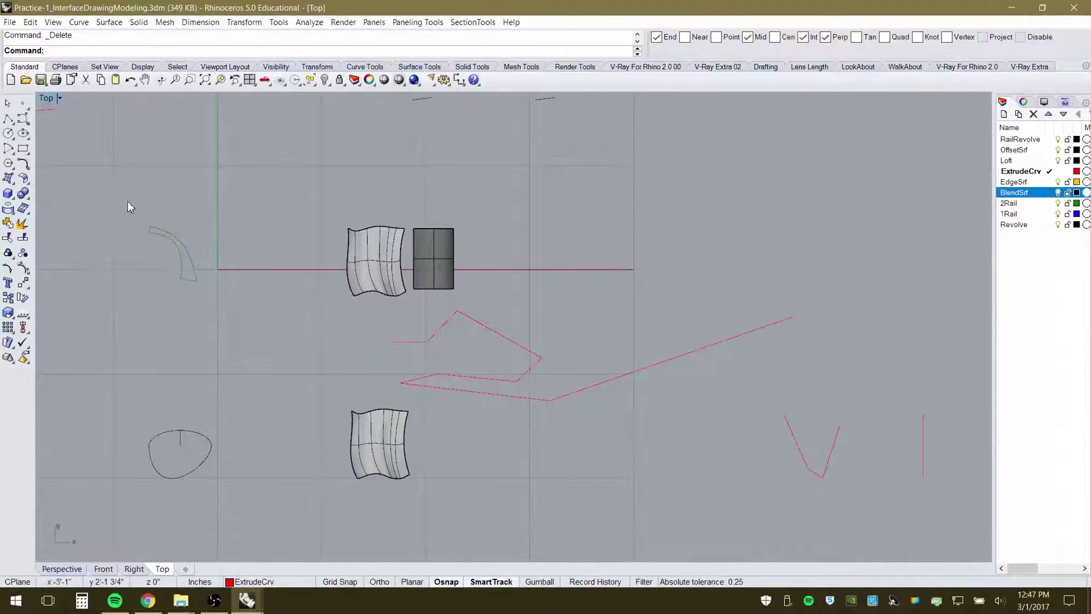
click(23, 120)
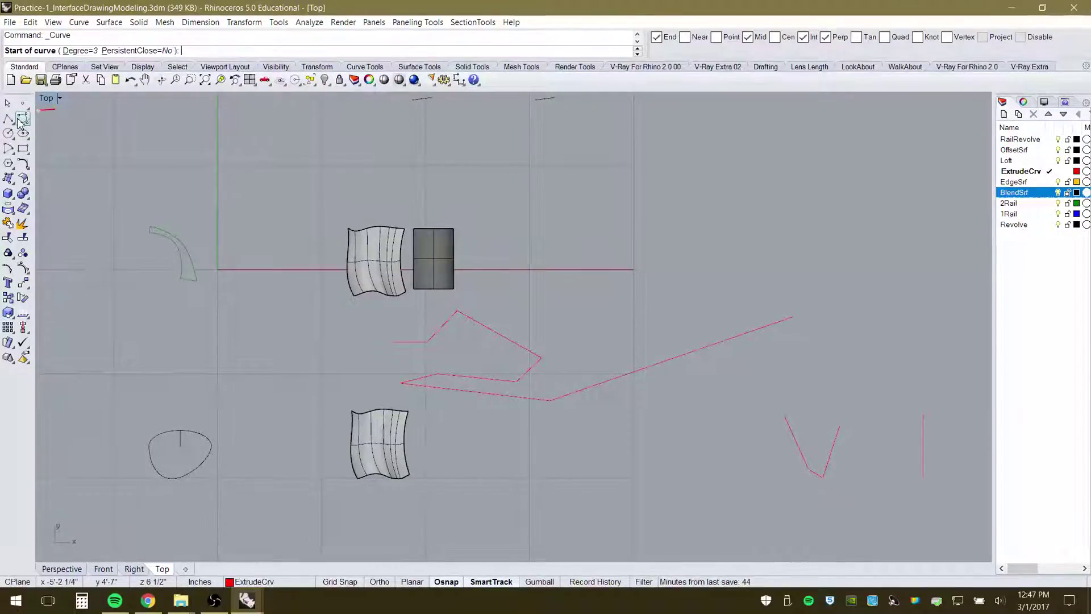
click(520, 224)
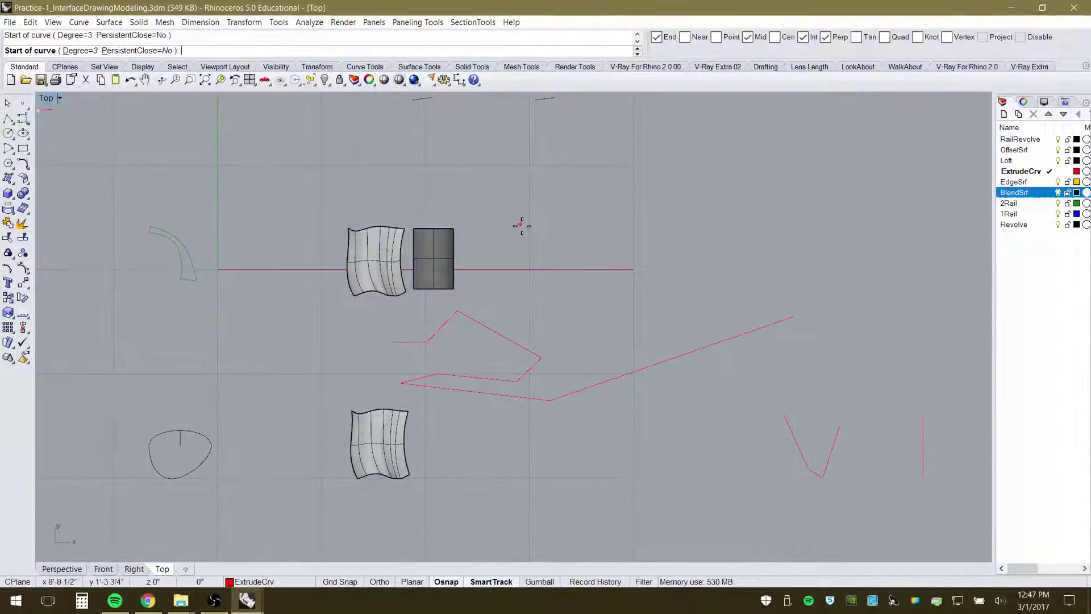
click(562, 284)
click(668, 262)
click(780, 178)
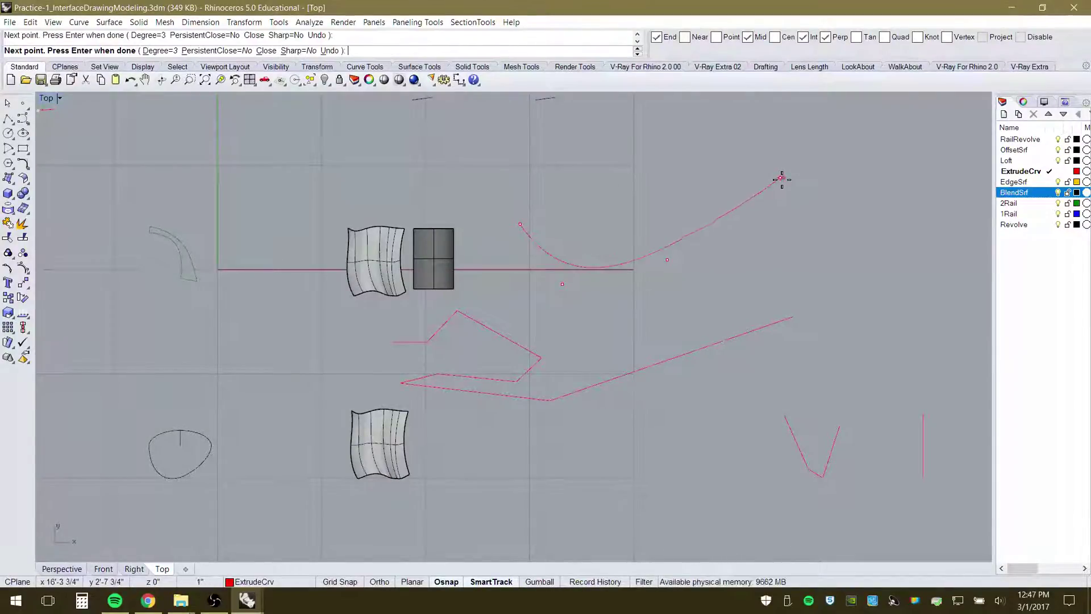
click(830, 230)
click(864, 312)
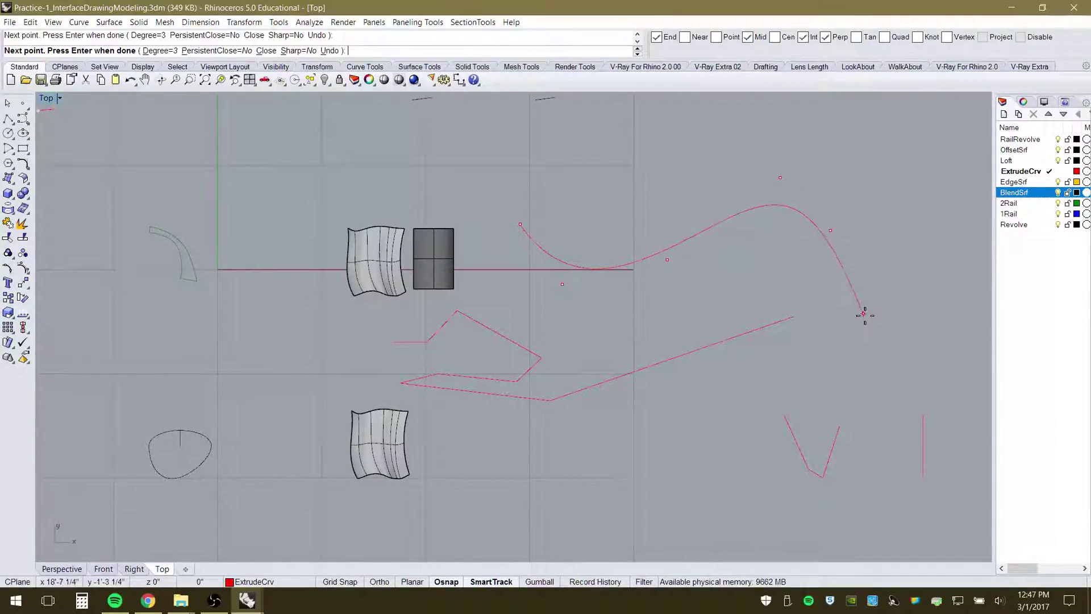
click(921, 294)
click(934, 219)
key(Return)
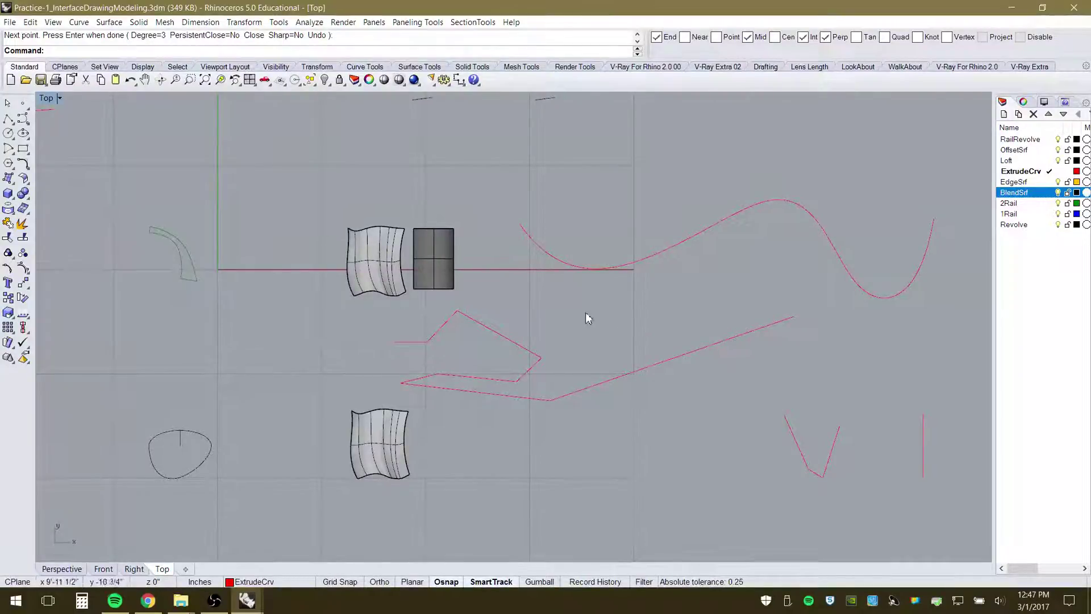
Display the new wavy curve's control points, and switch it to showing its edit points
click(606, 267)
click(652, 302)
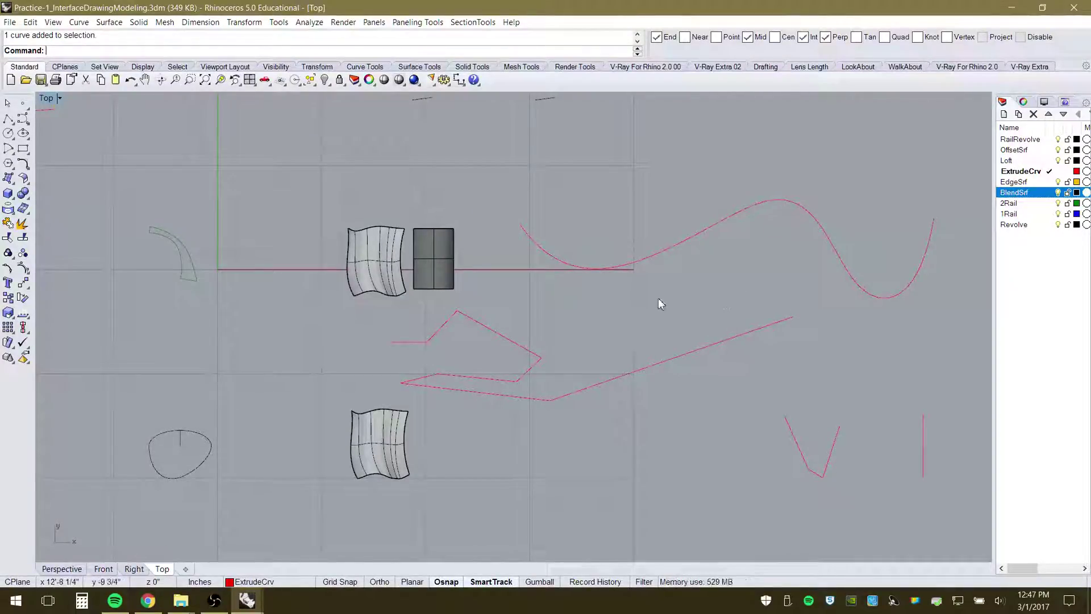
click(667, 250)
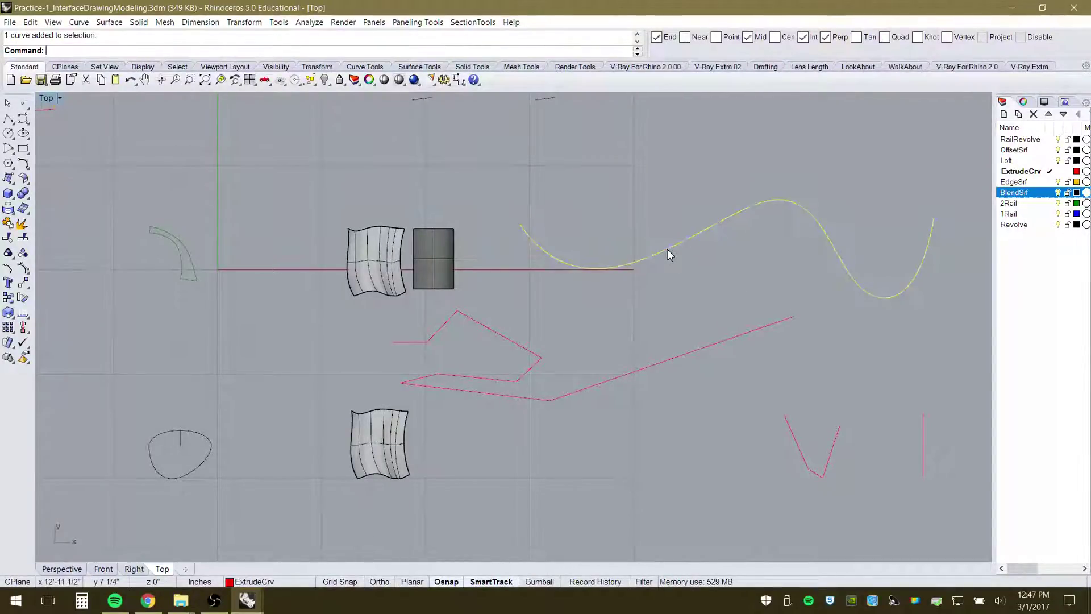
click(652, 280)
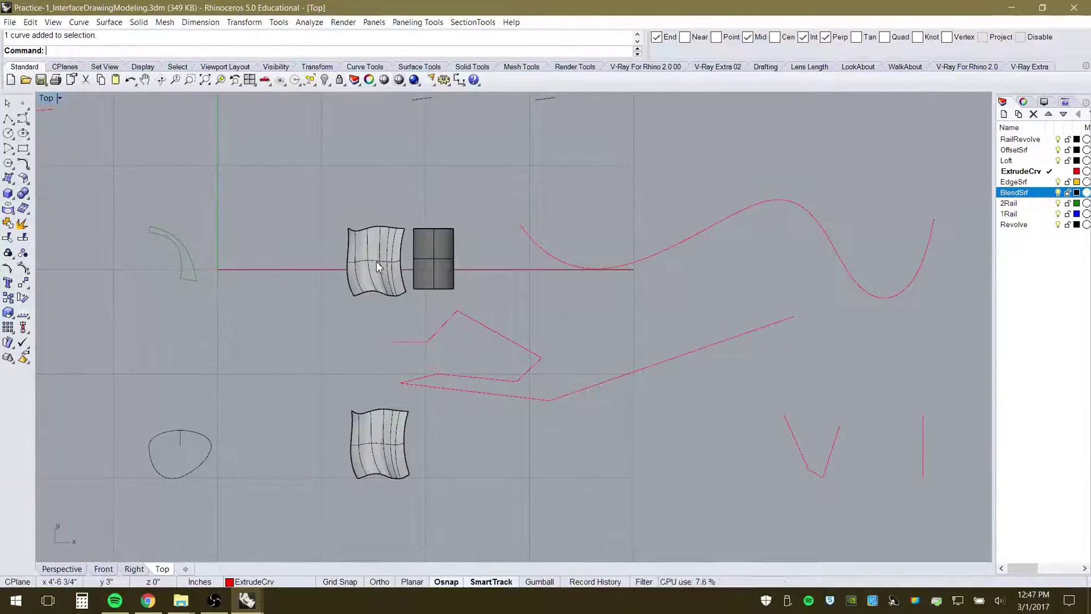
click(548, 256)
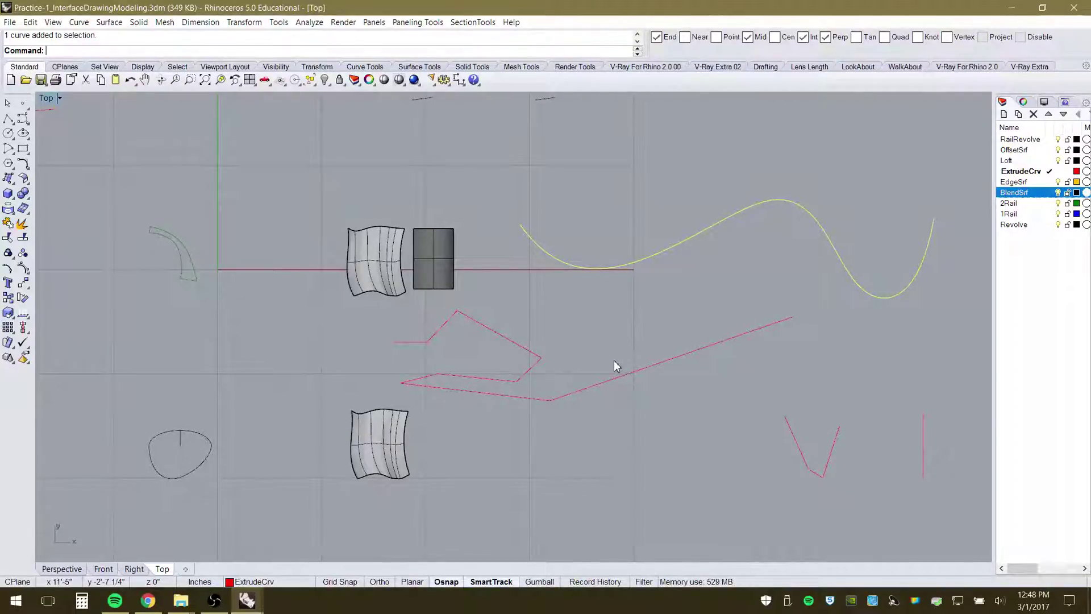
key(F10)
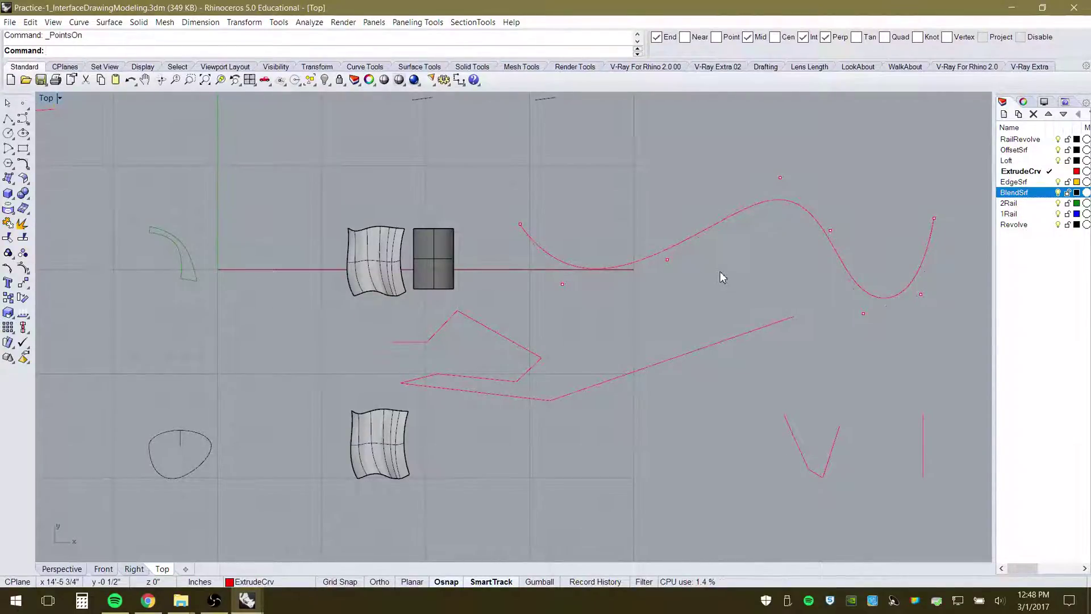
click(690, 240)
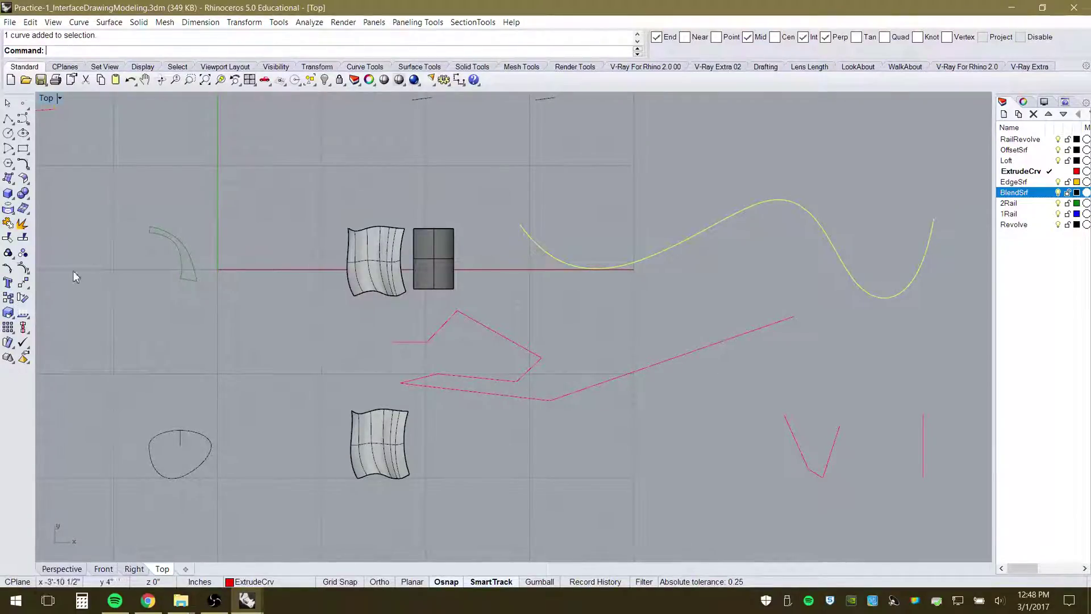
click(8, 271)
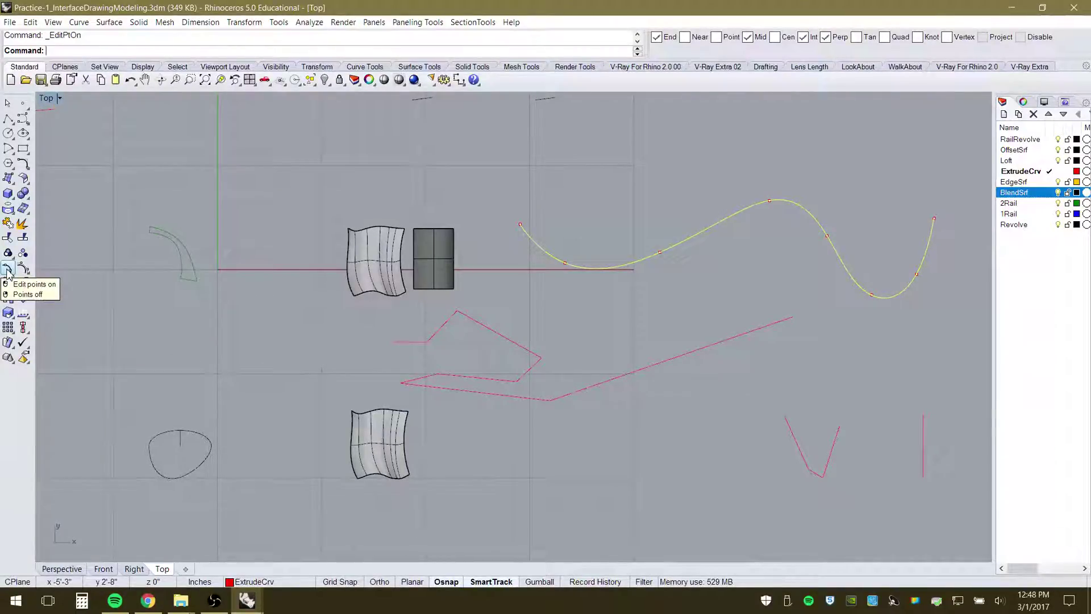
Turn on the wavy curve's control points and move the two at its crest together up and to the right
click(23, 270)
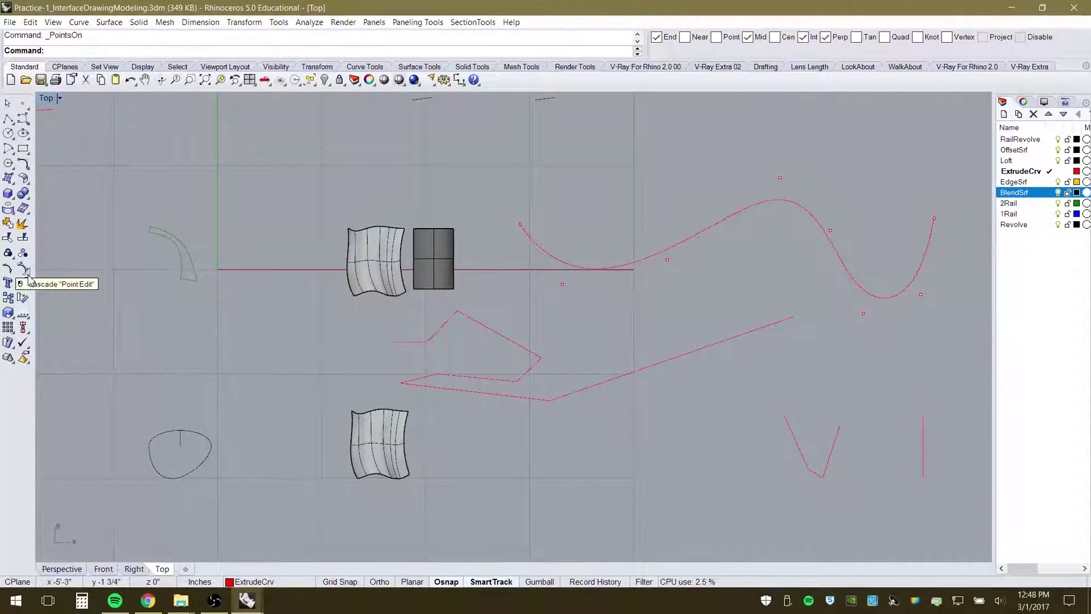
click(28, 276)
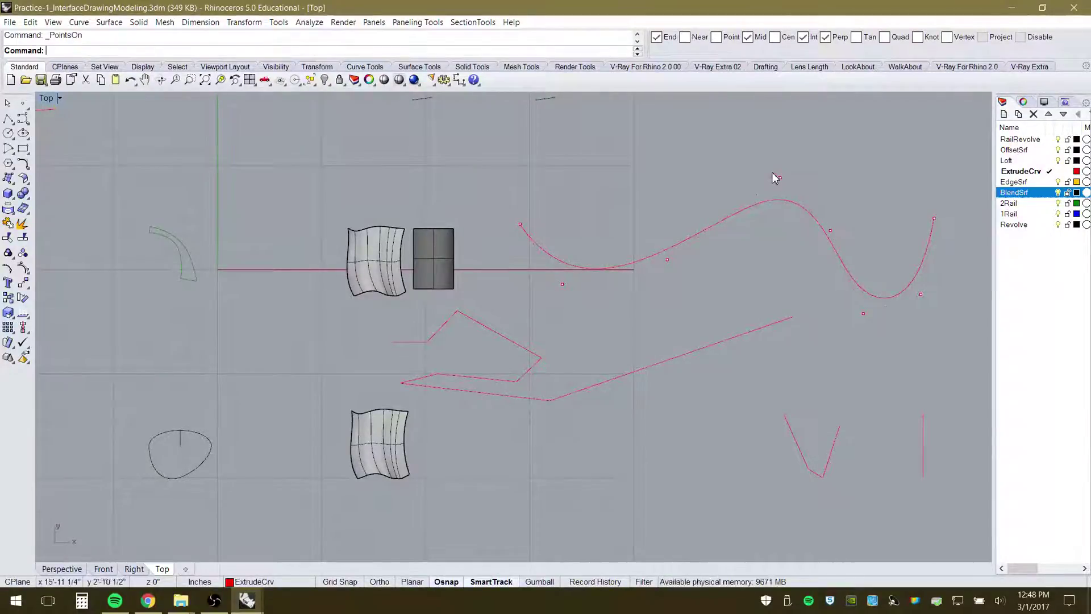
drag(800, 190, 801, 191)
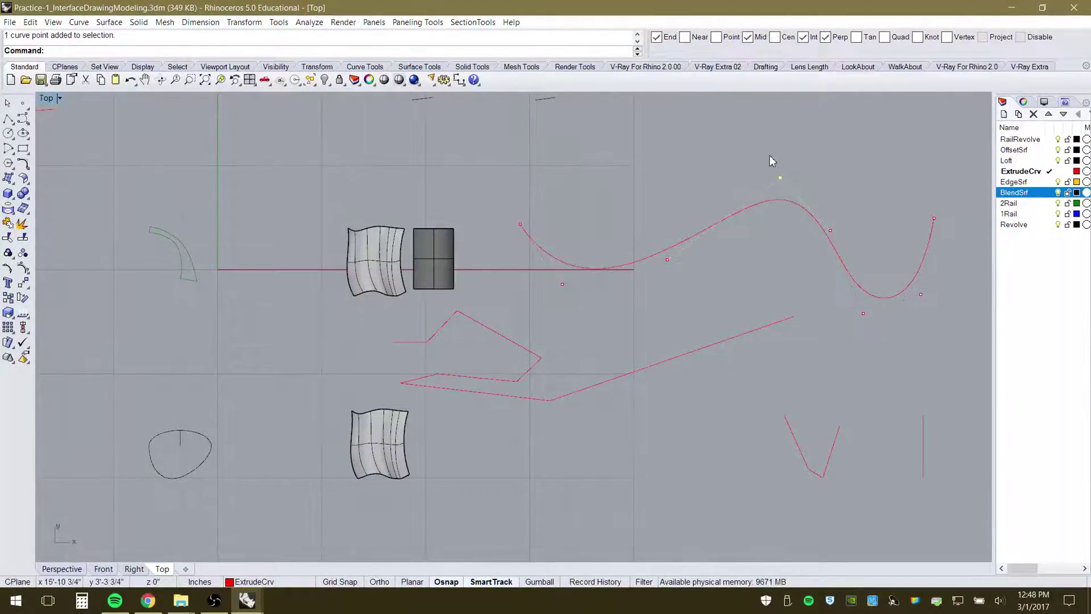
drag(781, 178, 886, 165)
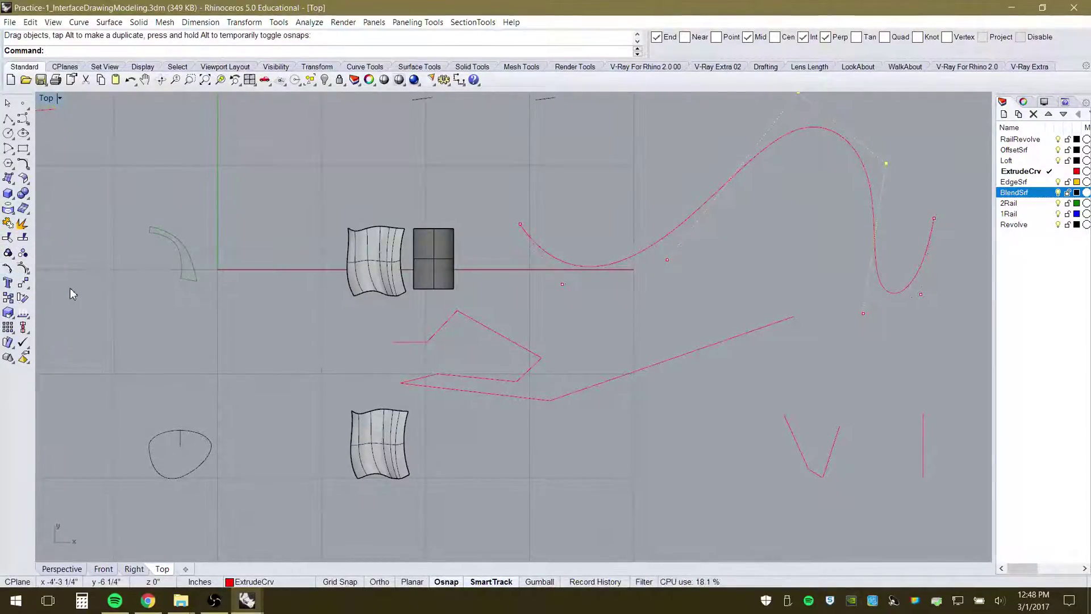
Turn on the wavy curve's edit points and shift the third one far right so the curve bulges under its crest
click(8, 269)
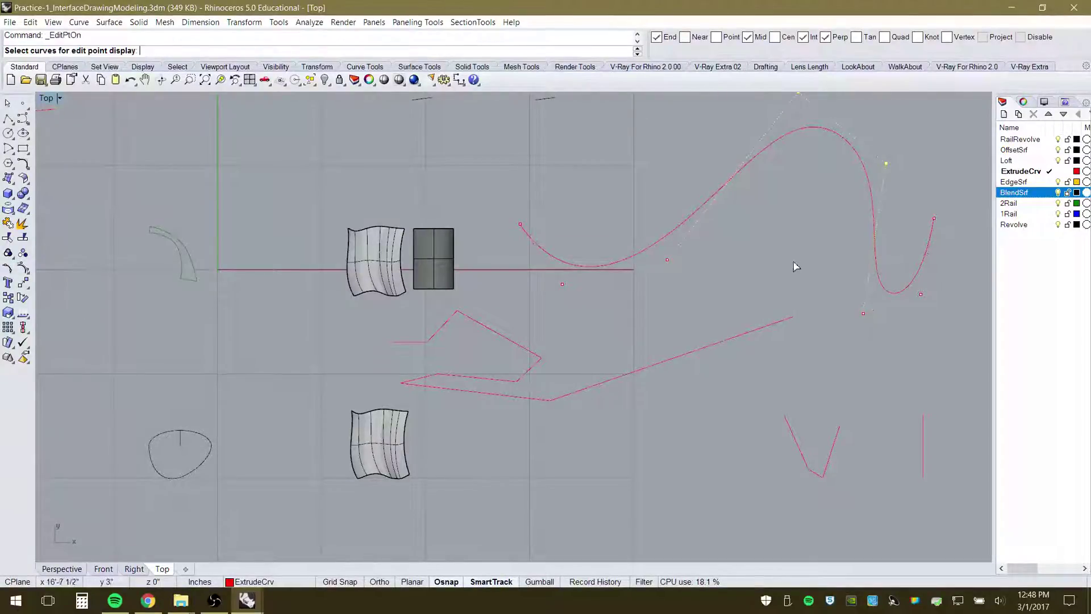
click(873, 236)
key(Return)
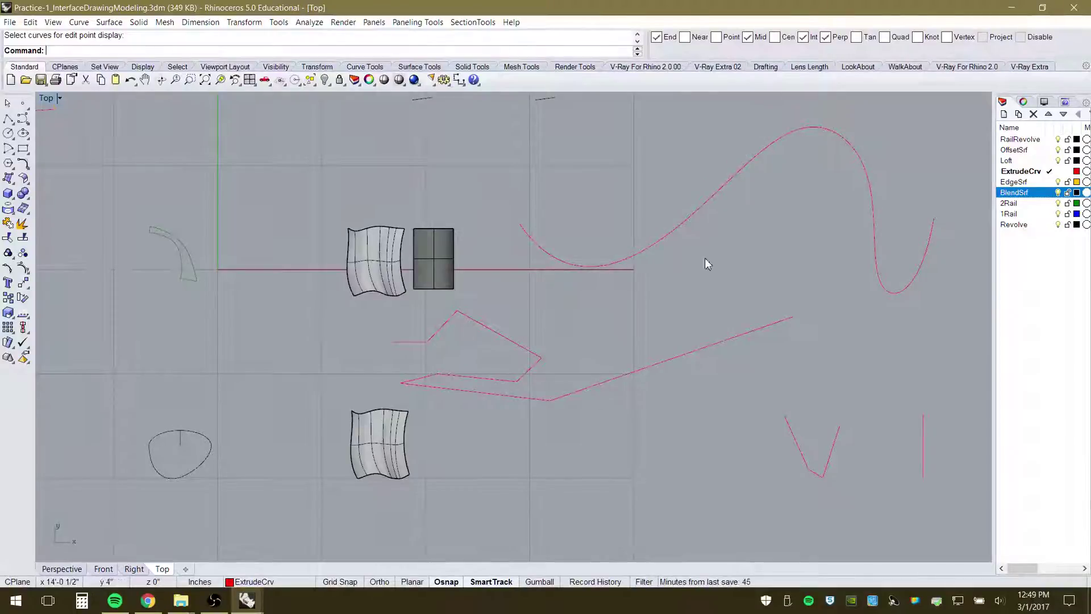
click(624, 264)
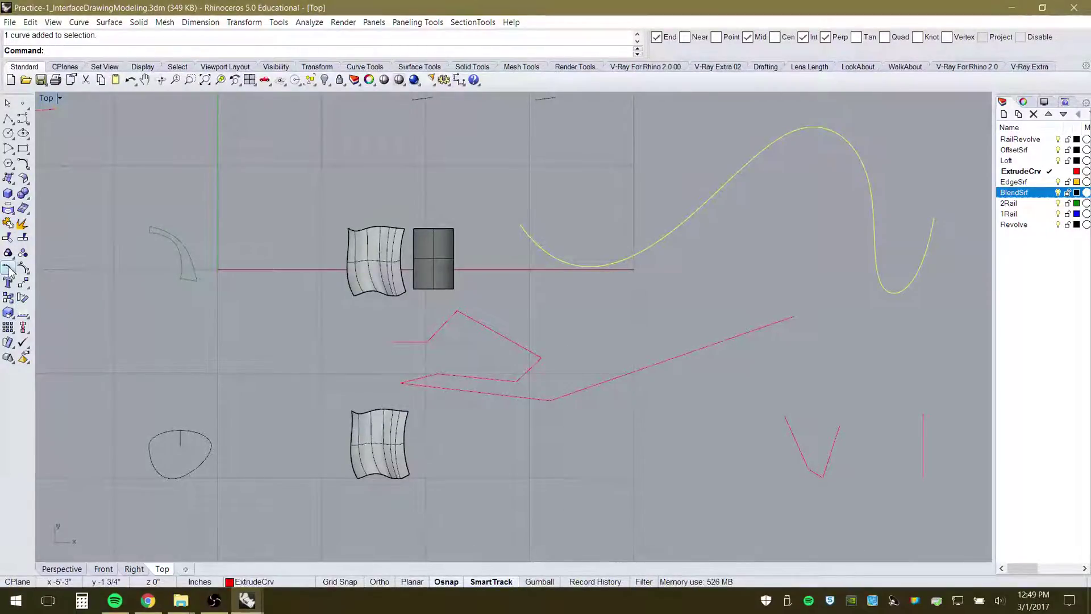
key(Return)
click(662, 238)
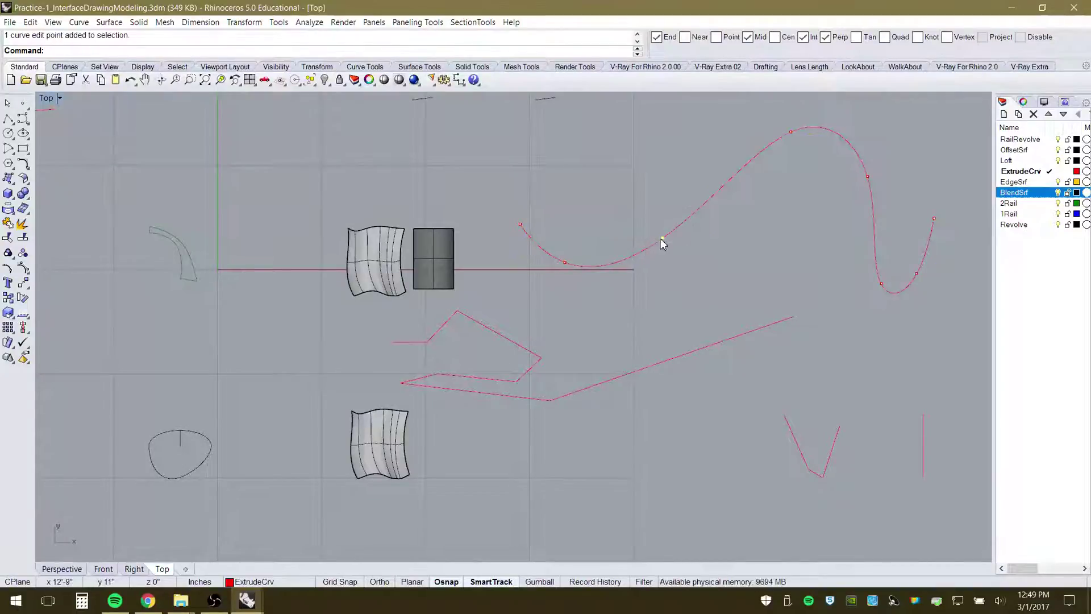
drag(662, 238, 764, 245)
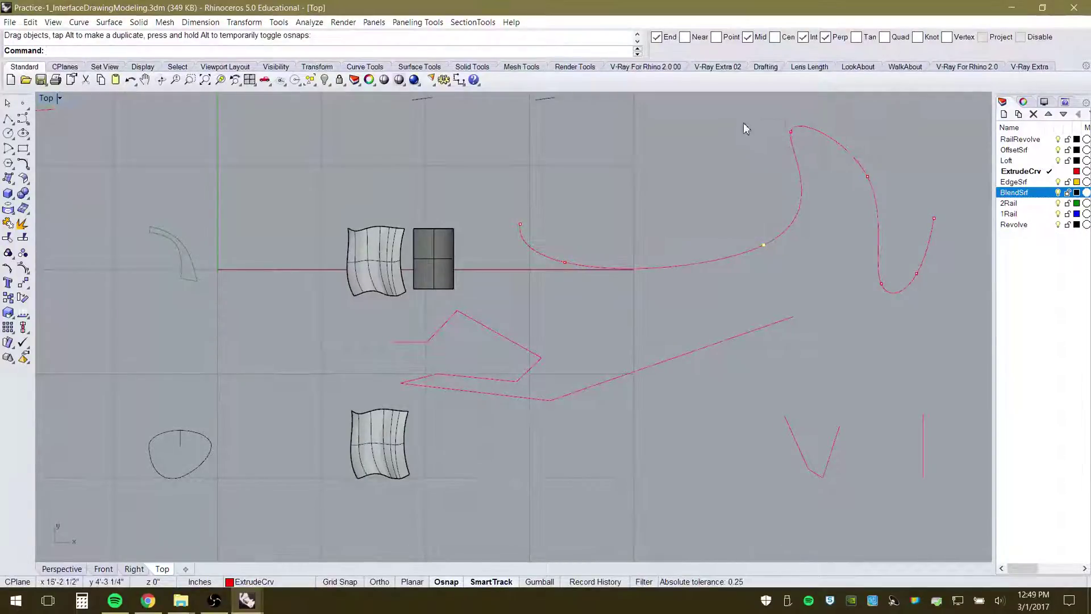
Move the wavy curve's third and fourth edit points together up and to the left, and hide its points
drag(819, 199, 820, 263)
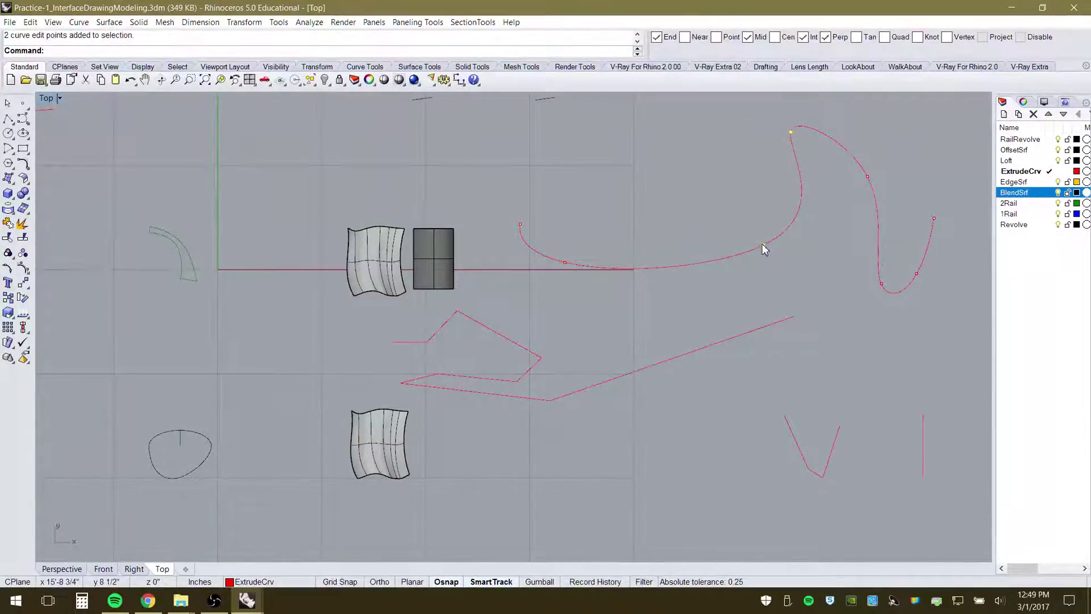
drag(763, 245, 731, 214)
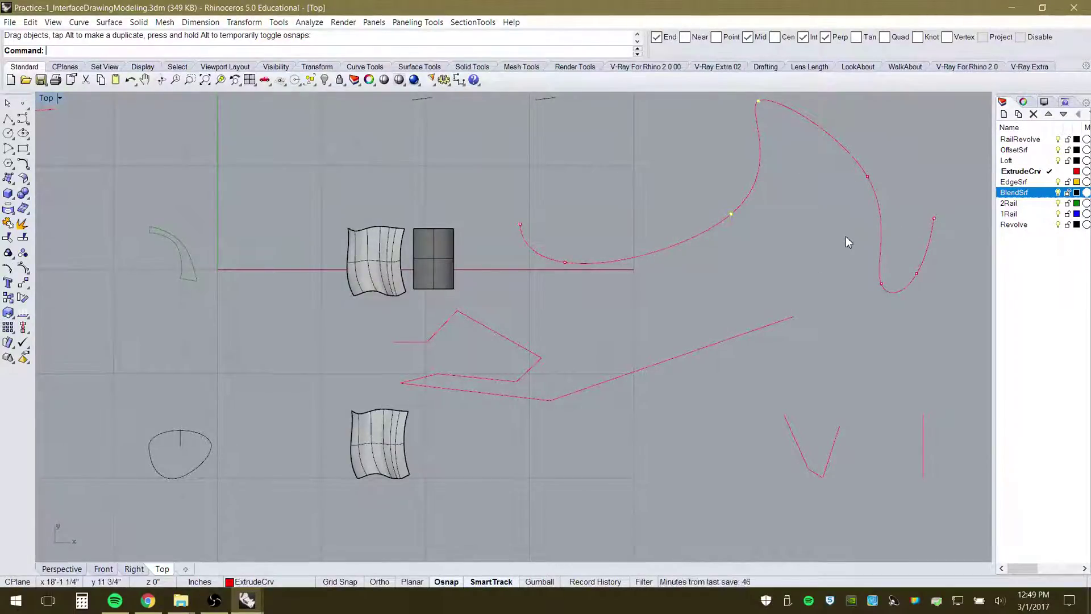
key(Escape)
key(Escape)
Turn on the zigzag polyline's control points and move its lowest vertex down and to the right
click(654, 371)
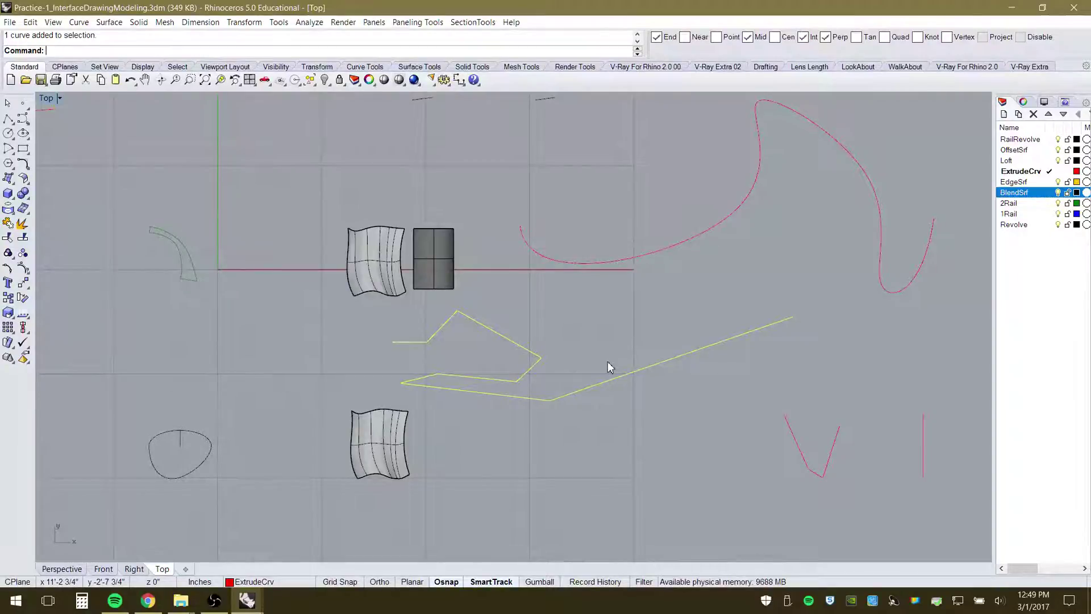
key(F10)
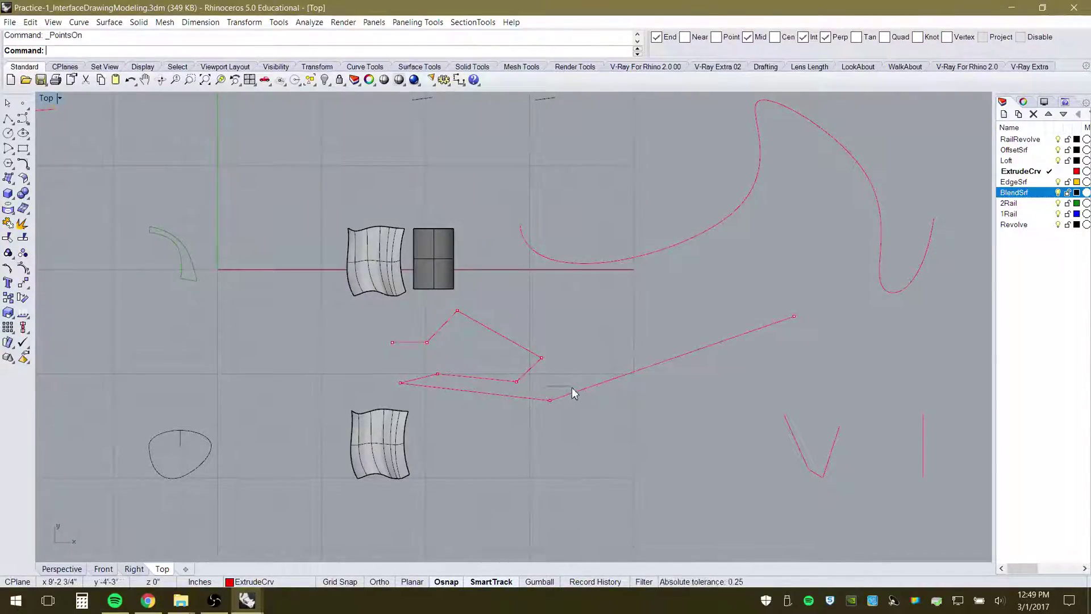
click(543, 400)
drag(550, 401, 669, 439)
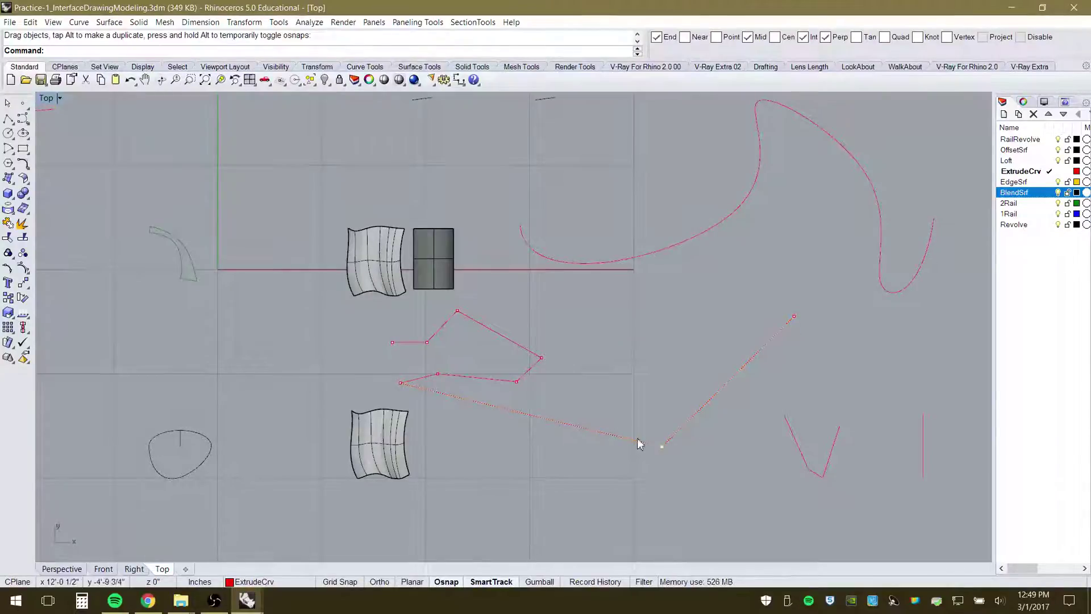
drag(662, 446, 647, 469)
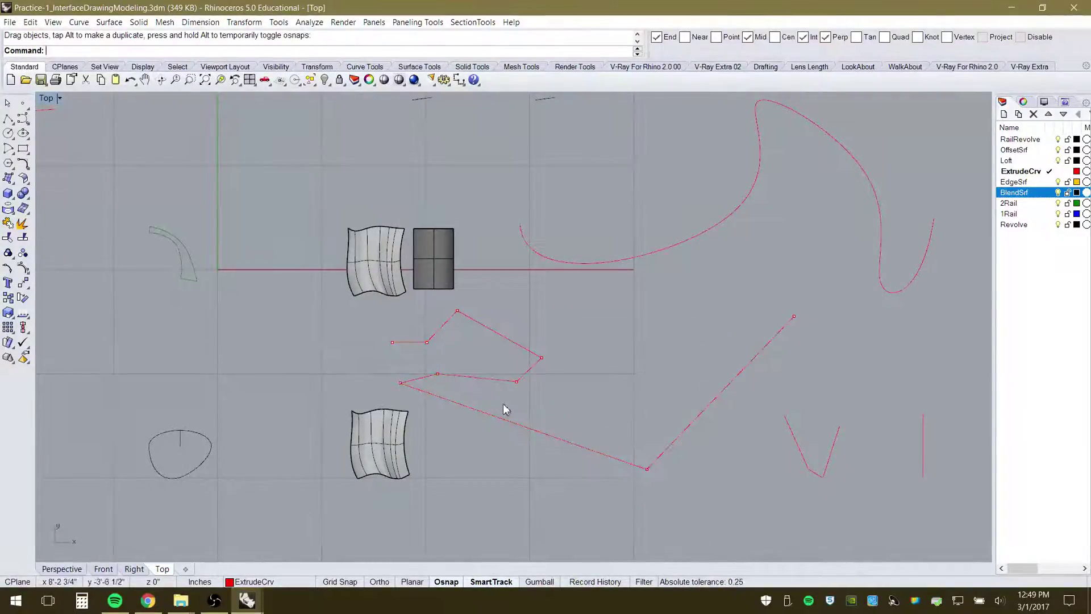
Move the two vertices of the polyline's short upper right segment together right and up, and hide the points
drag(486, 335, 600, 327)
click(645, 384)
key(Escape)
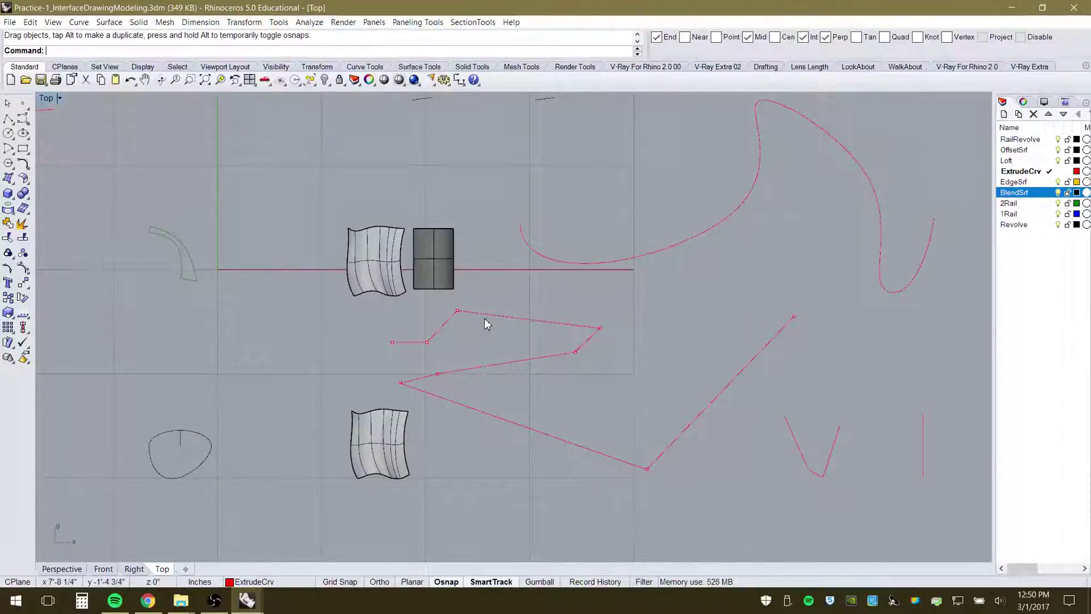
Display the control points of the reshaped wavy curve
click(710, 227)
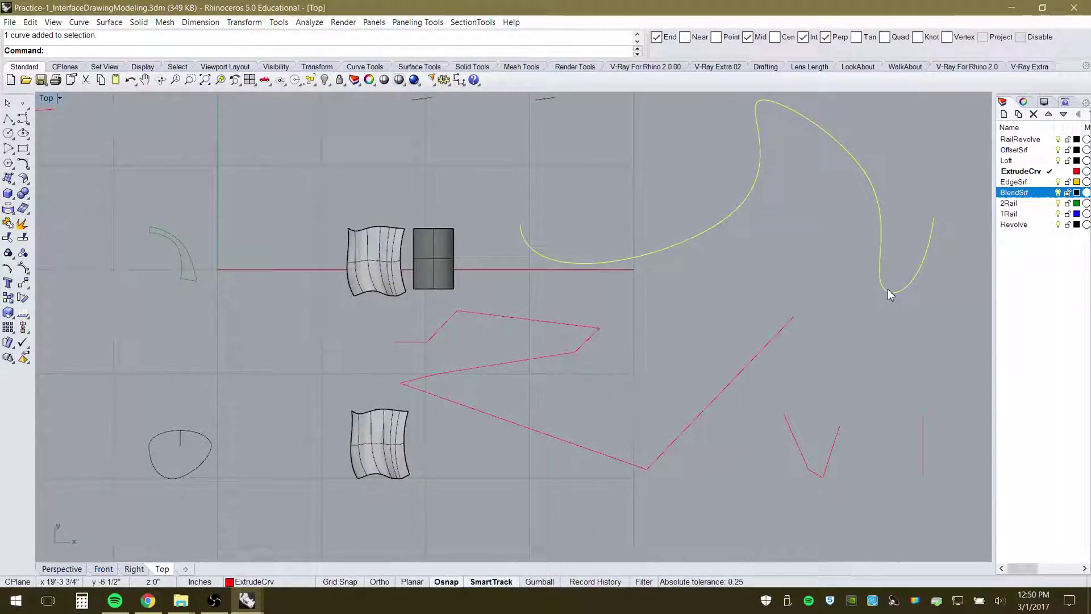
key(F10)
scroll(724, 312, down, 2)
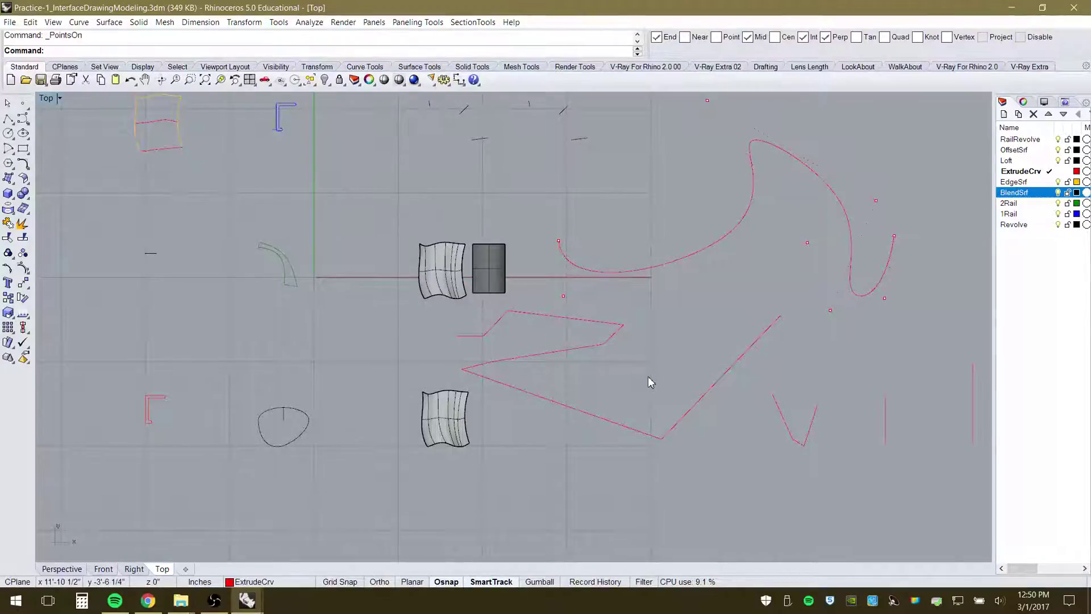
Turn on the zigzag polyline's control points and lower the two vertices of its short upper right segment slightly
click(591, 346)
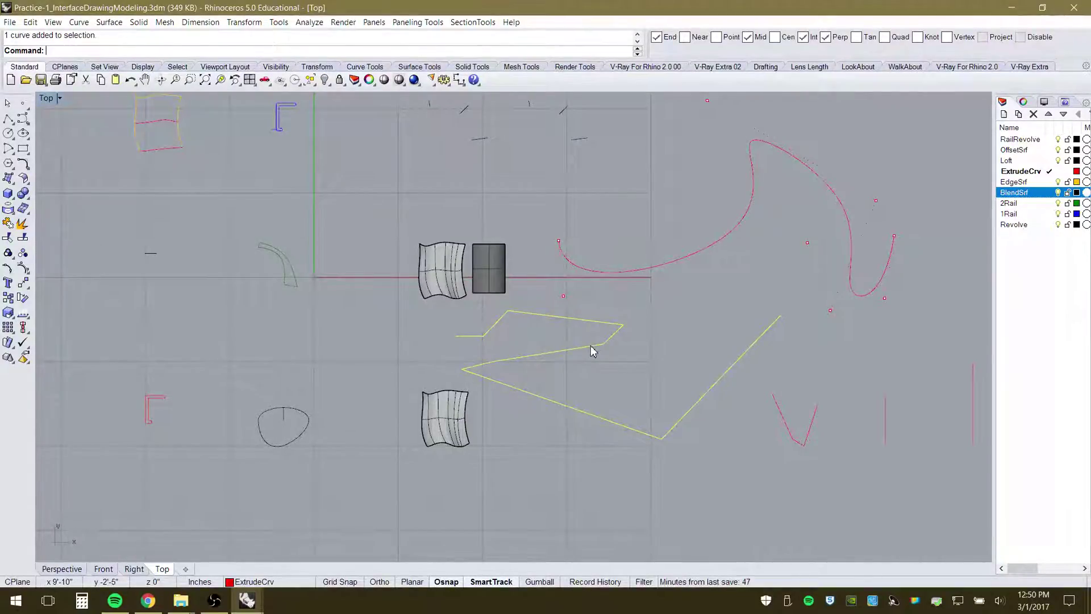
key(F10)
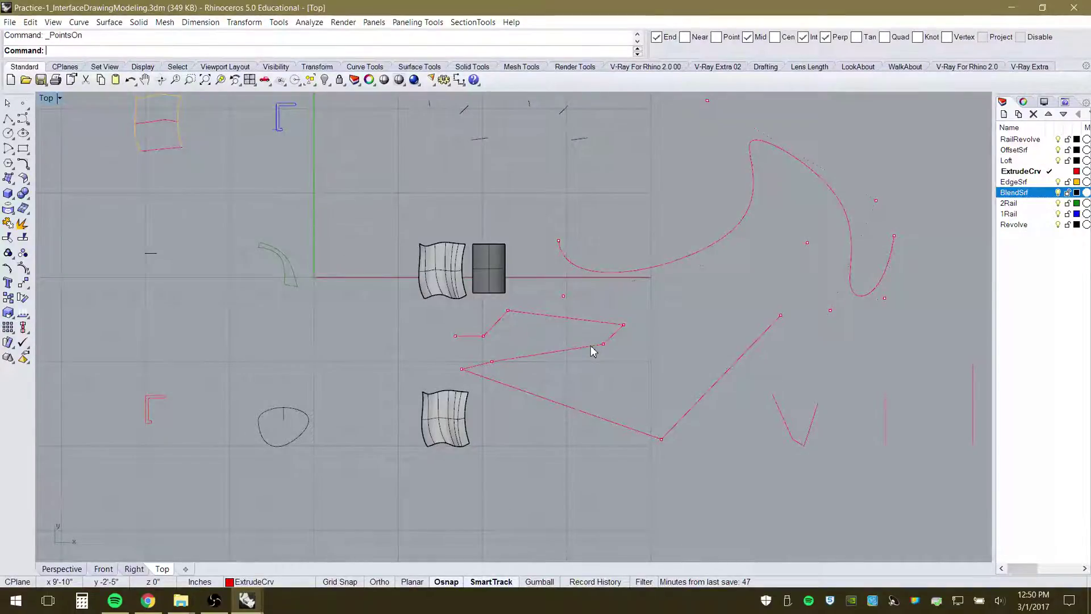
drag(578, 359, 625, 344)
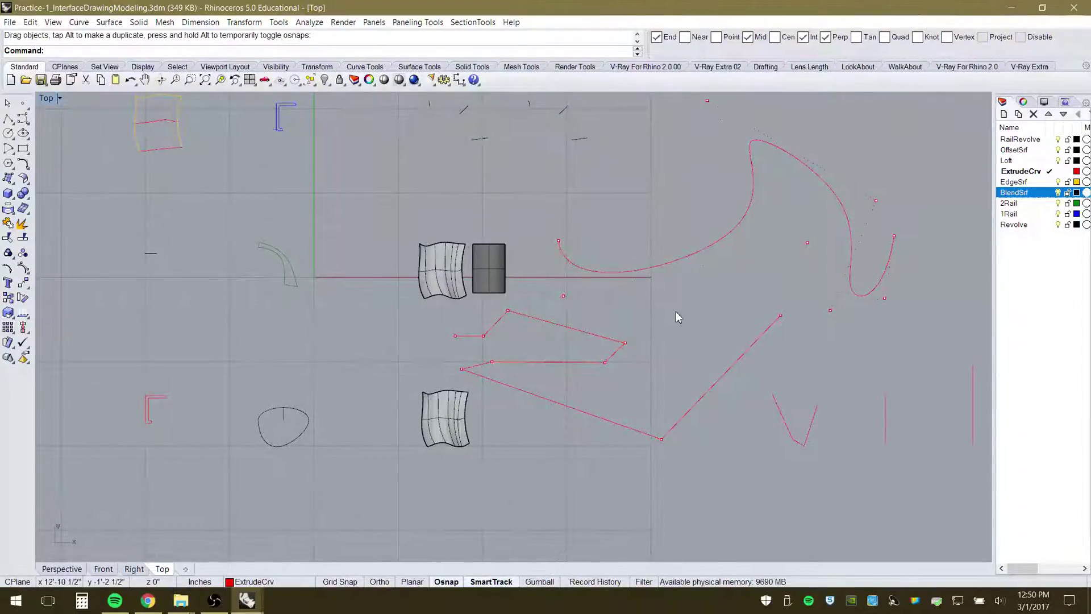
Display the control points of the lower wavy surface in the Perspective view
click(434, 429)
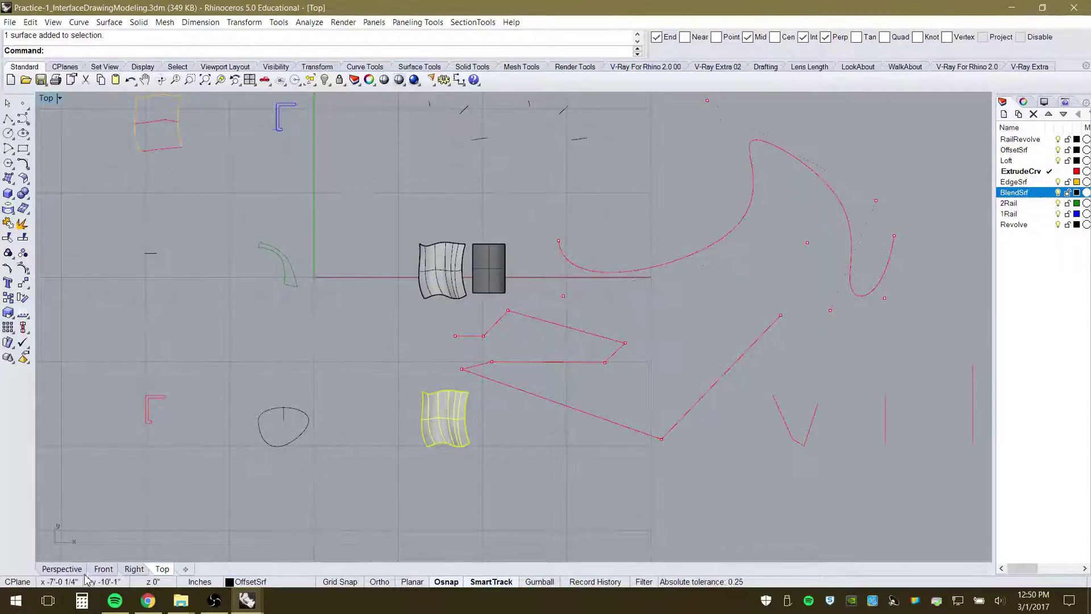
click(61, 568)
right_drag(591, 316, 502, 368)
scroll(502, 368, up, 5)
right_drag(556, 424, 669, 445)
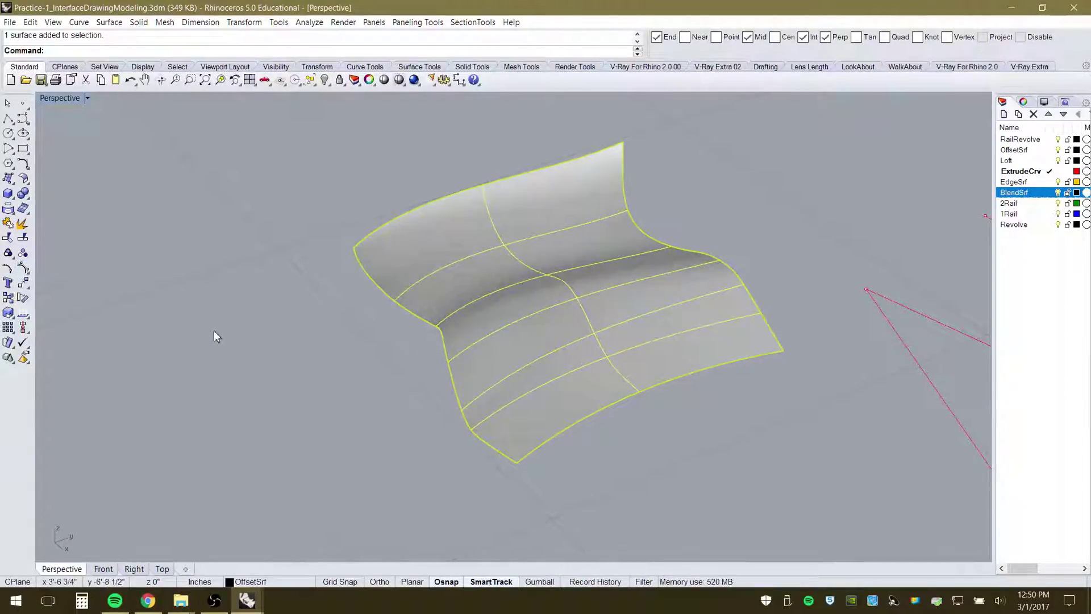
click(22, 269)
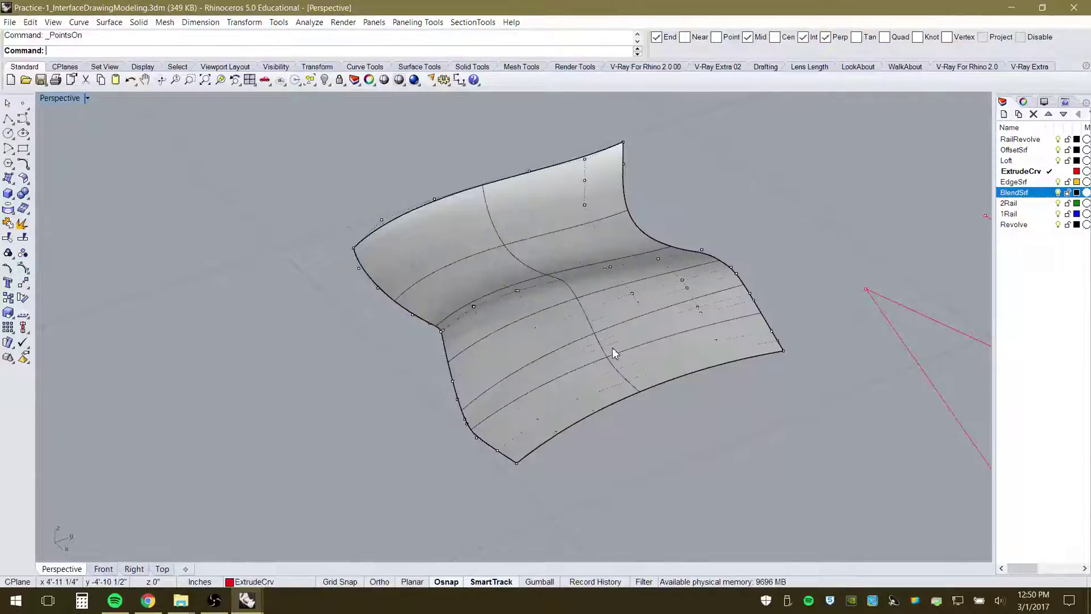
right_drag(653, 365, 561, 384)
Select a group of seven control points at the wavy surface's near edge and pull them far away from the surface
drag(449, 464, 559, 367)
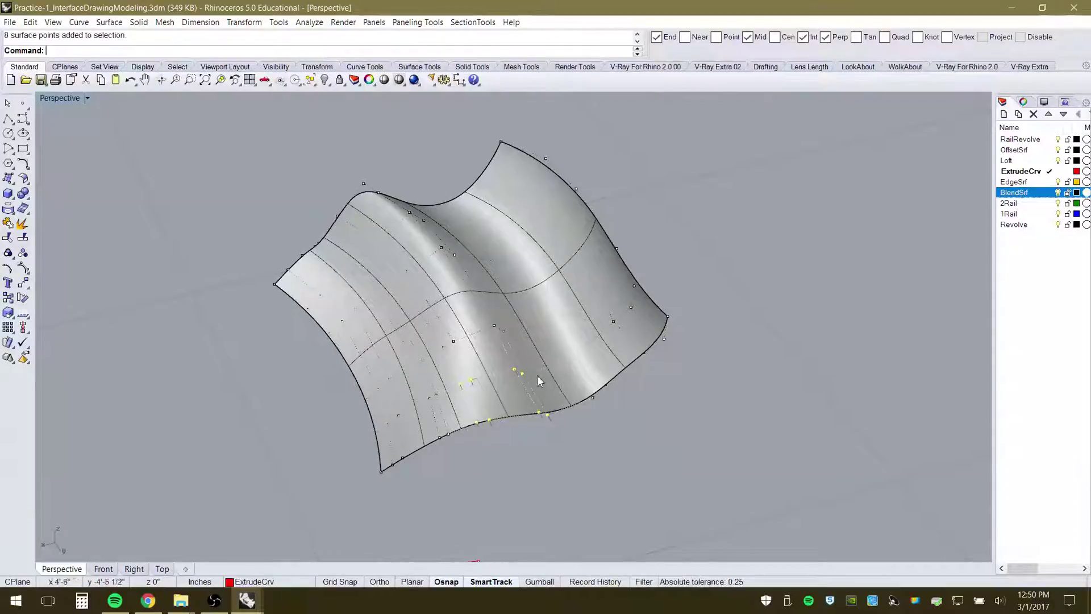
click(490, 422)
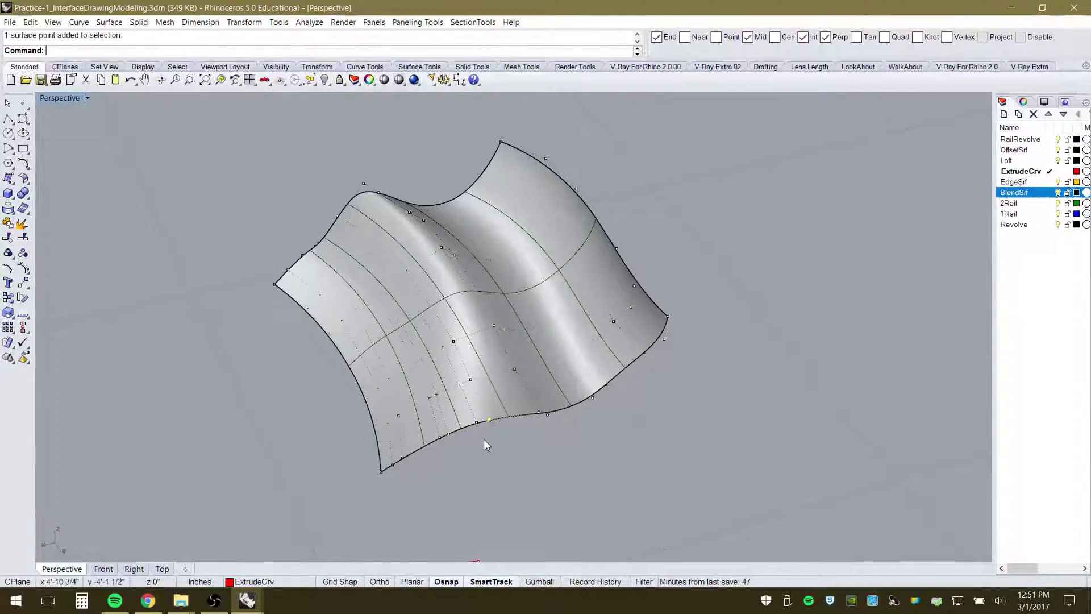
drag(455, 448, 545, 361)
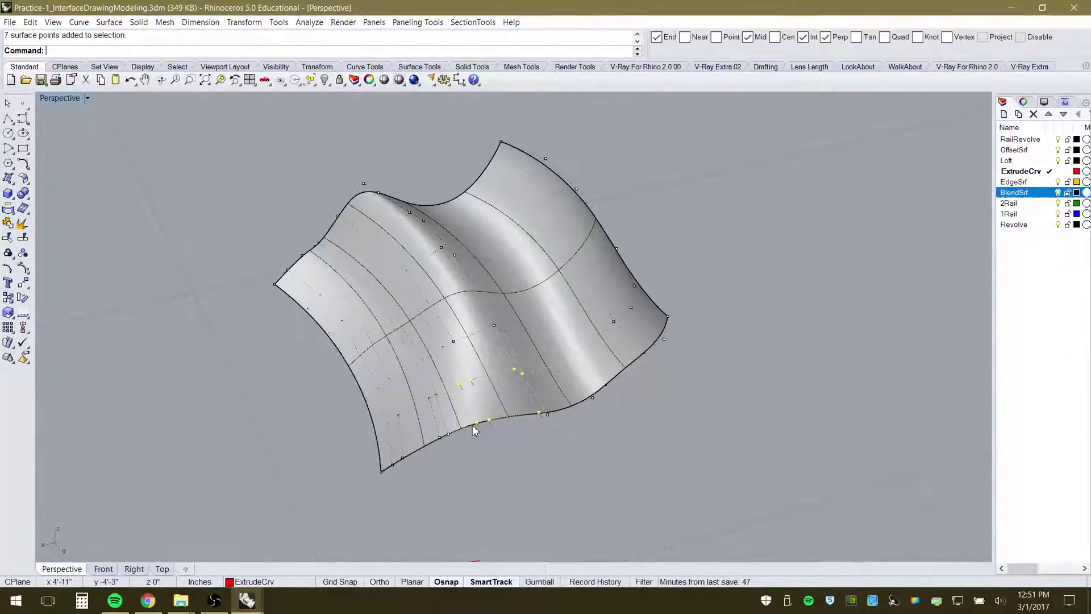
drag(476, 423, 417, 372)
scroll(442, 324, down, 8)
scroll(417, 360, down, 6)
right_drag(417, 372, 555, 385)
drag(555, 385, 666, 290)
scroll(577, 382, up, 5)
scroll(516, 382, up, 6)
right_drag(667, 290, 630, 280)
drag(628, 281, 645, 595)
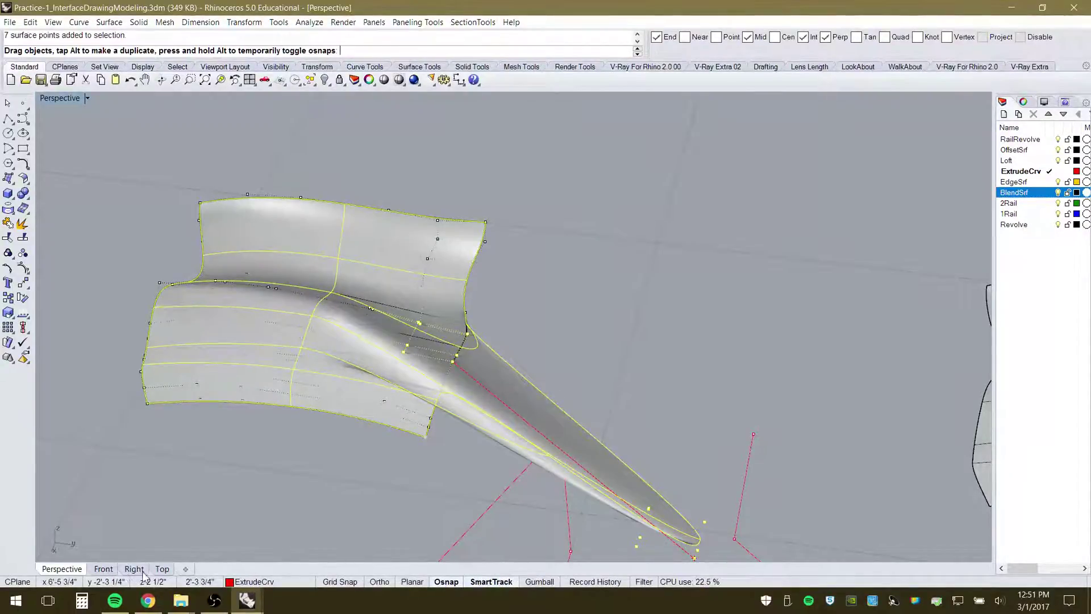
Continue moving the selected surface points in the Right view and set that view's display mode to Ghosted
drag(143, 572, 576, 554)
scroll(725, 369, down, 8)
scroll(153, 321, up, 5)
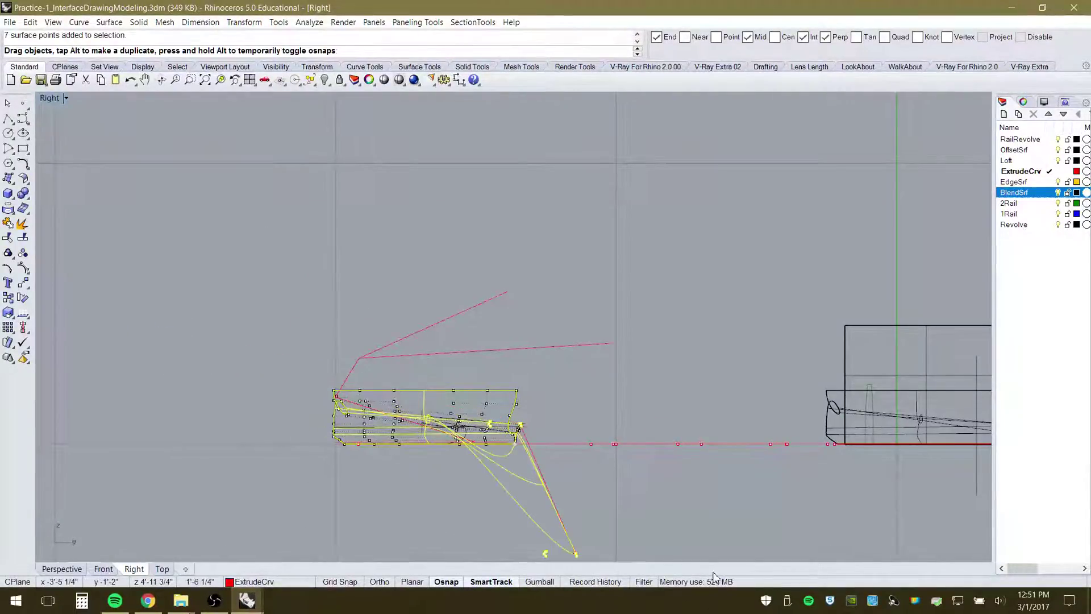
drag(714, 577, 197, 568)
drag(125, 580, 131, 102)
click(66, 103)
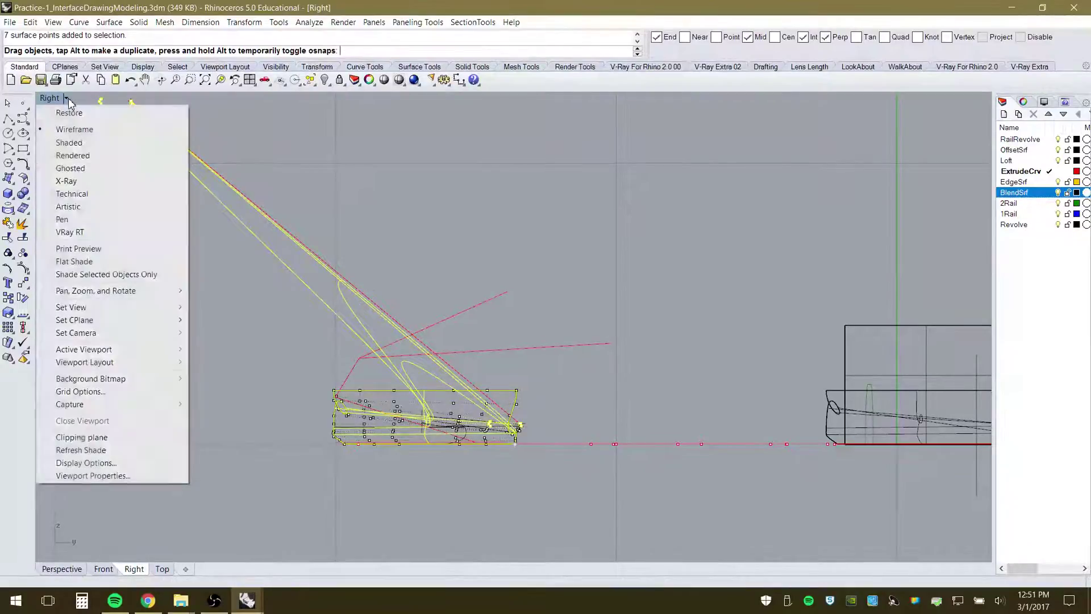
click(67, 165)
Raise the selected surface points straight up into a tall spike, hide the points and inspect the shape in Perspective
drag(487, 296, 433, 137)
key(Escape)
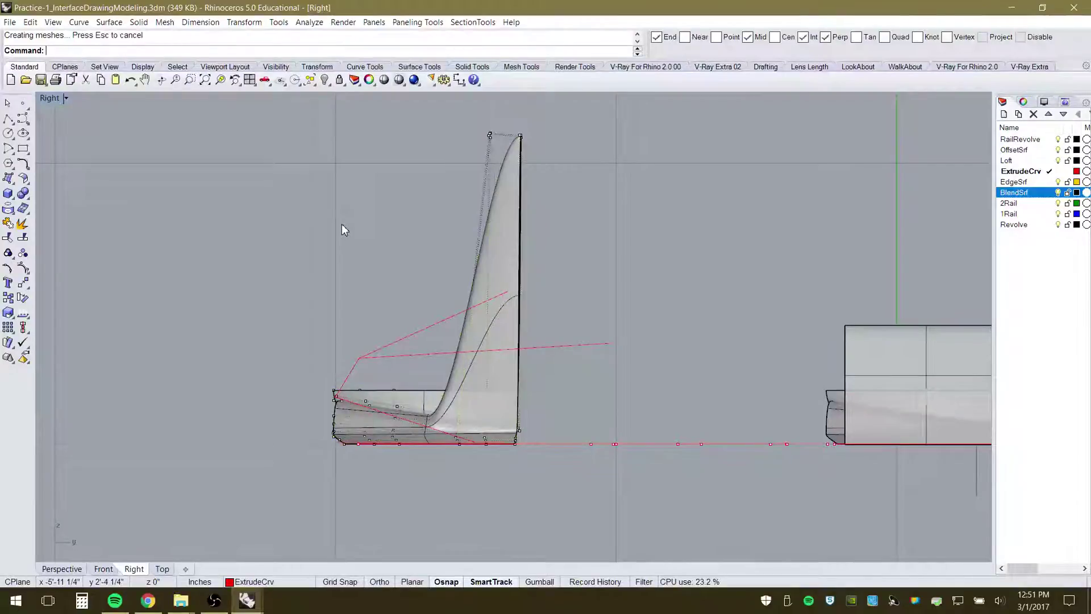
click(63, 568)
right_drag(464, 344, 592, 299)
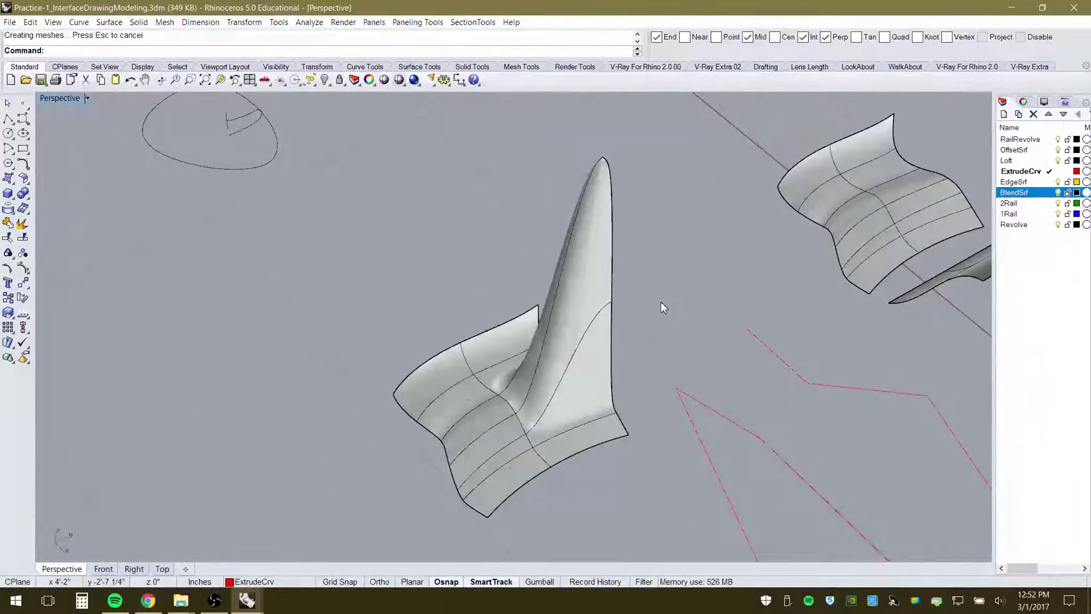
Undo the last drag of the wavy surface's control points
key(ctrl+z)
scroll(387, 374, down, 14)
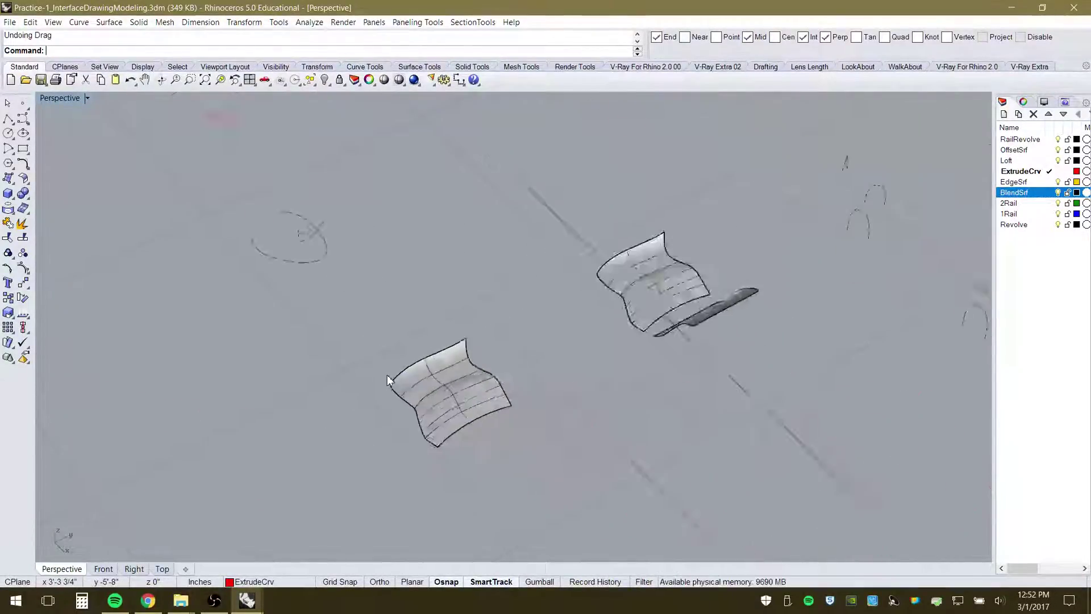
mouse_move(449, 398)
right_down()
mouse_move(479, 454)
mouse_move(575, 441)
mouse_move(751, 465)
mouse_move(777, 306)
right_up()
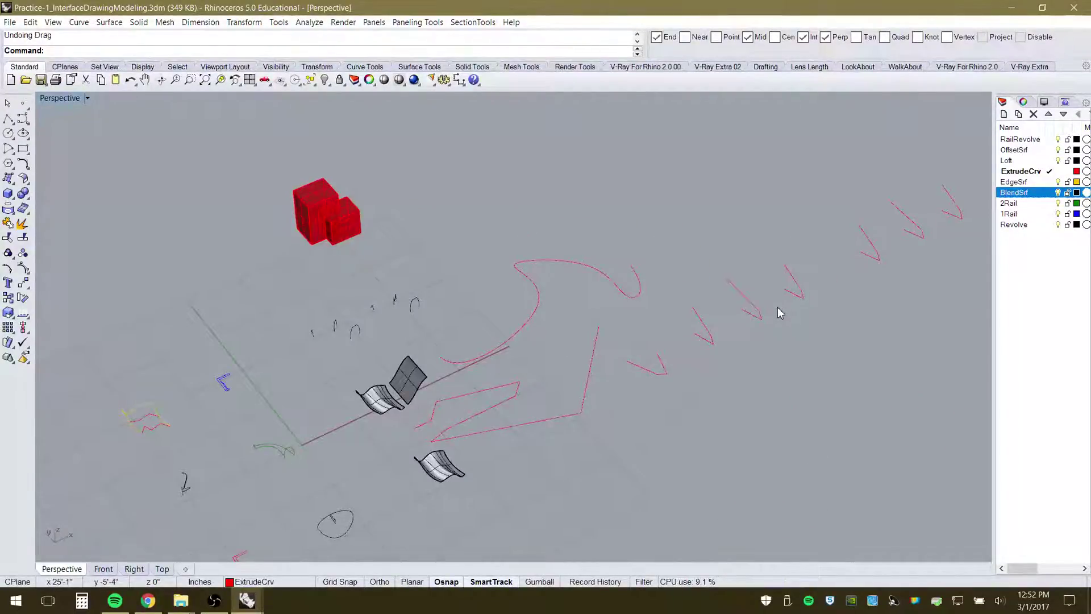
scroll(672, 324, down, 3)
scroll(533, 393, up, 2)
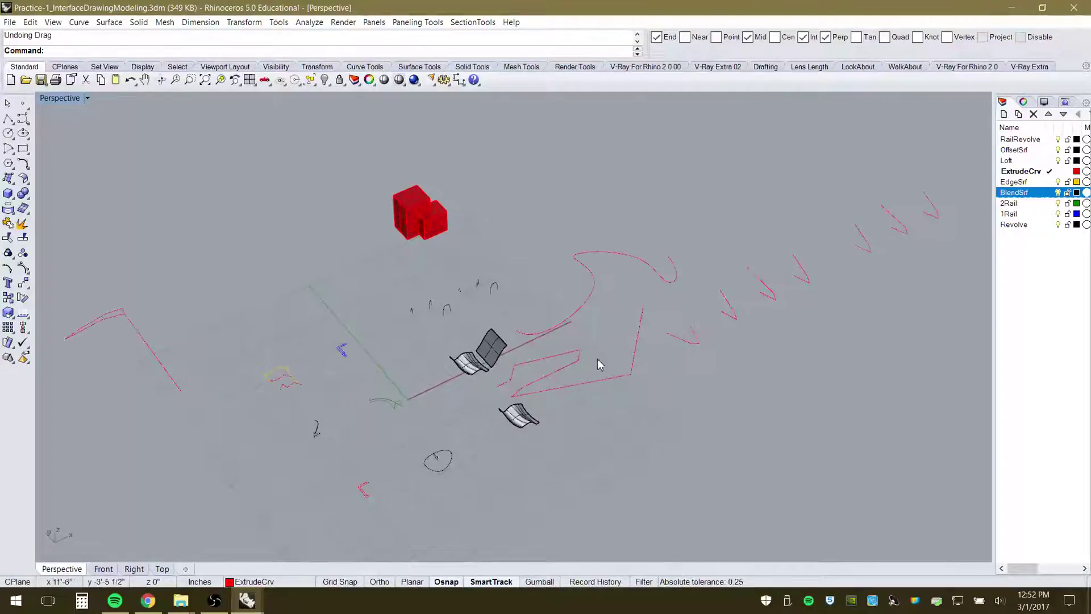
right_drag(628, 349, 660, 385)
scroll(635, 355, up, 2)
scroll(636, 356, up, 1)
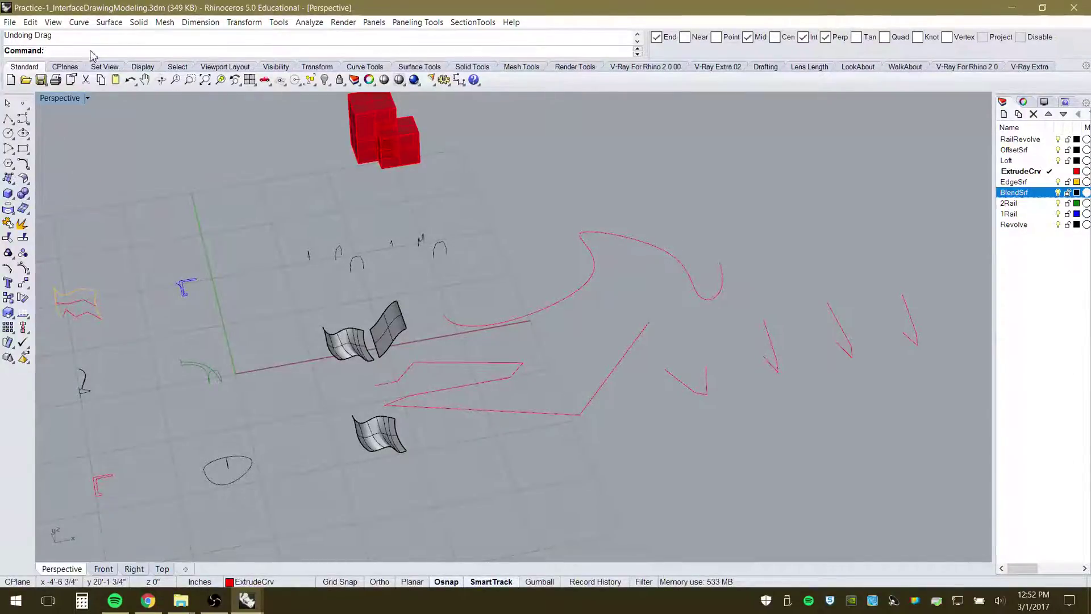
Detach the Surface Creation toolset and dock it between Curve Tools and Surface Tools
click(111, 22)
click(111, 22)
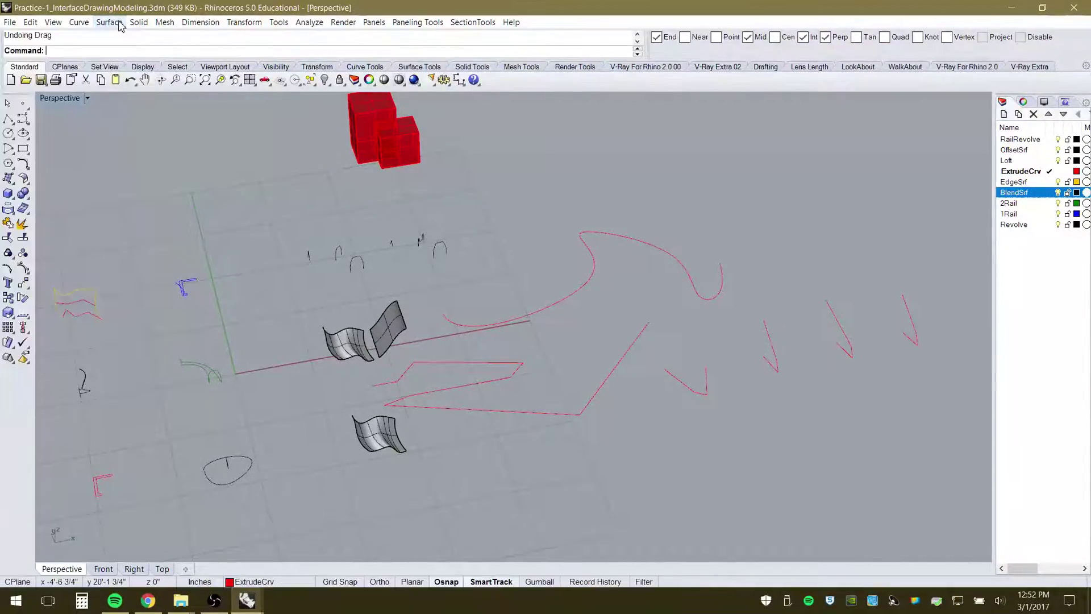
click(9, 179)
drag(49, 179, 209, 188)
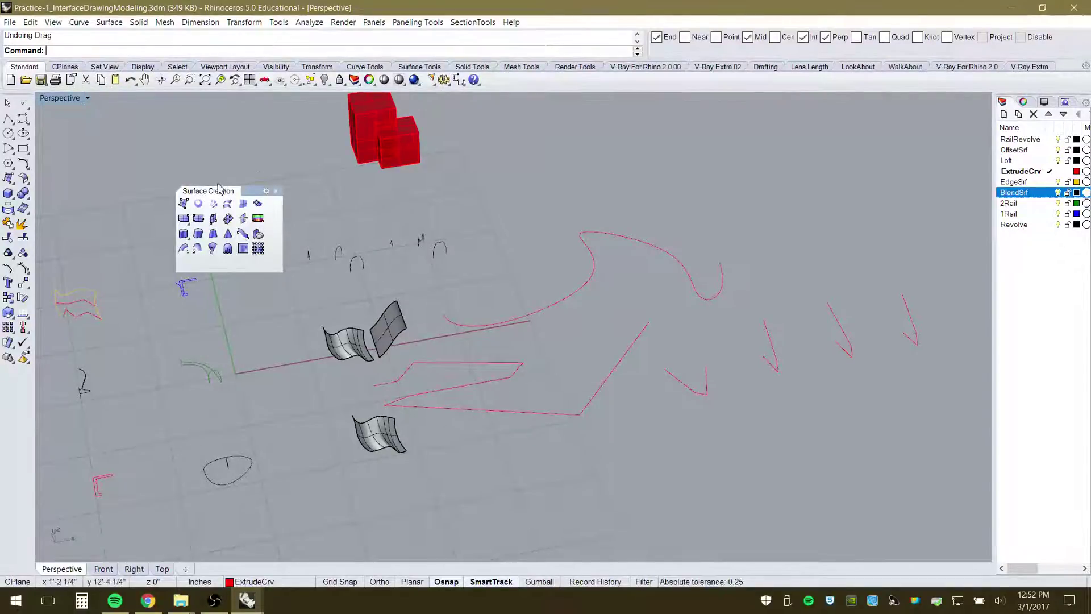
drag(216, 194, 433, 74)
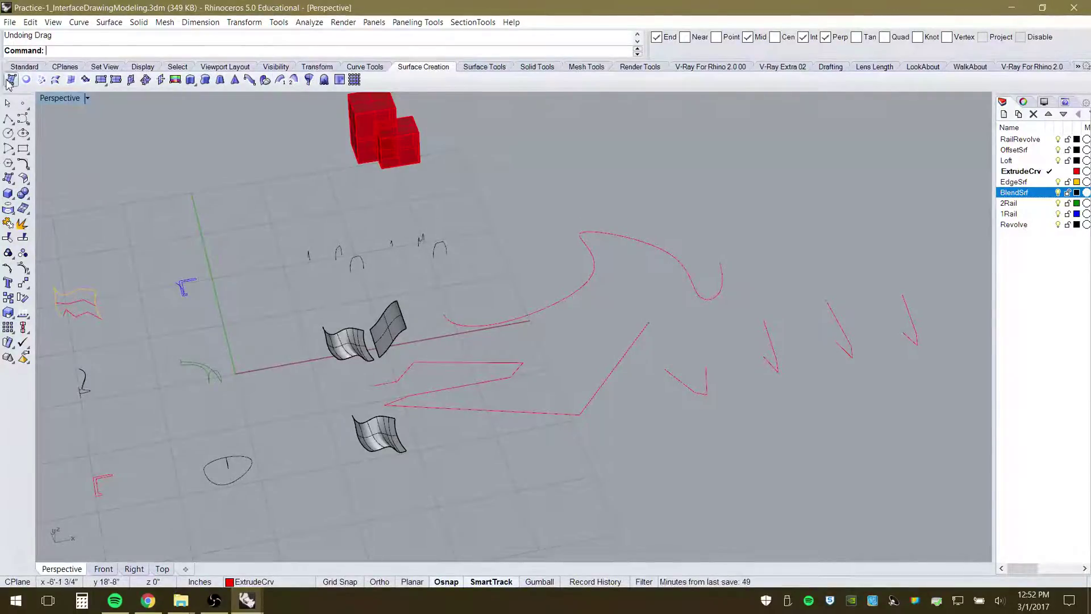
Create a rectangular plane surface from two opposite corners on the empty ground beside the small profile curves
click(103, 83)
scroll(370, 251, down, 10)
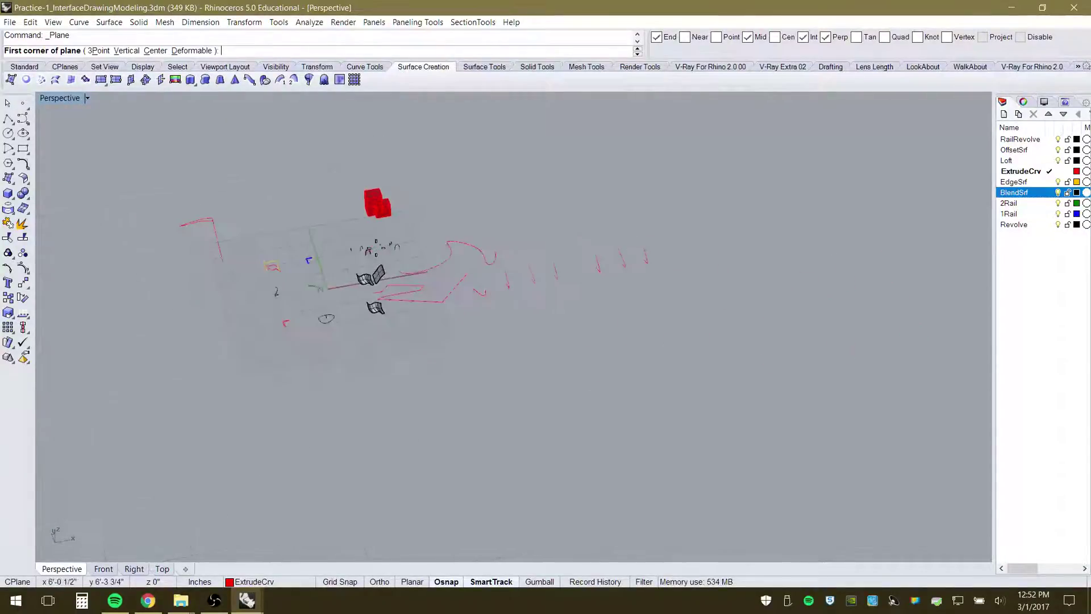
right_drag(371, 251, 526, 356)
scroll(346, 275, down, 6)
right_drag(346, 275, 498, 413)
scroll(497, 413, up, 8)
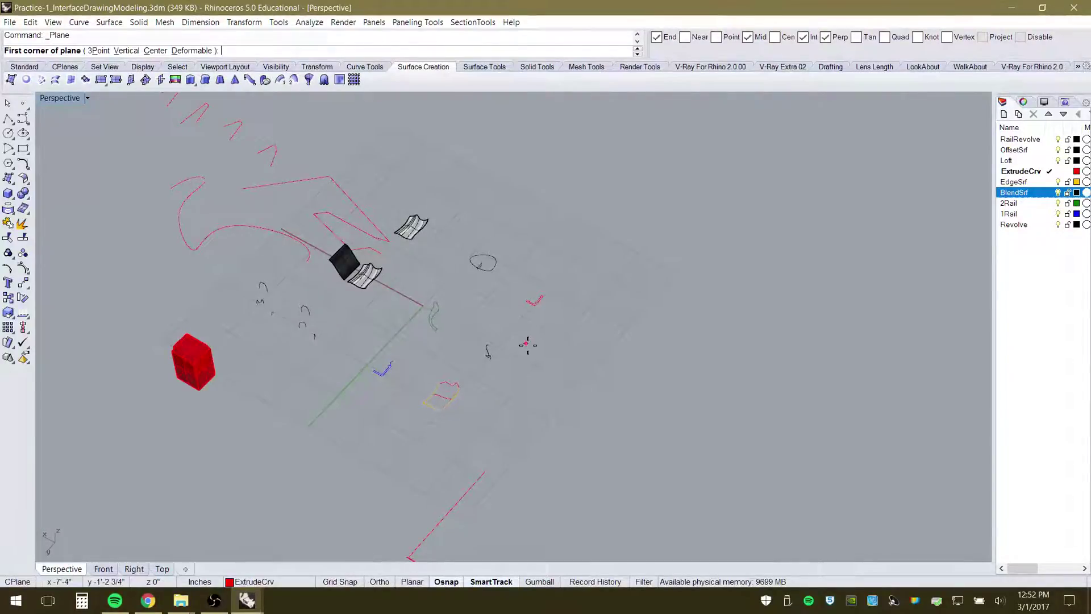
click(528, 341)
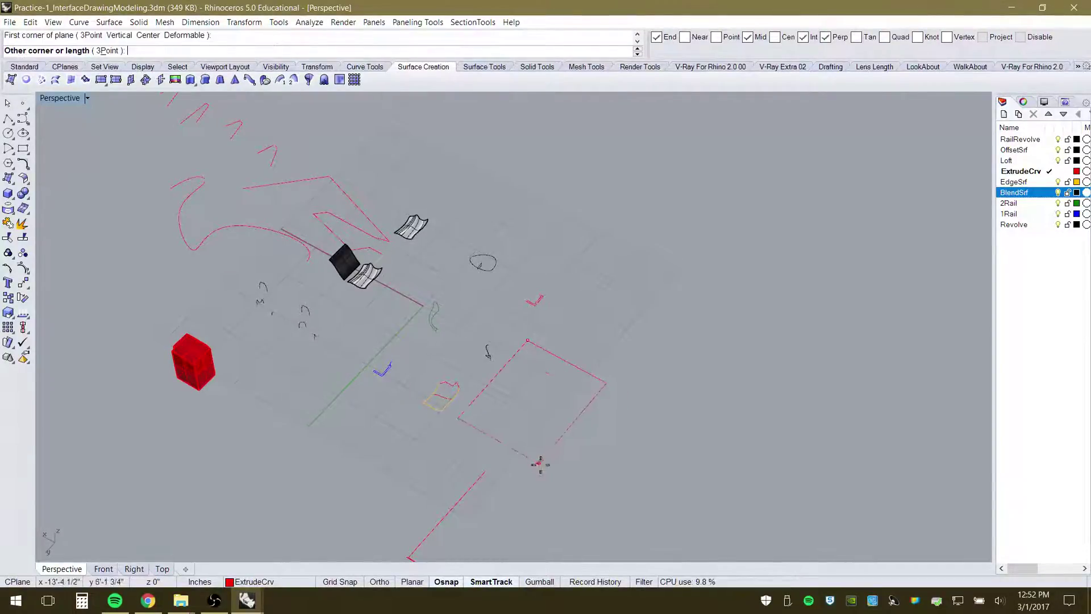
right_drag(561, 441, 565, 358)
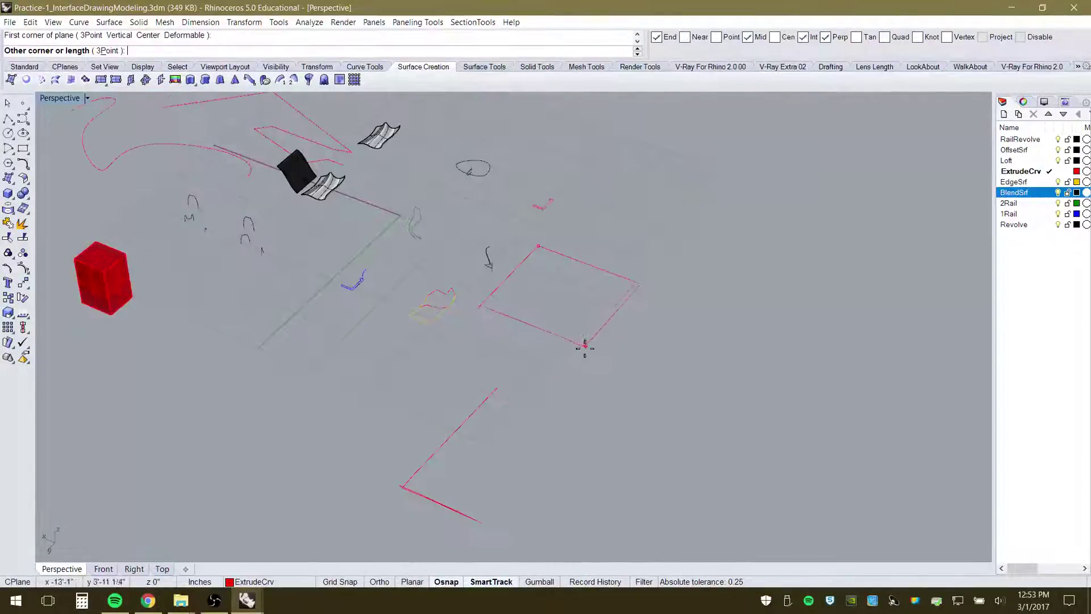
click(586, 346)
Delete the red rectangular plane surface
scroll(556, 277, up, 3)
click(555, 281)
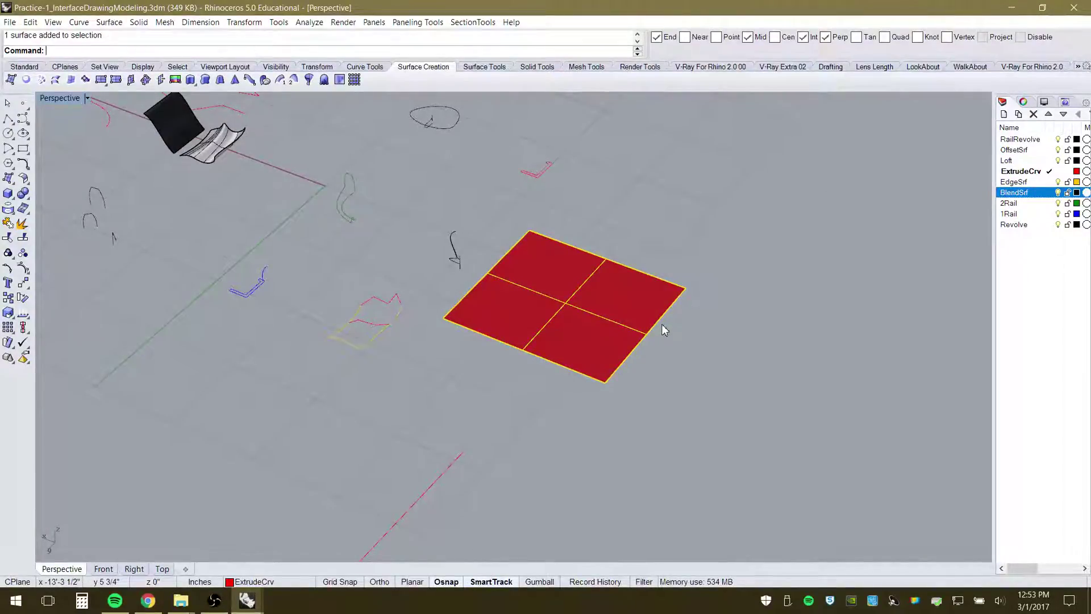
key(Delete)
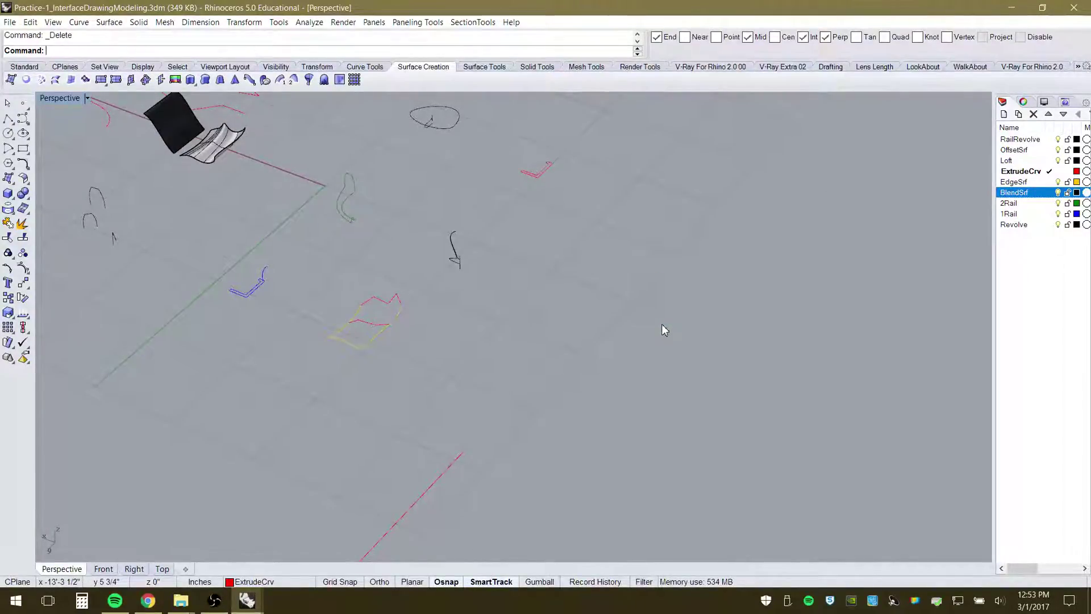
Make Loft the current layer and create a corner-to-corner plane surface in the empty area beside the small profile curves
click(1049, 161)
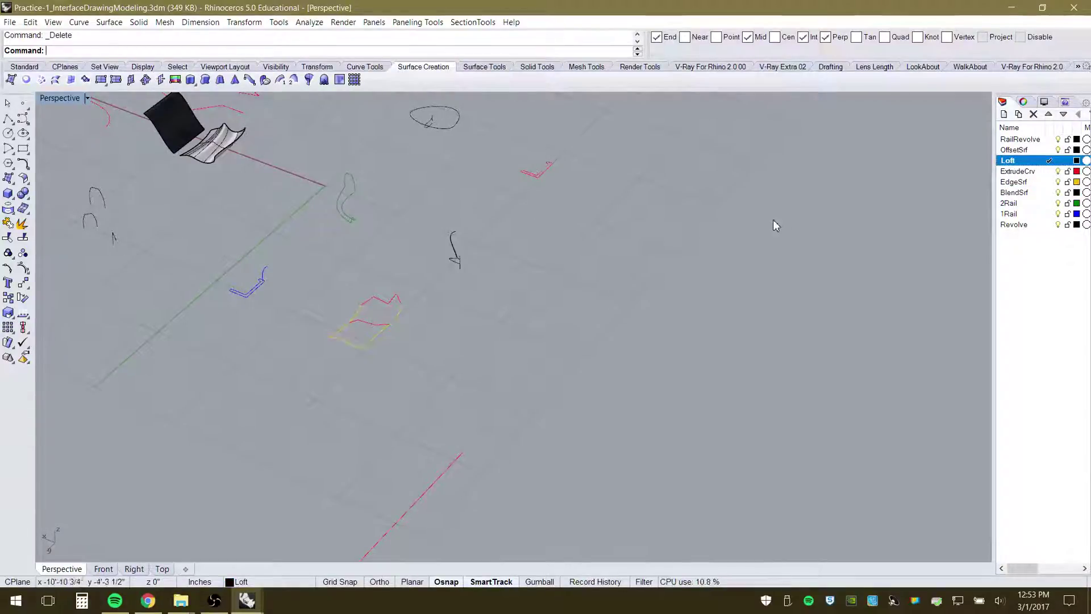
click(101, 80)
click(517, 260)
click(639, 380)
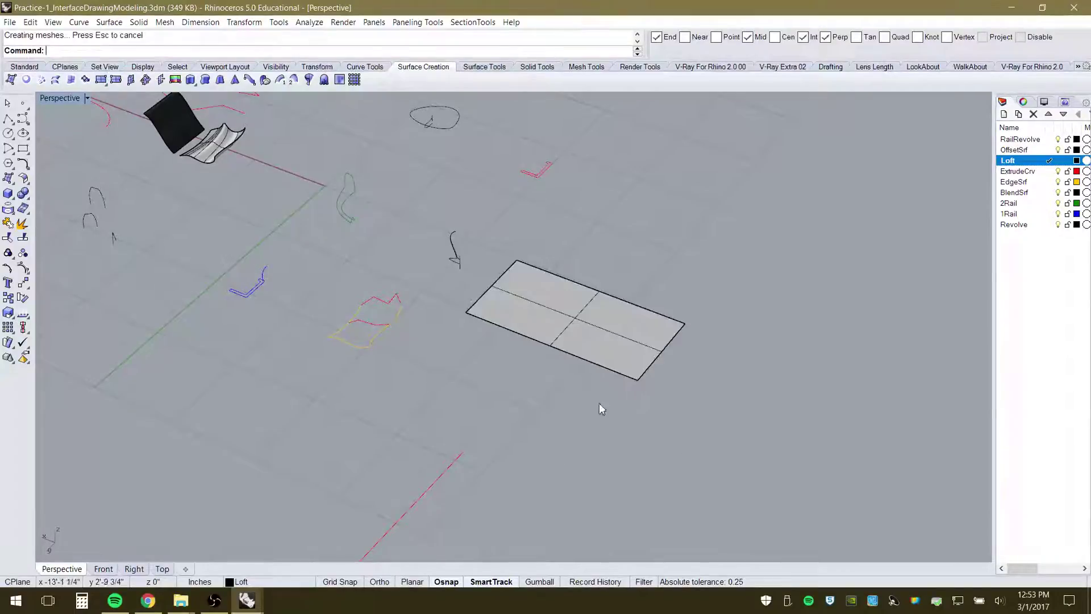
Delete the rectangular plane surface drawn on the Loft layer
click(627, 316)
key(Delete)
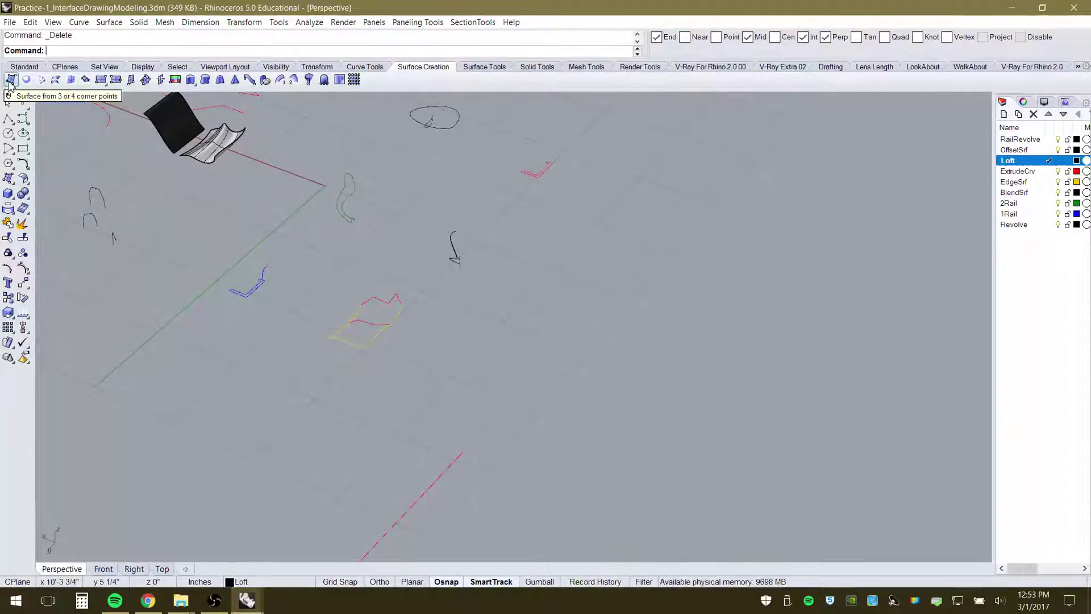
scroll(411, 328, down, 7)
right_drag(409, 327, 534, 378)
scroll(295, 265, down, 7)
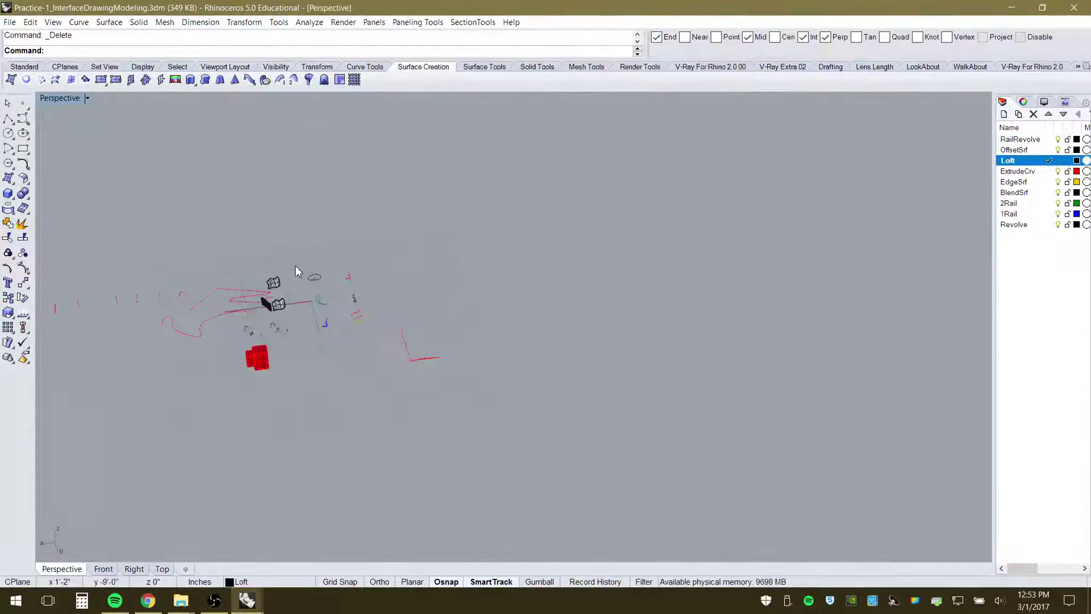
right_drag(294, 265, 505, 399)
scroll(317, 305, down, 6)
right_drag(317, 305, 532, 421)
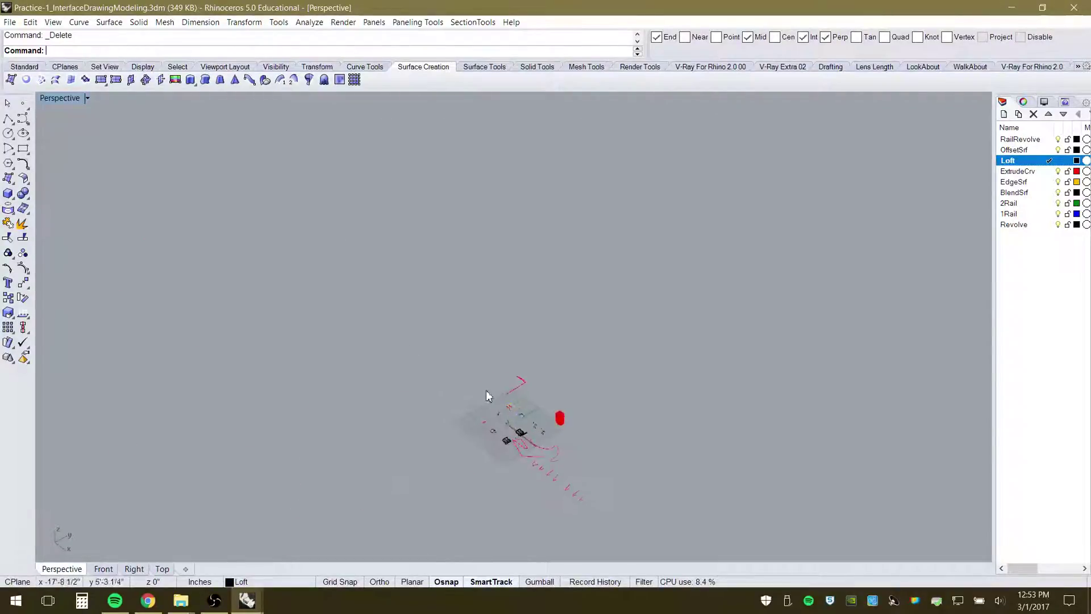
scroll(486, 392, down, 5)
scroll(525, 433, up, 9)
scroll(512, 434, up, 5)
scroll(326, 290, down, 5)
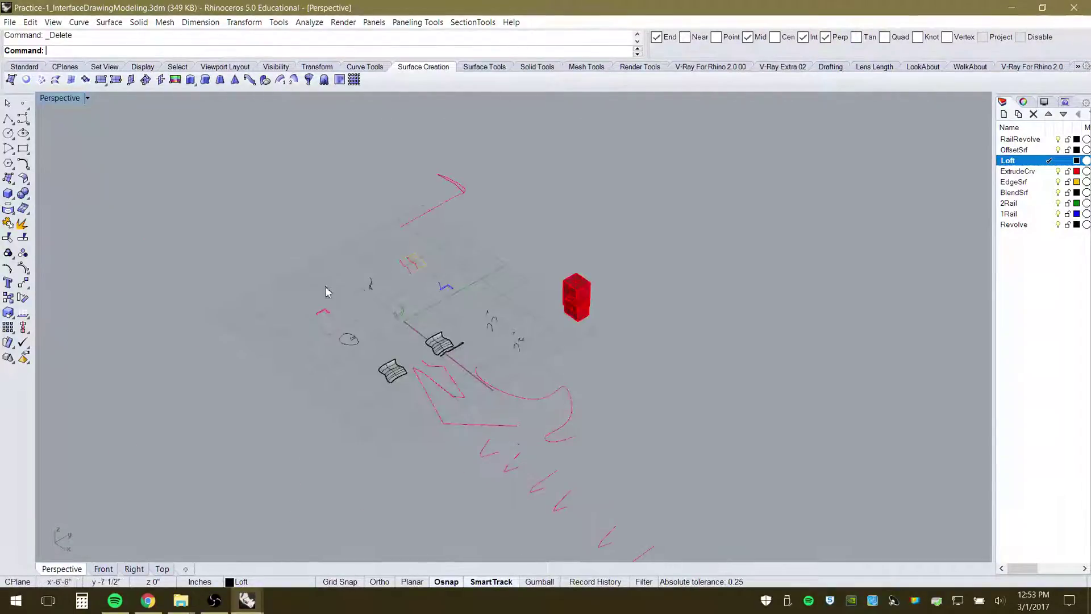
right_drag(326, 290, 370, 265)
scroll(441, 257, down, 4)
scroll(488, 246, up, 6)
right_drag(488, 247, 444, 328)
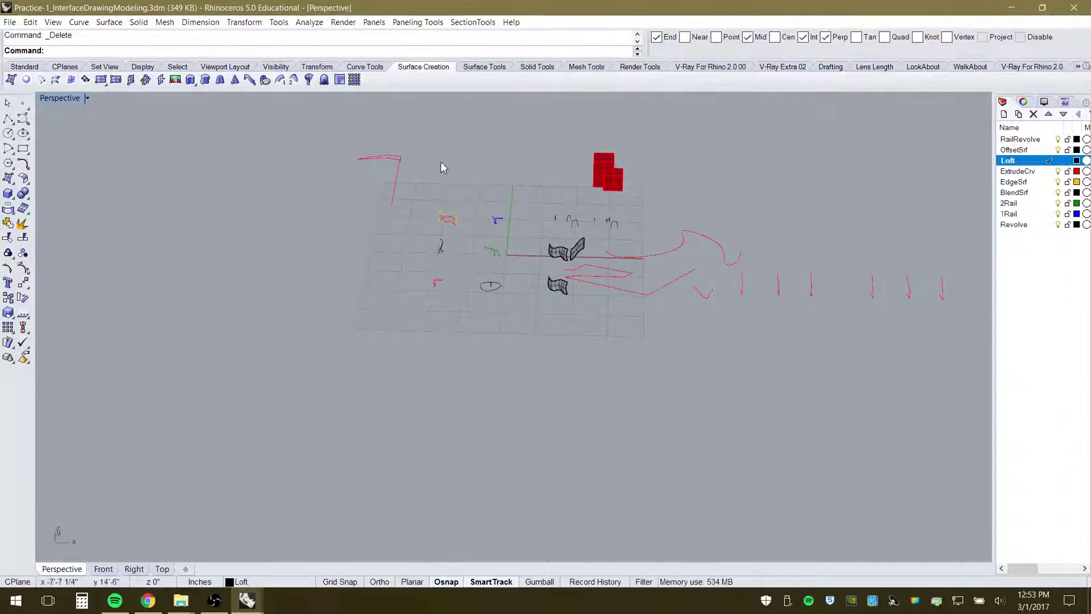
scroll(422, 230, down, 5)
scroll(472, 227, up, 7)
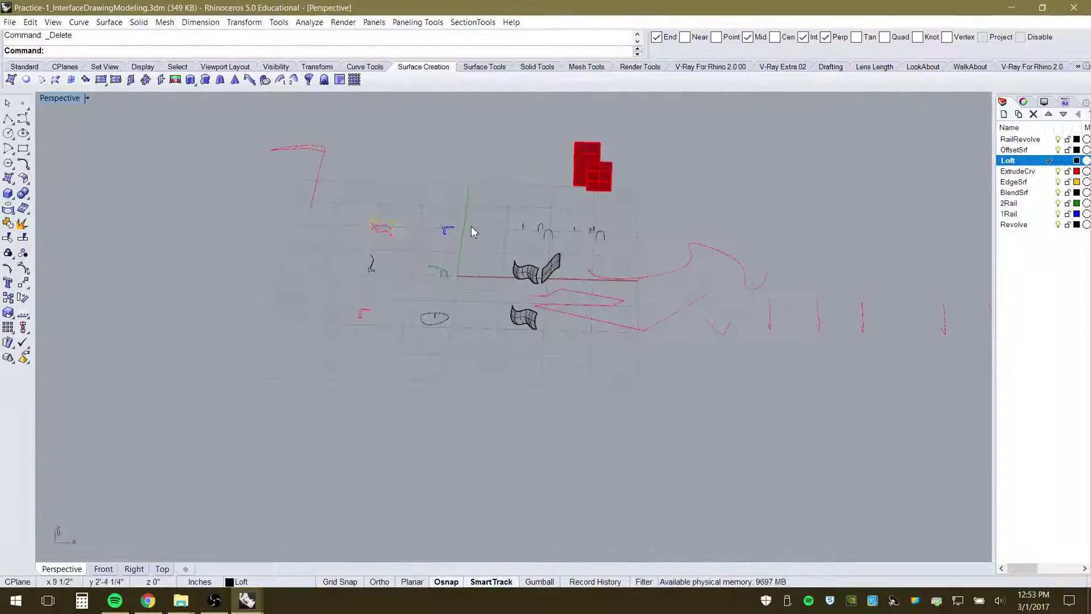
mouse_move(478, 291)
right_down()
mouse_move(517, 290)
mouse_move(463, 305)
mouse_move(479, 304)
right_up()
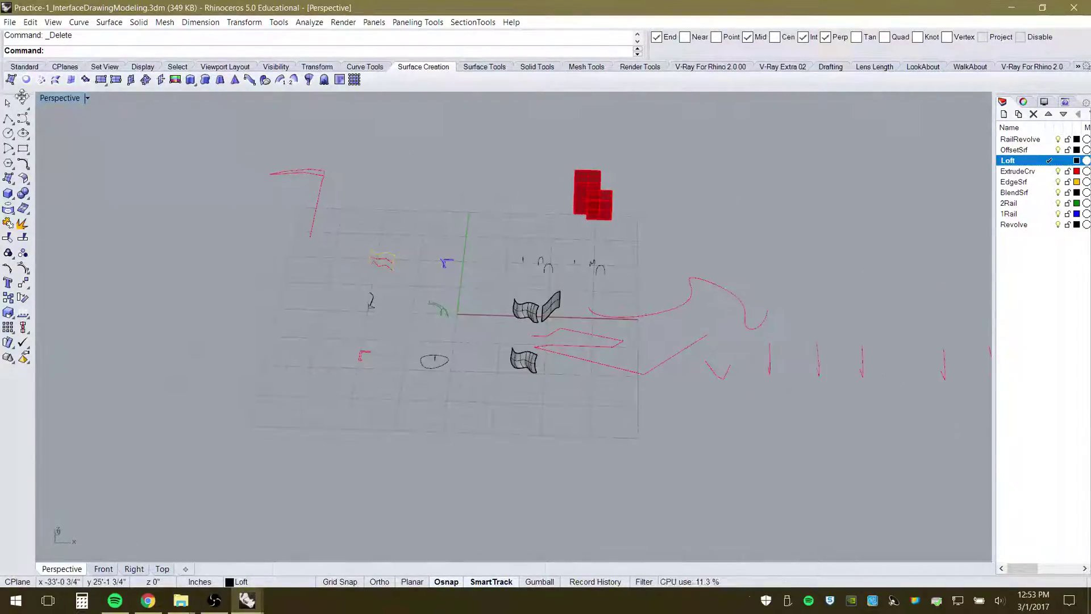
Bring back the Standard toolset in place of the Surface Creation tools
click(34, 68)
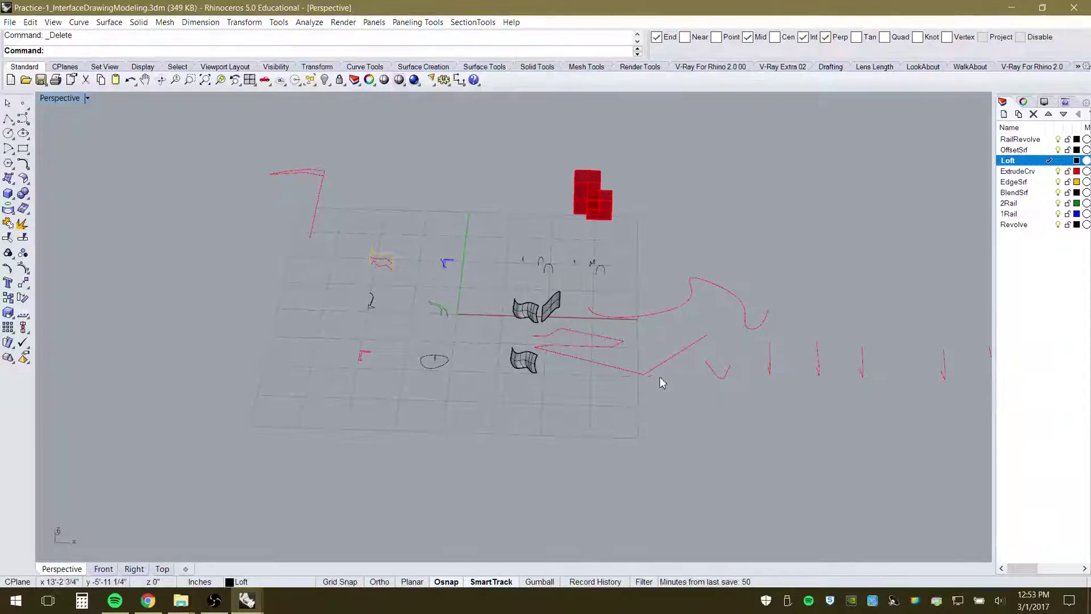
scroll(569, 339, down, 2)
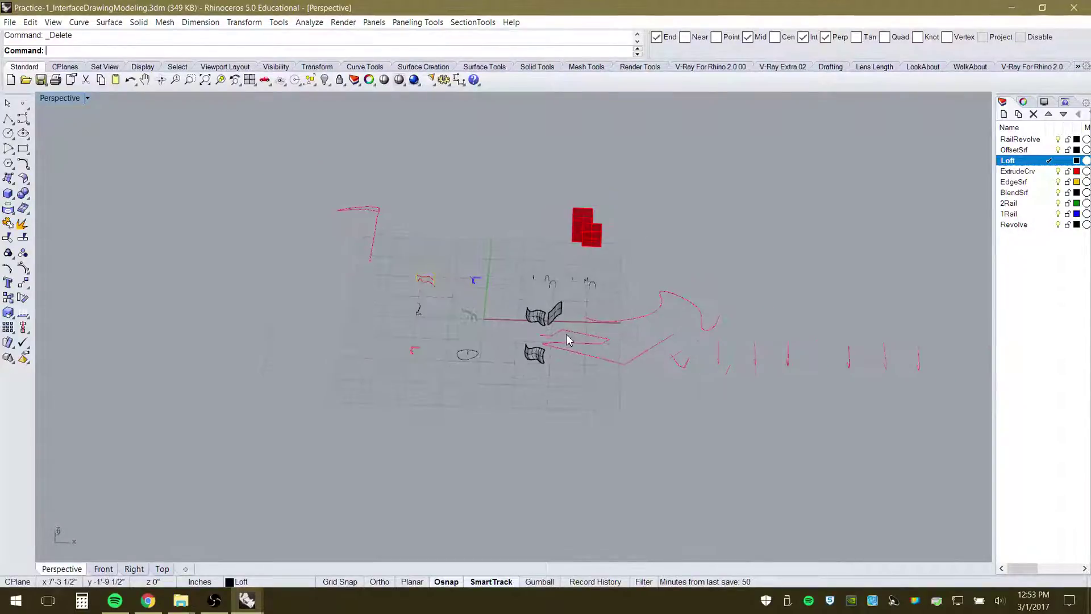
Select the third small red polyline in the row and zoom in on it dynamically
right_drag(603, 390, 562, 374)
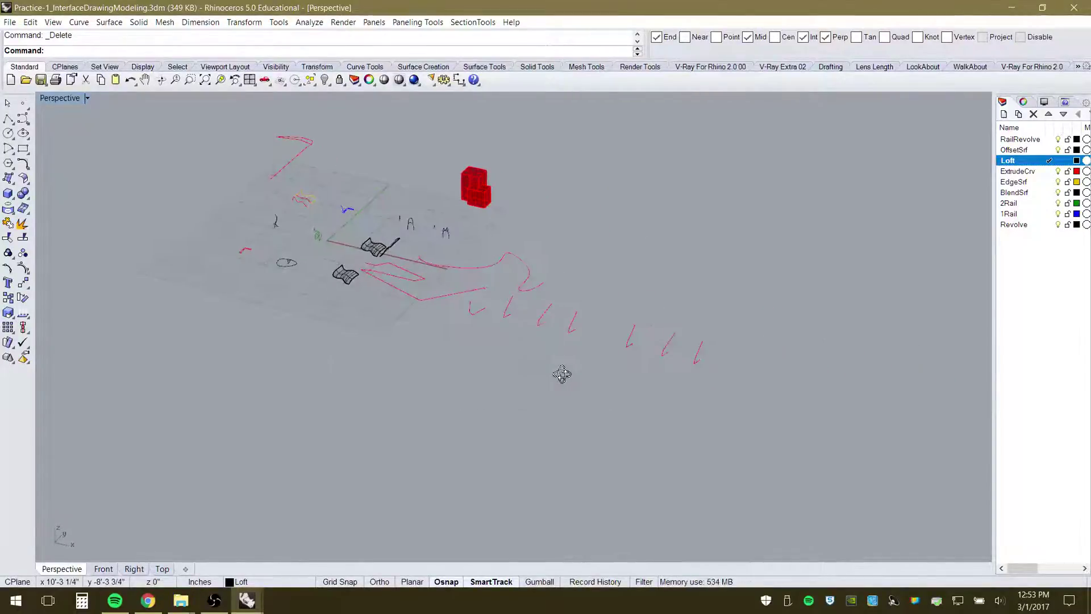
click(541, 323)
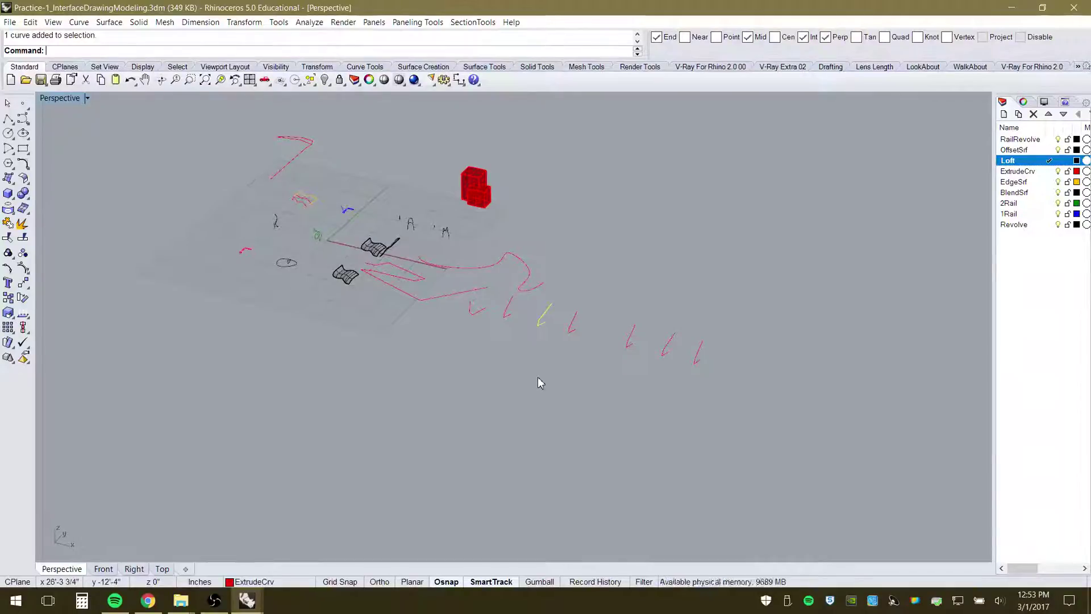
click(176, 81)
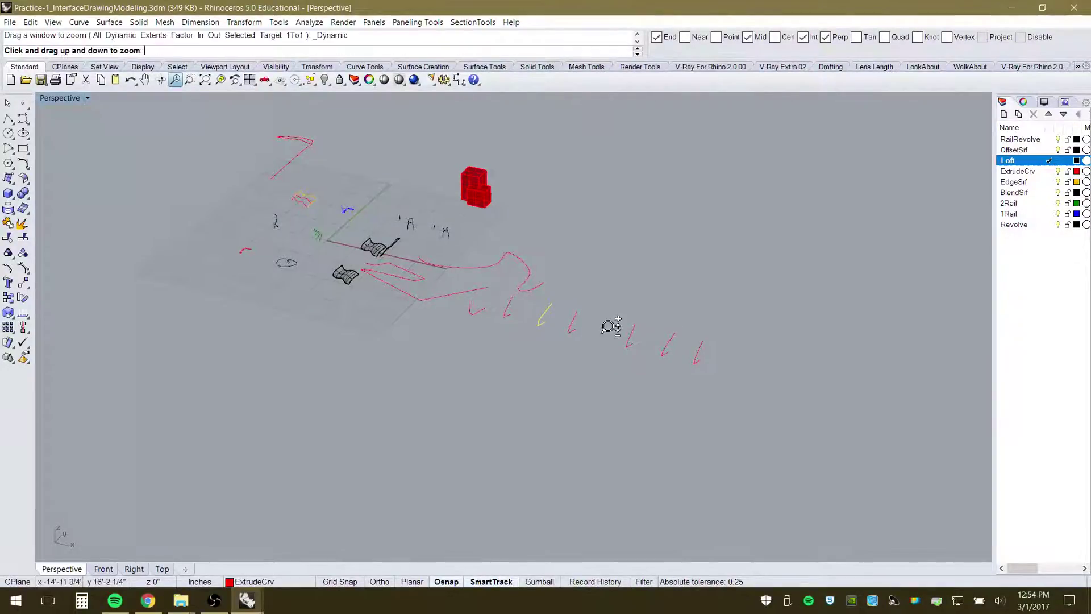
drag(552, 334, 552, 289)
mouse_move(553, 292)
mouse_down()
mouse_move(560, 271)
mouse_move(551, 302)
mouse_up()
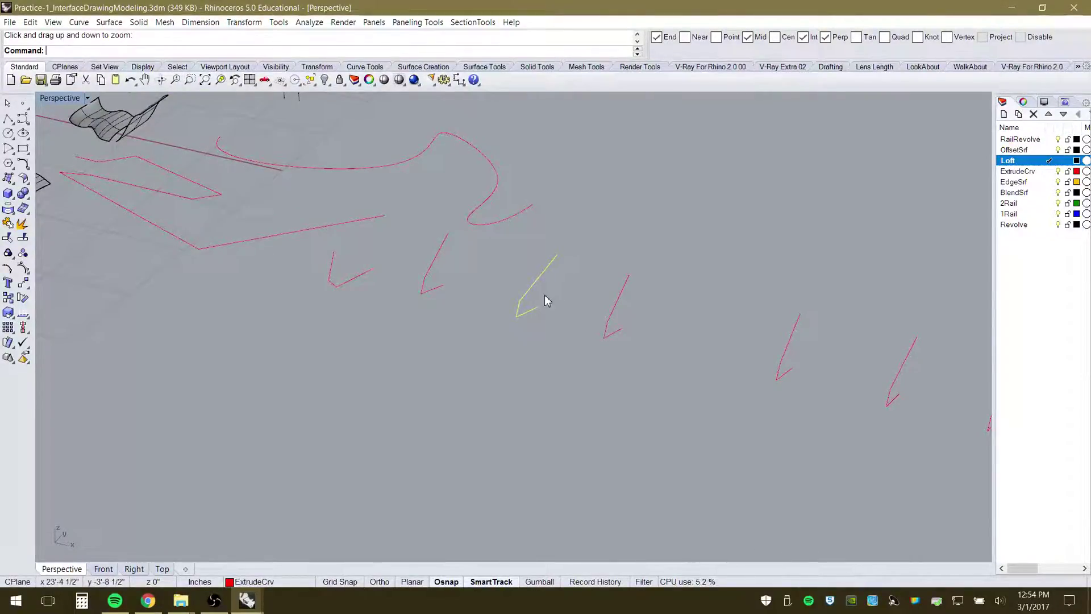
ctrl+right_drag(561, 295, 515, 330)
right_drag(299, 236, 480, 397)
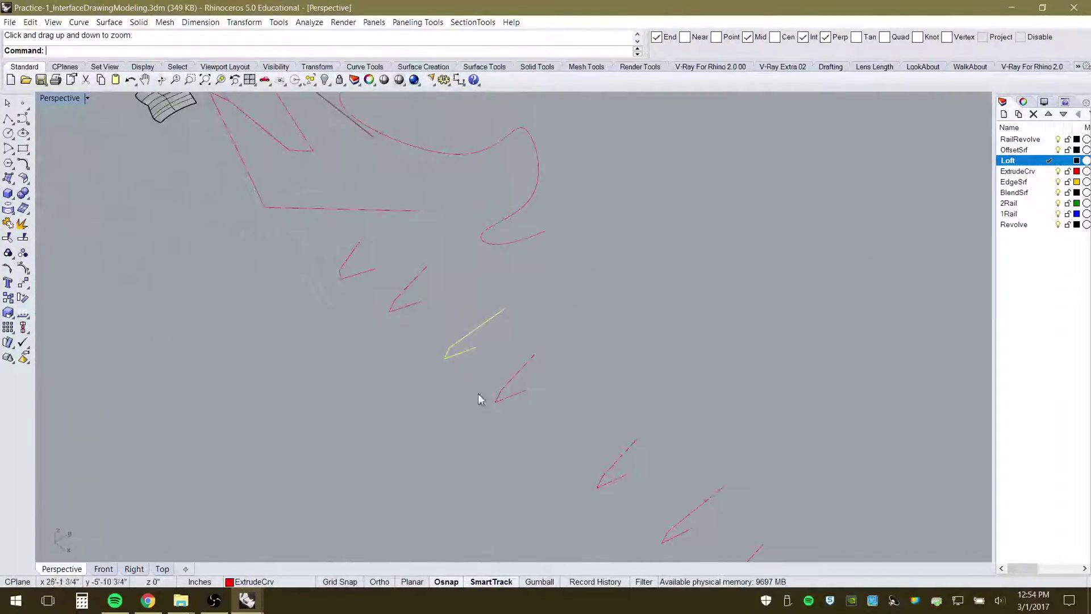
Select the rounded L-shaped closed profile on the 1Rail layer and zoom to the selected object
scroll(404, 324, down, 6)
right_drag(404, 326, 490, 382)
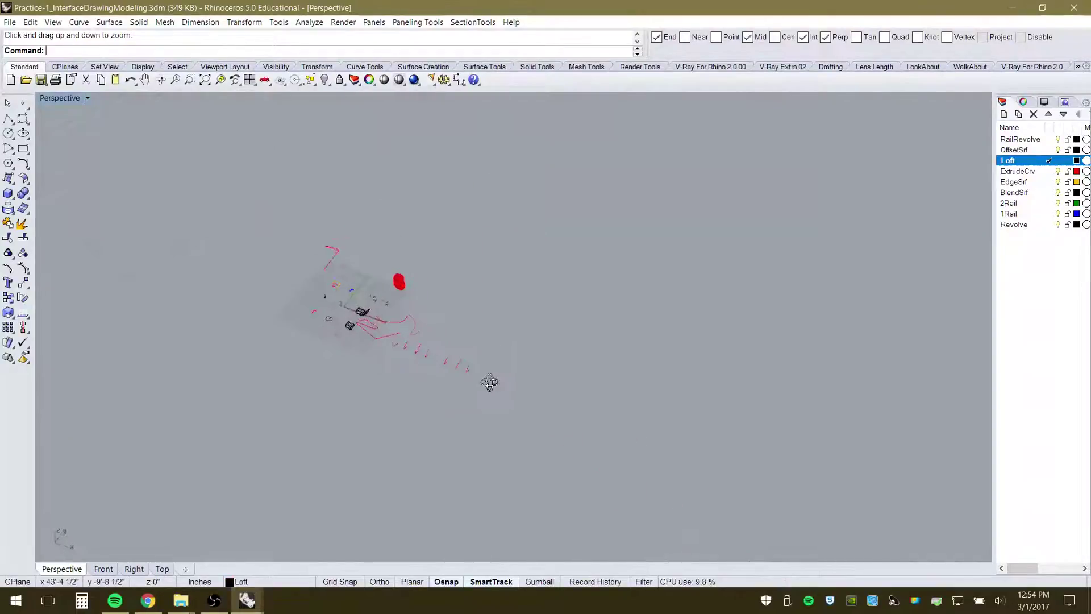
scroll(323, 358, up, 3)
scroll(427, 261, up, 4)
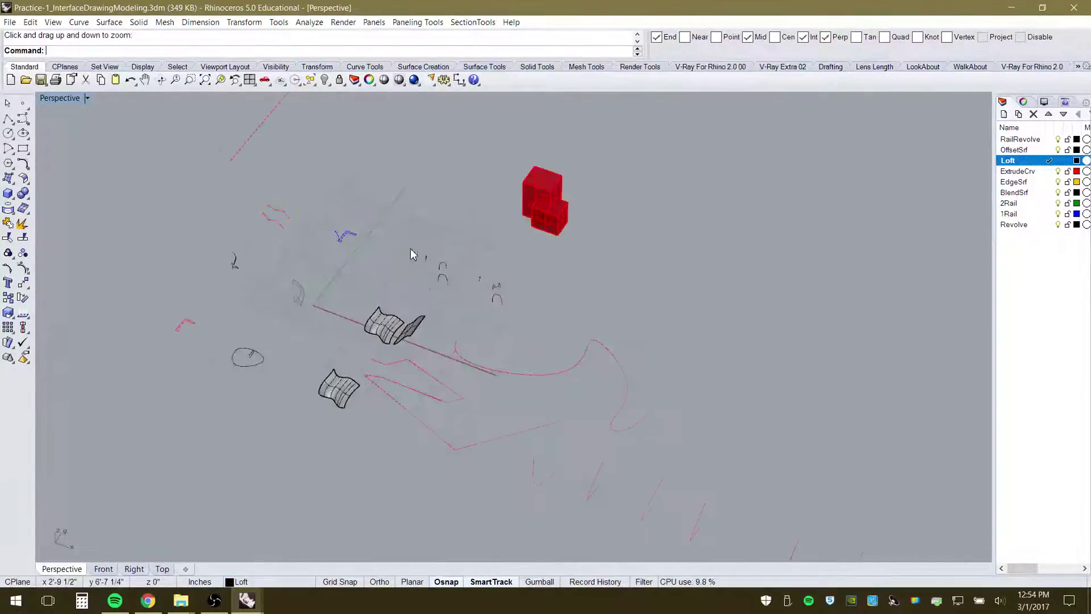
right_drag(349, 234, 650, 458)
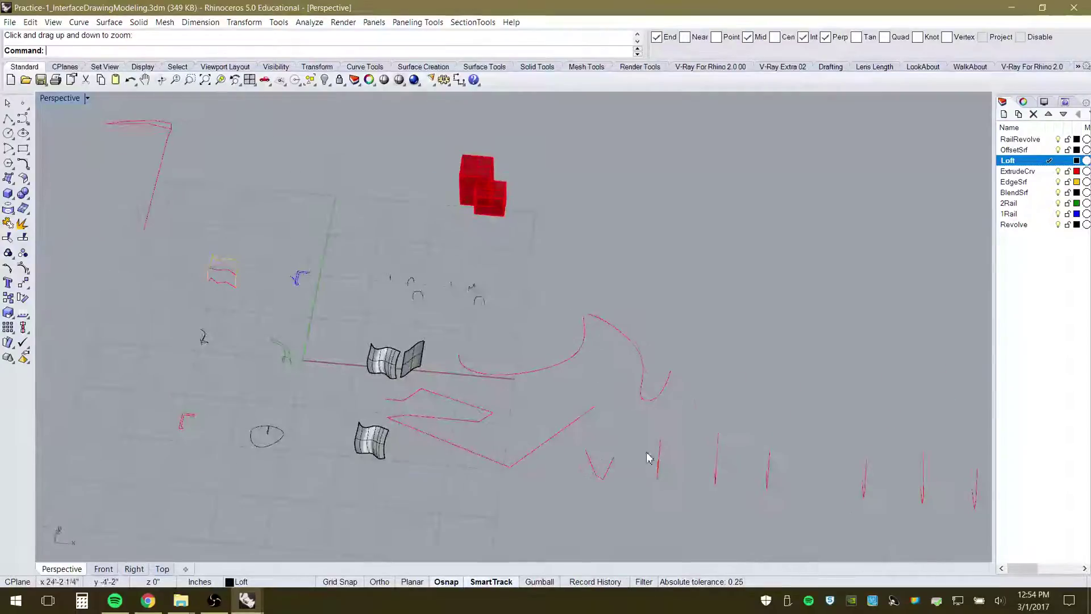
click(305, 278)
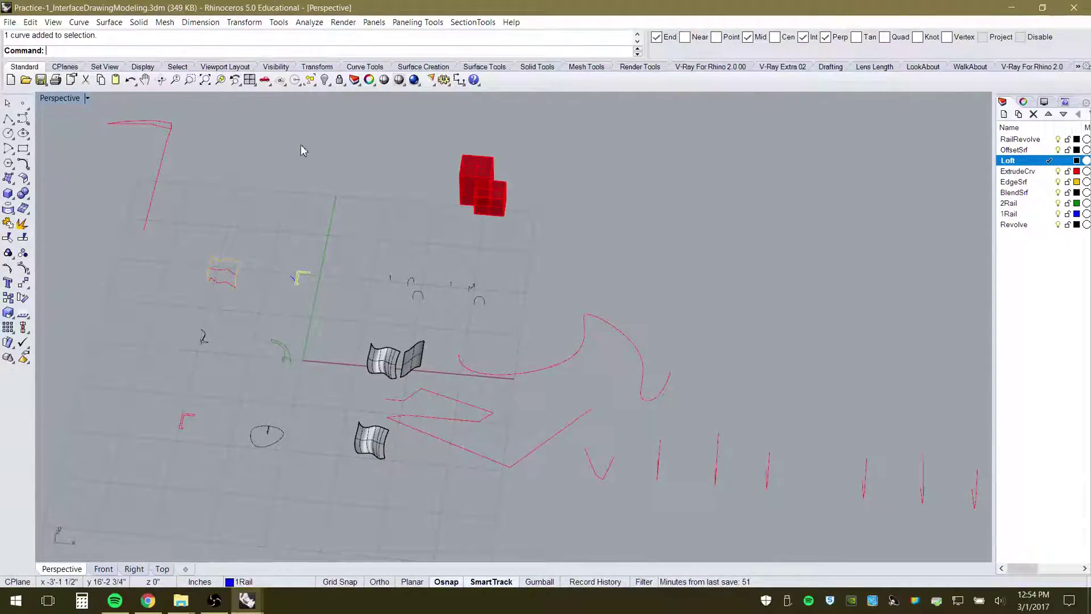
click(220, 80)
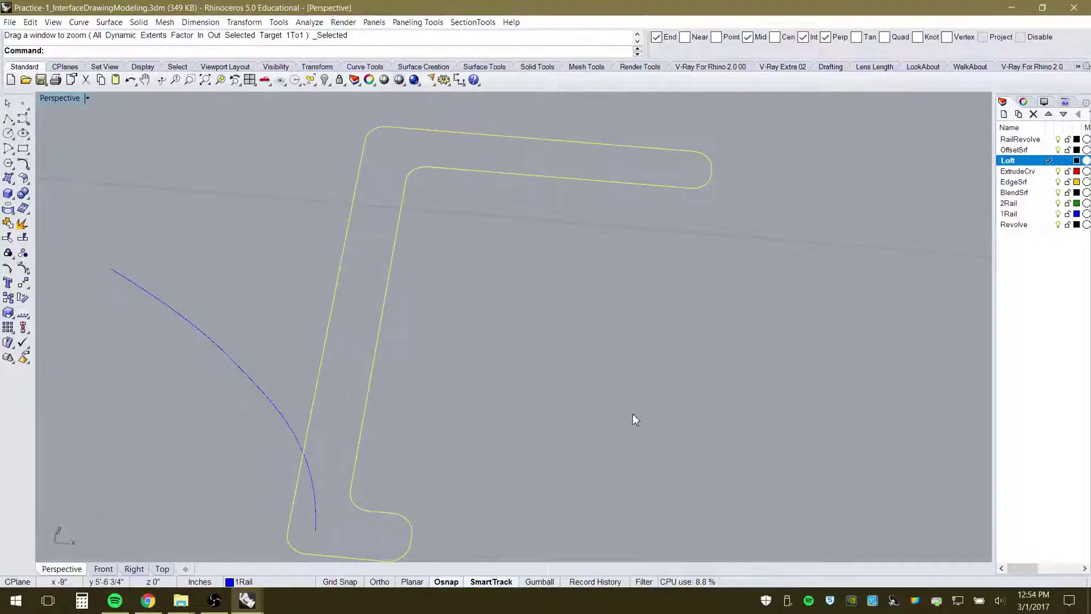
right_drag(633, 419, 676, 375)
Zoom to the selected last red polyline at the far end of the row, and return to an overview of the model
scroll(516, 343, down, 20)
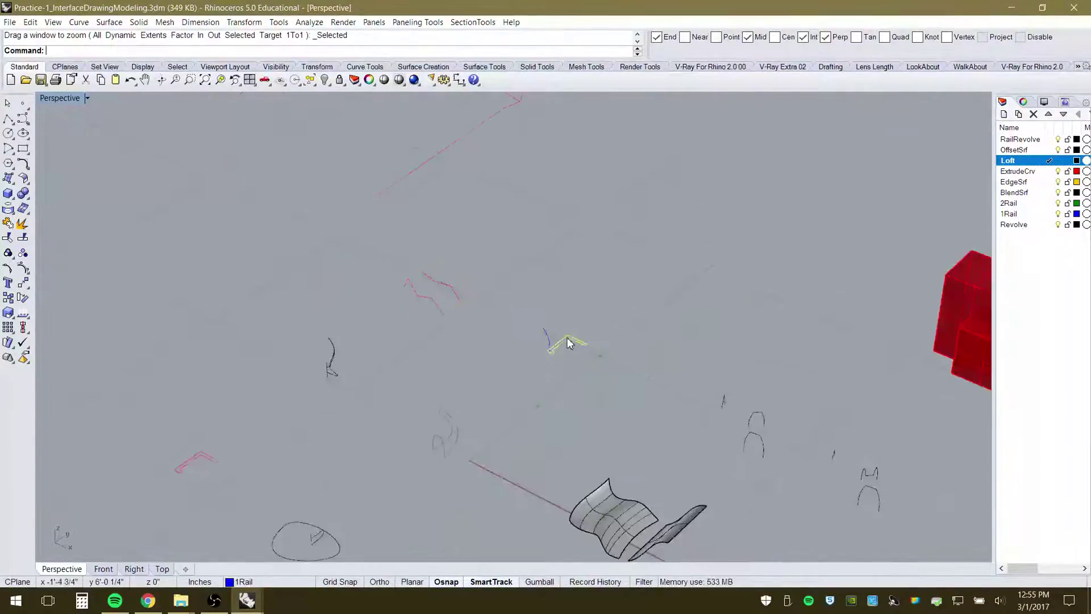
scroll(612, 496, up, 12)
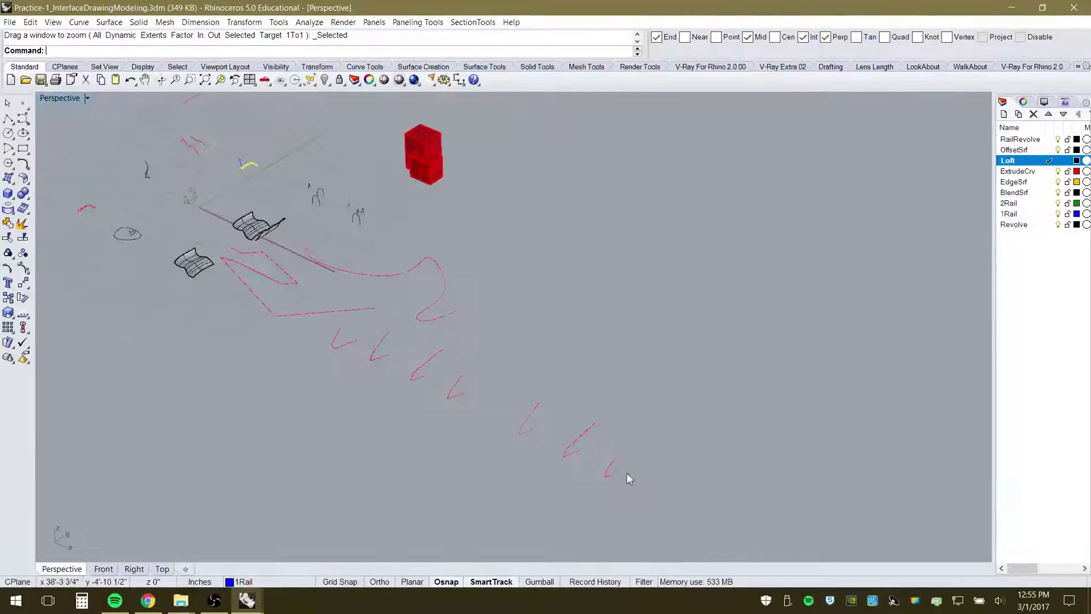
right_drag(595, 432, 568, 438)
click(570, 434)
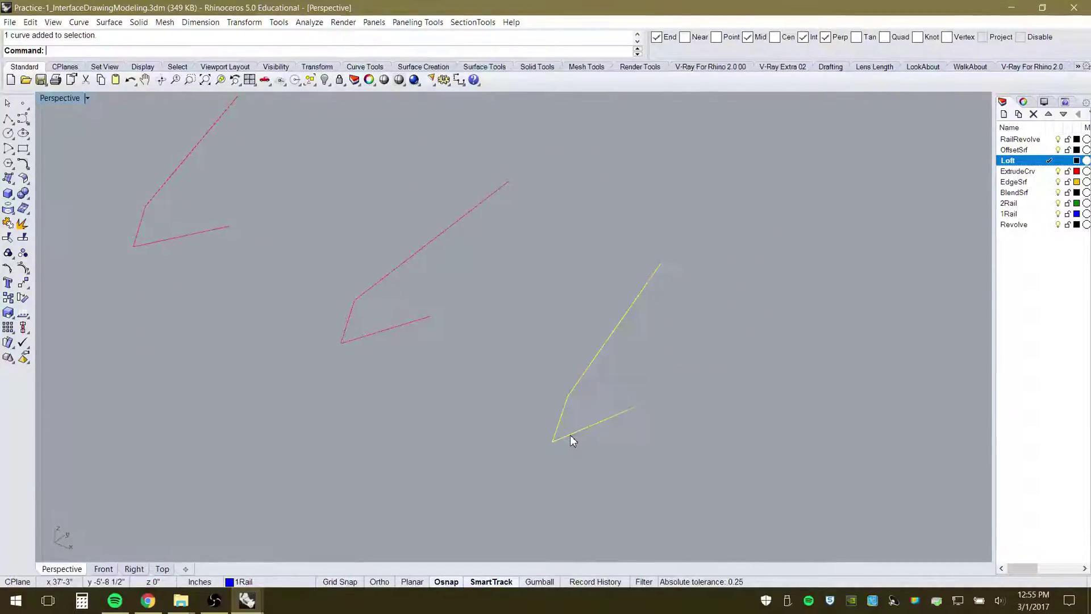
click(221, 82)
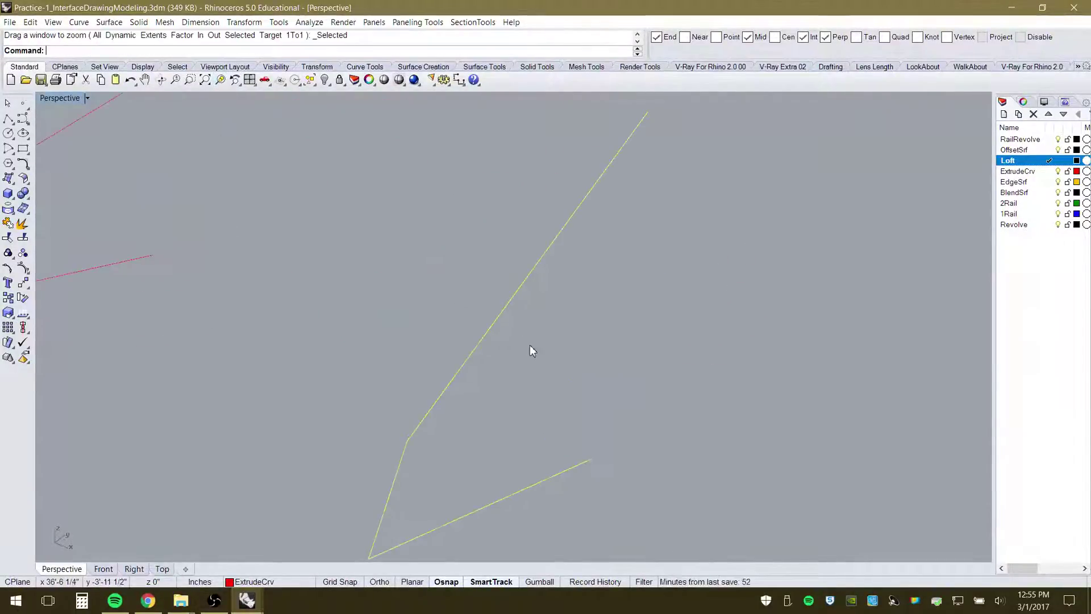
right_drag(533, 352, 581, 428)
scroll(577, 421, down, 8)
scroll(529, 377, down, 10)
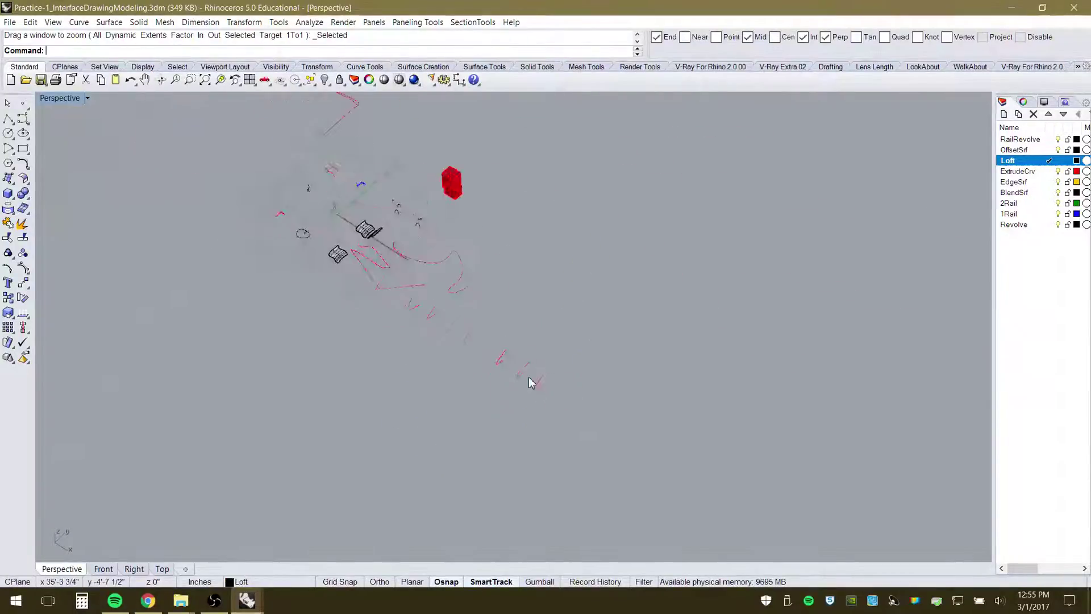
right_drag(528, 377, 562, 382)
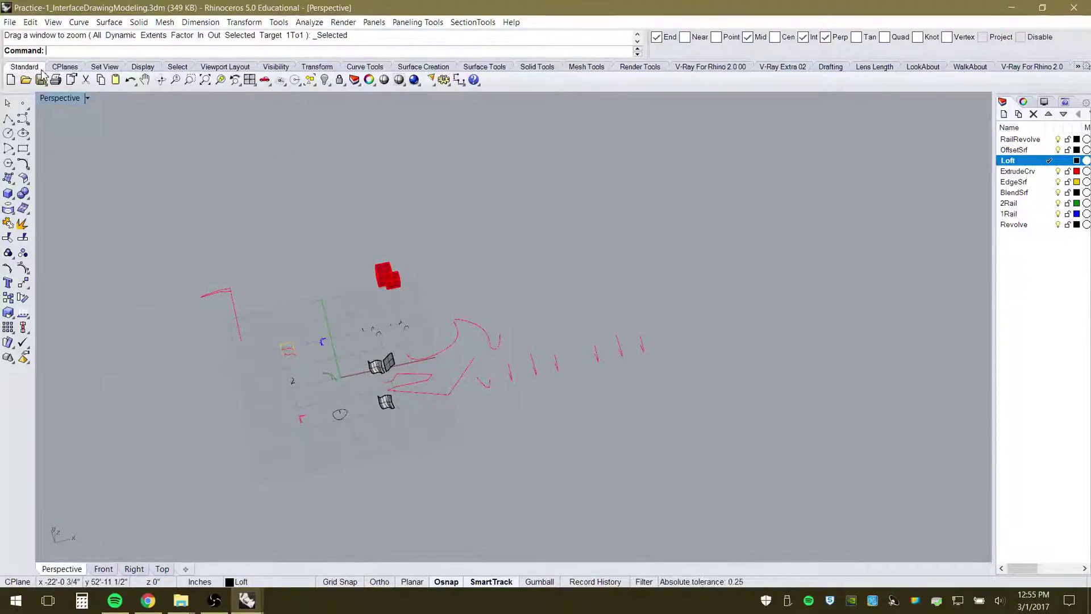
Create a three-point plane surface with Ortho on in the Top view, in the empty area below the large zigzag polyline, and delete it
click(433, 66)
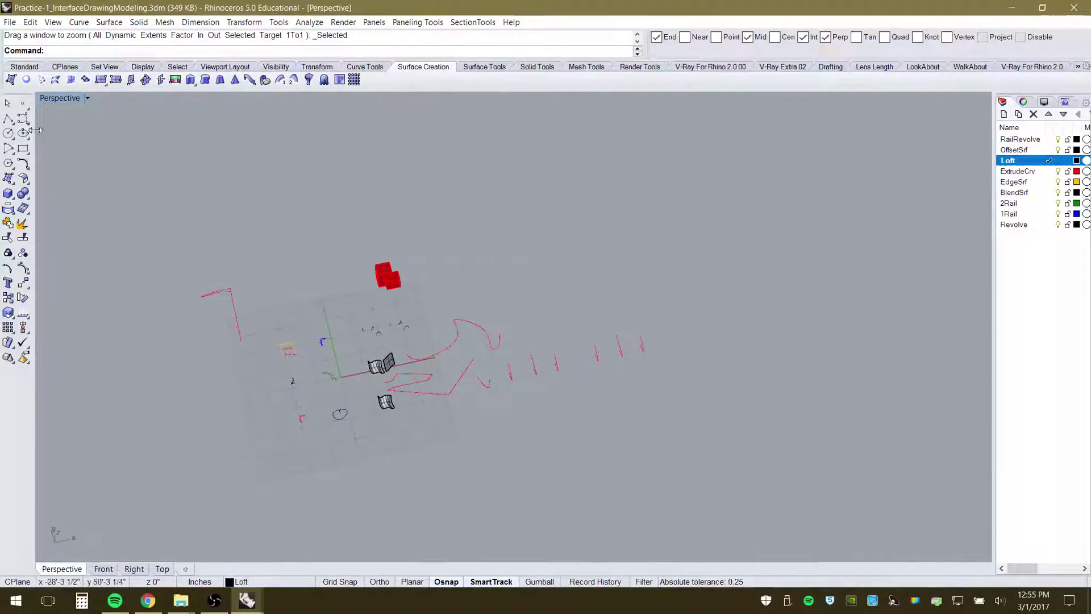
click(115, 82)
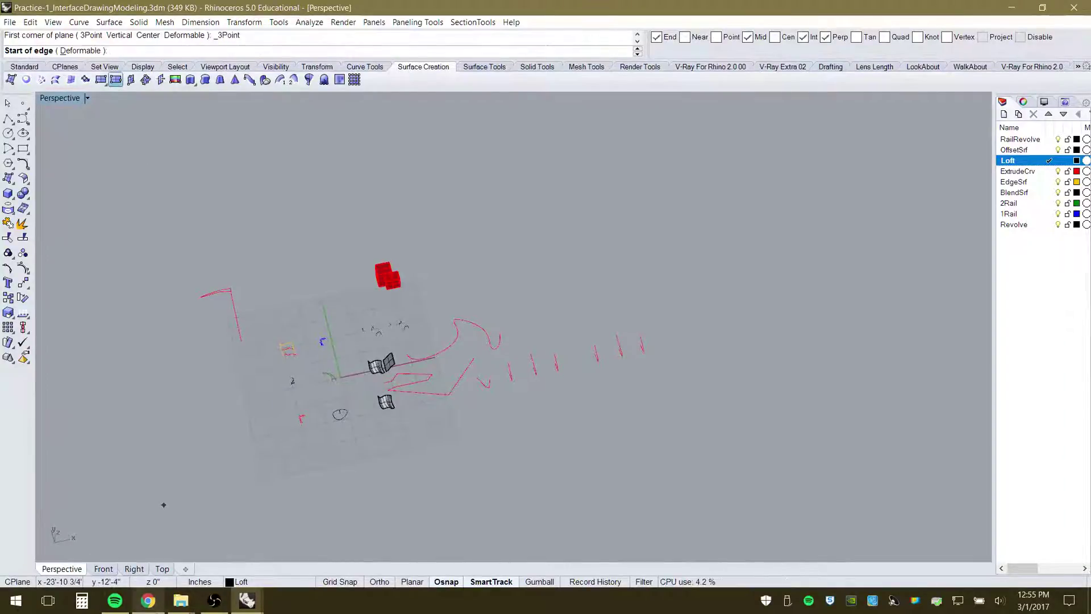
click(162, 569)
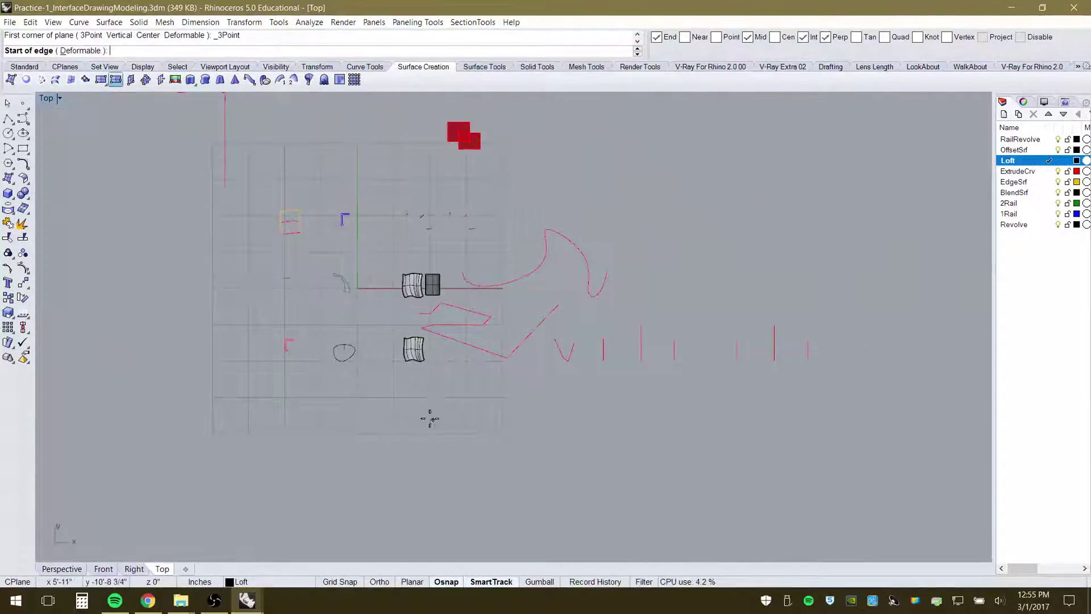
click(428, 340)
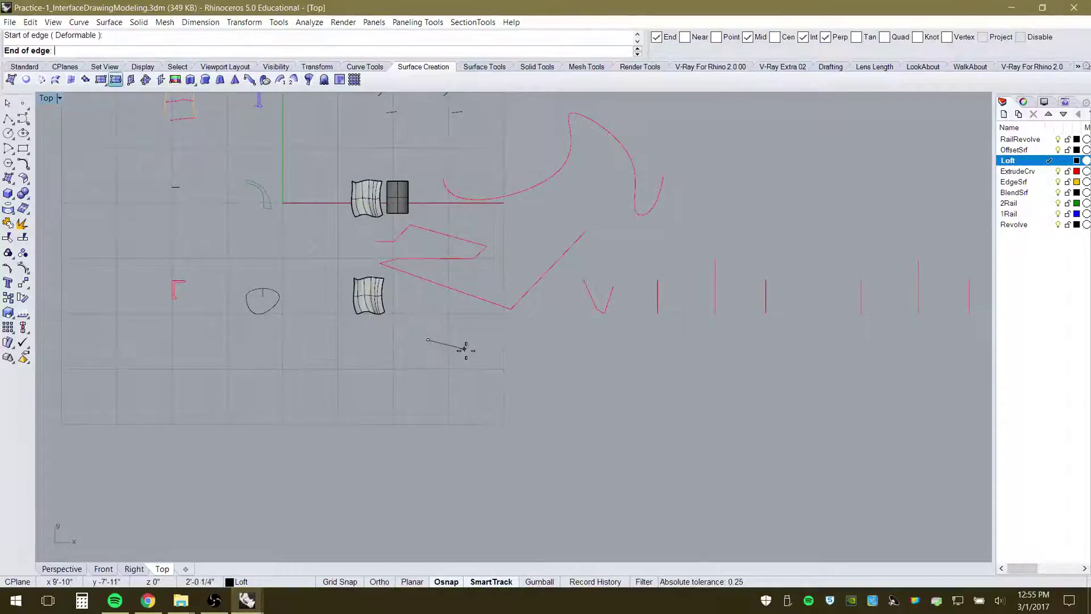
key(F8)
click(428, 389)
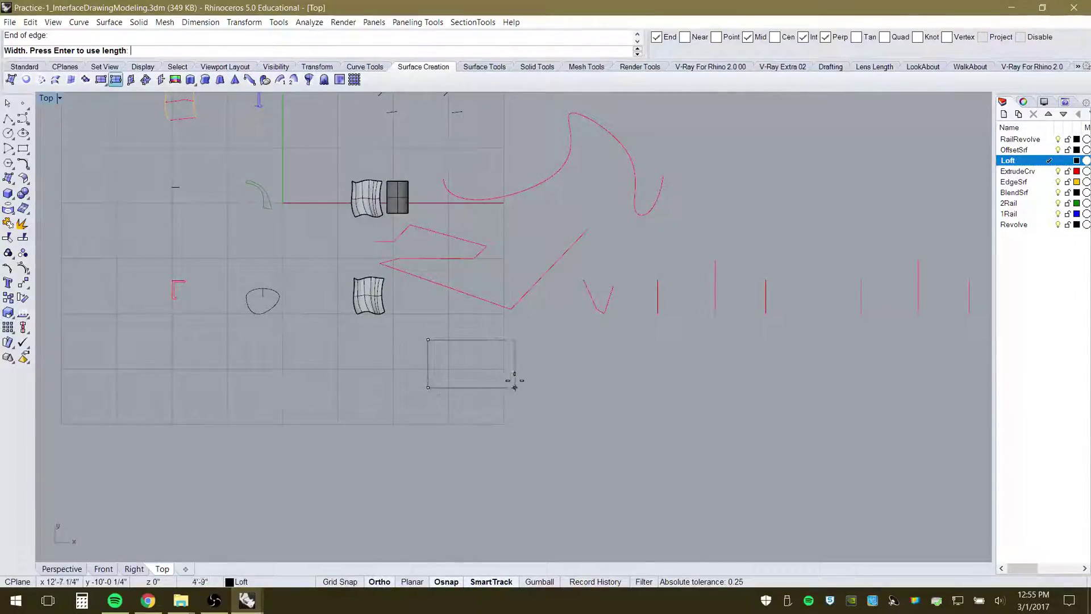
click(578, 380)
click(523, 379)
key(Delete)
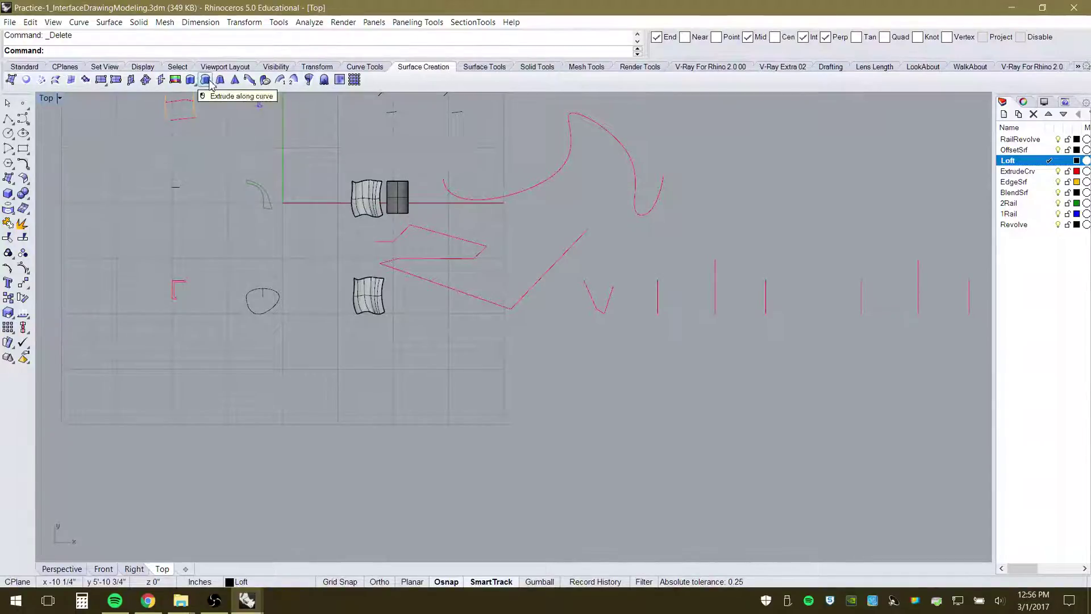
Extrude the large red wavy curve straight up by 4 feet in the Perspective view
click(61, 568)
scroll(492, 412, up, 3)
right_drag(493, 415, 517, 327)
scroll(305, 364, up, 3)
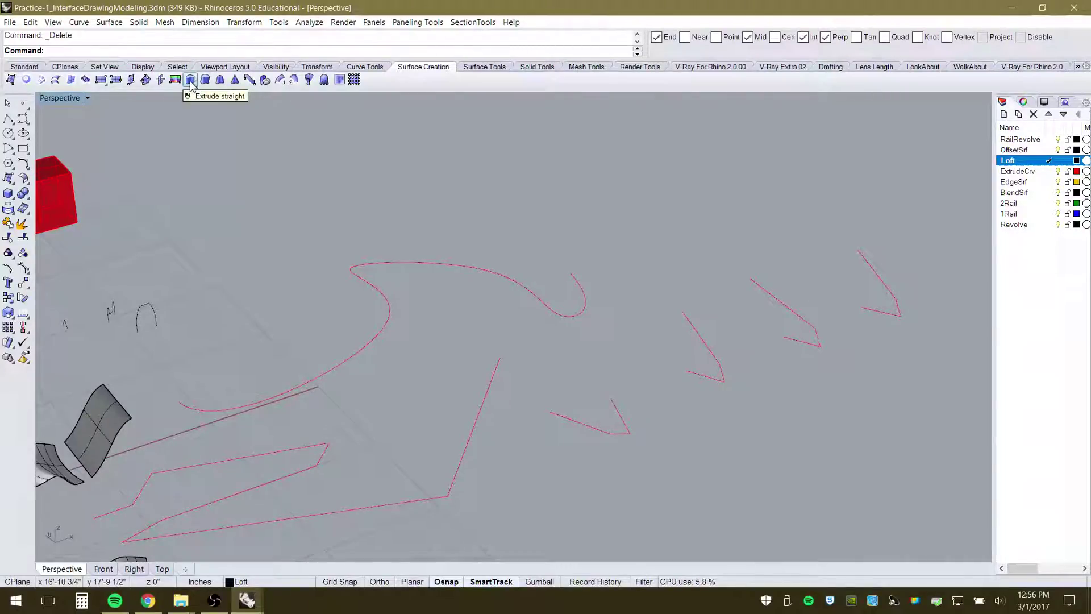
click(109, 22)
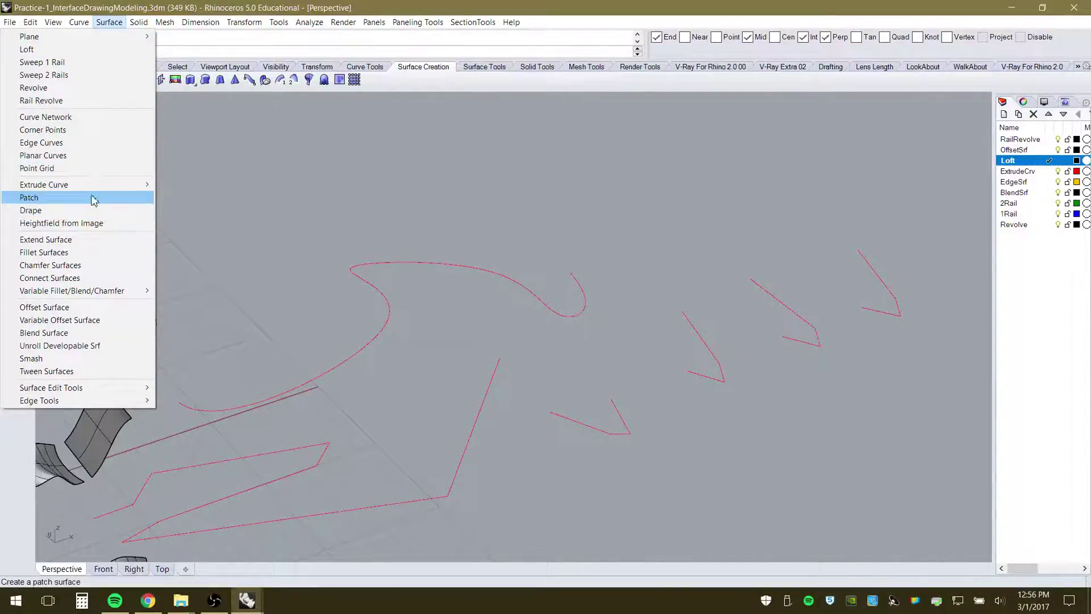
mouse_move(77, 184)
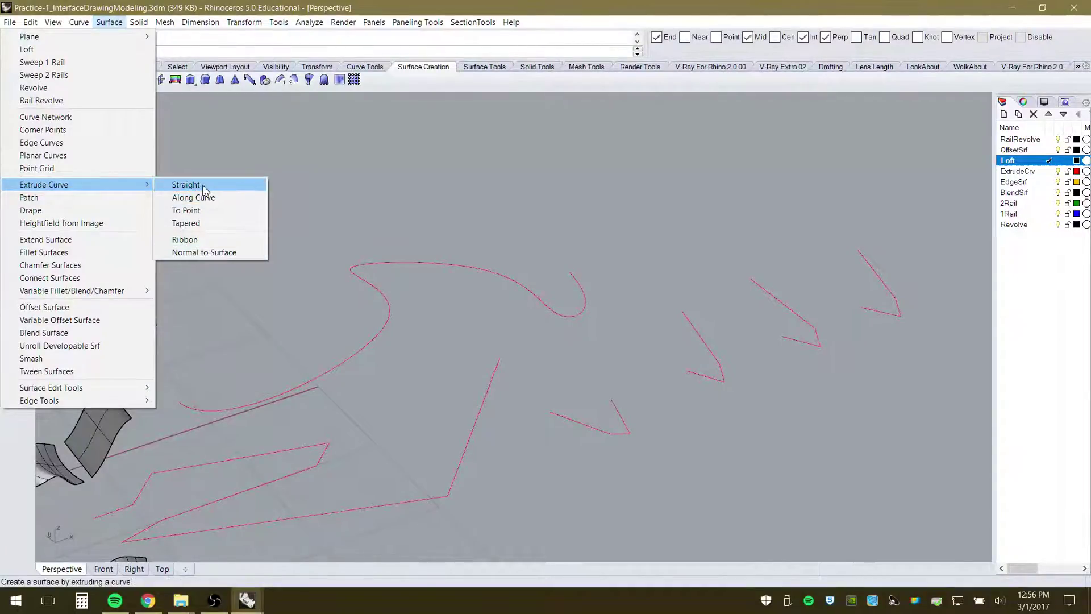
click(192, 185)
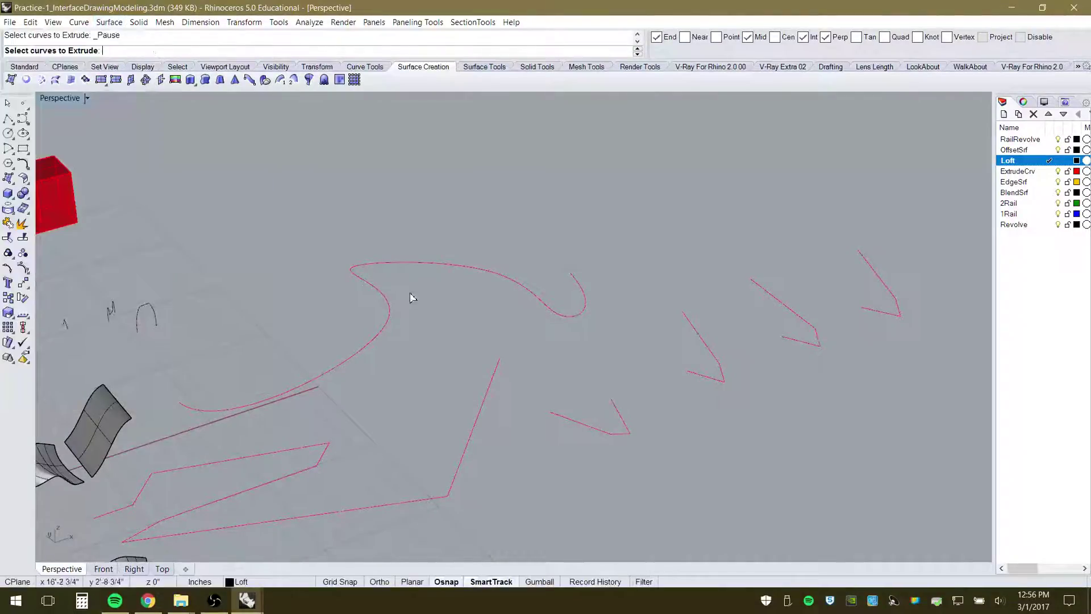
click(387, 329)
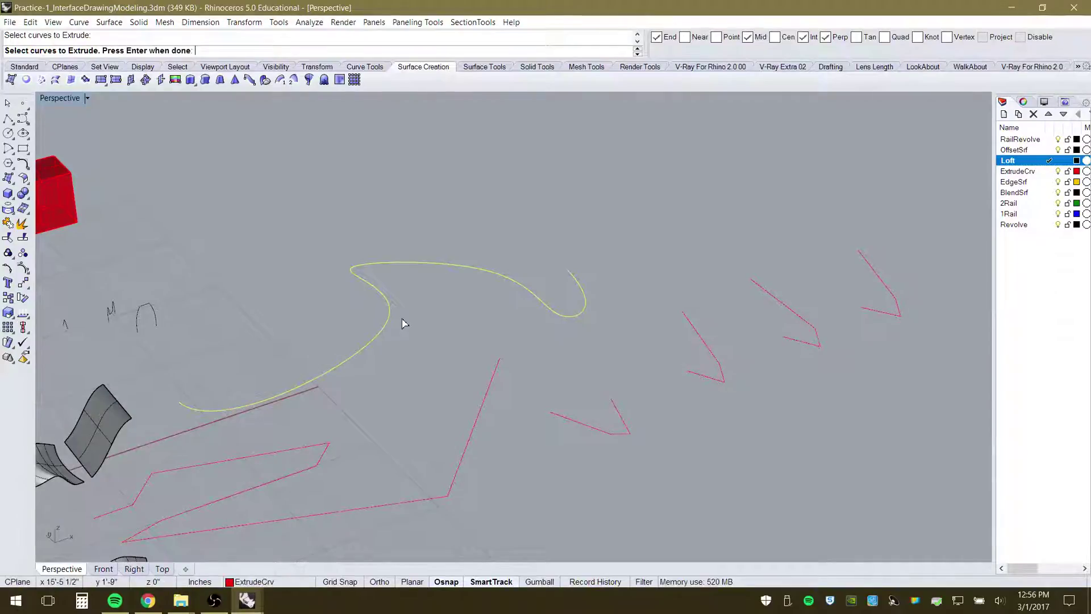
key(Return)
scroll(421, 176, down, 6)
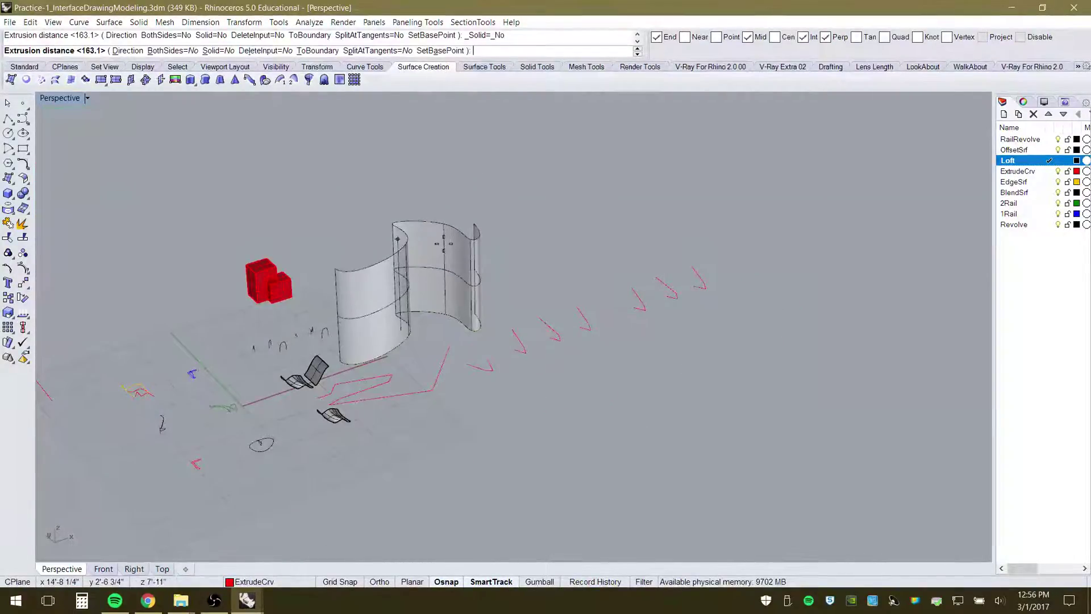
scroll(401, 311, up, 5)
scroll(401, 311, up, 4)
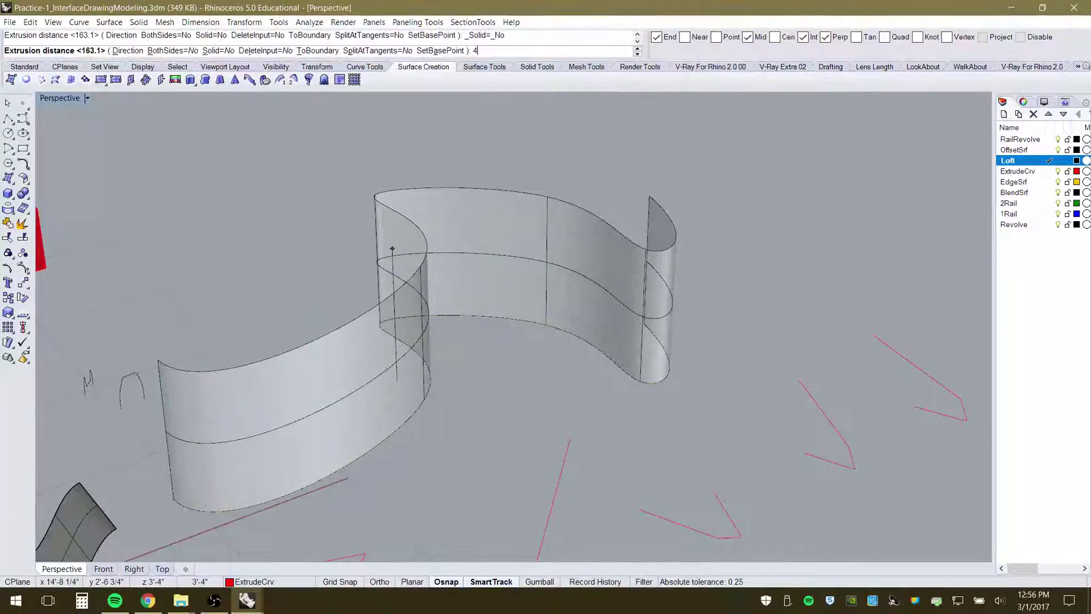
key(Return)
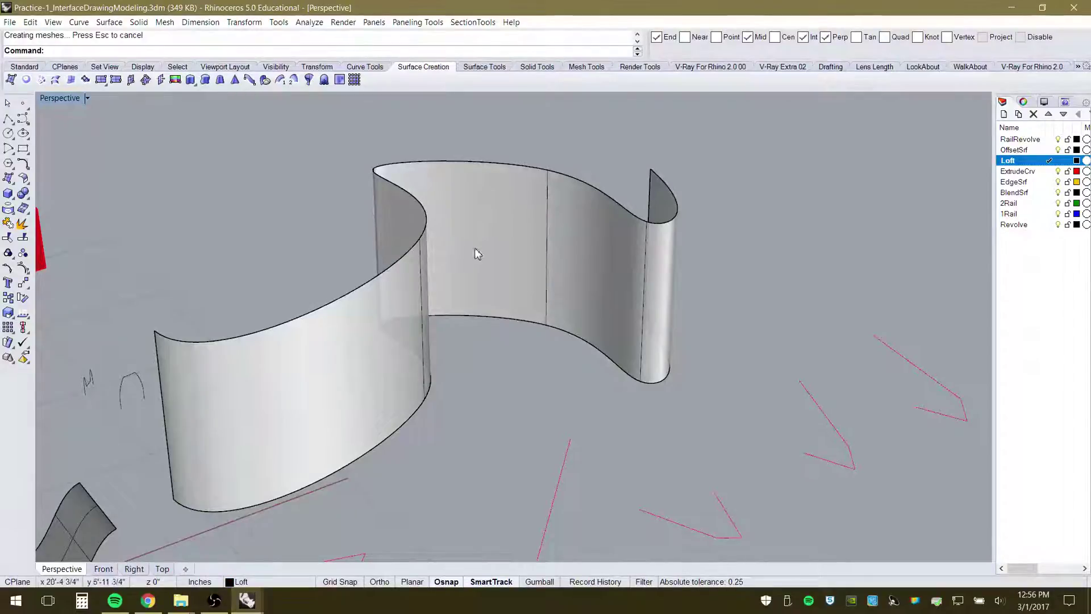
Delete the surface extruded from the large wavy curve
right_drag(787, 426, 452, 355)
click(609, 347)
key(Delete)
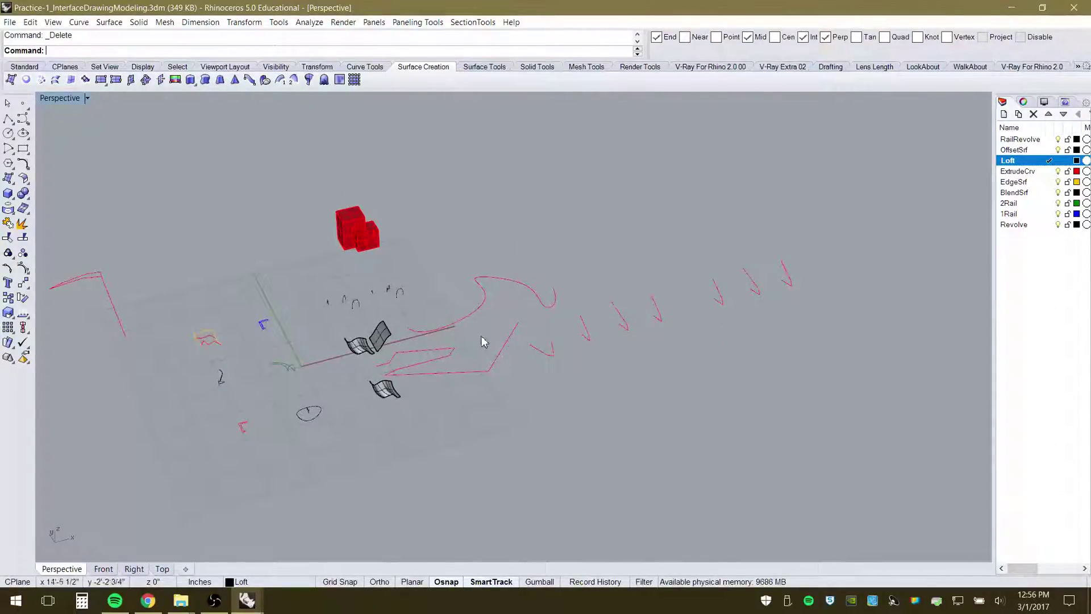
Draw a single-segment polyline from the free end of the large zigzag polyline's short segment, working in the Perspective view
scroll(517, 338, up, 3)
scroll(398, 347, up, 3)
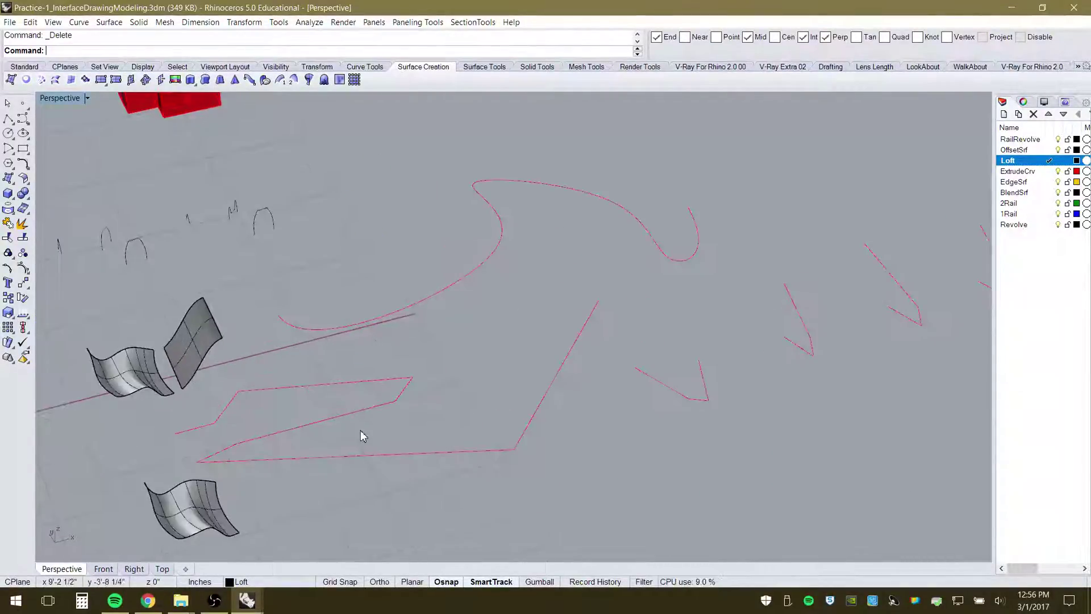
click(8, 120)
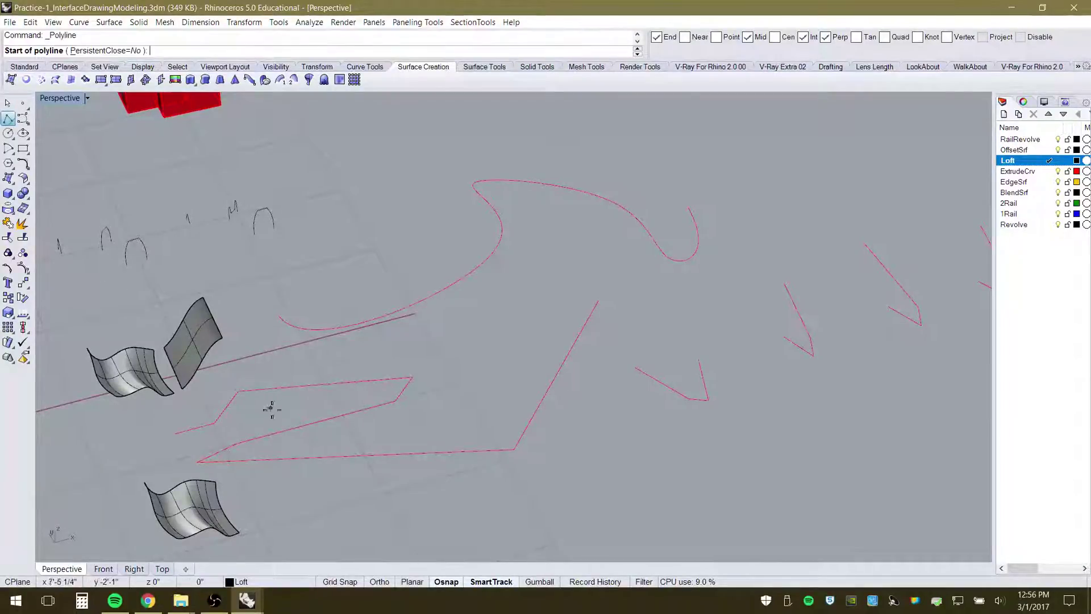
click(173, 432)
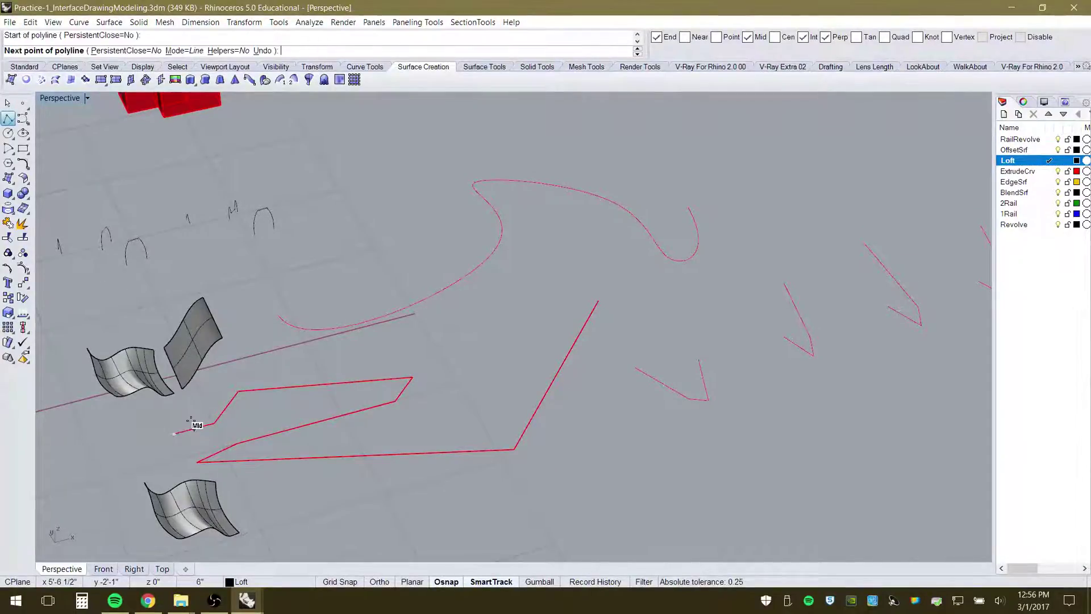
right_drag(353, 409, 316, 377)
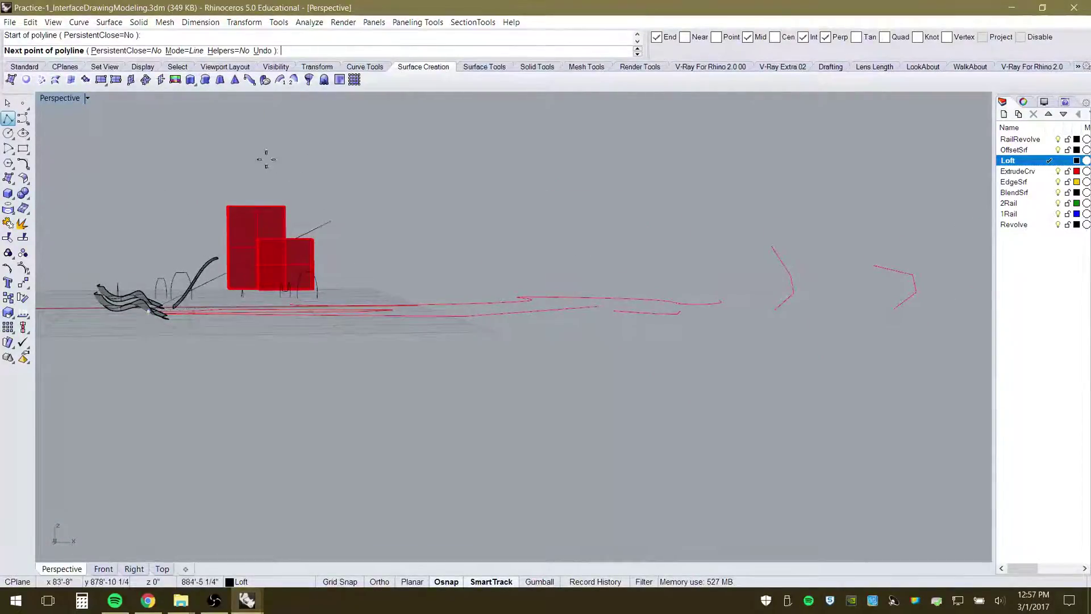
right_drag(263, 159, 351, 256)
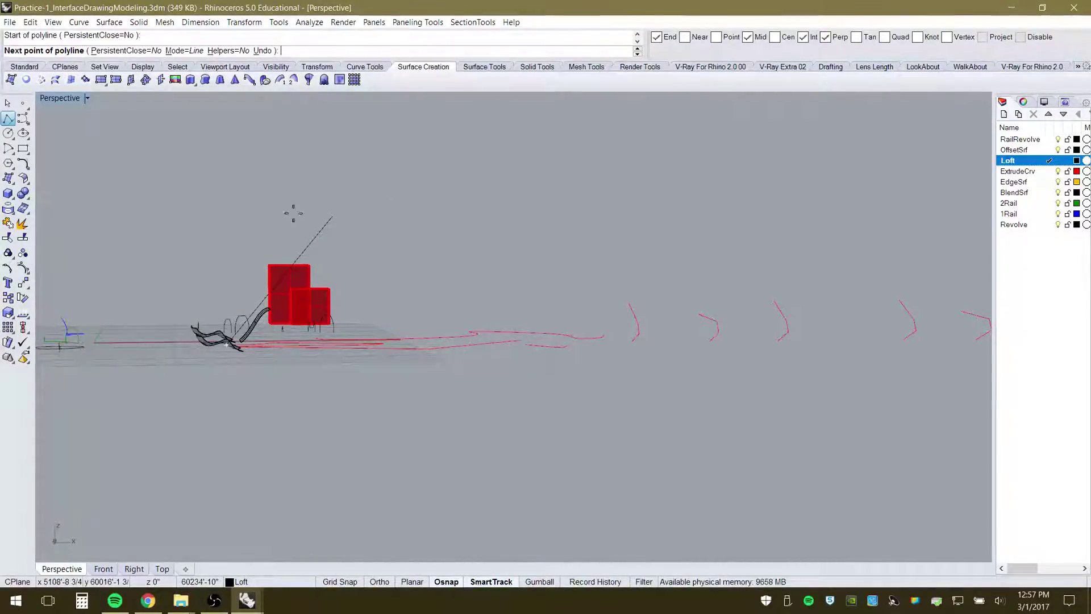
click(256, 246)
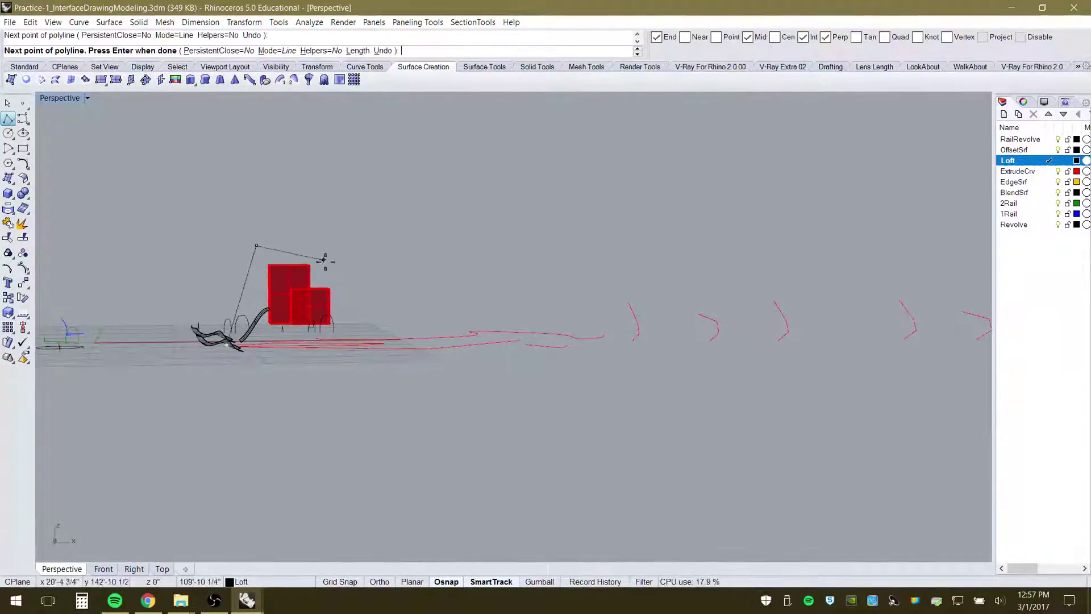
key(Return)
right_drag(331, 263, 424, 395)
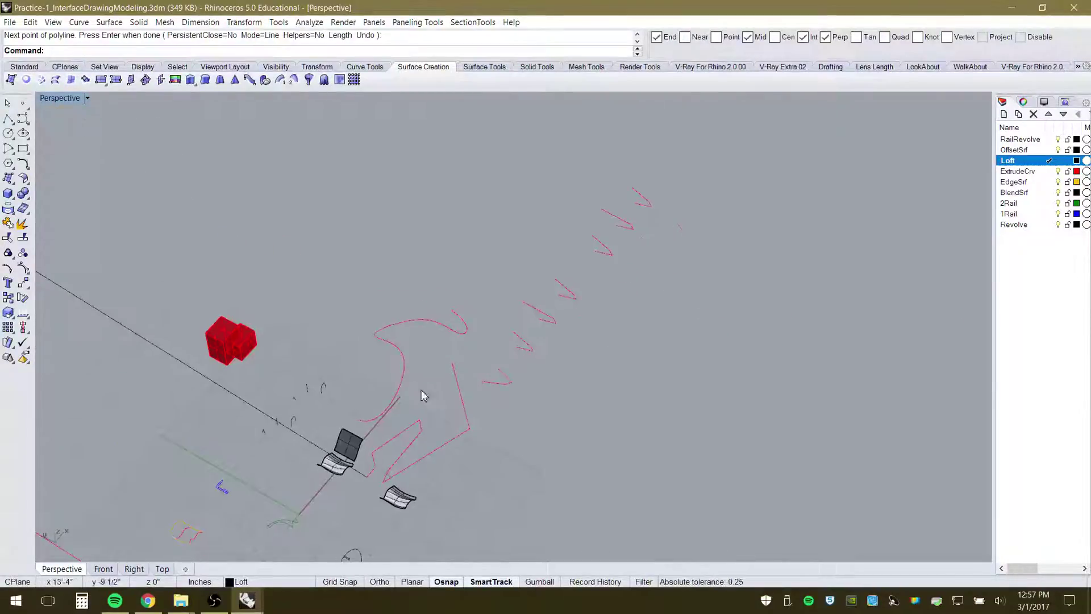
Select the new line and examine how it lies in the Right, Front and Perspective views
click(236, 410)
scroll(357, 423, down, 3)
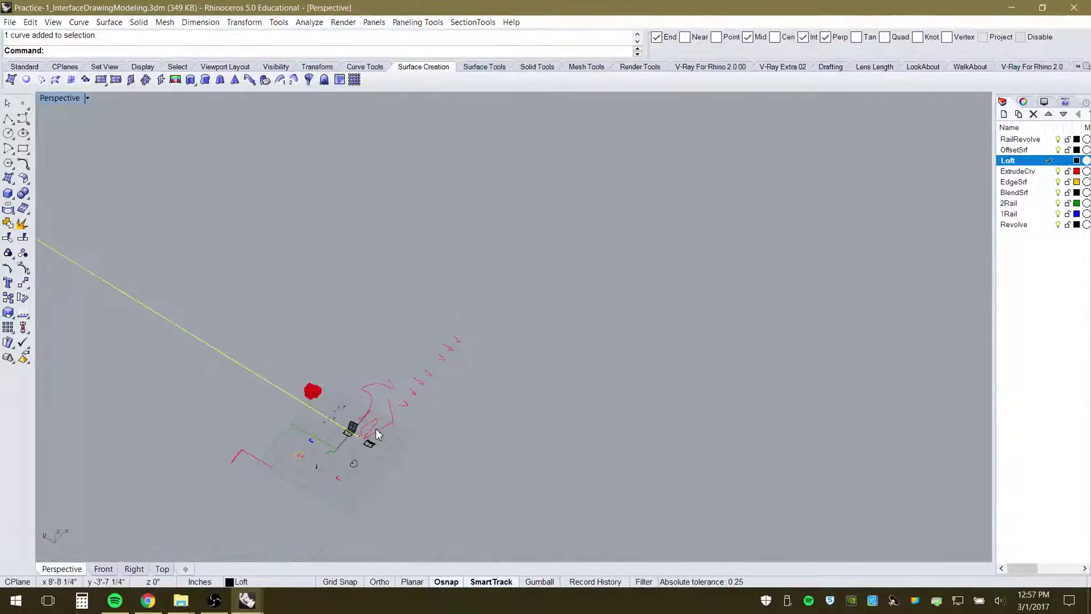
scroll(378, 434, down, 4)
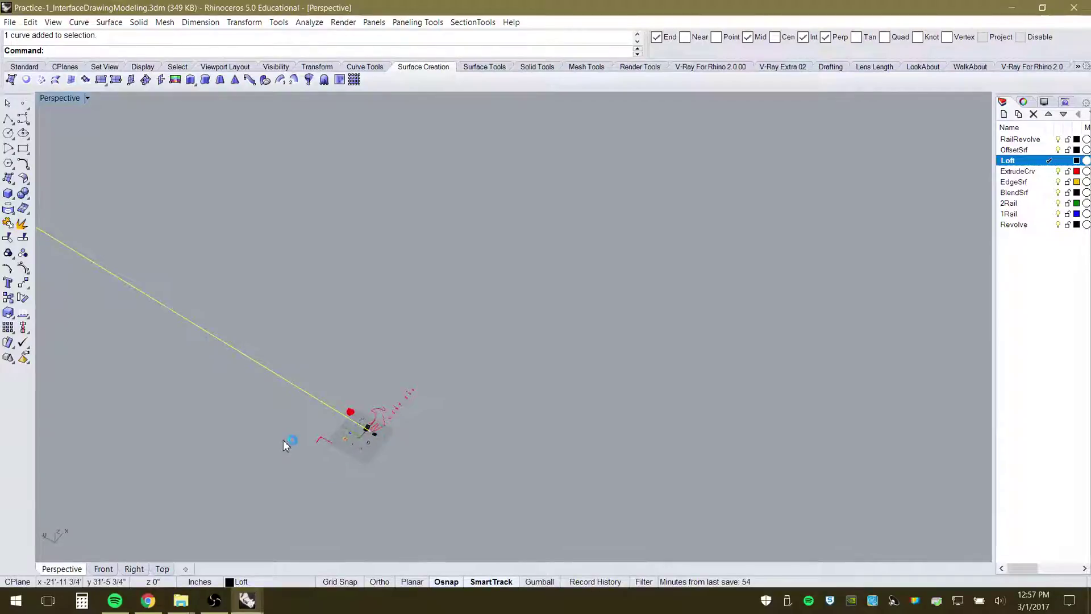
click(136, 572)
scroll(233, 441, down, 5)
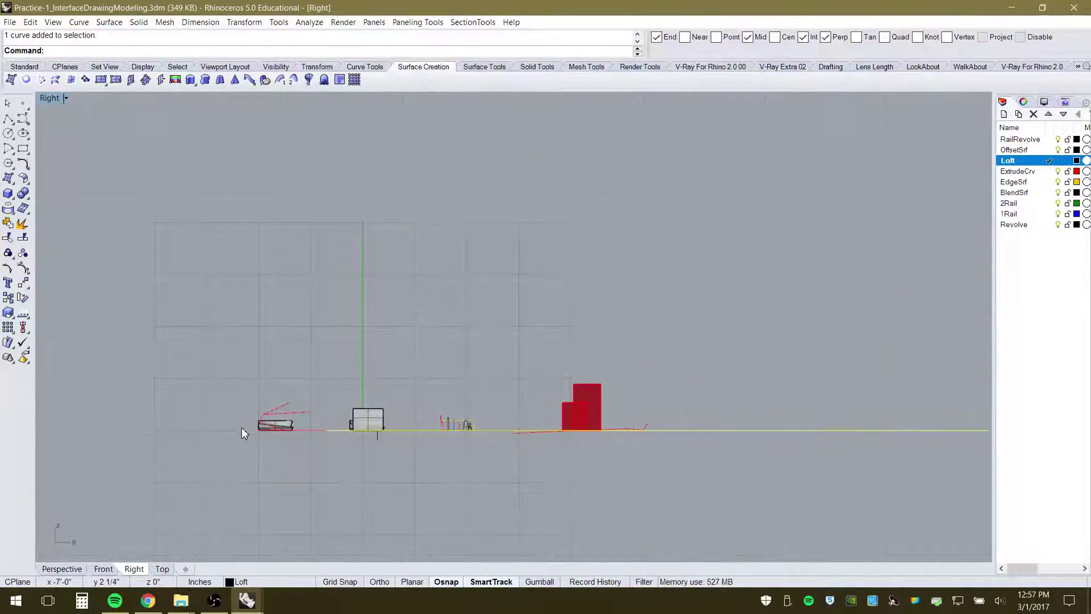
click(111, 569)
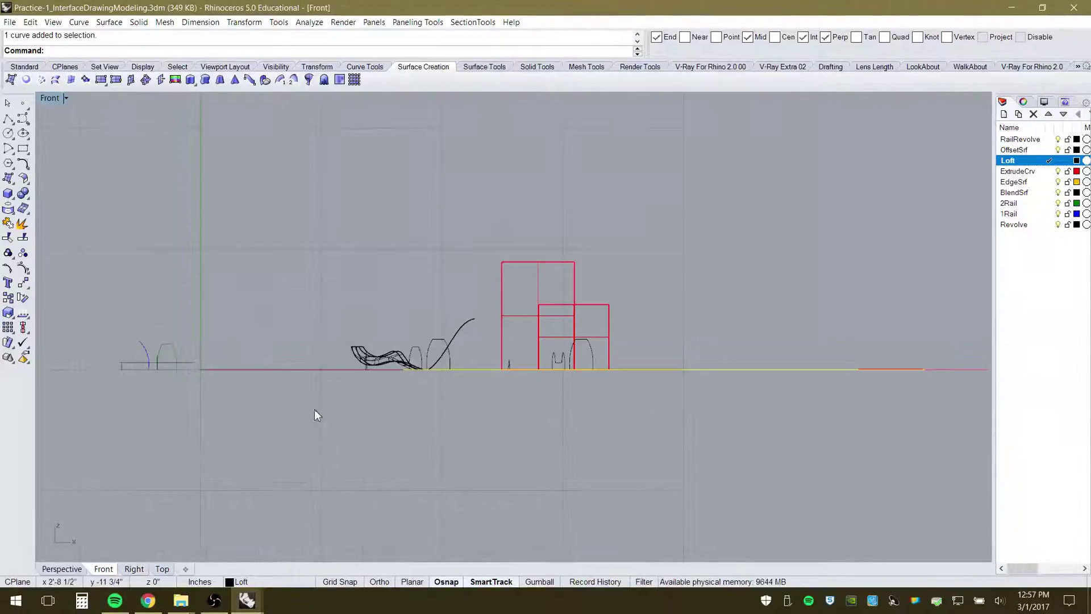
scroll(315, 409, down, 4)
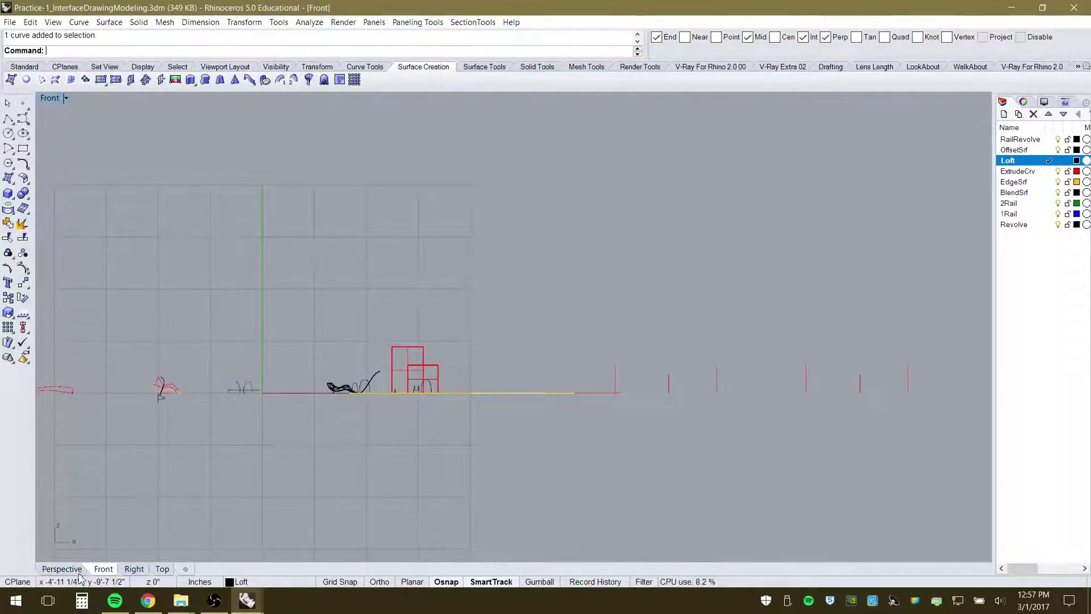
click(62, 568)
right_drag(510, 291, 487, 344)
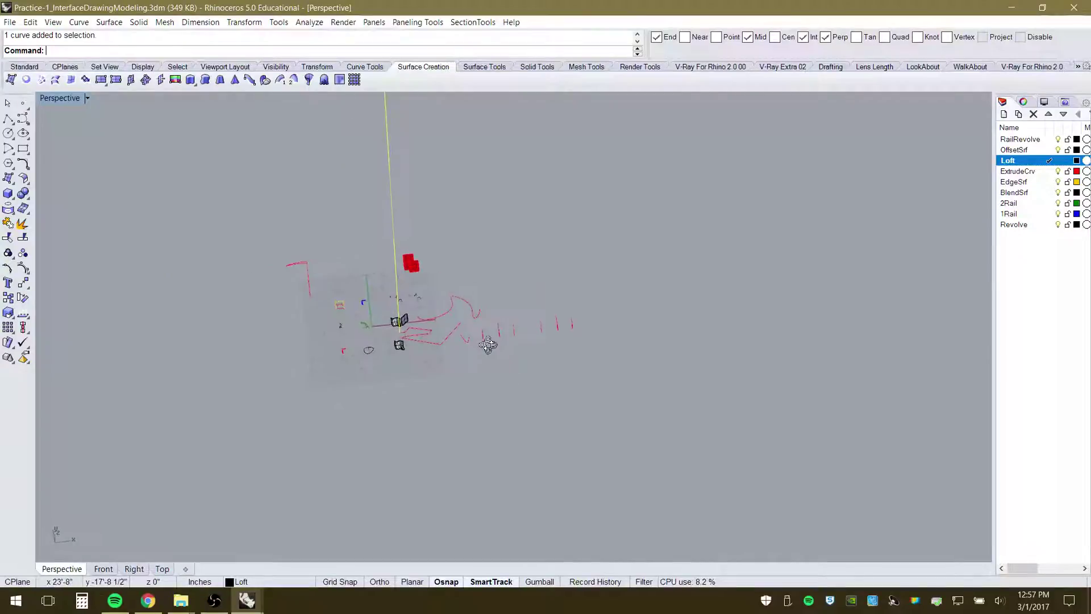
Check the selected line once more in the Front view, and delete it in the Perspective view
click(109, 568)
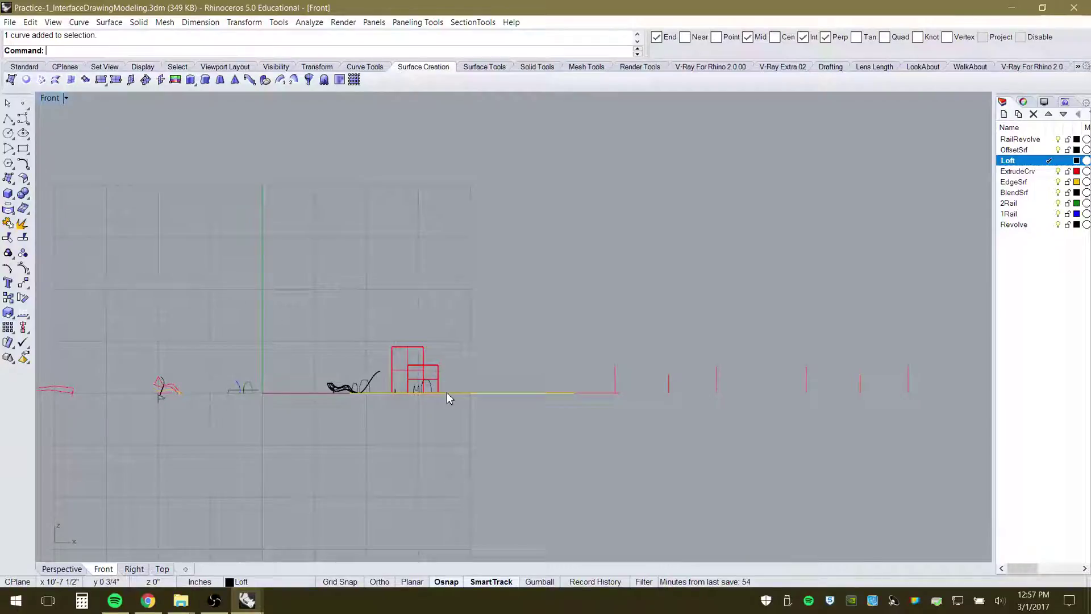
right_drag(500, 408, 510, 435)
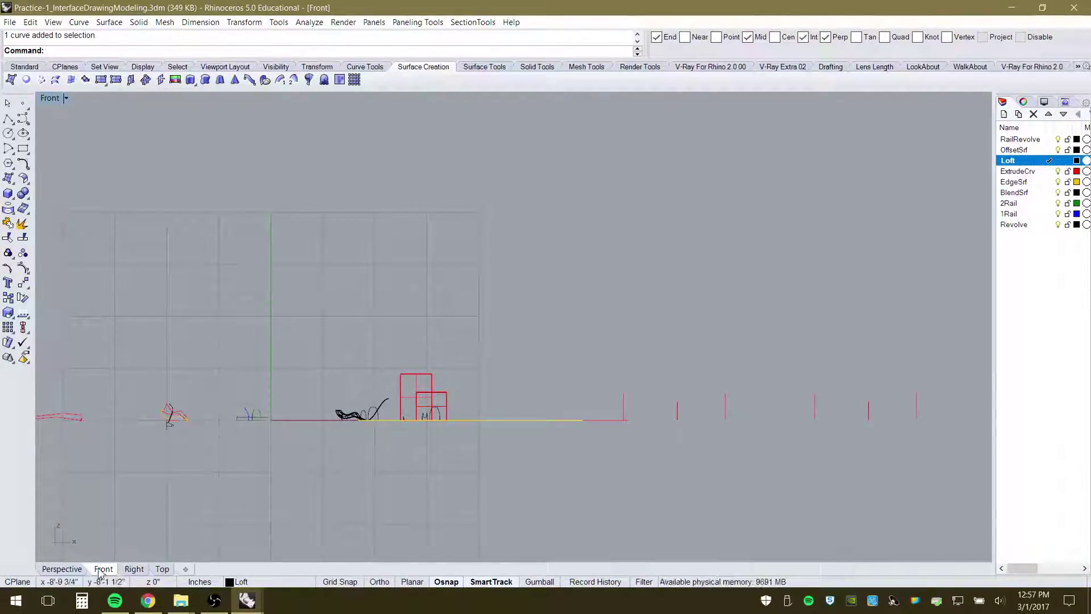
click(62, 569)
scroll(408, 326, up, 5)
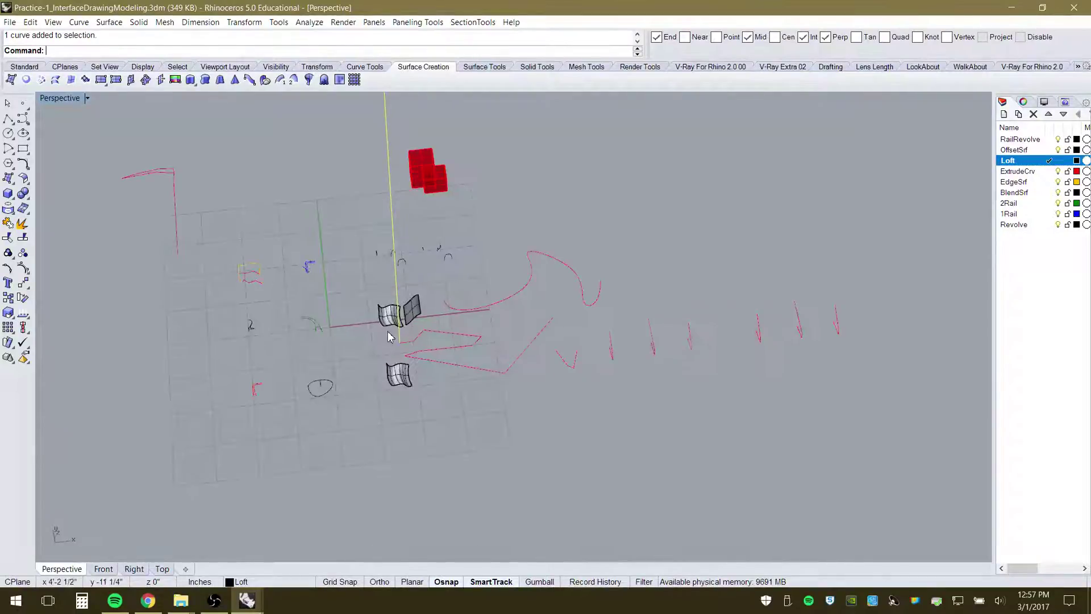
key(Delete)
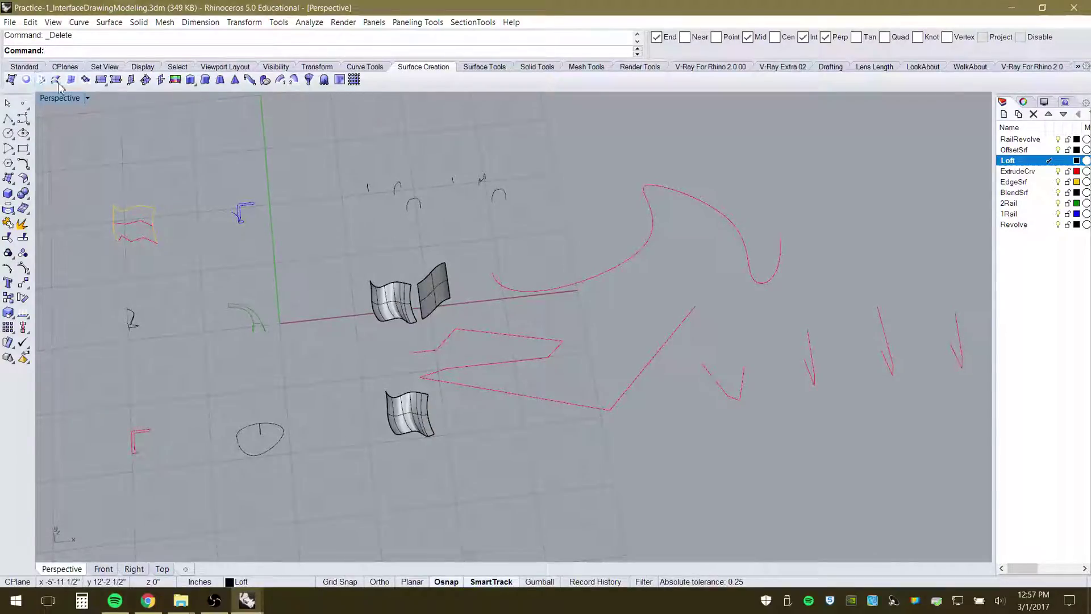
Draw a slanted single-segment polyline in the Front view from the origin 0,0,0 to a point about 3.5 feet up
click(8, 119)
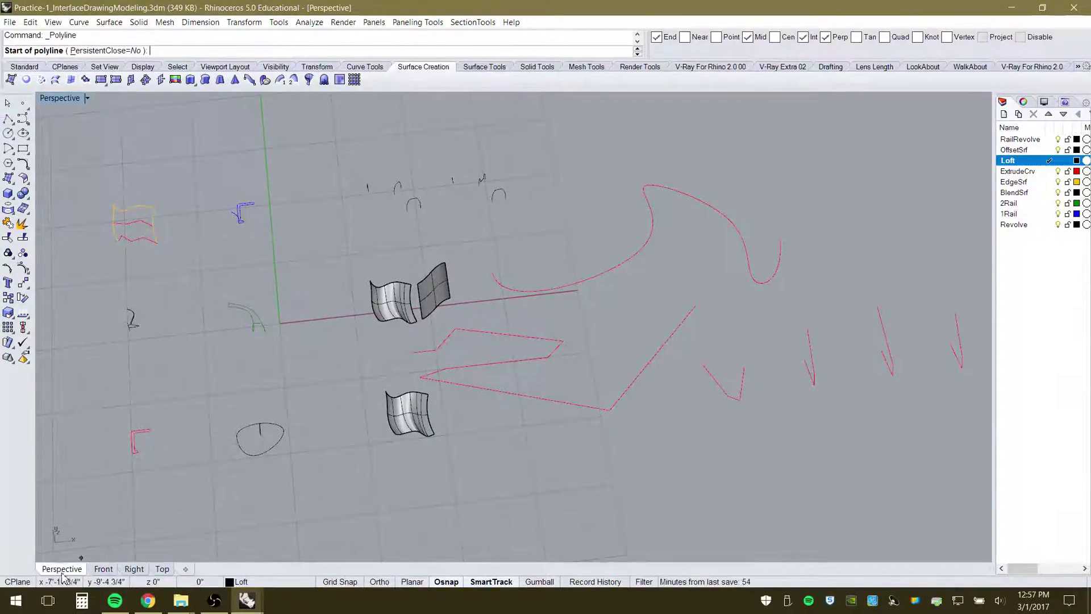
click(104, 569)
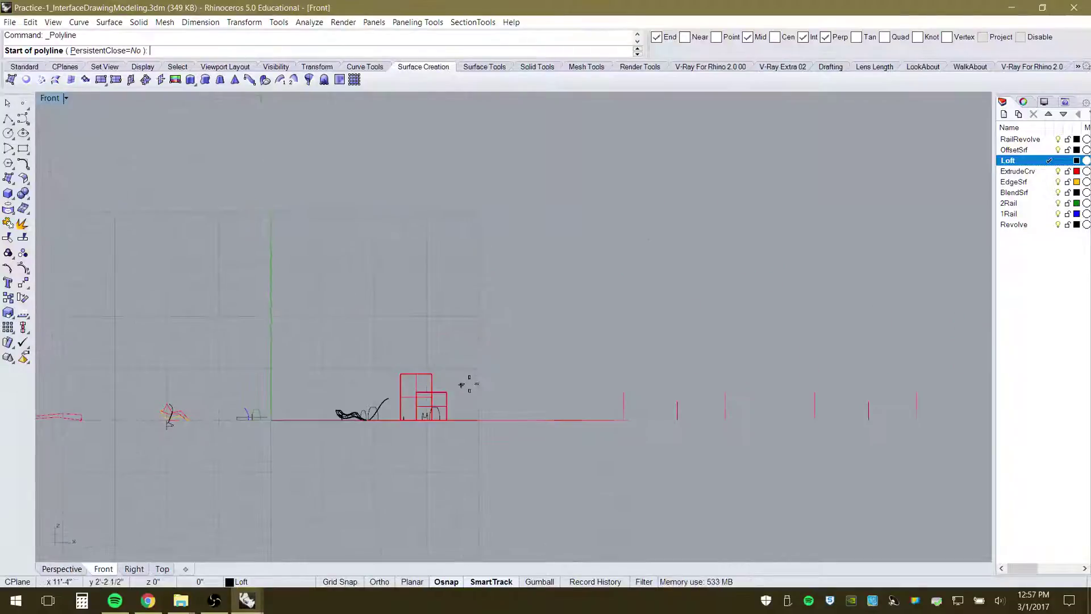
scroll(363, 402, up, 3)
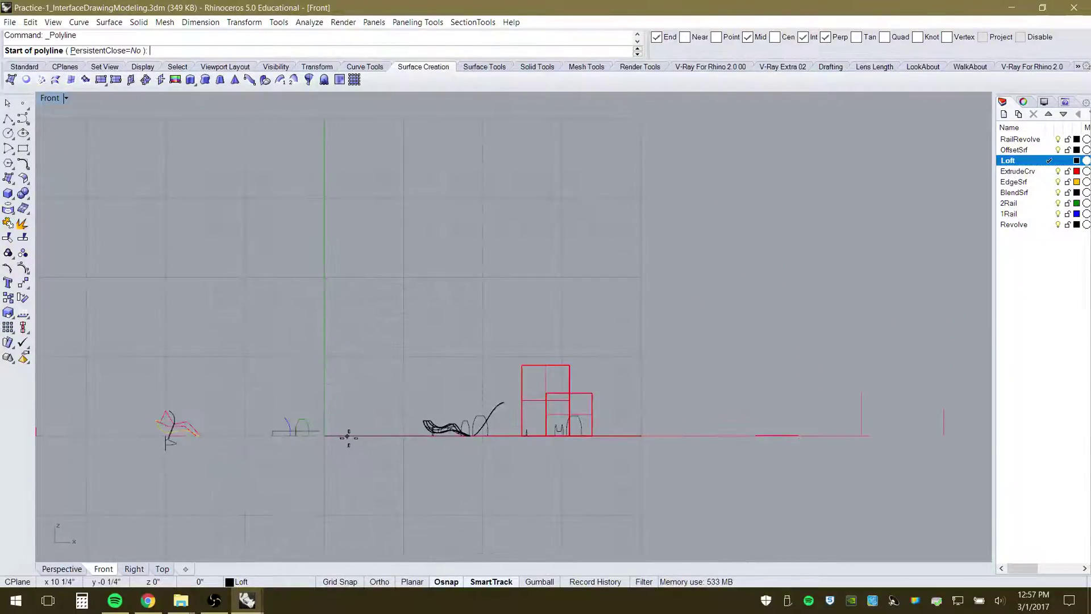
scroll(350, 437, up, 4)
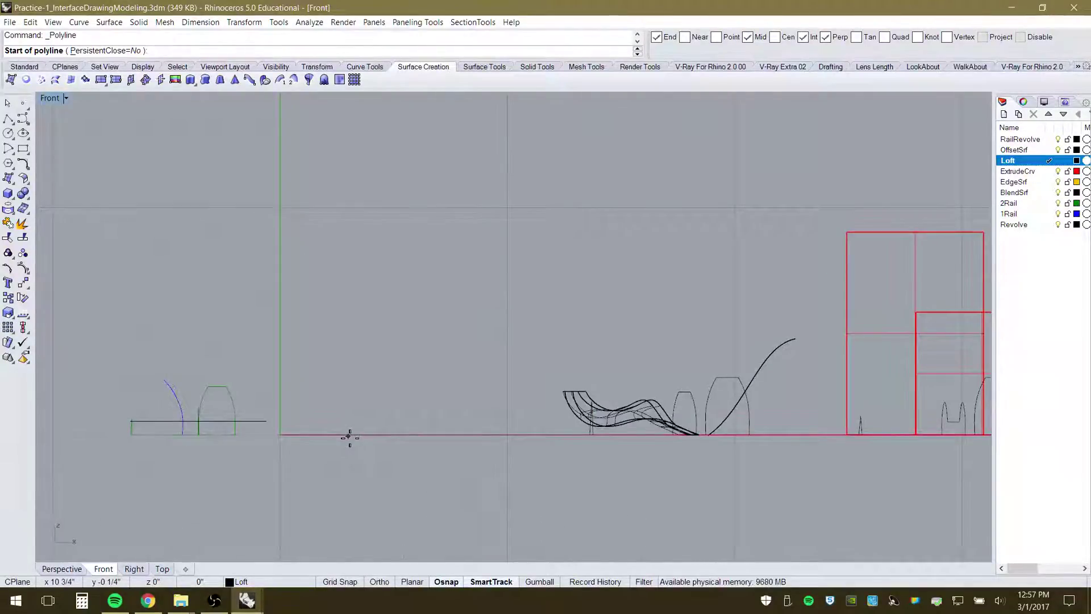
text(,0)
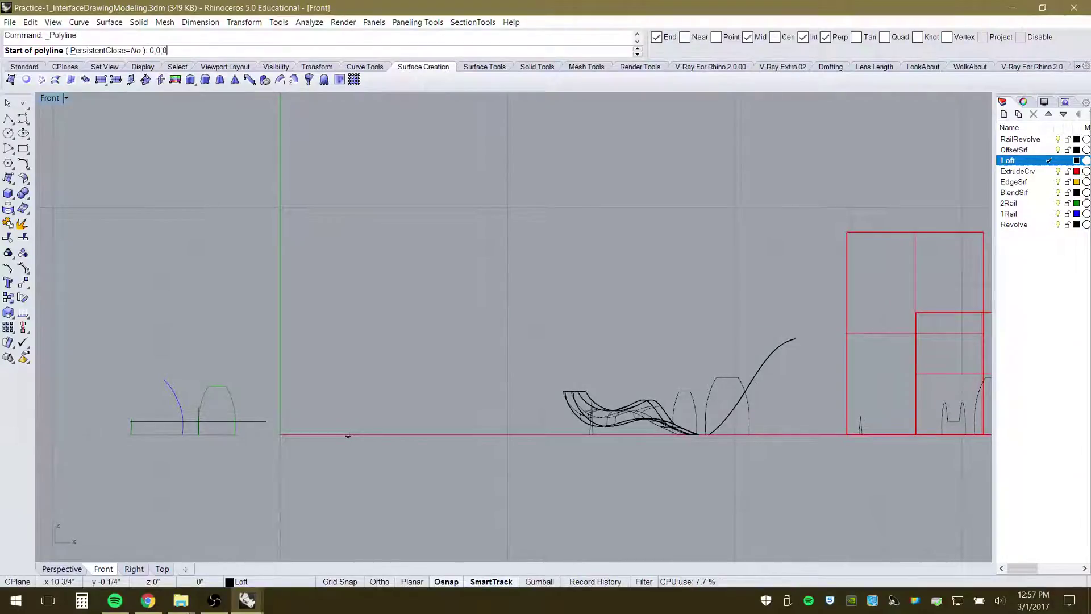
key(Return)
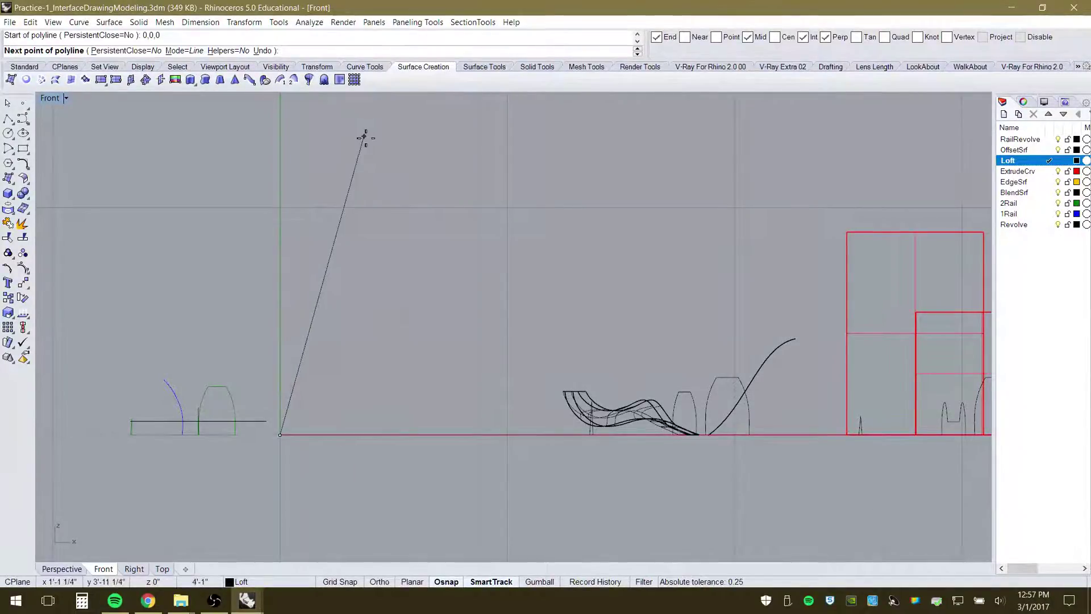
click(376, 164)
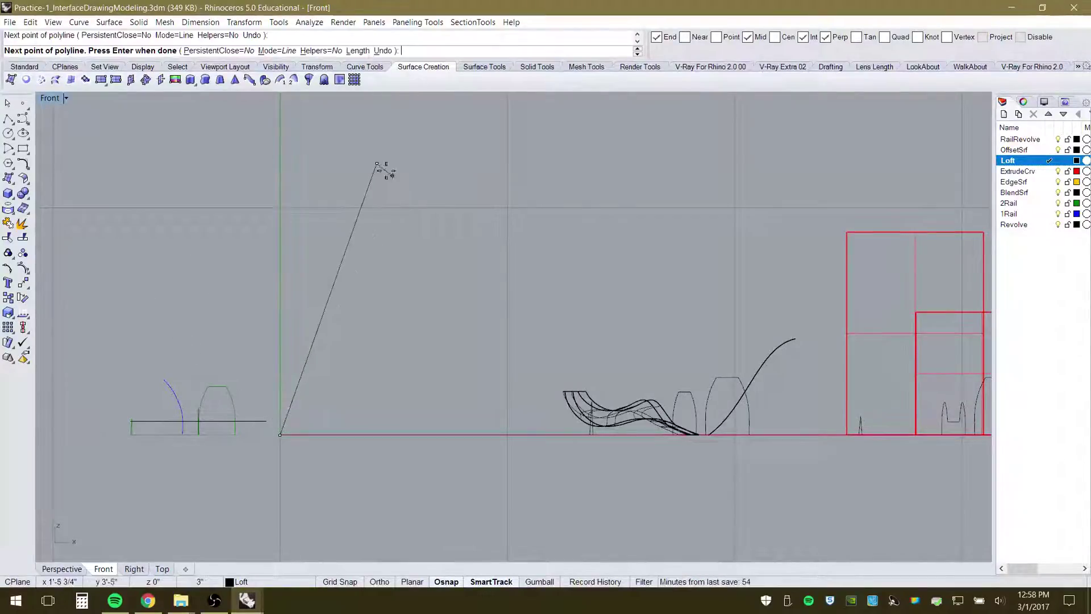
key(Return)
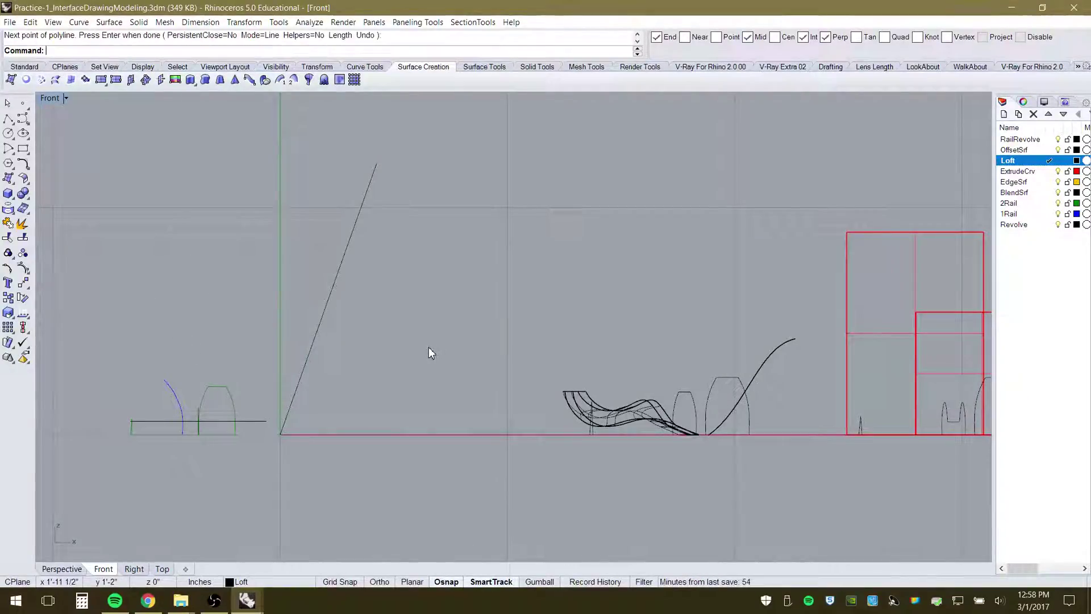
Move the slanted line in the Perspective view from its lower end at the origin to the free end of the large zigzag polyline
click(308, 364)
click(50, 569)
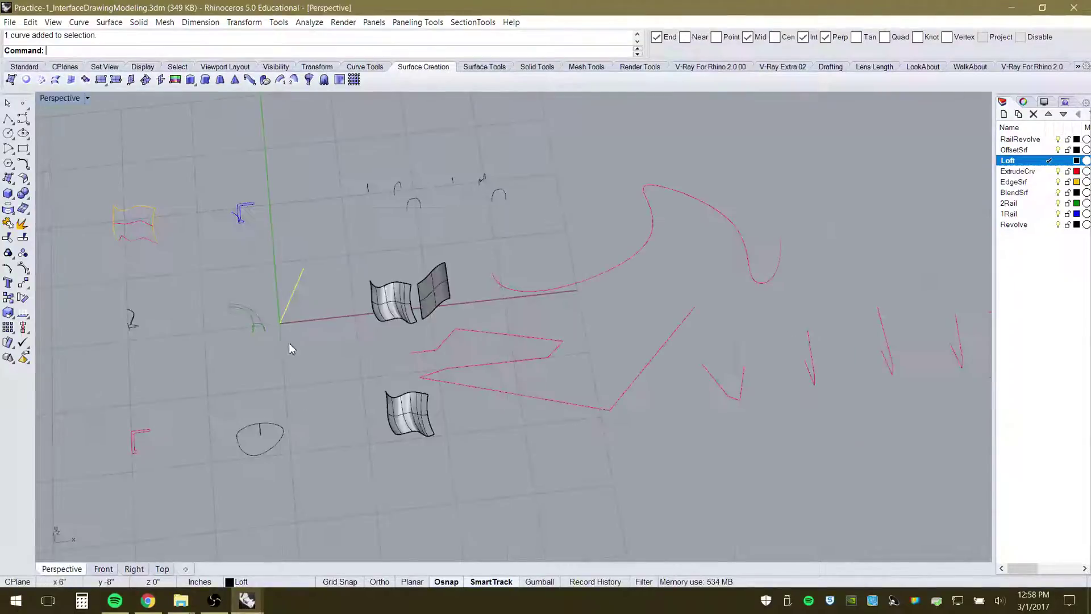
right_drag(477, 342, 505, 340)
scroll(278, 387, up, 4)
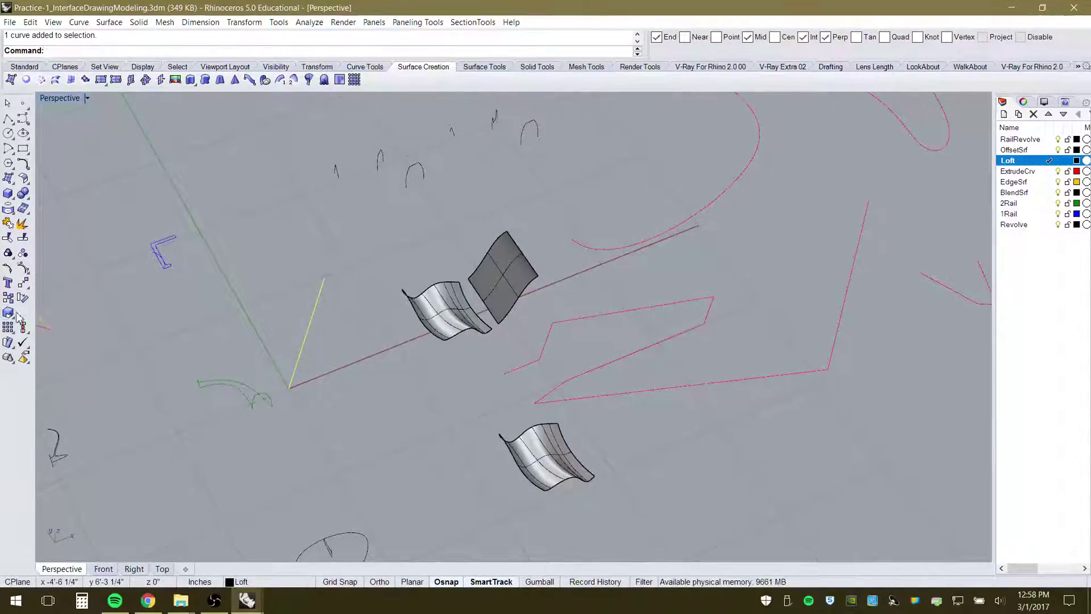
click(22, 285)
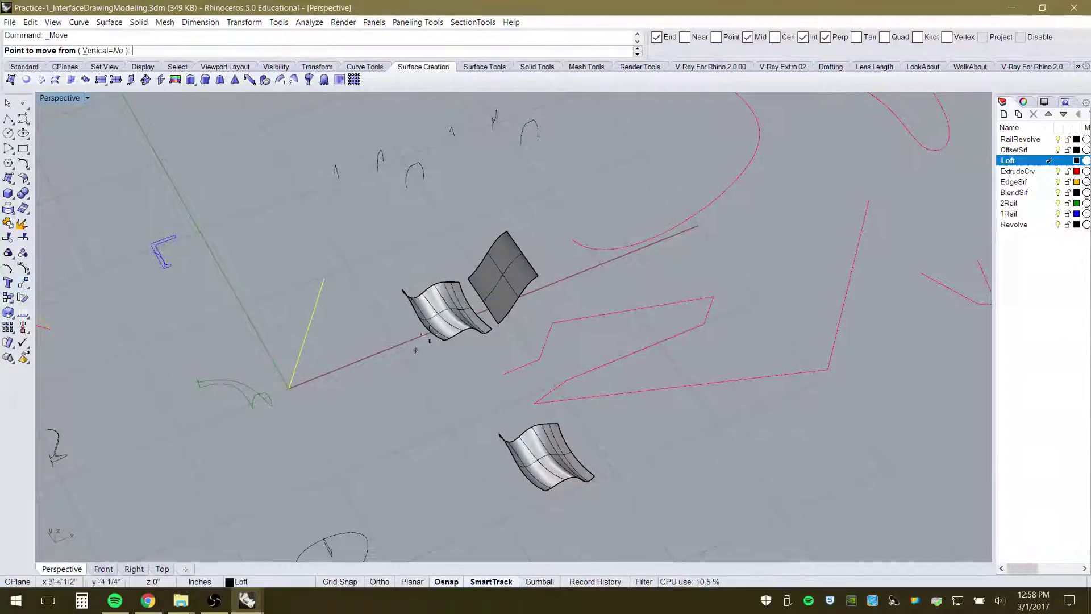
click(283, 386)
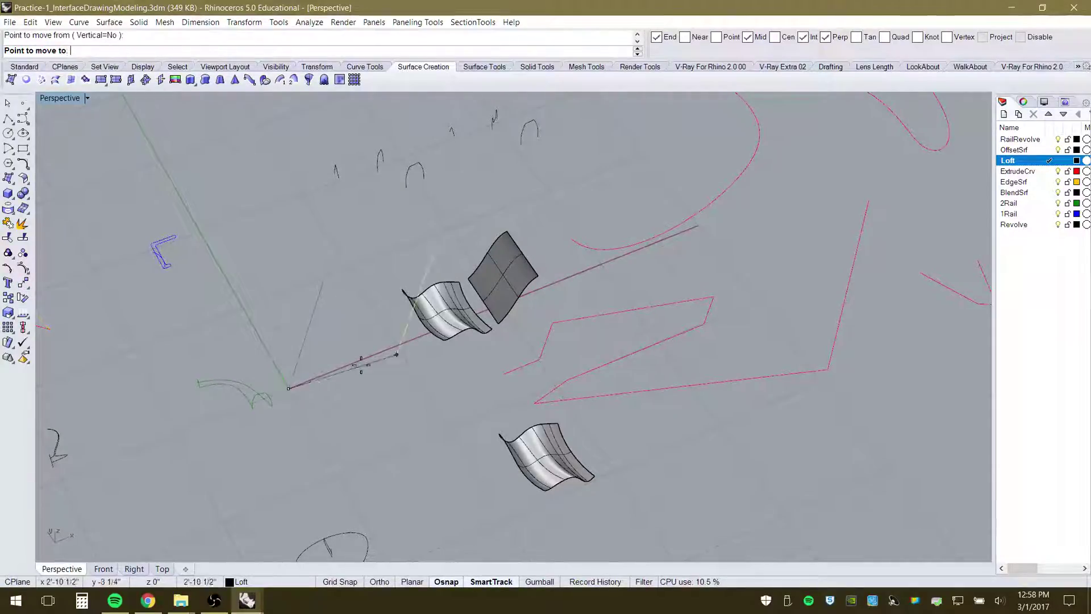
click(504, 373)
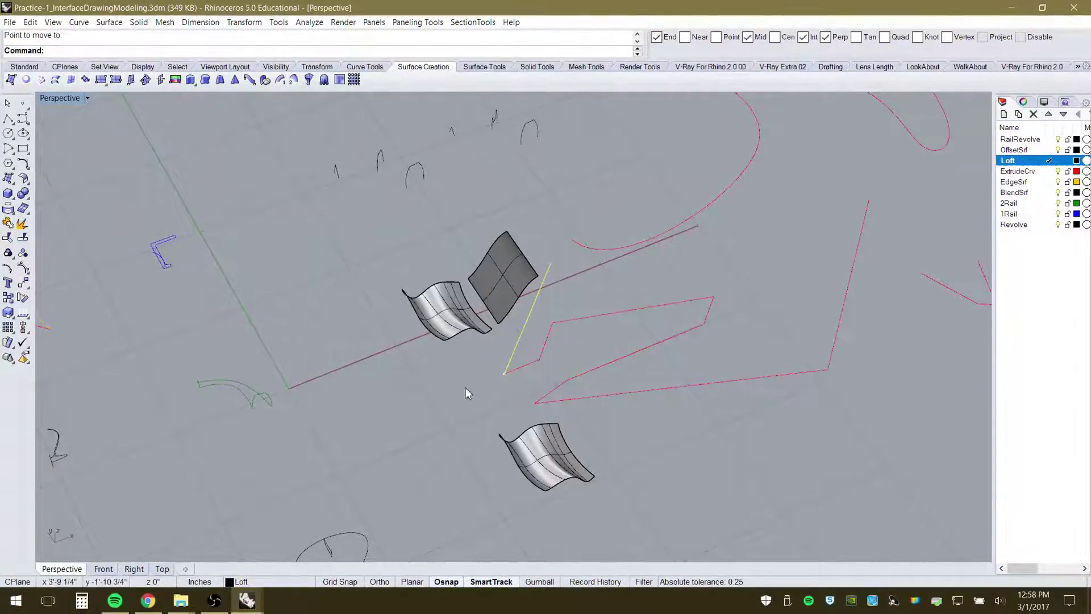
Extrude the large zigzag polyline along the slanted line, picking the path near its lower end
right_drag(631, 421, 667, 336)
scroll(665, 318, up, 3)
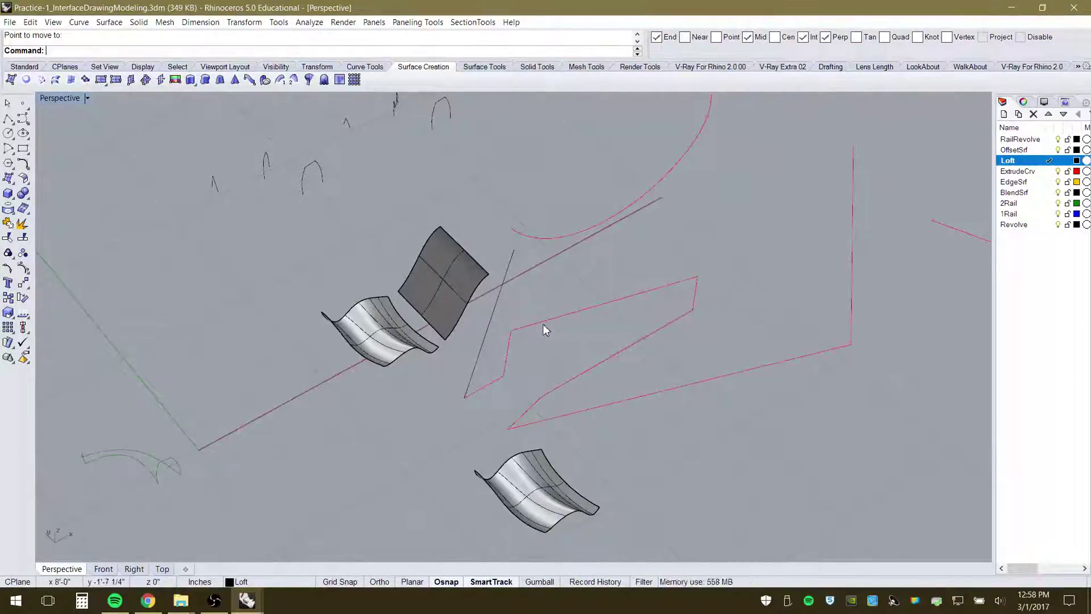
right_drag(527, 371, 532, 365)
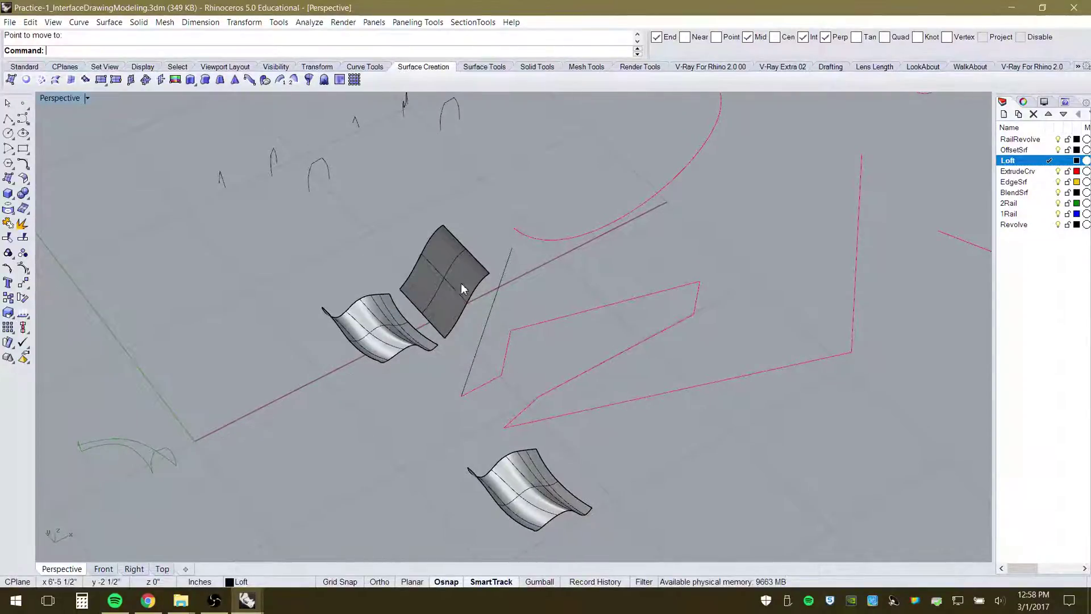
right_drag(542, 409, 546, 388)
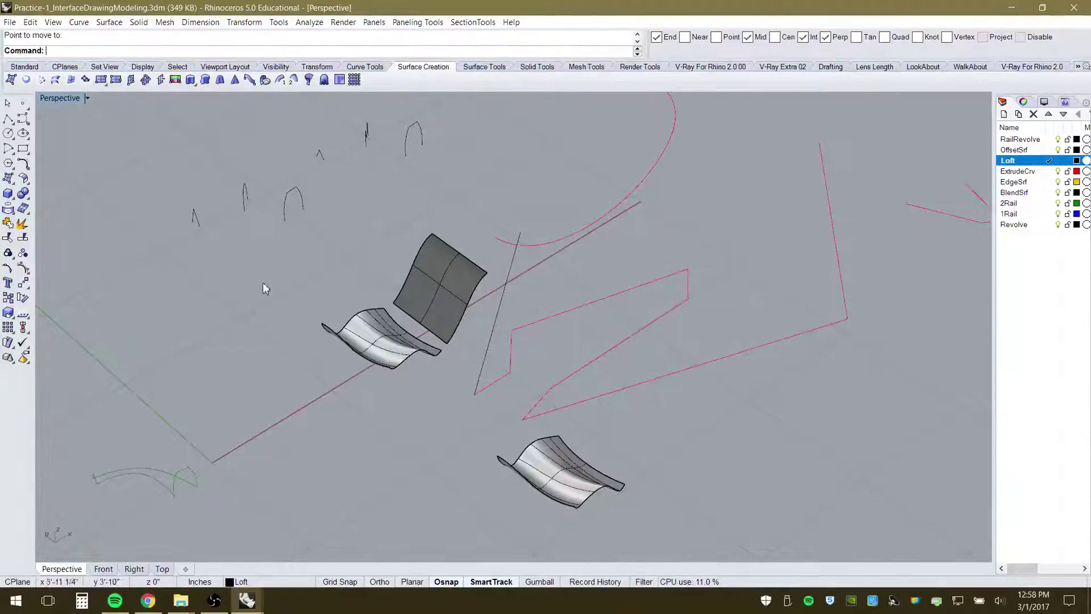
click(192, 81)
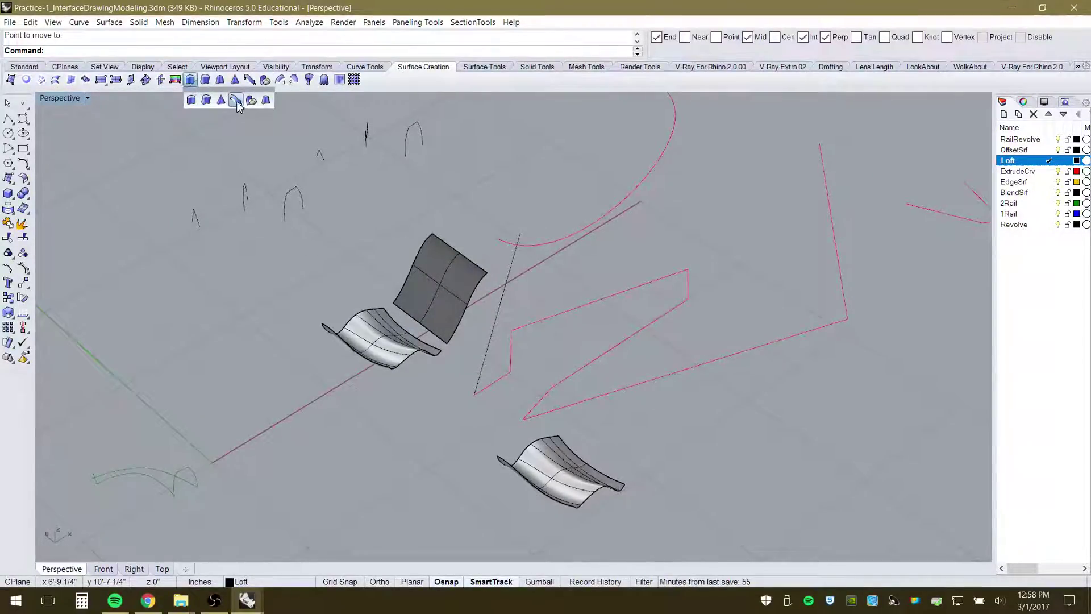
click(206, 101)
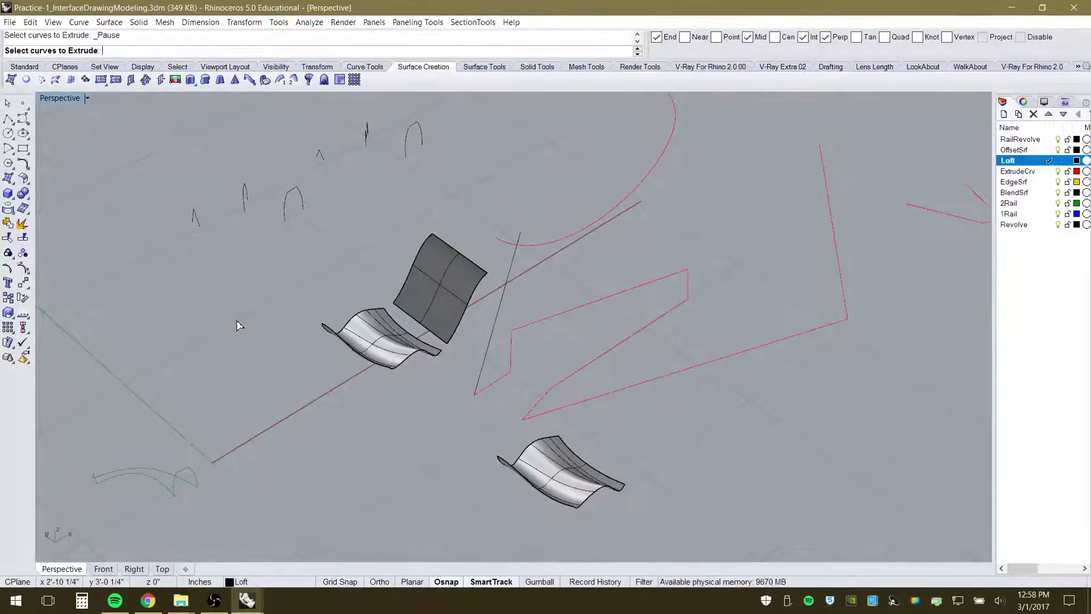
click(533, 328)
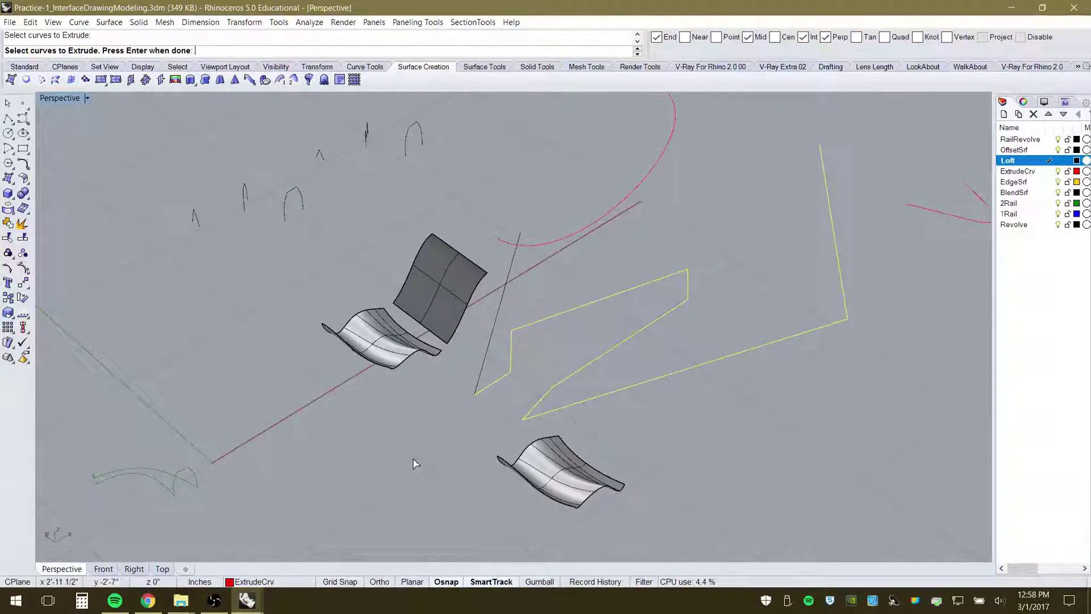
key(Return)
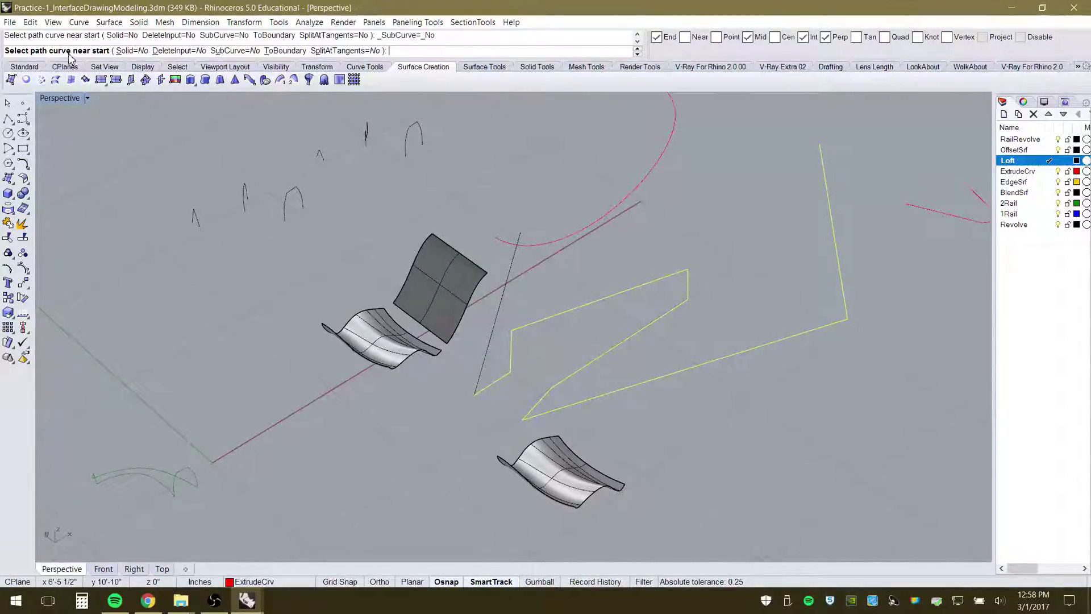
click(479, 386)
Inspect the slanted extrusion of the zigzag polyline from several angles, checking how its walls follow the path line
right_drag(460, 408, 672, 388)
click(570, 233)
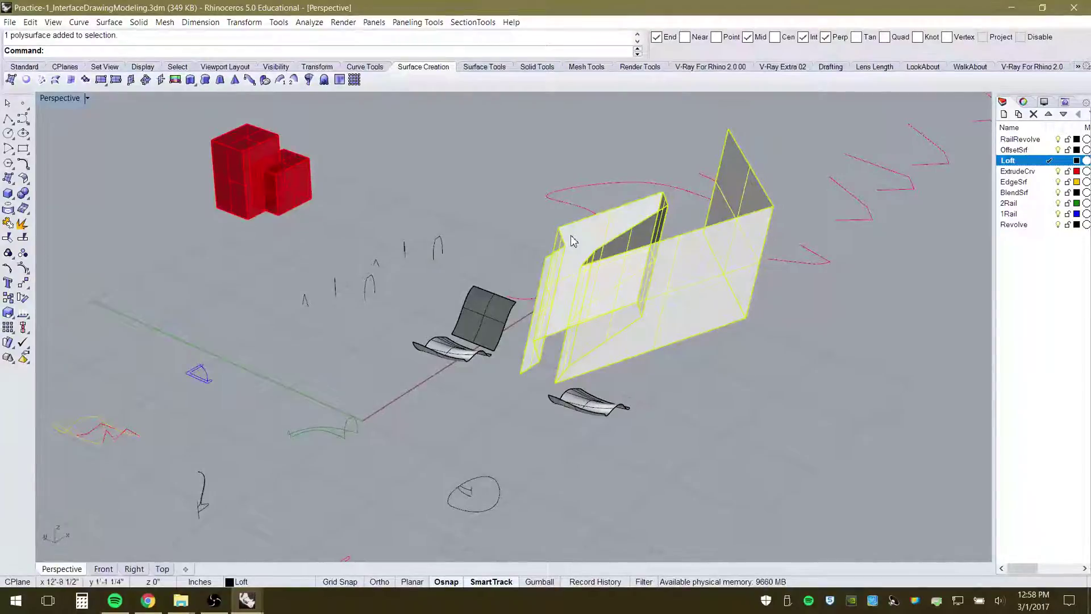
click(735, 366)
right_drag(735, 366, 684, 341)
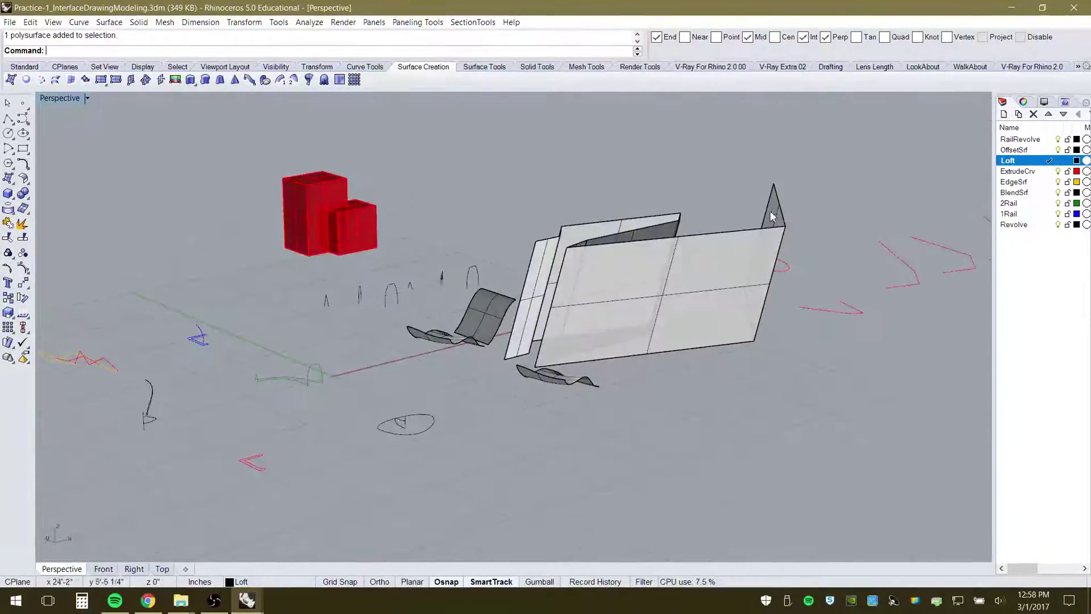
scroll(765, 234, up, 5)
click(766, 234)
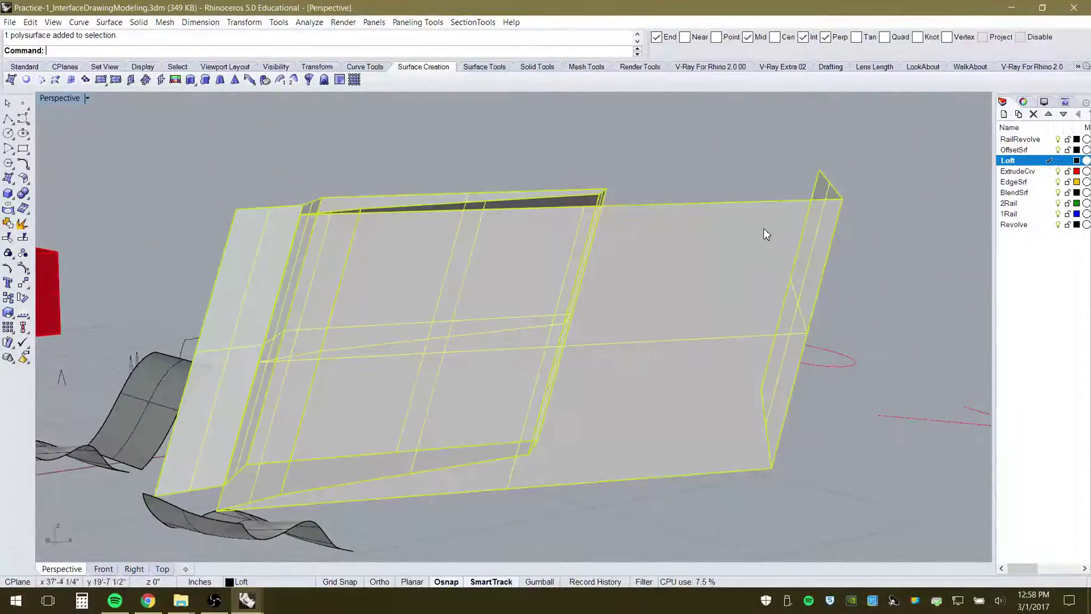
right_drag(723, 286, 787, 301)
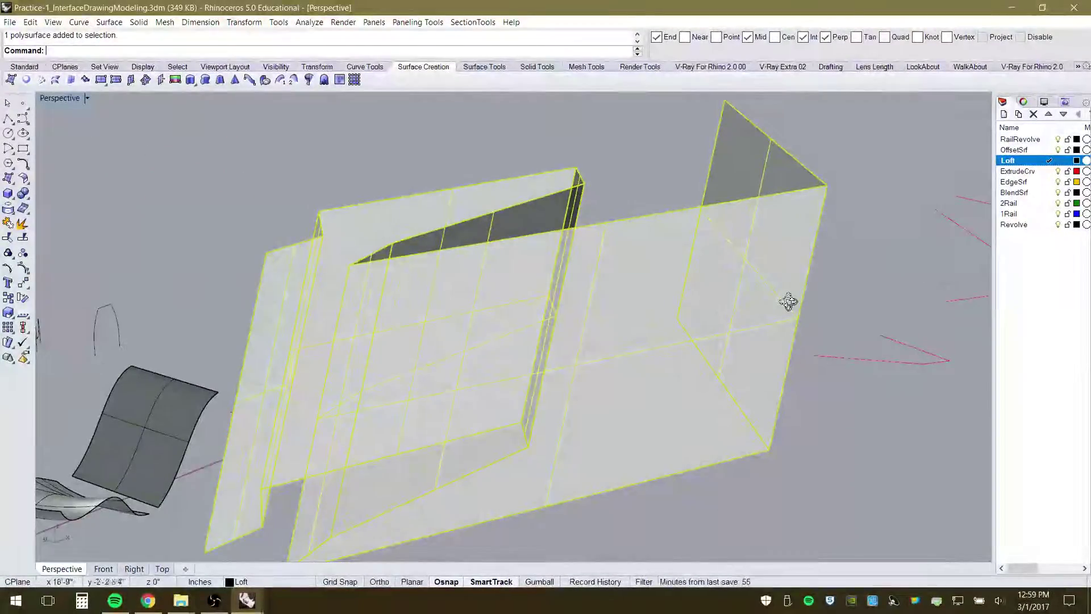
click(24, 270)
scroll(479, 203, down, 7)
right_drag(493, 212, 532, 192)
click(543, 168)
Delete the slanted extrusion, keeping the zigzag polyline and the path line
click(445, 203)
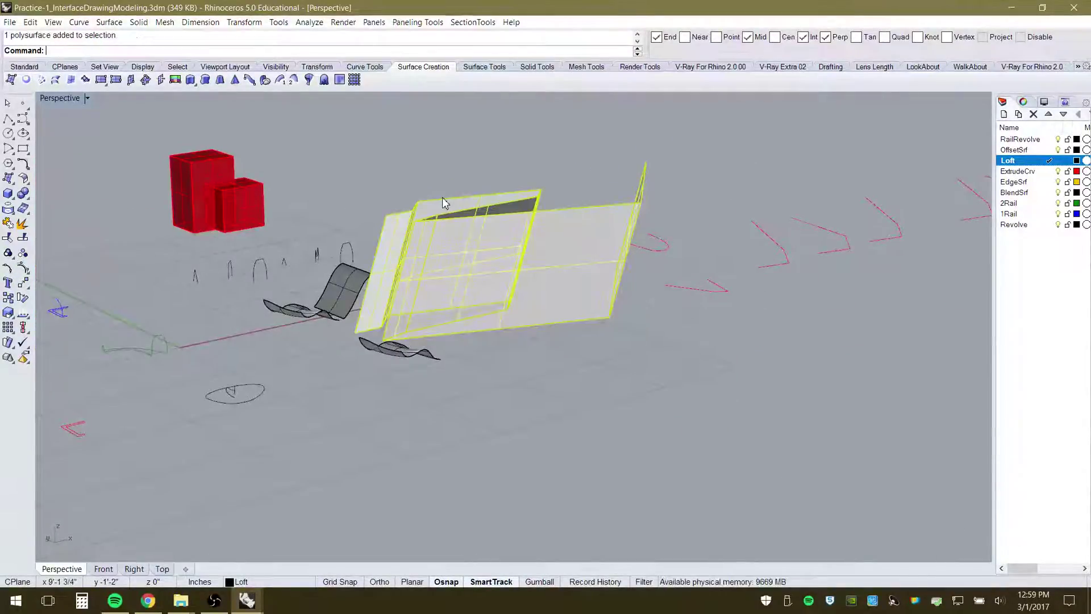
scroll(484, 263, up, 5)
right_drag(485, 257, 491, 245)
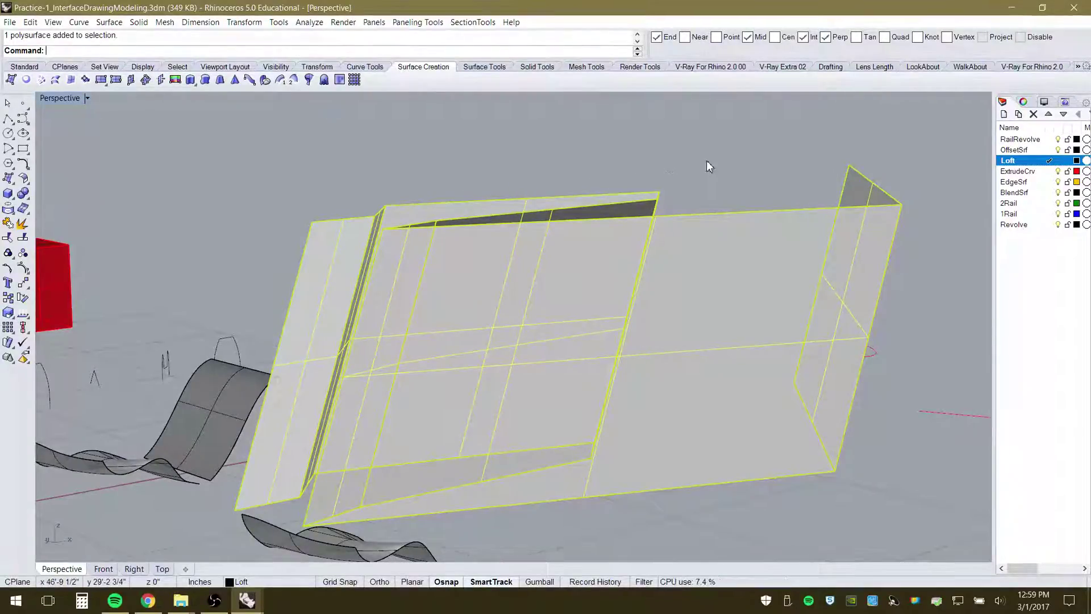
key(Delete)
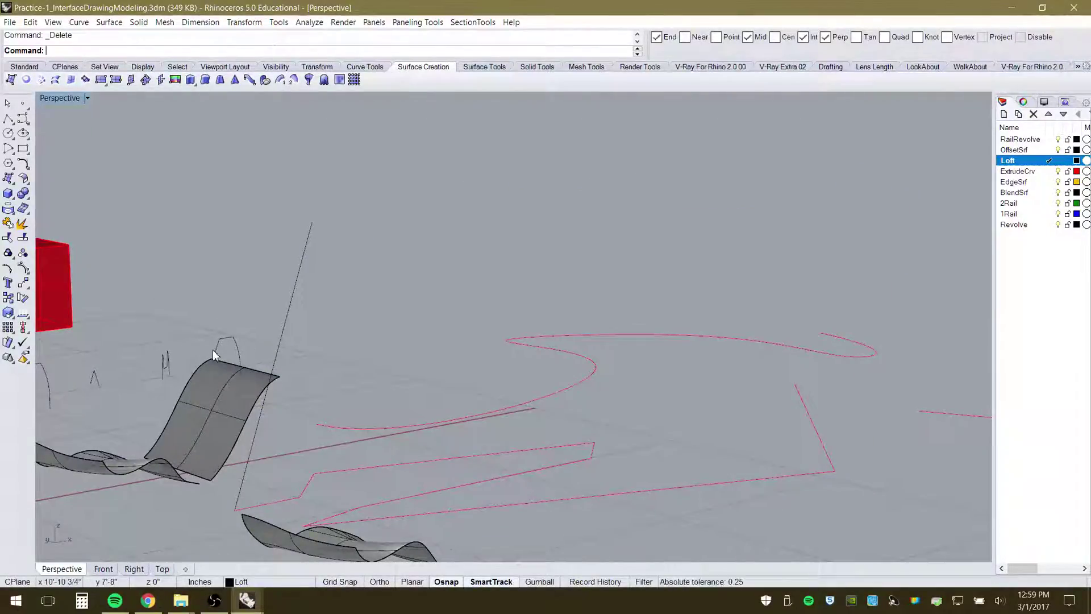
Draw a freehand box with a base about 2.2 feet square beside the separate wavy surface, and delete it
scroll(291, 327, down, 6)
right_drag(349, 309, 318, 411)
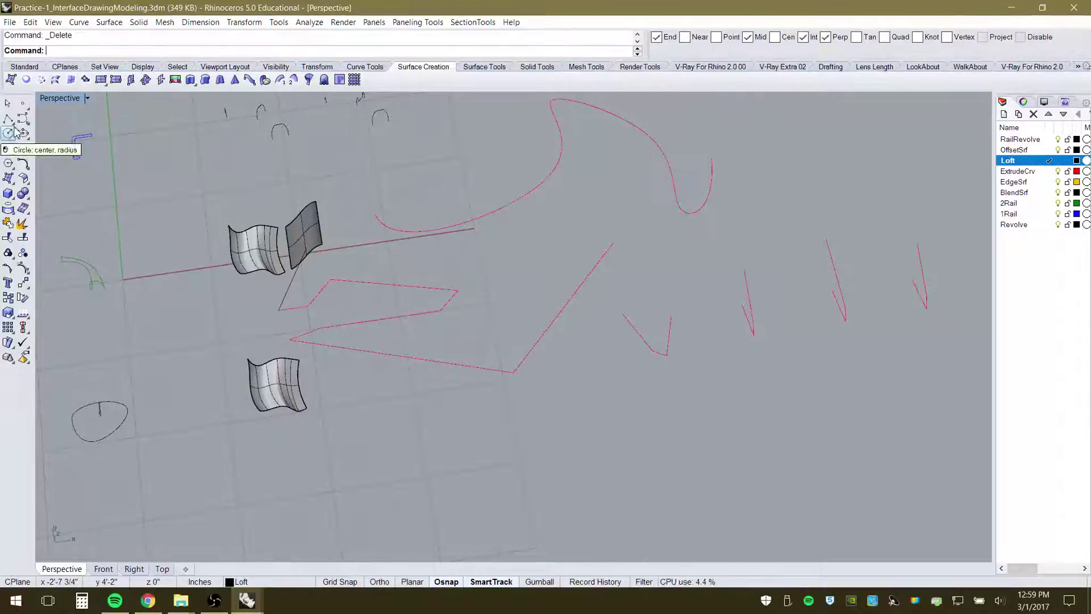
click(8, 194)
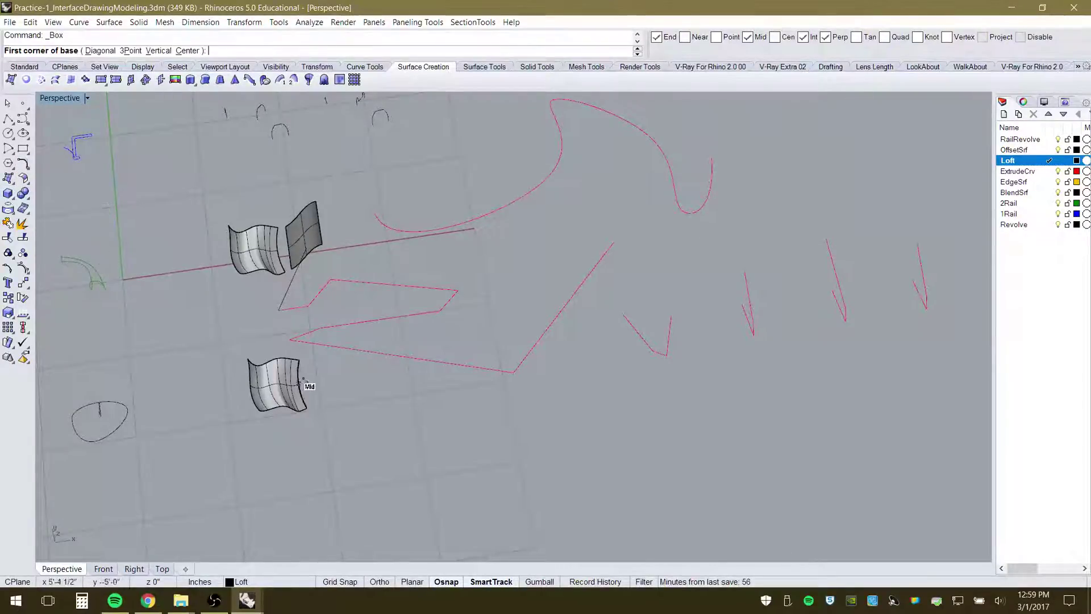
click(354, 500)
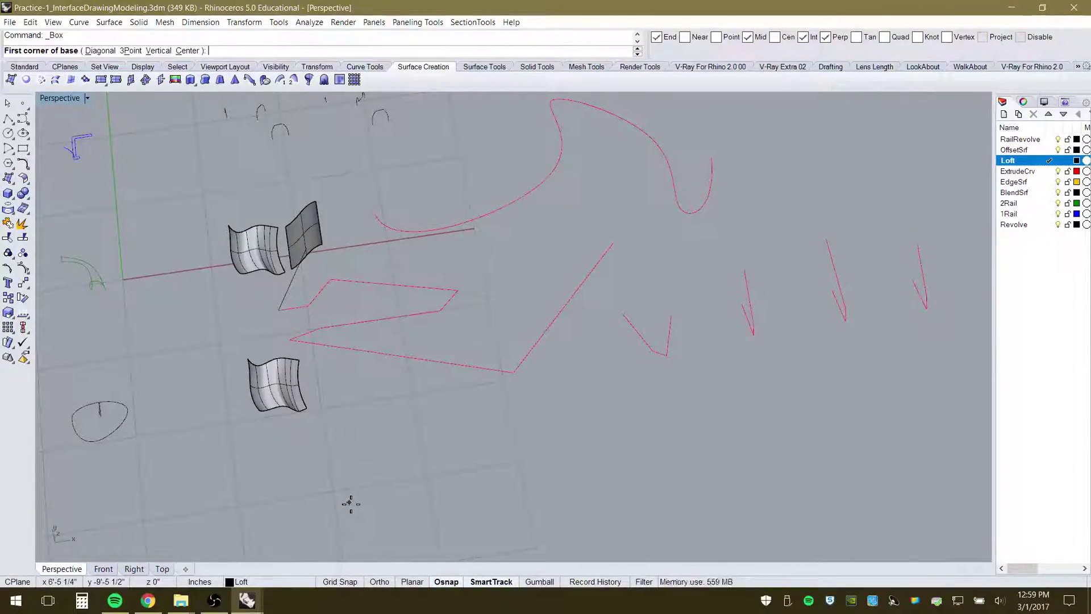
click(409, 430)
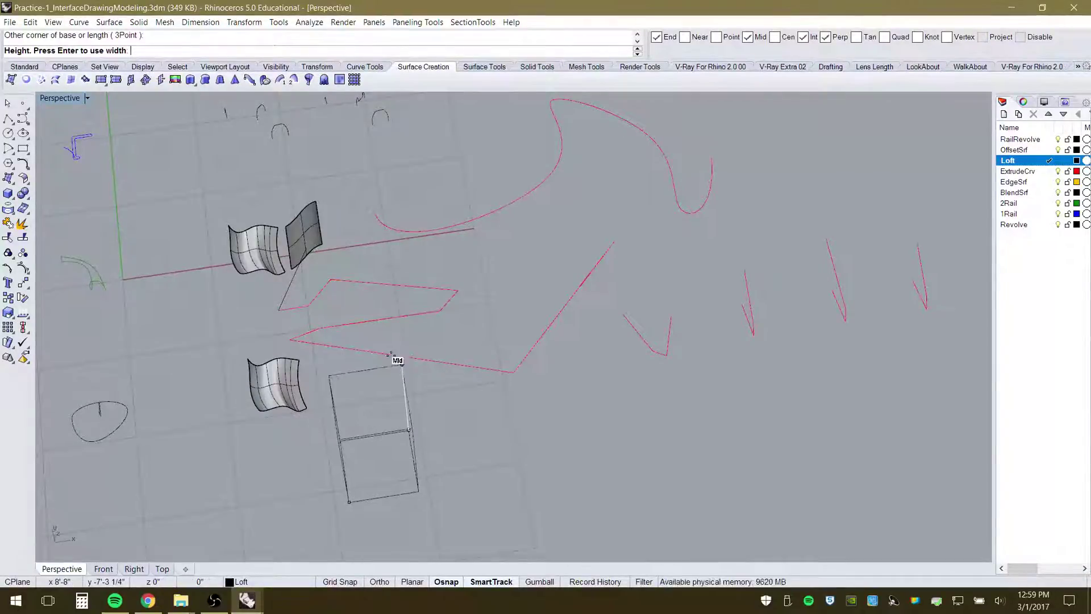
click(390, 370)
right_drag(389, 370, 405, 438)
scroll(334, 355, up, 3)
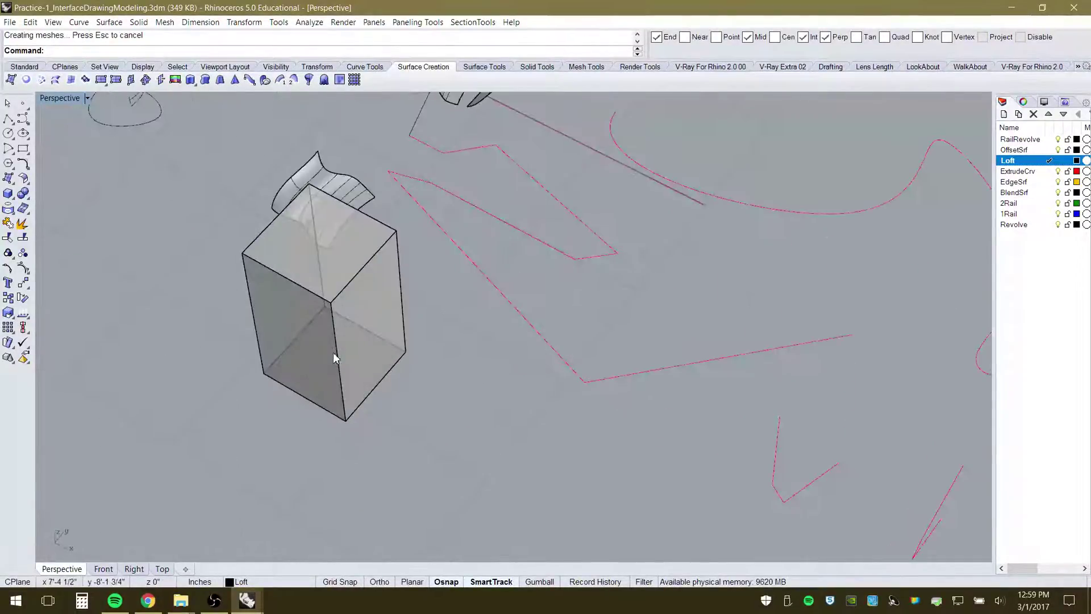
click(317, 369)
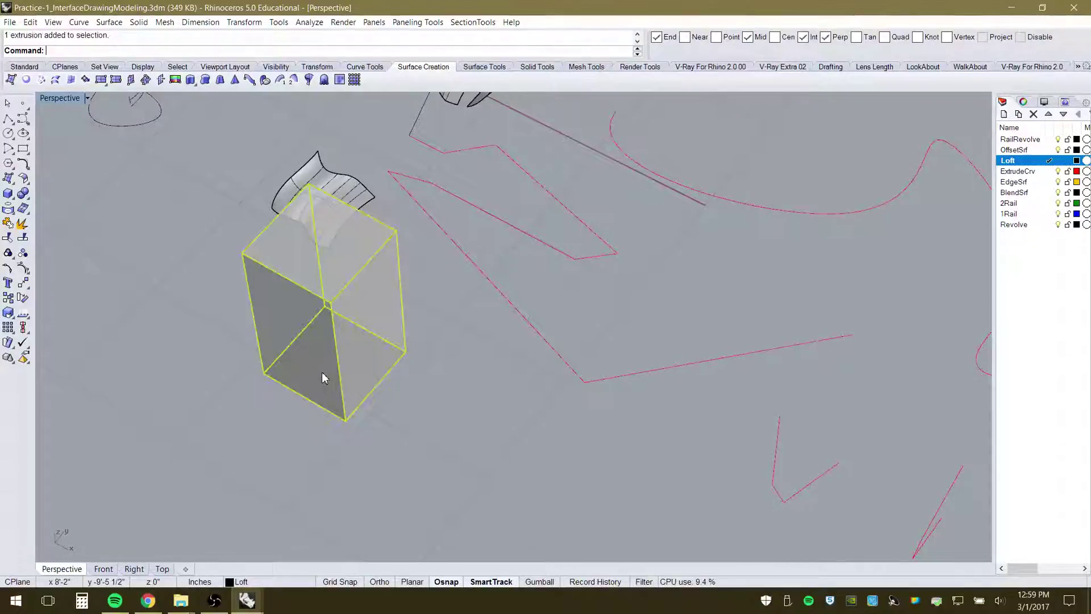
key(Delete)
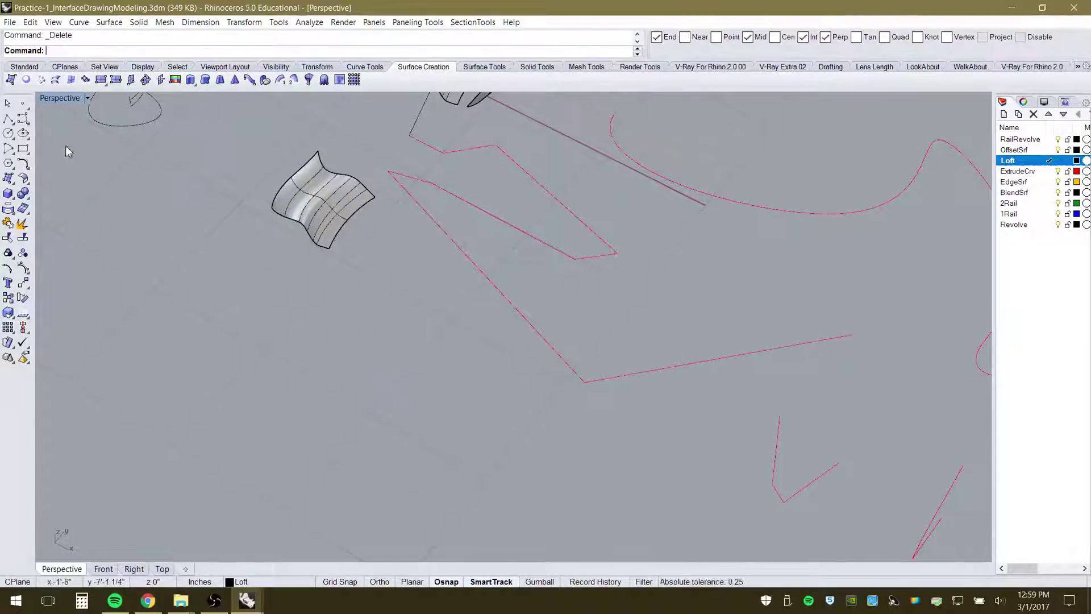
click(7, 178)
click(244, 398)
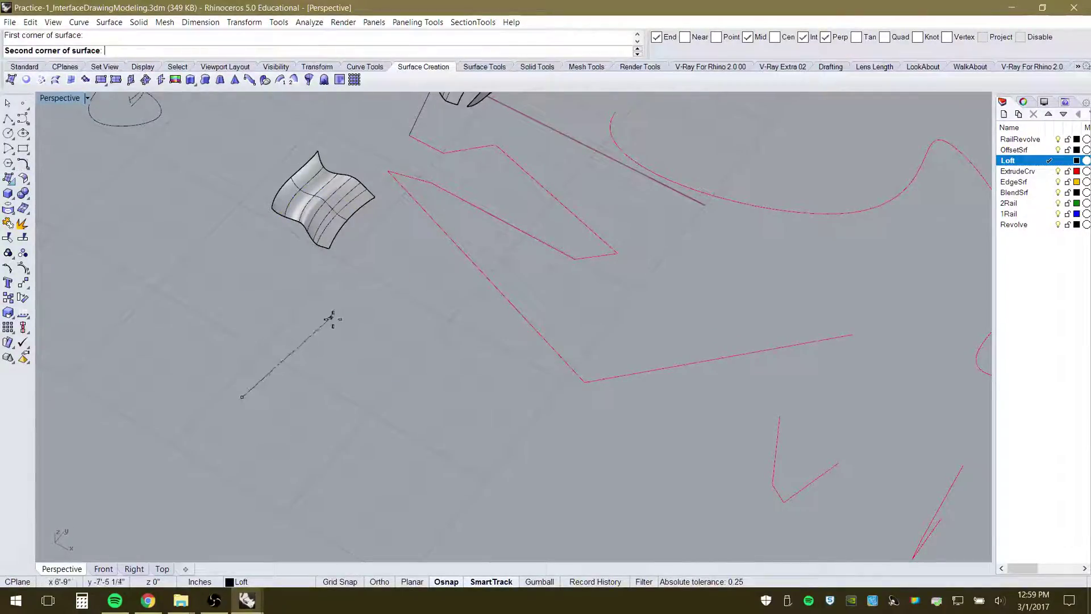
key(Escape)
click(8, 193)
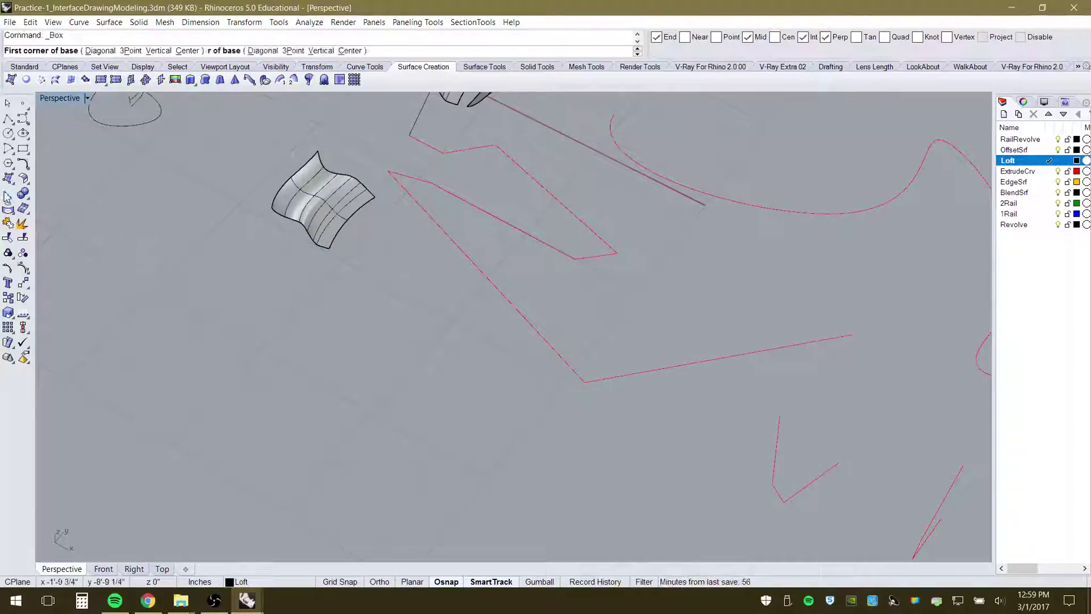
mouse_move(285, 385)
right_down()
mouse_move(341, 380)
mouse_move(289, 379)
right_up()
click(287, 377)
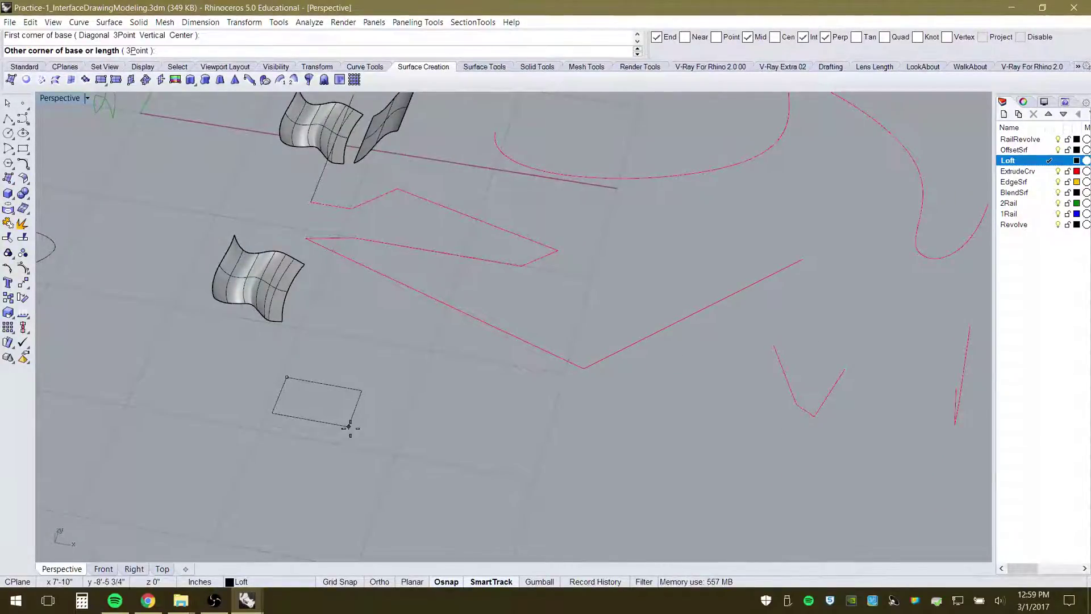
text(@)
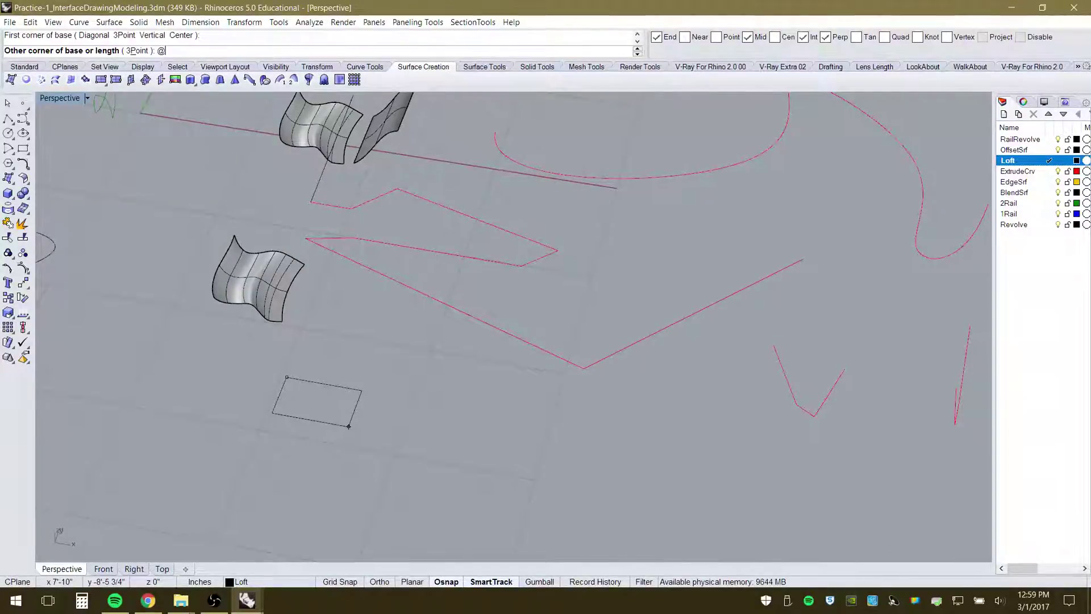
text(24)
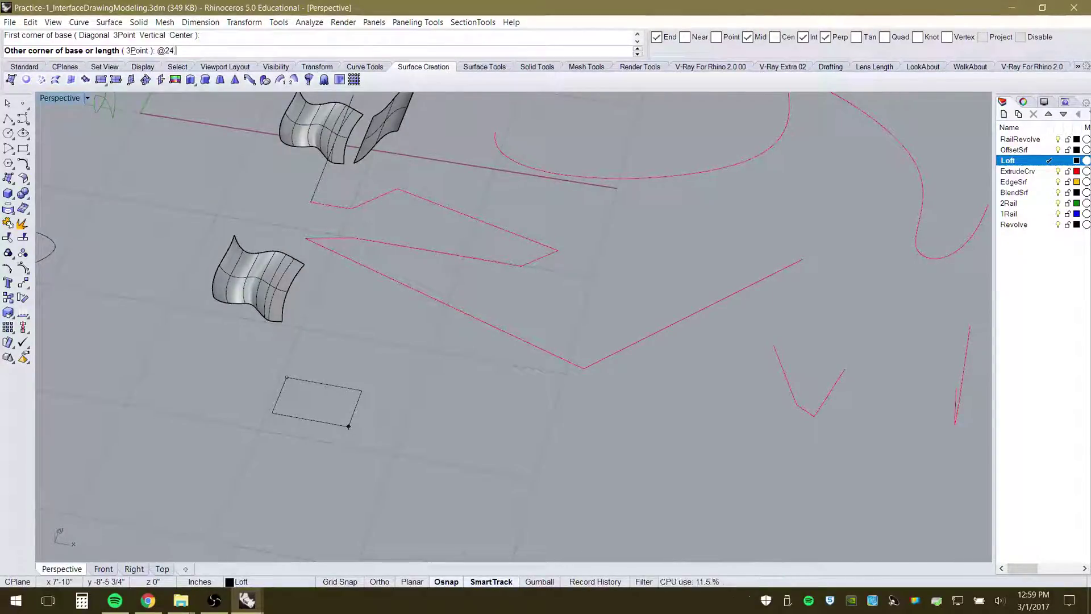
text(,24)
key(Return)
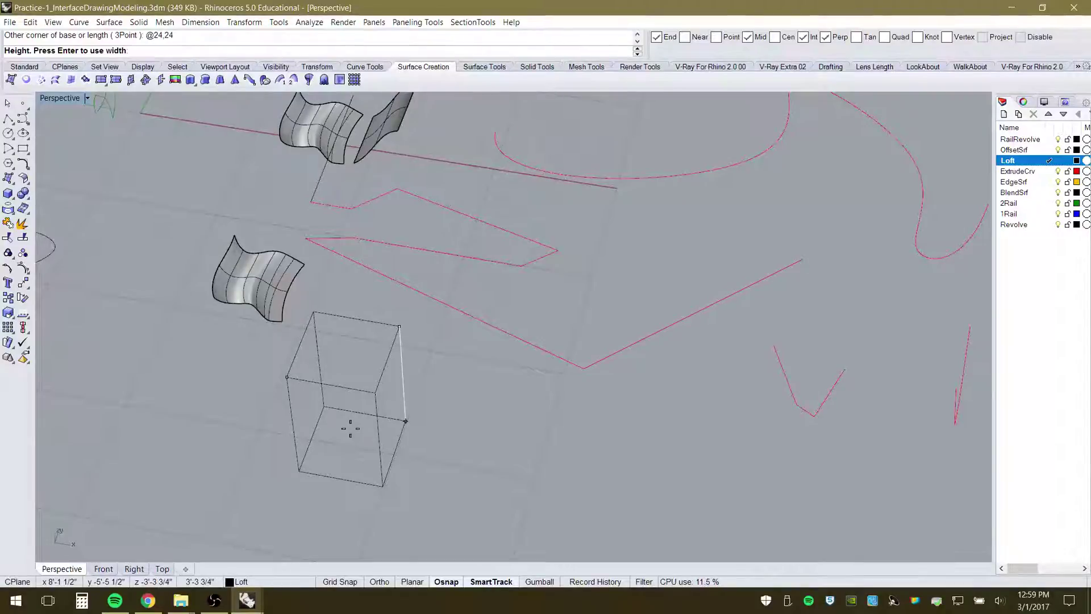
text(36)
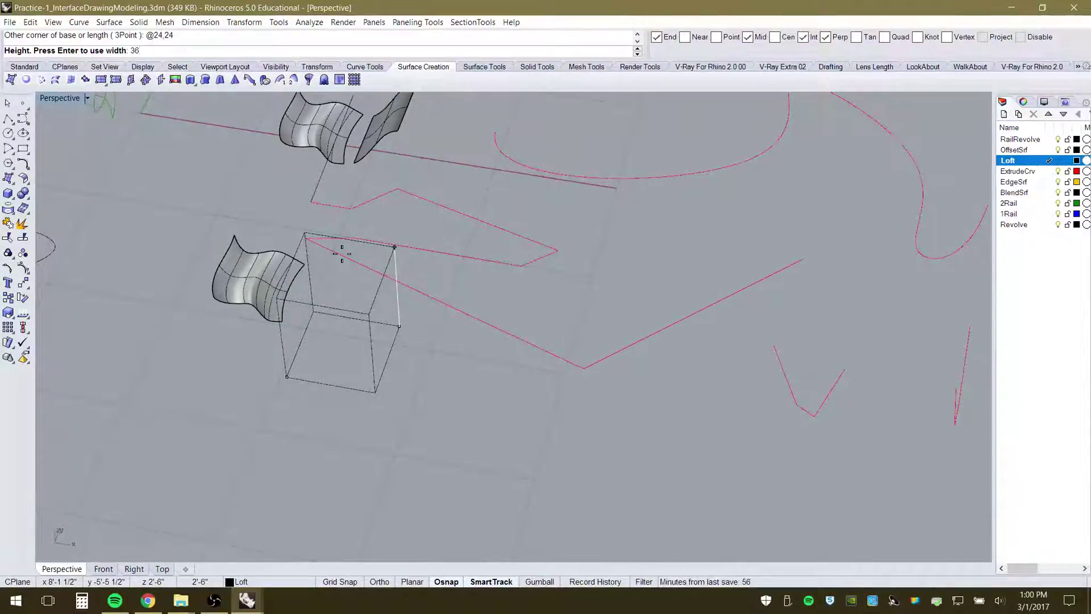
key(Return)
Delete the box with the 24 by 24 inch base
right_drag(409, 341, 316, 346)
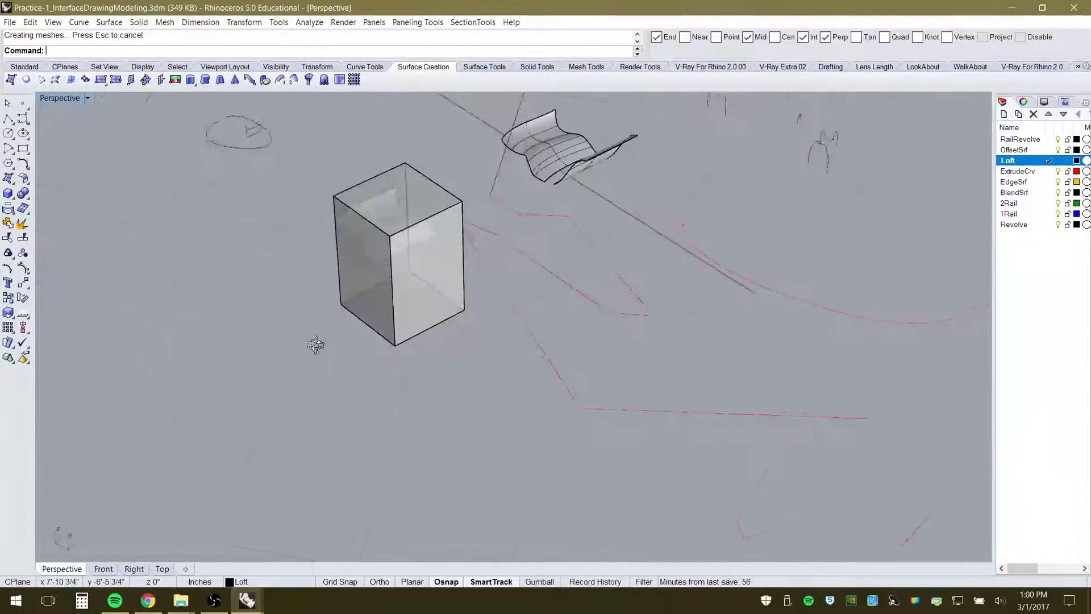
scroll(379, 251, up, 5)
right_drag(454, 423, 410, 409)
click(445, 404)
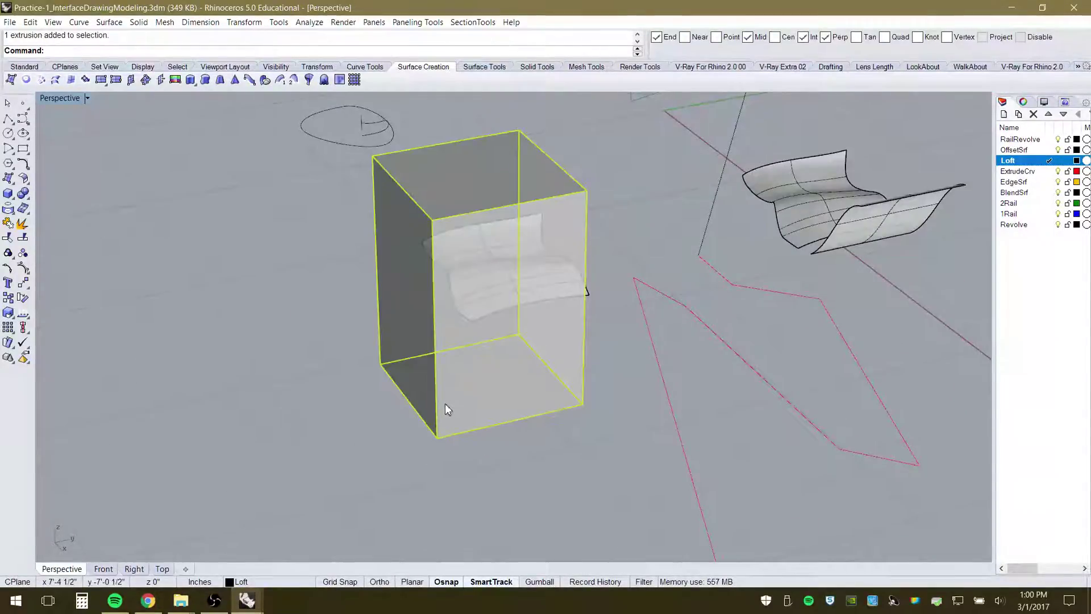
key(Delete)
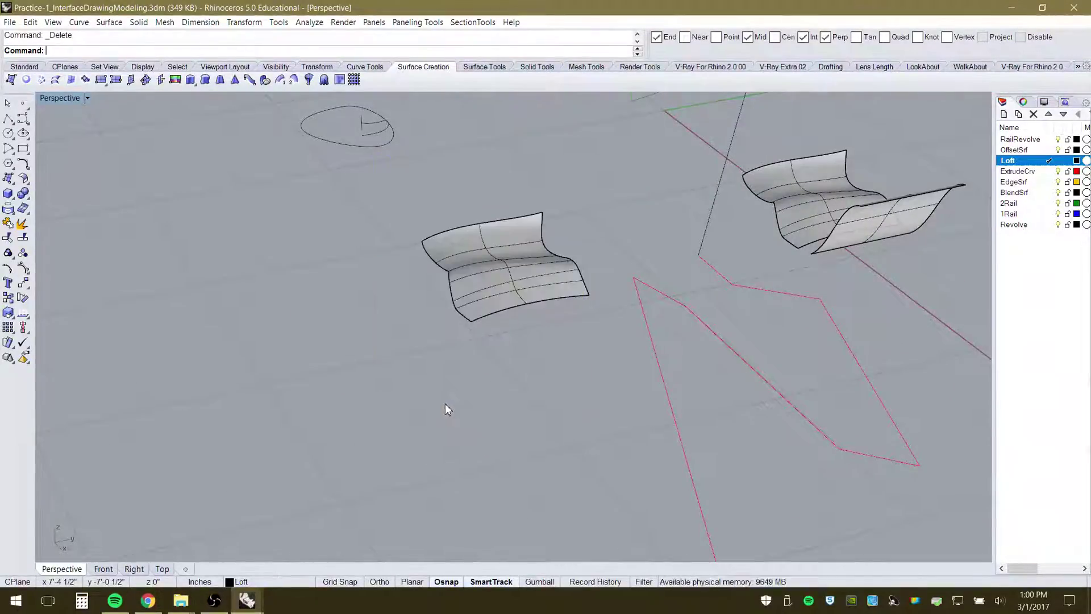
Draw a circle over the upper-left part of the separate wavy surface in the Top view
click(13, 197)
click(533, 281)
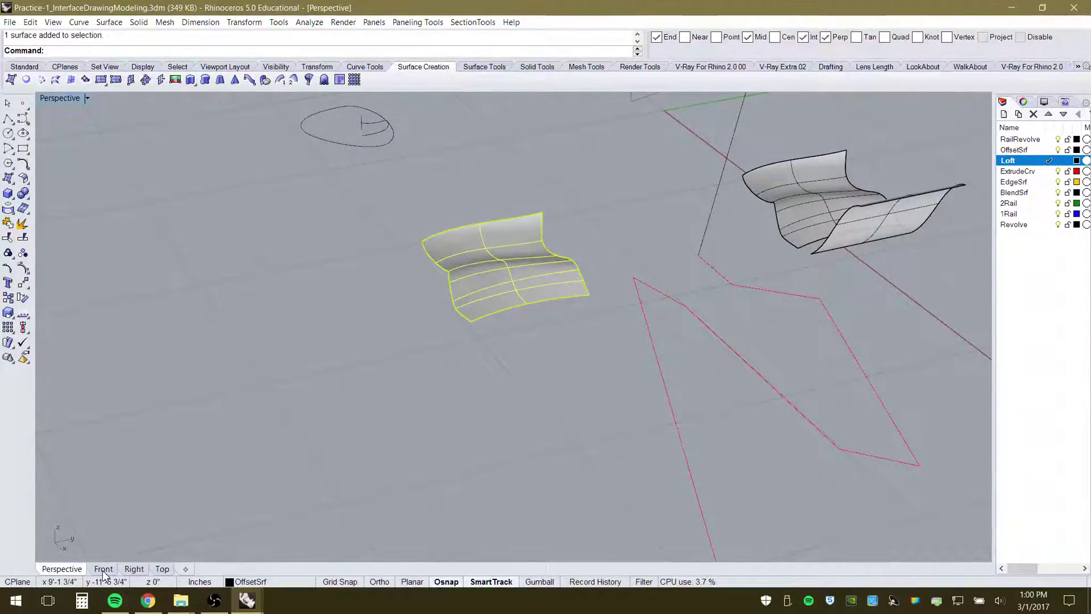
click(163, 569)
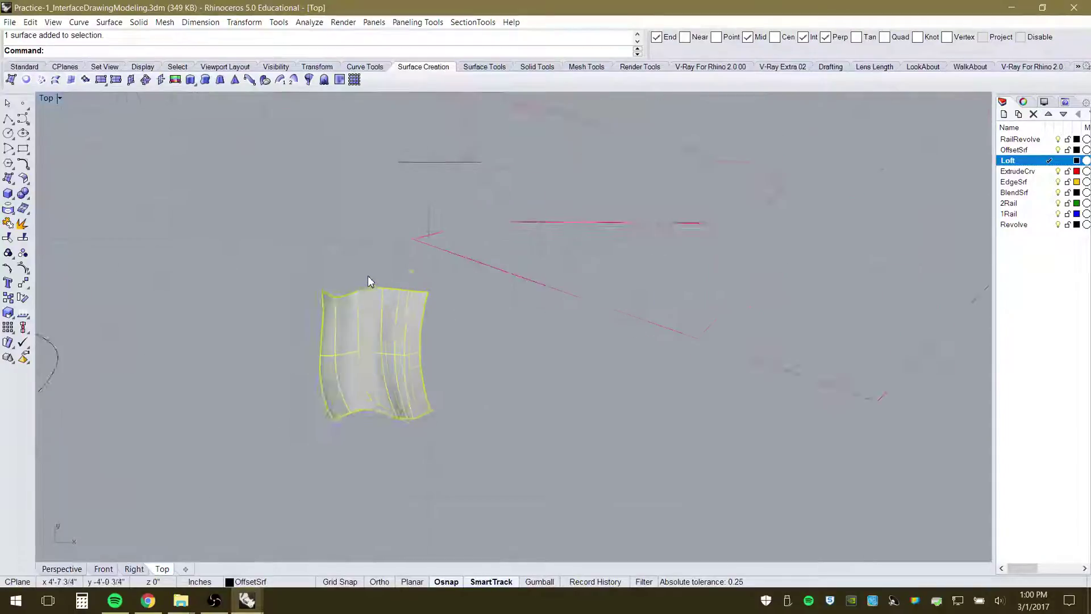
scroll(367, 318, up, 4)
click(210, 233)
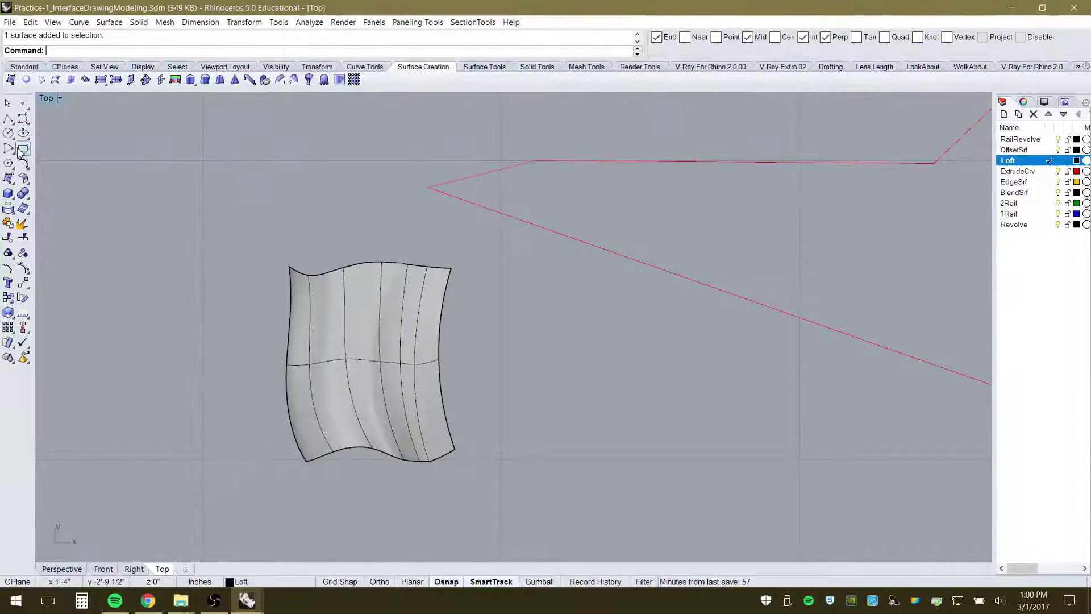
click(8, 133)
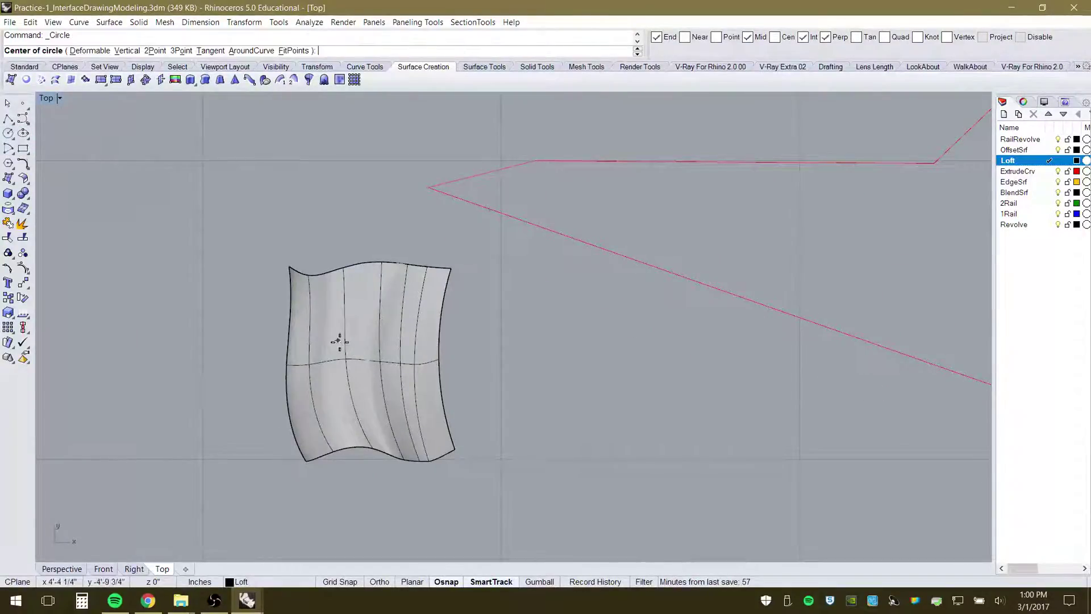
click(338, 341)
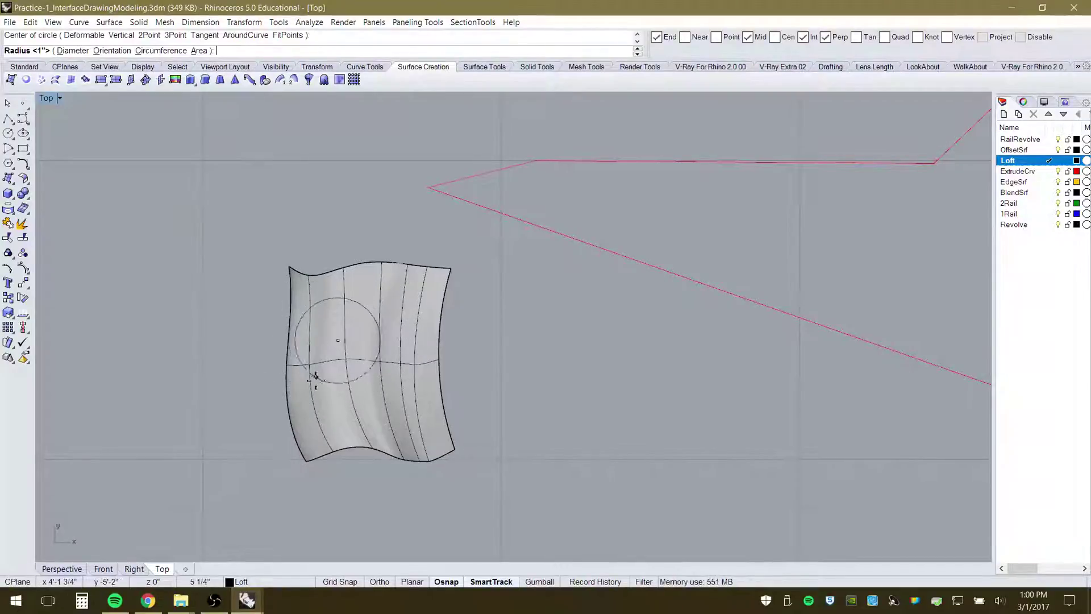
key(Escape)
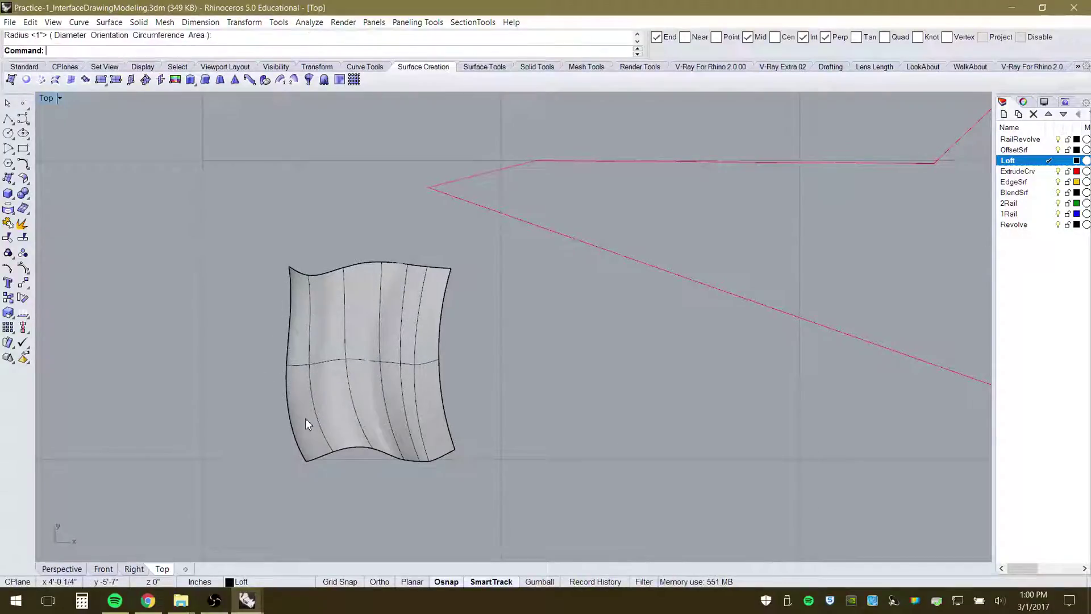
Project the circle onto the separate wavy surface from the Top view, keeping the original circle
click(372, 343)
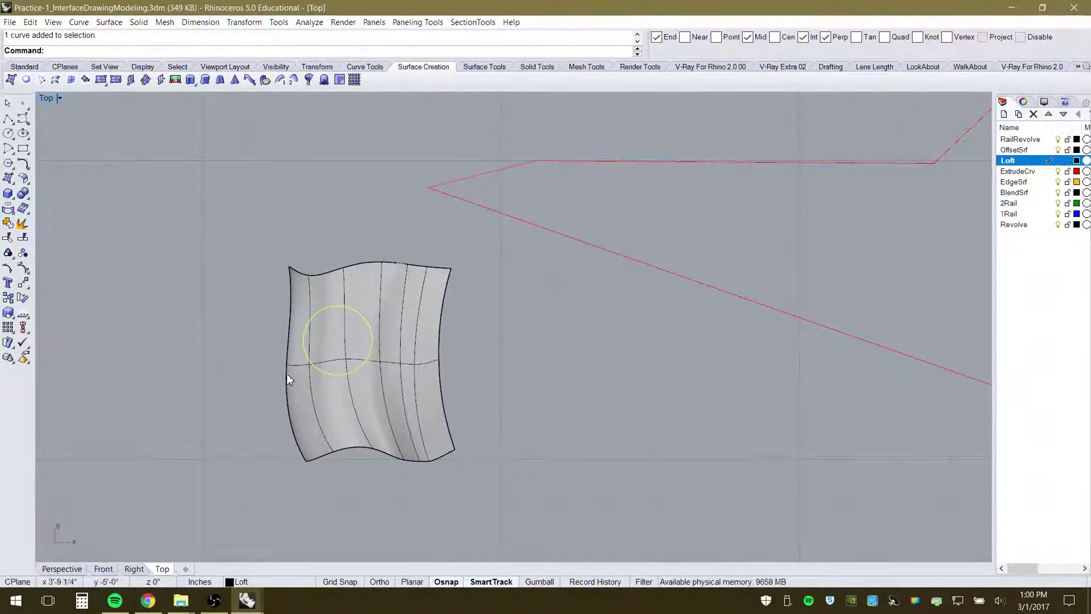
scroll(233, 379, up, 1)
key(Delete)
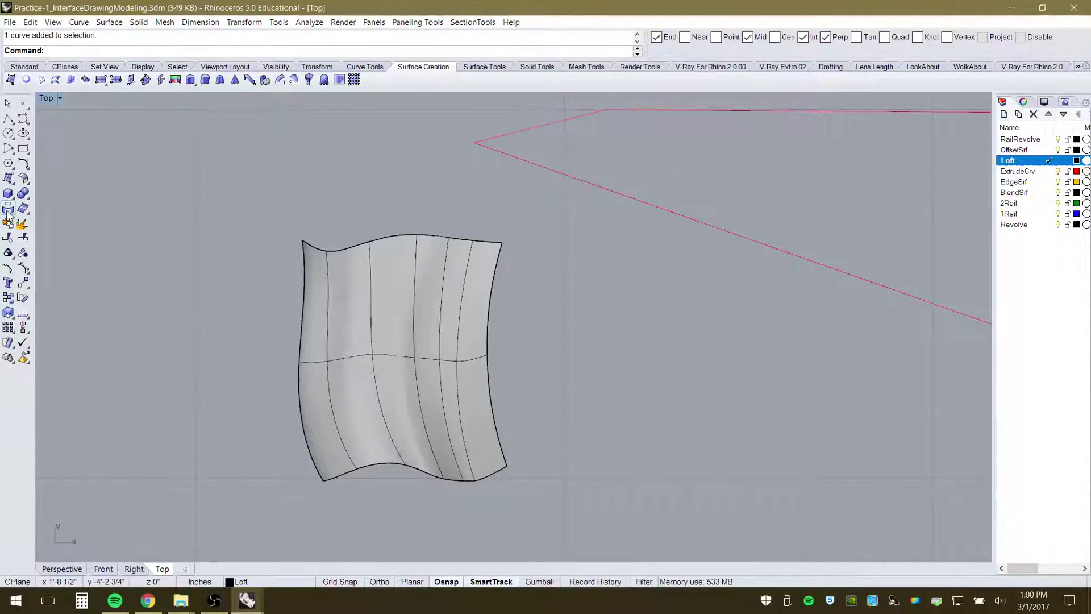
click(23, 223)
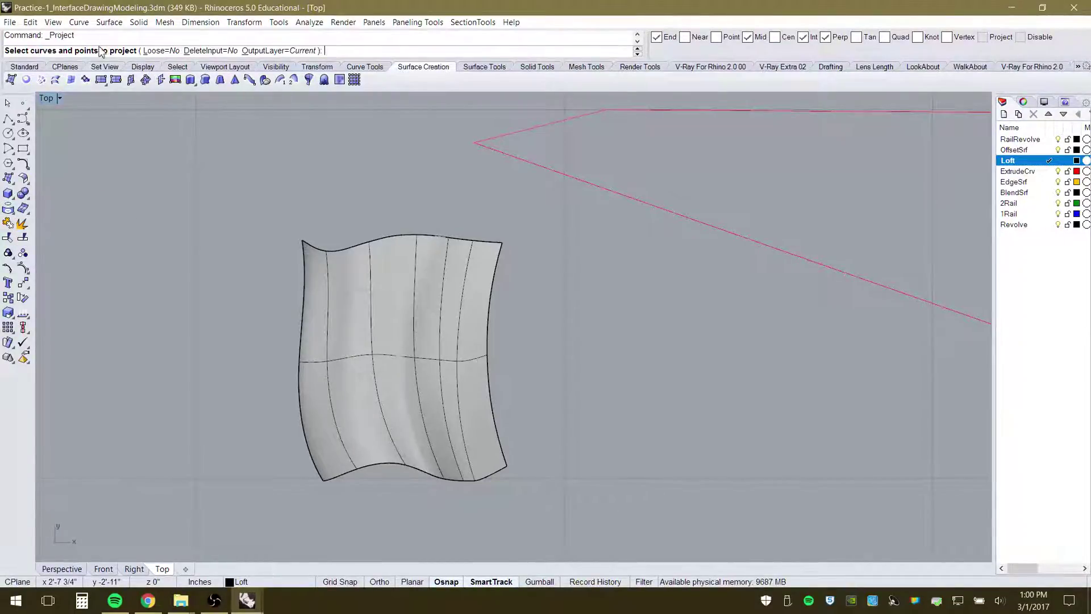
click(386, 370)
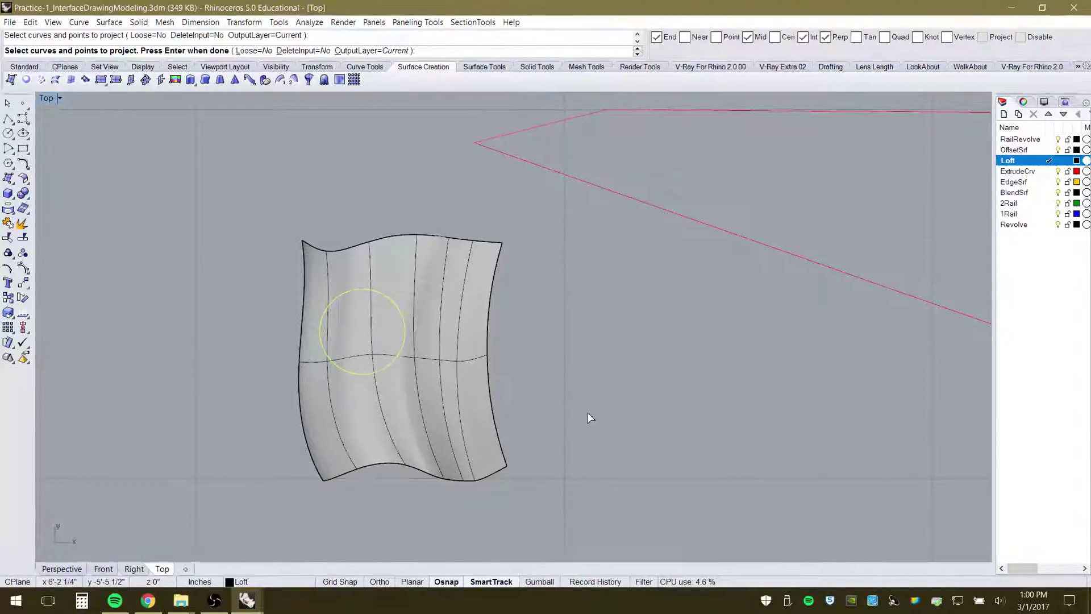
key(Return)
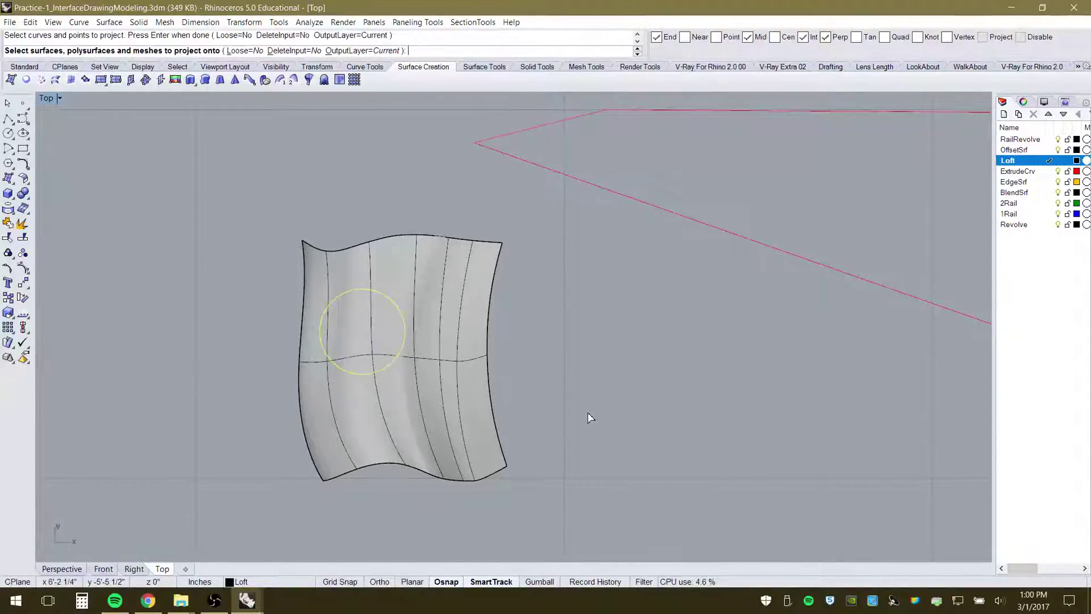
click(454, 348)
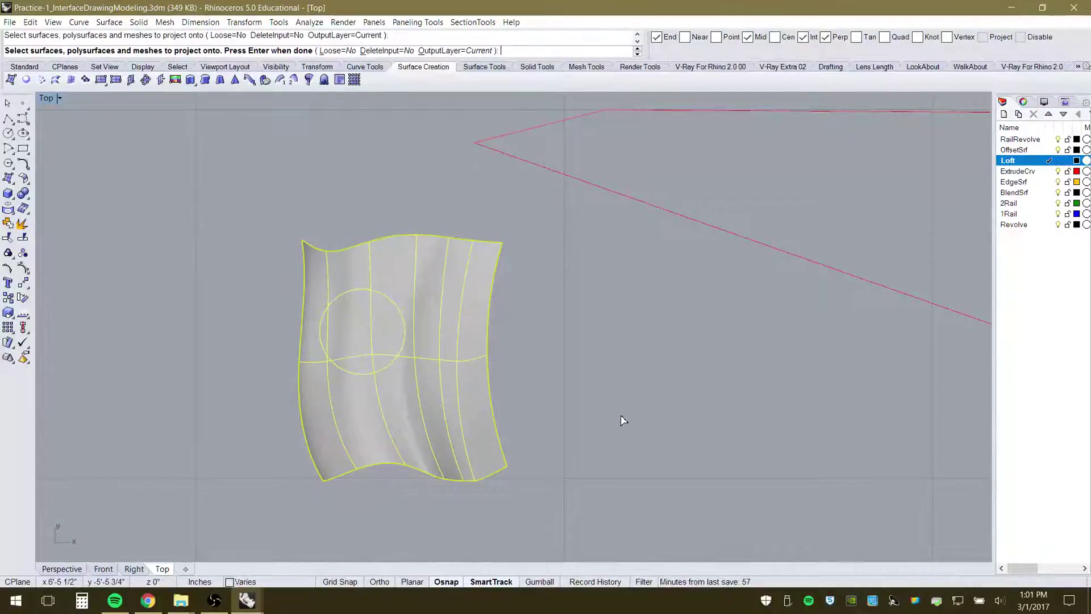
key(Return)
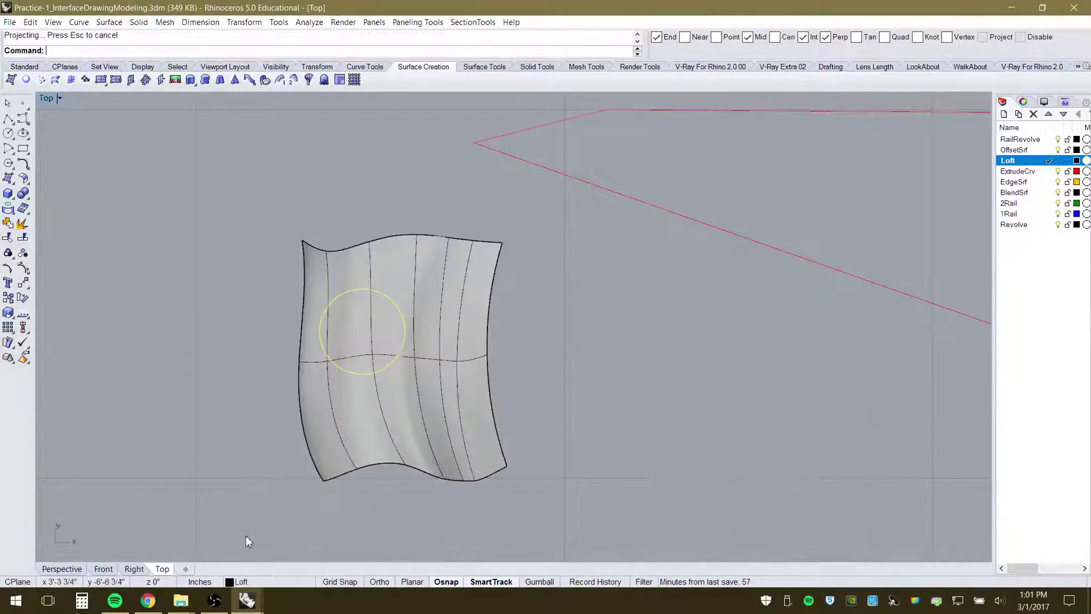
Examine the projected curve on the wavy surface and the flat circle below it in the Perspective view
click(62, 568)
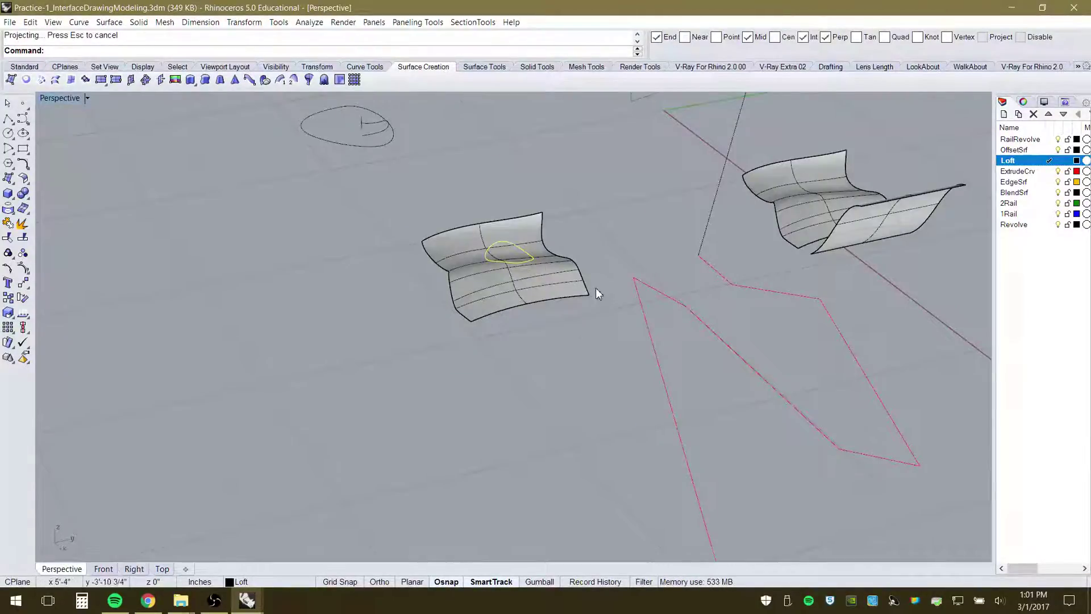
right_drag(596, 288, 705, 270)
scroll(480, 391, down, 3)
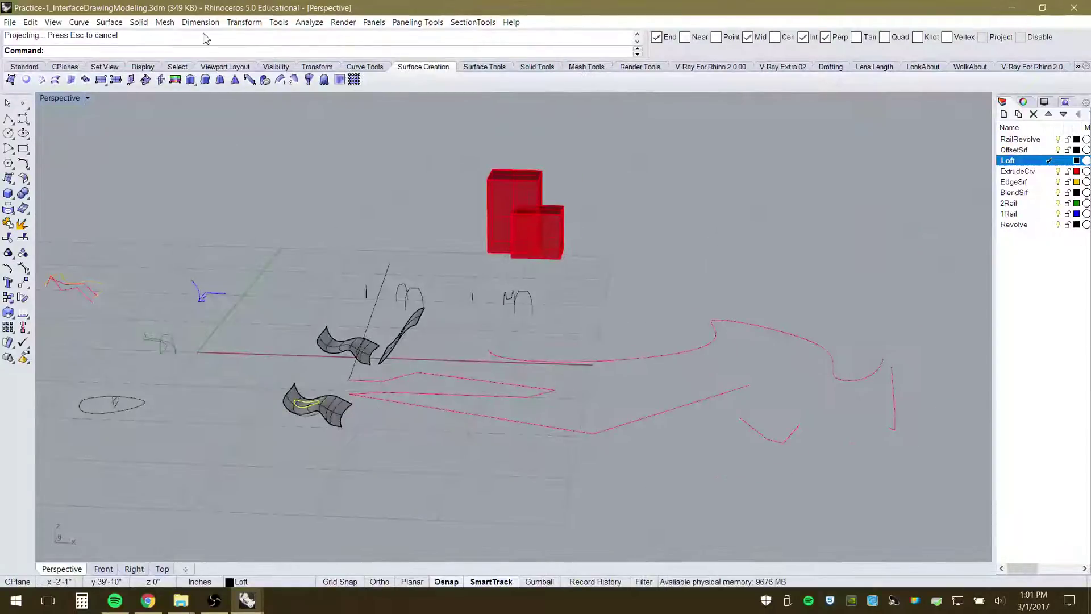
click(24, 66)
right_drag(629, 322, 640, 385)
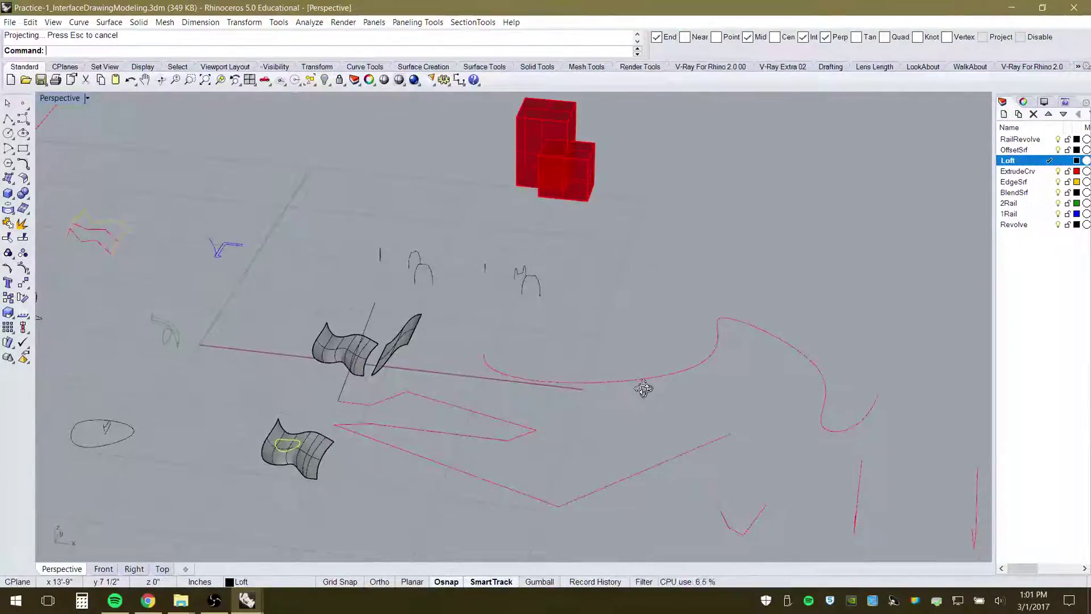
click(220, 79)
scroll(373, 207, down, 3)
right_drag(385, 216, 448, 278)
right_drag(483, 236, 397, 318)
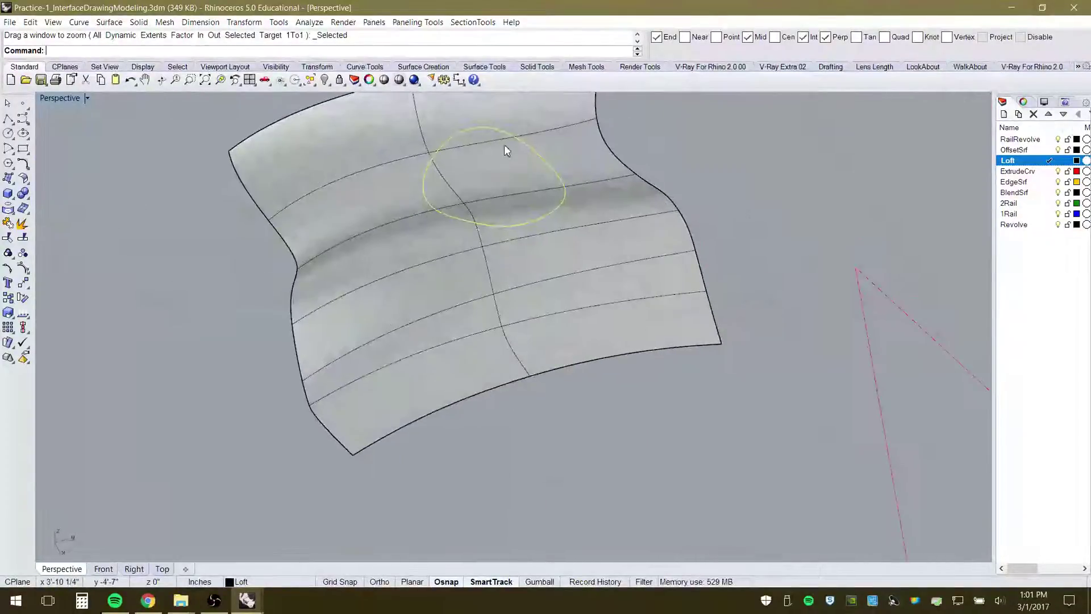
right_drag(504, 145, 420, 278)
click(485, 374)
right_drag(499, 383, 662, 445)
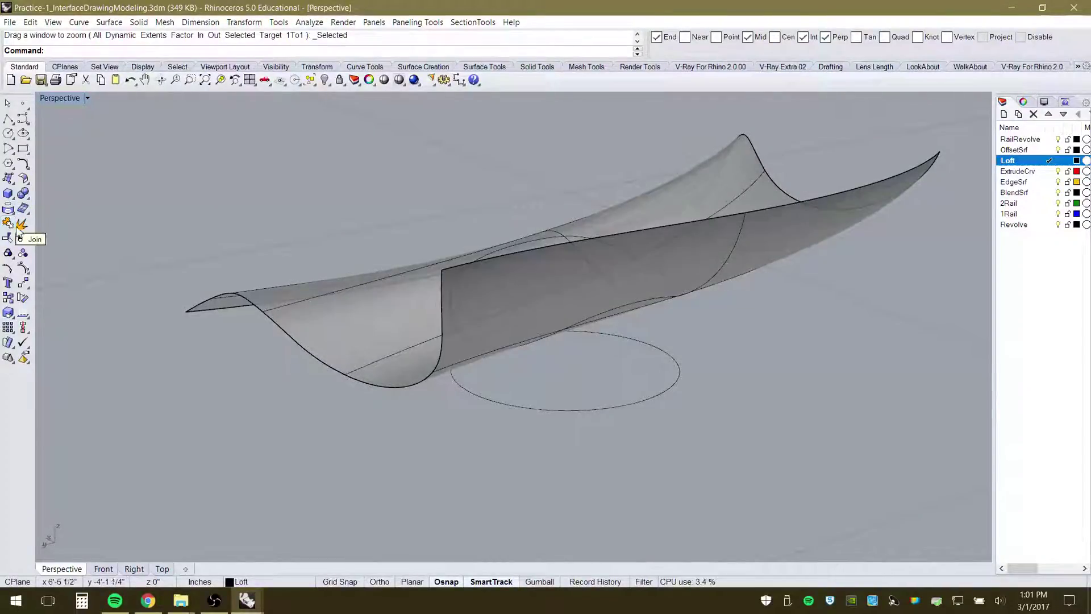
Explode the red zigzag polyline beside the wavy surfaces into separate line segments
scroll(384, 333, down, 8)
scroll(388, 337, down, 8)
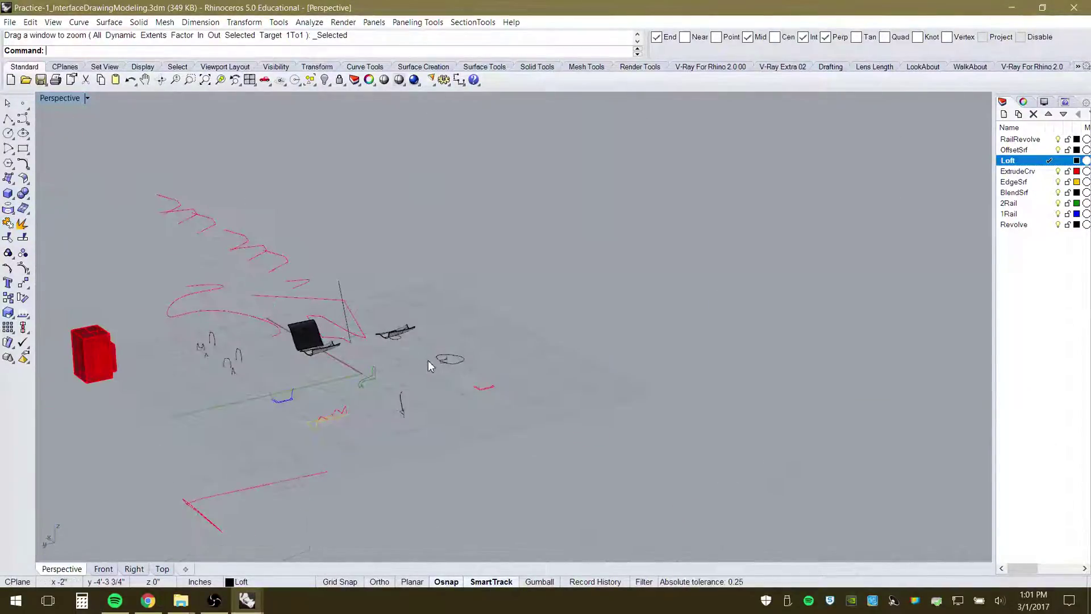
right_drag(428, 360, 267, 377)
scroll(198, 352, down, 9)
scroll(428, 280, up, 7)
scroll(428, 280, up, 2)
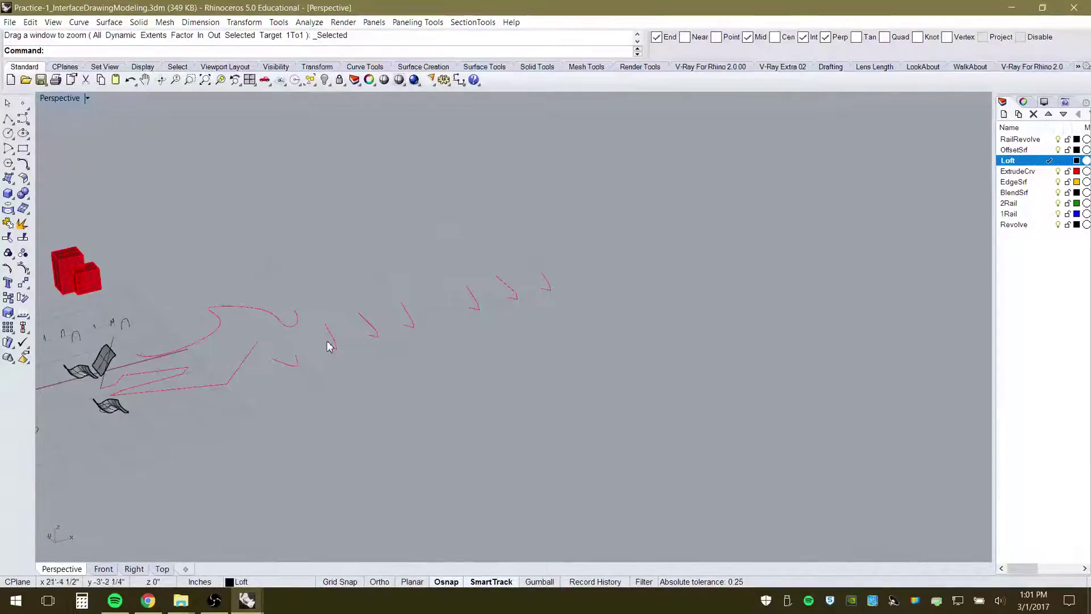
scroll(376, 317, down, 7)
scroll(272, 354, up, 9)
right_drag(352, 367, 355, 392)
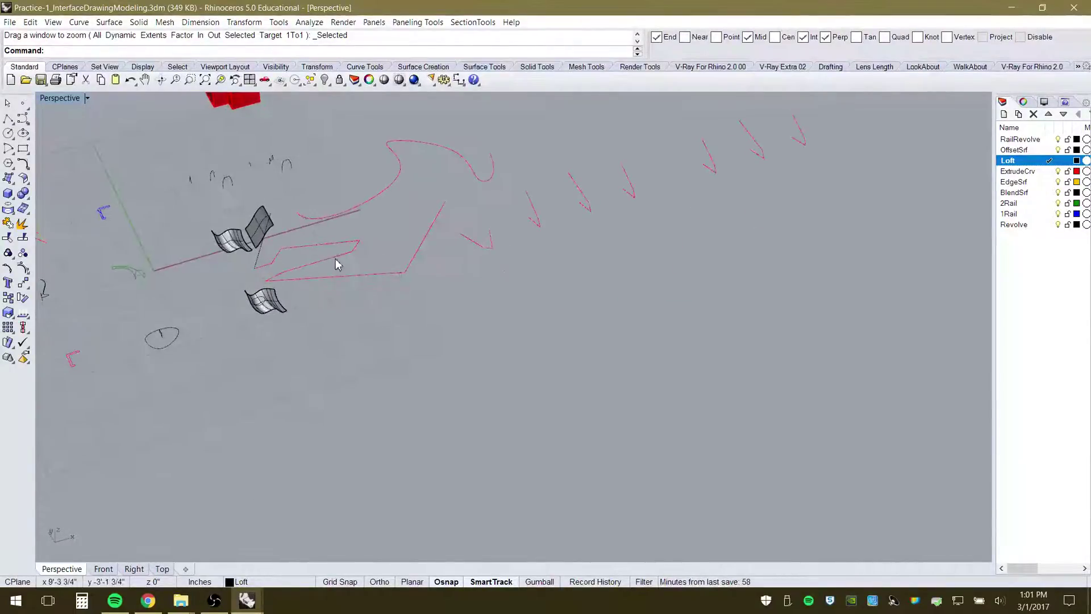
click(339, 277)
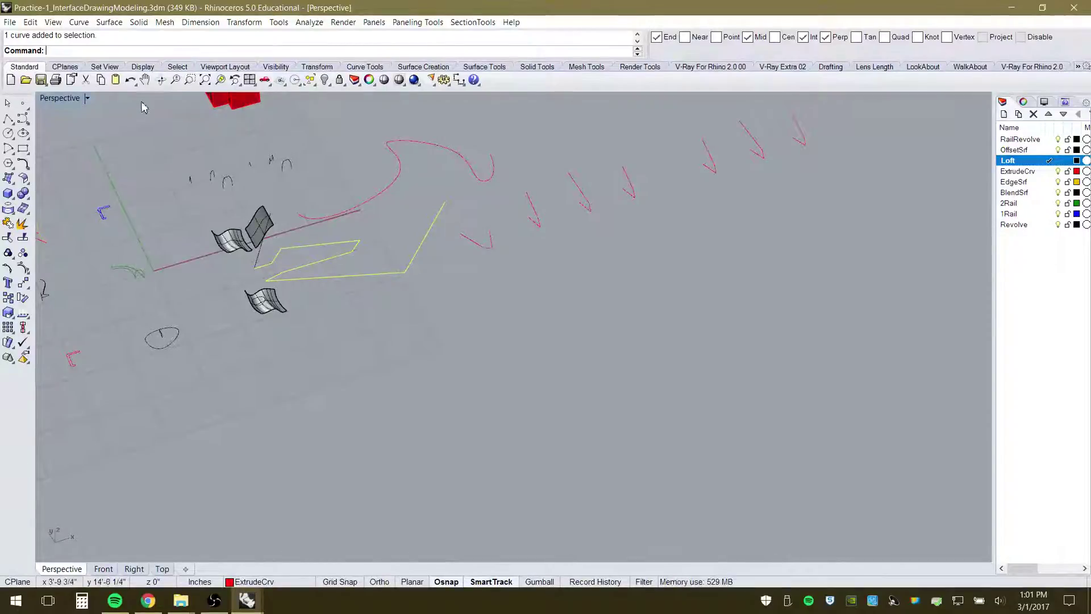
click(220, 80)
scroll(456, 248, down, 7)
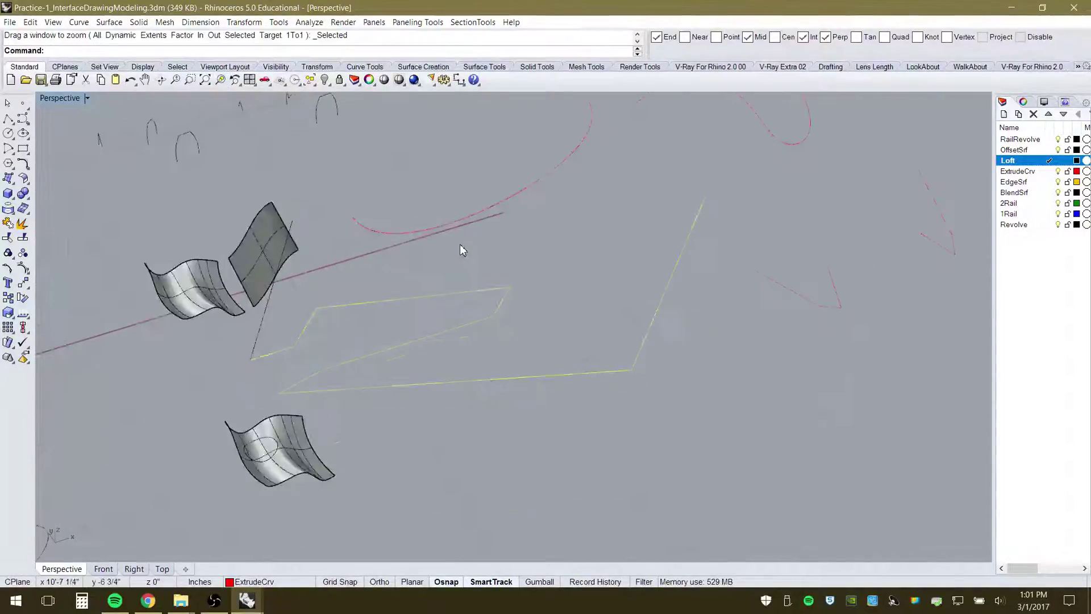
mouse_move(562, 371)
right_down()
mouse_move(583, 362)
mouse_move(574, 360)
right_up()
key(Escape)
click(555, 365)
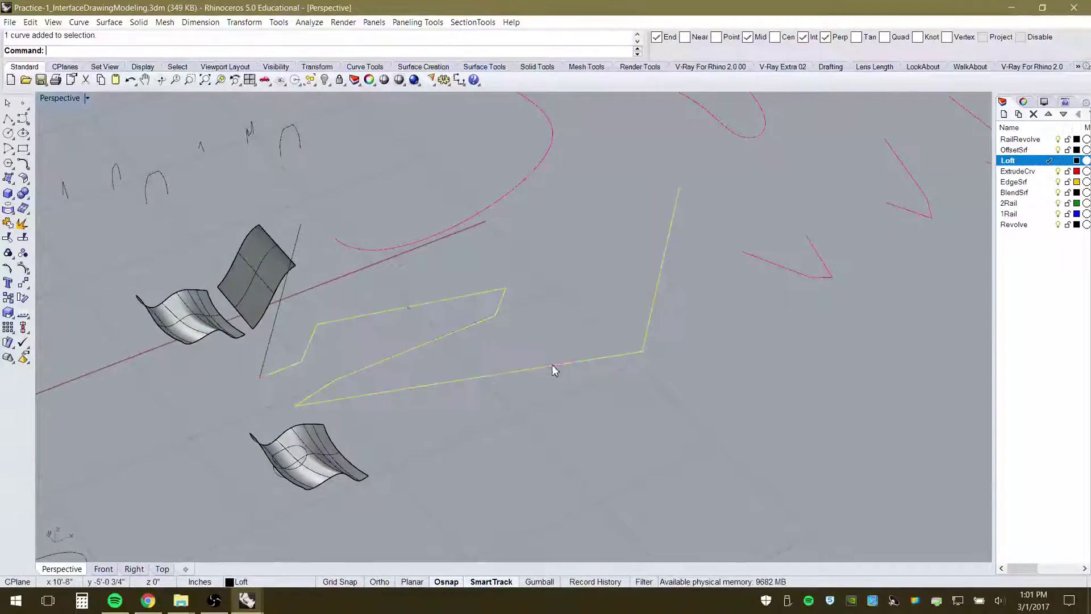
click(23, 225)
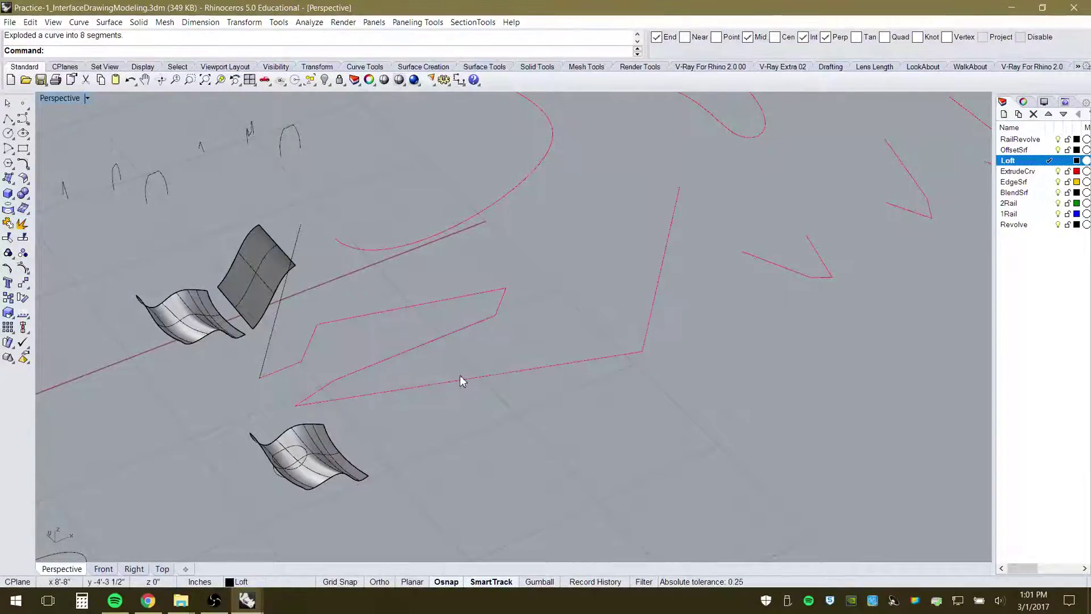
Check that the exploded zigzag's segments can be selected individually, leaving nothing selected
click(446, 340)
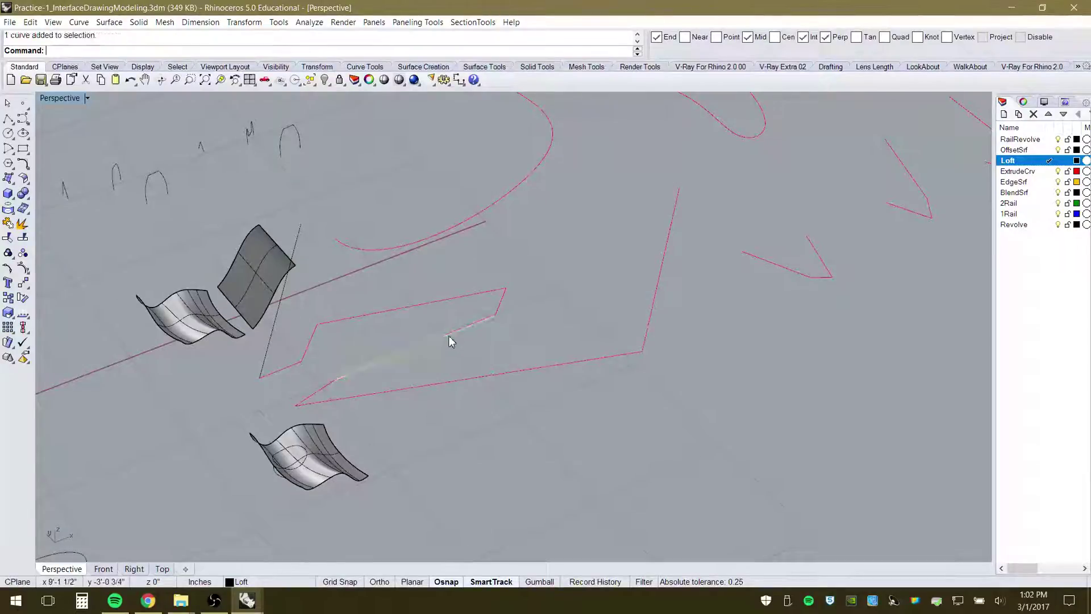
click(499, 308)
key(Escape)
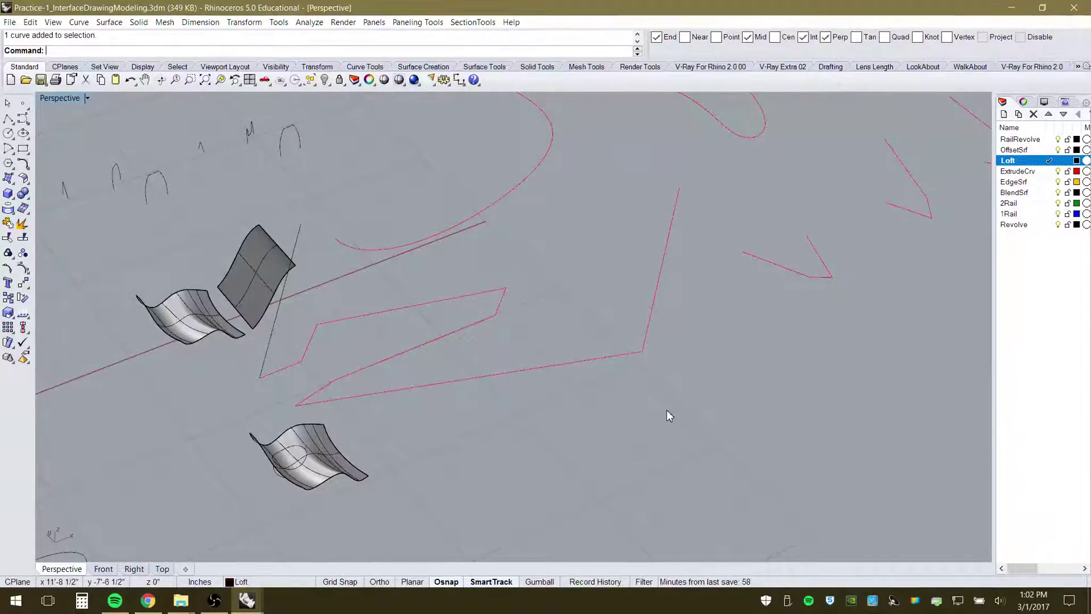
Join all the zigzag's segments and the black path line at its end into one open curve
drag(486, 315, 447, 288)
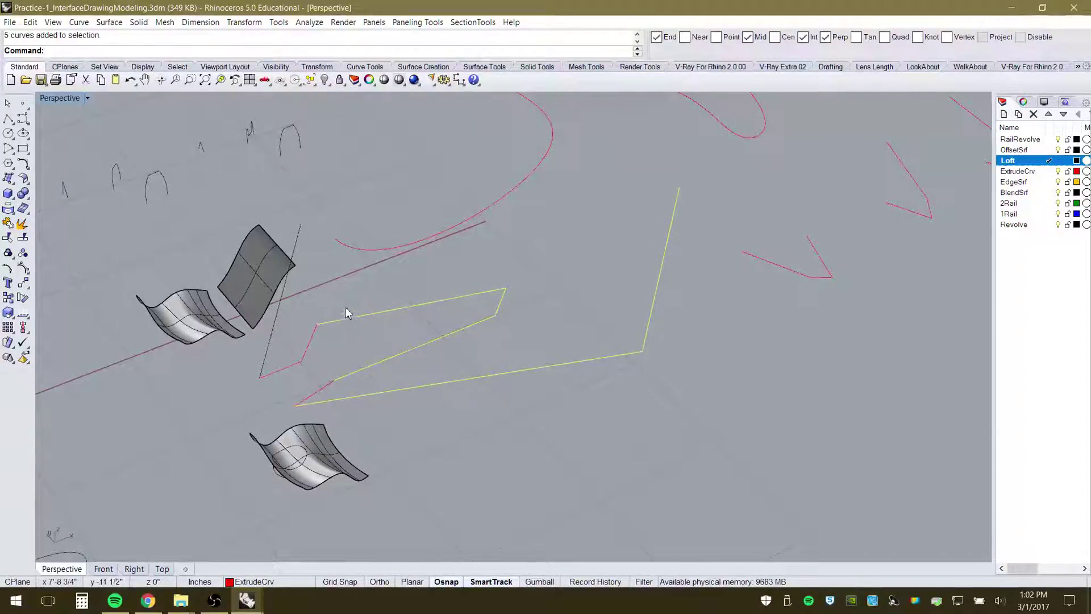
shift+drag(306, 389, 308, 389)
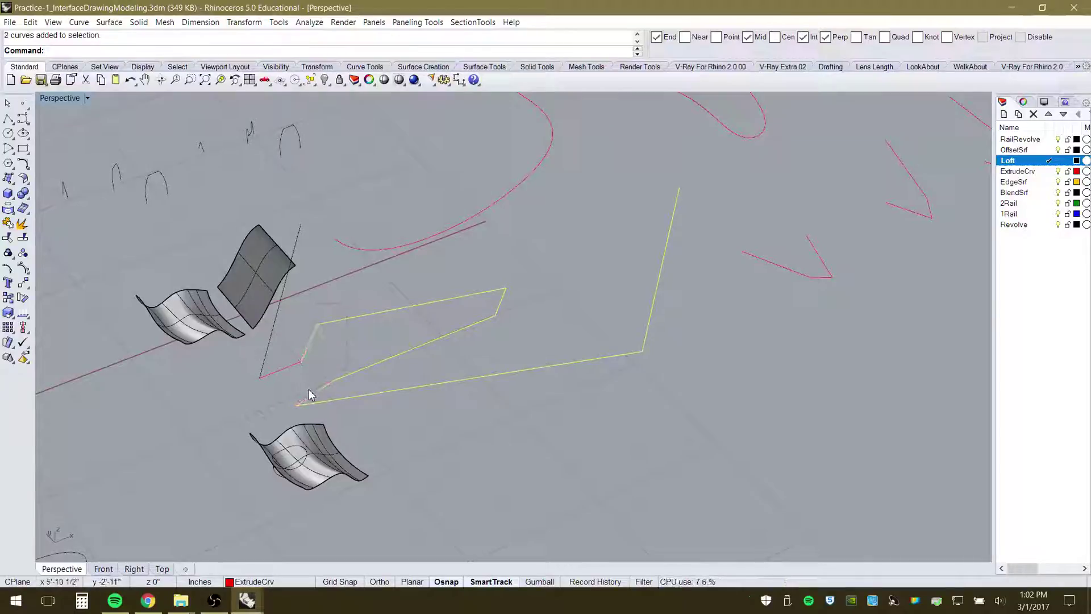
shift+click(284, 367)
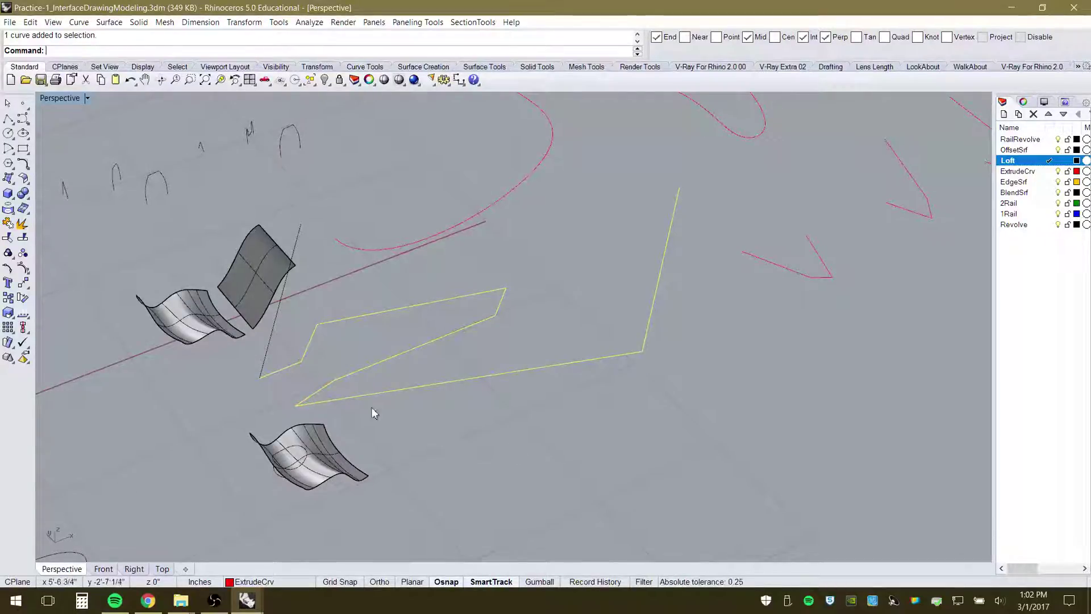
shift+click(261, 366)
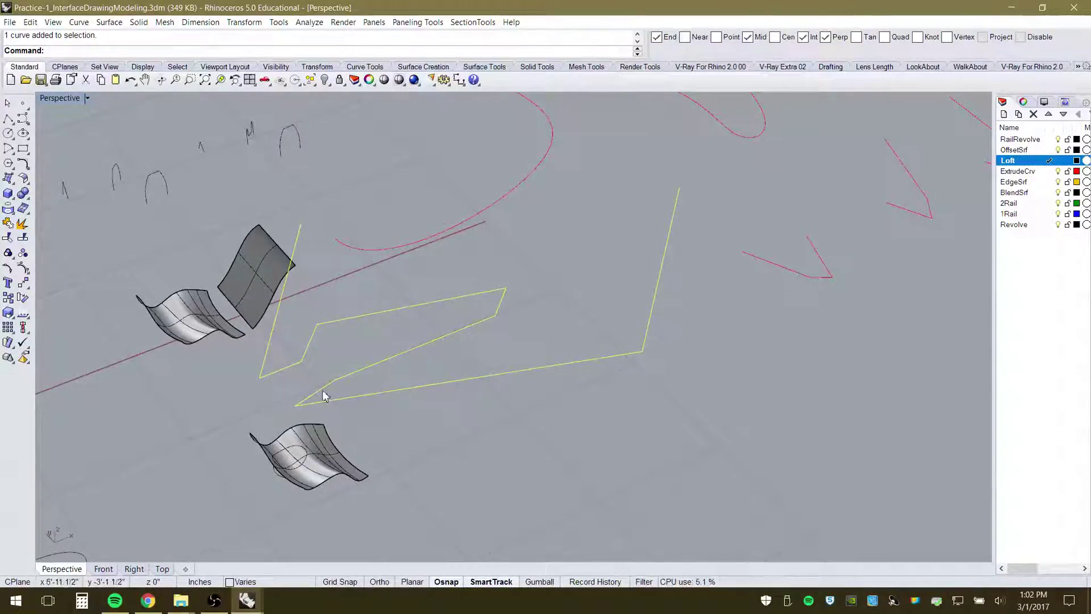
ctrl+click(288, 367)
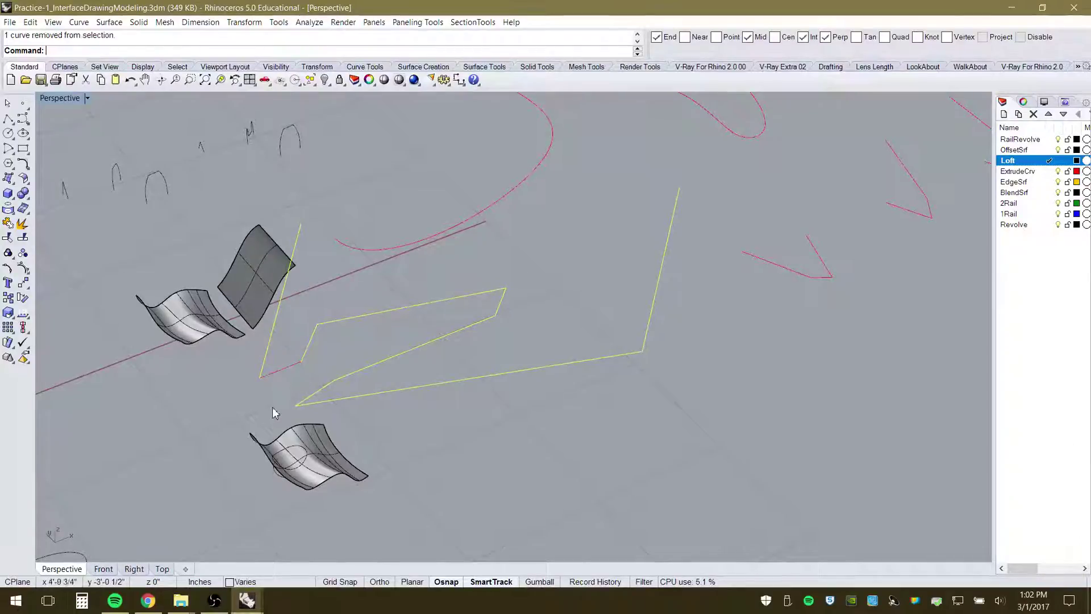
shift+click(285, 369)
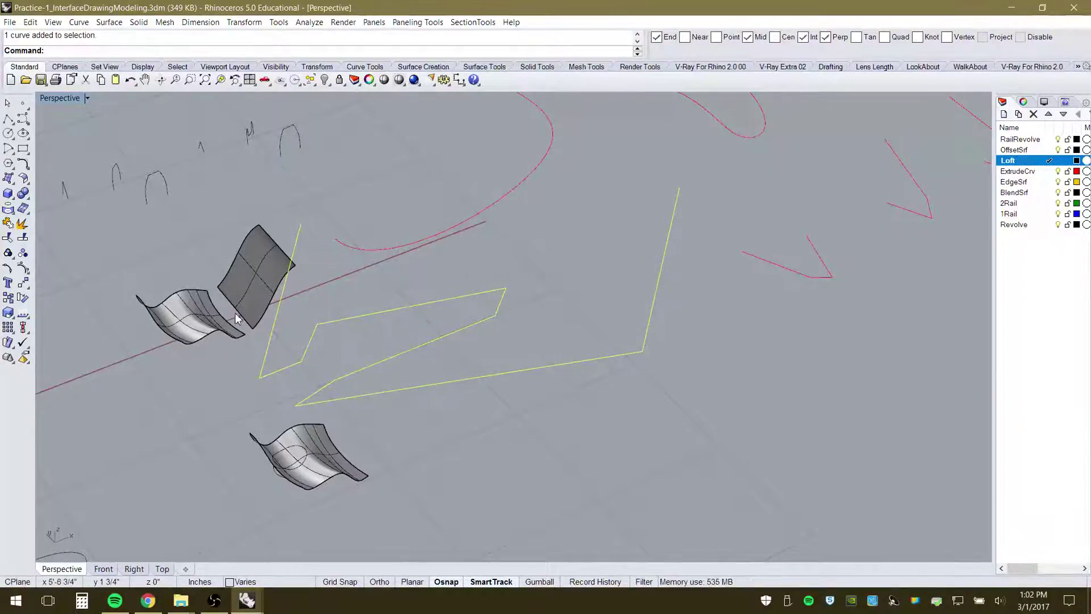
click(8, 224)
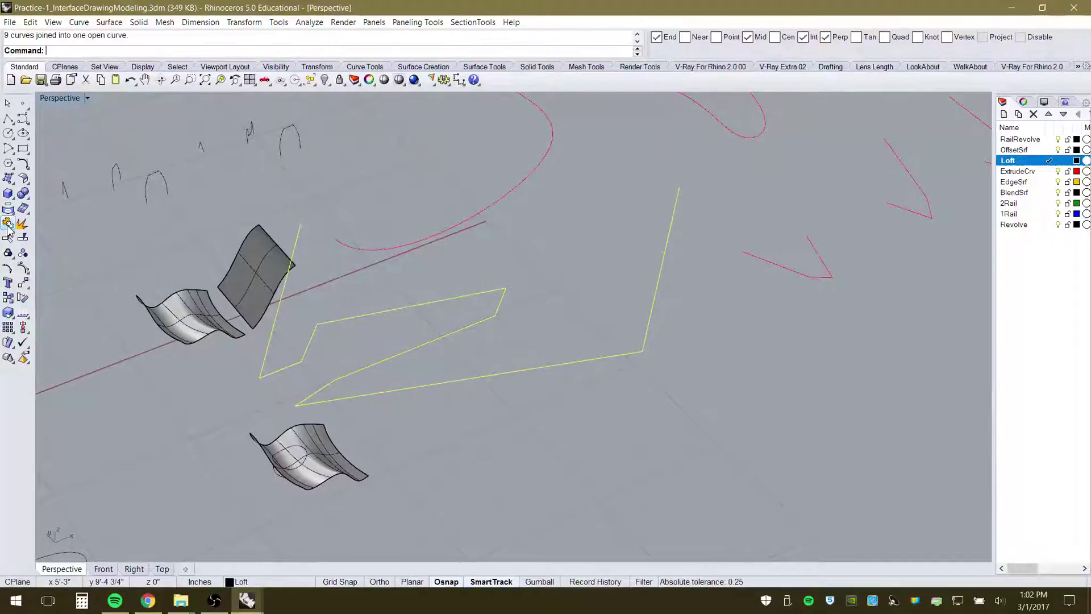
click(536, 400)
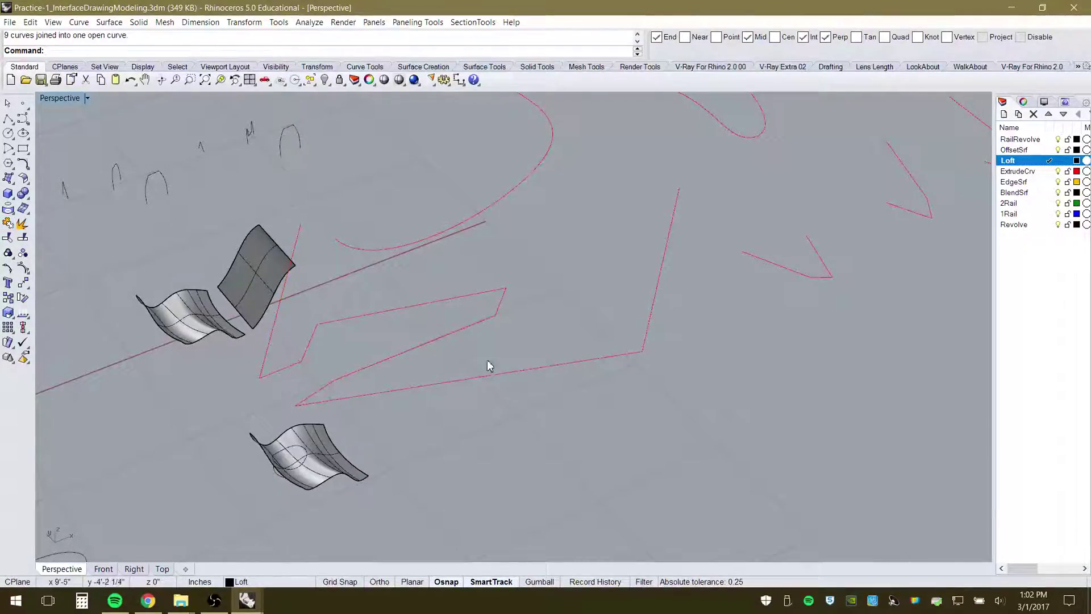
Check that the joined red zigzag selects as one curve, leaving nothing selected
click(479, 375)
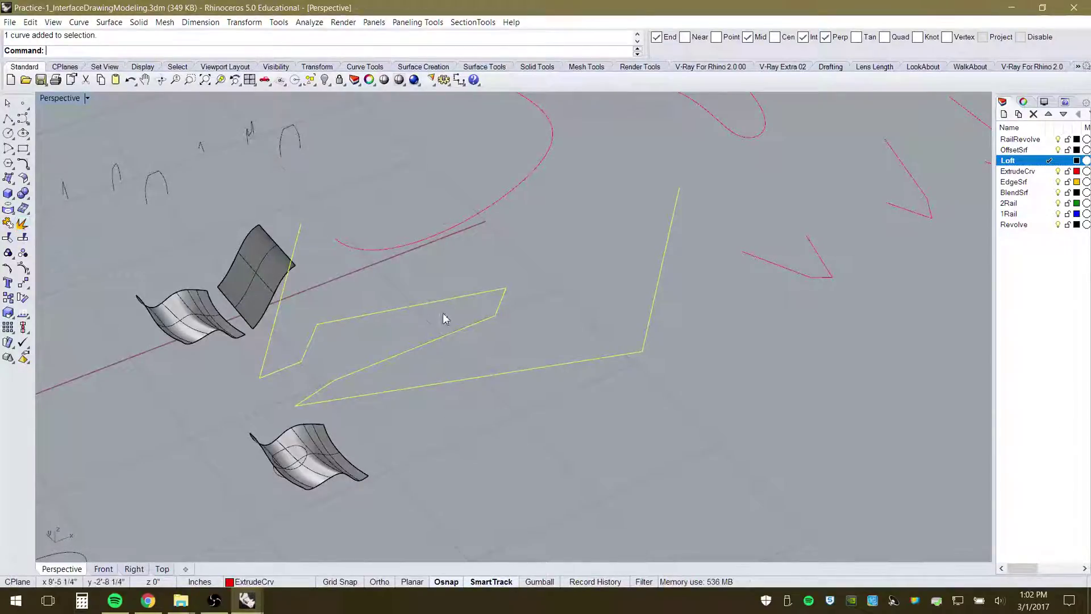
click(422, 363)
click(425, 346)
scroll(437, 391, down, 6)
click(457, 407)
Explode the taller red box into separate surfaces and check that a single face can be selected
scroll(456, 407, down, 7)
scroll(346, 297, up, 8)
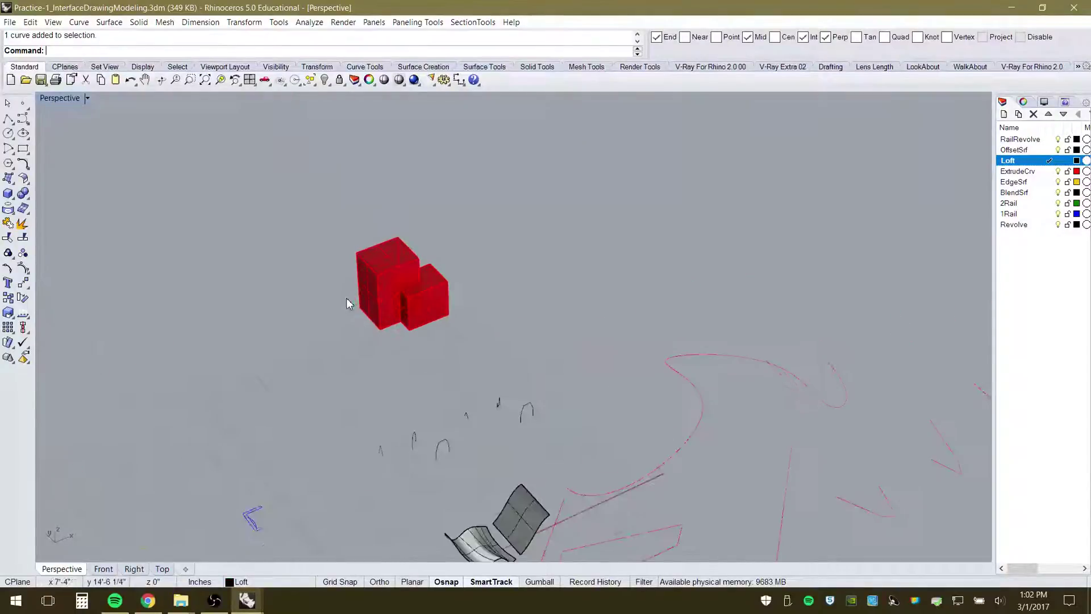
right_drag(346, 297, 471, 384)
scroll(464, 383, down, 5)
scroll(370, 384, up, 5)
scroll(361, 366, up, 3)
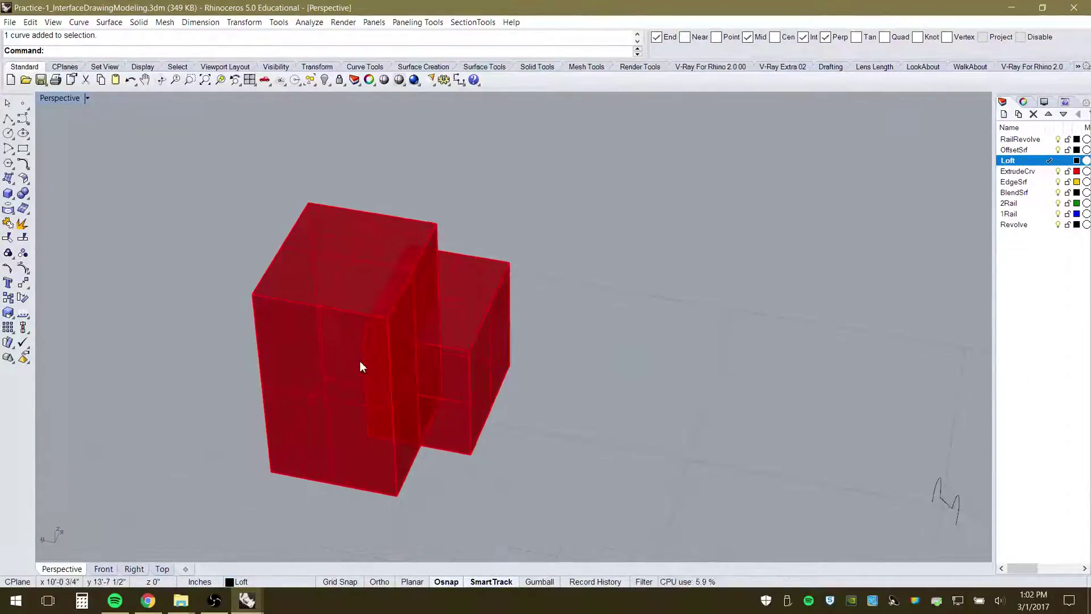
click(360, 363)
scroll(411, 455, up, 1)
scroll(410, 456, up, 2)
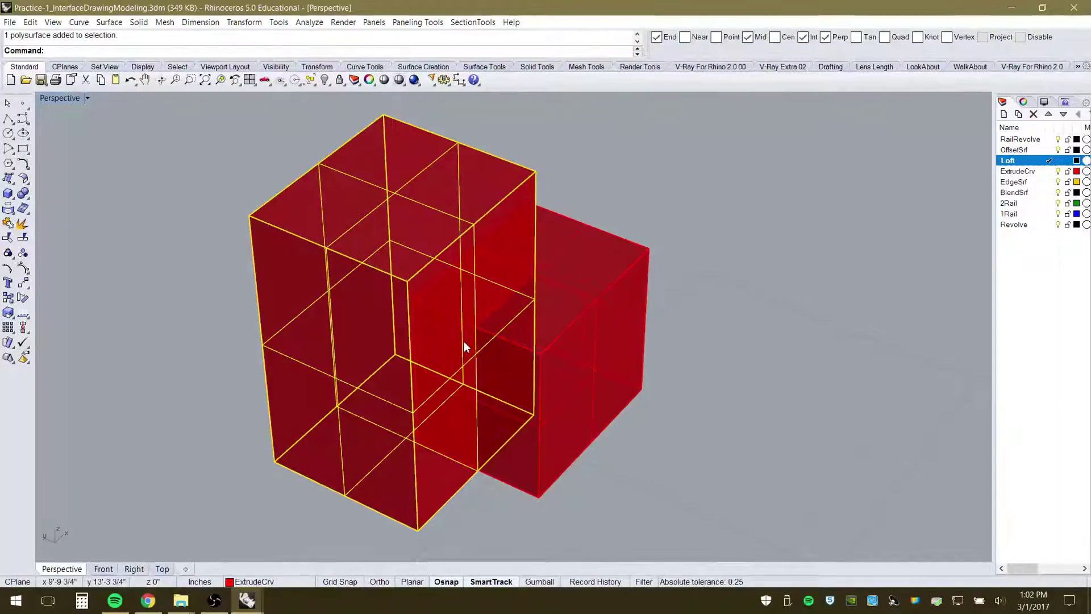
right_drag(394, 350, 481, 434)
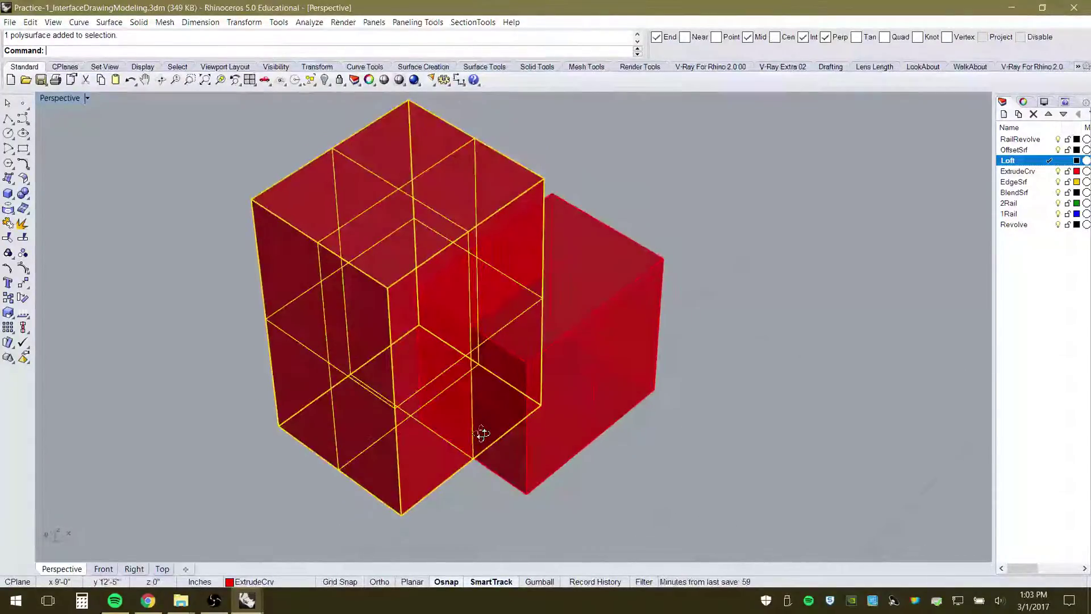
click(23, 237)
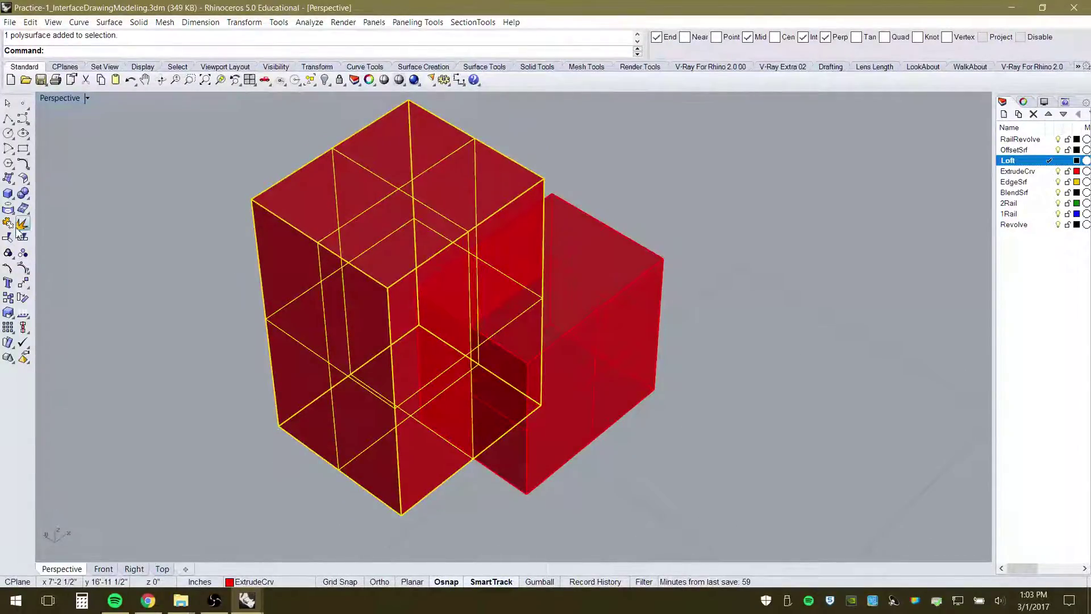
click(319, 350)
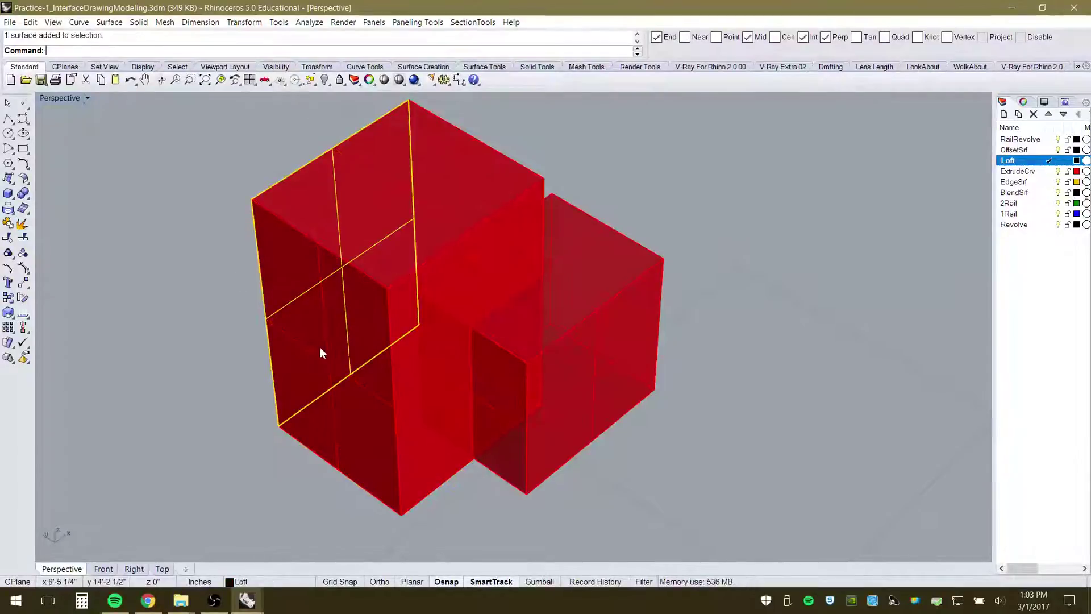
click(179, 402)
Delete the front face of the exploded taller box and look inside it
click(335, 420)
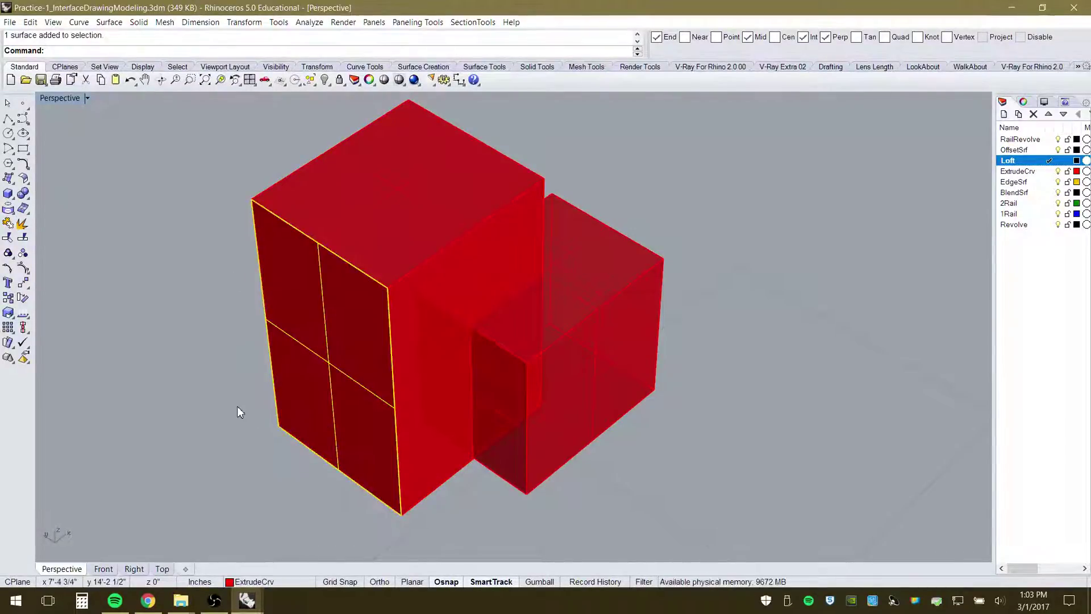
key(Delete)
right_drag(237, 406, 380, 411)
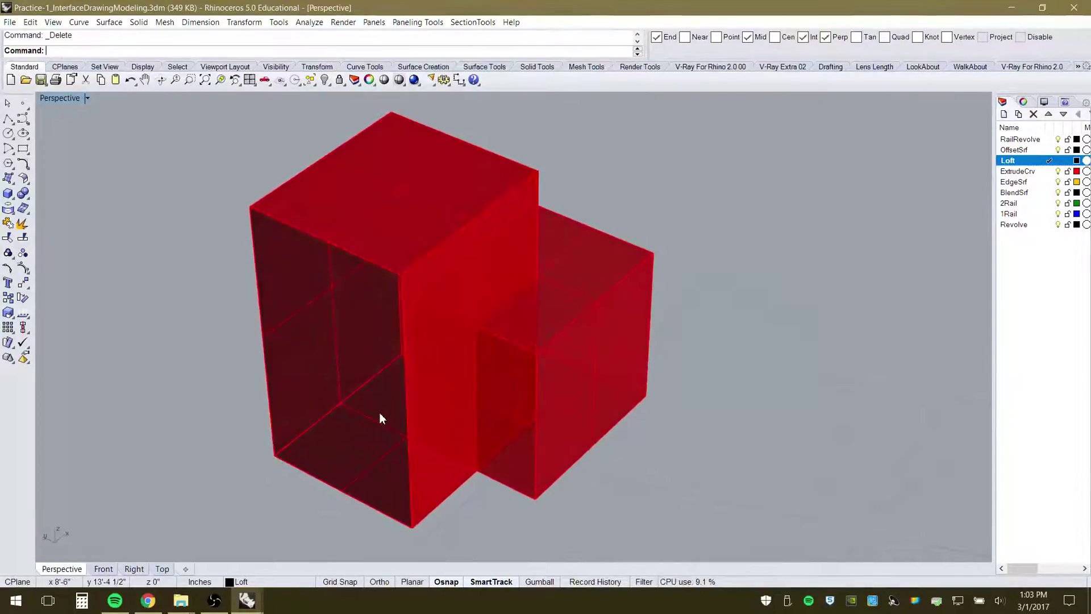
Undo the face deletion and the explode, and check that the taller box selects as one polysurface
key(ctrl+z)
click(193, 376)
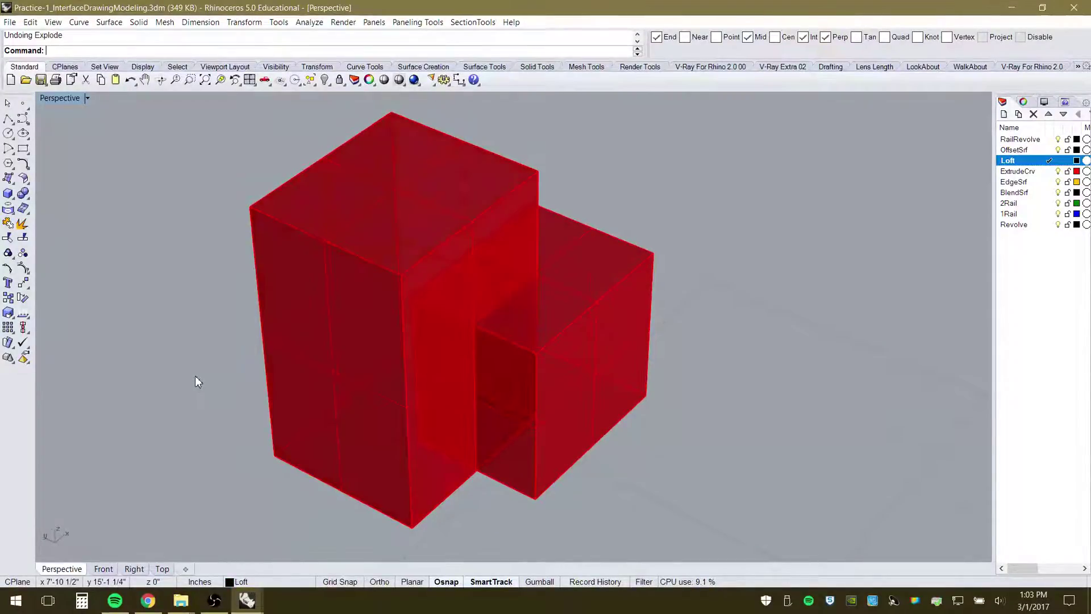
click(295, 312)
click(197, 338)
Switch to the other open Rhino model, Practice-2_EditingTransforming
scroll(216, 334, down, 20)
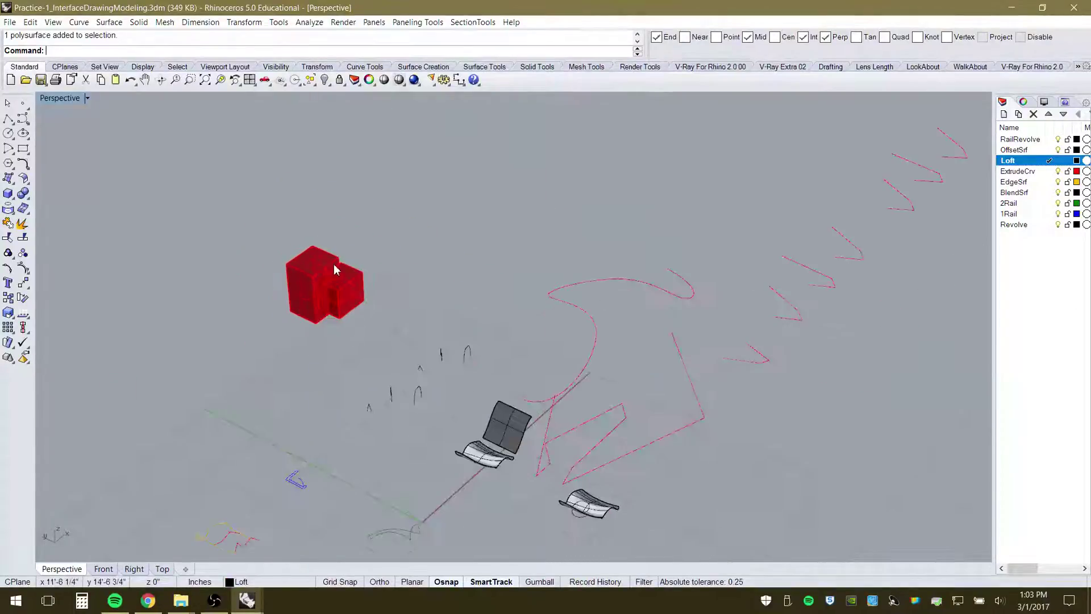
right_drag(476, 323, 357, 367)
scroll(431, 200, up, 5)
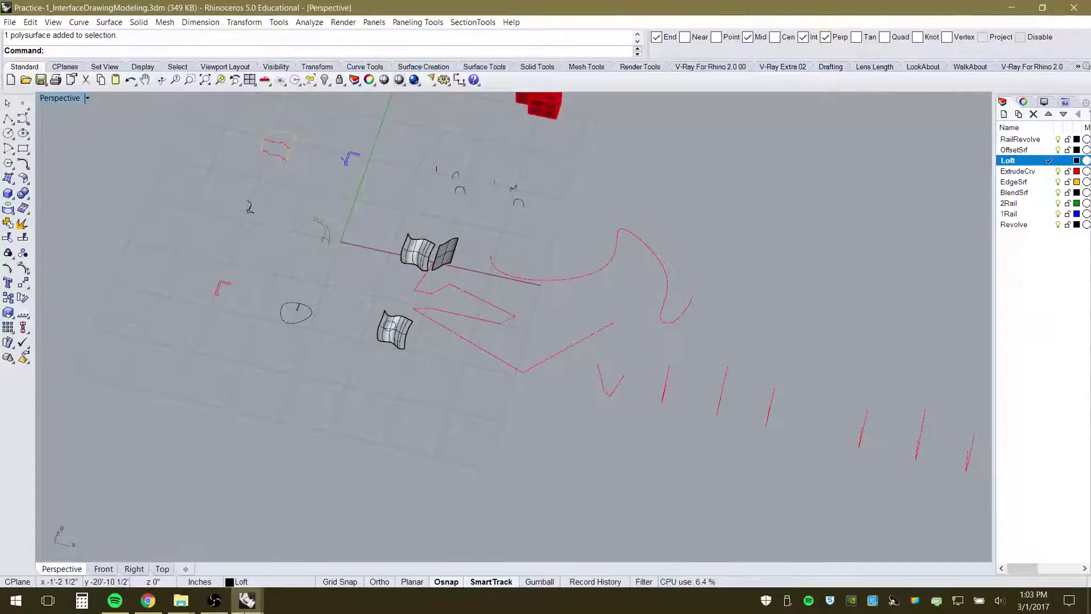
mouse_move(250, 604)
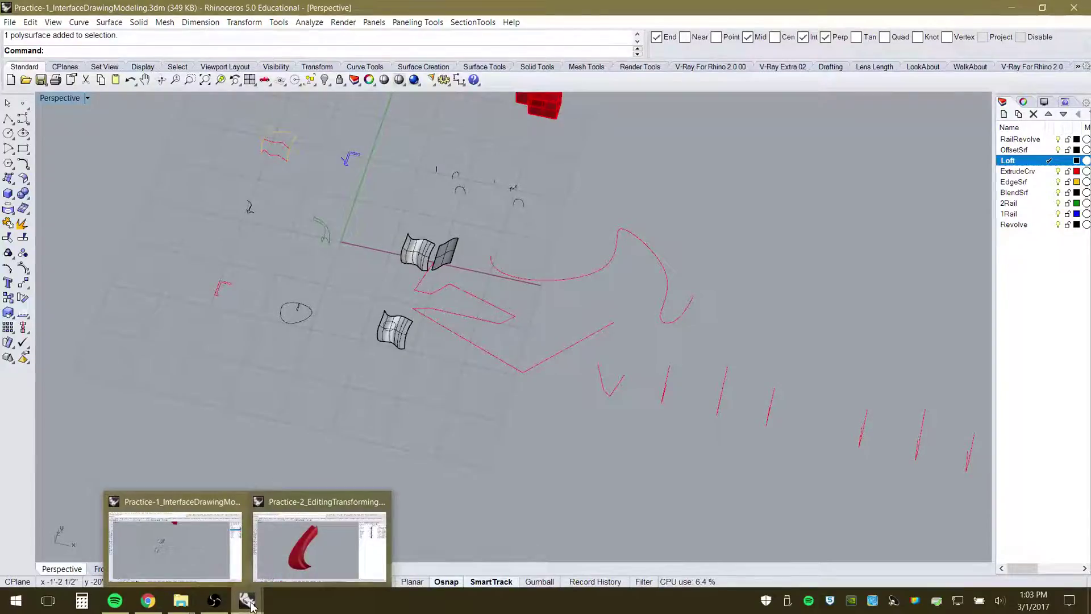
click(320, 561)
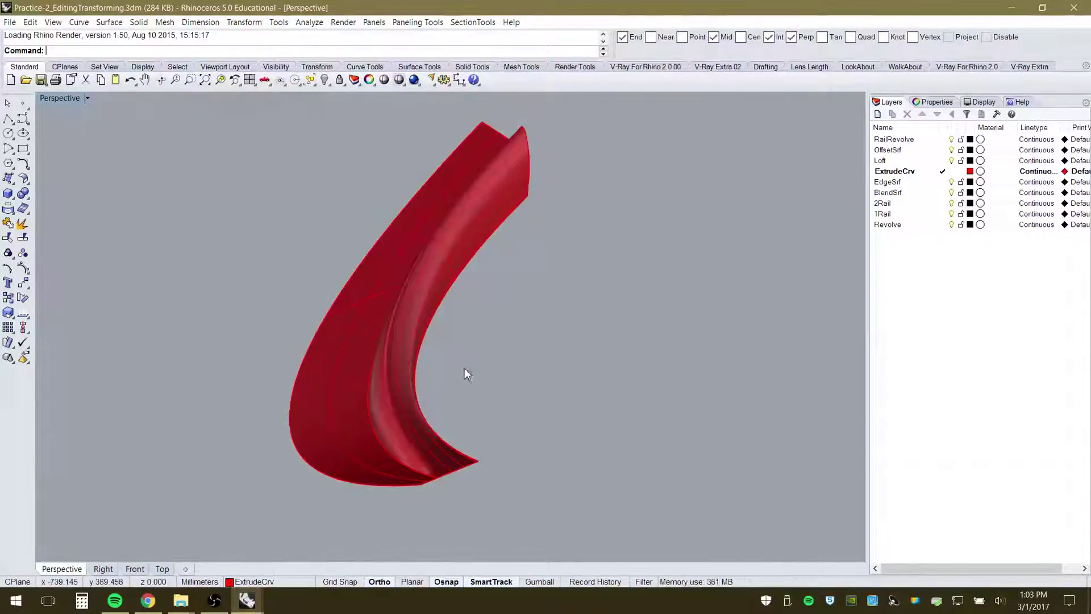
Zoom to the curved red polysurface and examine it from its side in the Perspective view
mouse_move(465, 370)
right_down()
mouse_move(444, 349)
mouse_move(462, 390)
mouse_move(468, 375)
right_up()
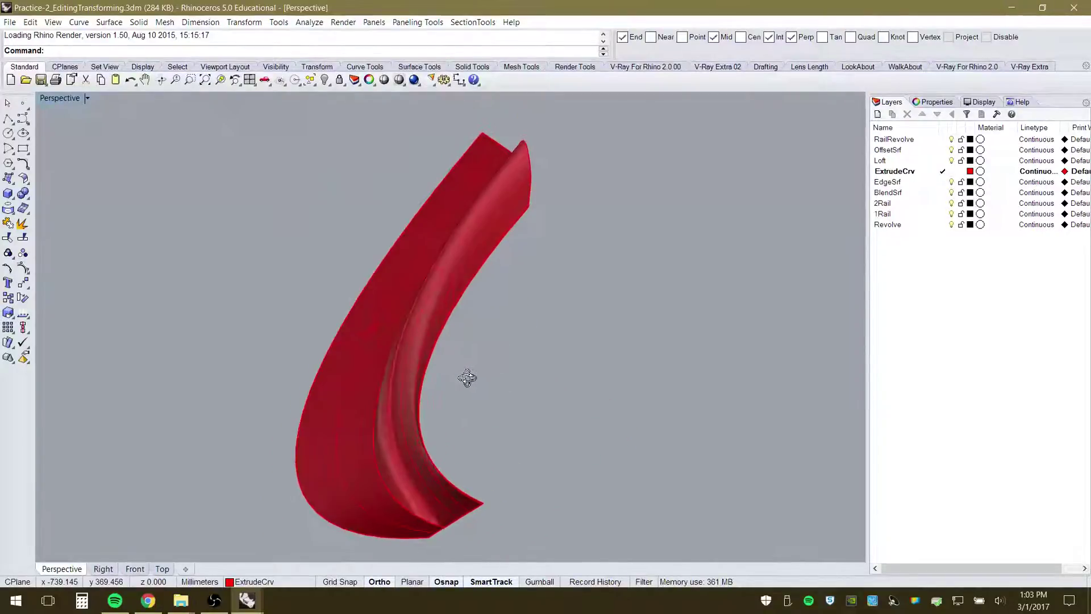
click(426, 326)
scroll(466, 289, down, 5)
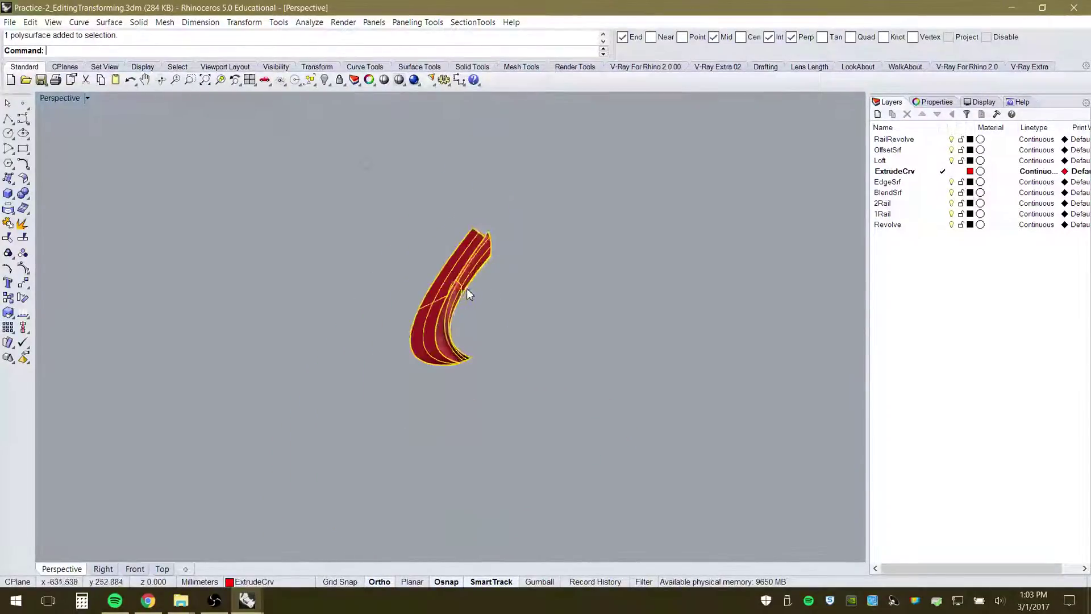
scroll(458, 289, up, 5)
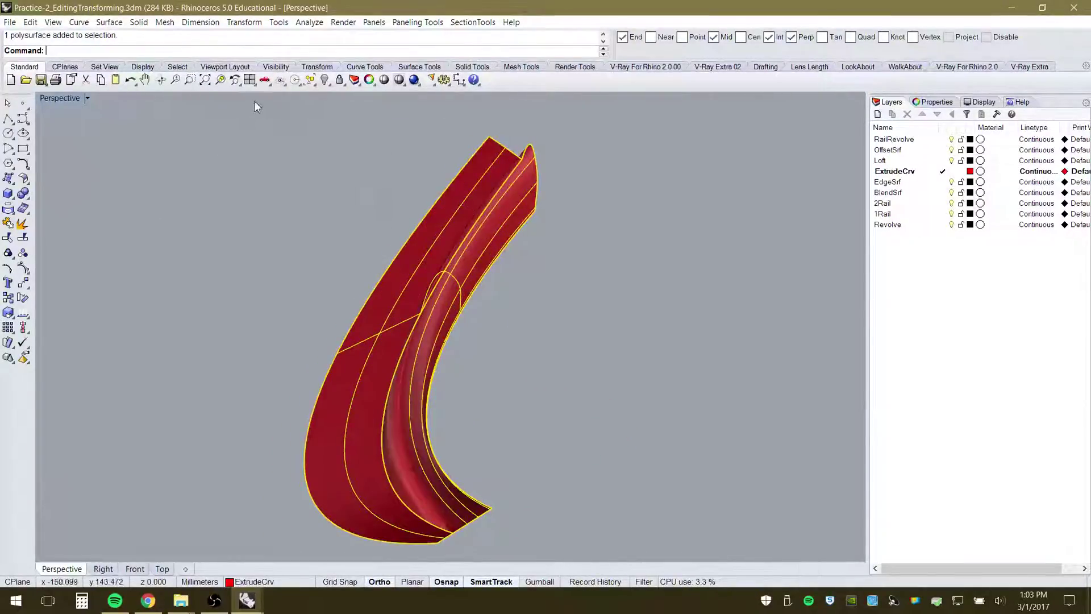
click(221, 80)
right_drag(425, 318, 300, 276)
click(362, 260)
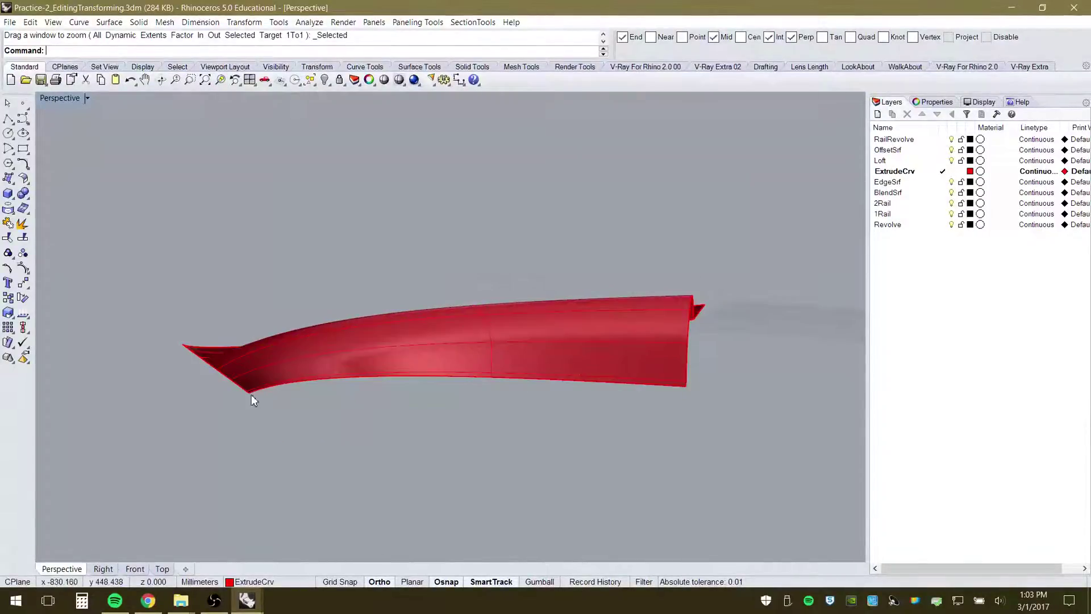
Show the red polysurface enlarged in the Right view, leaving nothing selected
click(101, 570)
scroll(635, 383, down, 8)
scroll(348, 368, up, 8)
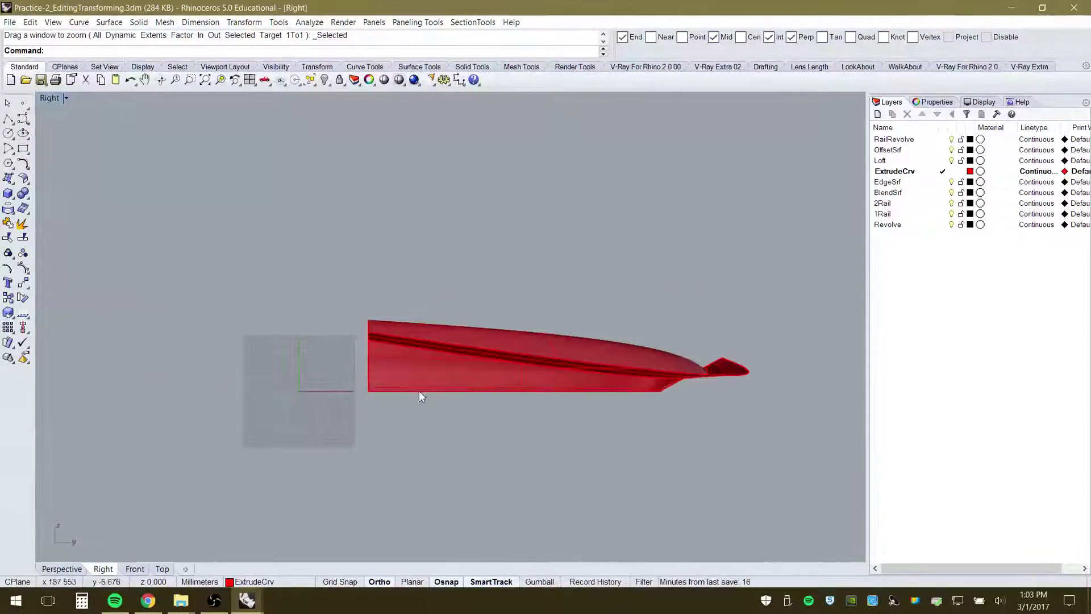
scroll(702, 391, up, 2)
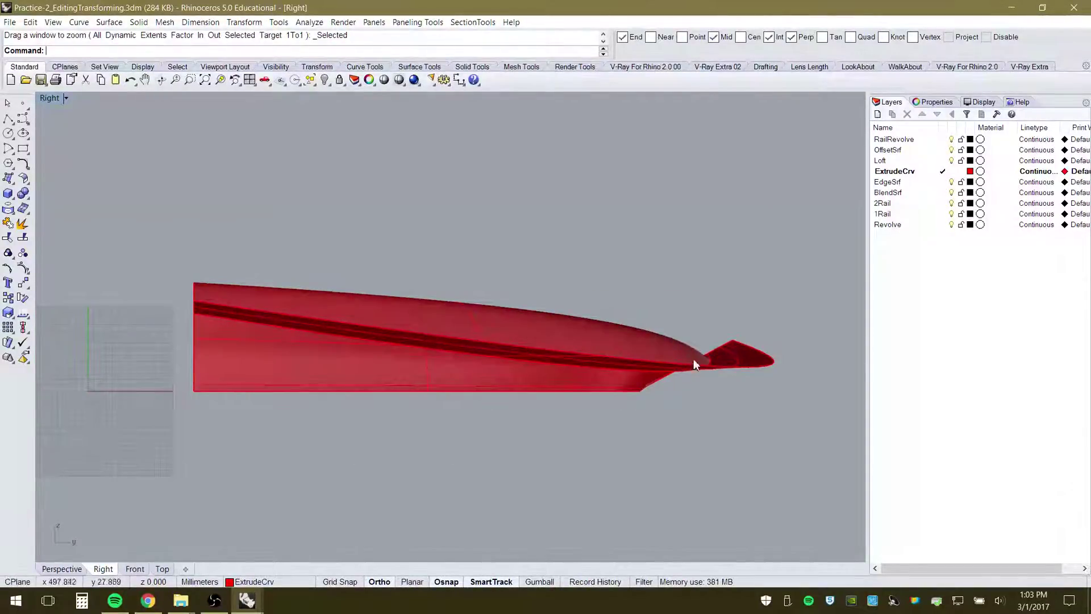
scroll(603, 349, up, 1)
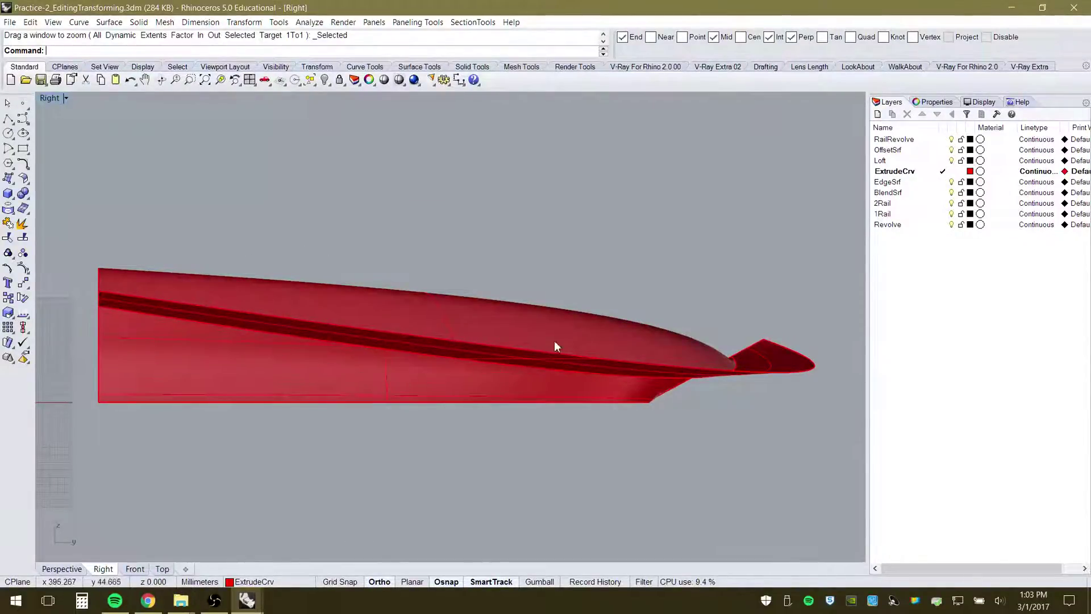
click(616, 327)
click(646, 271)
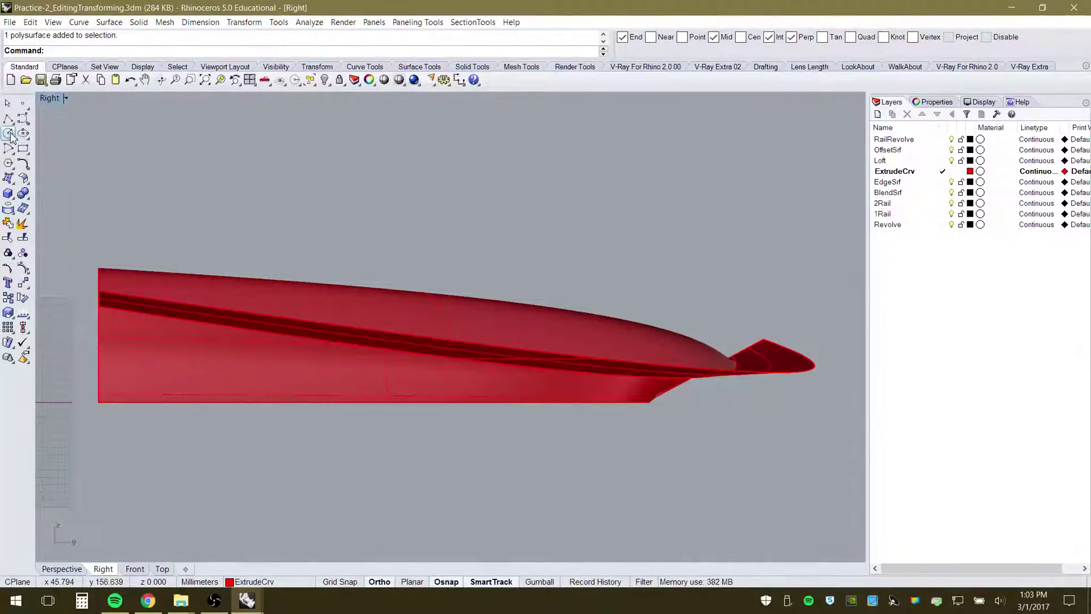
With object snaps disabled, draw an open degree-3 control-point curve in the Right view, running from above the red polysurface along its length and looping back above it
click(22, 119)
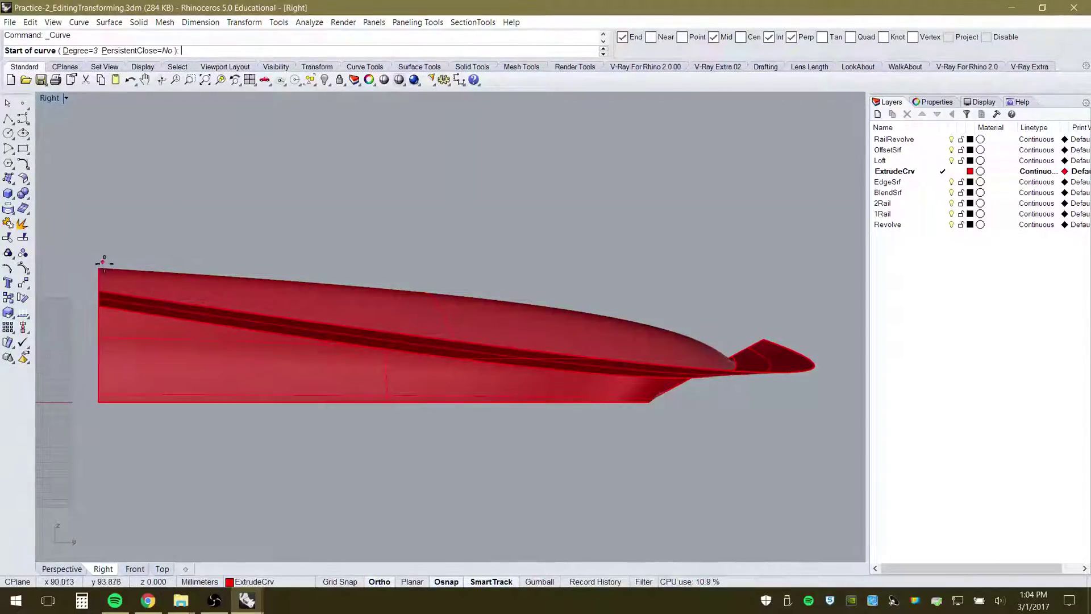
click(987, 37)
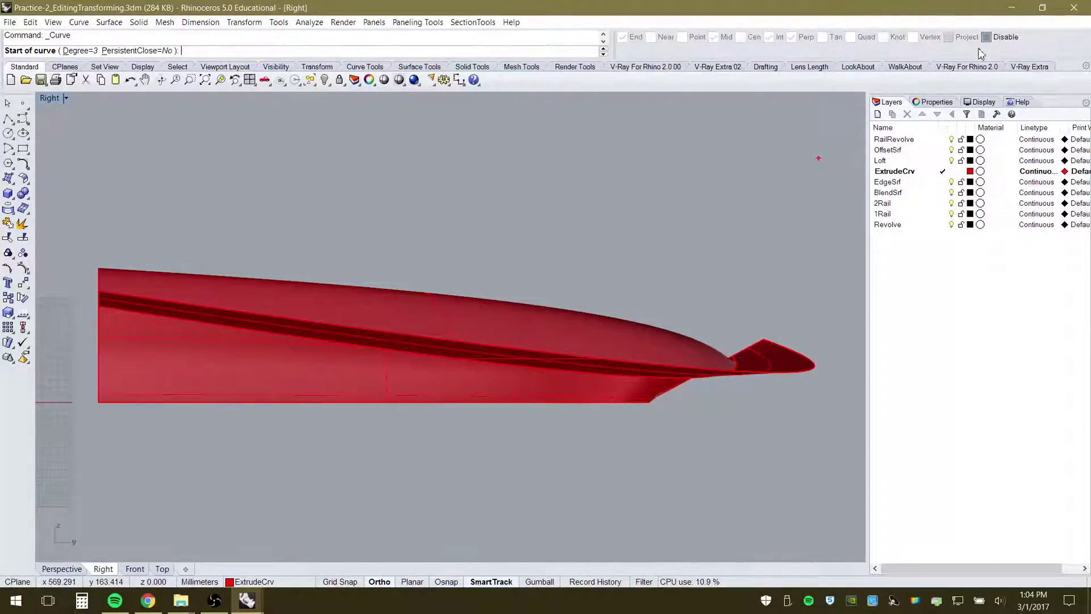
click(180, 243)
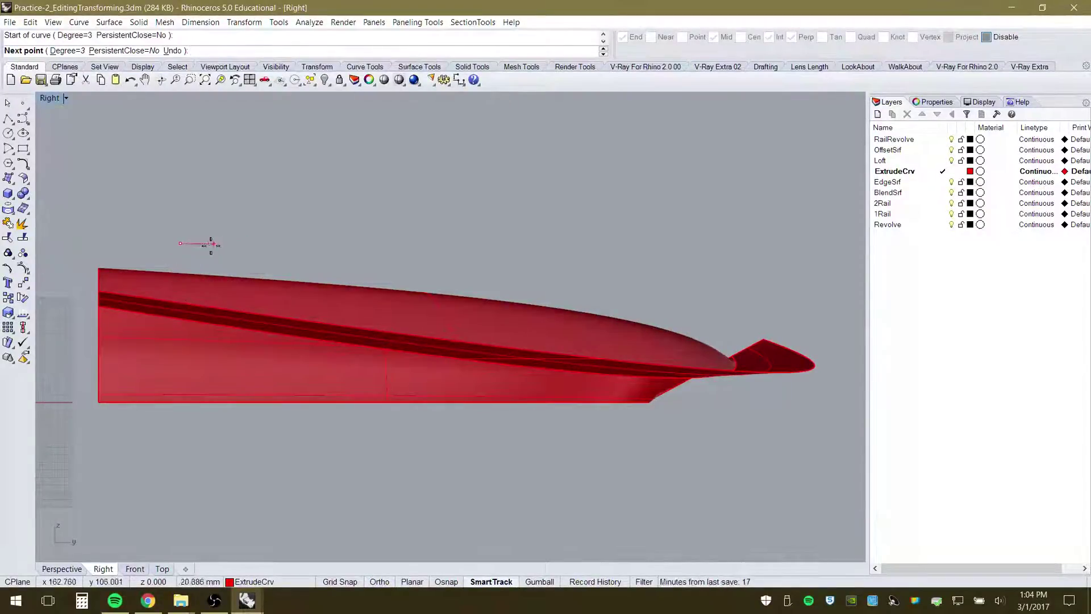
key(F8)
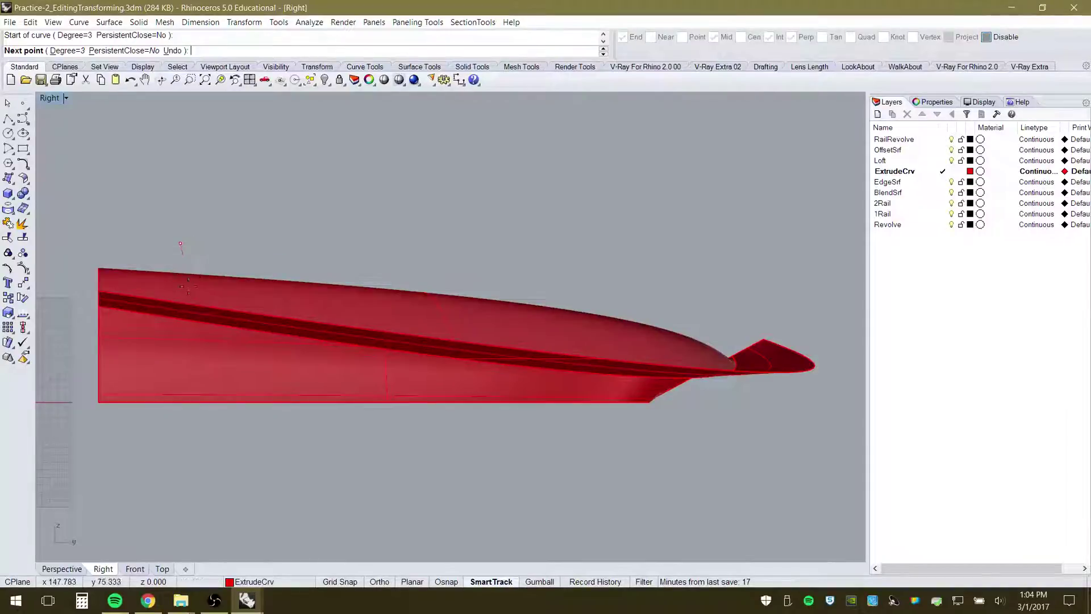
click(207, 326)
click(249, 351)
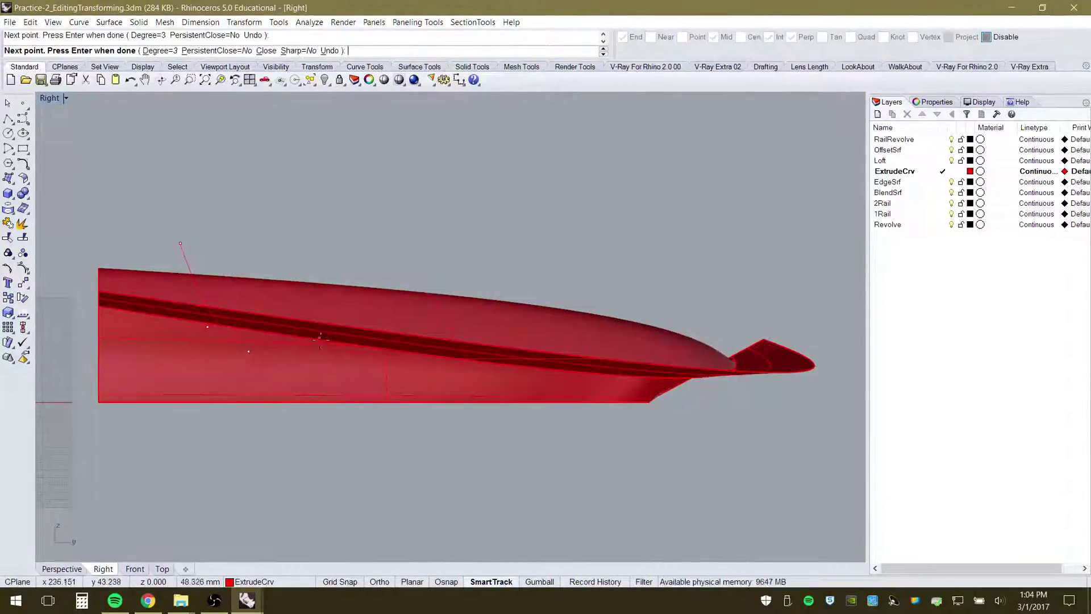
click(321, 337)
click(404, 339)
click(445, 375)
click(565, 376)
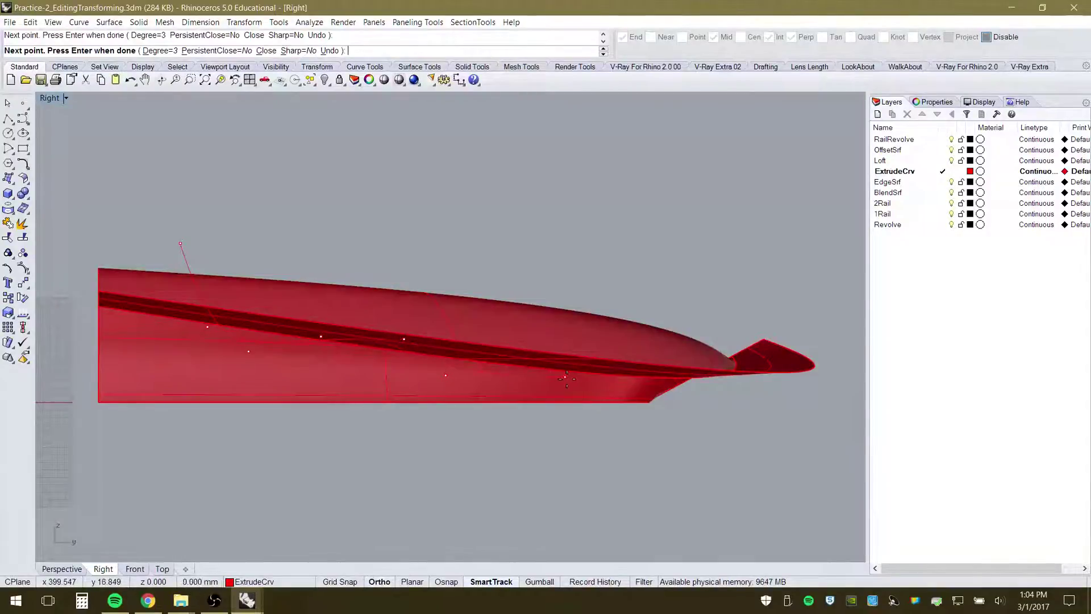
click(599, 357)
click(645, 352)
click(581, 331)
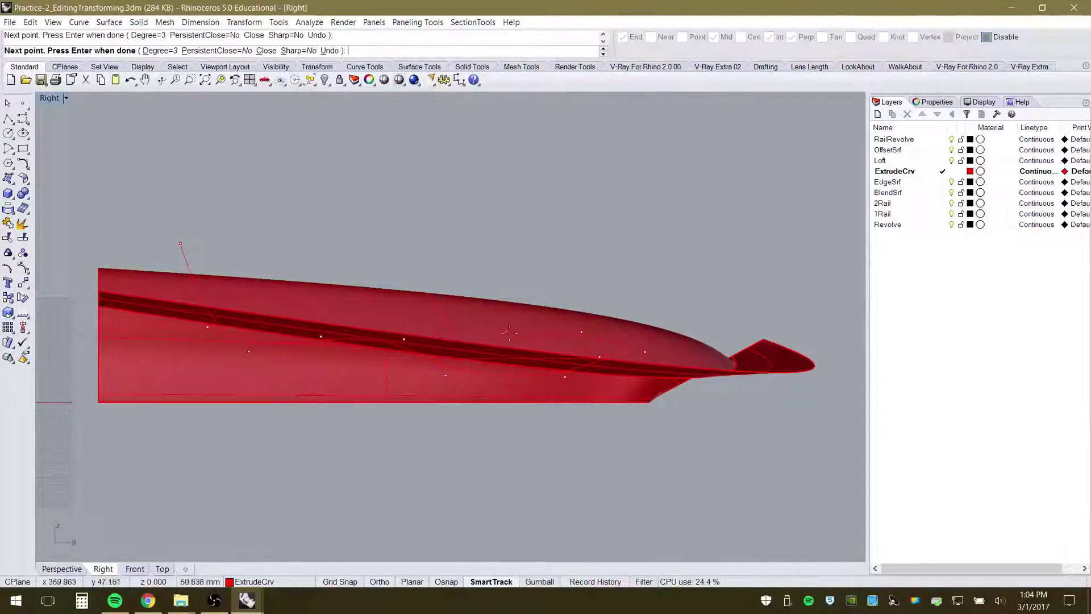
click(489, 343)
click(434, 320)
click(364, 305)
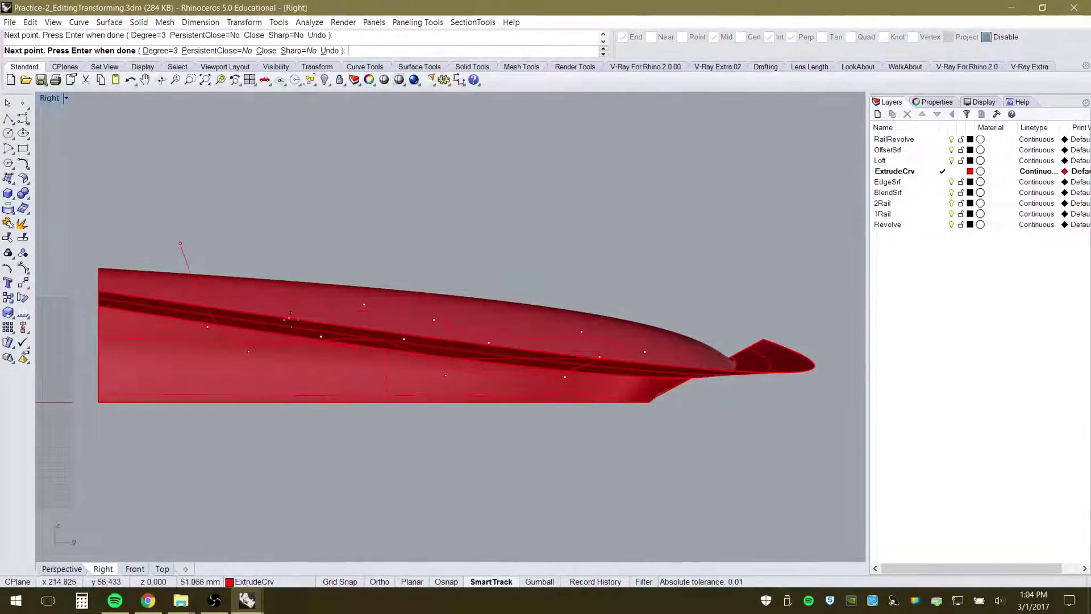
click(290, 318)
click(258, 297)
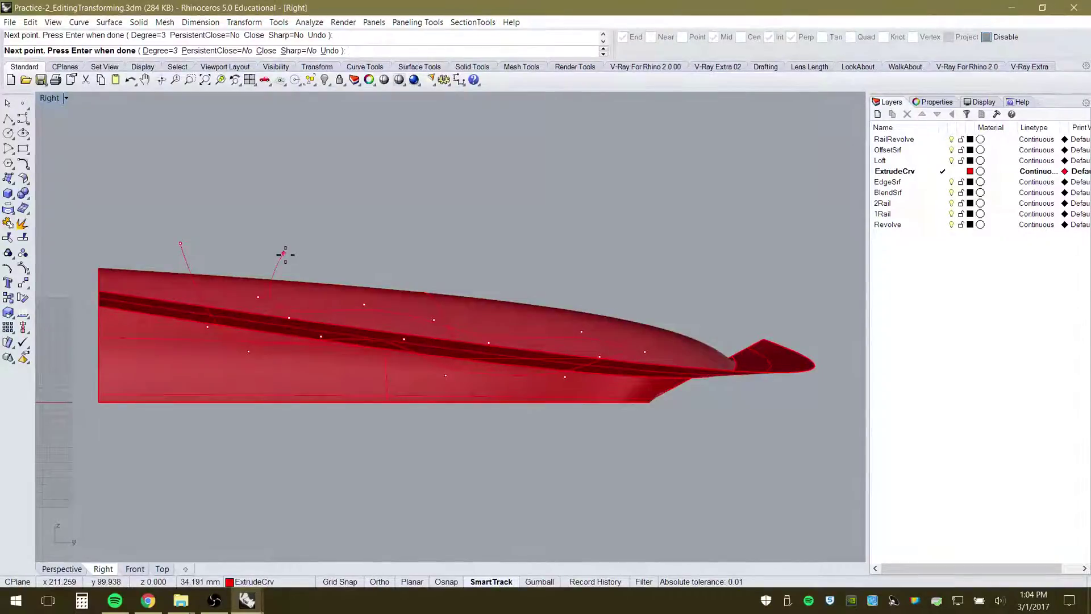
key(Return)
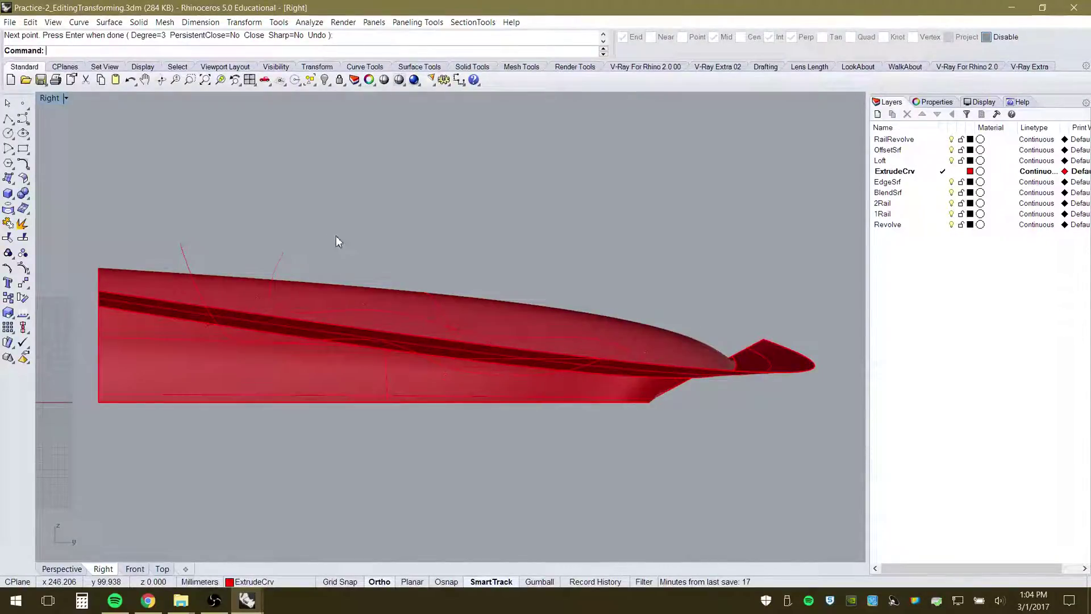
Select the new curve and examine its position relative to the red polysurface in the Perspective view
click(284, 256)
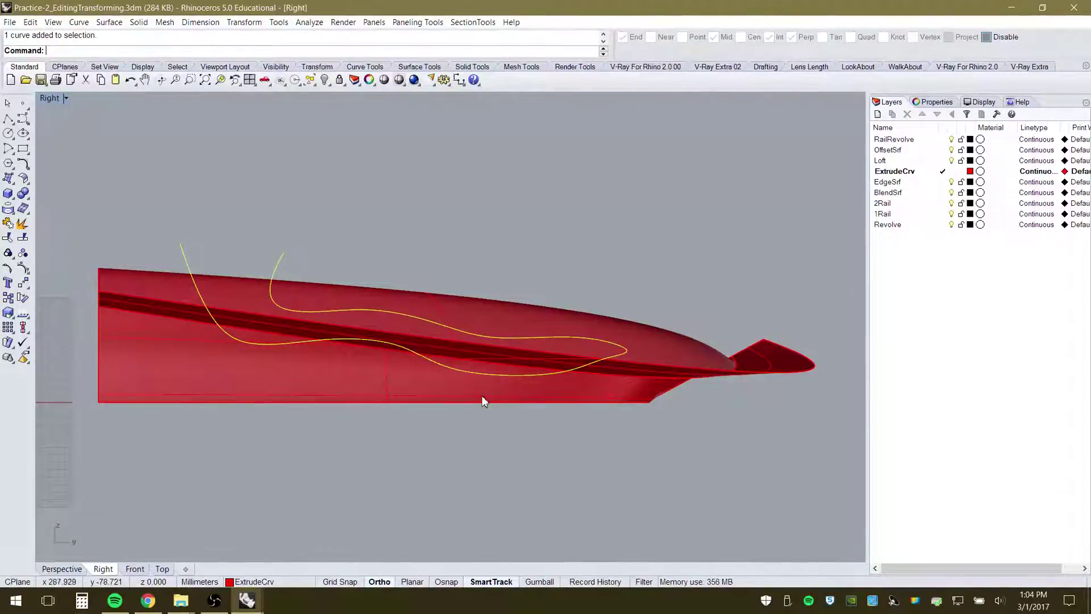
click(68, 571)
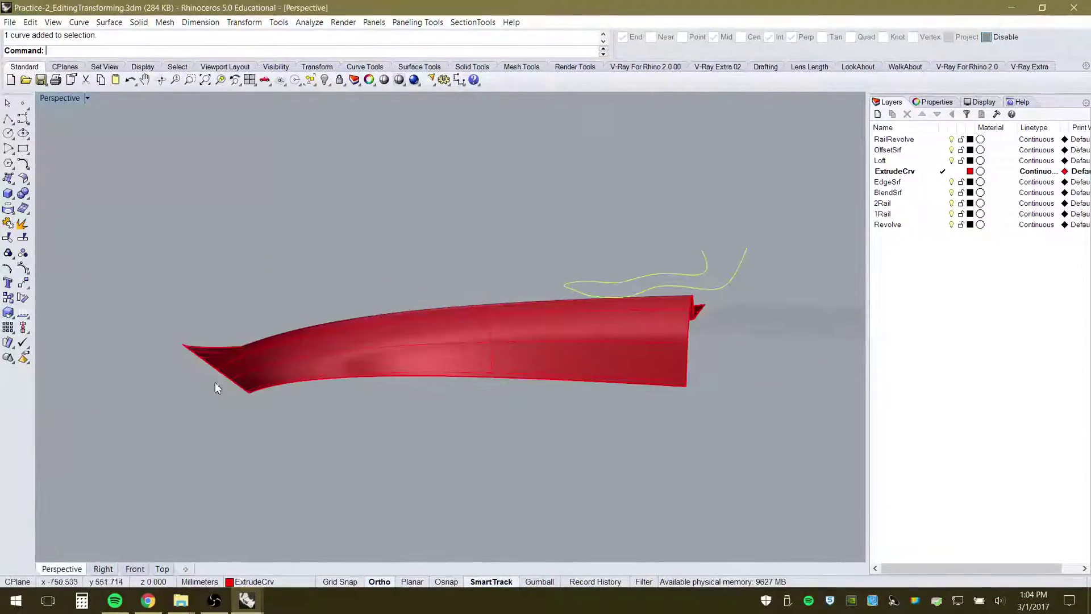
scroll(270, 346, down, 5)
right_drag(385, 376, 431, 403)
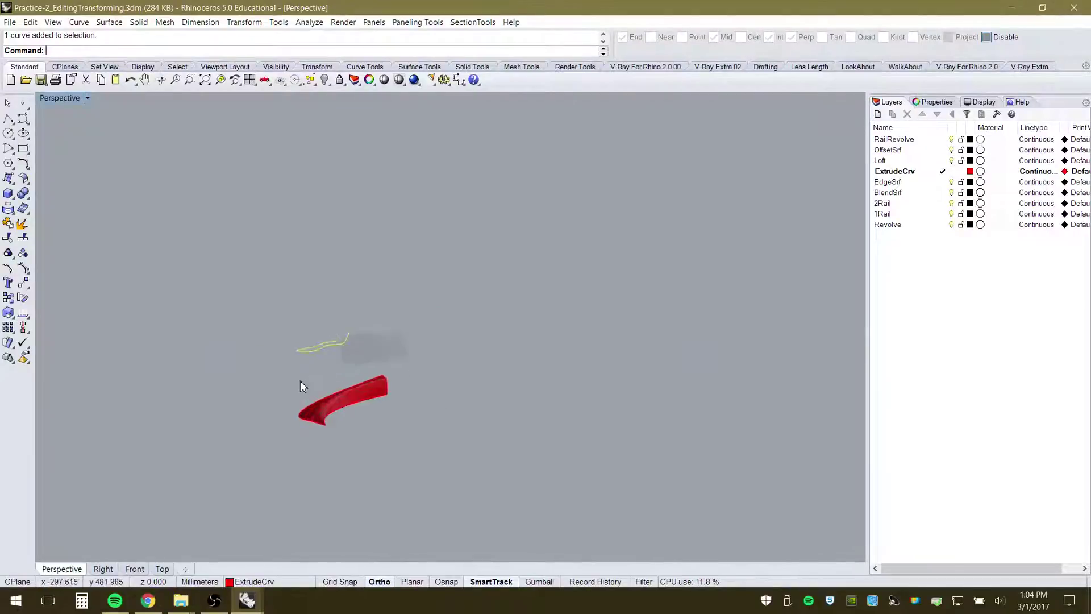
Examine how the selected freeform curve lies relative to the red polysurface in the Perspective, Front and Right views
scroll(300, 380, up, 3)
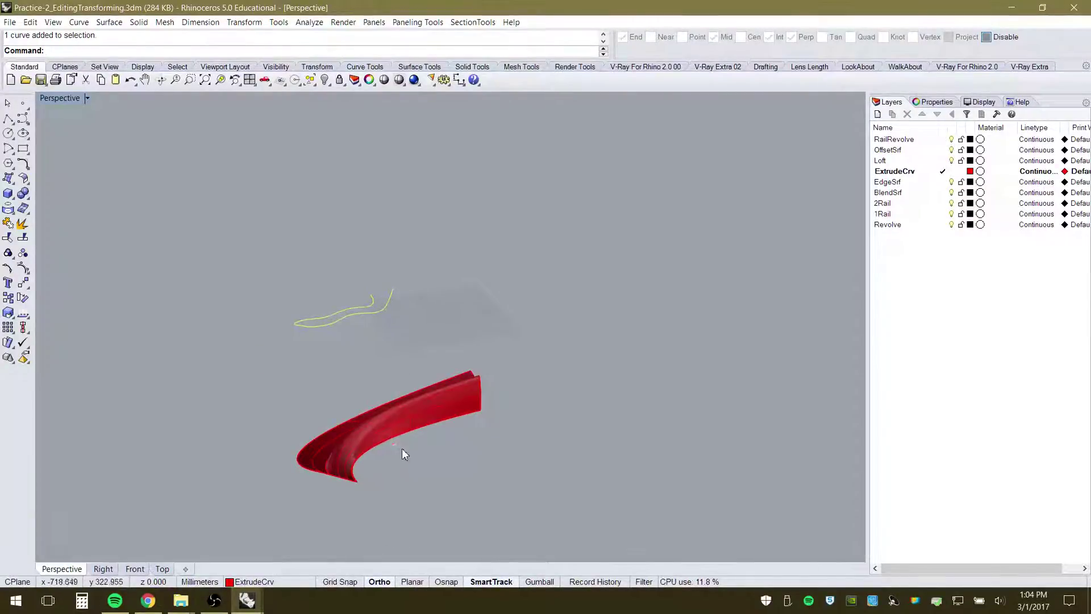
mouse_move(401, 448)
right_down()
mouse_move(382, 394)
mouse_move(383, 442)
right_up()
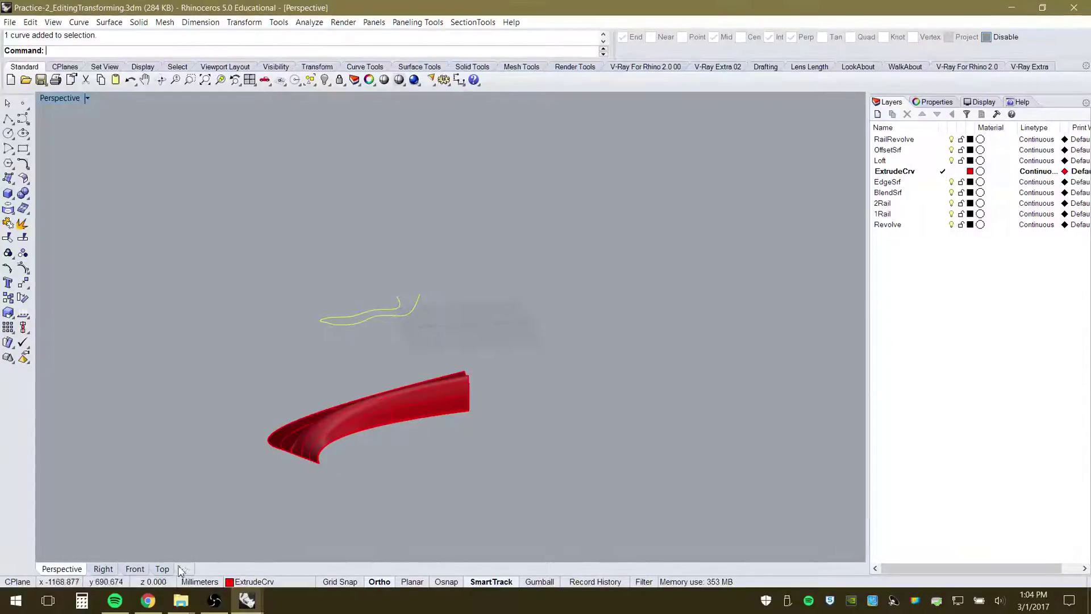
click(135, 570)
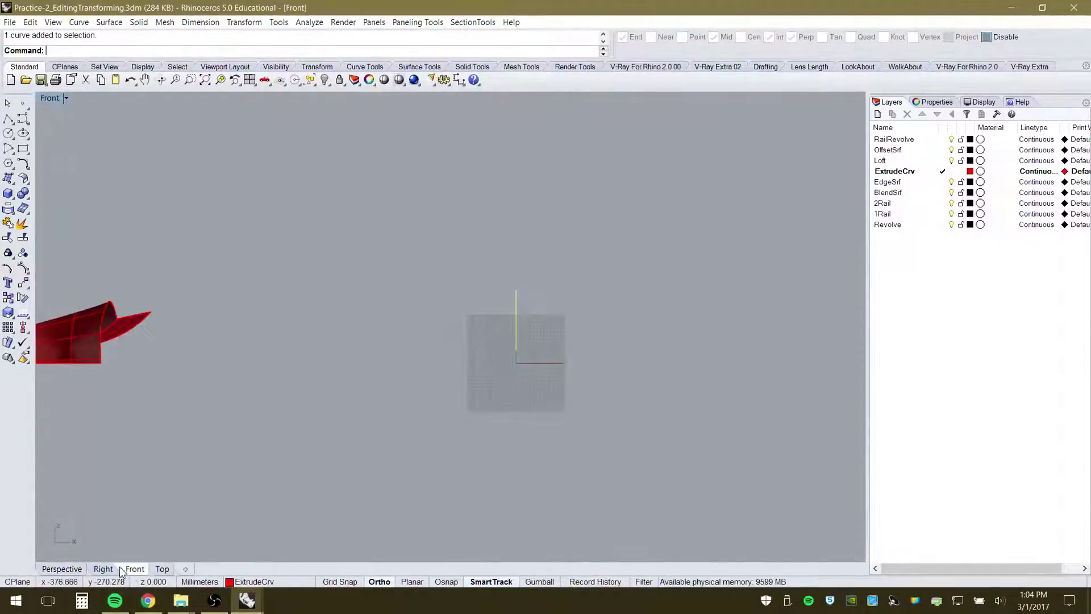
click(108, 569)
scroll(374, 353, down, 4)
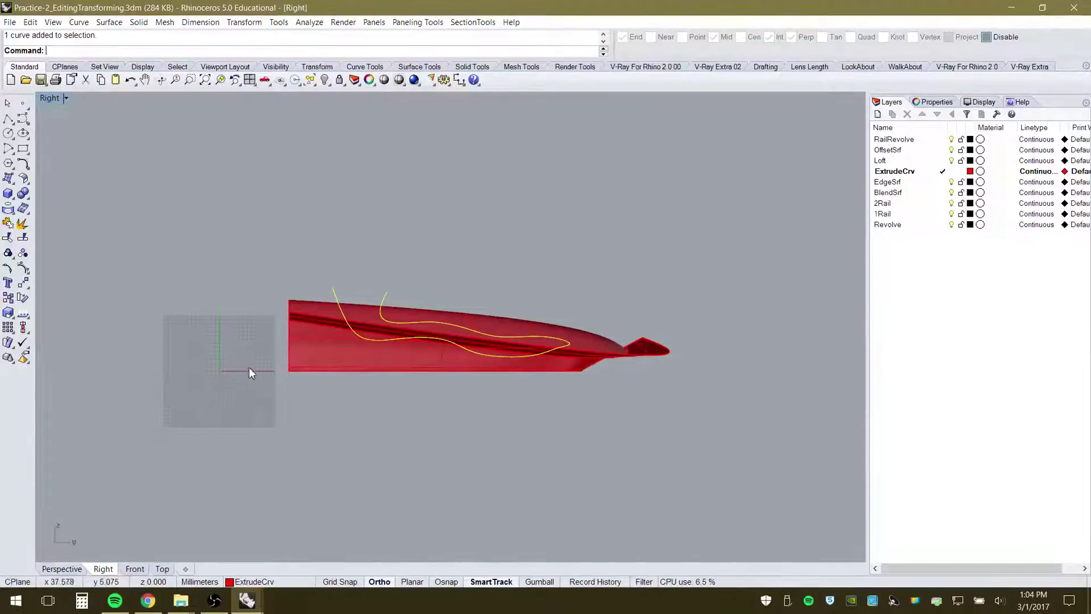
click(62, 569)
right_drag(485, 335, 370, 405)
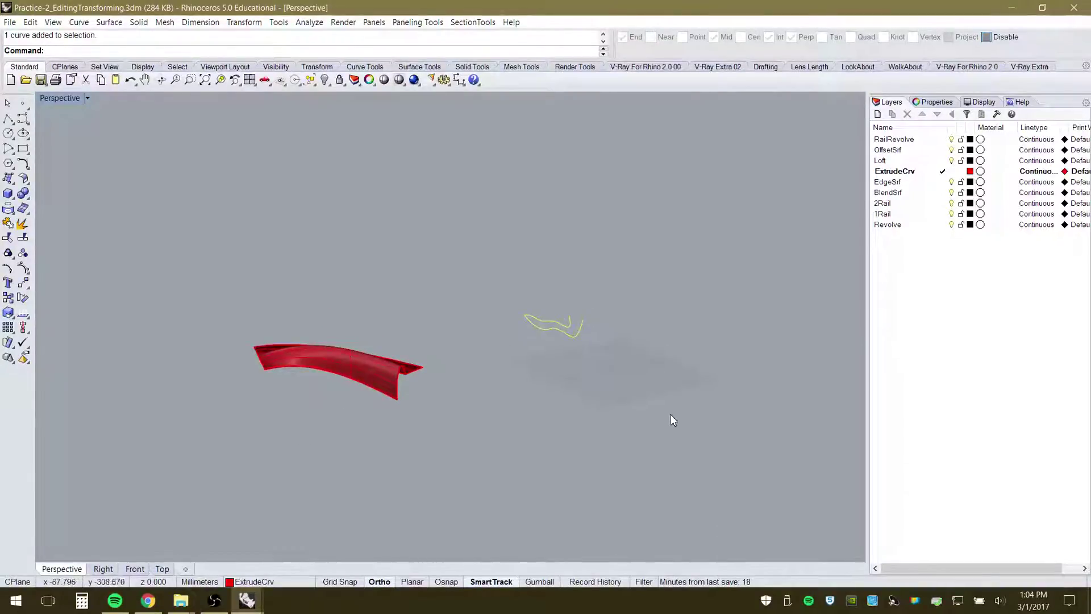
right_drag(672, 420, 623, 450)
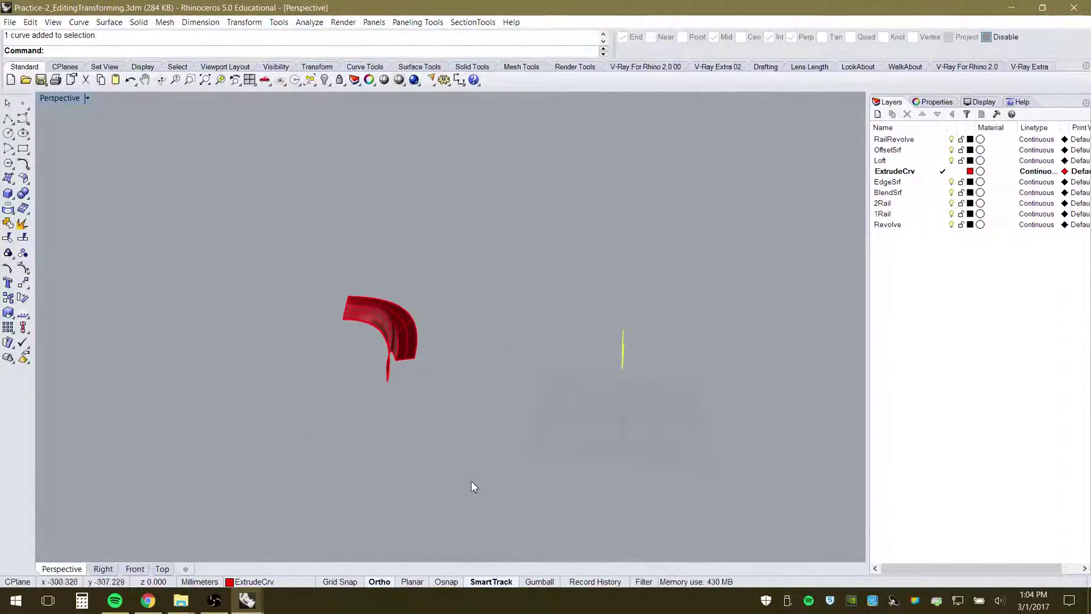
right_drag(472, 483, 604, 462)
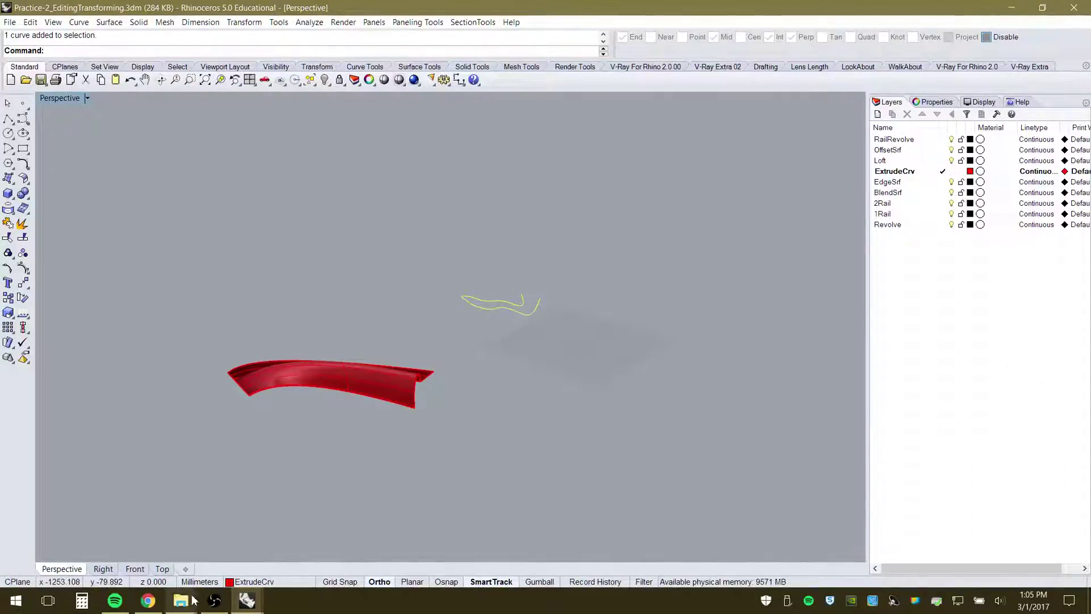
In the Right view, trim away the part of the red polysurface enclosed by the freeform curve, using the curve as cutting object
click(103, 569)
click(541, 234)
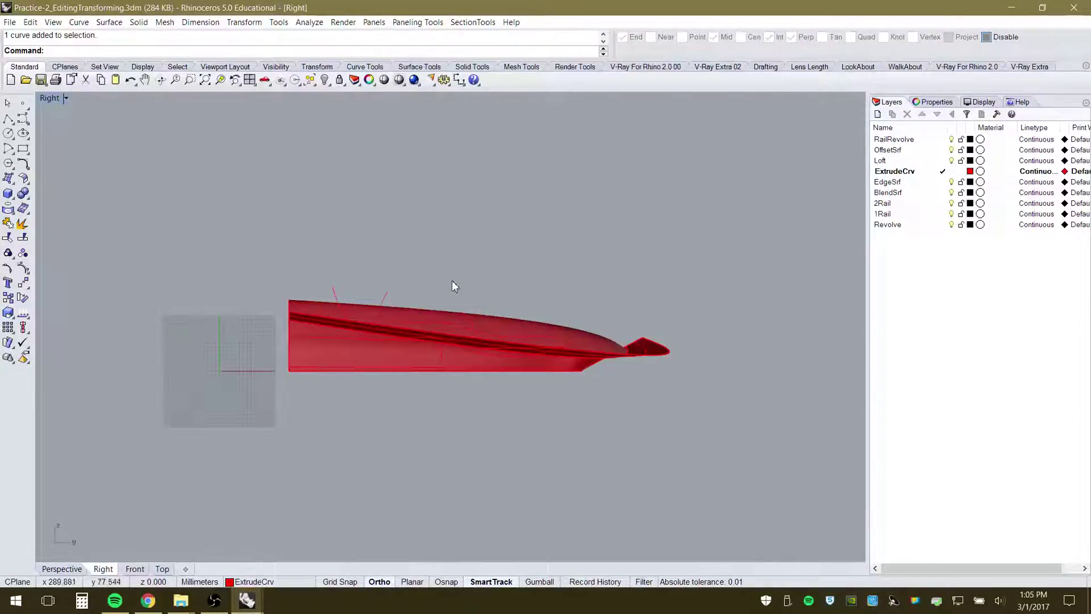
scroll(469, 328, up, 2)
scroll(635, 299, up, 1)
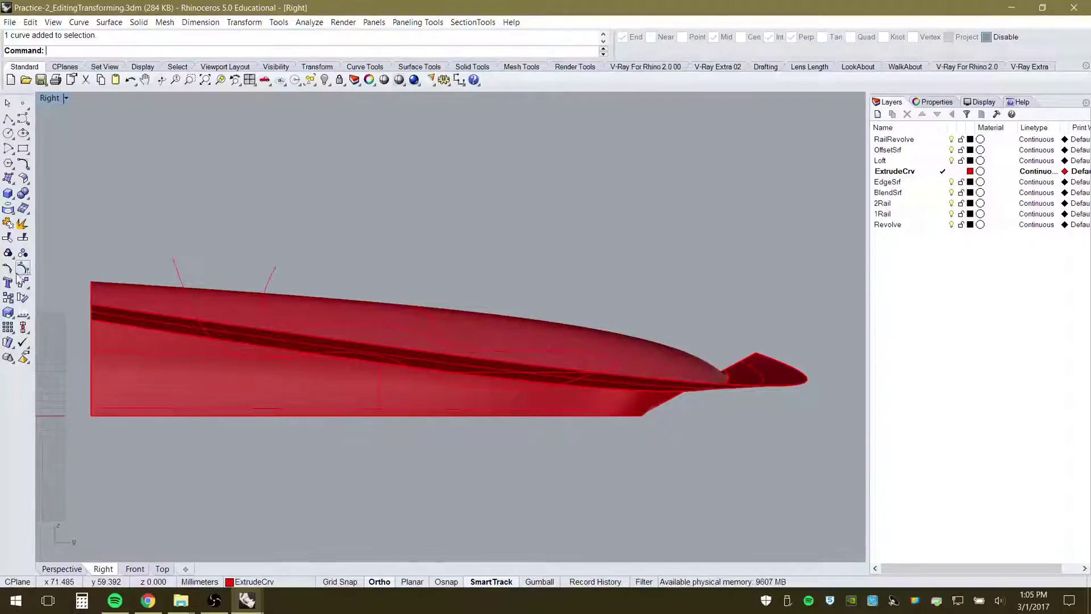
click(9, 239)
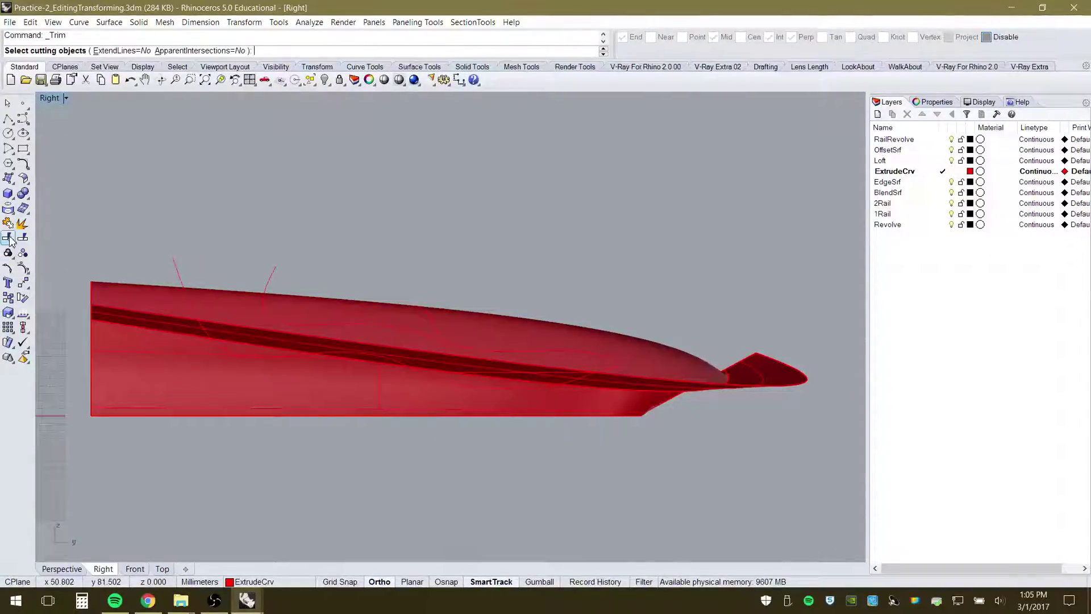
click(182, 279)
key(Return)
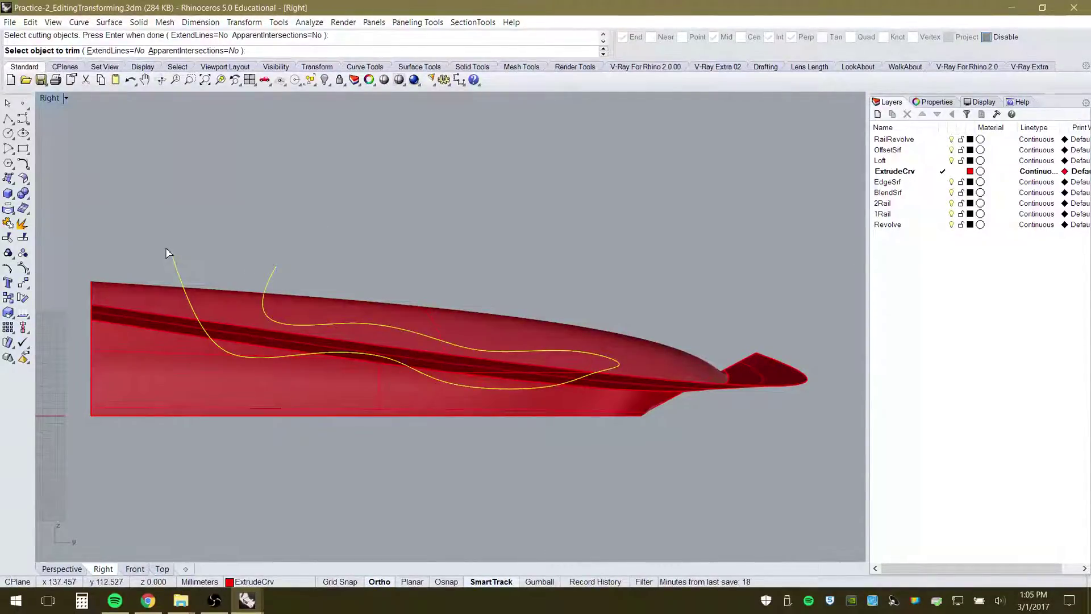
click(221, 310)
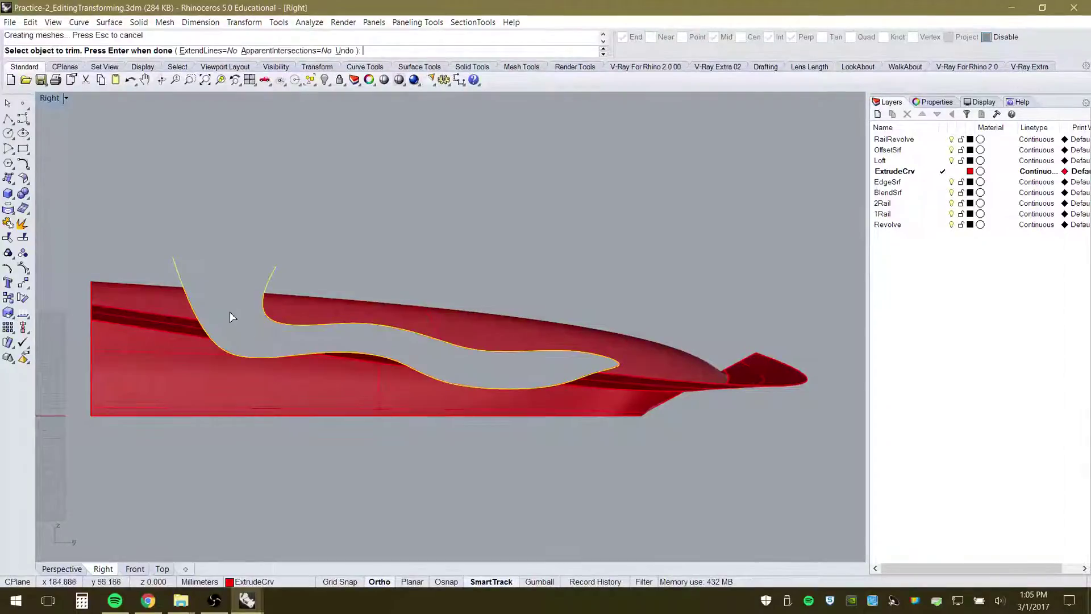
key(Return)
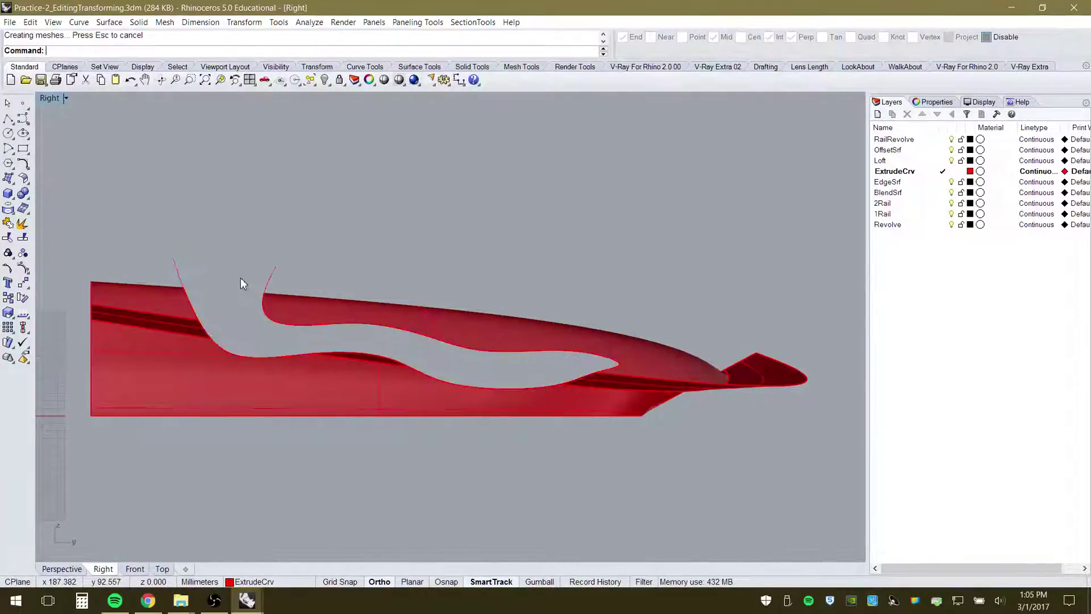
Examine the trimmed opening from several angles in the Perspective view and compare it with the Right view
click(66, 571)
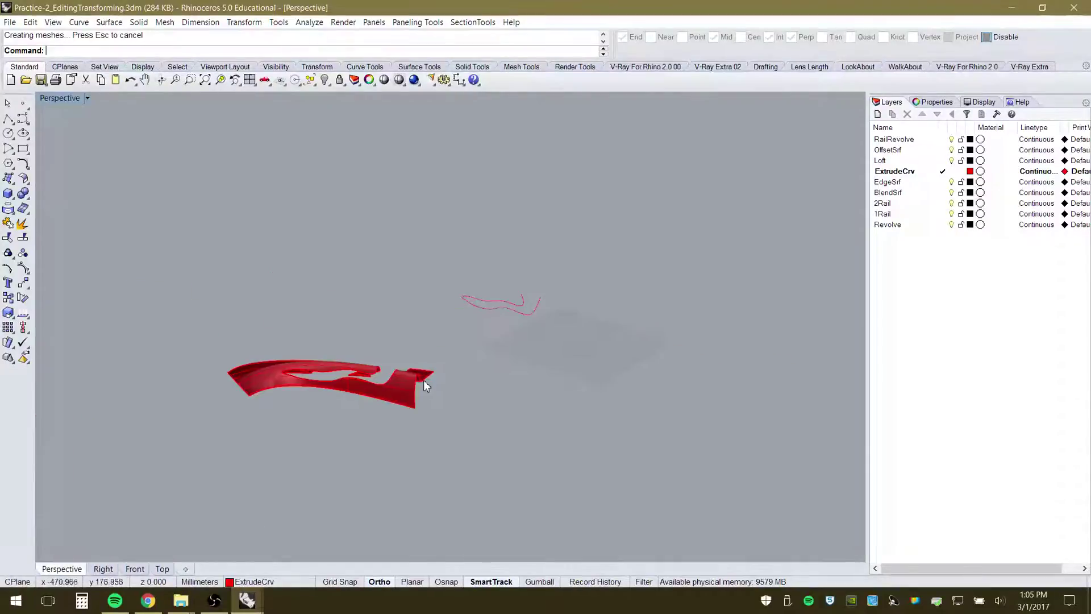
right_drag(424, 380, 453, 382)
scroll(370, 388, up, 8)
scroll(301, 414, down, 5)
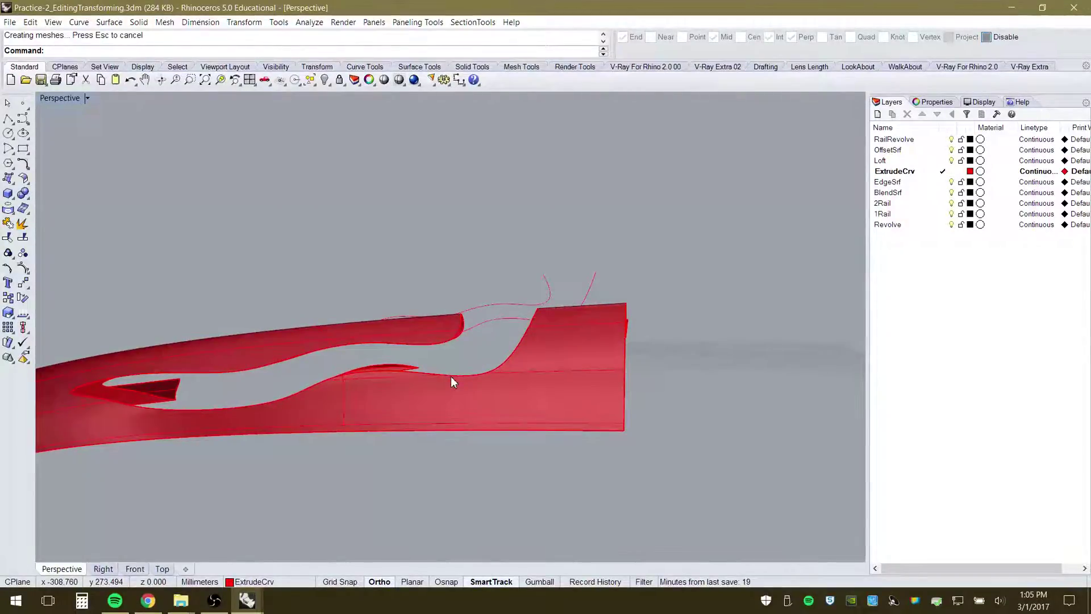
right_drag(435, 397, 415, 456)
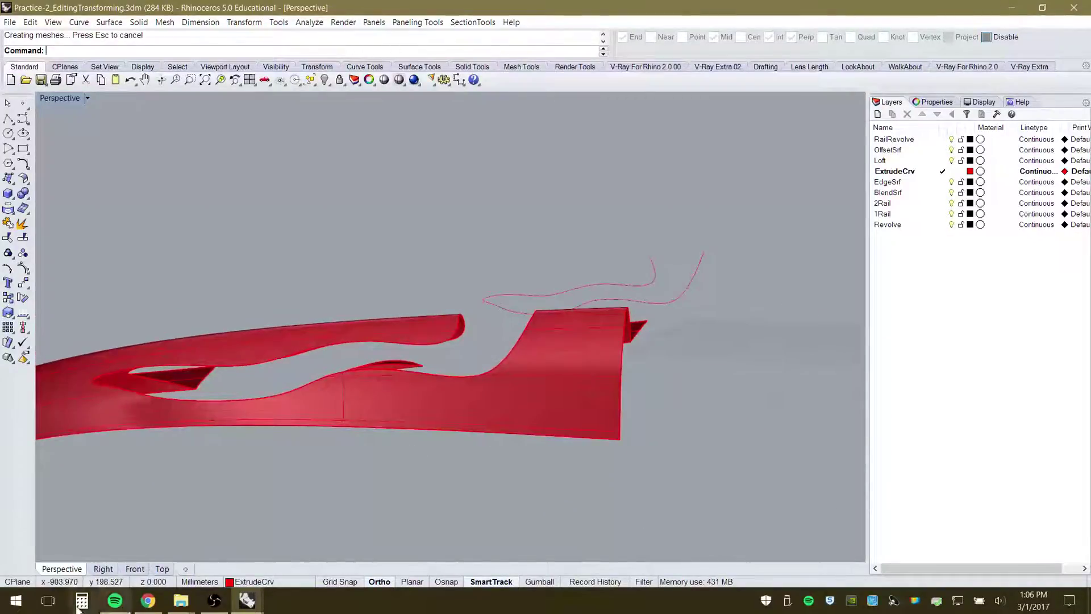
click(102, 568)
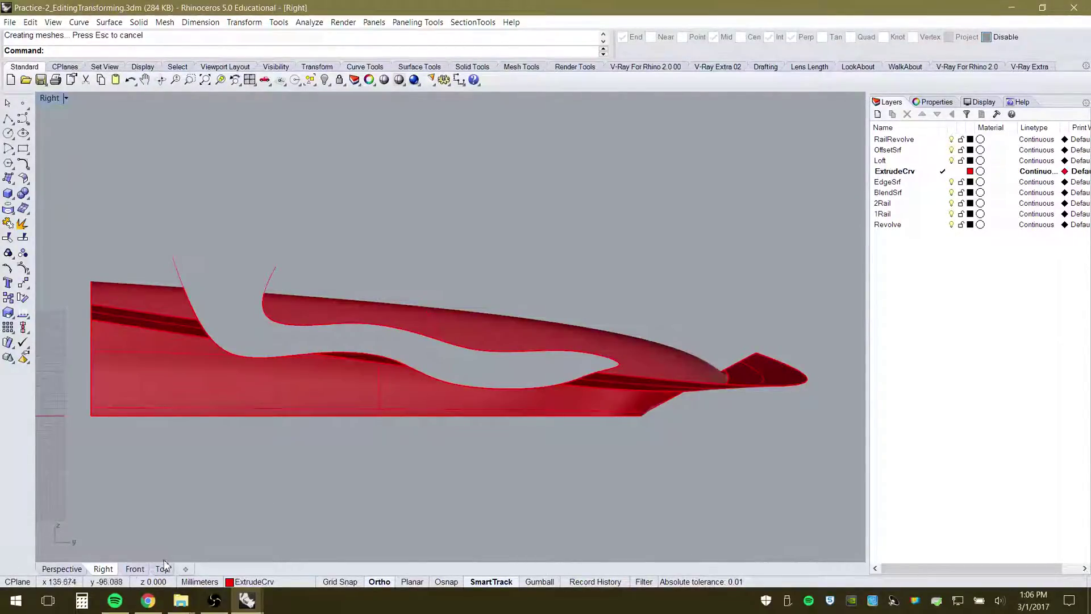
click(63, 568)
right_drag(492, 330, 552, 404)
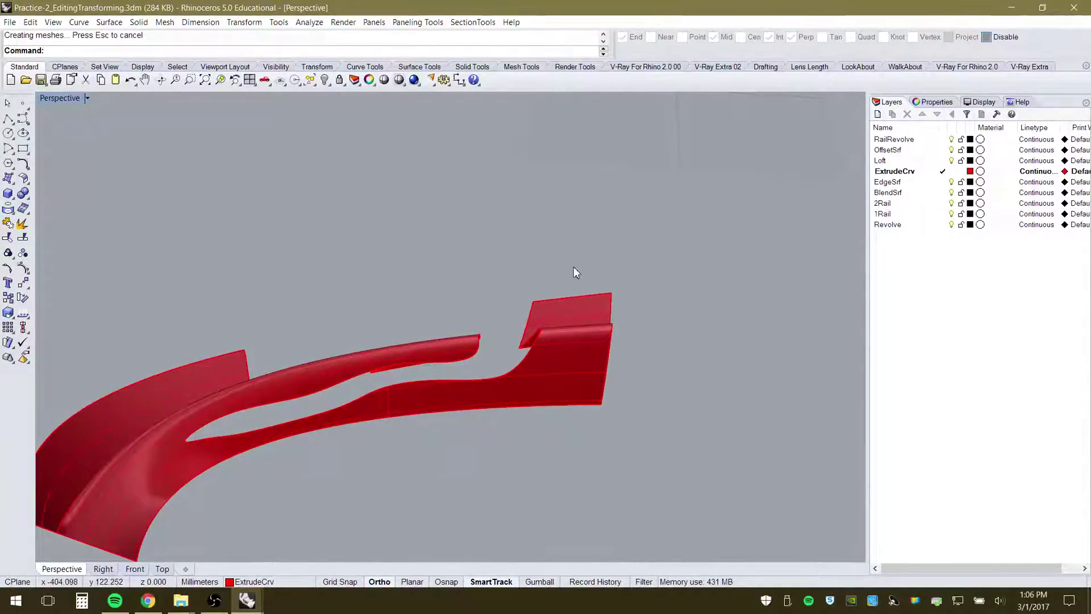
Undo the trim of the red polysurface
click(23, 149)
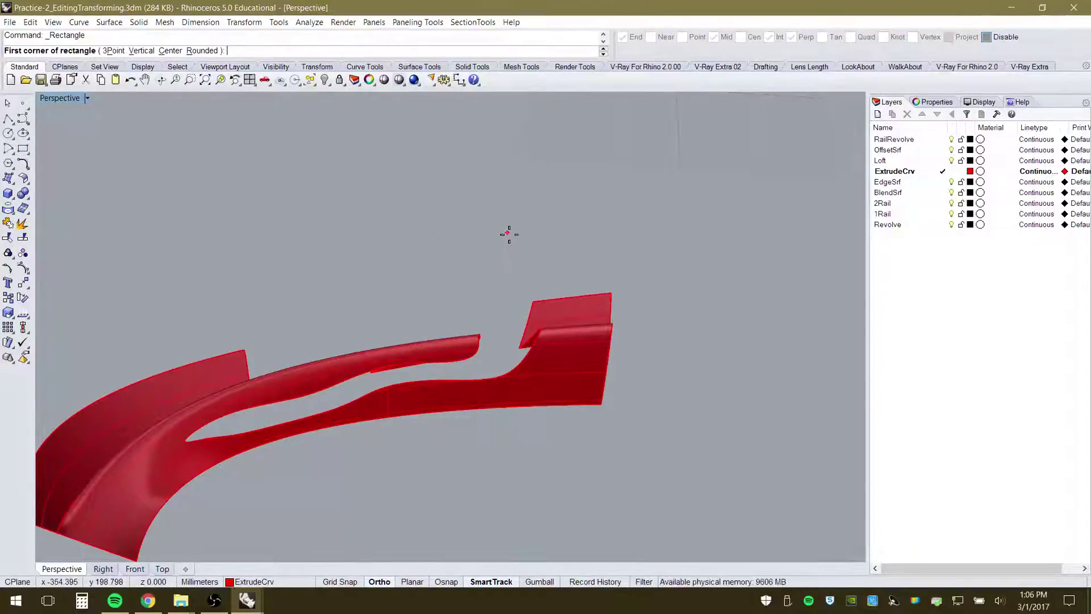
key(Escape)
key(ctrl+z)
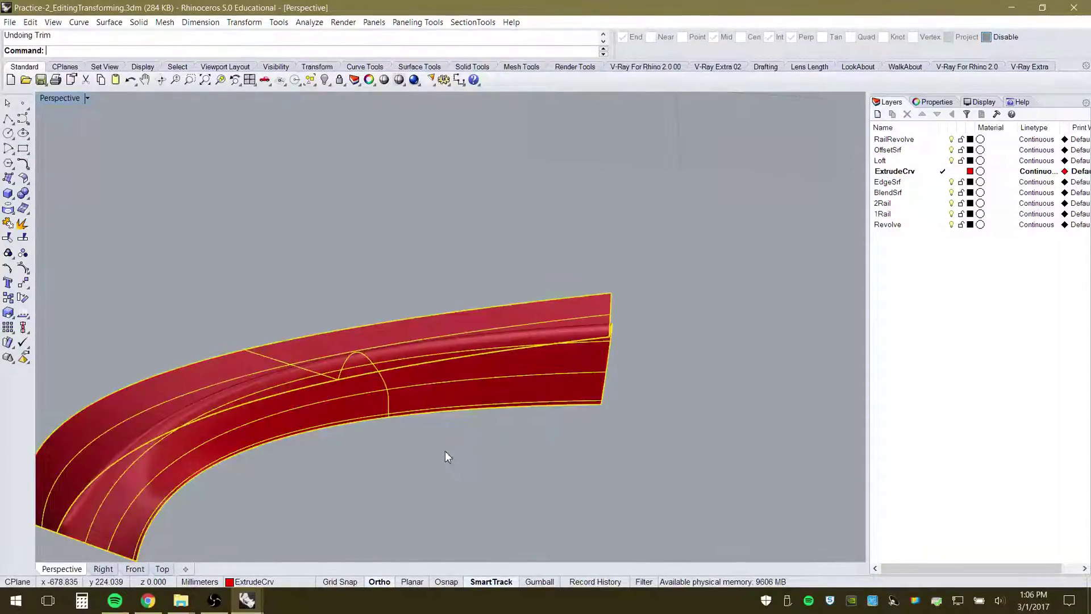
In the Right view, split the red polysurface using the freeform curve as the cutting object
click(104, 569)
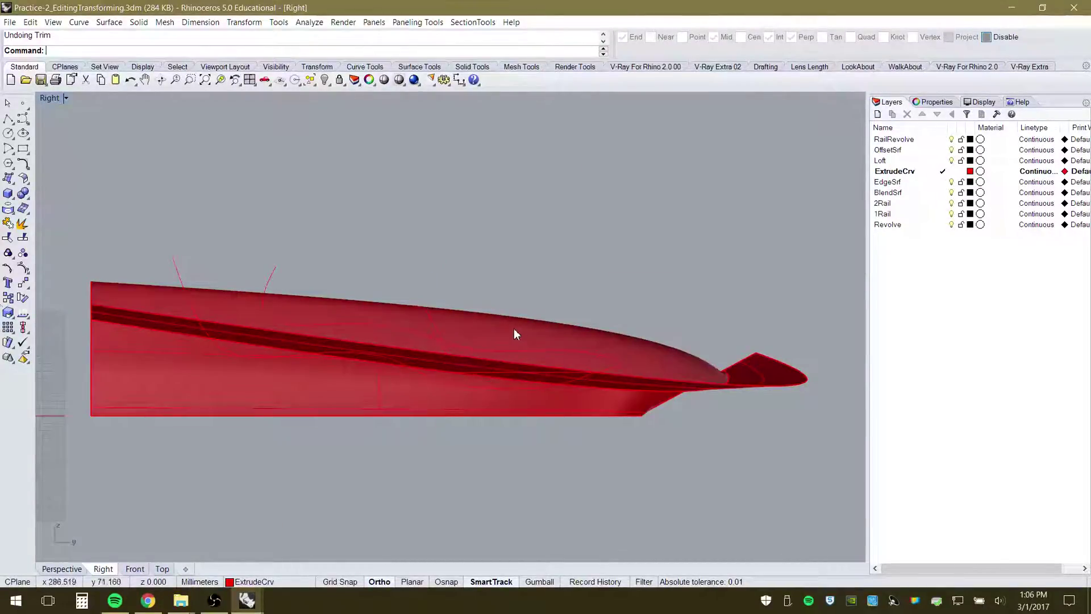
click(23, 238)
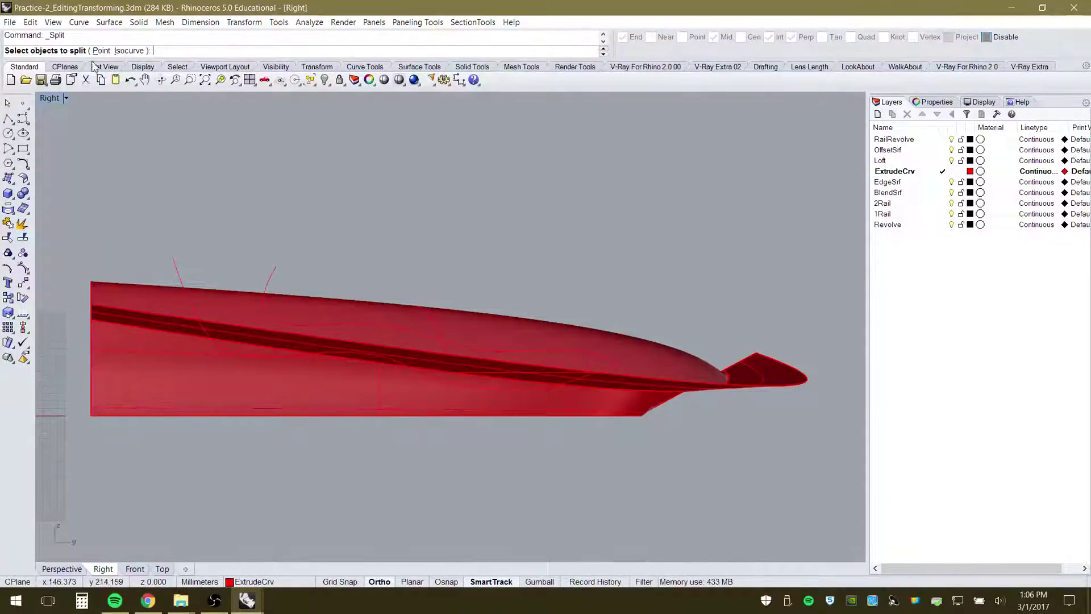
click(558, 340)
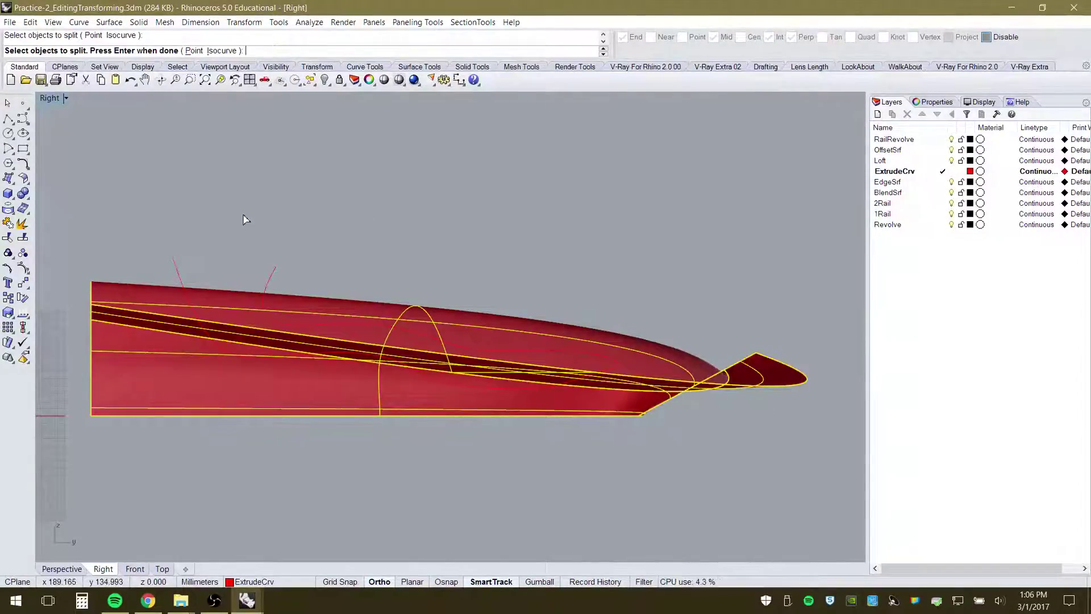
key(Return)
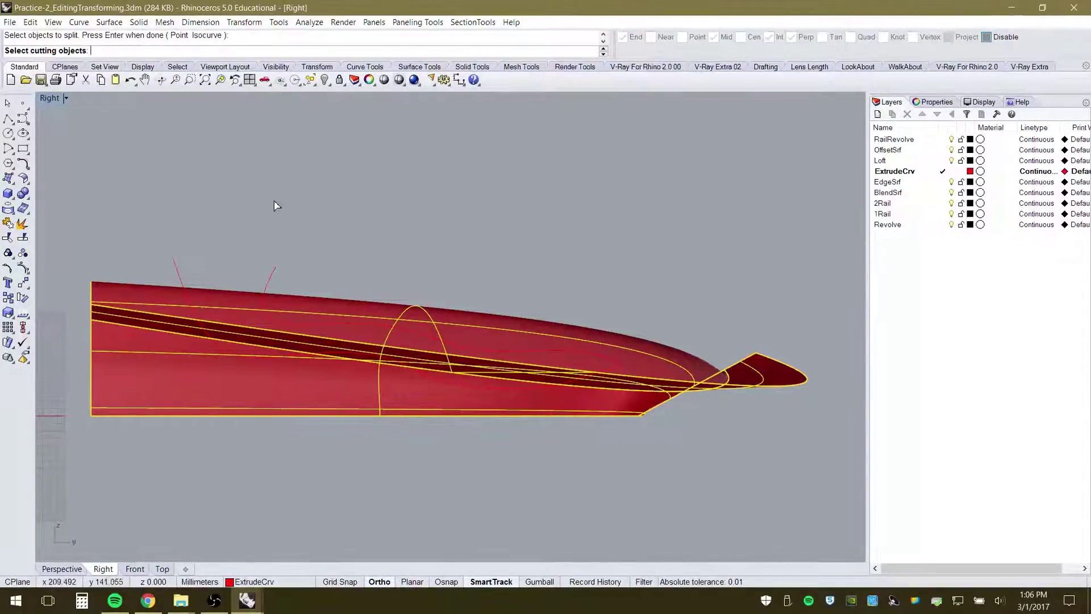
click(271, 278)
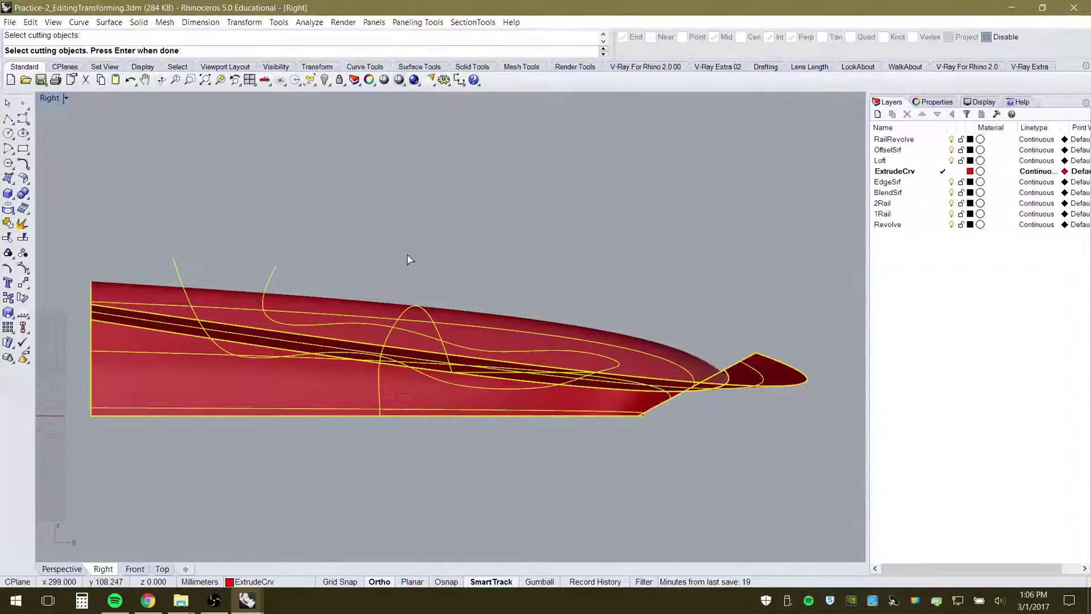
key(Return)
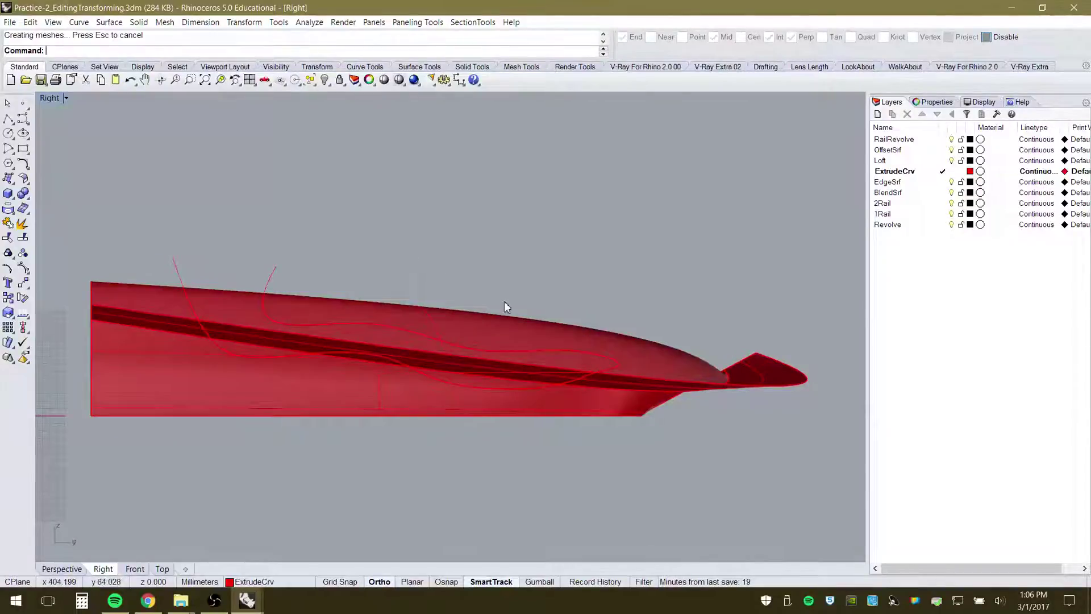
Select the split piece inside the curve, move it horizontally clear of the remaining polysurface in the Top view, and leave nothing selected
click(640, 353)
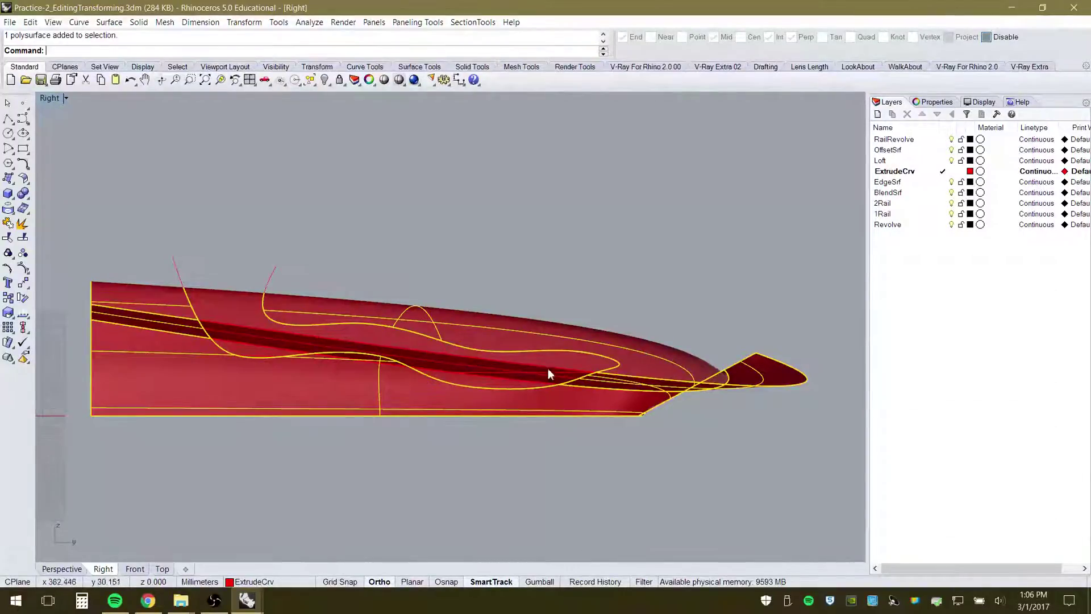
click(504, 372)
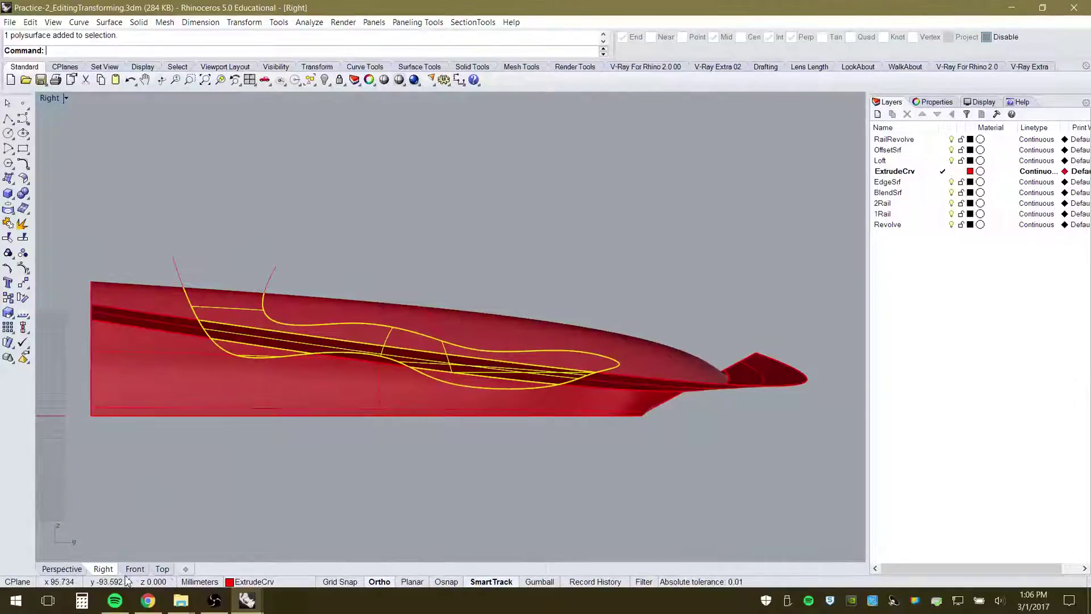
click(163, 568)
scroll(263, 353, down, 3)
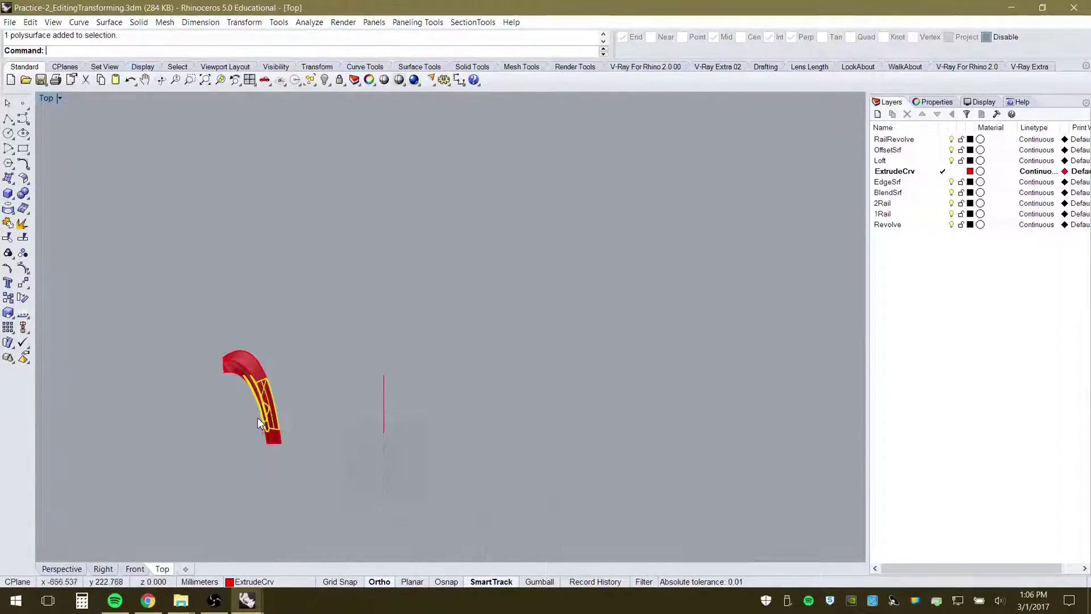
scroll(264, 447, up, 5)
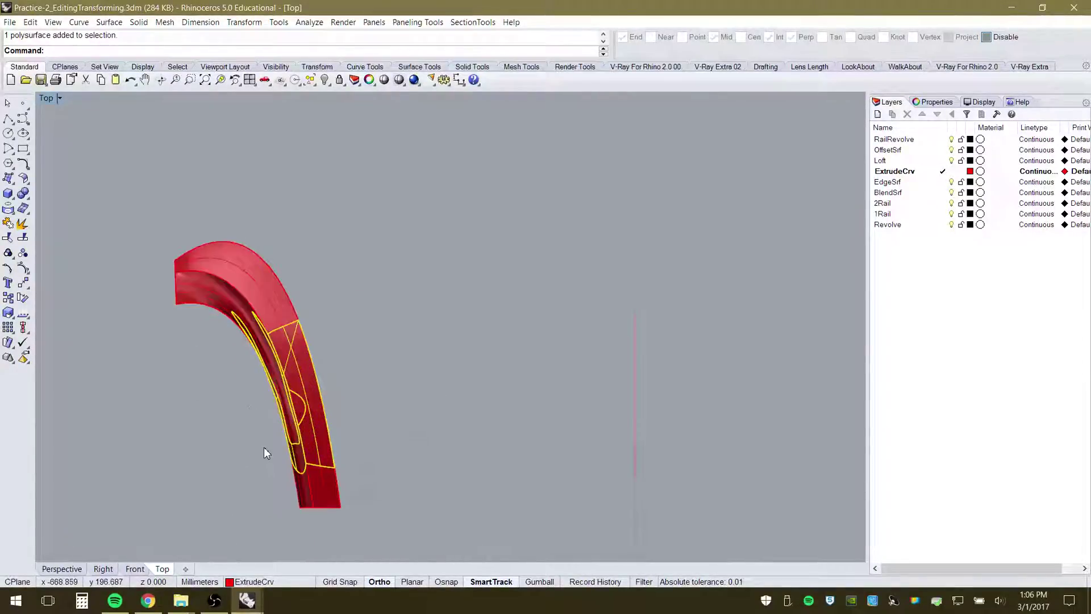
click(23, 284)
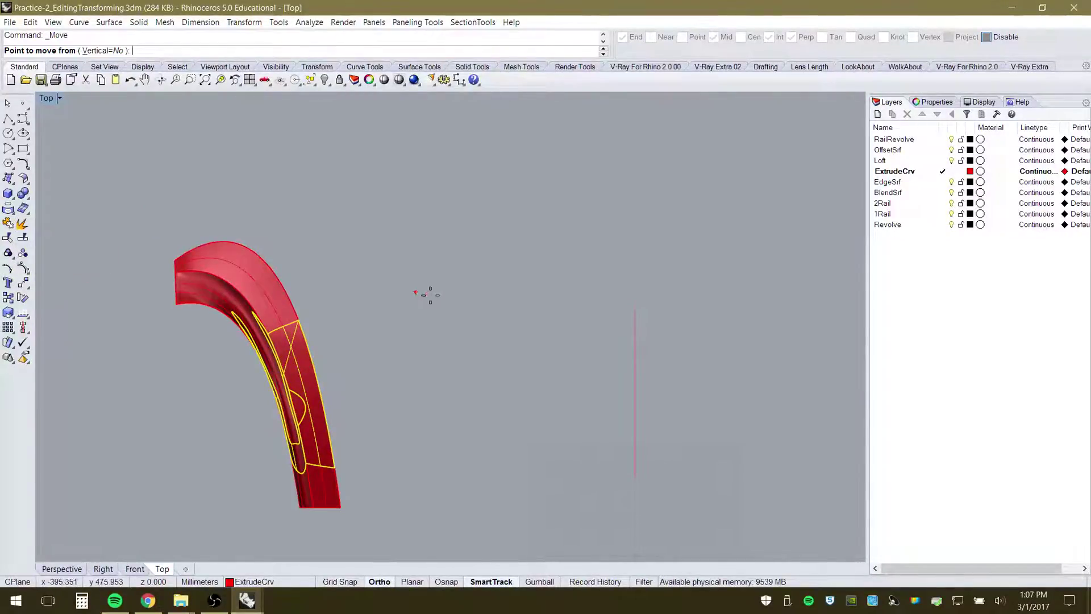
click(372, 296)
click(462, 296)
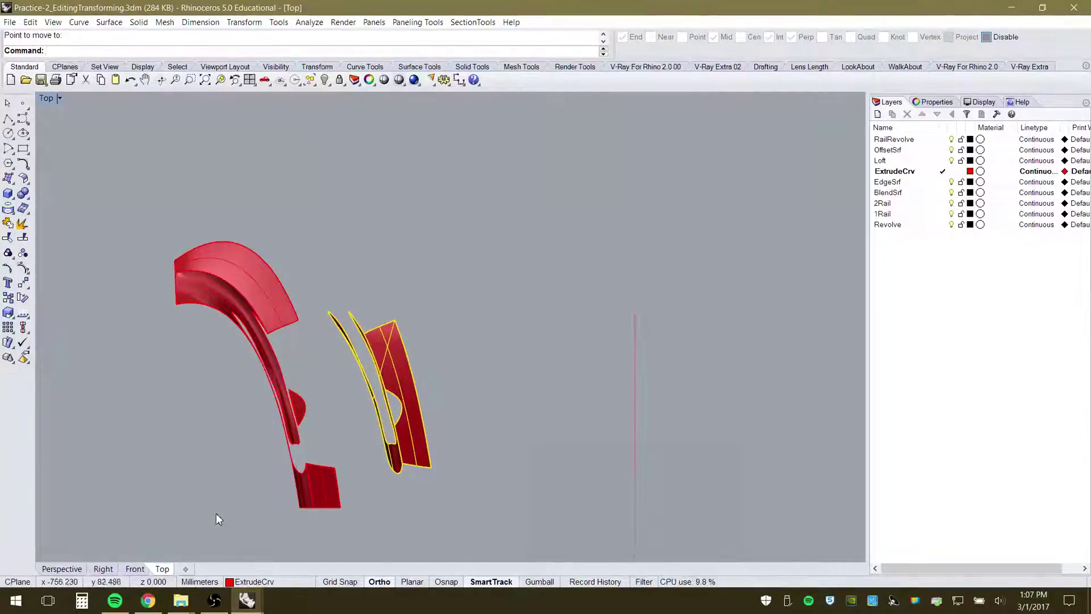
key(Escape)
Examine the separated pieces in the Perspective view and undo both the move and the split
click(87, 569)
right_drag(428, 414, 455, 353)
scroll(454, 353, up, 4)
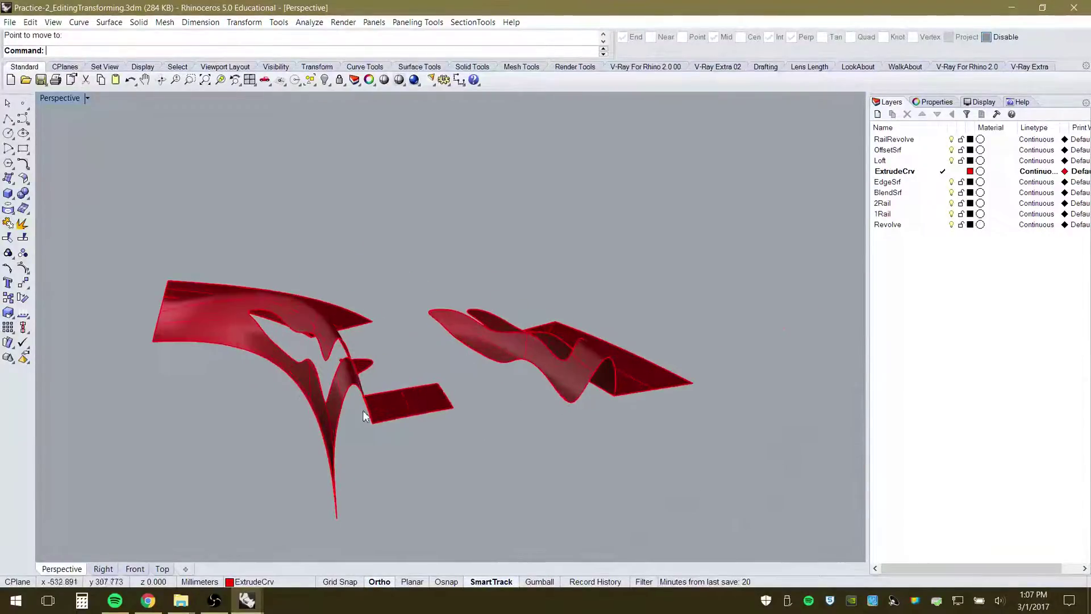
right_drag(364, 448, 498, 405)
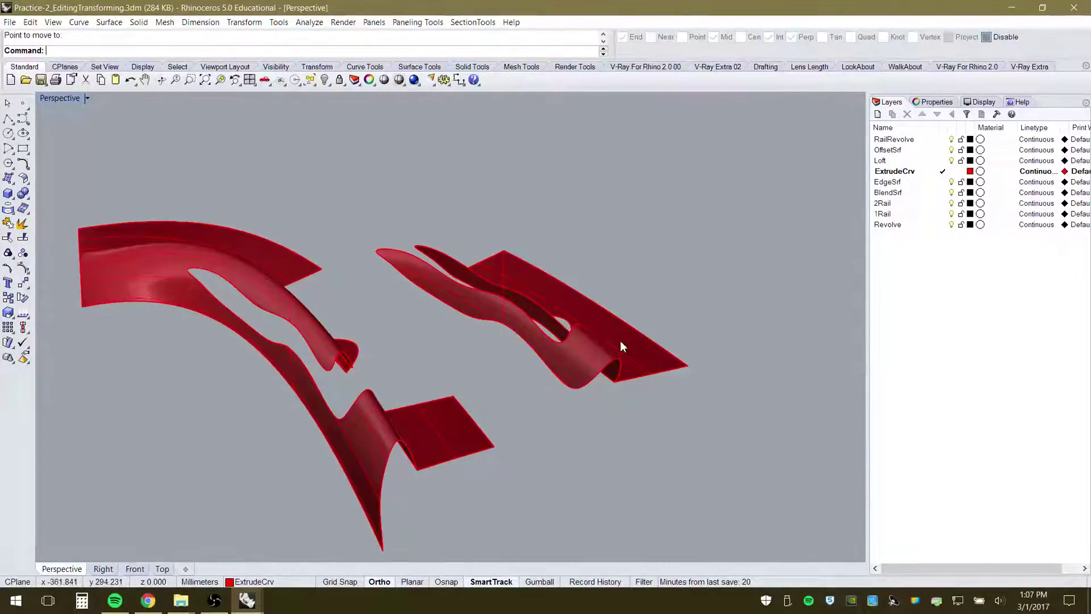
key(ctrl+z)
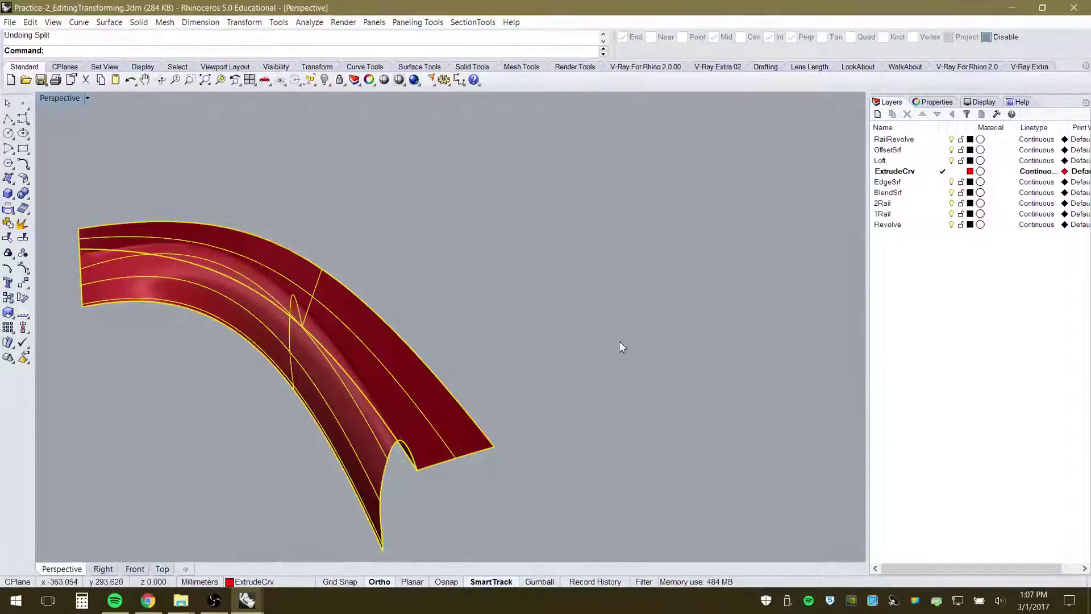
Redo the polysurface split and the sideways move of the split piece
key(Escape)
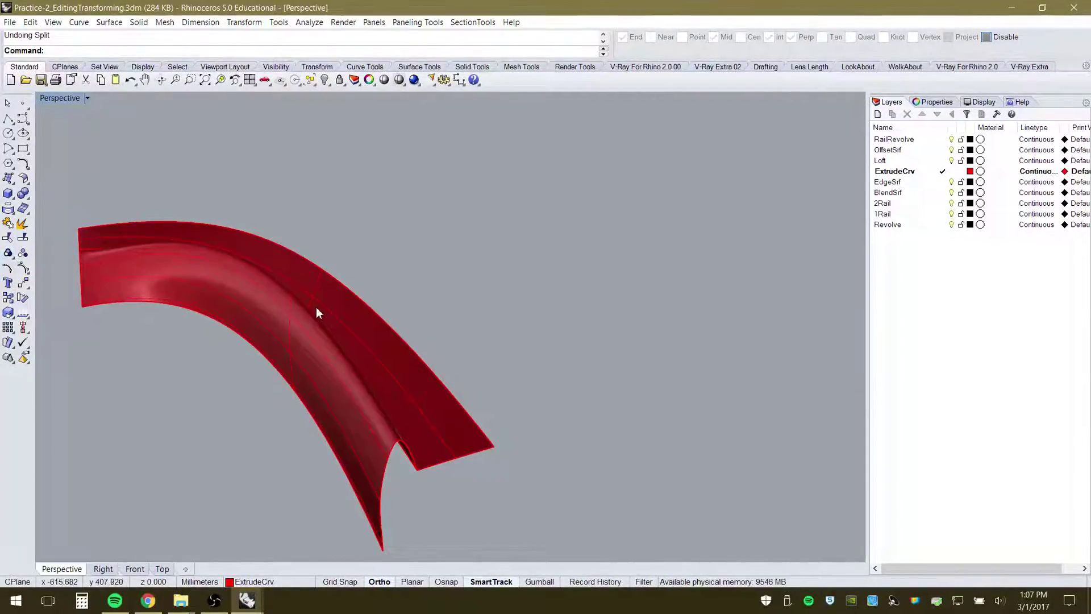
click(30, 22)
click(40, 50)
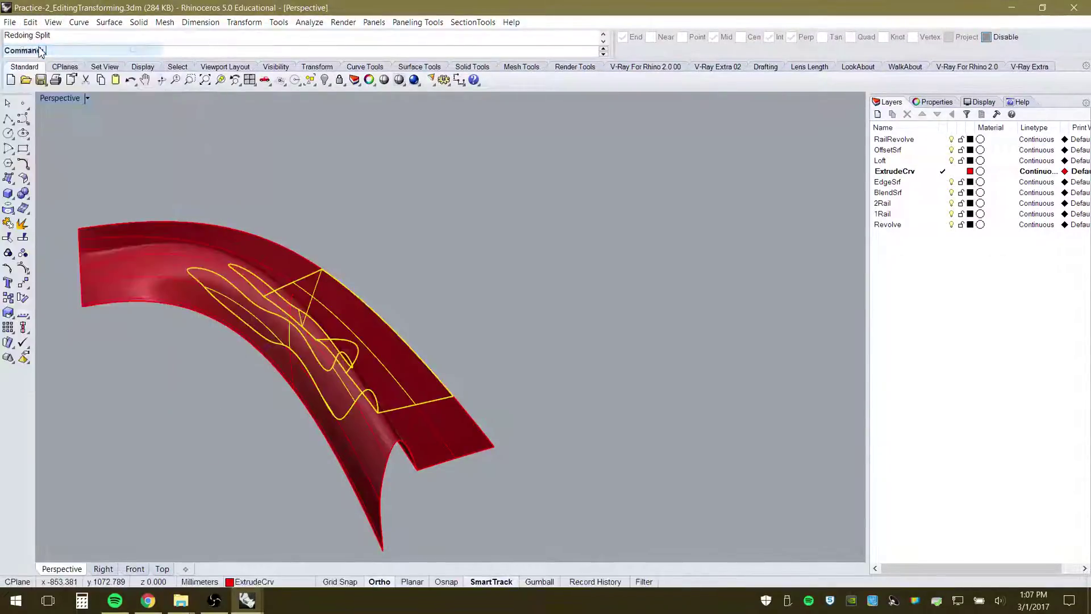
click(53, 22)
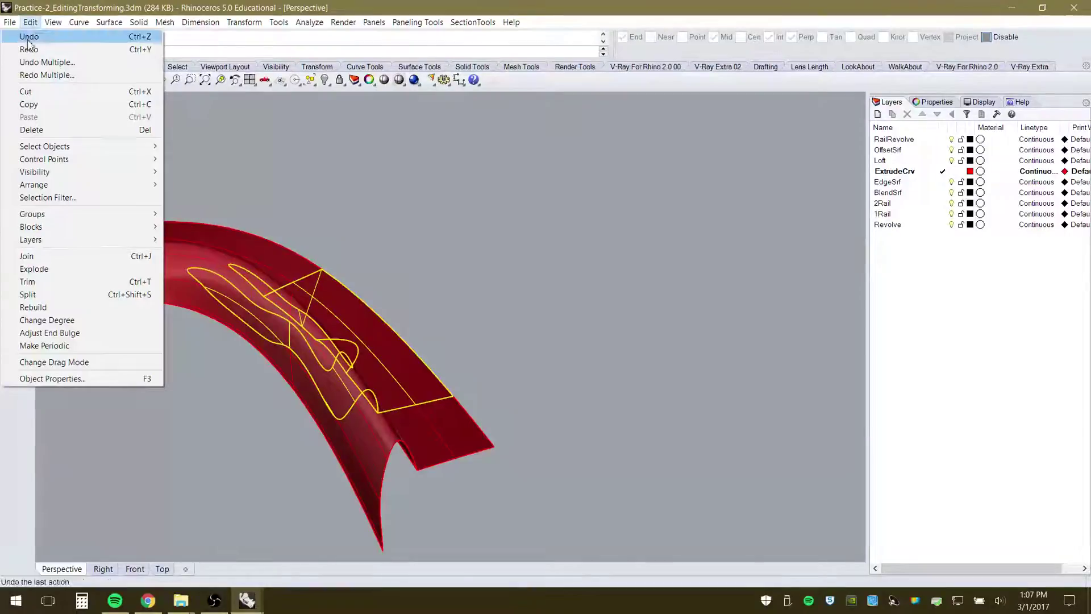
click(34, 46)
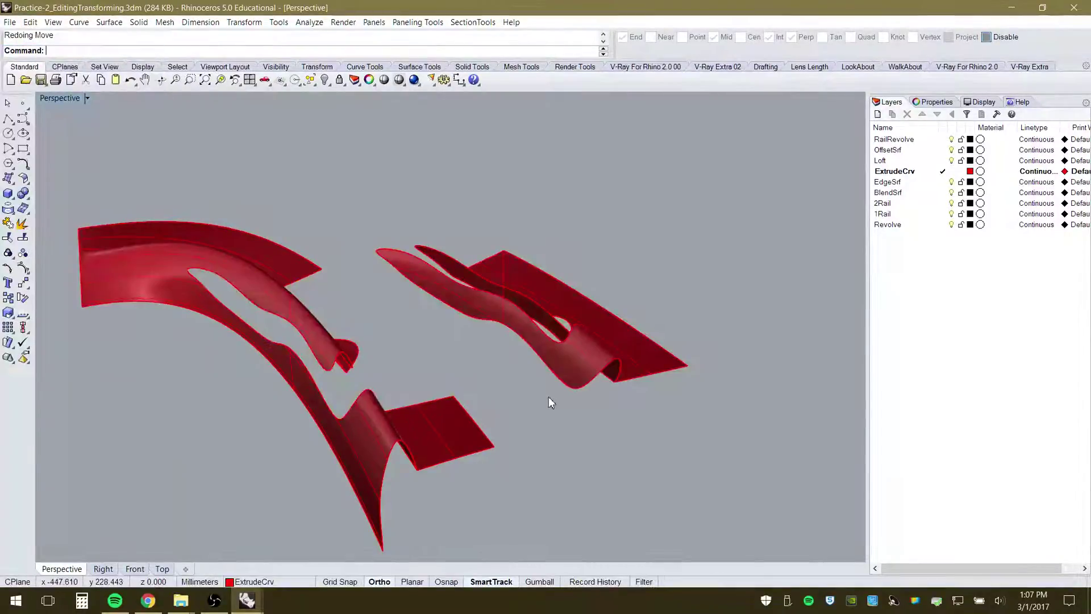
Select the large remaining polysurface and the small loose piece beside it together, and group them
right_drag(577, 442, 543, 462)
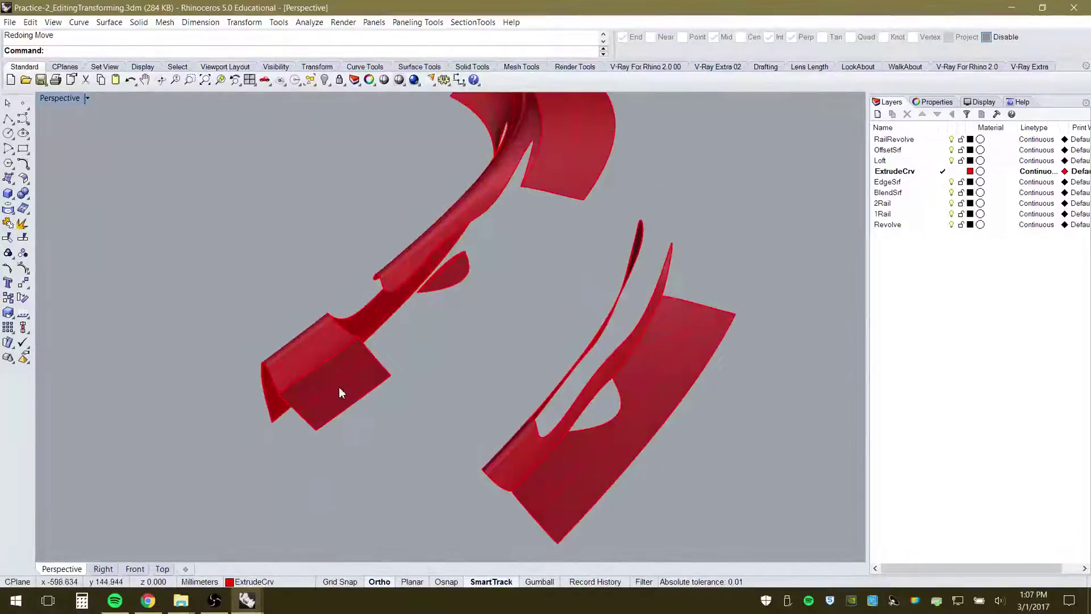
click(366, 362)
scroll(458, 196, up, 4)
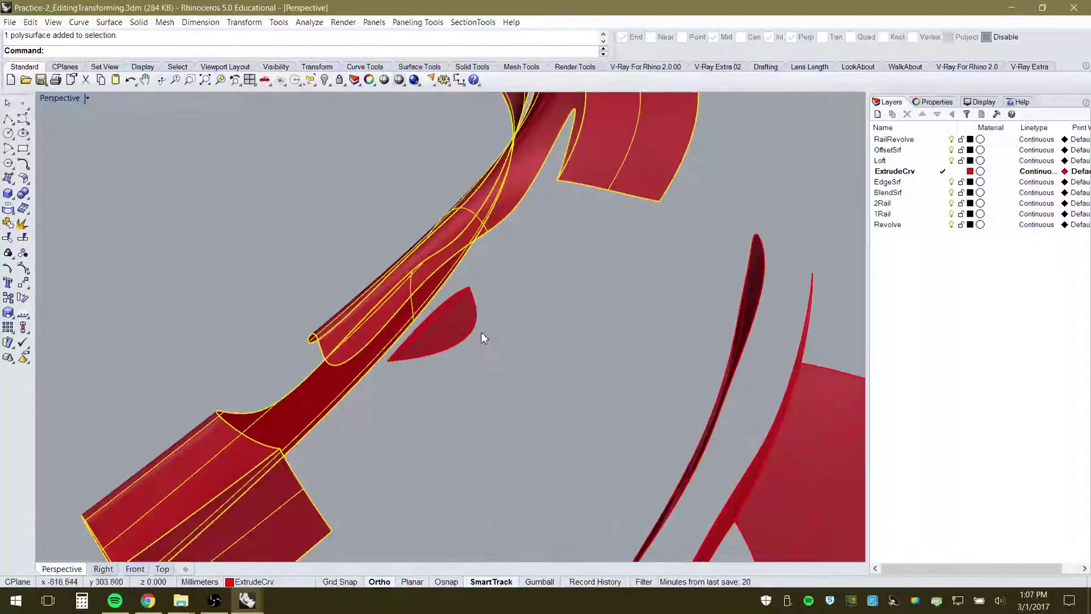
click(471, 393)
click(462, 340)
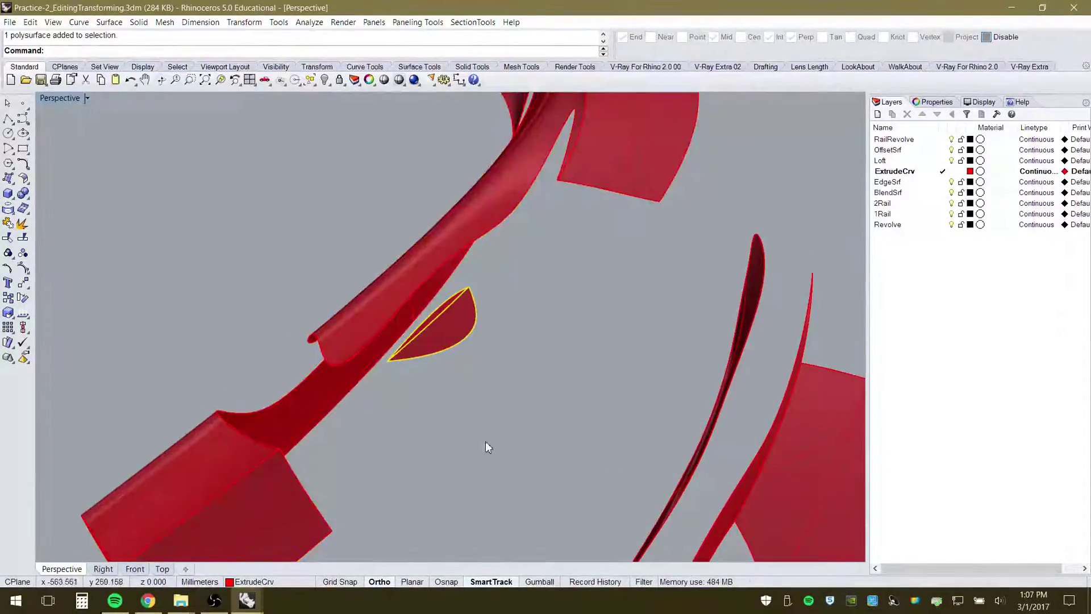
right_drag(486, 442, 516, 407)
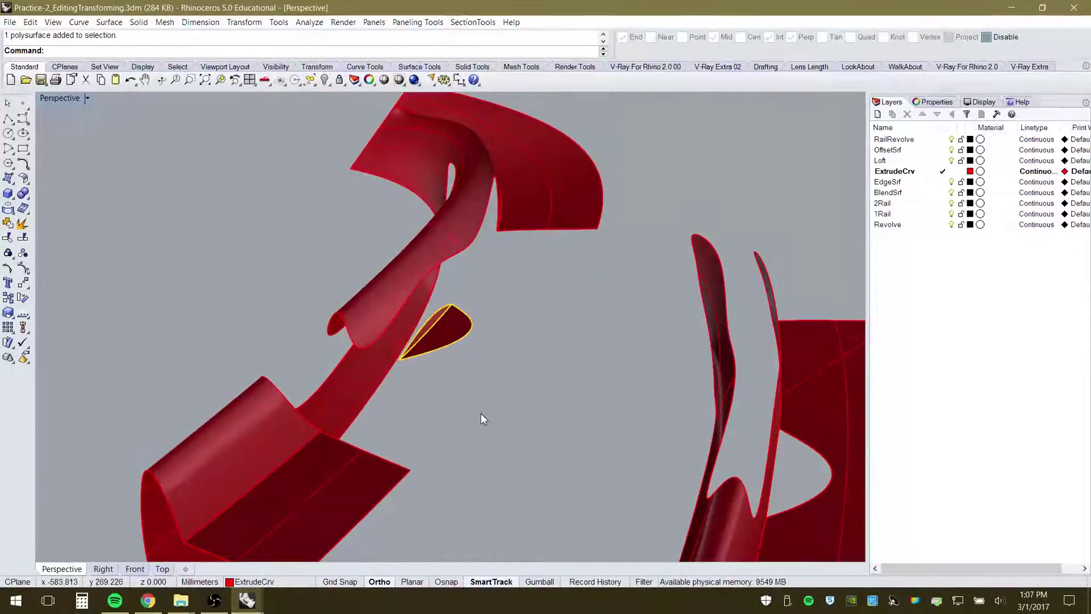
click(510, 414)
drag(405, 281, 403, 278)
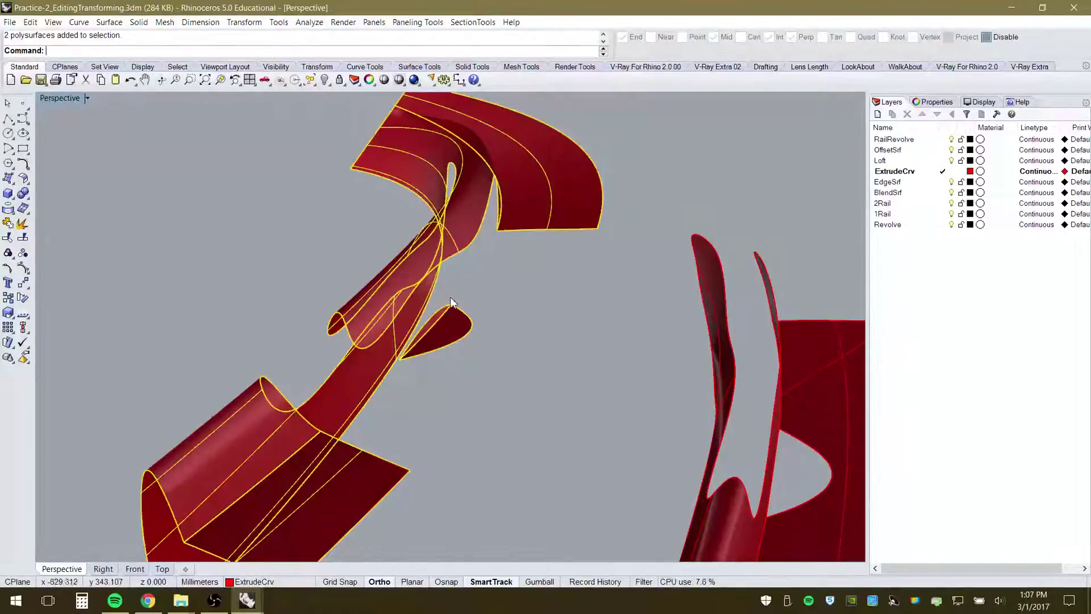
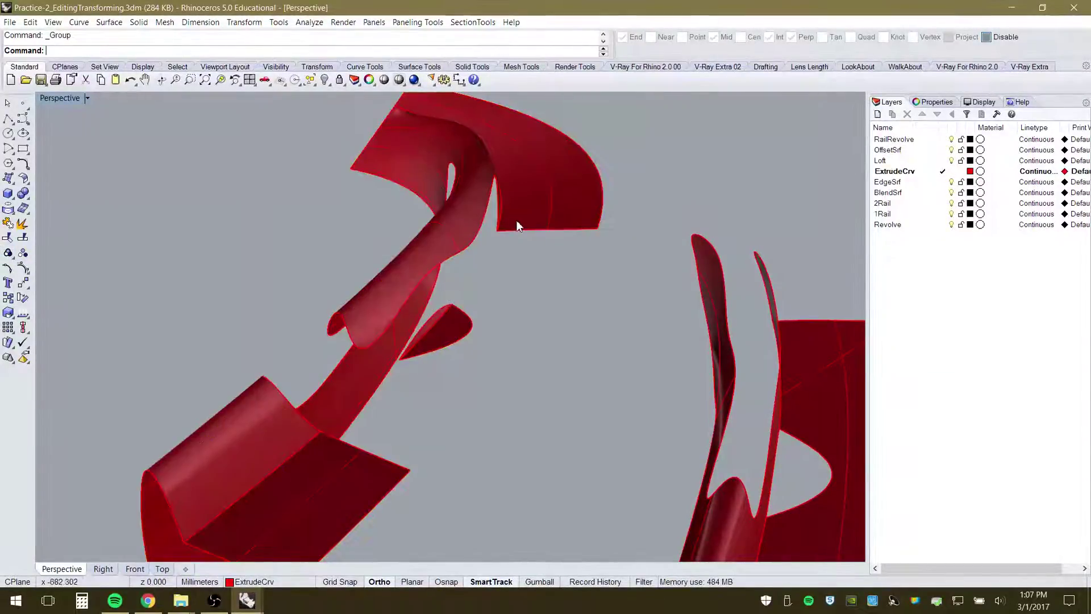
Ungroup the large polysurface and the small loose piece, then select each one individually to check them
right_drag(519, 413, 483, 426)
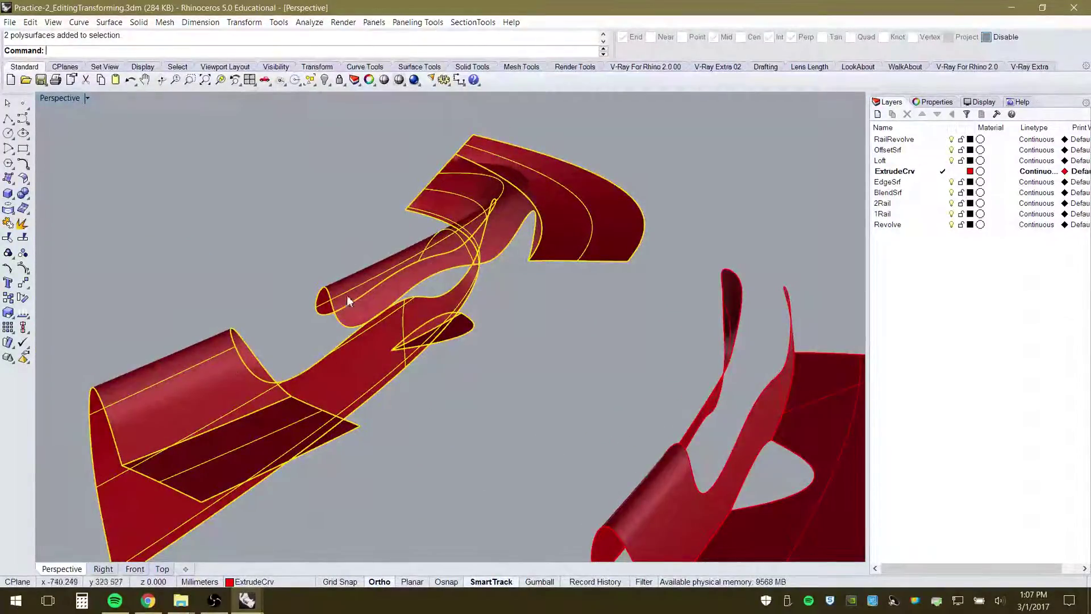
right_click(23, 256)
click(472, 321)
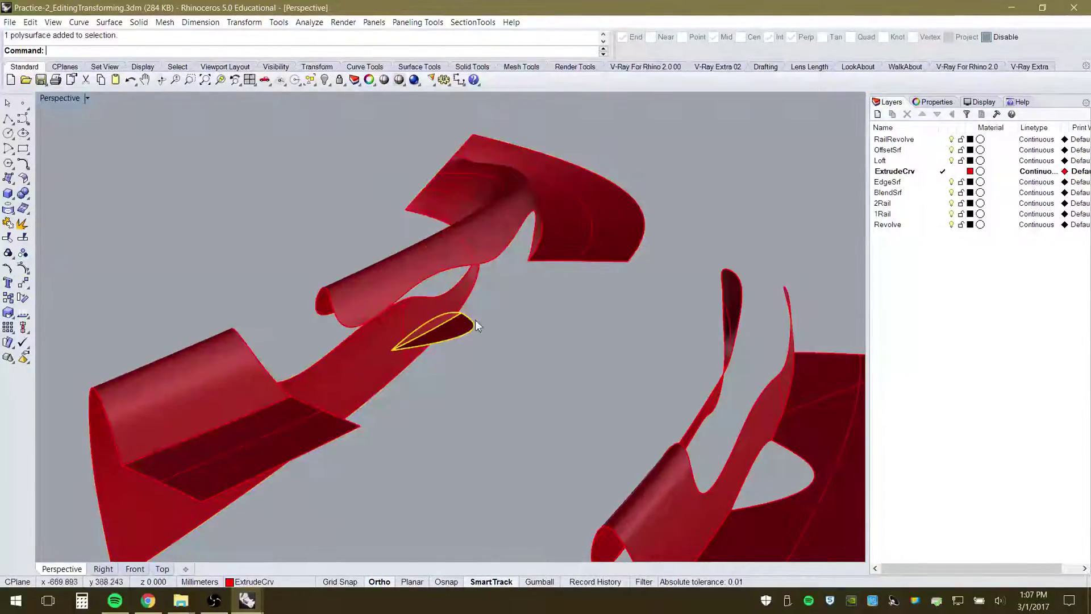
click(511, 229)
click(552, 315)
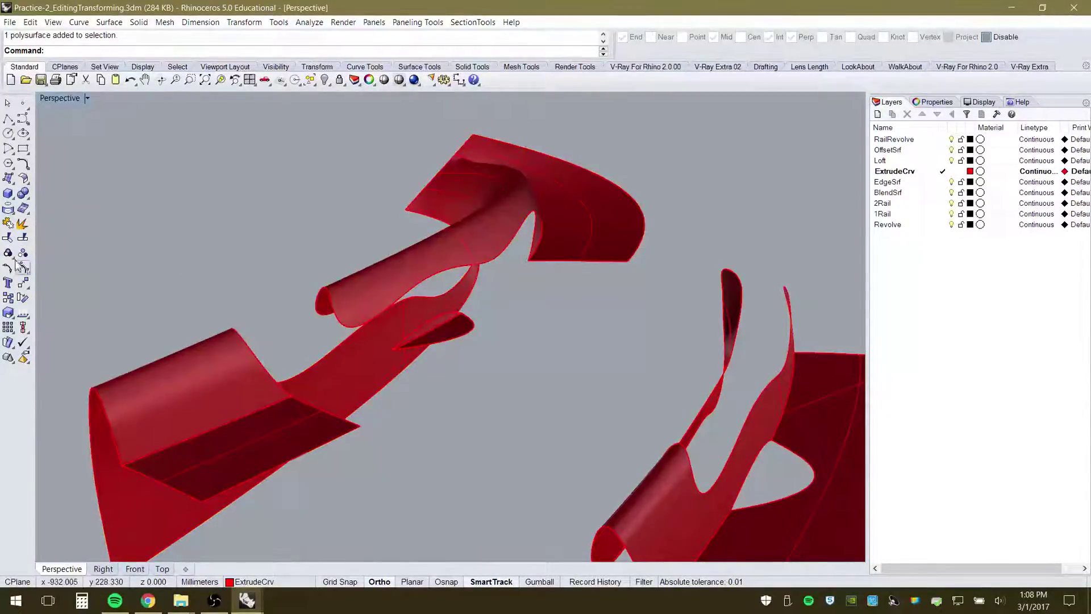
Select the large remaining polysurface and the small loose piece, and group them again
drag(536, 374, 421, 245)
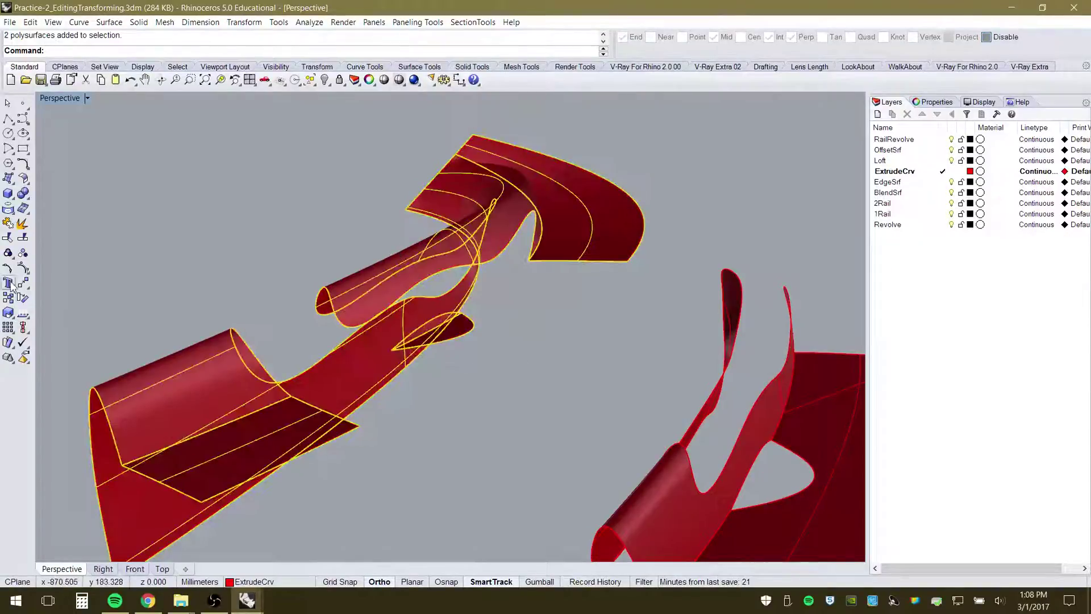
click(8, 252)
click(399, 229)
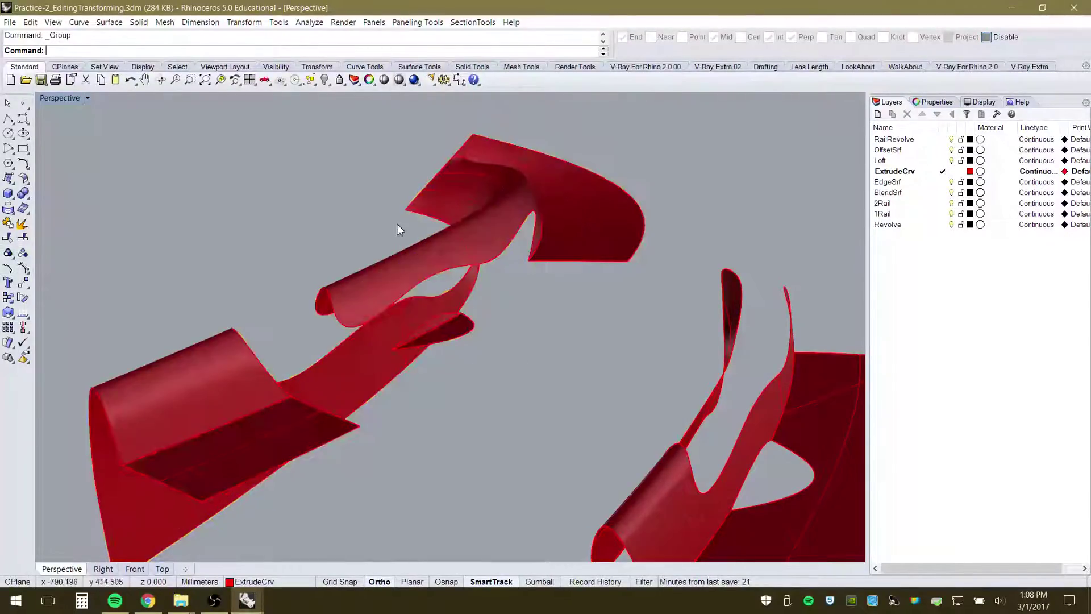
click(9, 255)
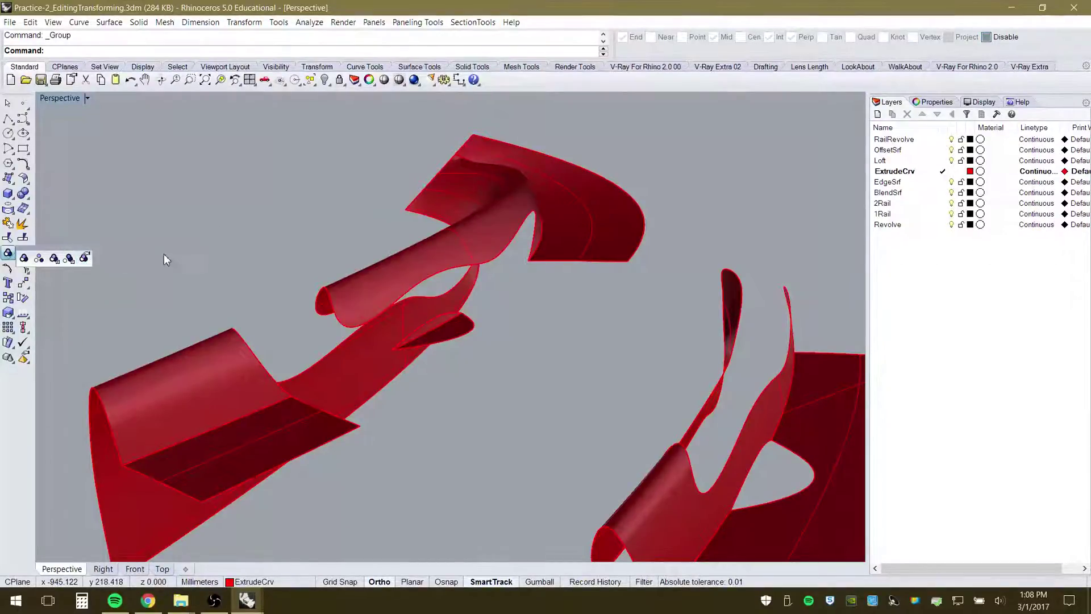
Select all three polysurfaces, including the moved split piece, and combine them into one group
scroll(267, 250, down, 7)
right_drag(267, 250, 529, 453)
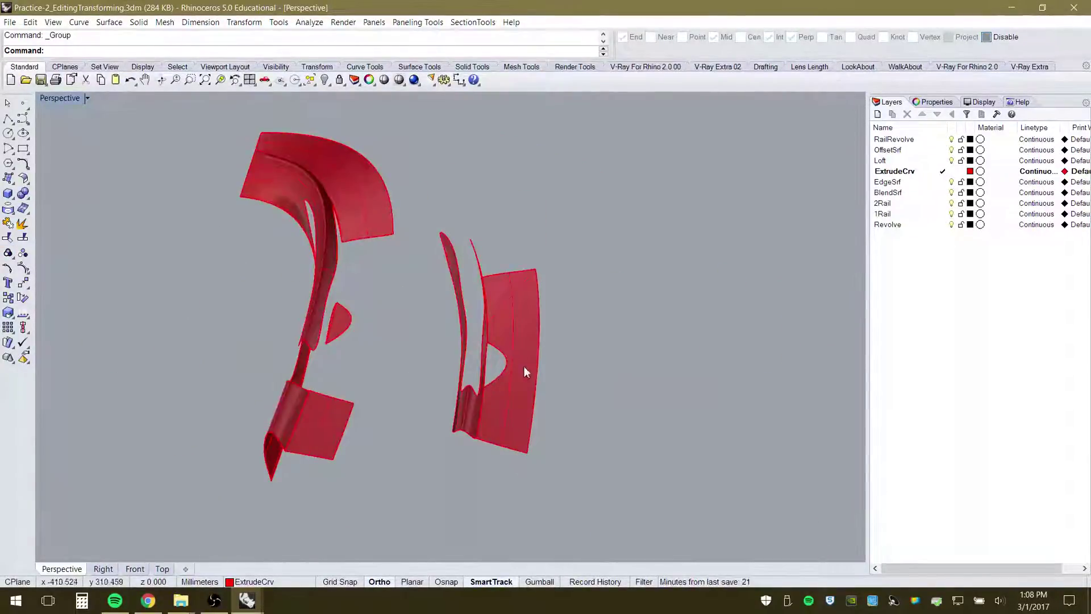
click(484, 297)
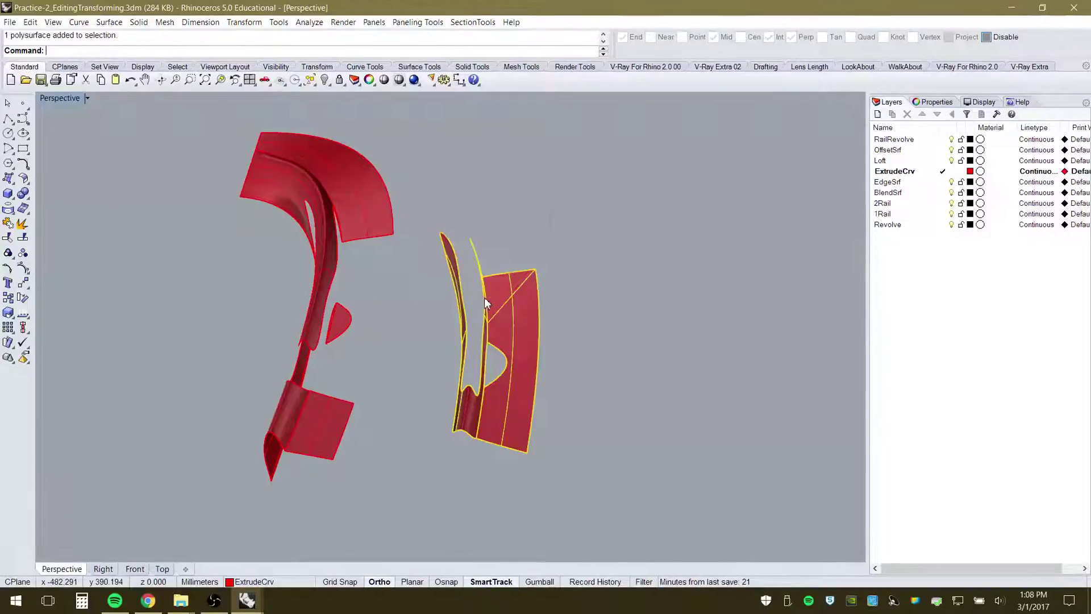
click(304, 315)
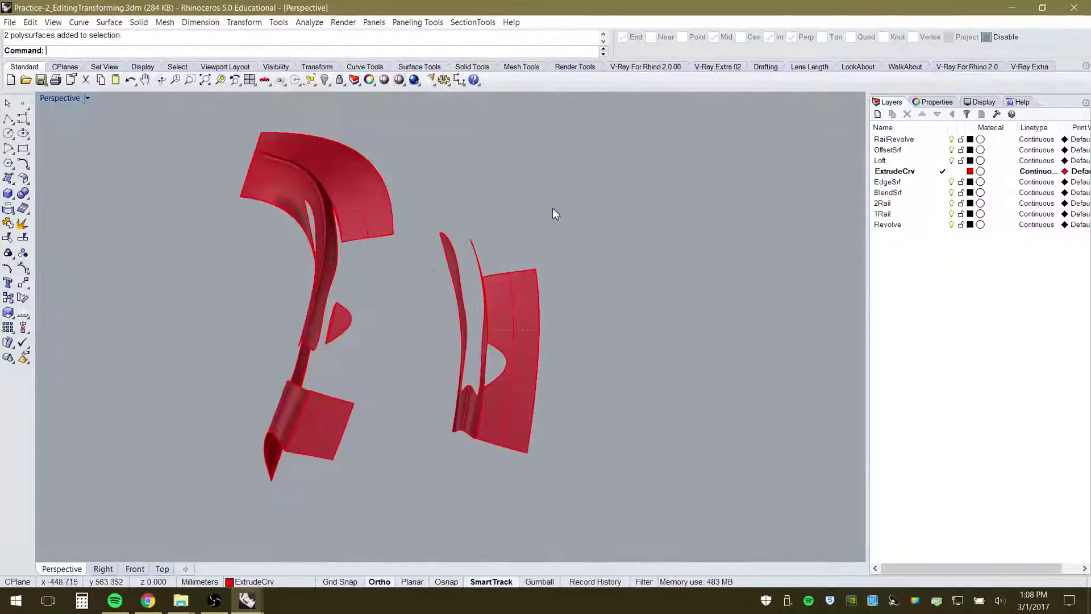
key(ctrl+a)
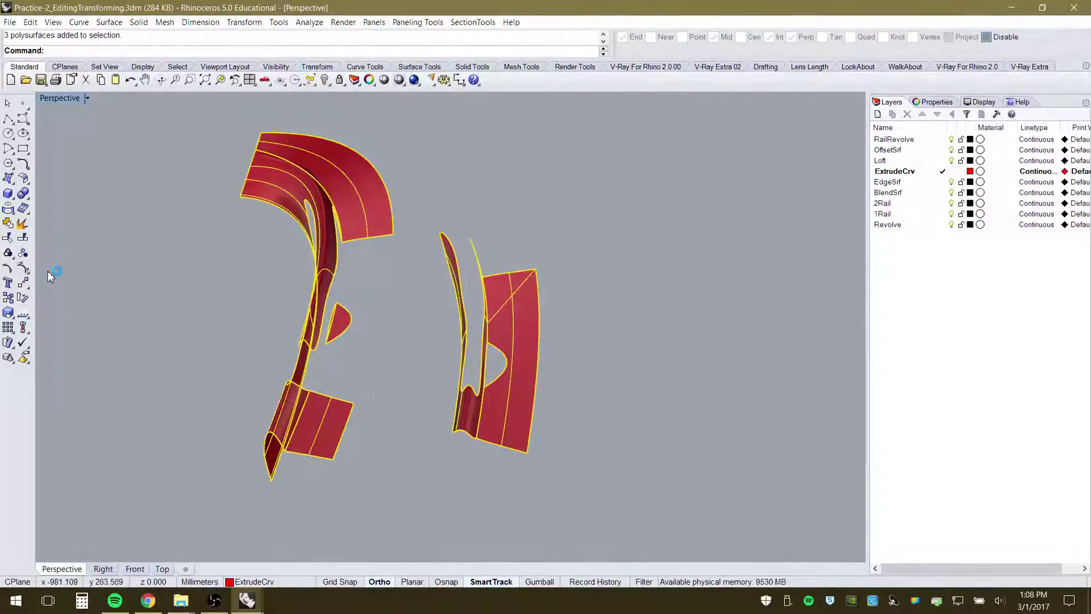
right_drag(241, 319, 221, 304)
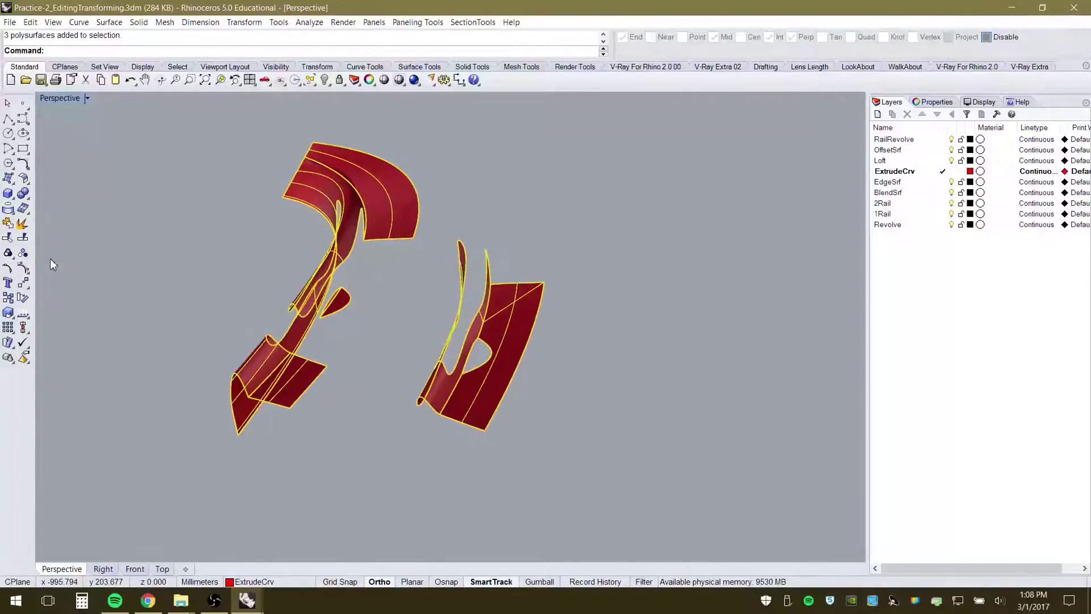
click(8, 253)
click(221, 259)
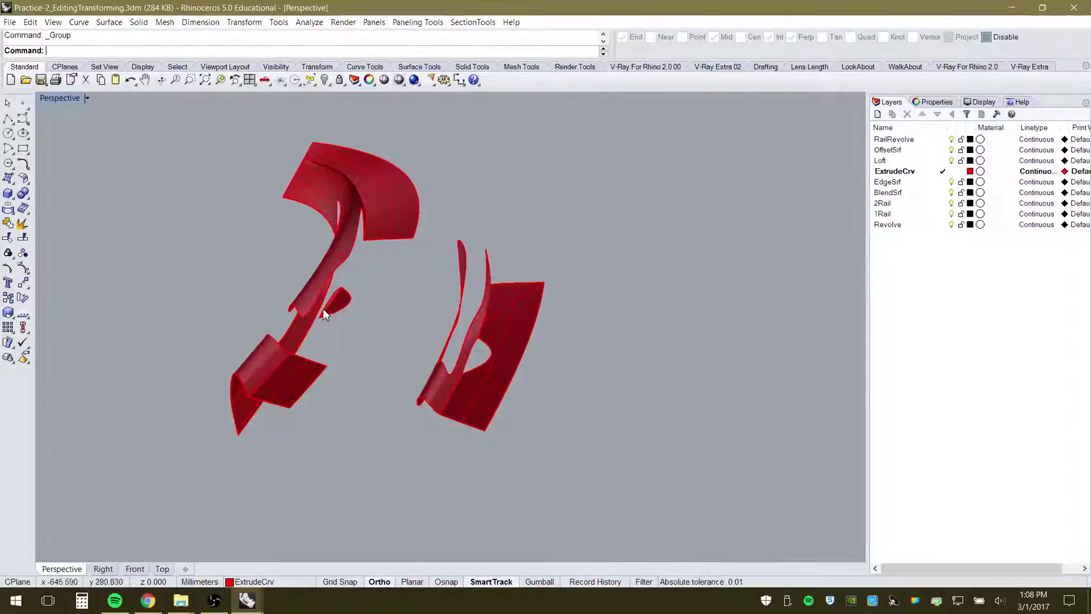
Remove the small loose piece from the group of three polysurfaces
click(15, 257)
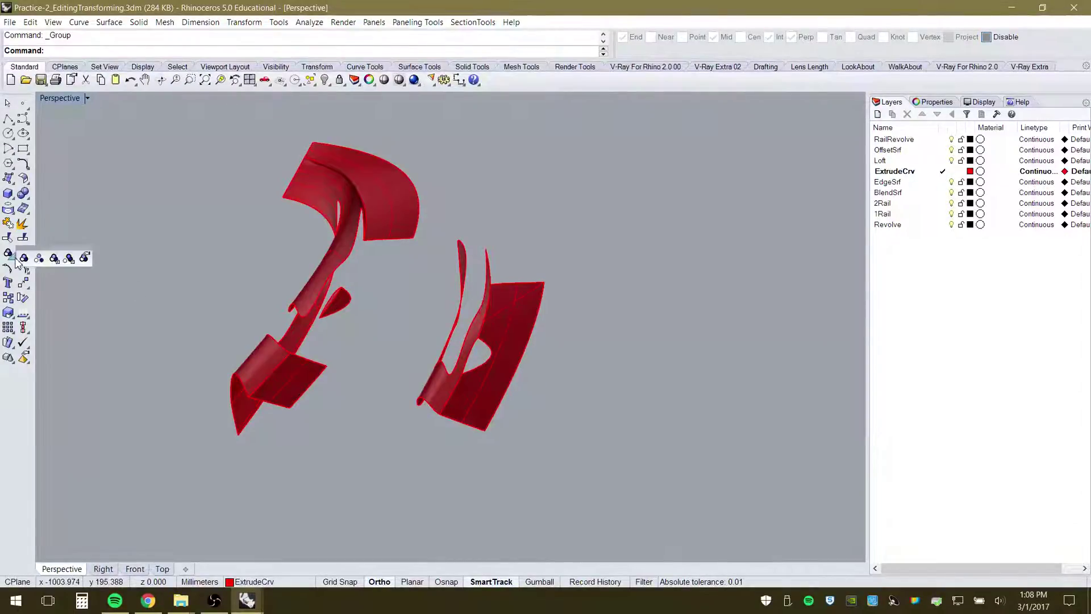
click(68, 257)
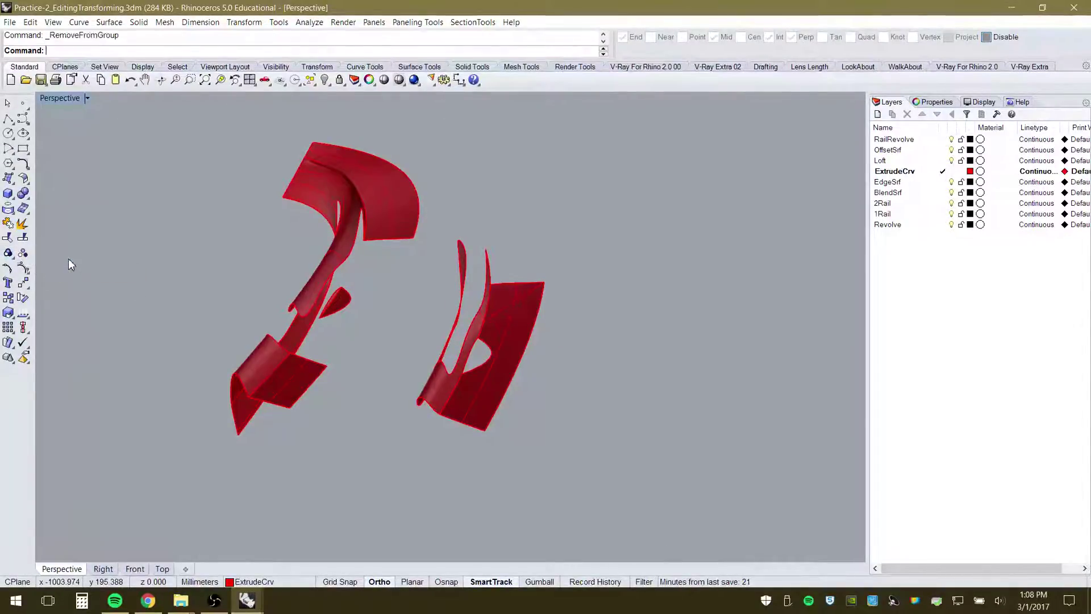
click(345, 250)
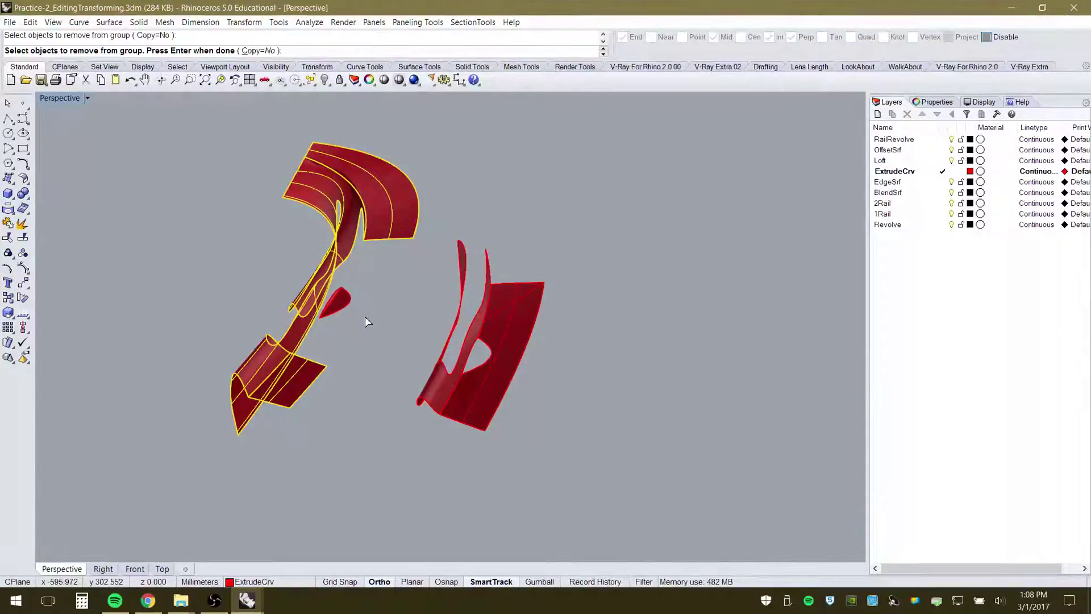
key(Return)
key(Return)
click(343, 302)
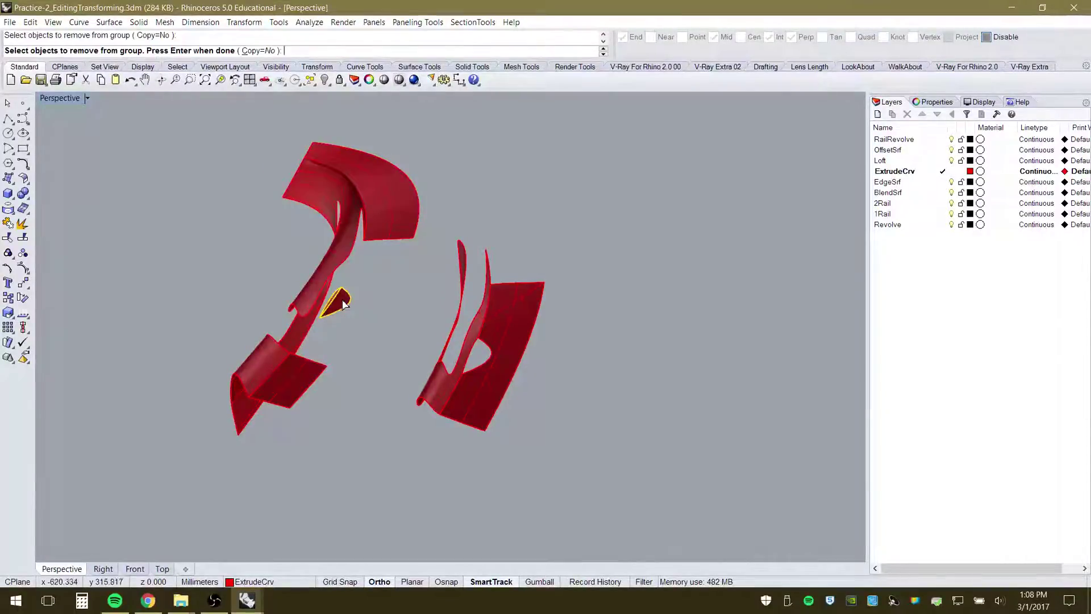
key(Return)
click(387, 292)
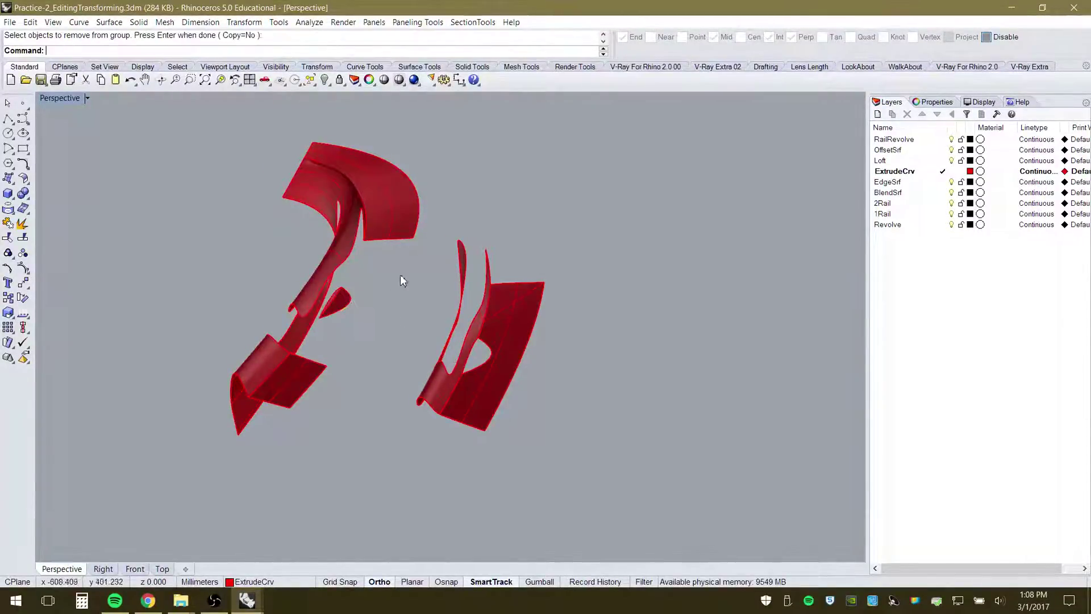
Select the small loose piece and the two larger grouped pieces in turn to check the grouping, leaving nothing selected
click(400, 233)
click(340, 302)
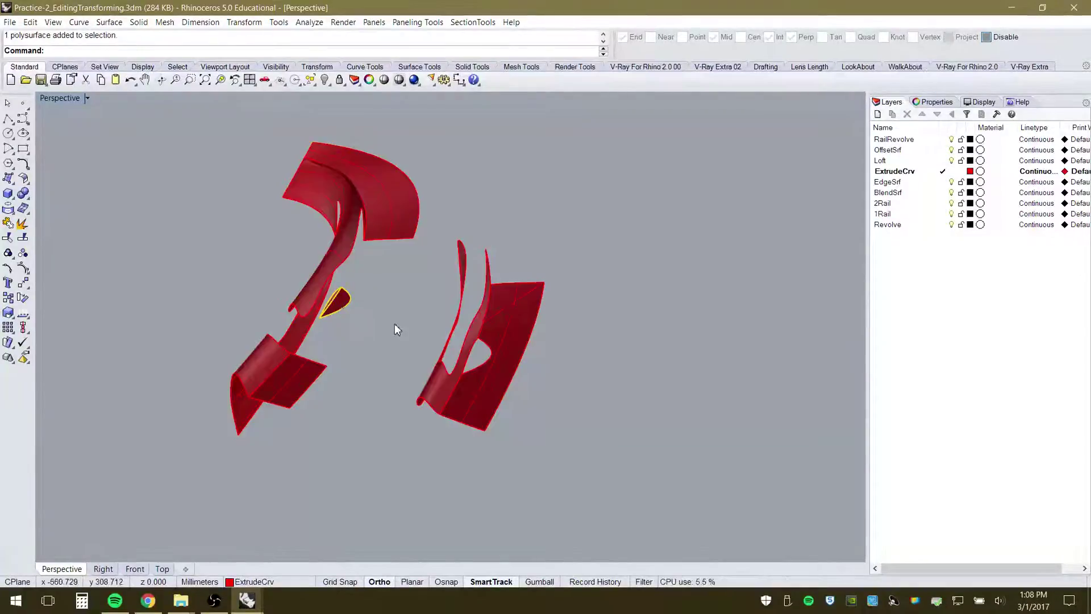
click(411, 334)
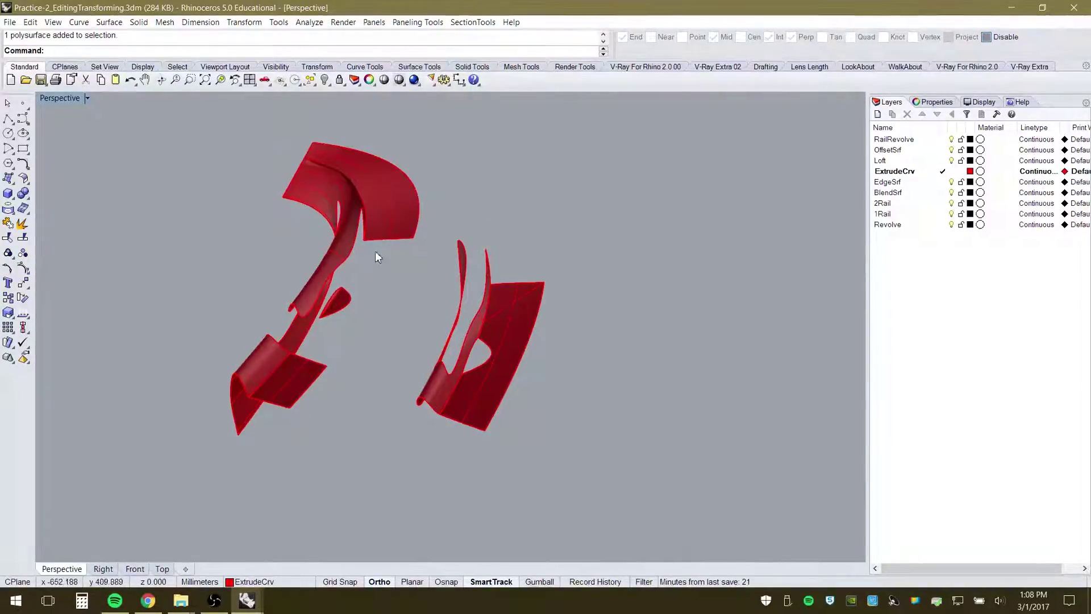
key(ctrl+a)
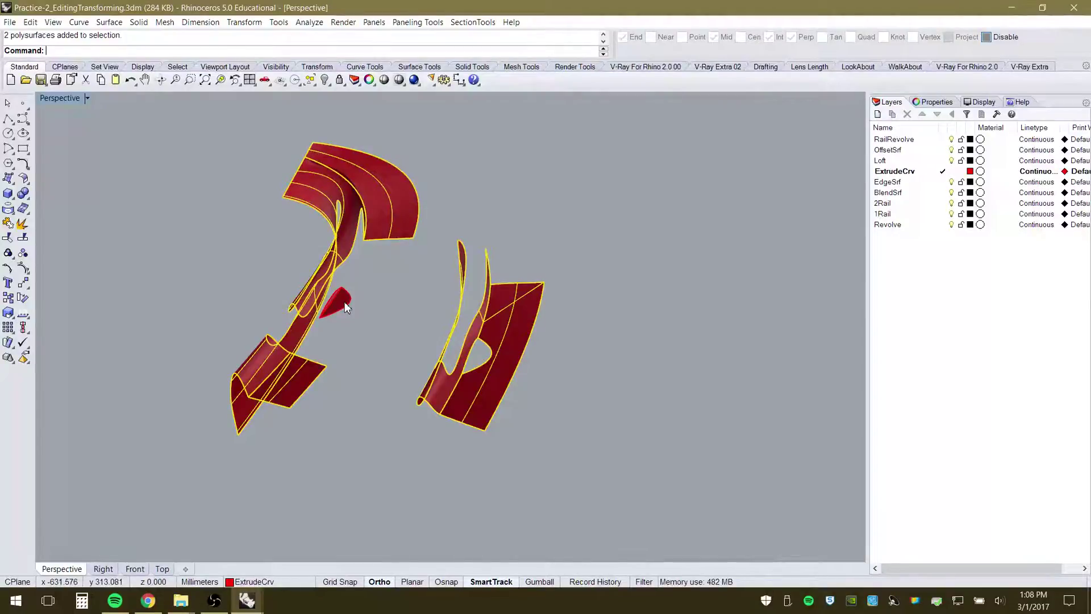
click(382, 300)
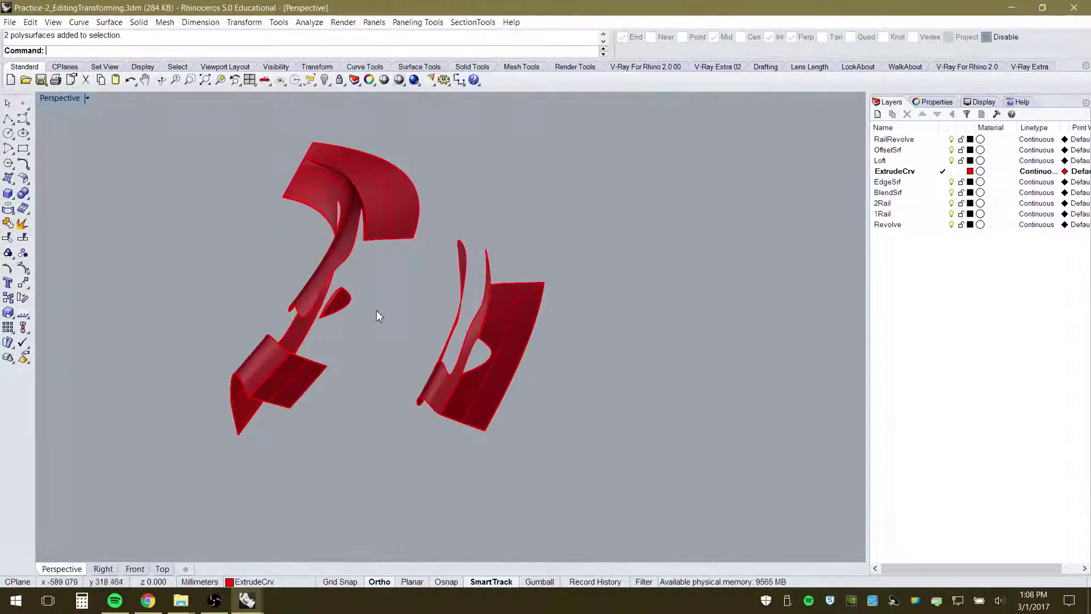
Add the small loose piece back to the group containing the two larger polysurfaces
click(14, 258)
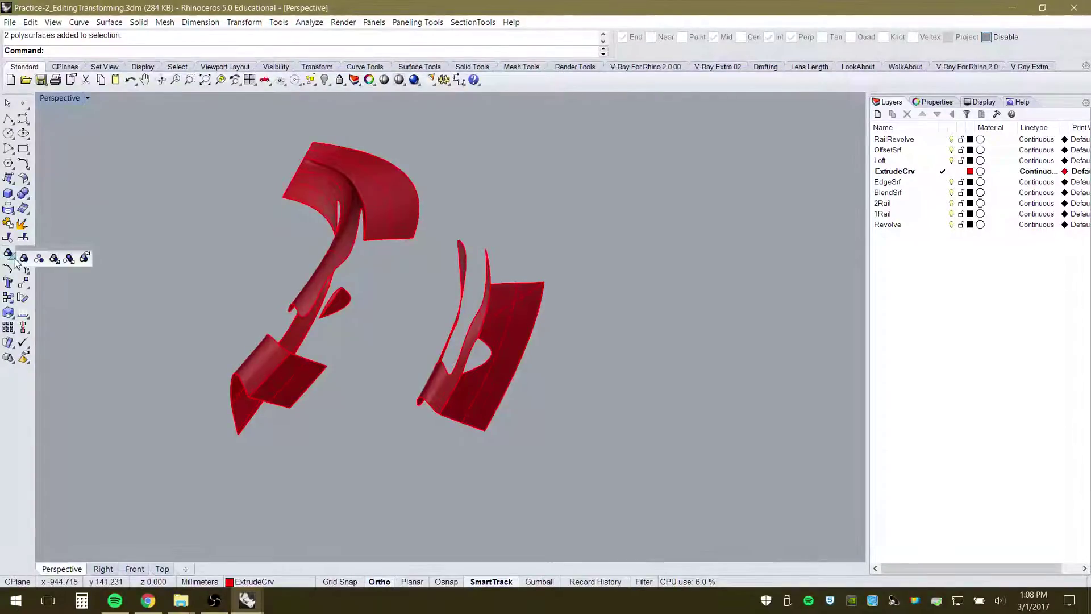
click(54, 258)
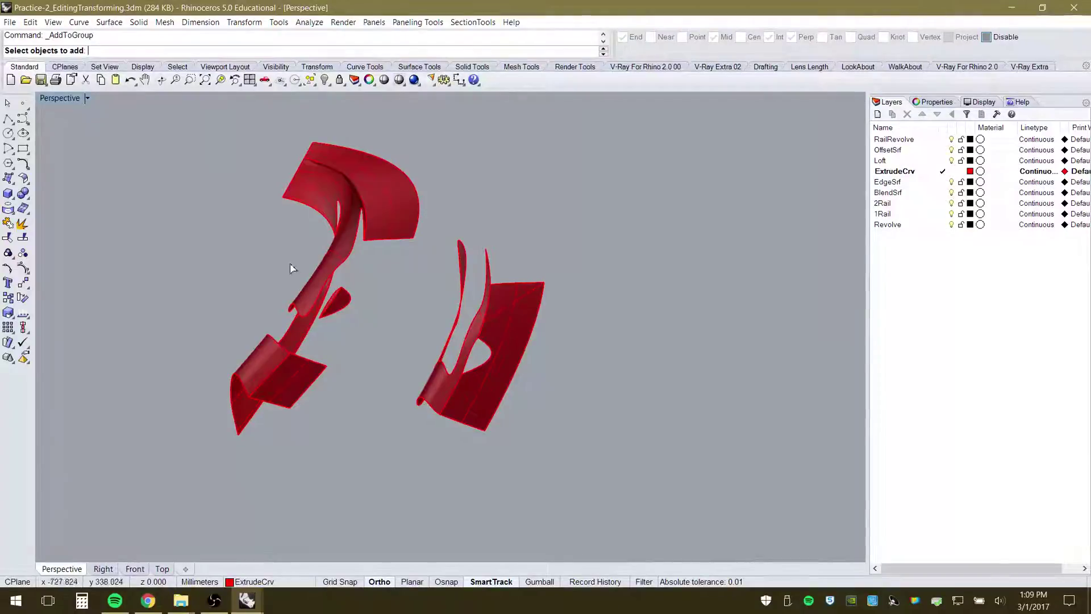
click(334, 306)
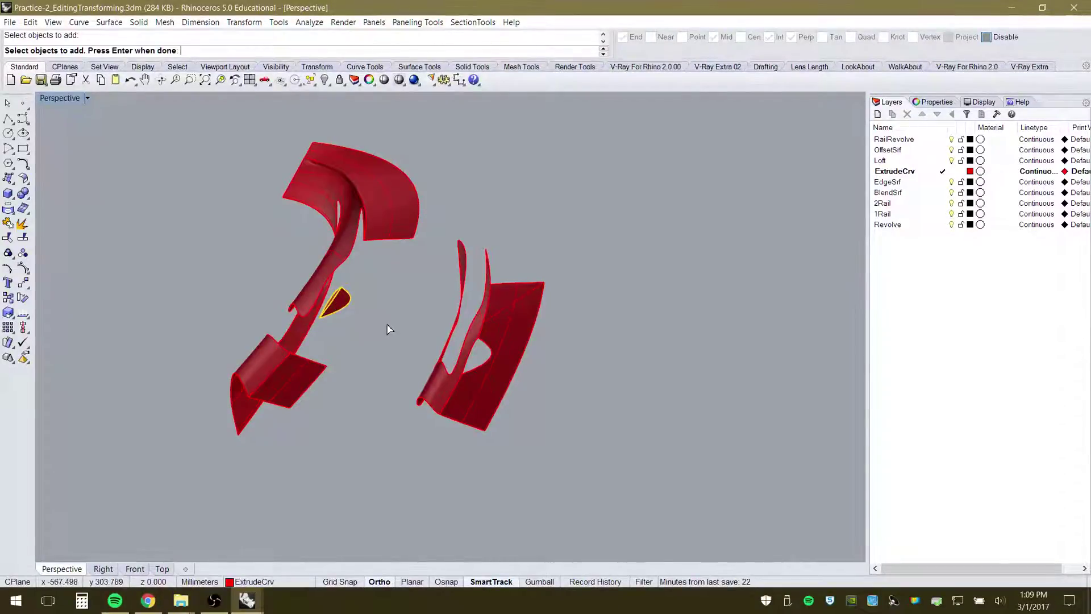
key(Return)
click(382, 207)
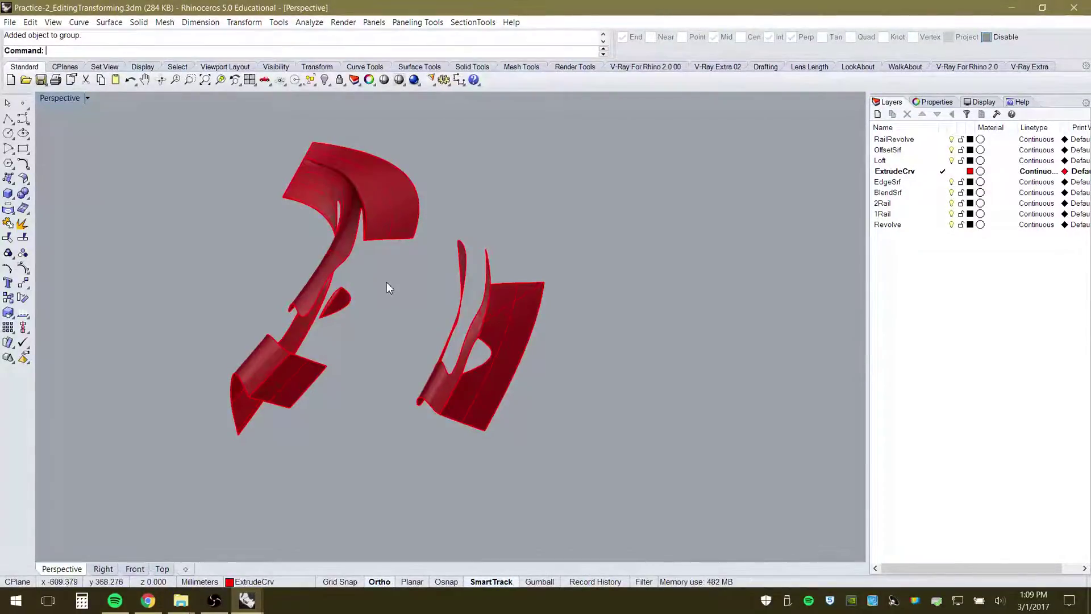
Select the group to check that it includes all three polysurfaces, leaving nothing selected
click(392, 235)
click(359, 365)
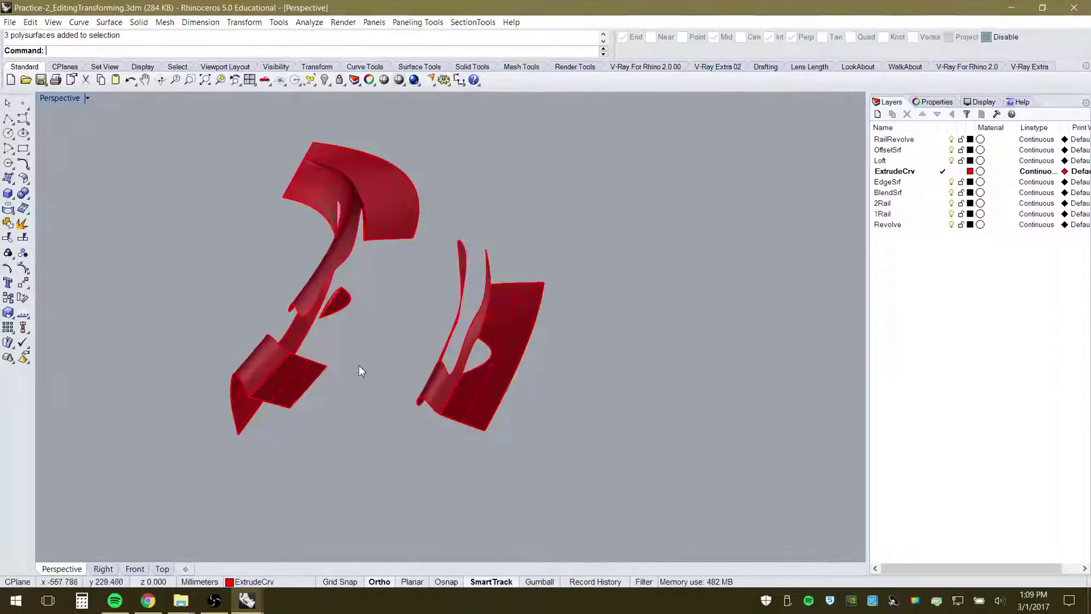
right_drag(359, 365, 436, 362)
scroll(441, 364, down, 4)
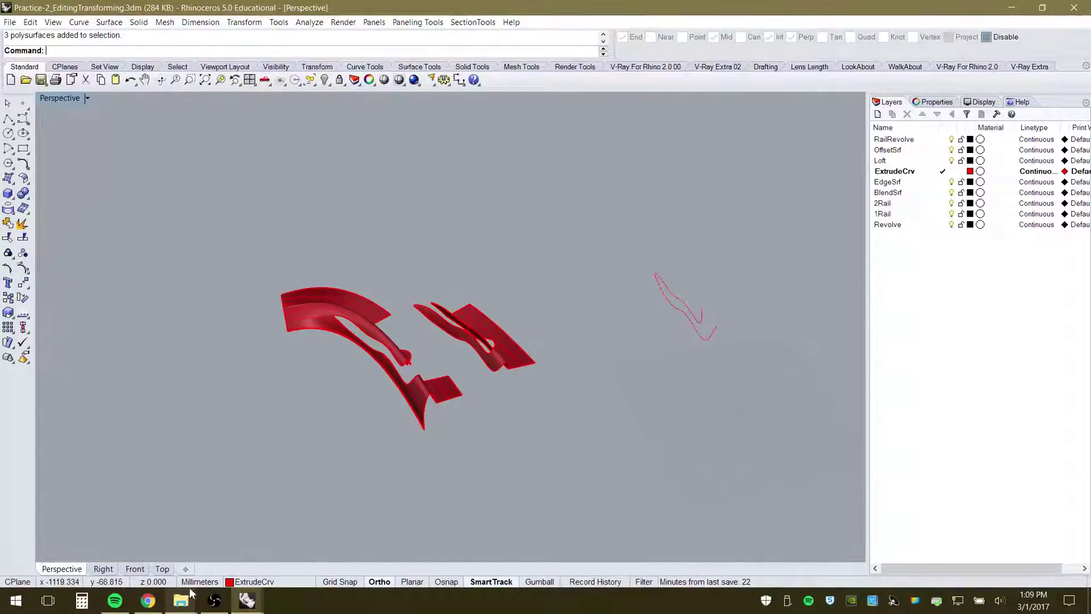
Place a solid text object "Rhino" in Arial, 10 mm high and 1 mm thick, beside the grouped polysurfaces in the Top view
click(134, 568)
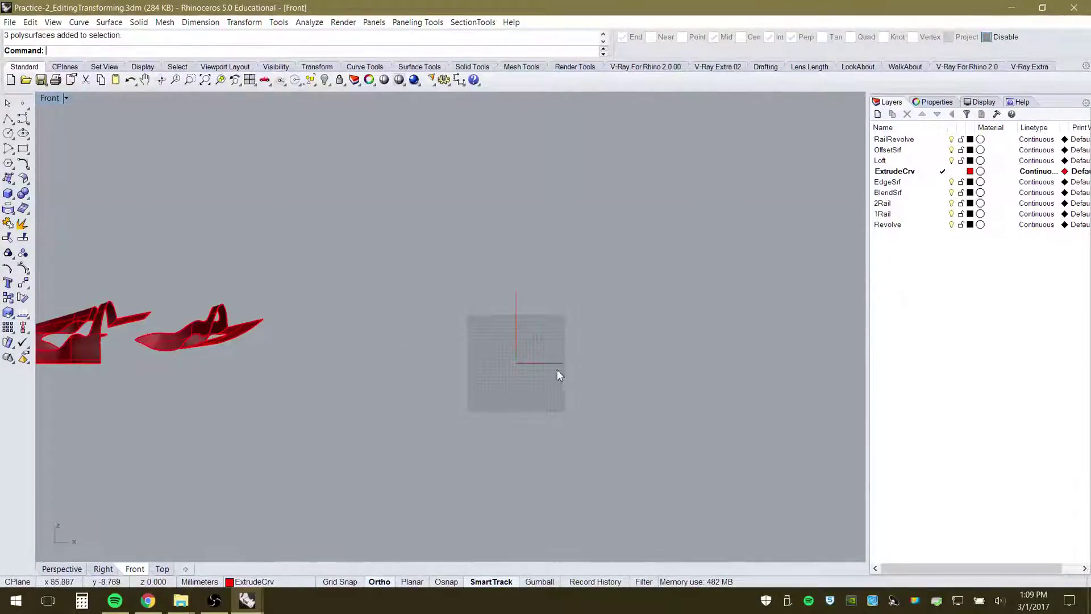
scroll(566, 375, down, 3)
scroll(577, 383, up, 3)
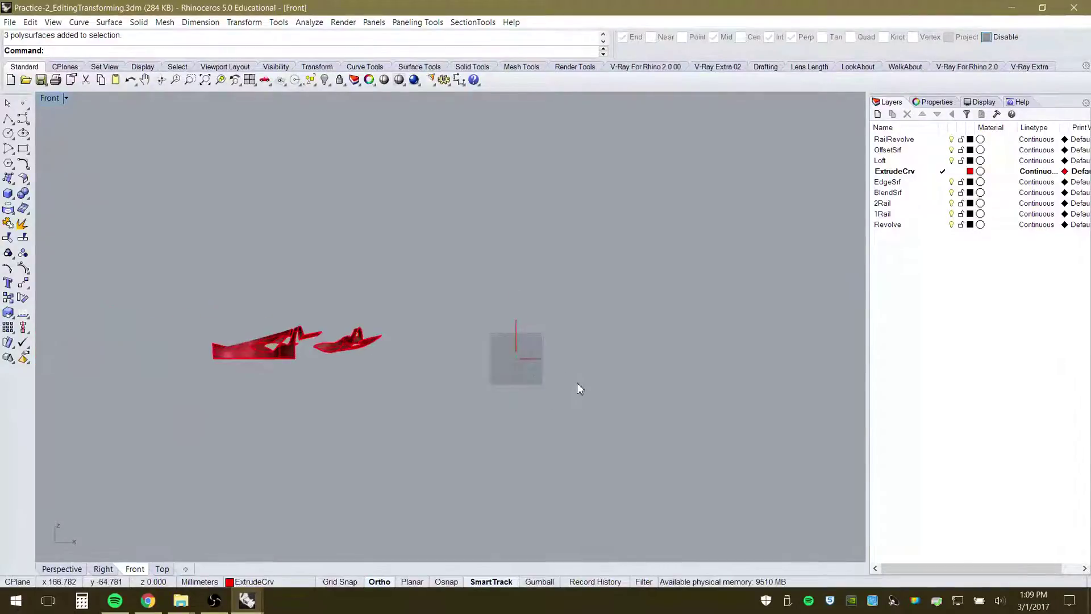
click(163, 569)
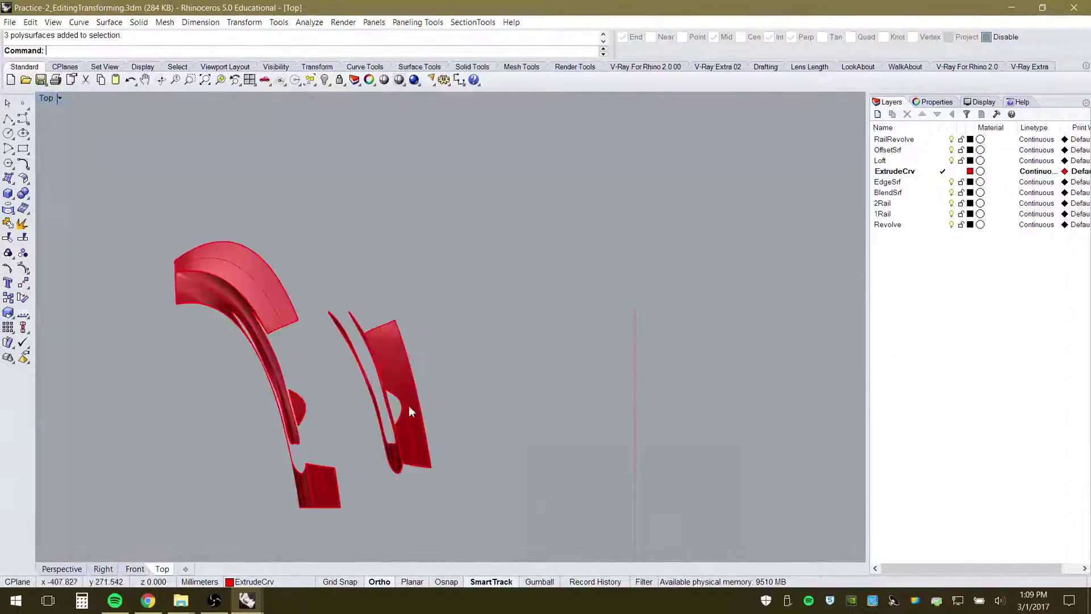
scroll(253, 298, down, 8)
scroll(338, 366, up, 8)
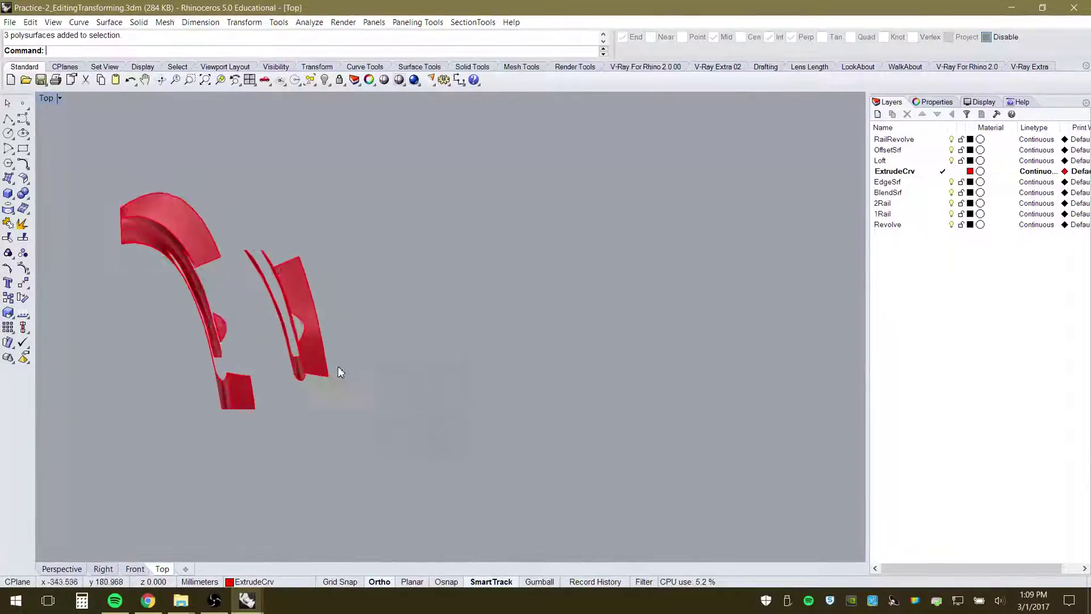
click(8, 283)
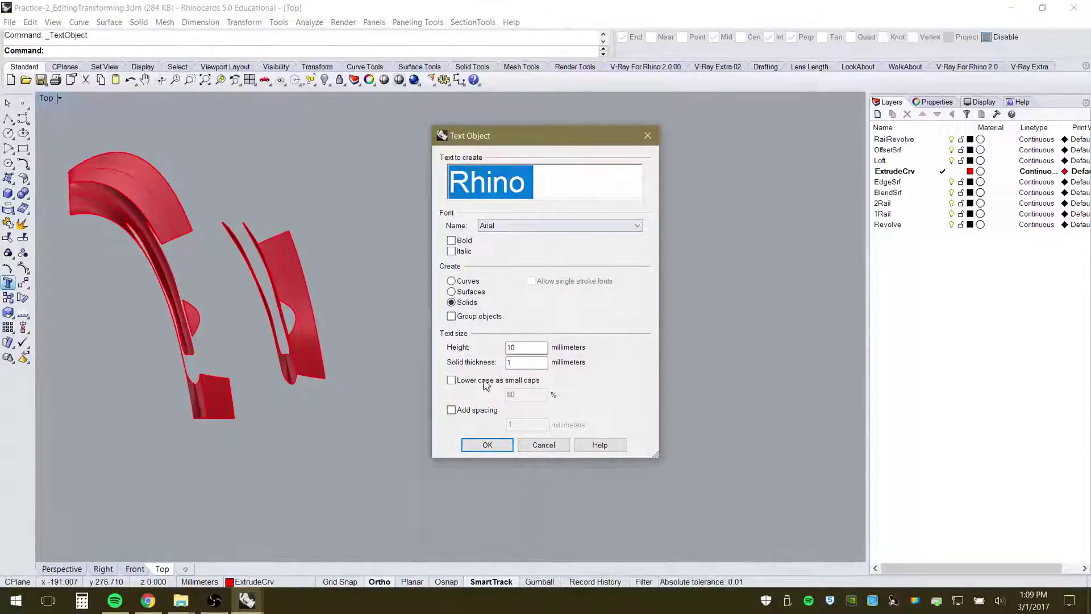
click(543, 226)
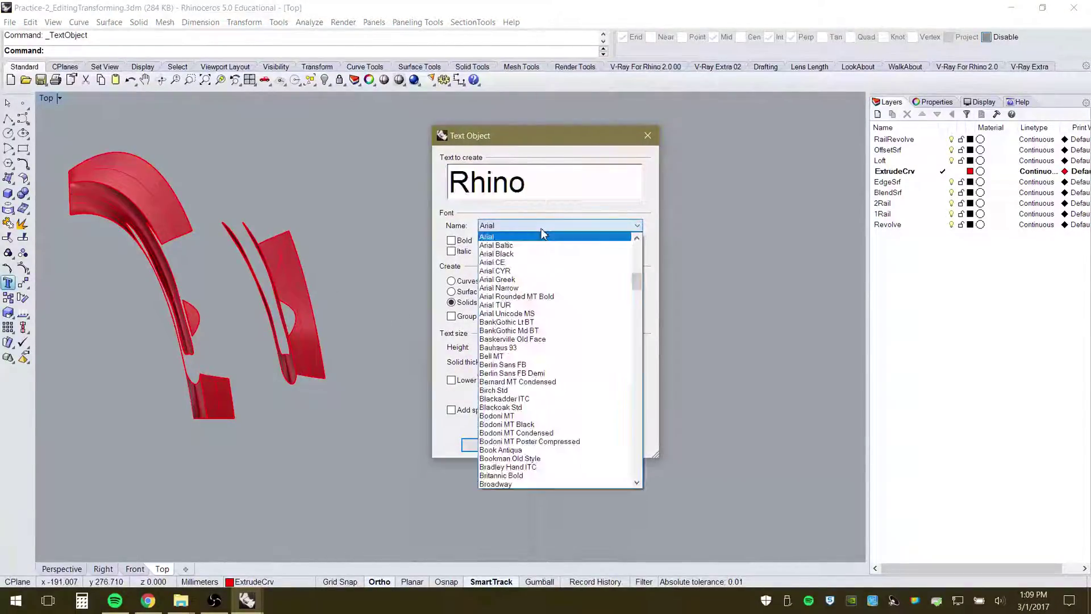
click(543, 232)
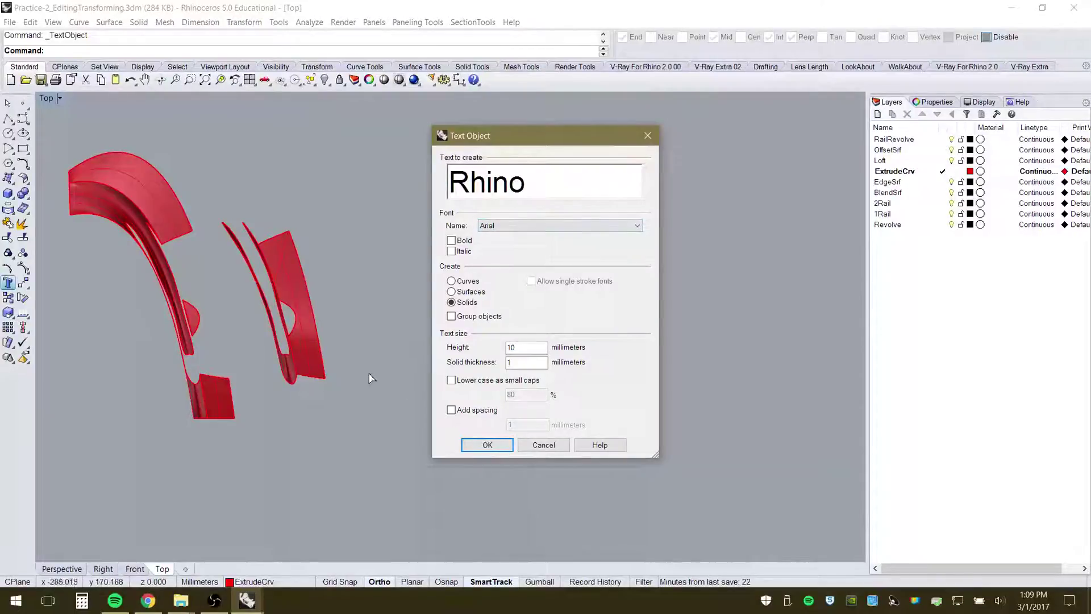
click(492, 446)
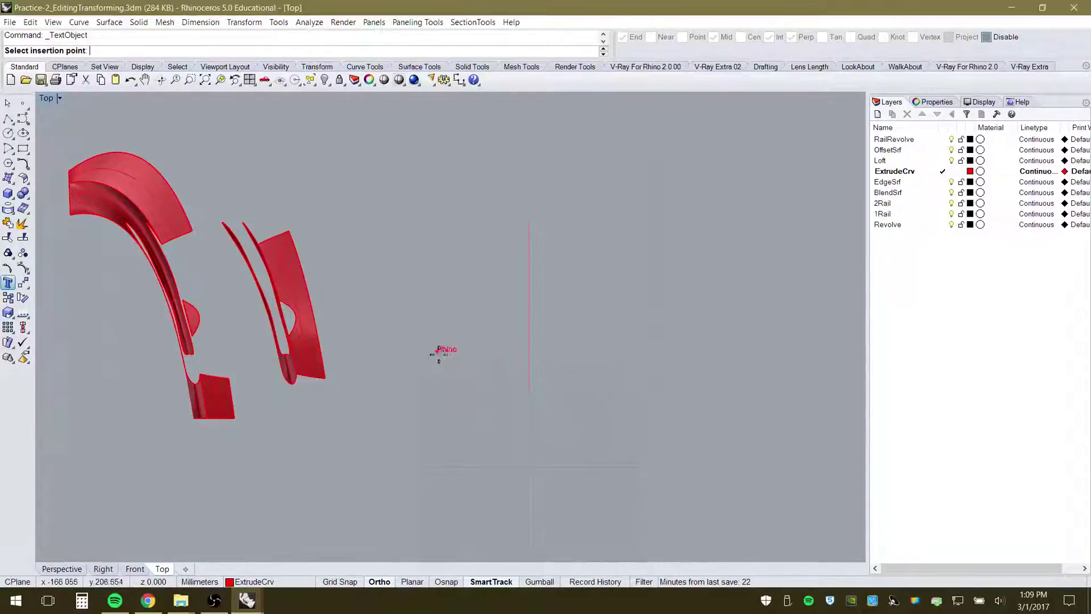
click(407, 339)
Select individual letters of the "Rhino" text to check that they are separate solids, leaving nothing selected
scroll(406, 338, up, 10)
click(419, 328)
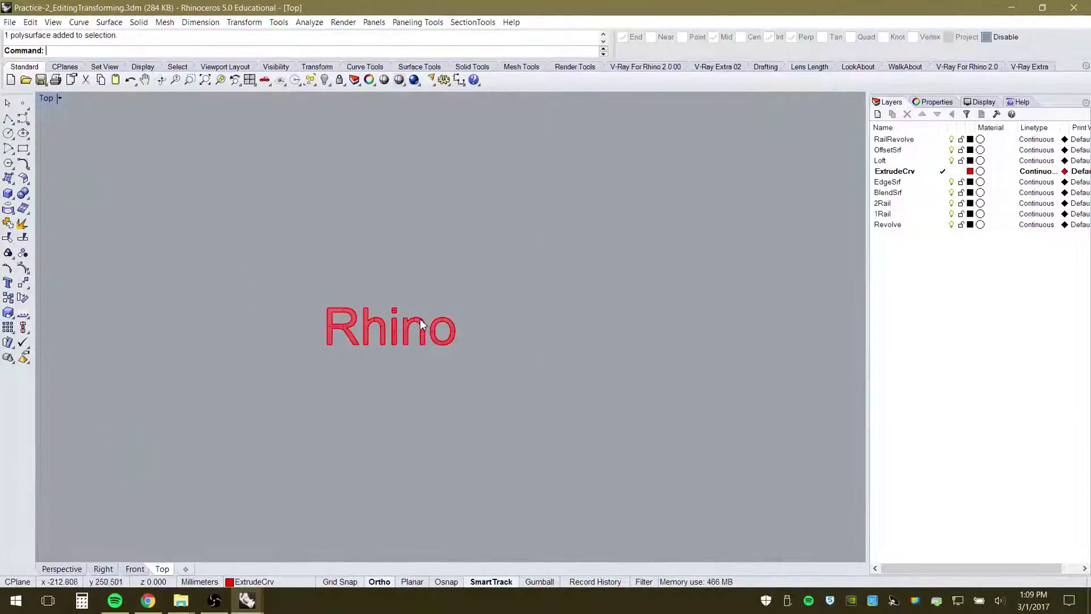
click(257, 482)
scroll(396, 327, up, 10)
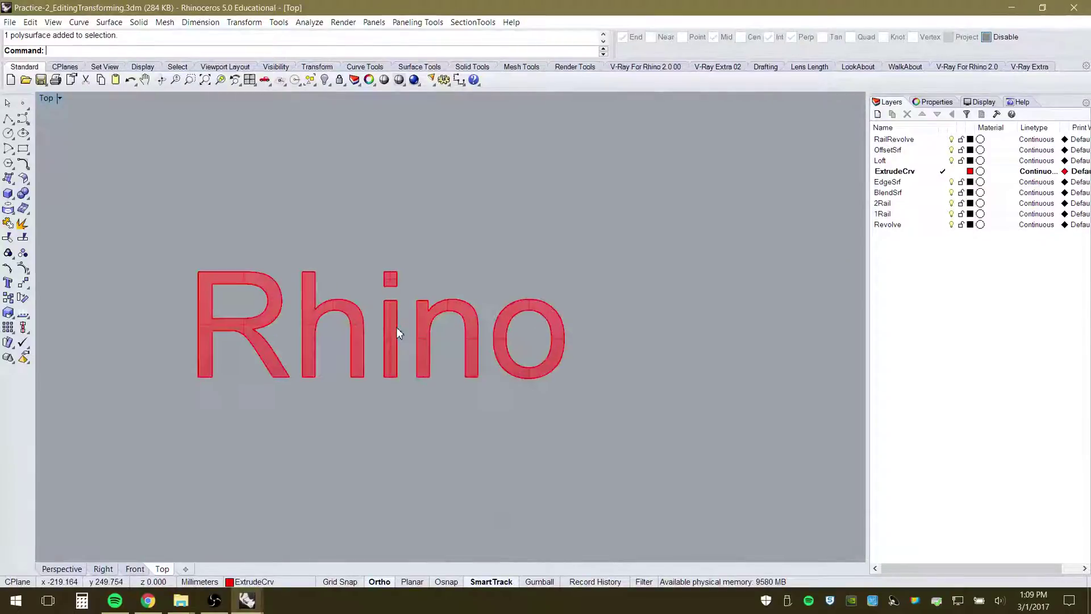
click(448, 316)
click(430, 426)
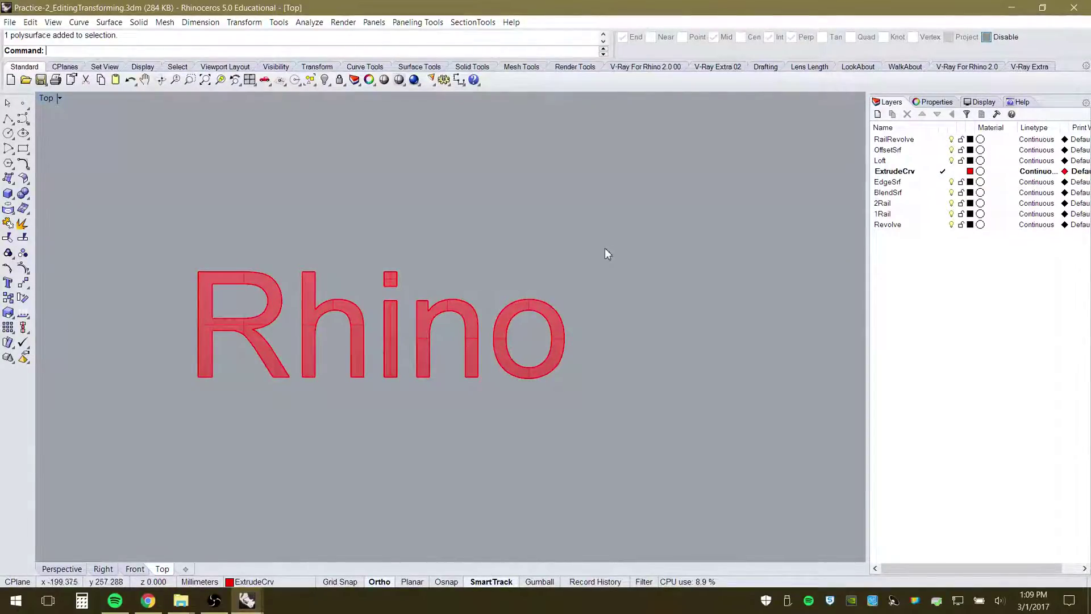
Delete all the letters of the "Rhino" text object
scroll(591, 297, down, 9)
drag(601, 295, 485, 344)
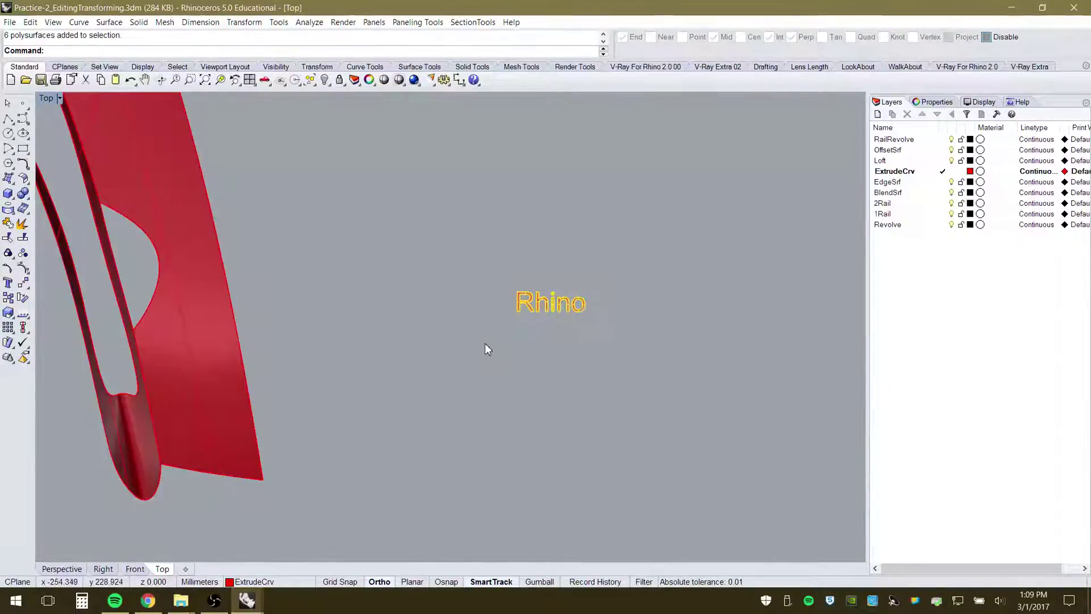
key(Delete)
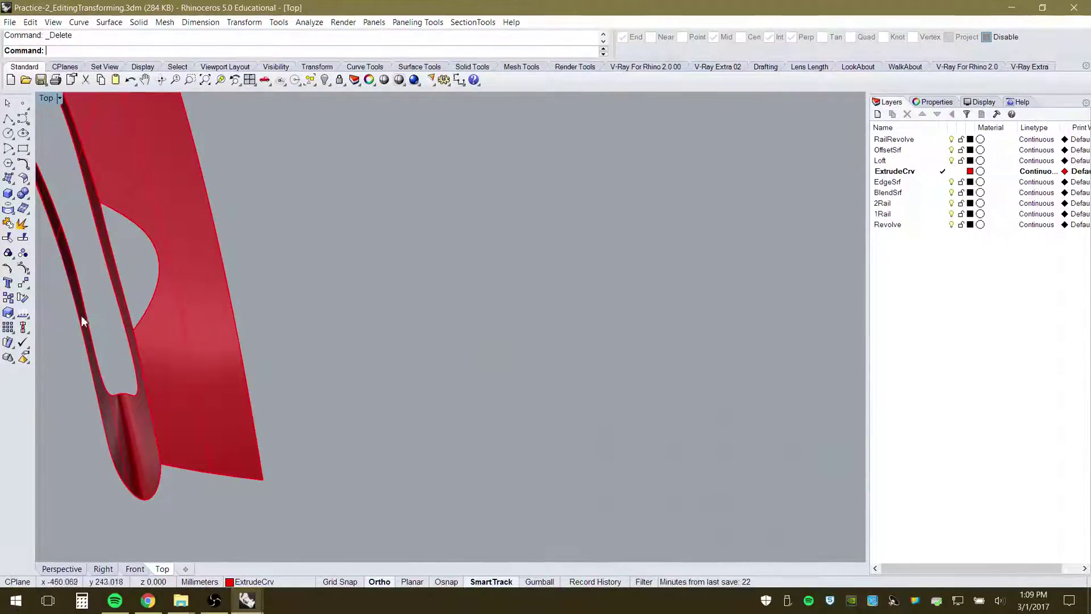
Move the grouped polysurfaces 24 mm in the positive X direction in the Top view
click(22, 284)
scroll(455, 336, down, 3)
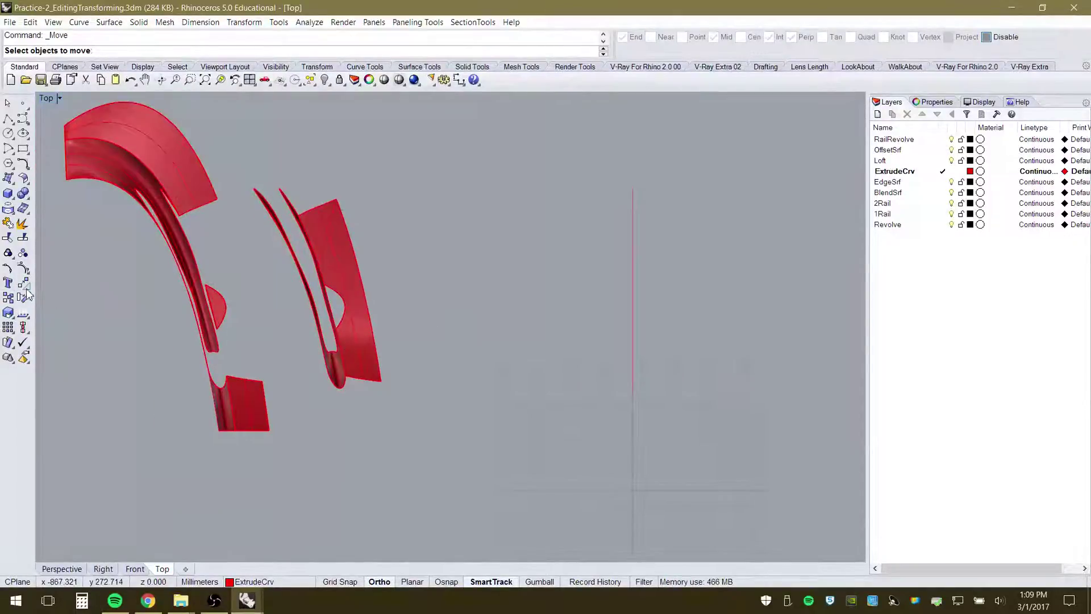
click(330, 292)
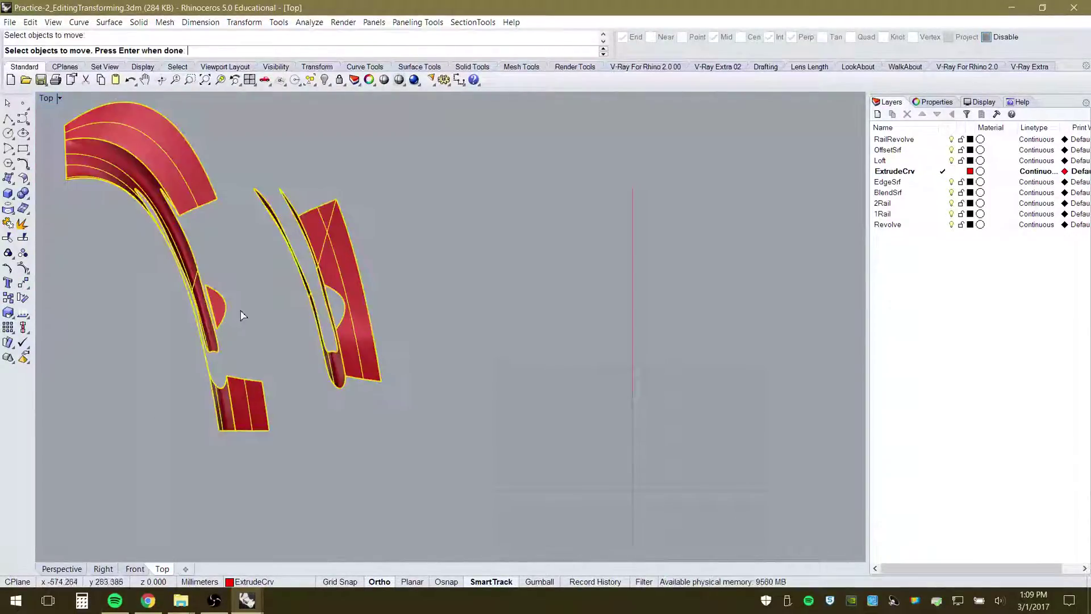
scroll(322, 301, down, 3)
drag(318, 282, 454, 285)
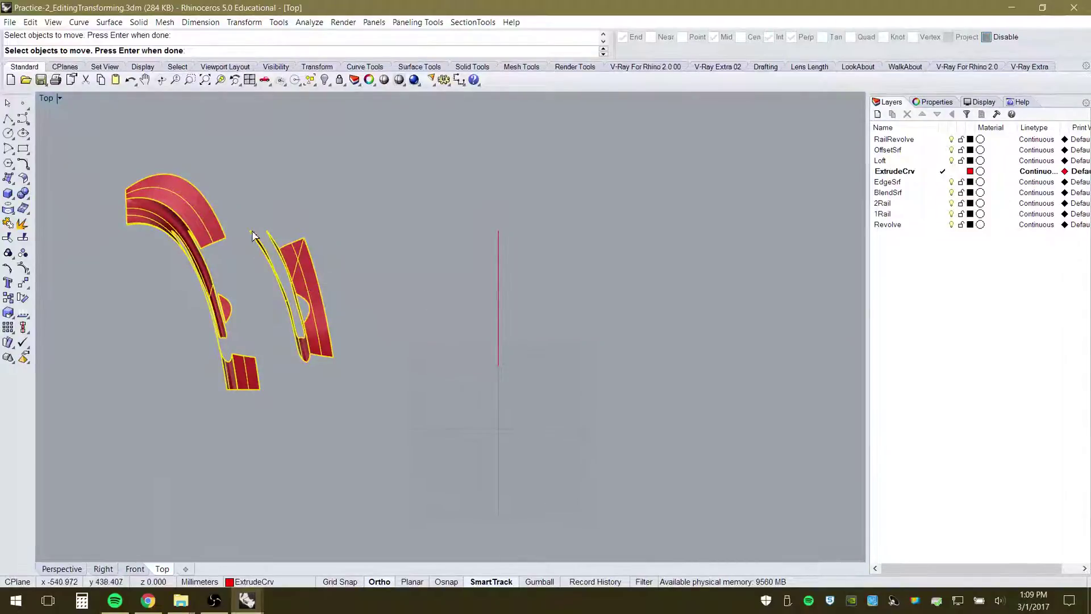
key(Return)
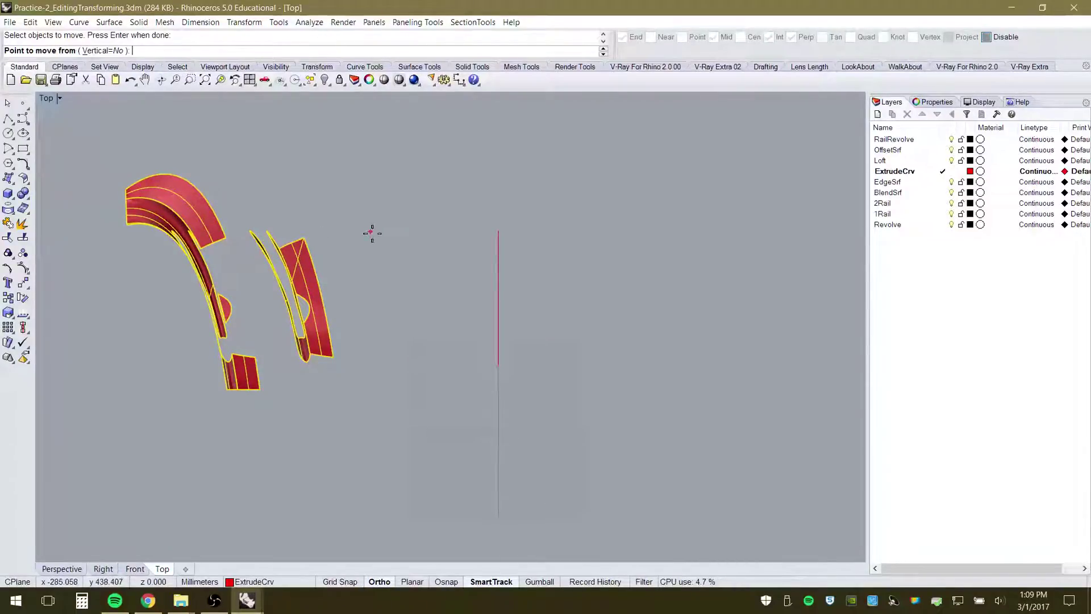
click(350, 282)
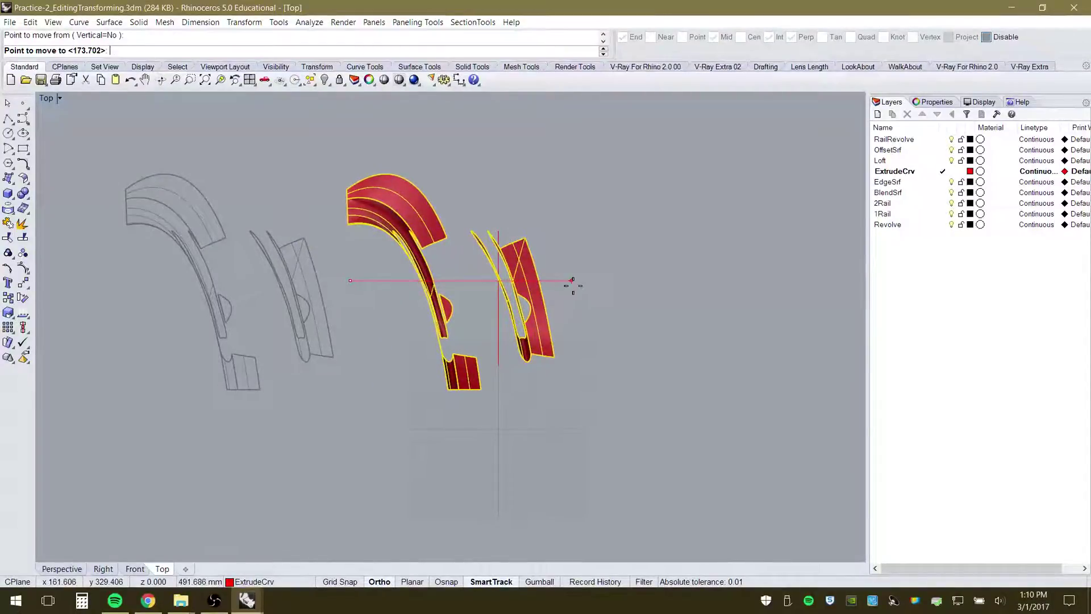
text(24)
key(Return)
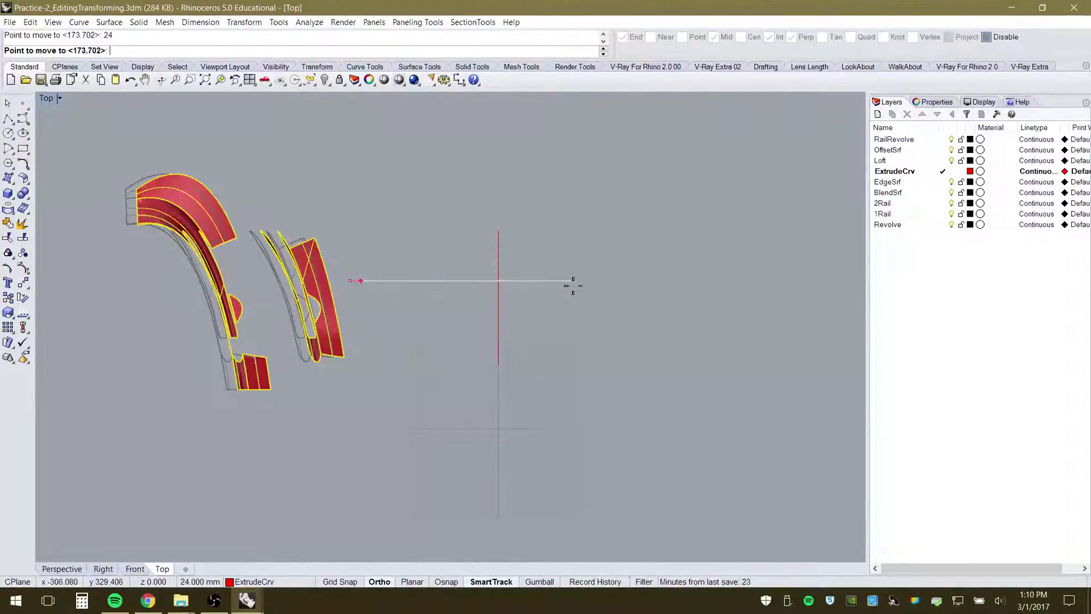
click(572, 285)
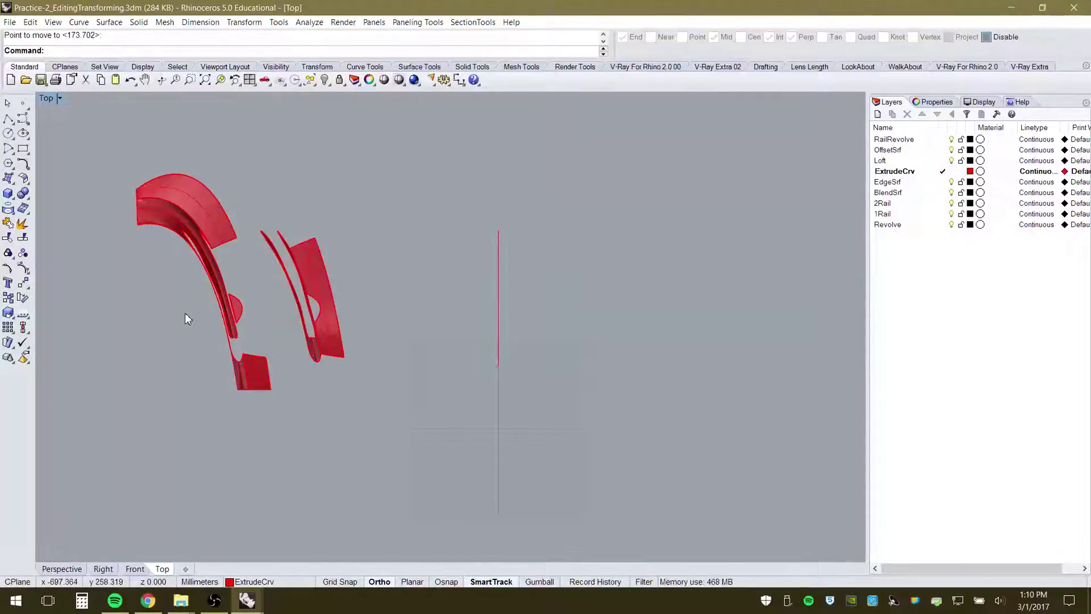
Copy the grouped polysurfaces five times in a row along the positive X direction
click(10, 299)
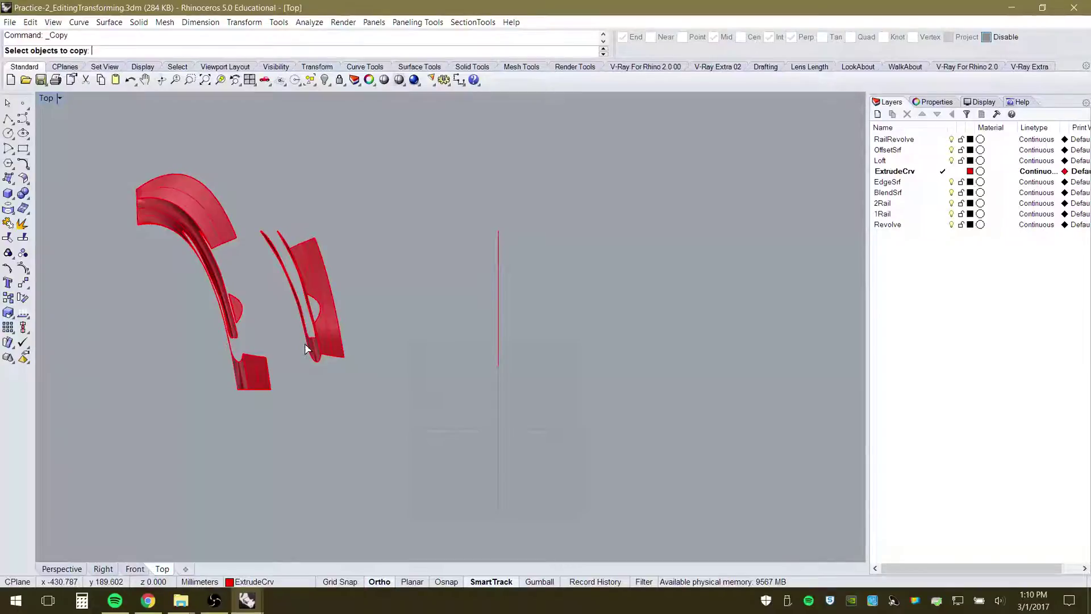
click(222, 226)
key(Return)
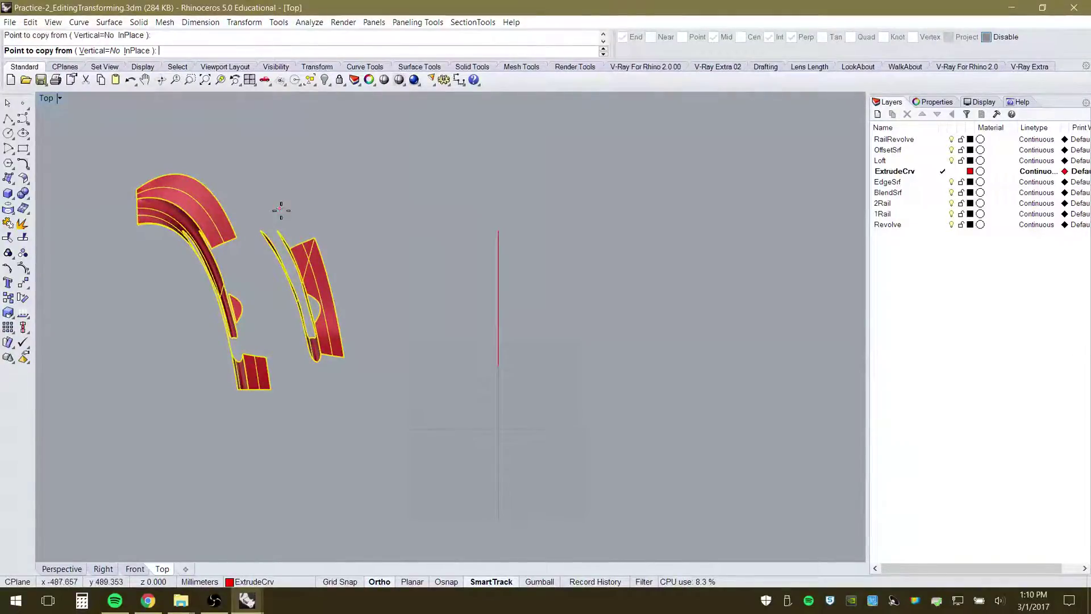
click(279, 208)
click(391, 209)
click(516, 209)
click(634, 205)
click(742, 205)
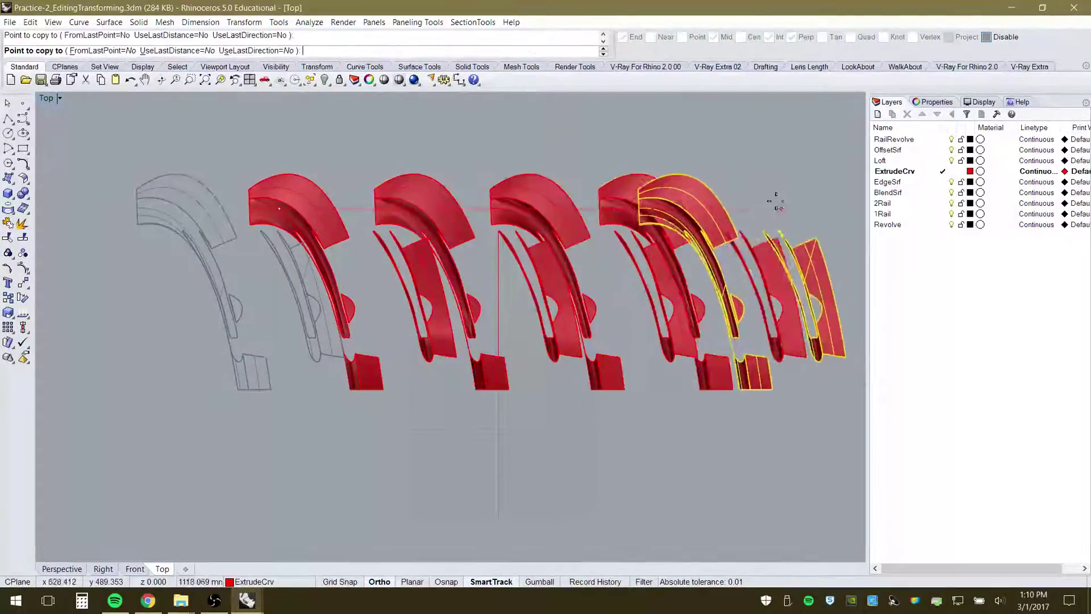
click(810, 199)
key(Return)
Examine the row of copied groups from several angles in the Perspective view
click(59, 570)
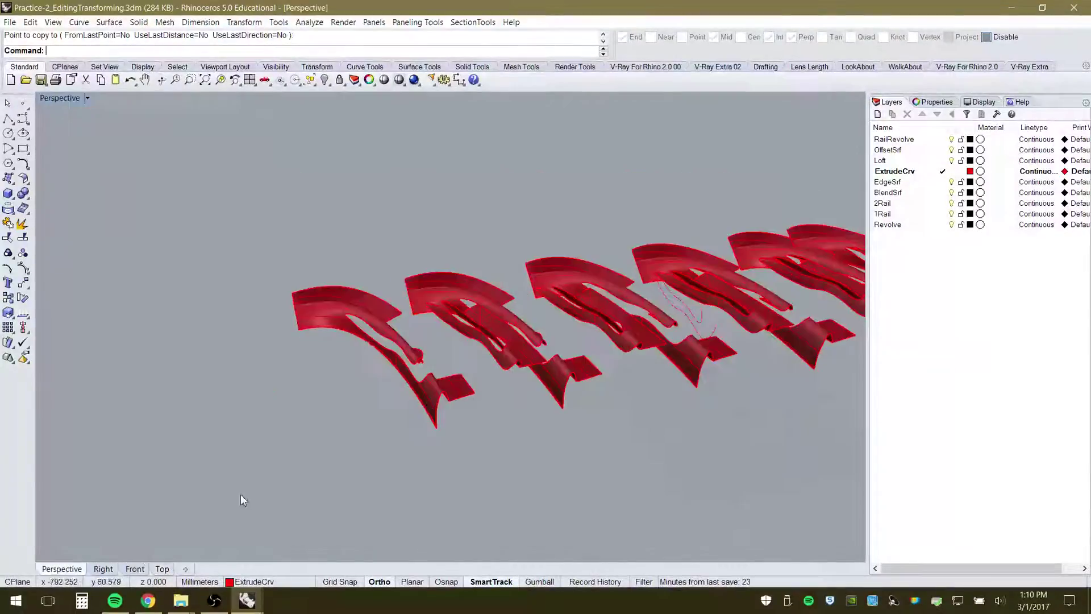
scroll(441, 401, down, 7)
scroll(768, 336, up, 6)
right_drag(398, 455, 494, 444)
scroll(531, 370, down, 7)
scroll(474, 442, up, 4)
scroll(435, 448, down, 5)
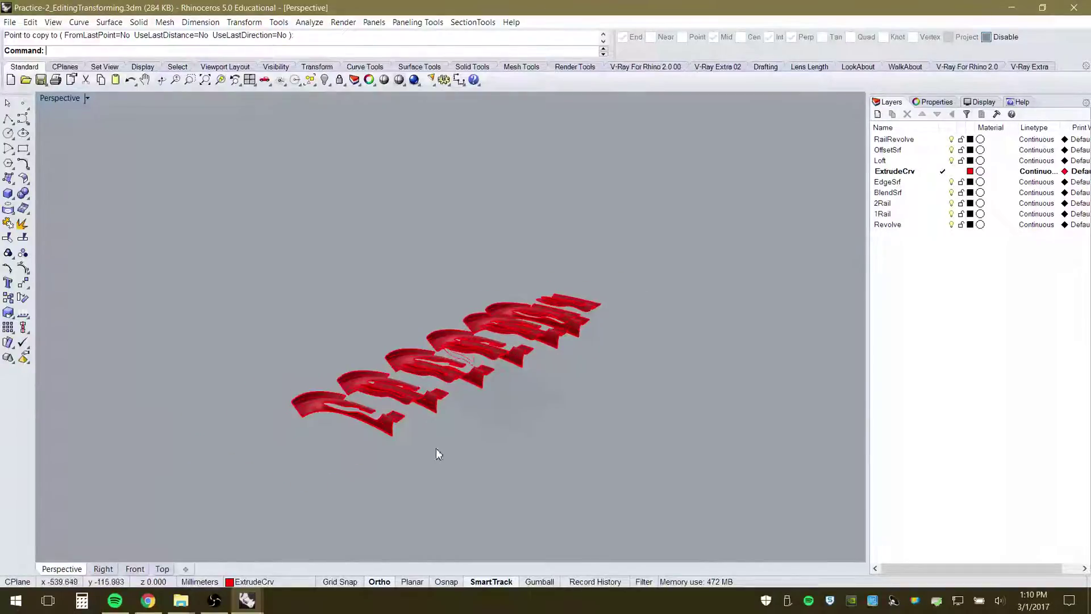
scroll(435, 452, up, 7)
right_drag(324, 387, 299, 414)
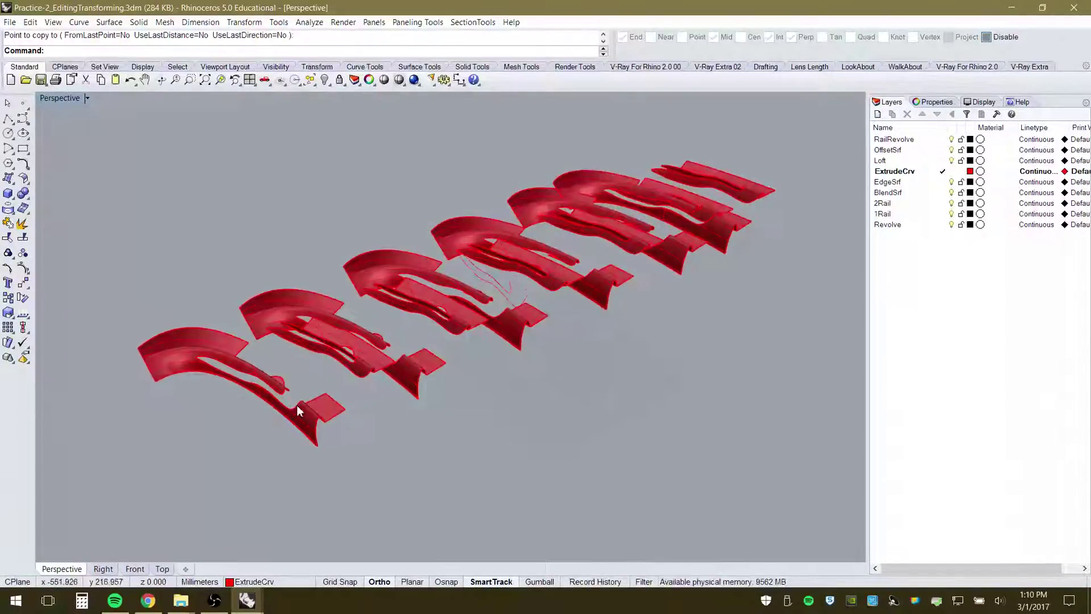
scroll(519, 221, up, 3)
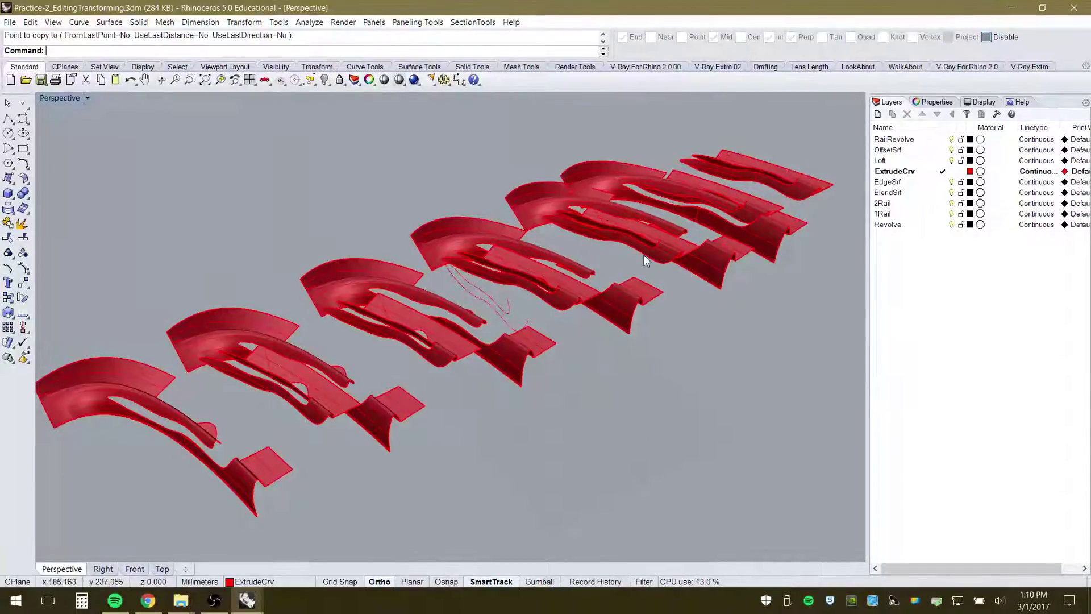
right_drag(454, 373, 467, 373)
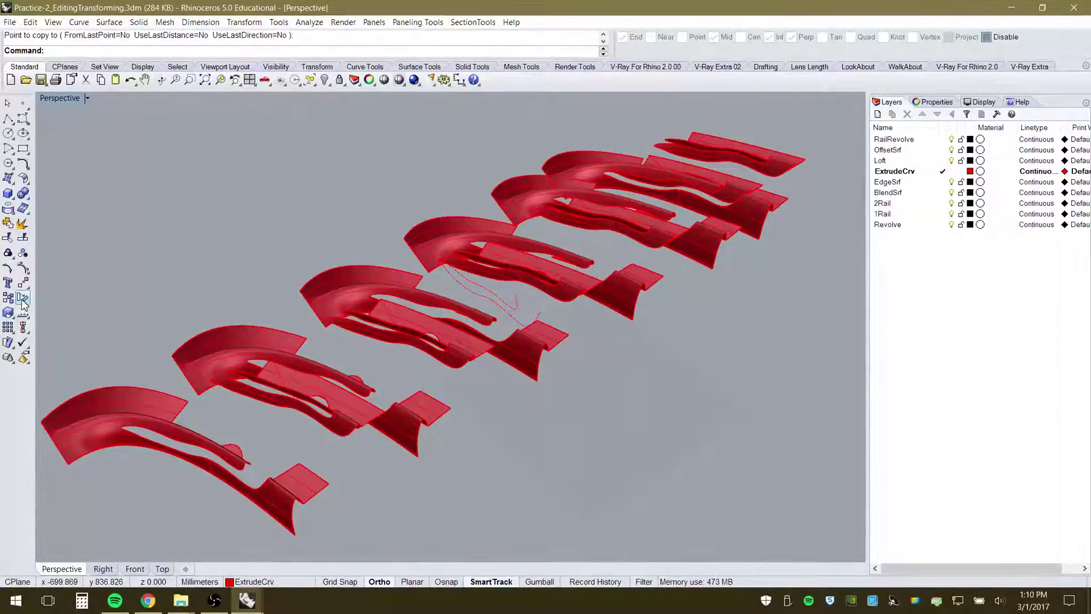
In the Top view, enable object snaps and rotate the third group in the row about 49 degrees counterclockwise around its upper arc's lower corner
click(162, 569)
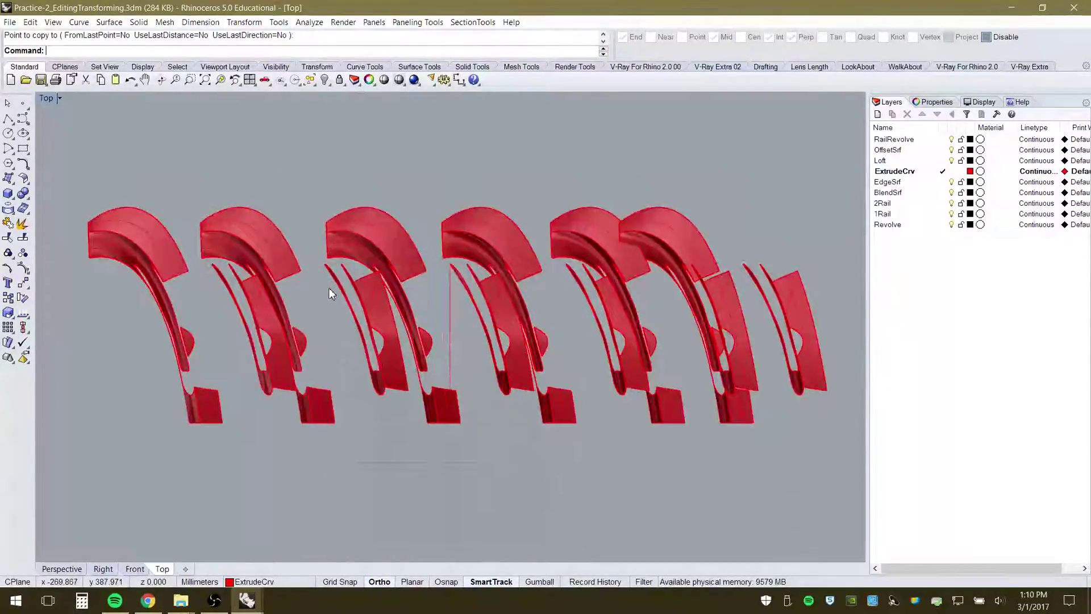
click(23, 298)
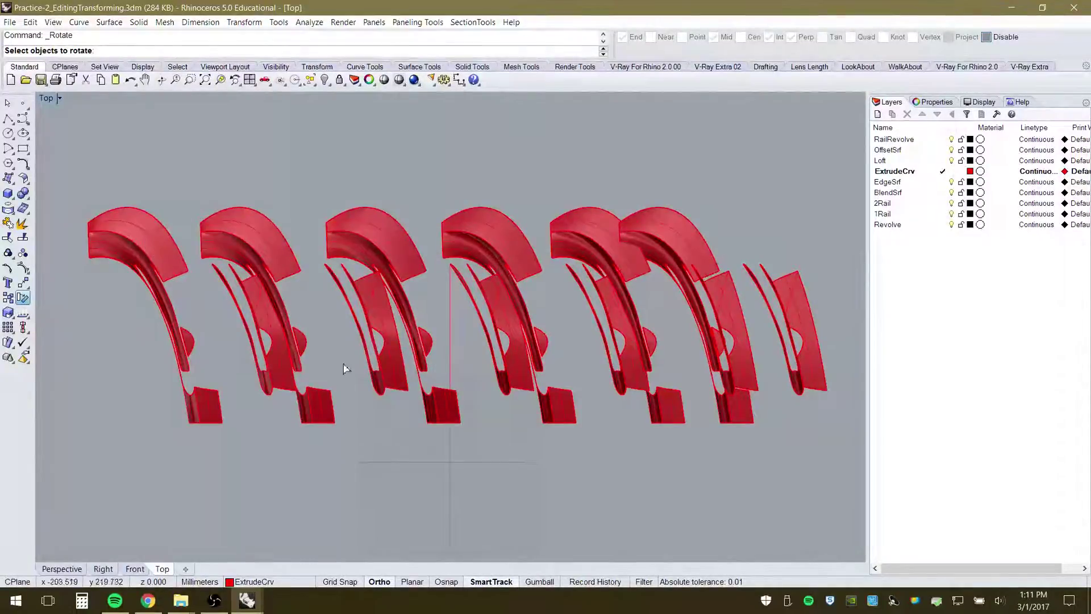
click(401, 246)
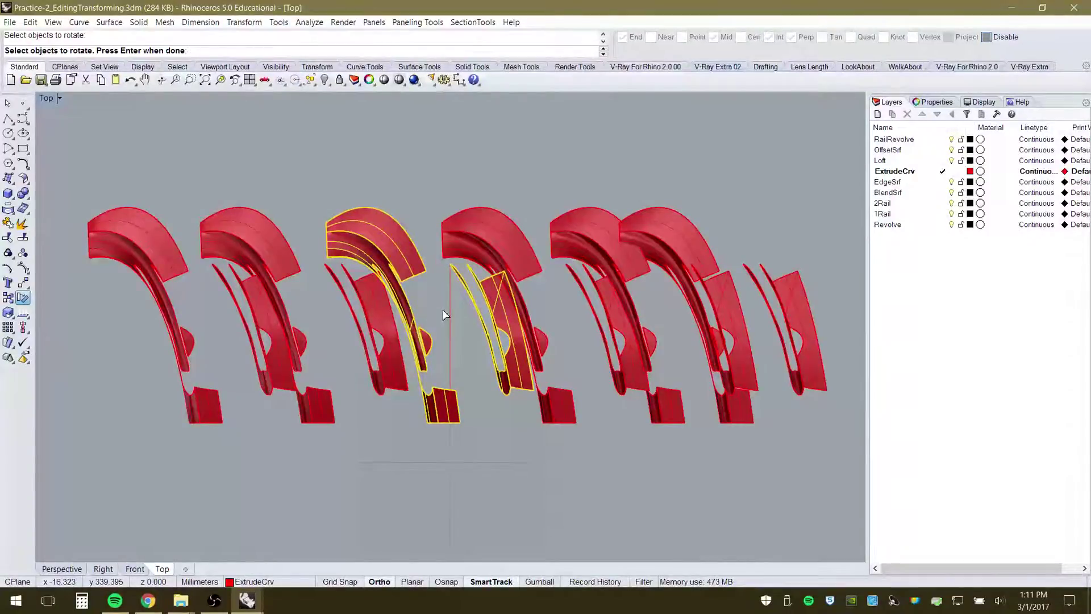
key(Return)
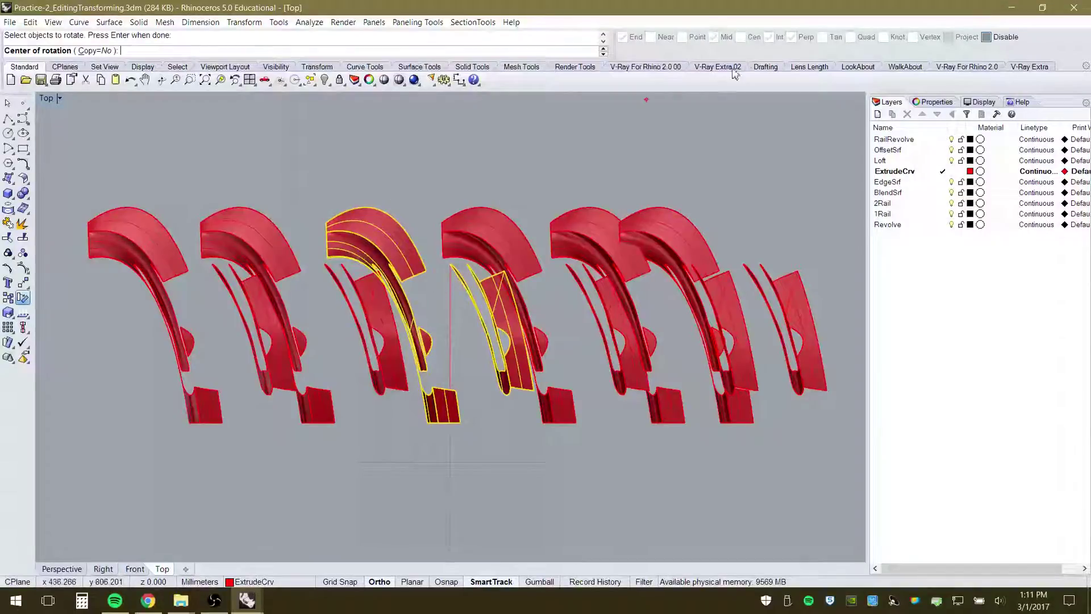
click(985, 38)
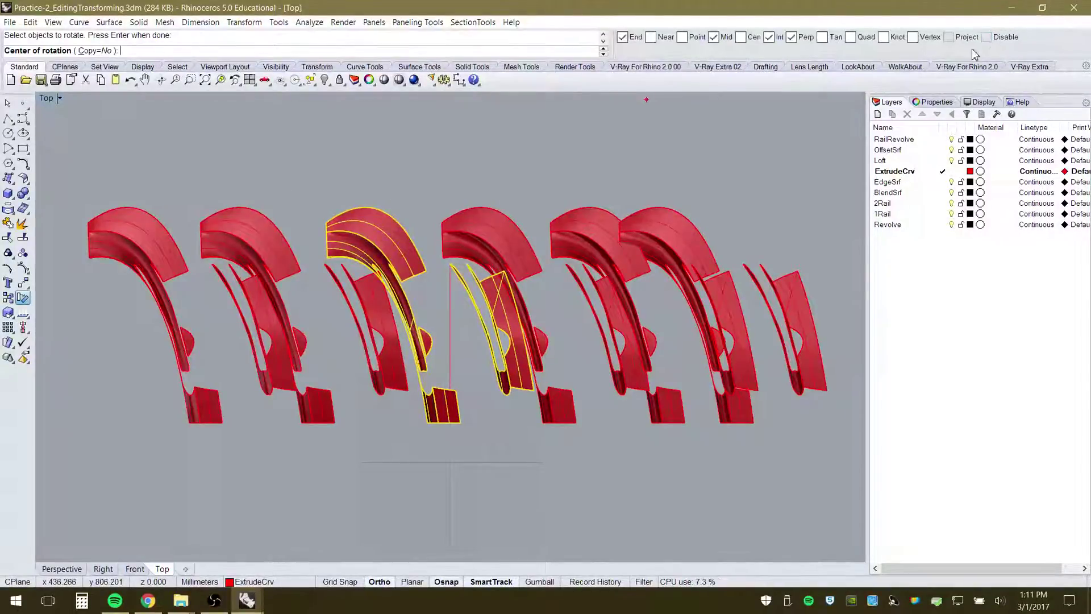
click(426, 271)
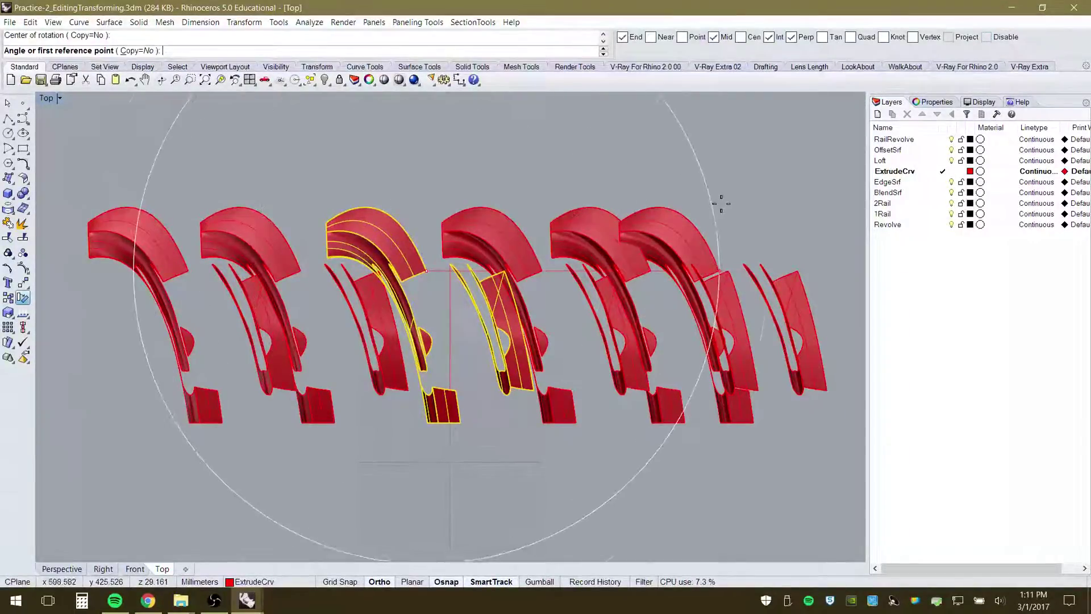
click(772, 199)
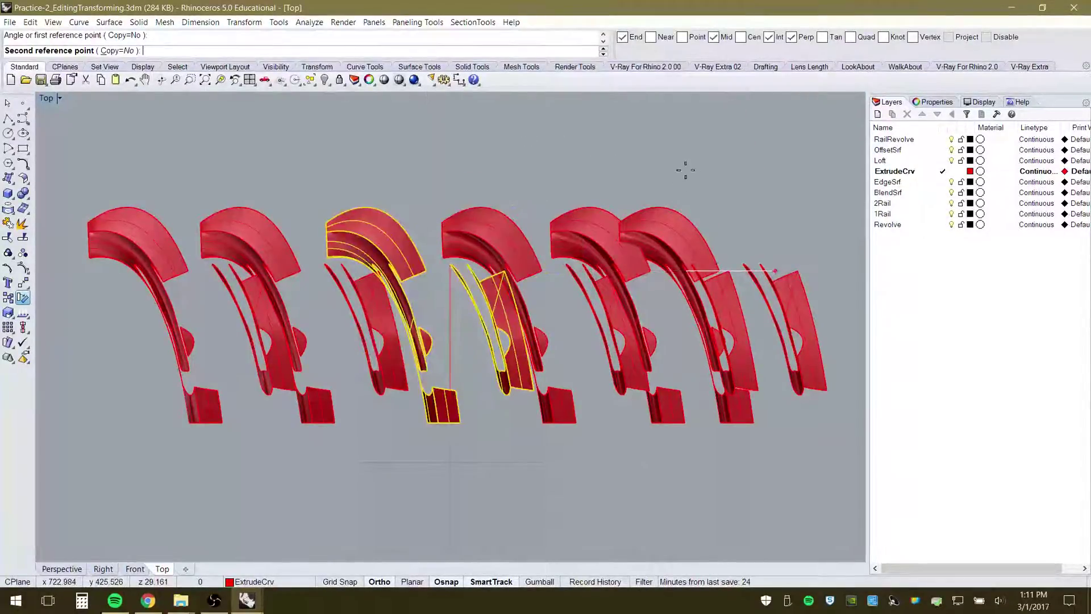
key(F8)
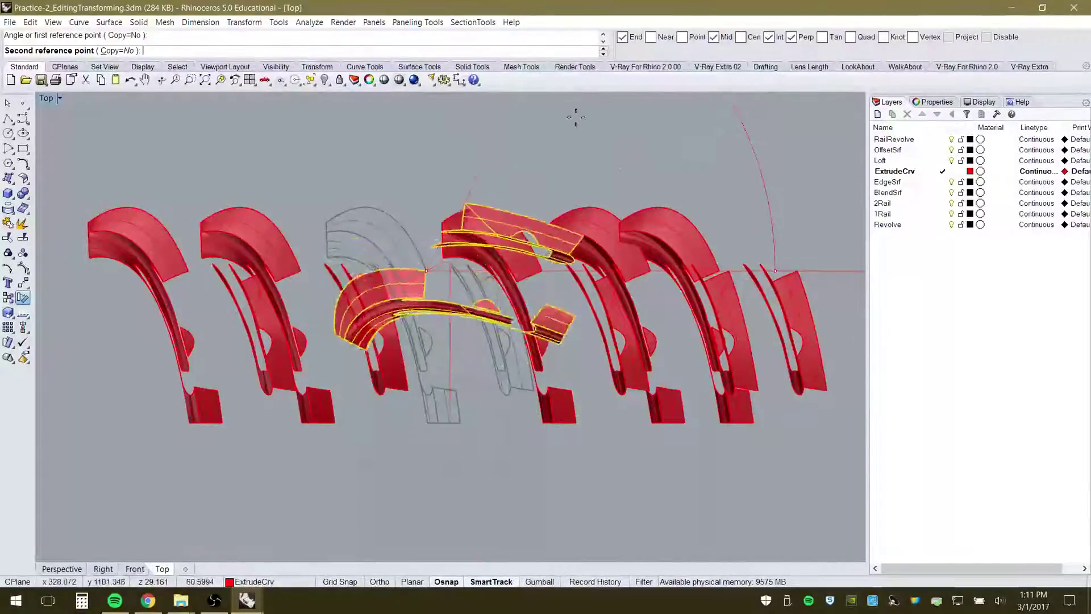
key(F8)
click(534, 154)
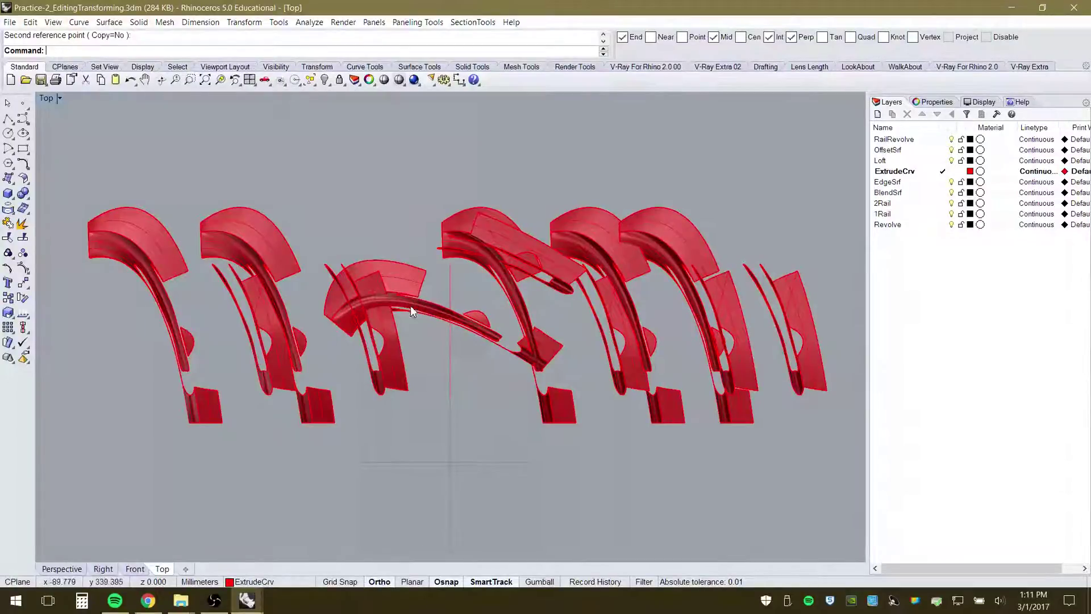
In the Right view, rotate the frontmost group of polysurfaces counterclockwise around a point near its middle, so its pointed tip swings upward
click(103, 569)
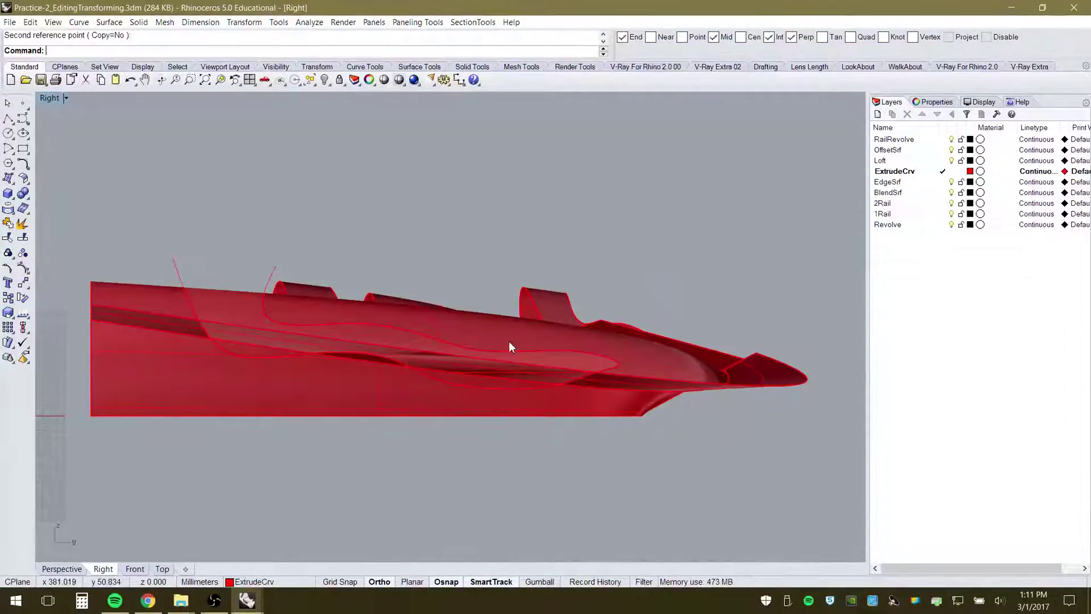
key(ctrl+a)
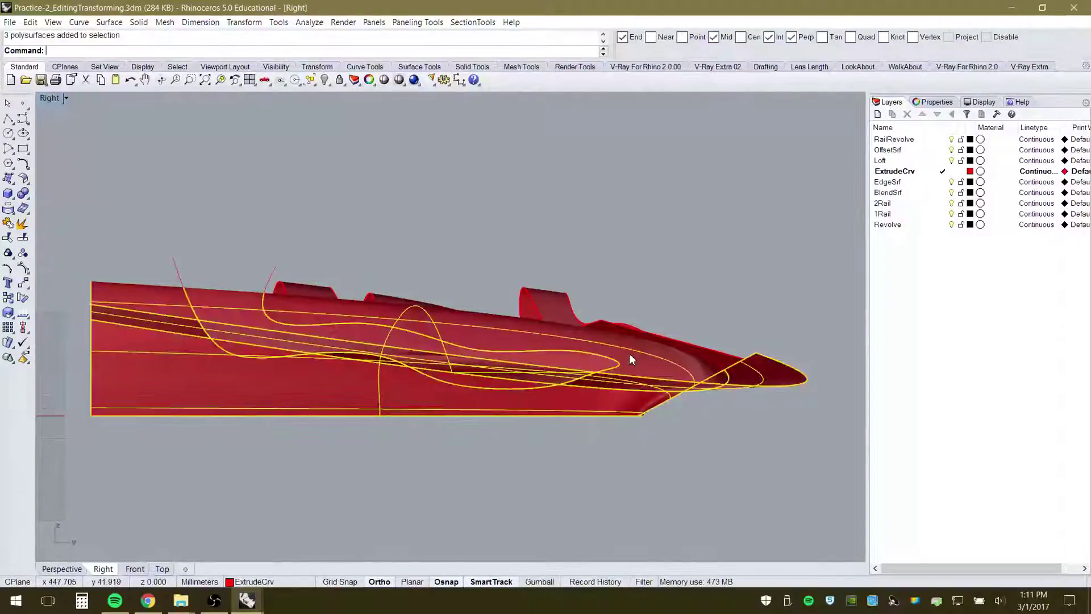
right_click(294, 210)
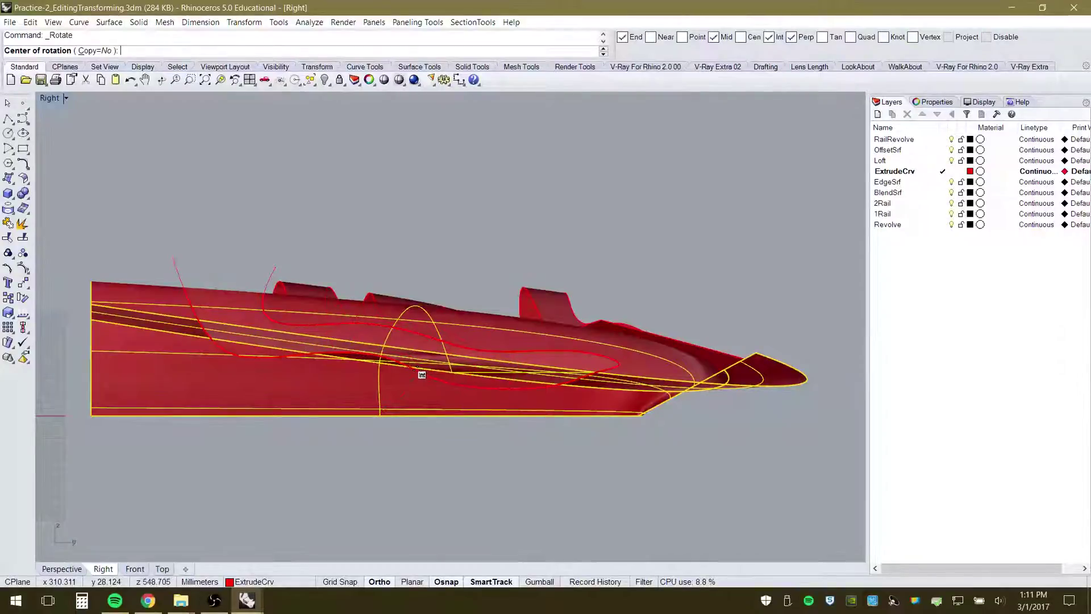
click(422, 374)
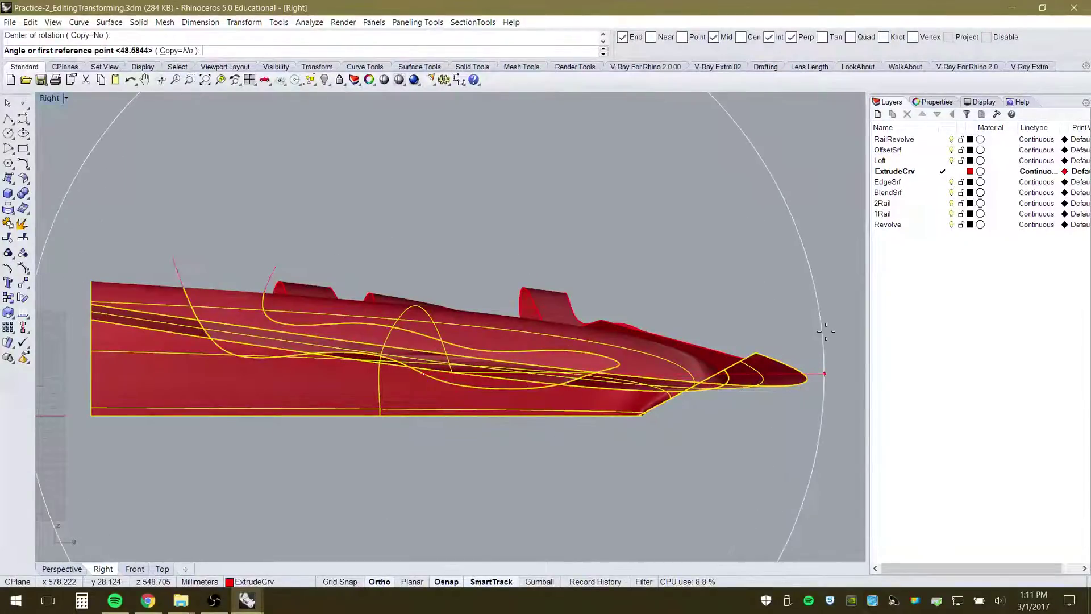
click(824, 373)
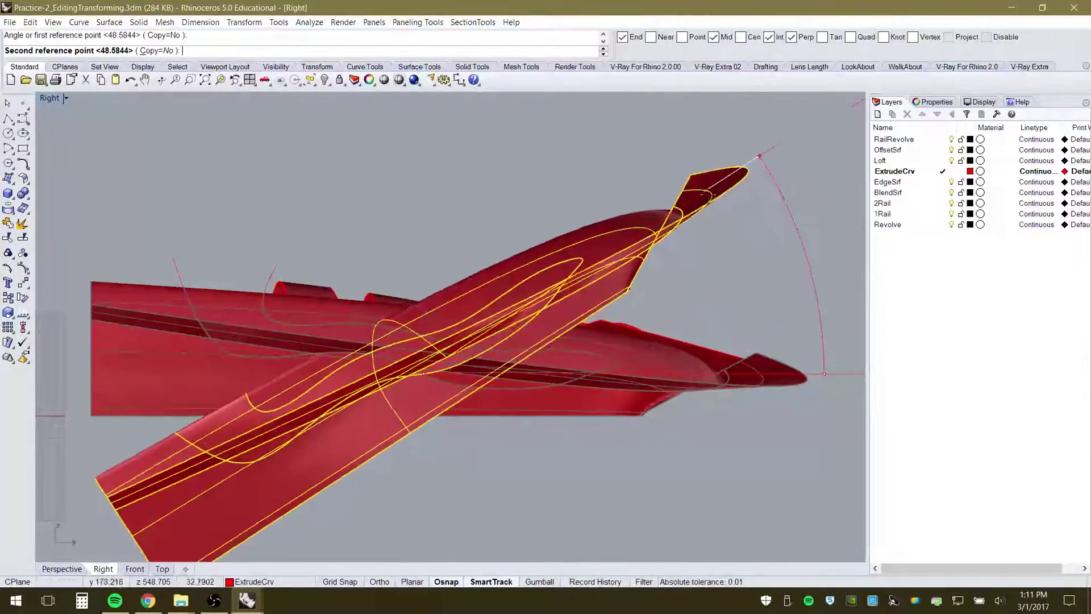
click(682, 142)
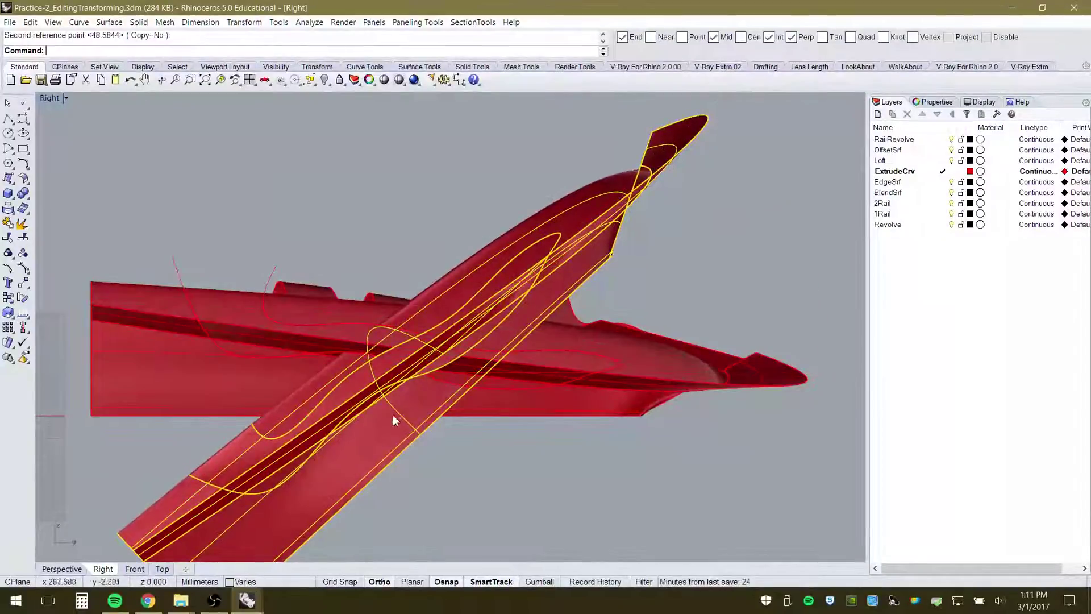
key(Escape)
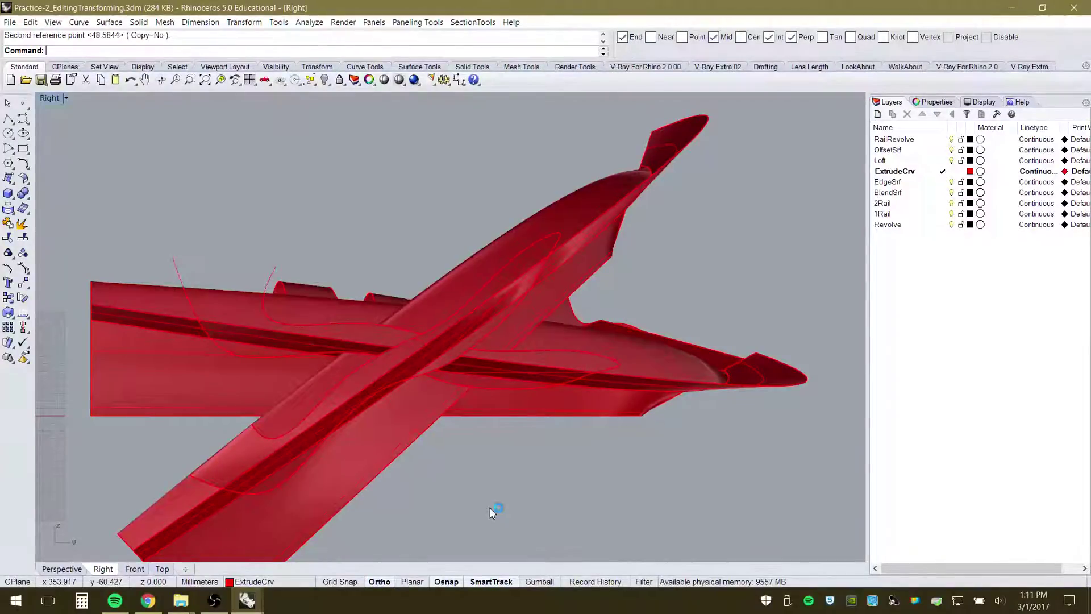
Examine the rotated groups from several angles in the Perspective view, then inspect the flat end piece of the second group up close
click(60, 571)
scroll(470, 343, down, 5)
right_drag(471, 343, 459, 421)
scroll(490, 400, down, 7)
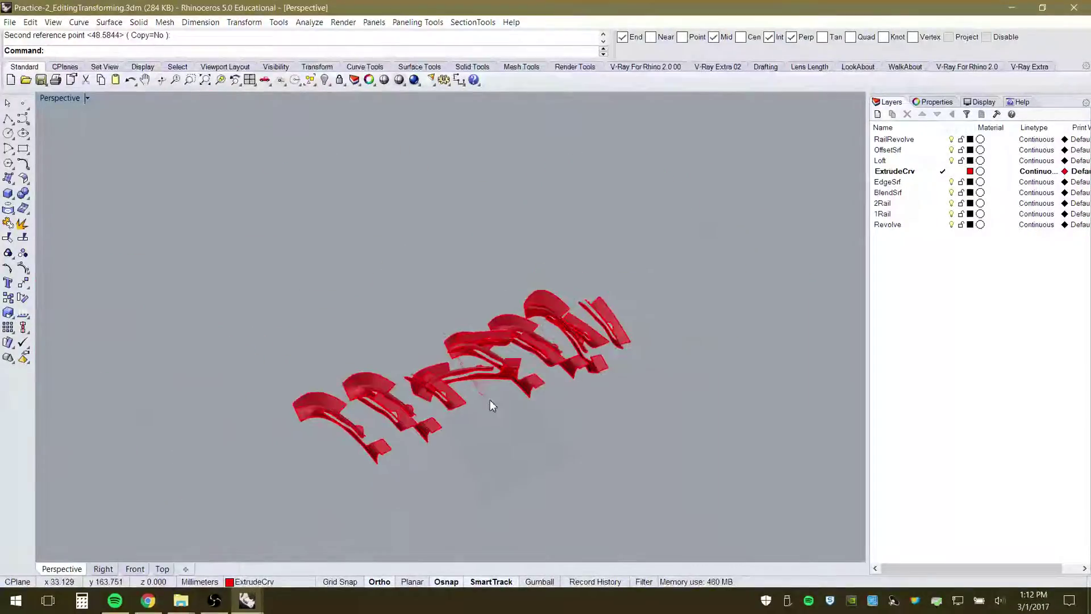
scroll(392, 445, up, 6)
right_drag(510, 480, 411, 525)
scroll(529, 404, down, 4)
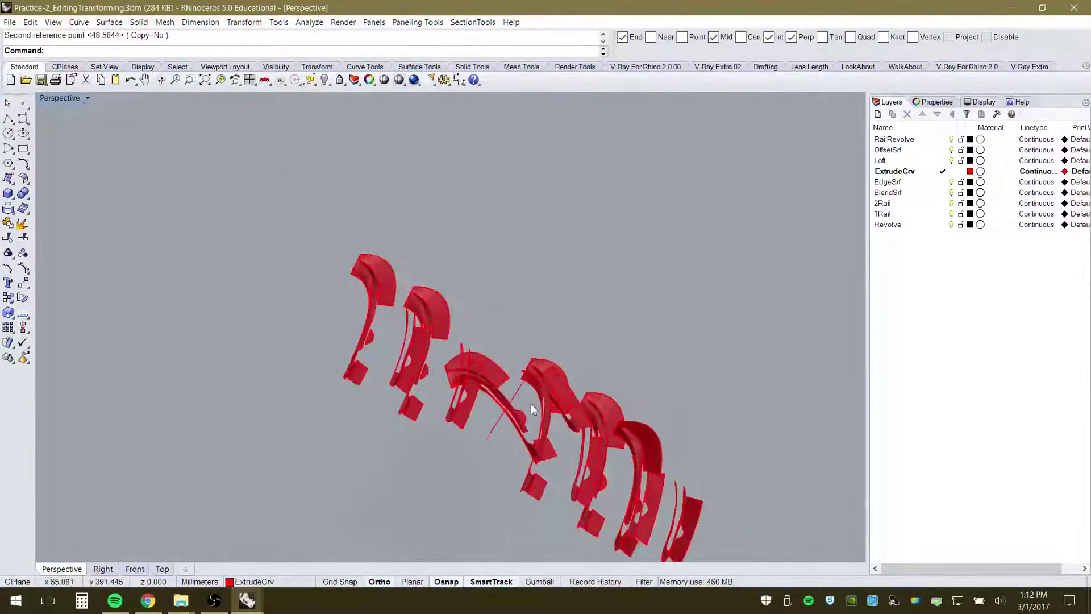
right_drag(472, 393, 385, 374)
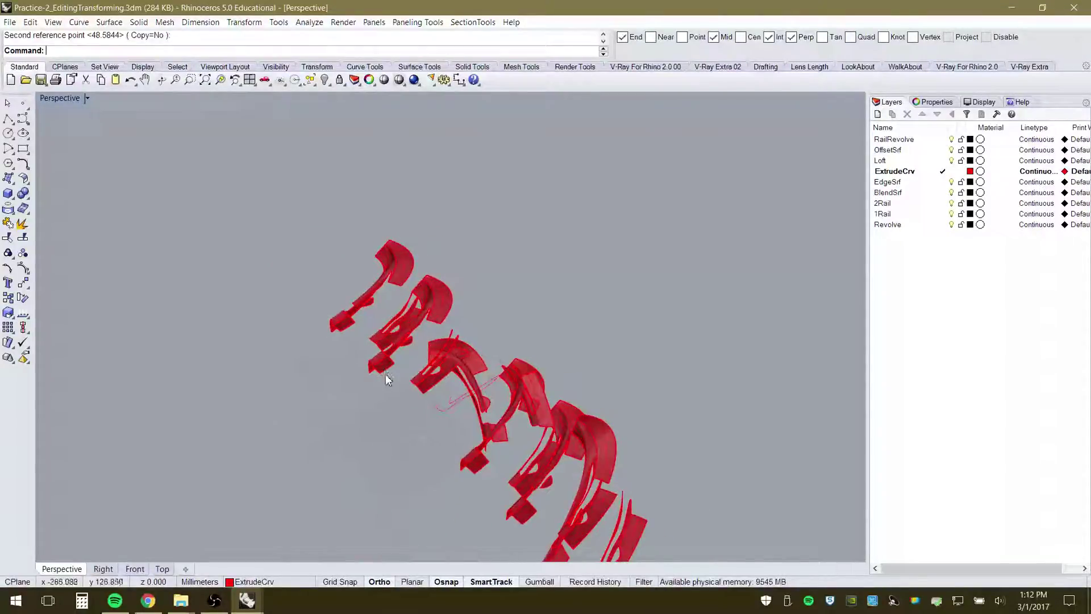
scroll(388, 391, up, 3)
scroll(390, 394, up, 4)
scroll(404, 333, up, 3)
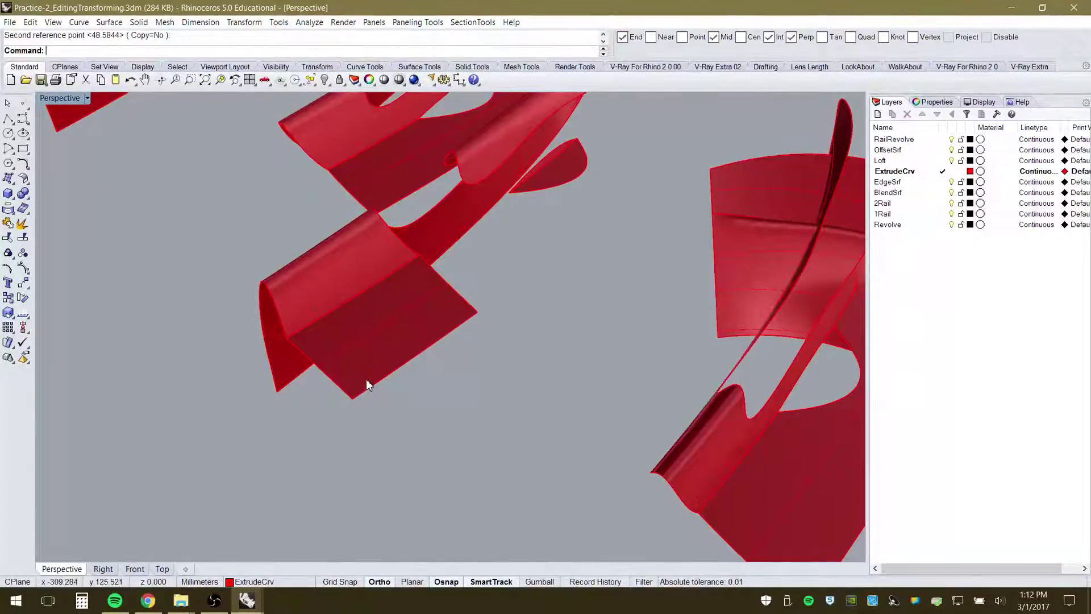
scroll(369, 380, up, 2)
scroll(407, 386, down, 5)
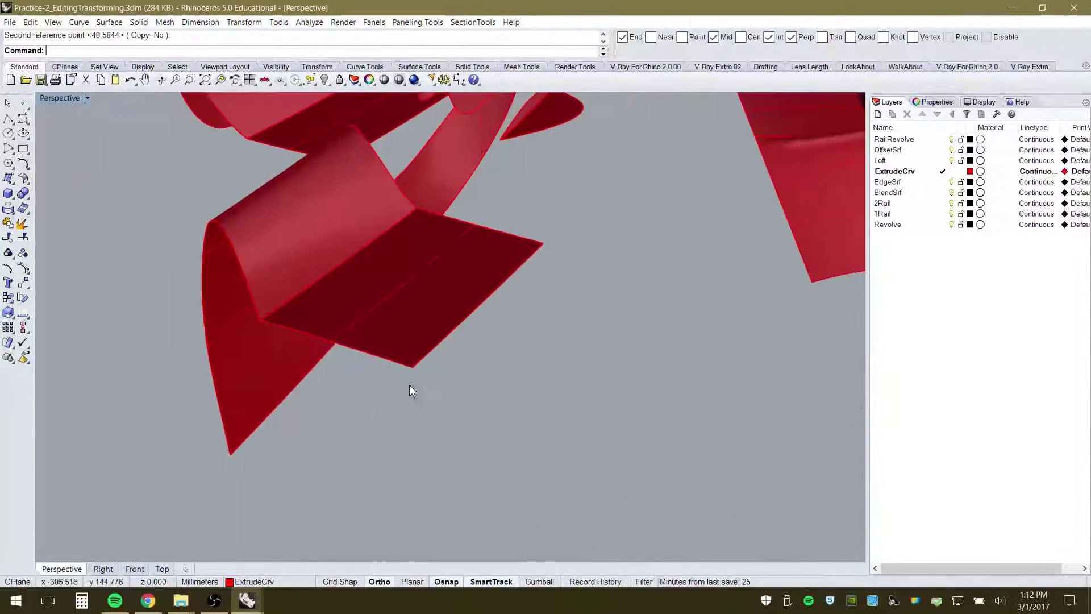
right_drag(405, 387, 251, 418)
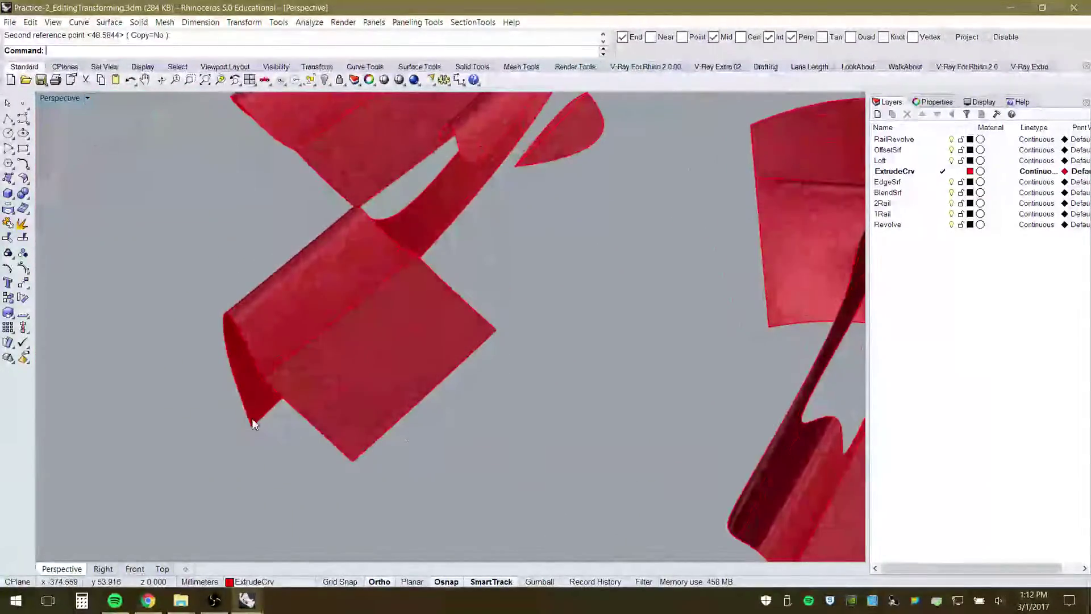
Try to rotate the second group with Rotate 3D, using the outer edge of its flat end piece as the rotation axis
right_click(23, 301)
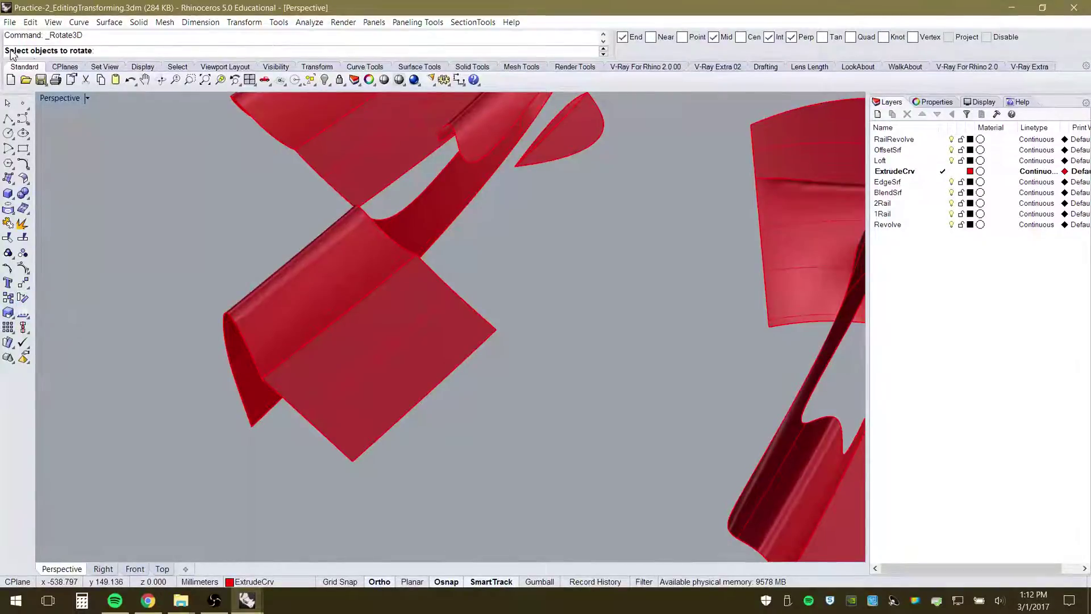
click(365, 300)
key(Return)
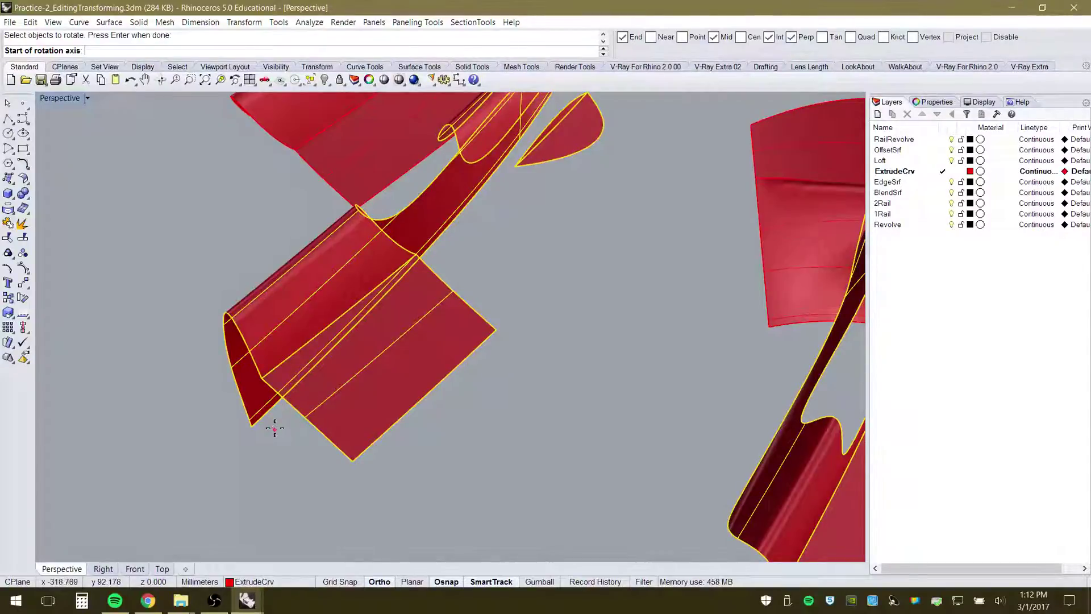
click(350, 461)
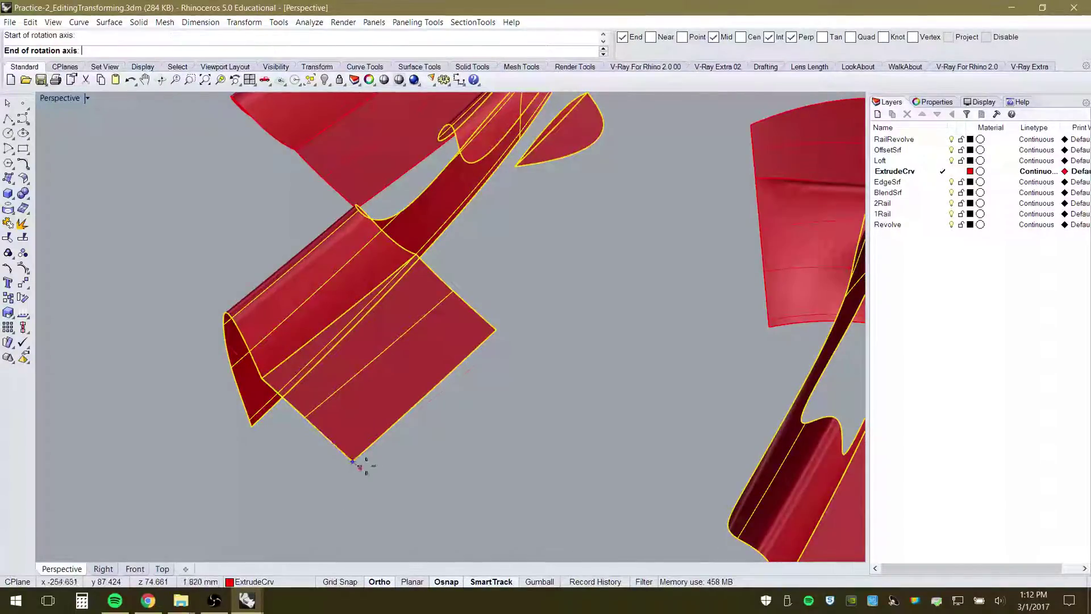
click(497, 331)
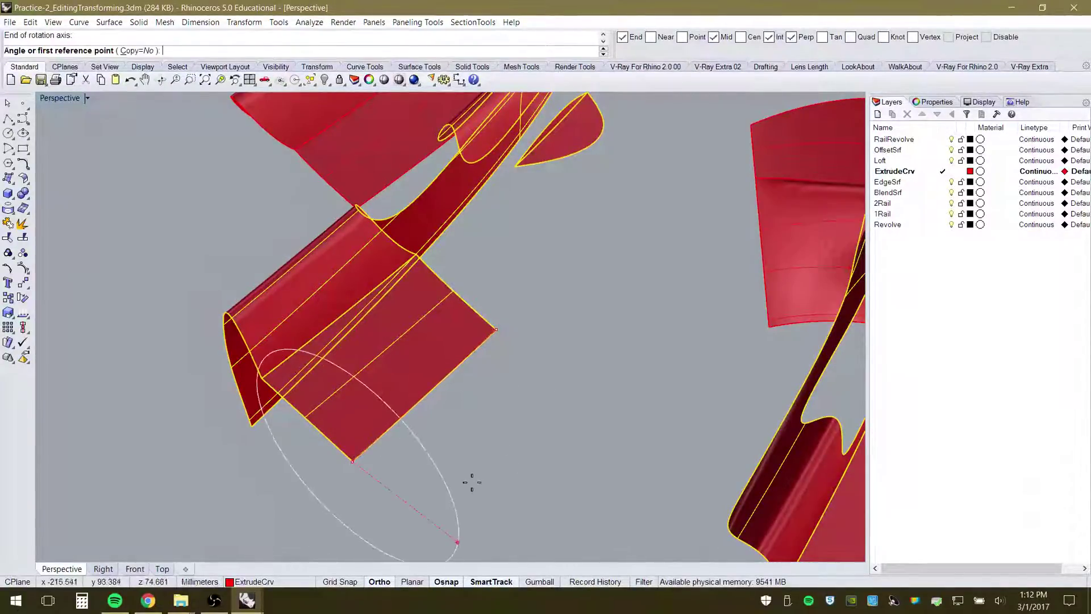
right_drag(470, 479, 537, 433)
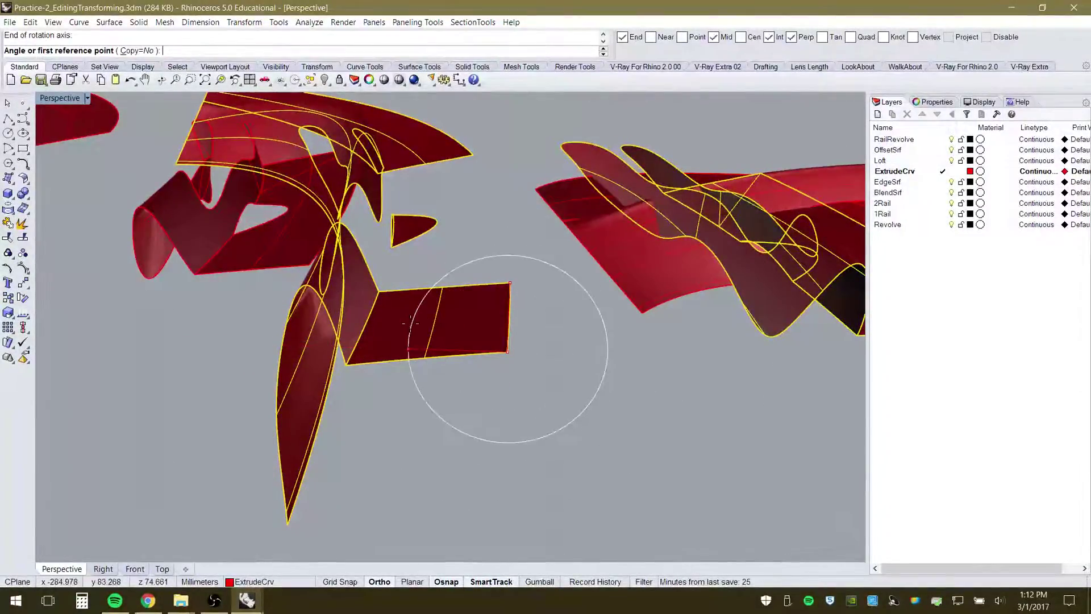
scroll(403, 292, up, 3)
right_drag(325, 402, 329, 407)
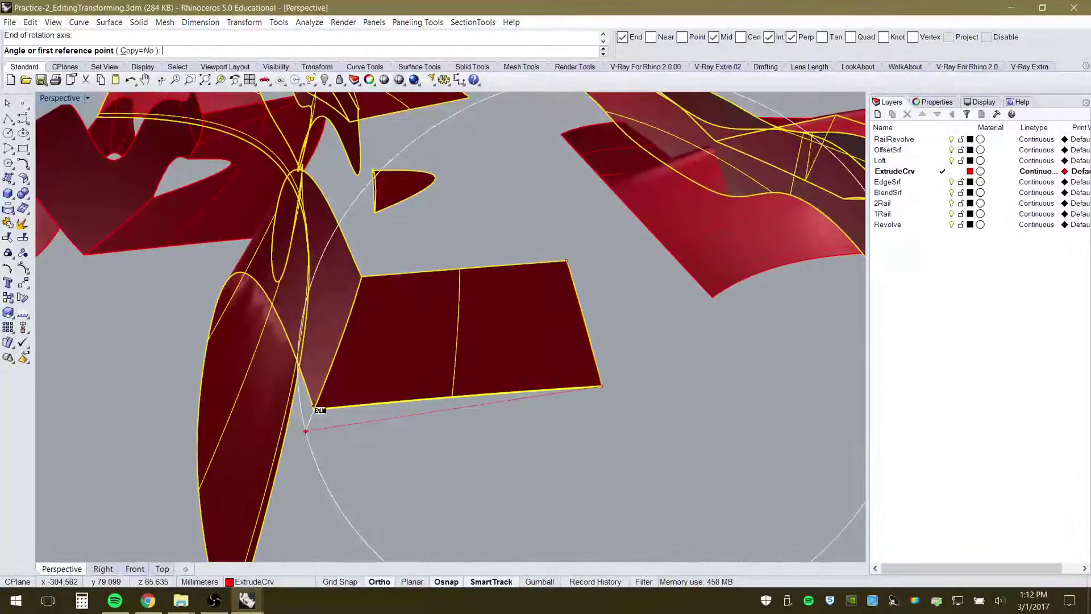
click(314, 408)
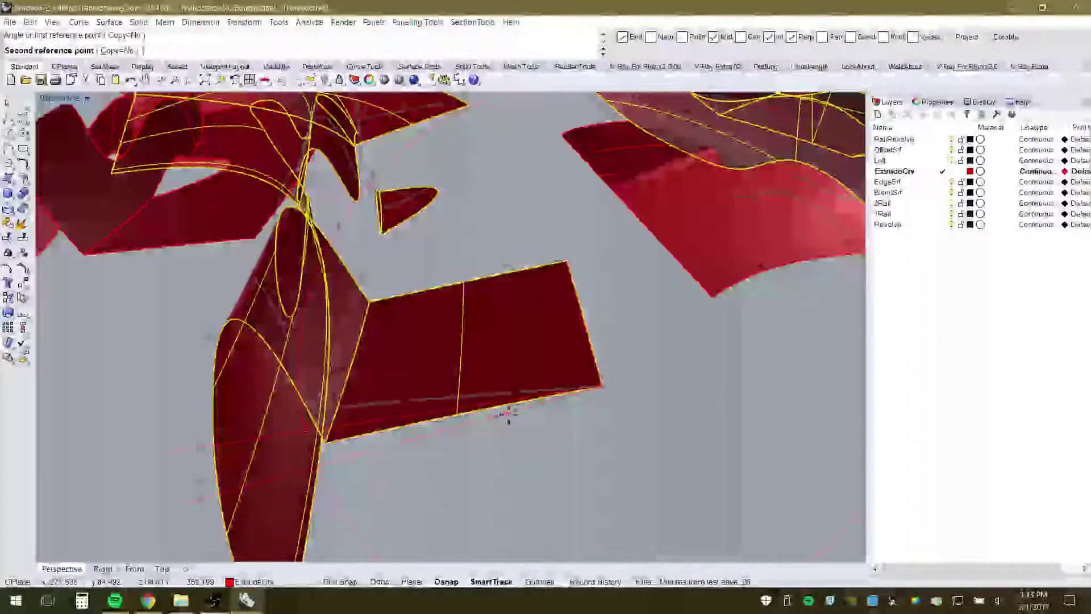
key(Escape)
Draw a diagonal polyline segment across the group's flat end piece, connecting two opposite corners
scroll(516, 441, down, 5)
right_drag(516, 441, 358, 331)
scroll(358, 331, up, 3)
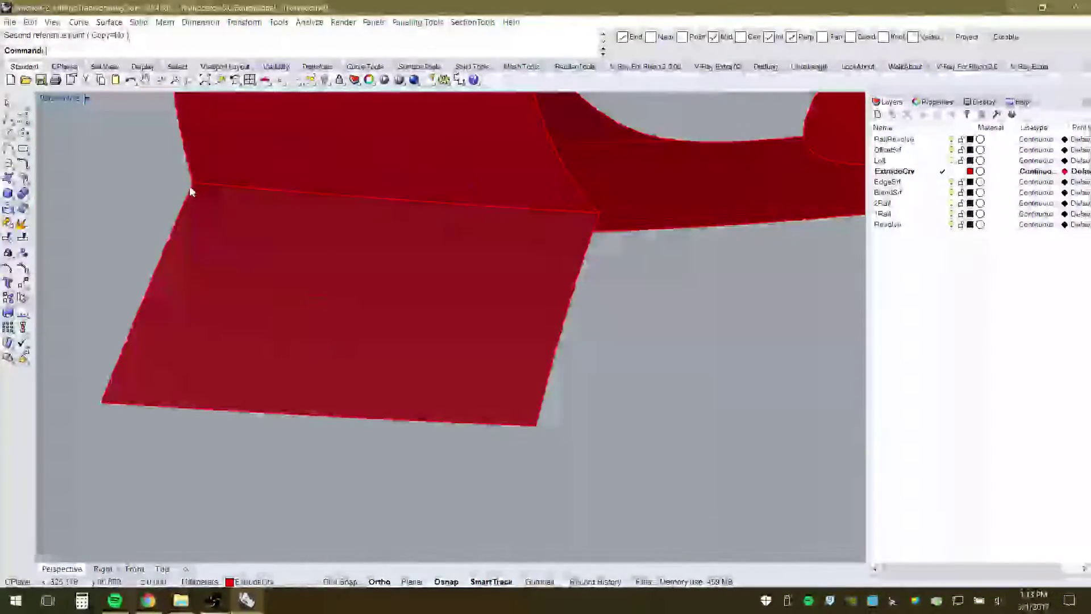
click(8, 118)
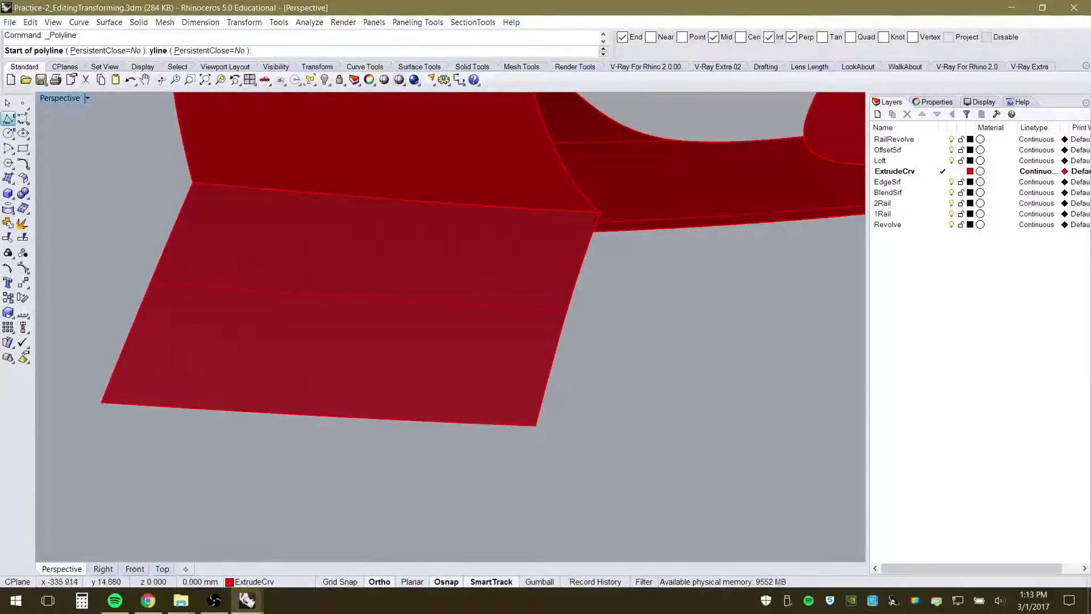
click(536, 425)
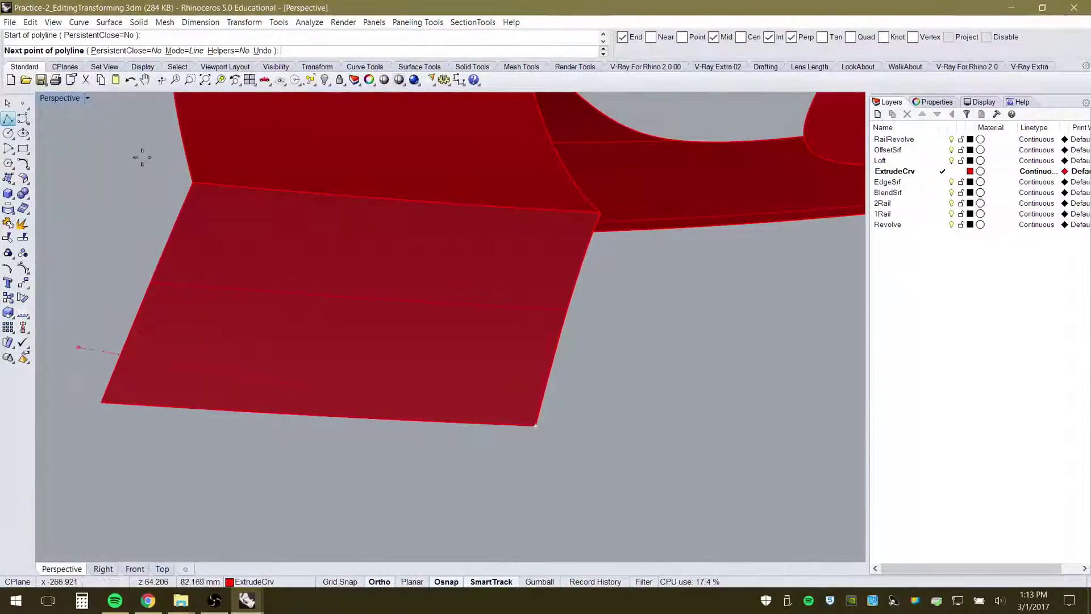
click(193, 182)
right_click(136, 218)
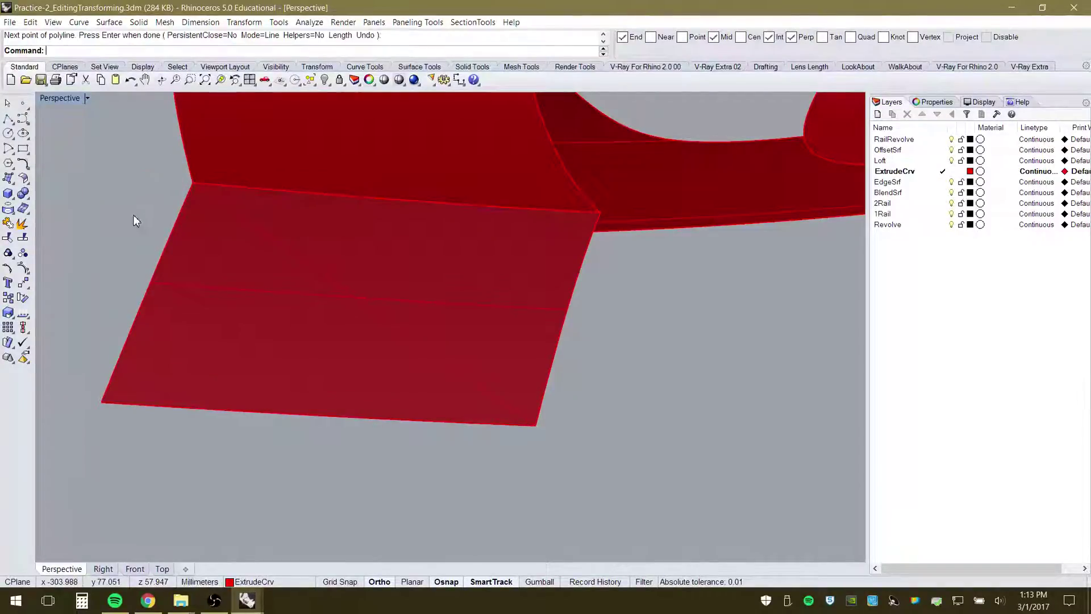
Explode the second group's polysurfaces into individual surfaces and join them back together
right_drag(555, 410, 573, 397)
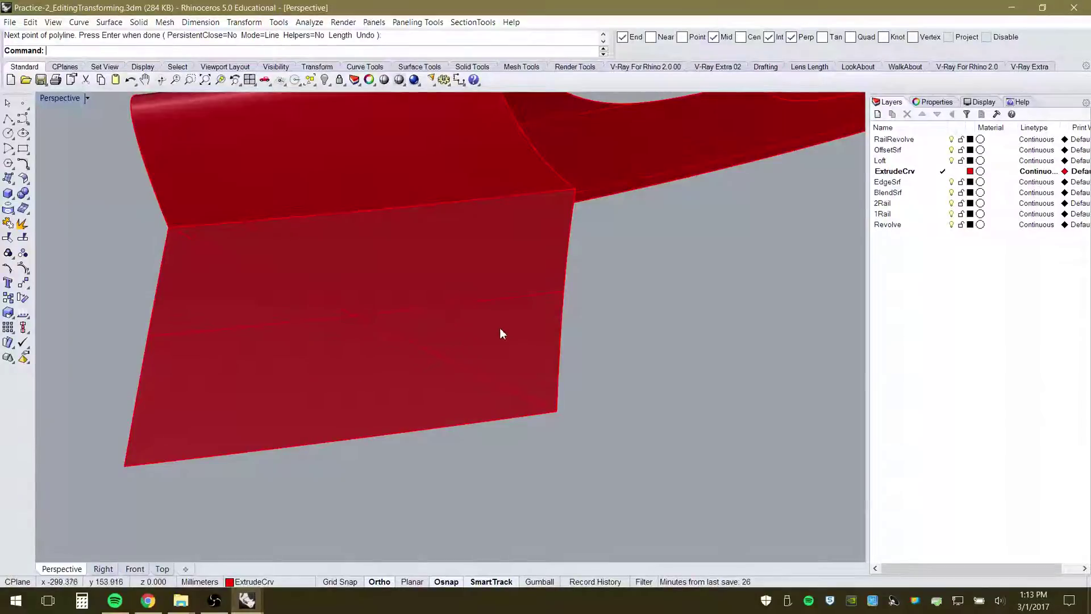
key(ctrl+a)
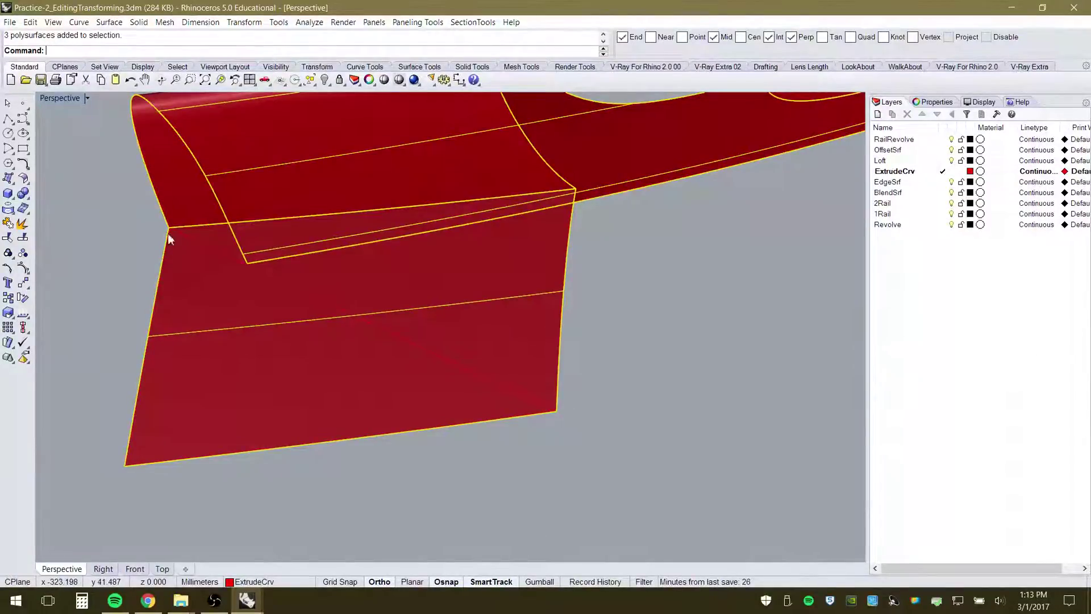
click(22, 224)
click(599, 314)
key(ctrl+a)
right_drag(578, 358, 510, 353)
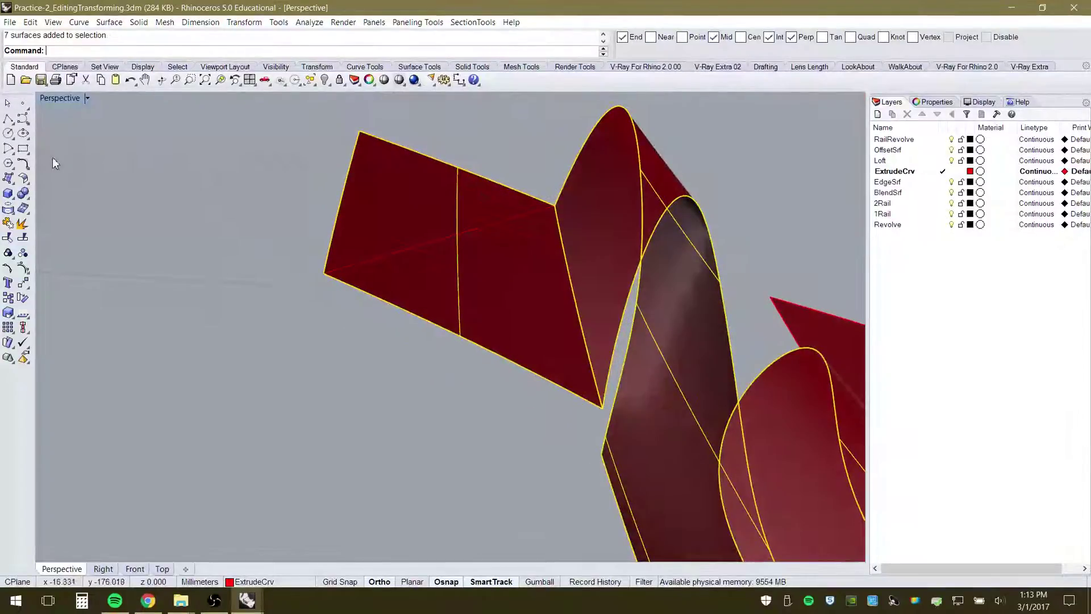
click(10, 223)
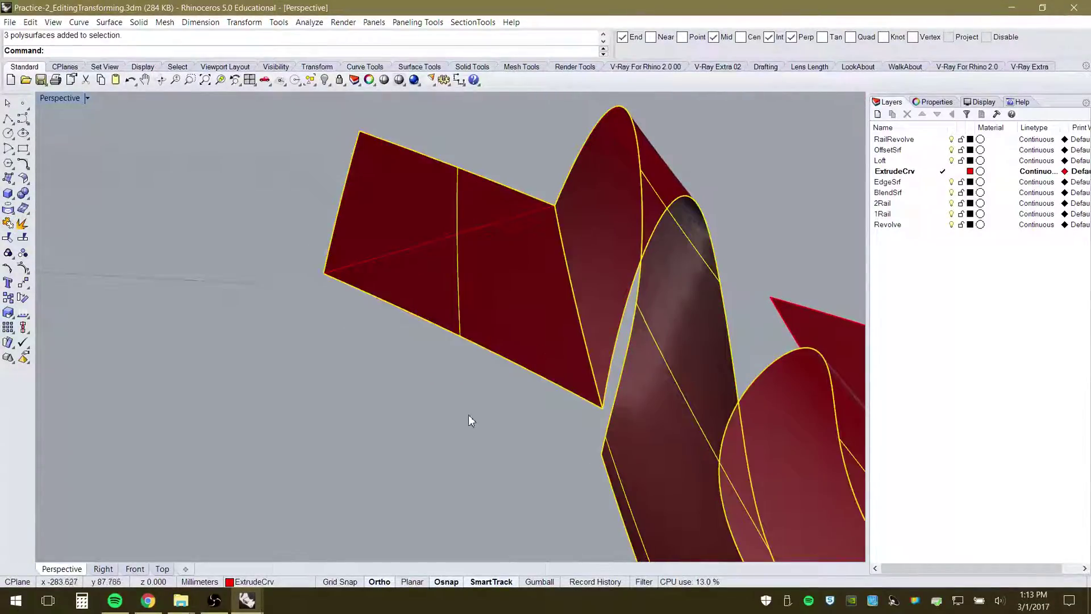
Ungroup the nested groups so the polysurface with the flat end piece can be selected on its own
click(23, 254)
click(555, 365)
click(507, 380)
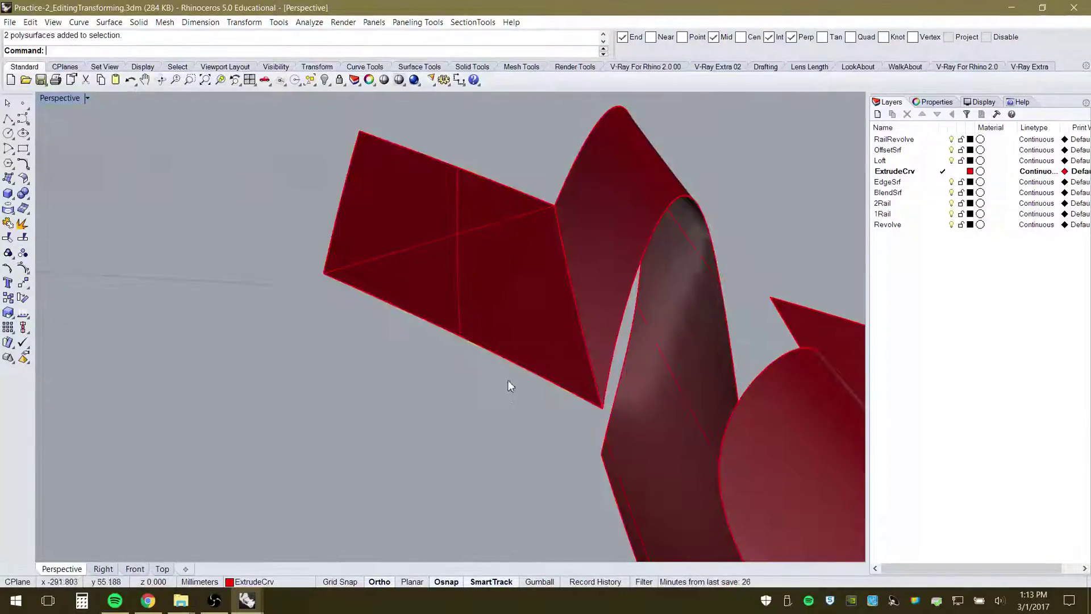
click(488, 343)
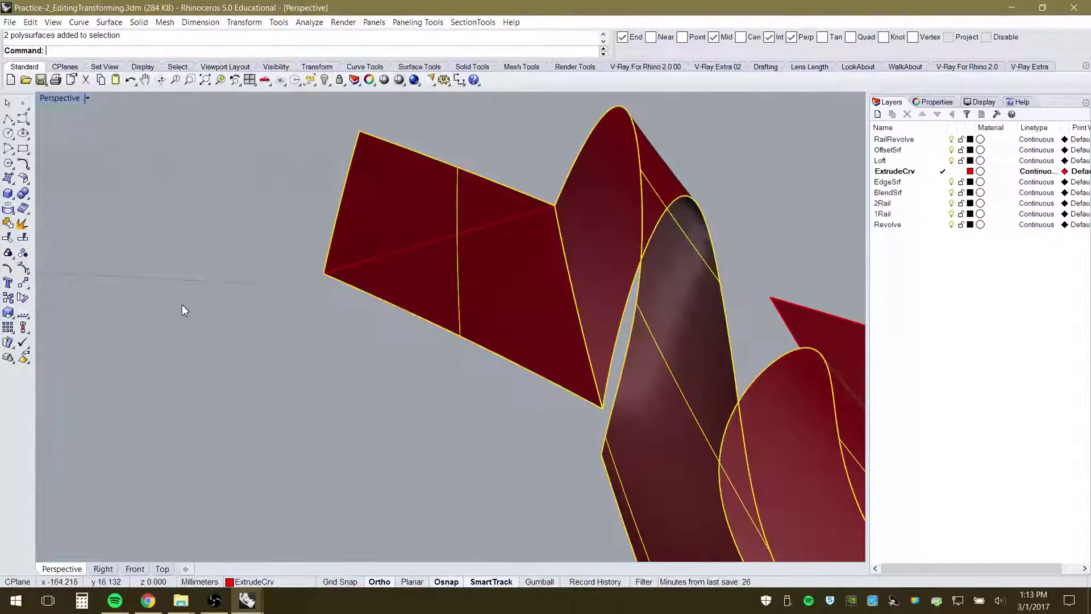
click(24, 256)
click(419, 394)
click(499, 328)
right_drag(472, 404, 639, 485)
click(589, 318)
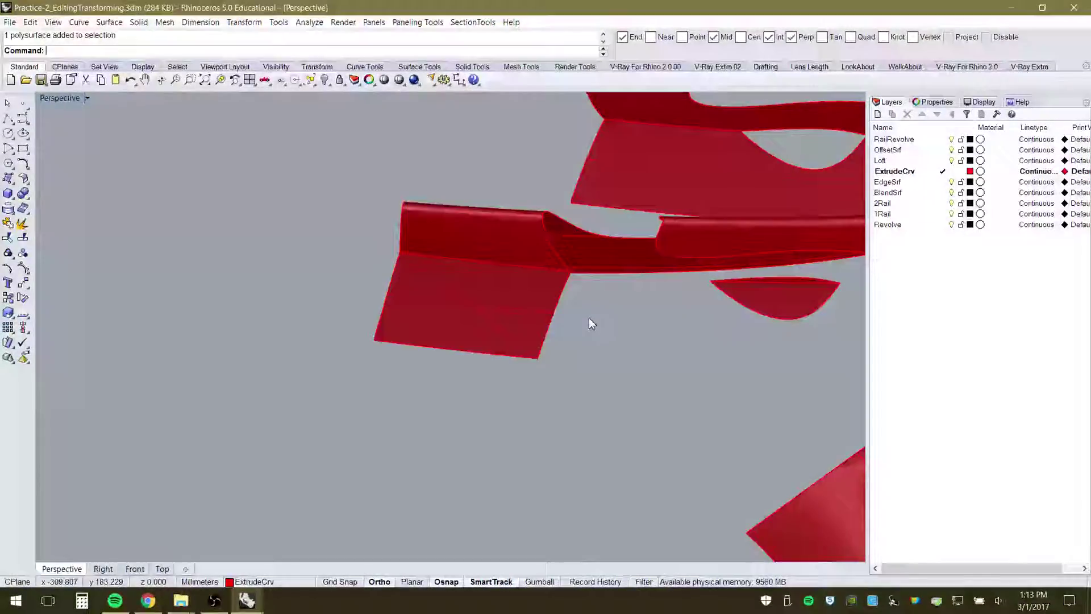
Try to turn on control points for the polysurface with the flat end piece
right_drag(589, 323, 516, 258)
click(516, 259)
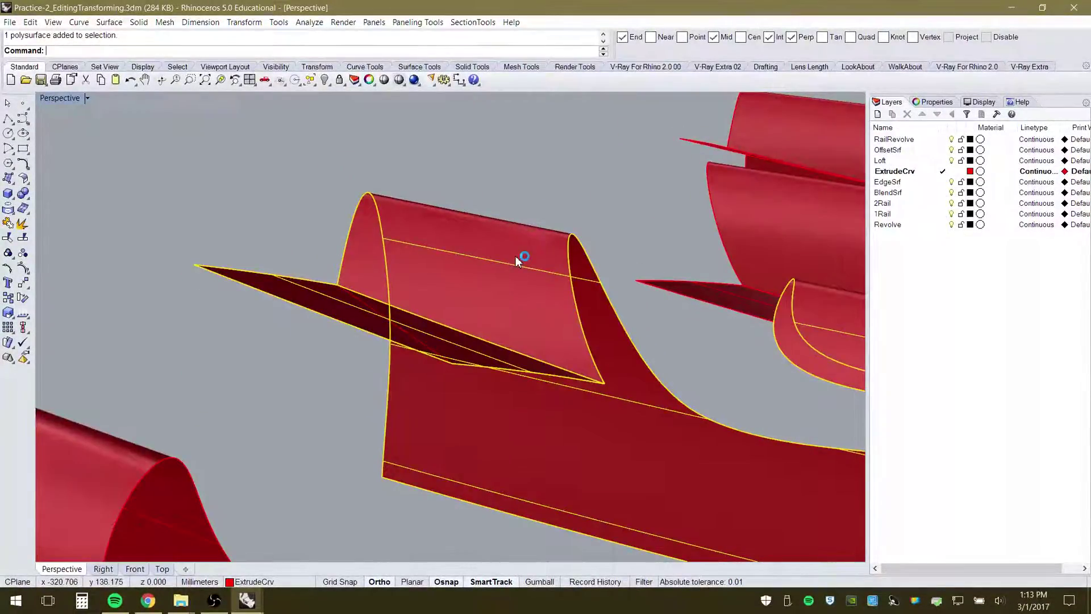
key(F10)
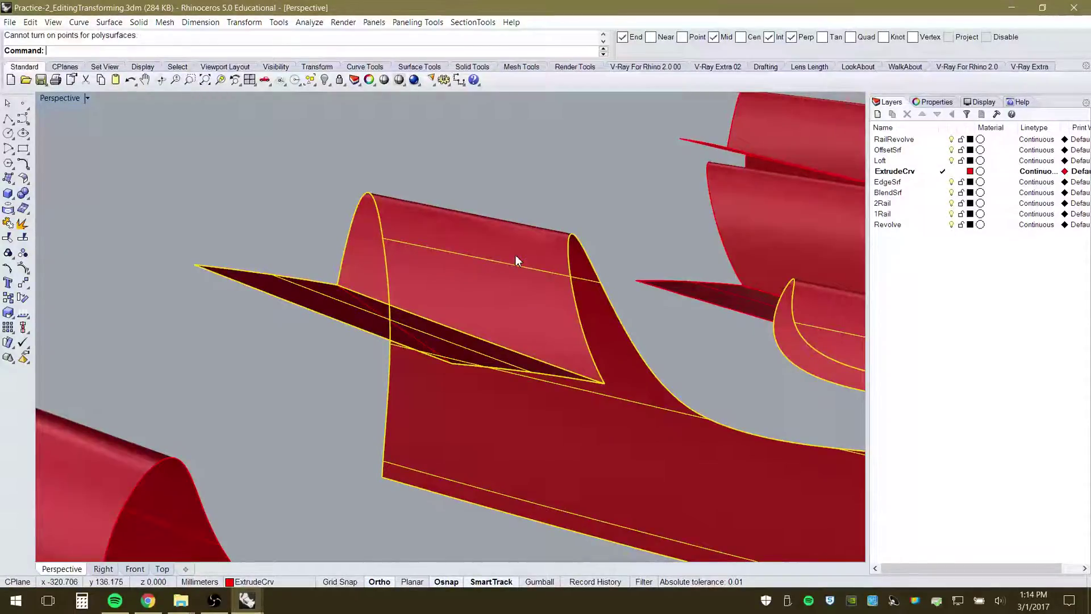
key(Escape)
Ungroup the selected polysurface and explode it so its flat end piece is a separate surface
click(427, 270)
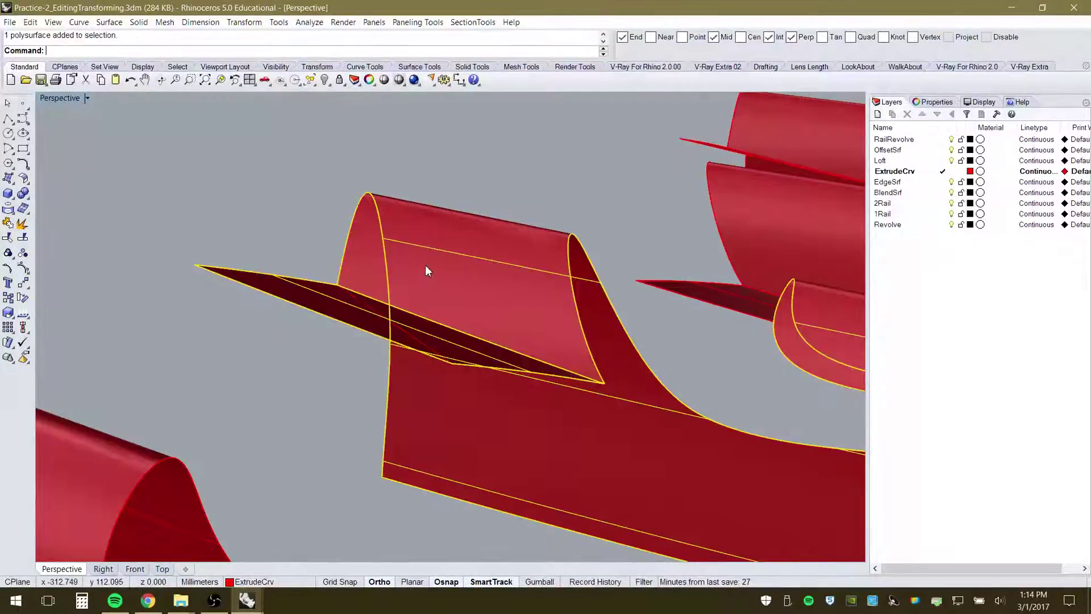
click(23, 254)
right_drag(489, 216, 478, 259)
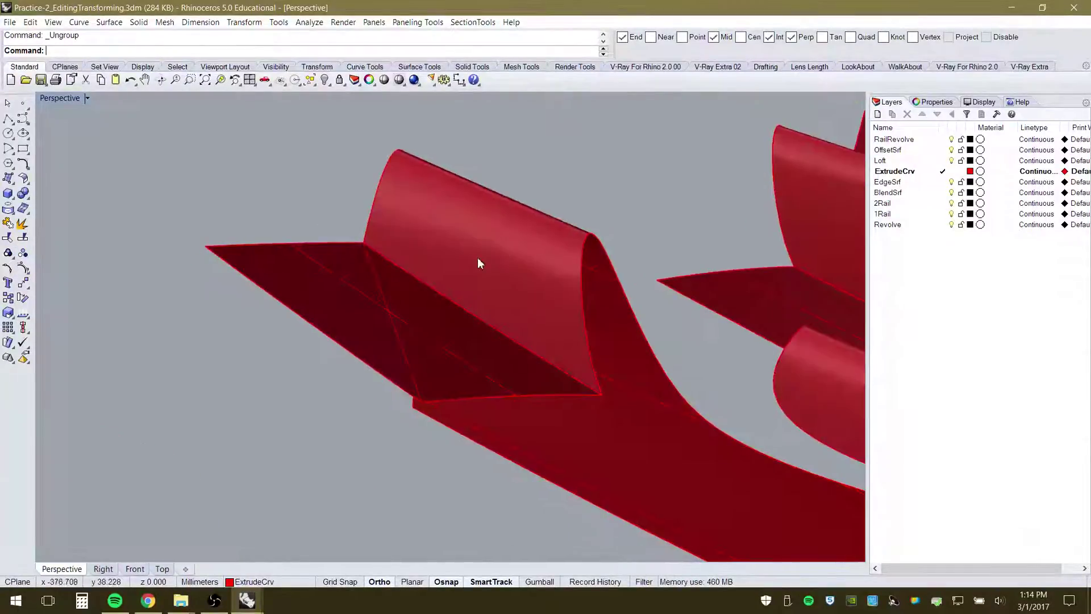
click(337, 278)
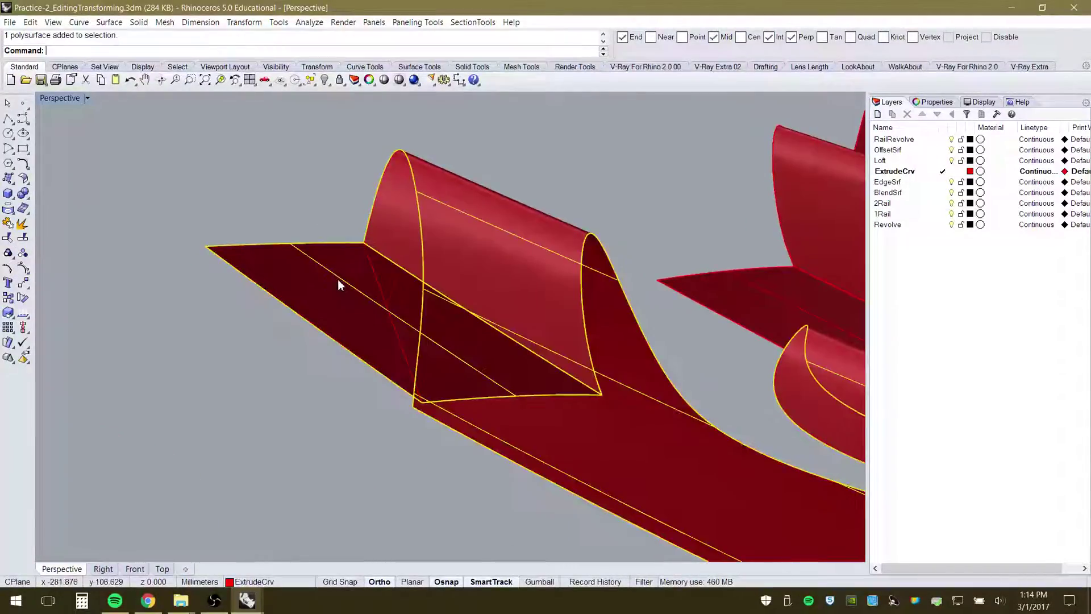
click(21, 224)
click(195, 250)
click(295, 274)
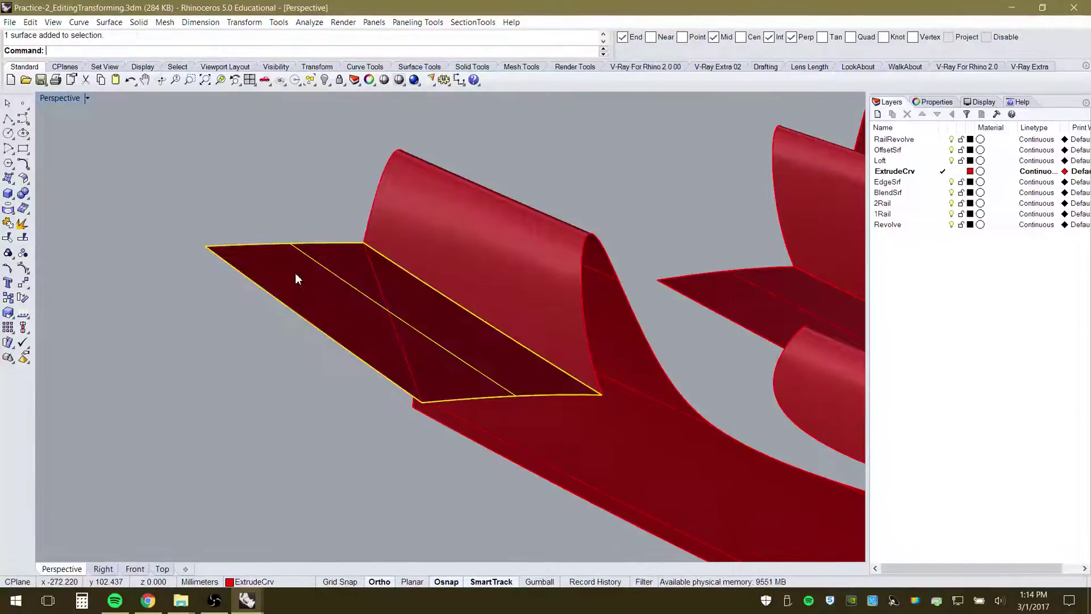
Examine the separated flat end piece and its diagonal line from several angles in the Perspective view
click(293, 367)
right_drag(294, 367, 745, 331)
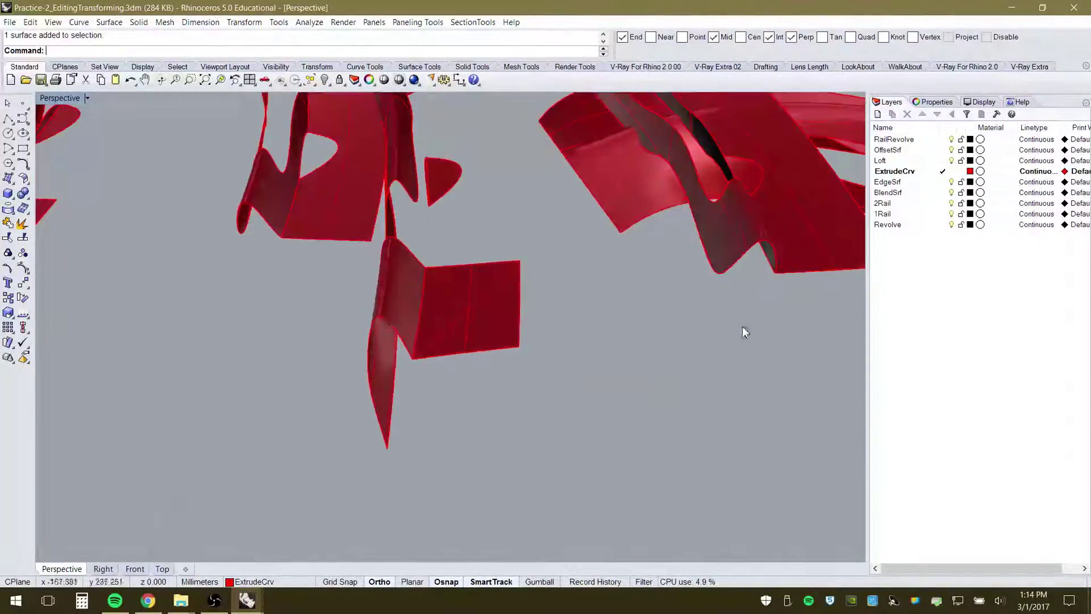
right_drag(413, 267, 567, 285)
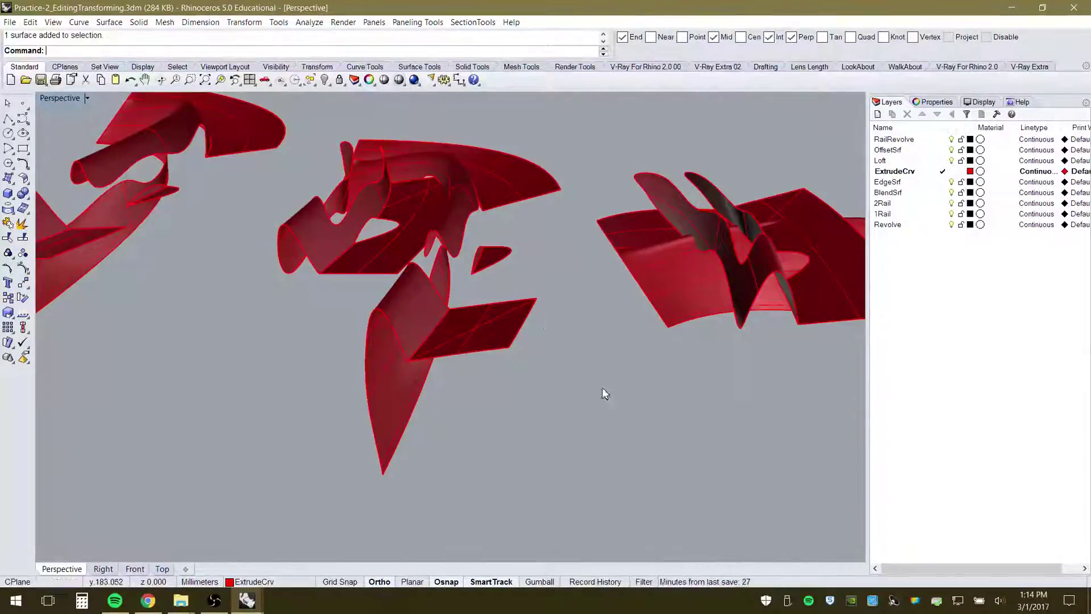
right_drag(602, 389, 387, 463)
scroll(479, 382, up, 4)
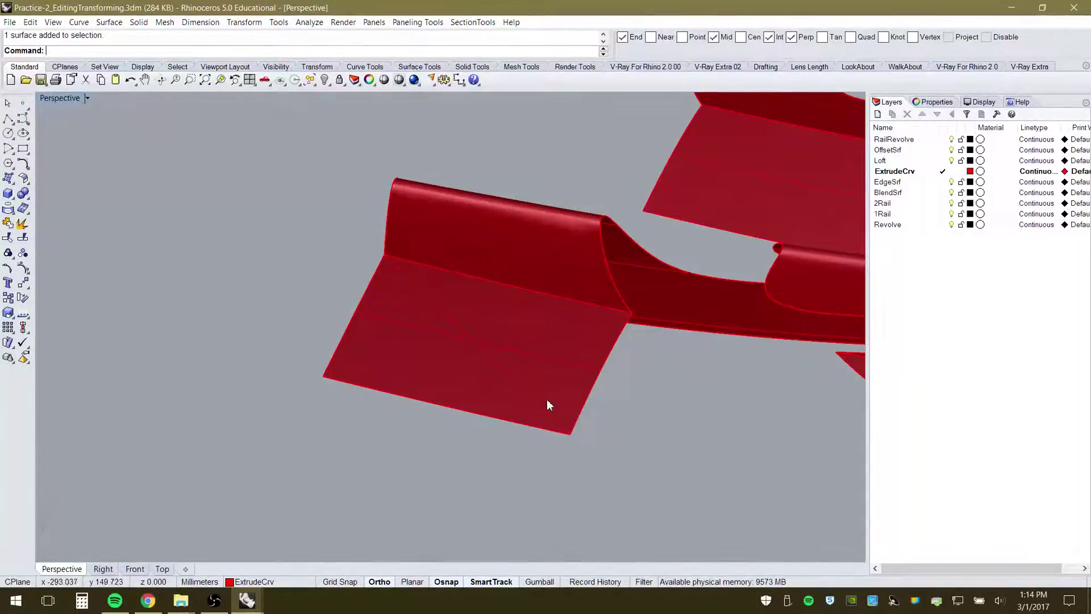
click(482, 407)
mouse_move(599, 461)
right_down()
mouse_move(536, 368)
mouse_move(590, 450)
right_up()
scroll(552, 391, up, 6)
key(Escape)
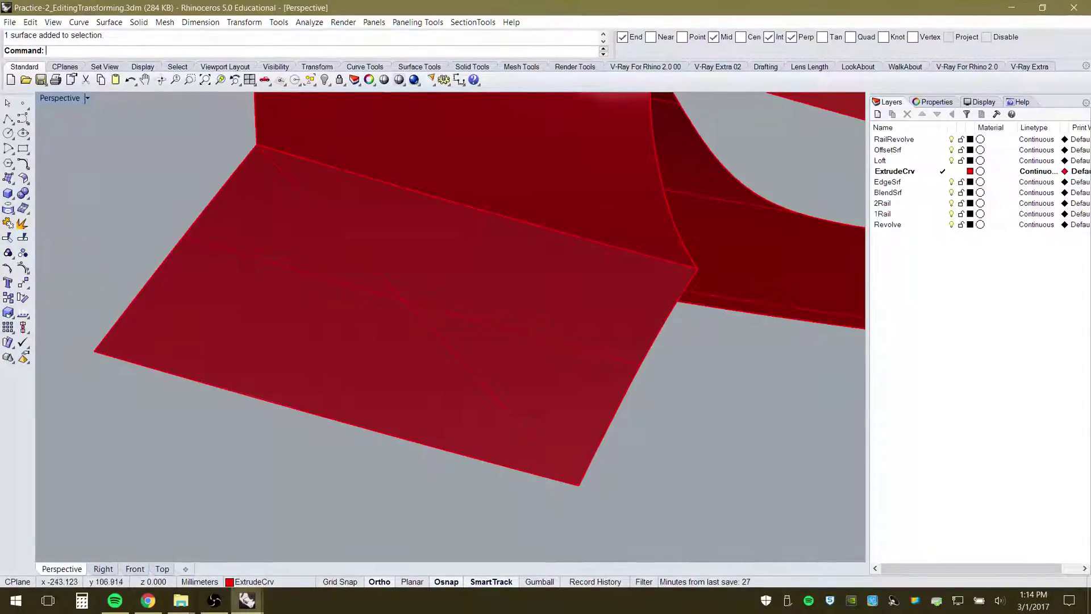
In the Top view, split the flat end surface using the diagonal line as the cutting object
click(162, 569)
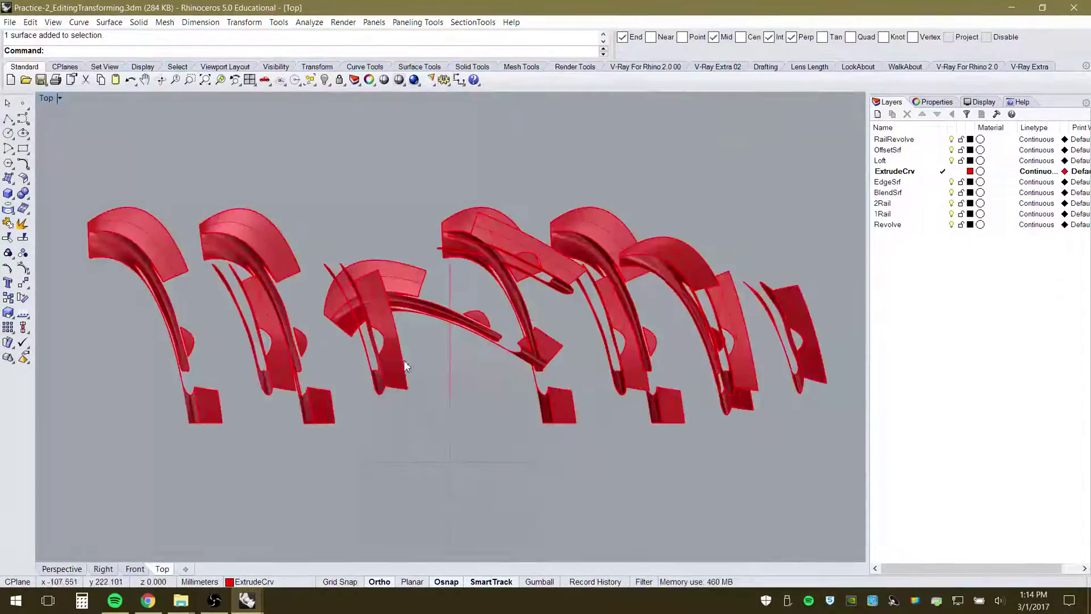
scroll(401, 358, up, 10)
scroll(398, 401, down, 4)
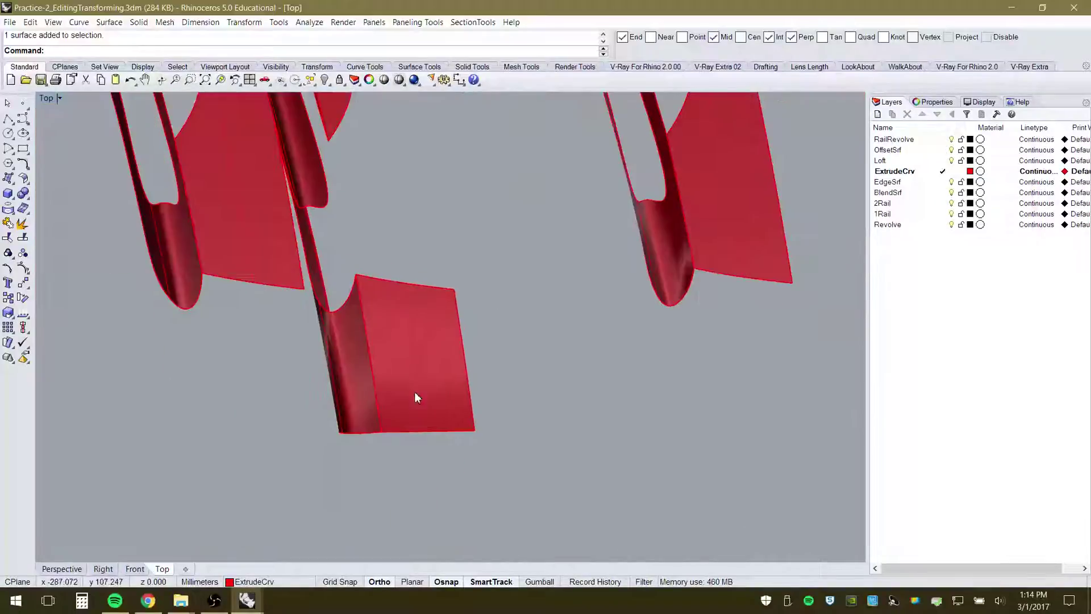
scroll(404, 393, up, 2)
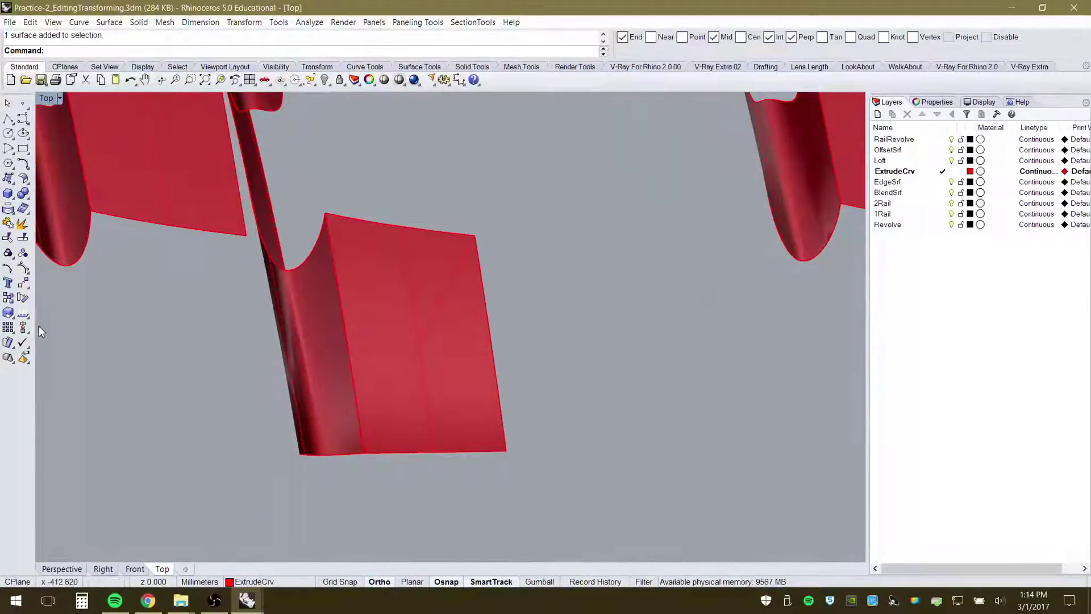
click(23, 239)
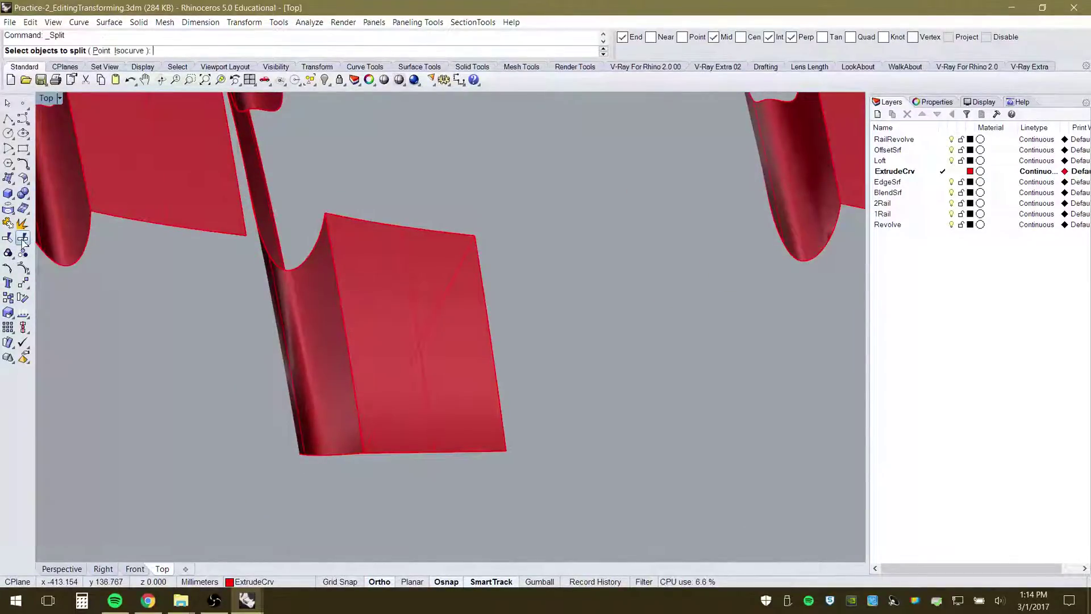
click(463, 395)
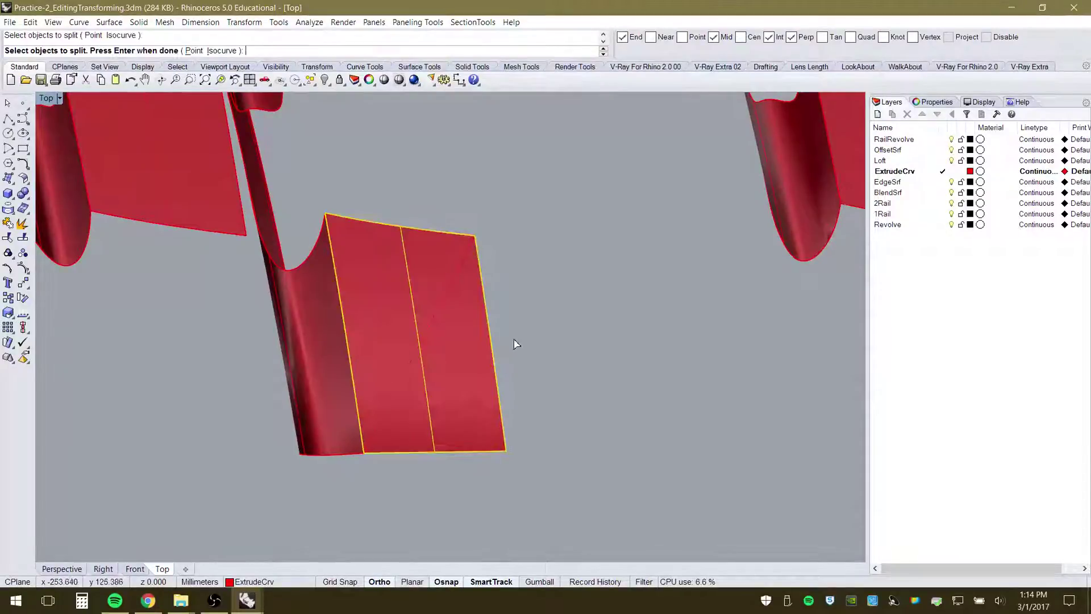
key(Return)
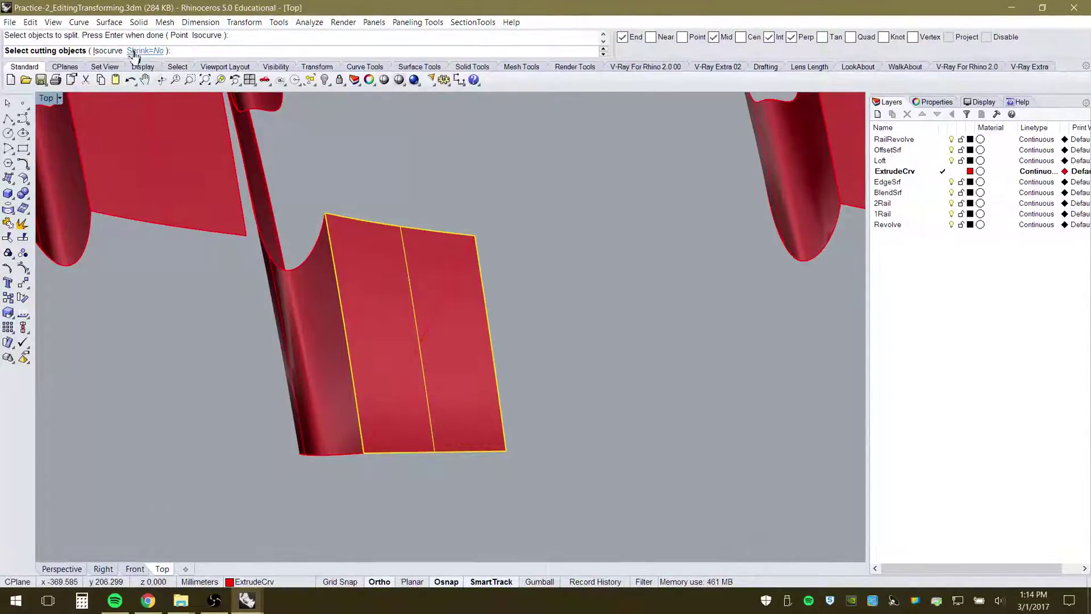
click(435, 312)
key(Return)
Select the two triangular halves of the flat end surface in turn to check the split
click(451, 403)
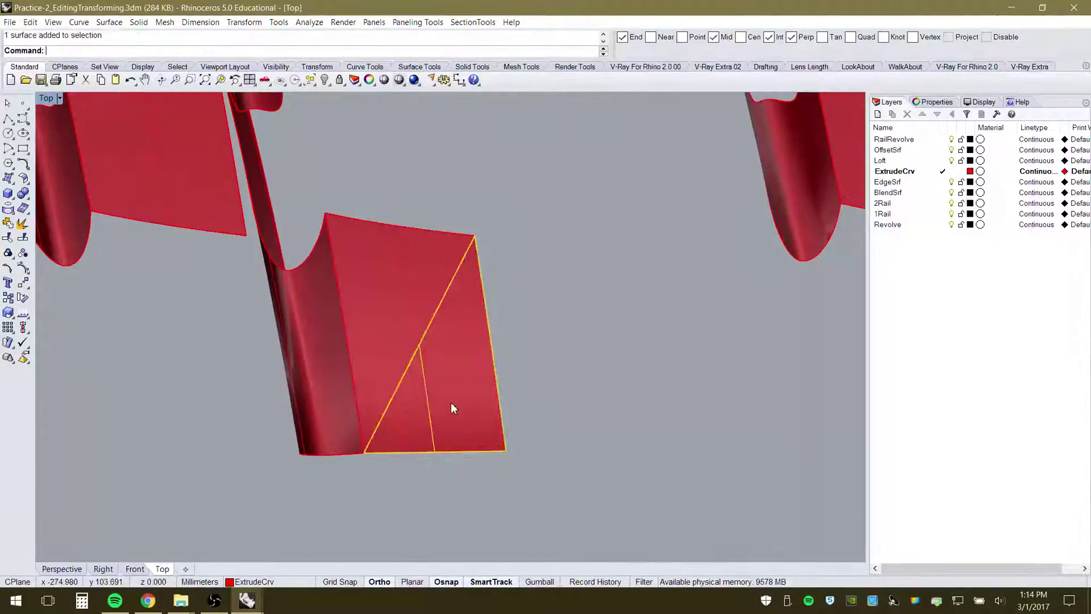
click(406, 271)
click(452, 353)
click(408, 265)
click(453, 346)
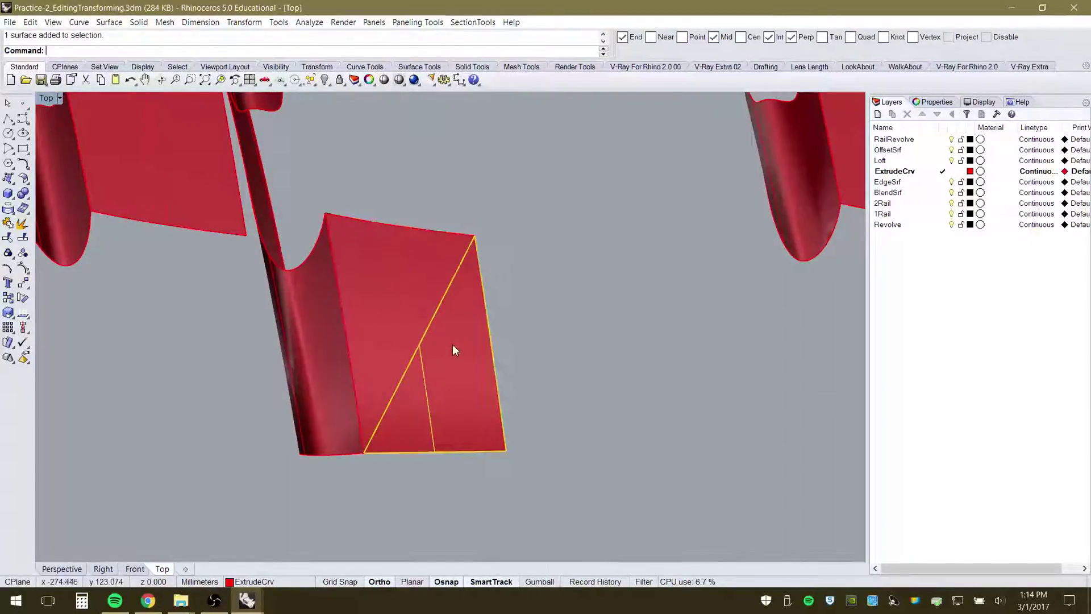
key(Delete)
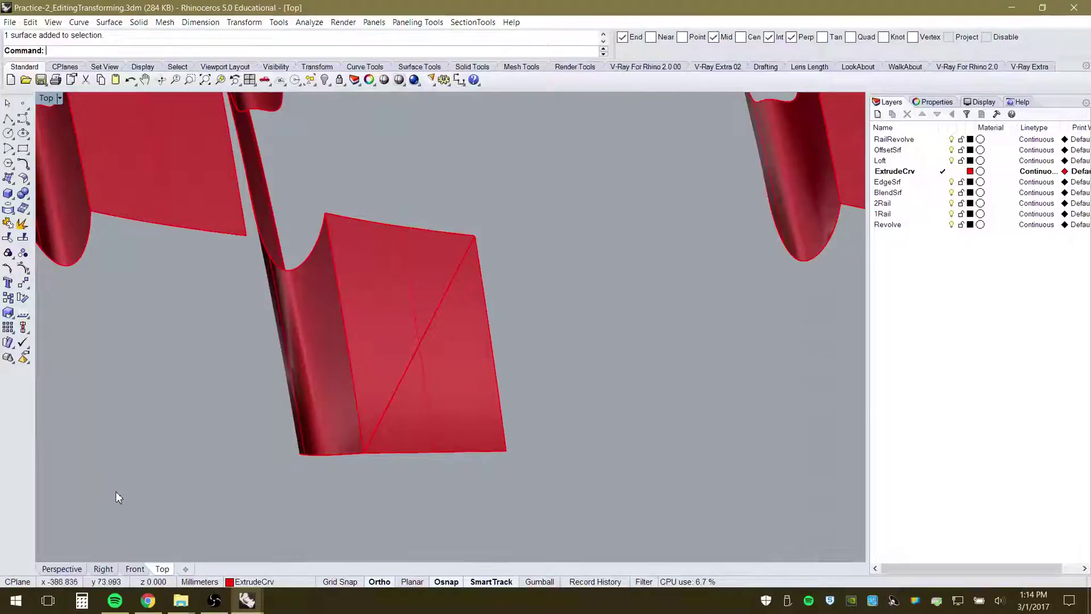
In the Perspective view, rotate the outer triangular surface with Rotate 3D around the diagonal split edge, using its outer tip as first reference point
click(66, 567)
right_drag(465, 407, 417, 342)
click(356, 294)
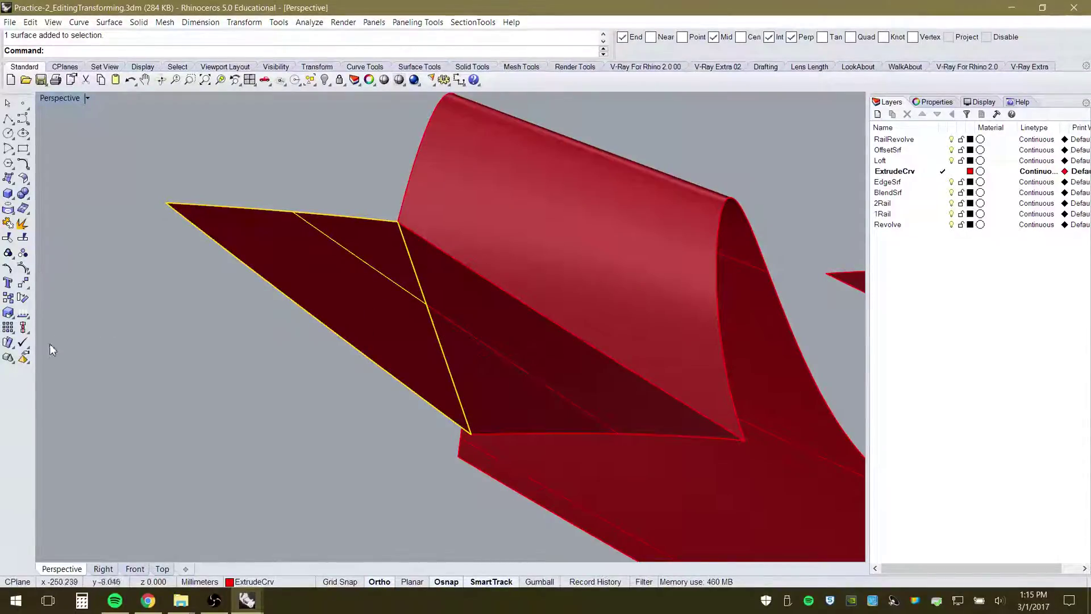
right_click(22, 297)
click(470, 435)
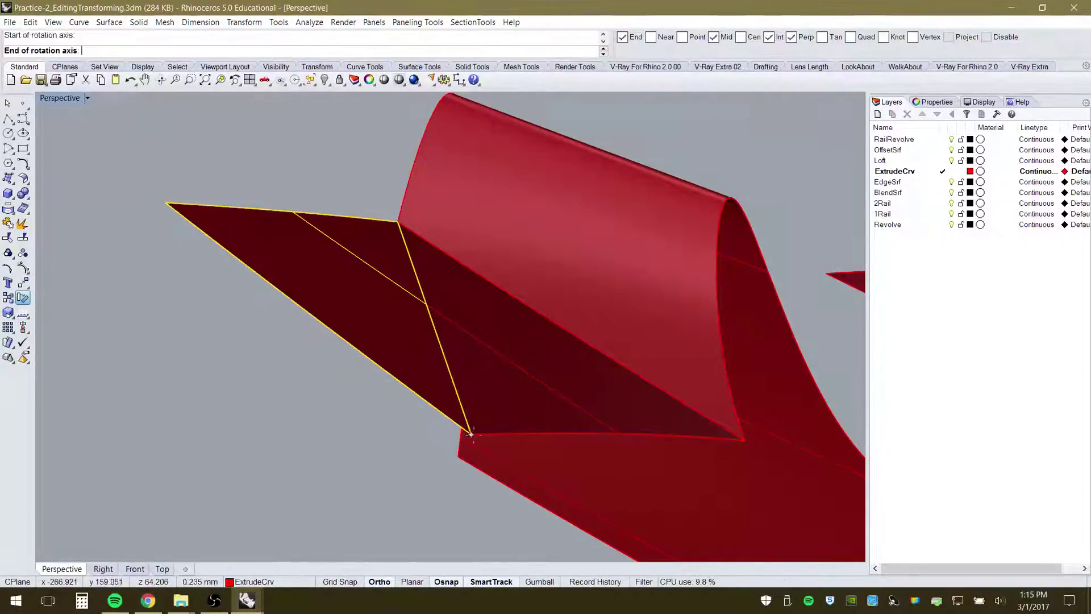
click(398, 220)
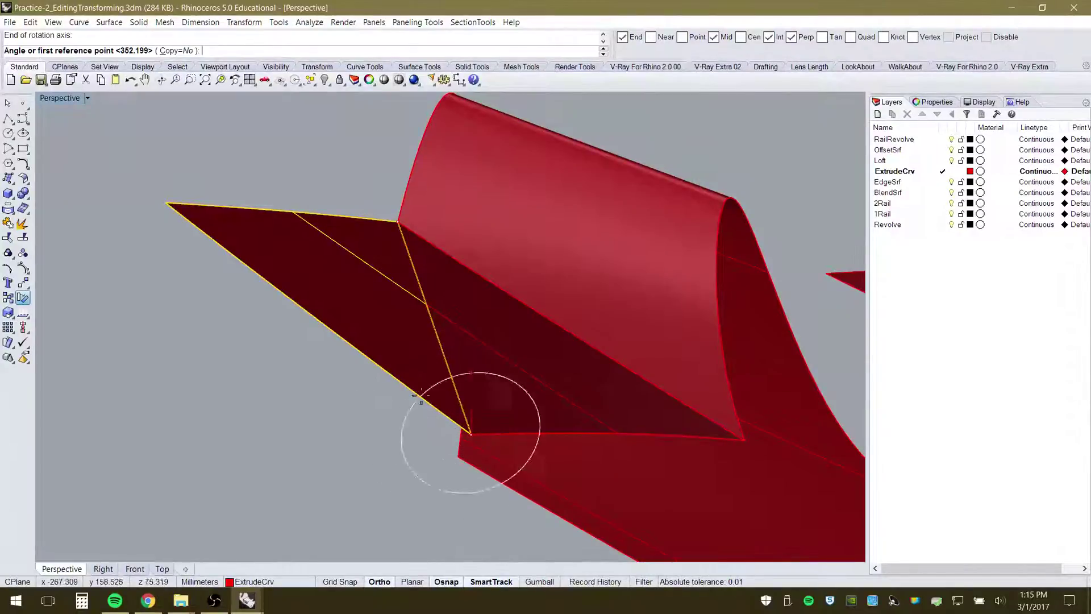
right_drag(312, 316, 375, 311)
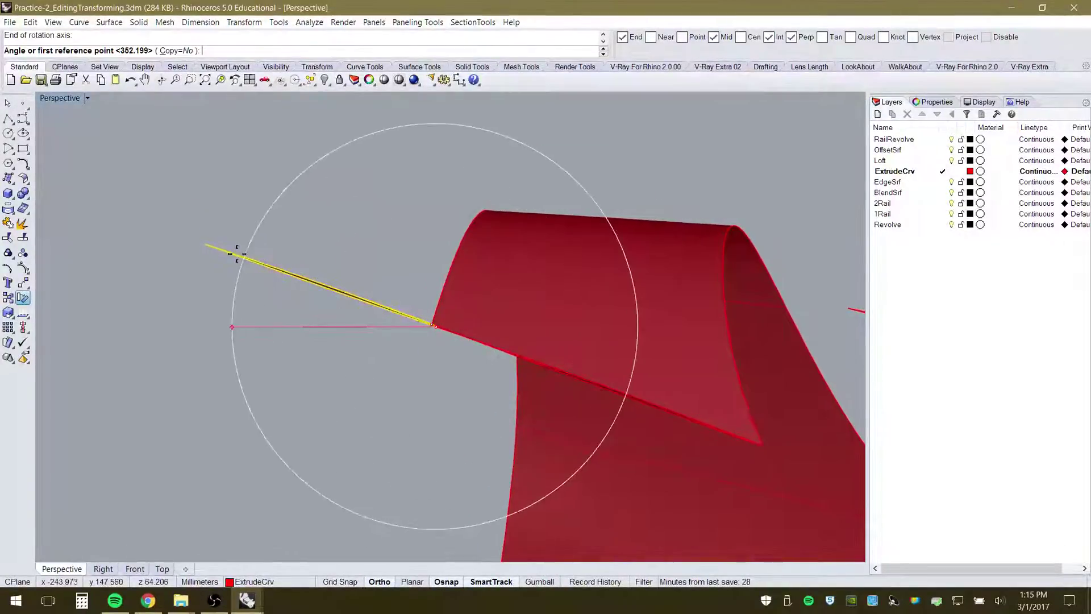
click(207, 244)
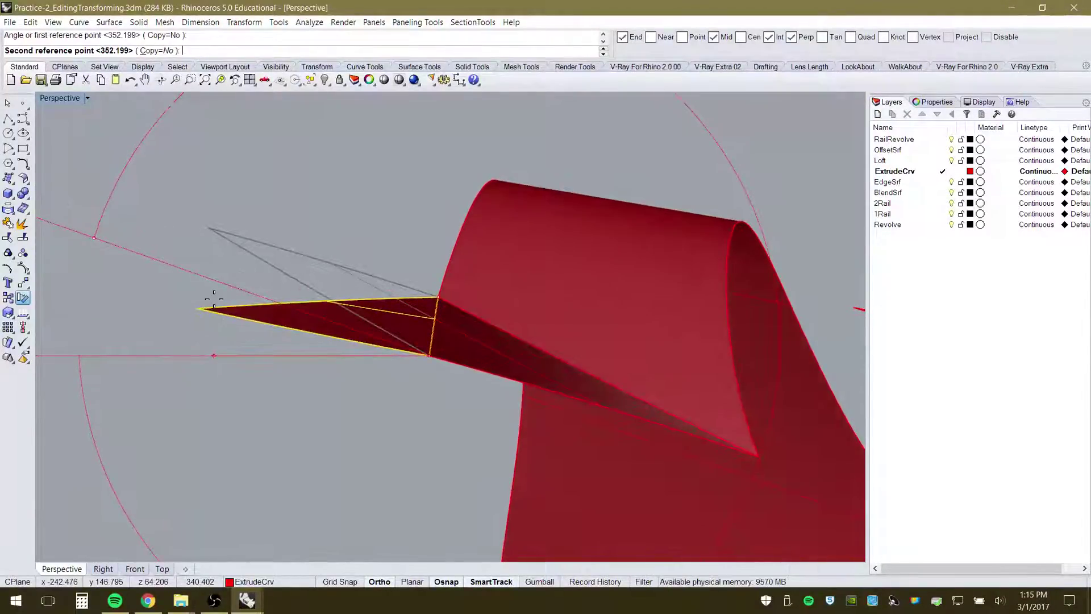
key(F8)
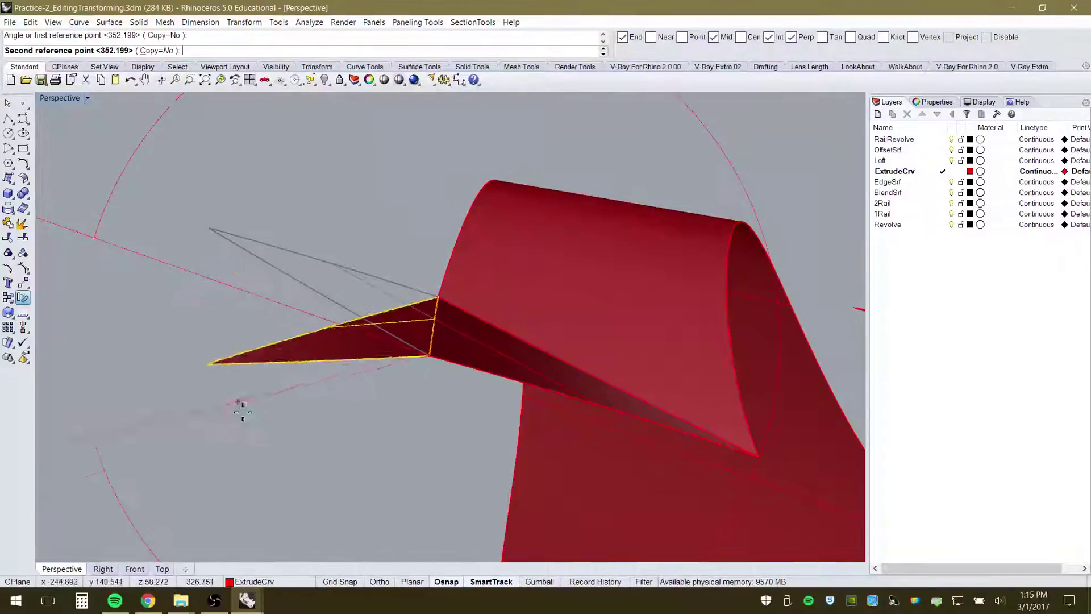
key(F8)
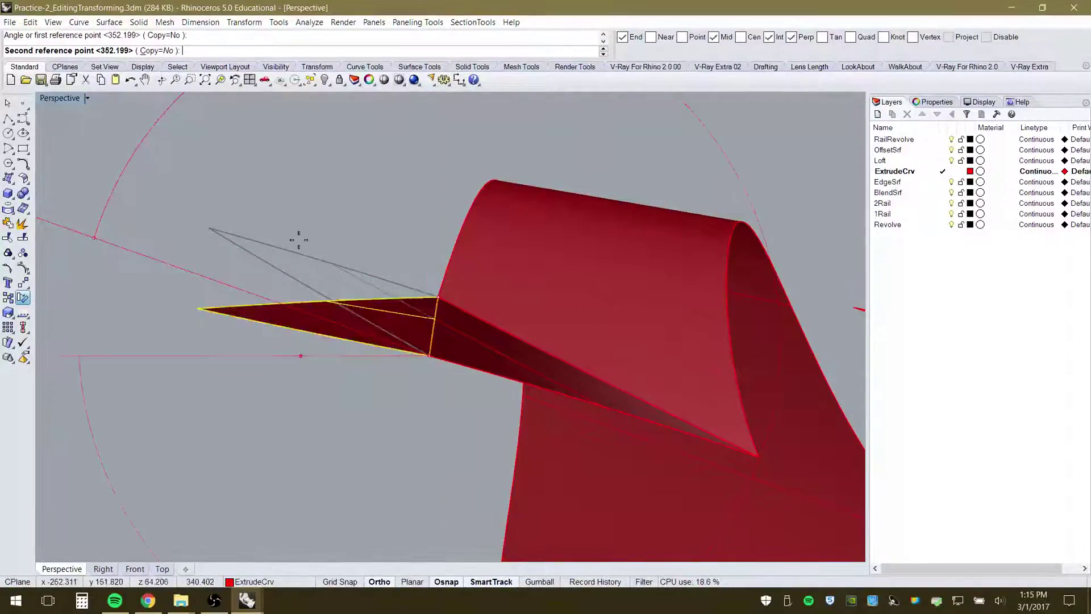
Turn off Ortho and rotate the selected triangular flap freely upward about its fold line
click(380, 581)
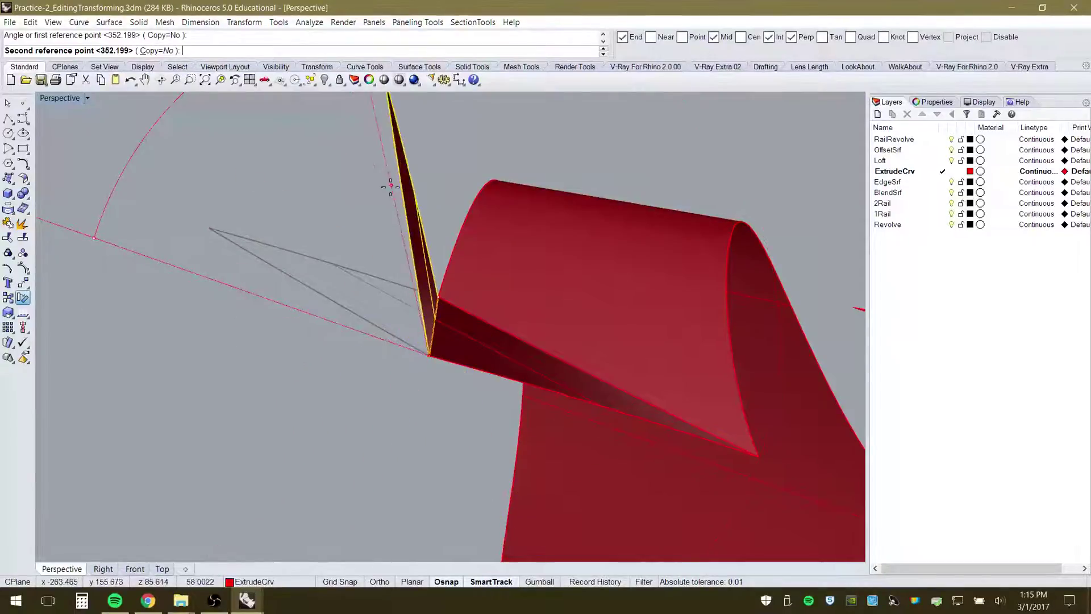
click(305, 175)
scroll(292, 278, down, 5)
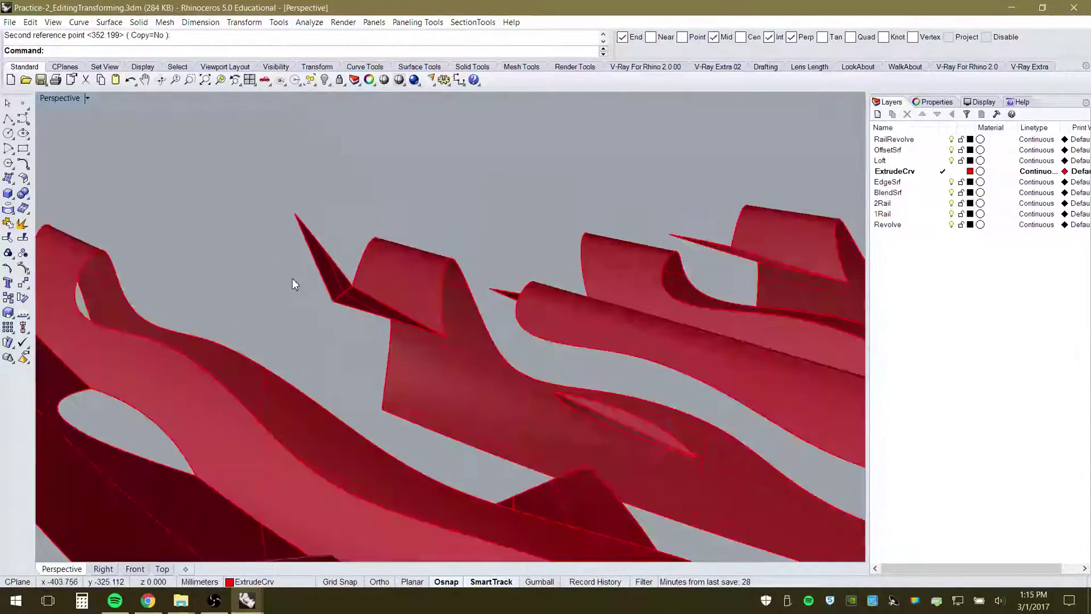
right_drag(292, 282, 487, 334)
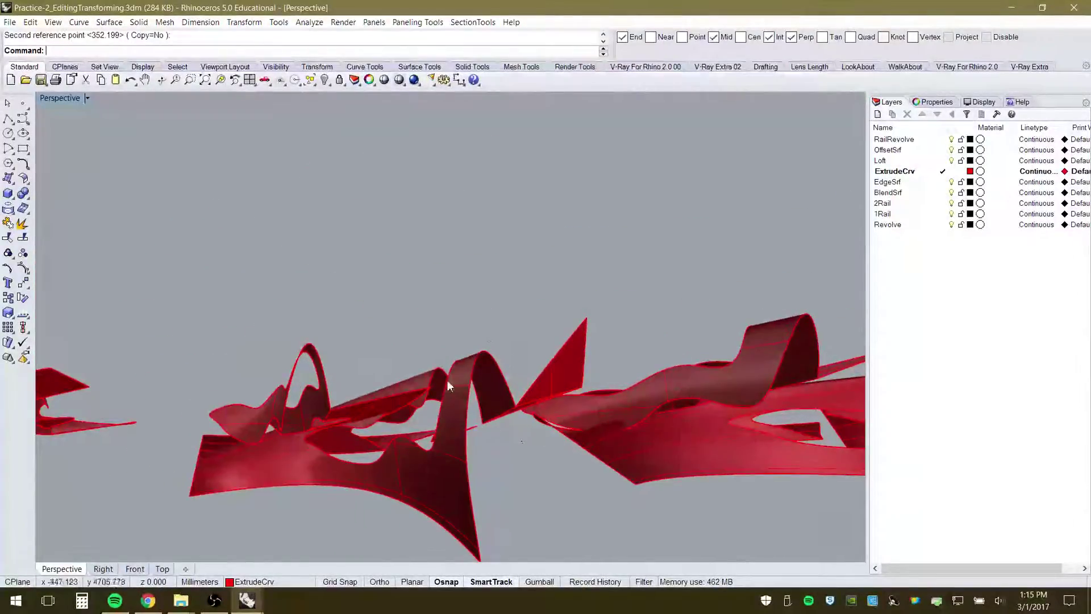
mouse_move(448, 385)
right_down()
mouse_move(499, 419)
mouse_move(441, 421)
mouse_move(443, 461)
mouse_move(453, 404)
right_up()
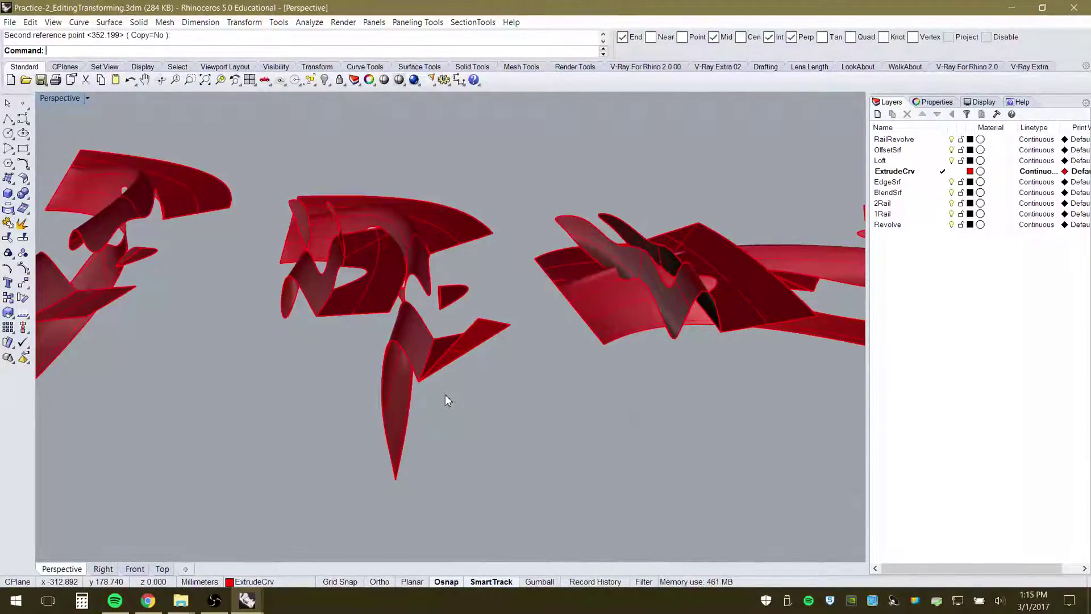
scroll(334, 311, down, 15)
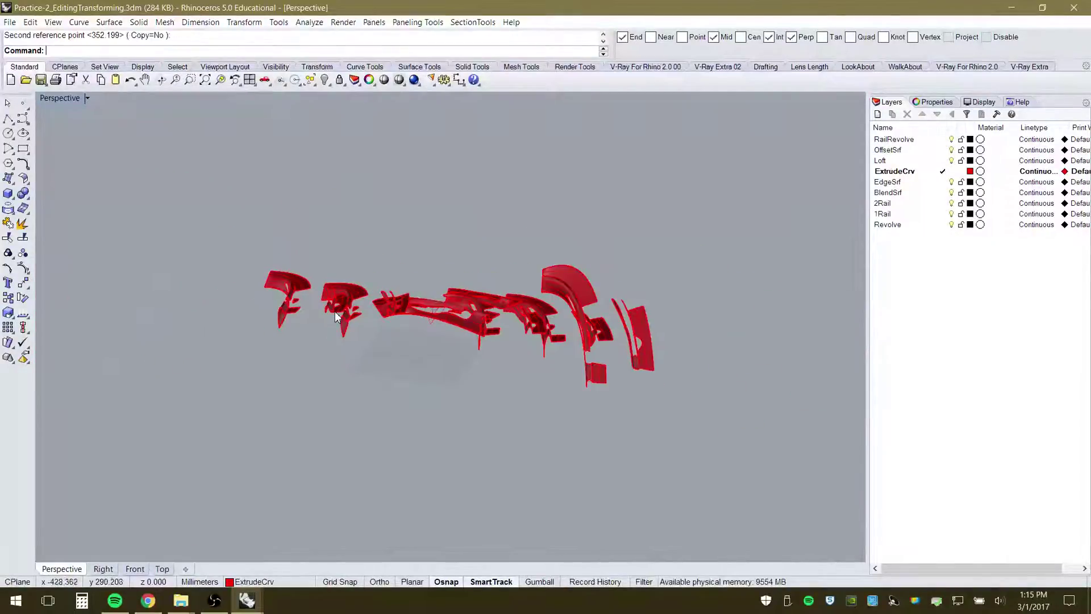
right_drag(334, 311, 502, 373)
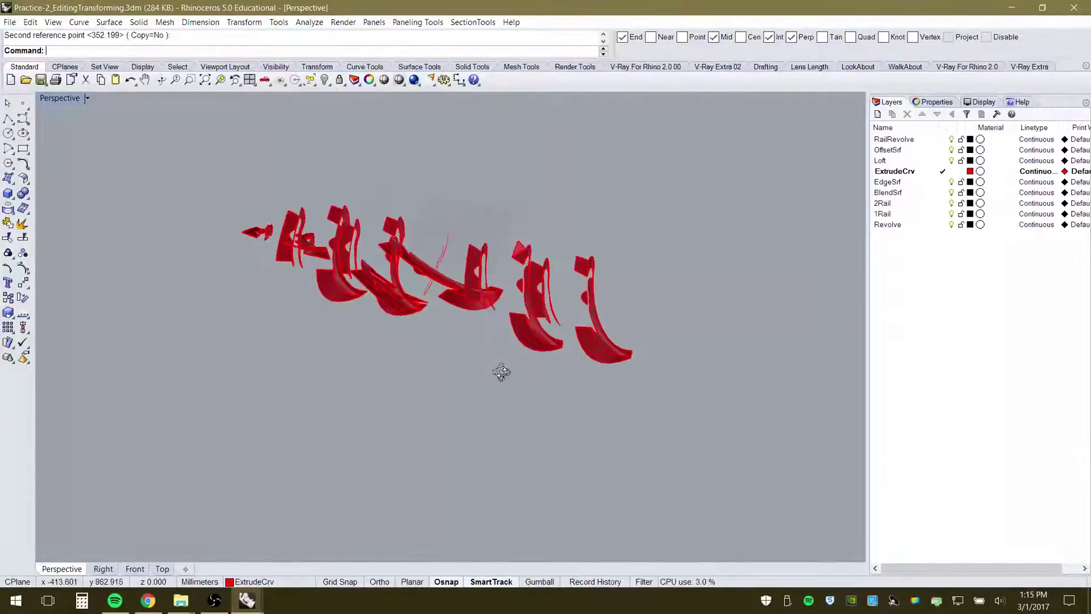
drag(552, 142, 389, 284)
drag(286, 353, 250, 368)
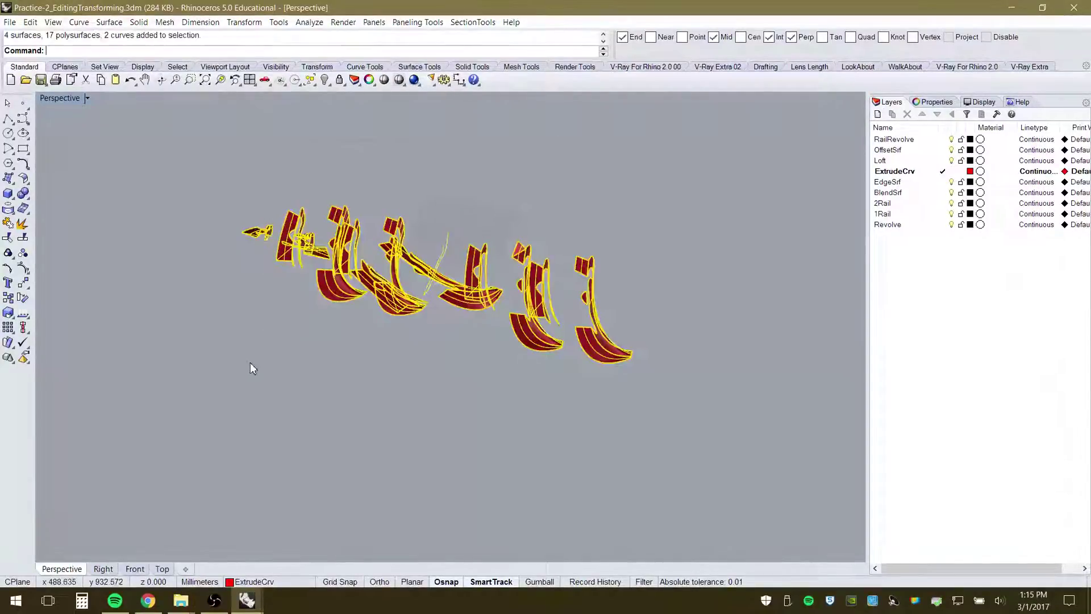
key(Delete)
key(ctrl+z)
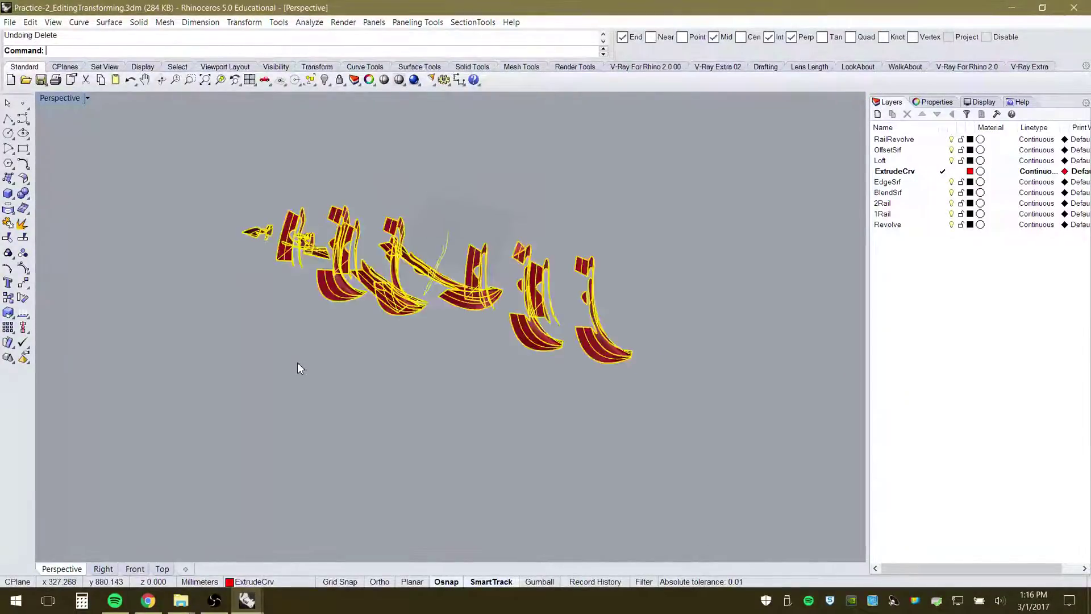
Move the pieces at the end of the row clear of the other copies, and delete everything left in the row
click(435, 302)
drag(534, 319, 649, 337)
drag(565, 194, 243, 356)
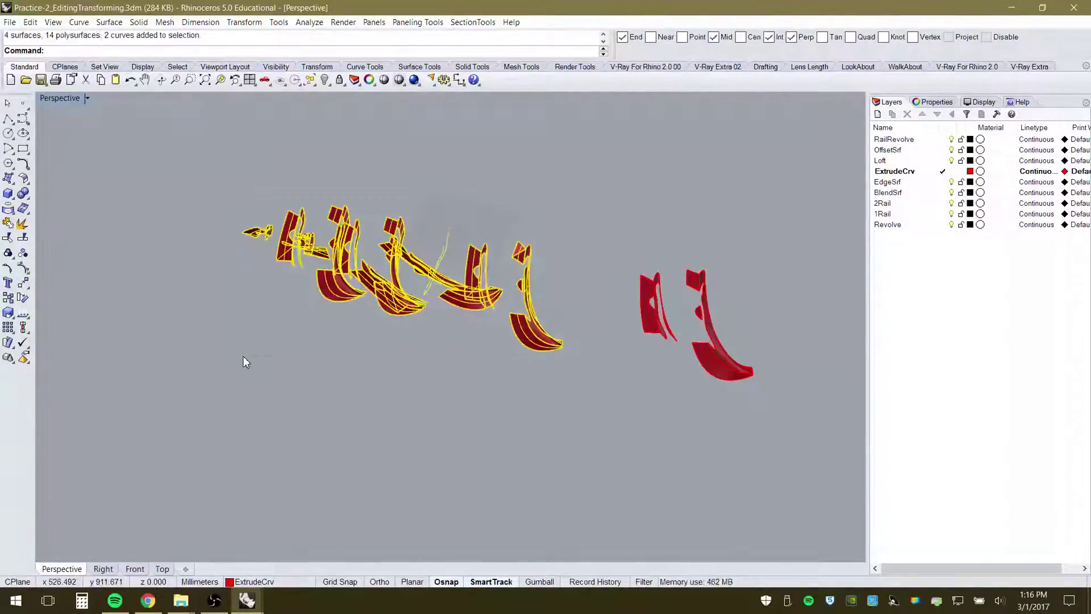
key(Delete)
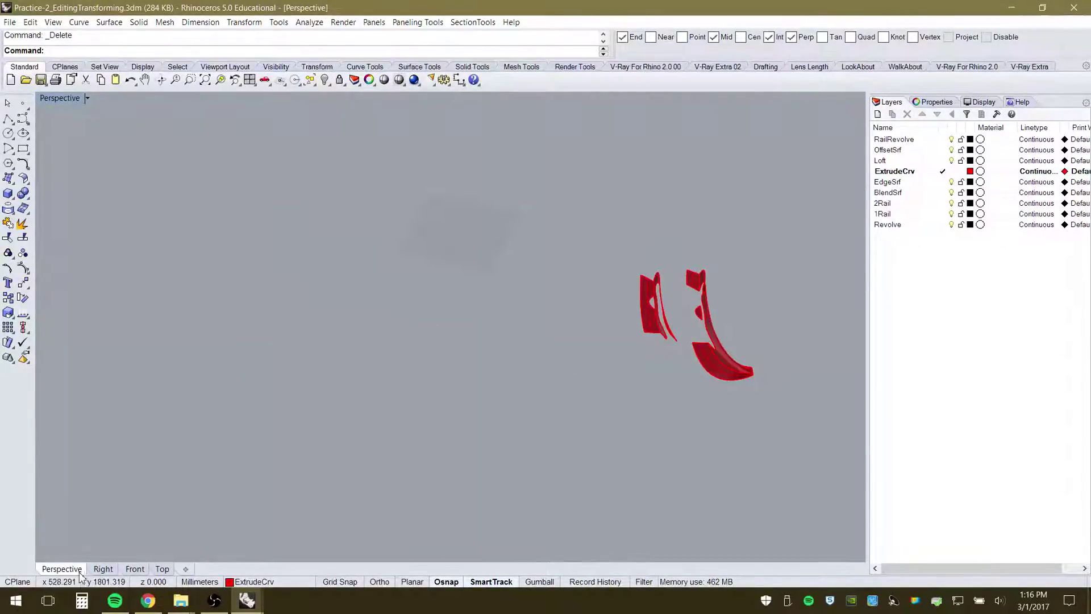
scroll(507, 394, down, 3)
right_drag(582, 390, 459, 325)
scroll(511, 374, up, 8)
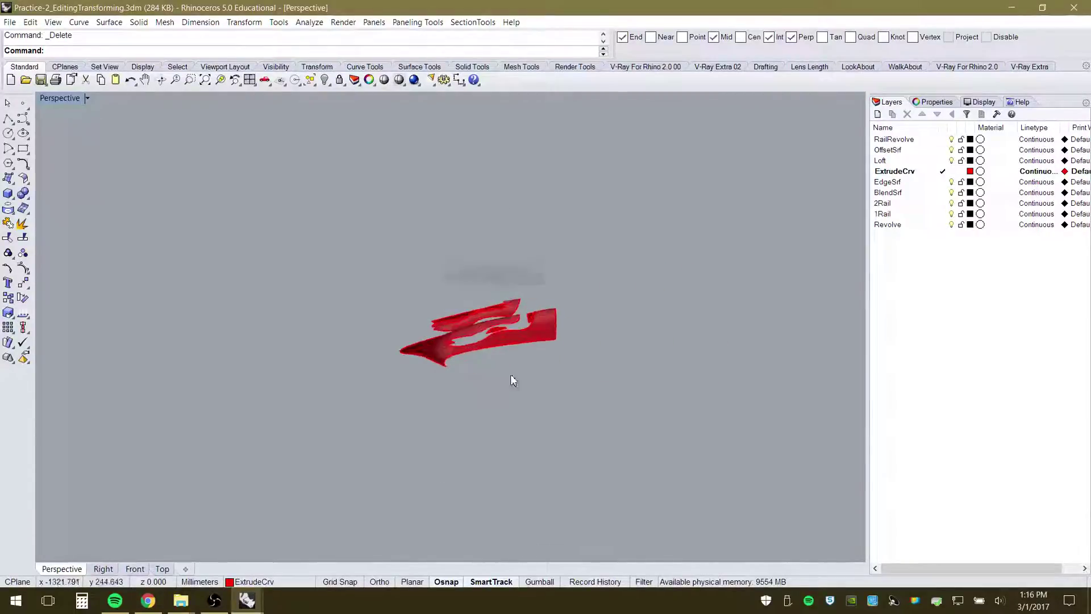
right_drag(560, 368, 461, 392)
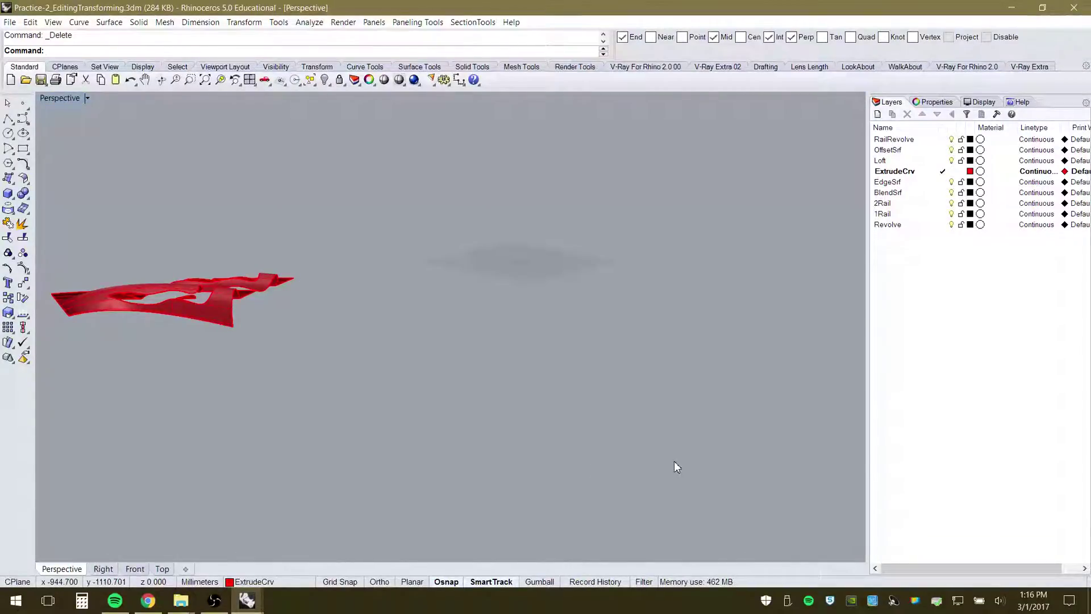
right_drag(688, 432, 523, 410)
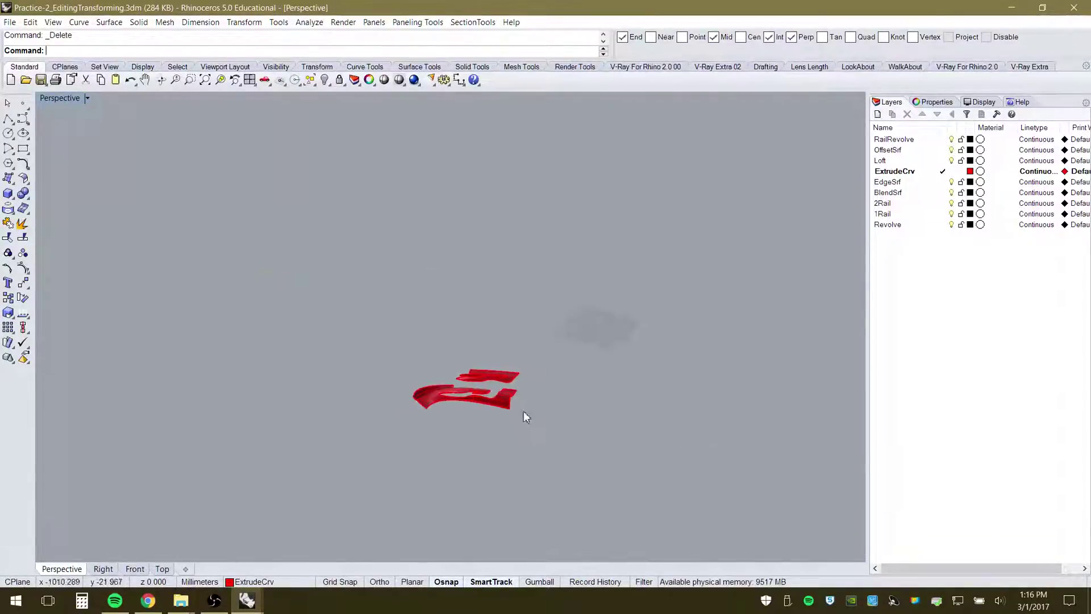
scroll(490, 410, up, 5)
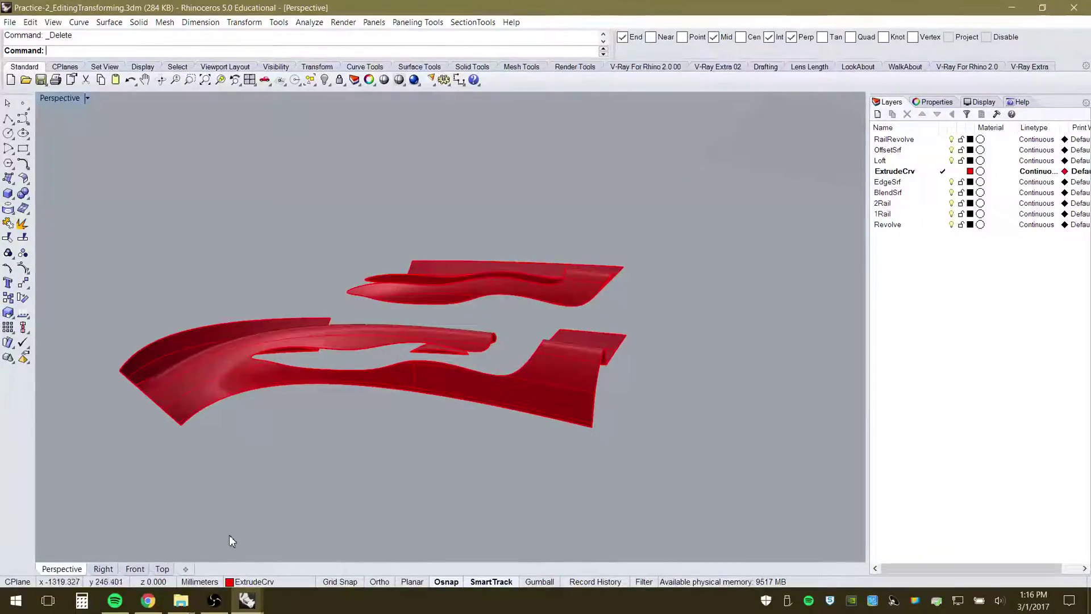
Switch to the Practice-1_InterfaceDrawingModeling file and frame the two sets of open arch-shaped loft profile curves
click(246, 600)
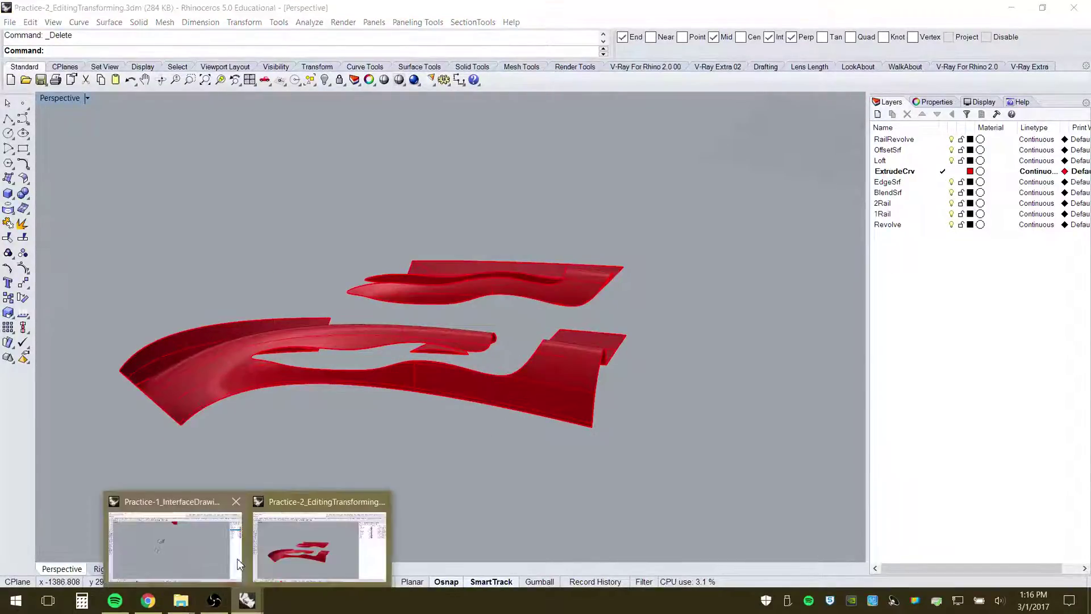
click(193, 540)
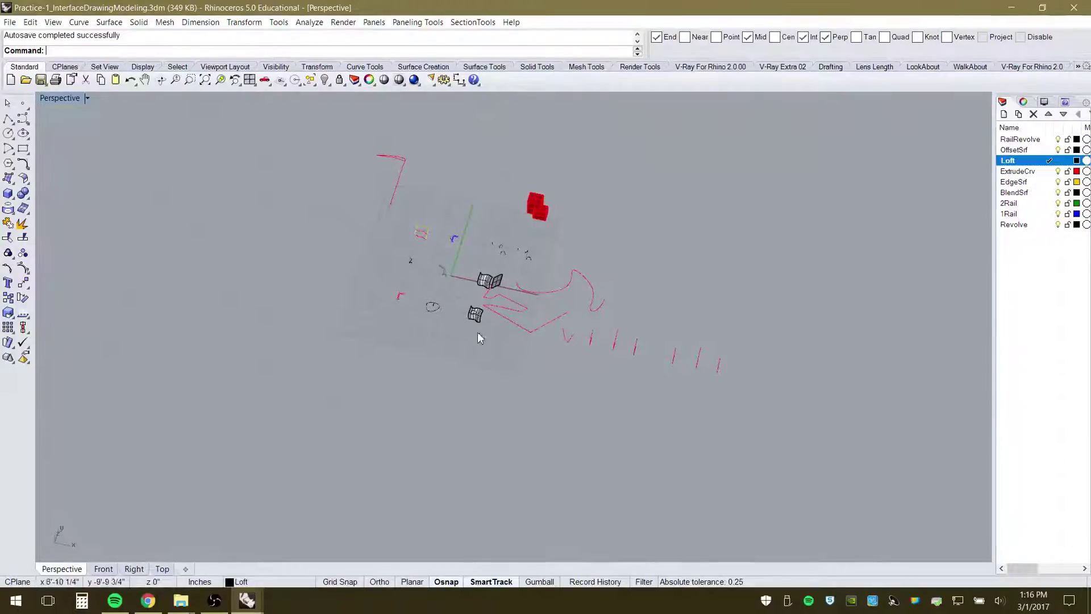
scroll(437, 284, up, 10)
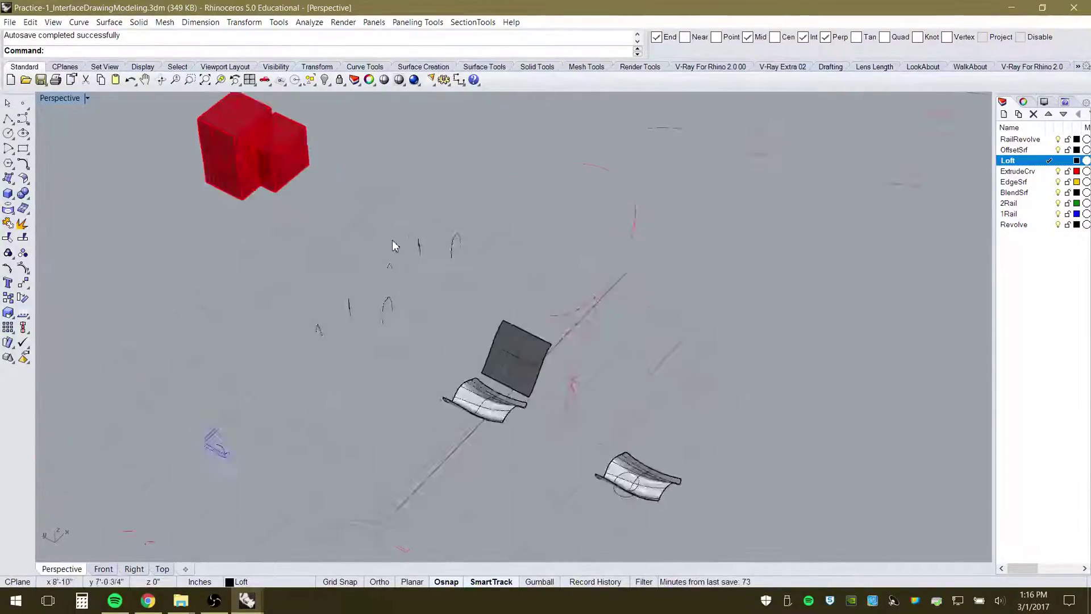
right_drag(449, 306, 422, 309)
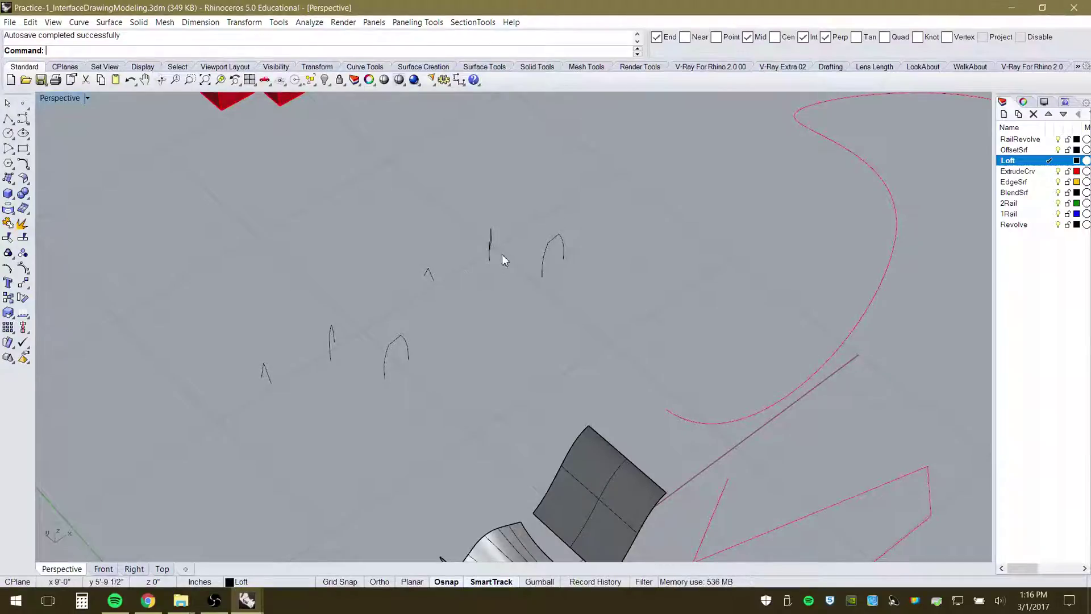
right_drag(482, 331, 476, 283)
scroll(475, 282, down, 7)
right_drag(465, 428, 553, 425)
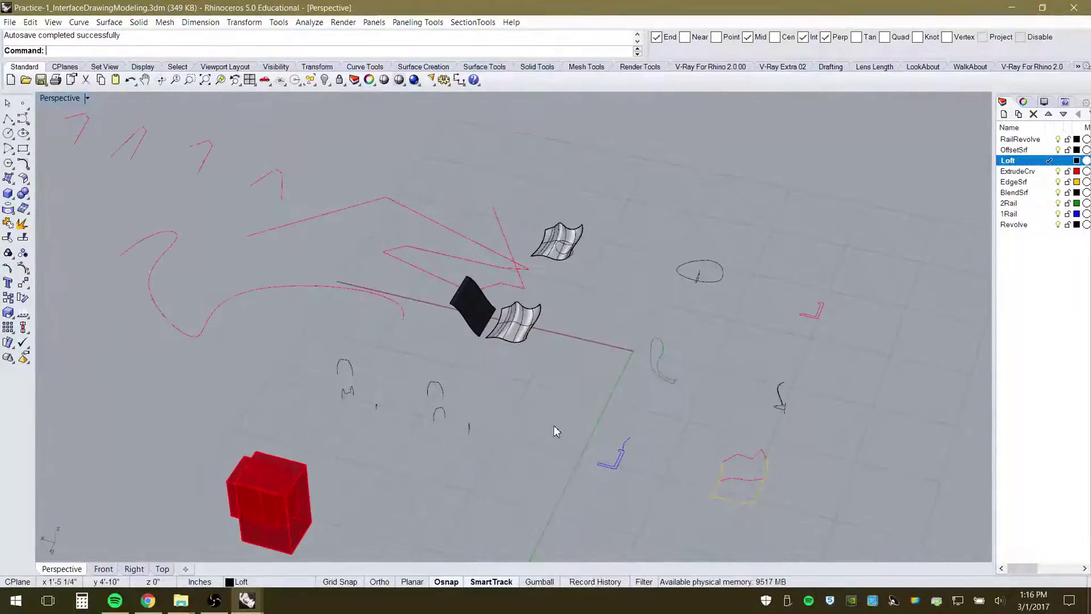
scroll(409, 449, up, 6)
right_drag(403, 439, 448, 392)
scroll(415, 435, up, 6)
right_drag(419, 453, 414, 431)
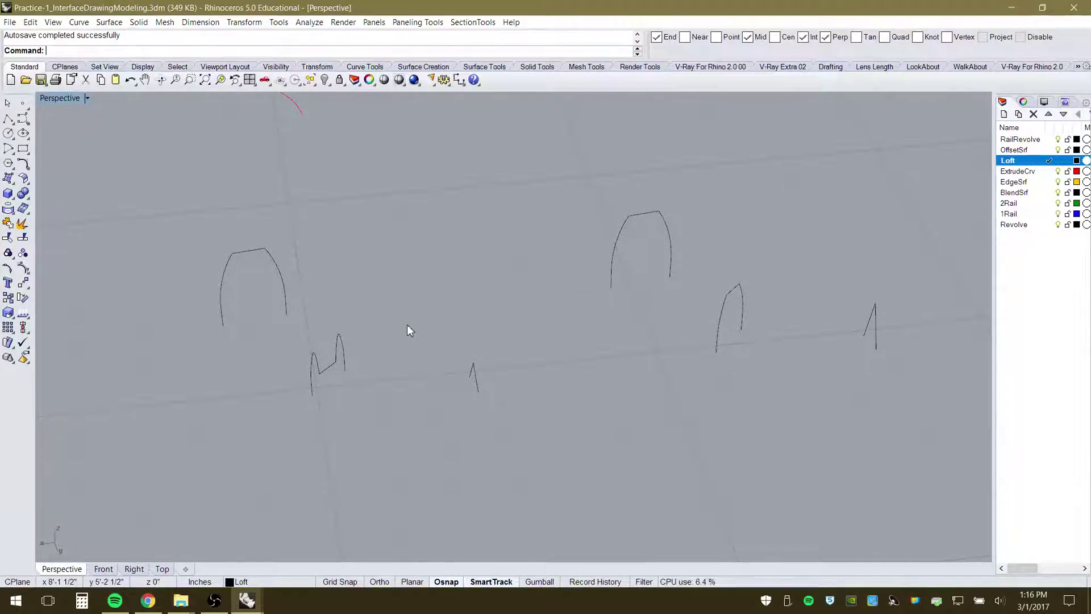
Loft the arch, M-shaped and small pointed profiles, selecting each near its matching end, with Normal style and Do not simplify
click(116, 22)
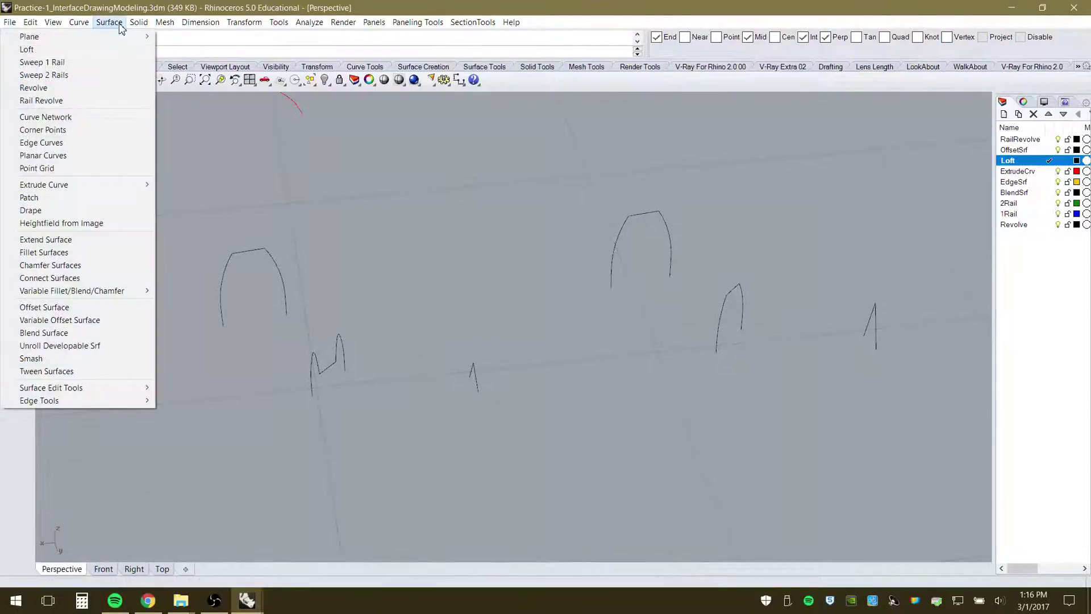
click(84, 52)
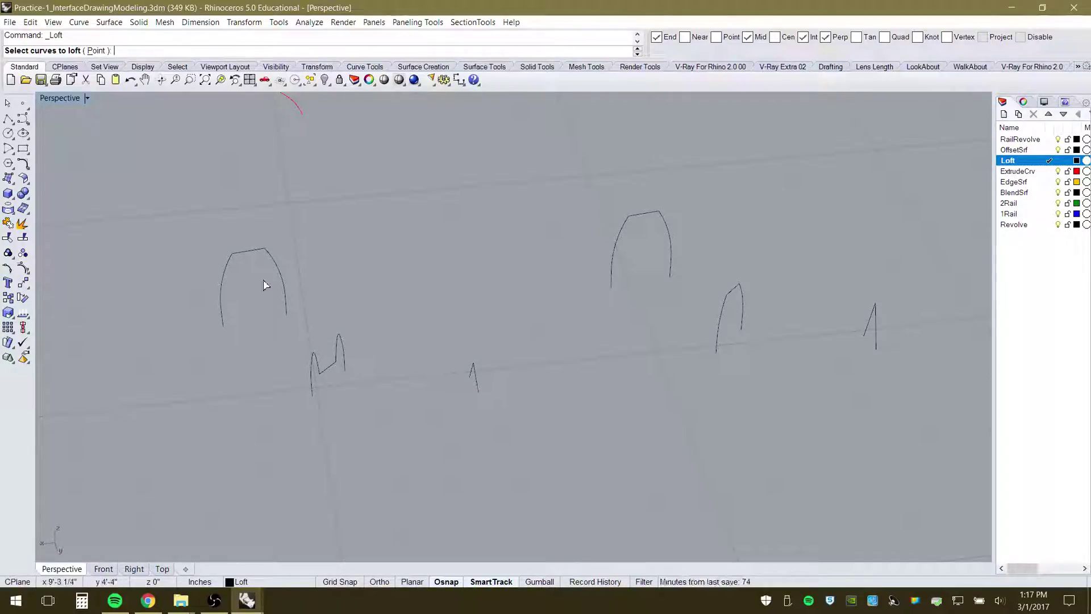
click(221, 316)
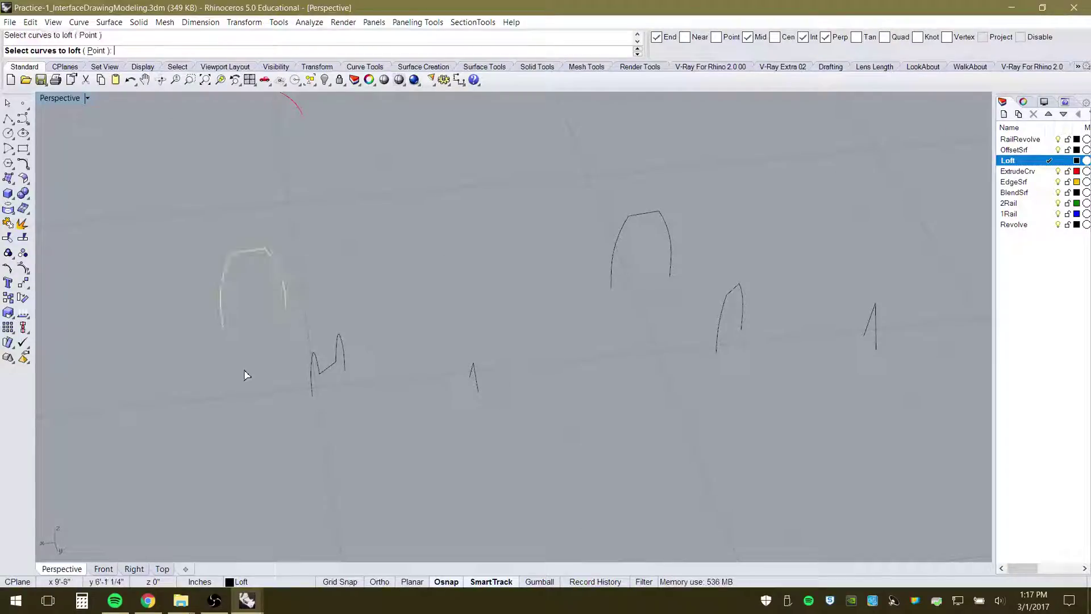
click(312, 389)
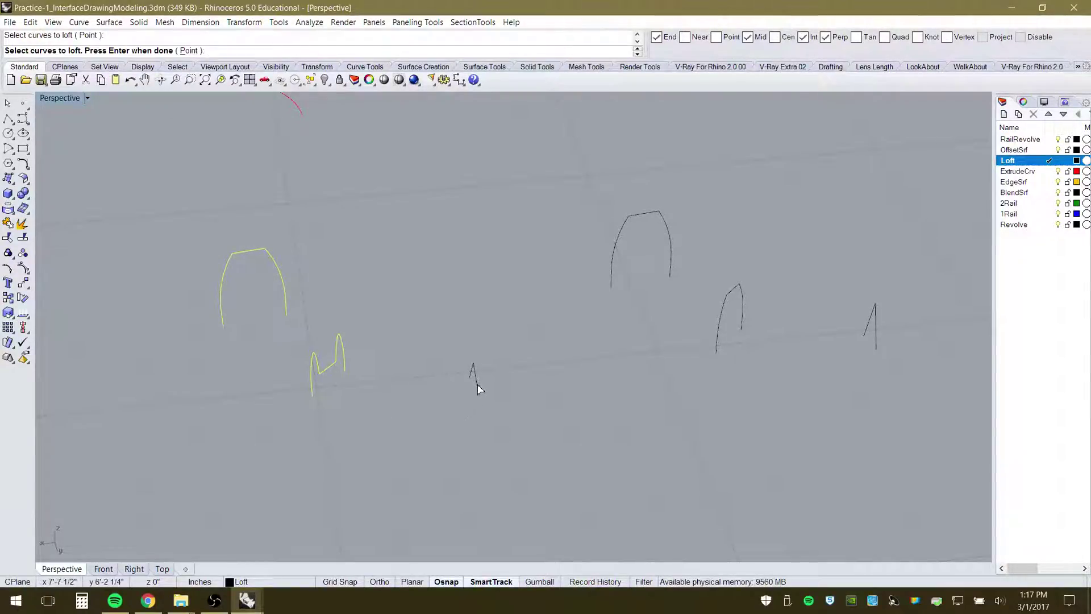
click(477, 388)
key(Return)
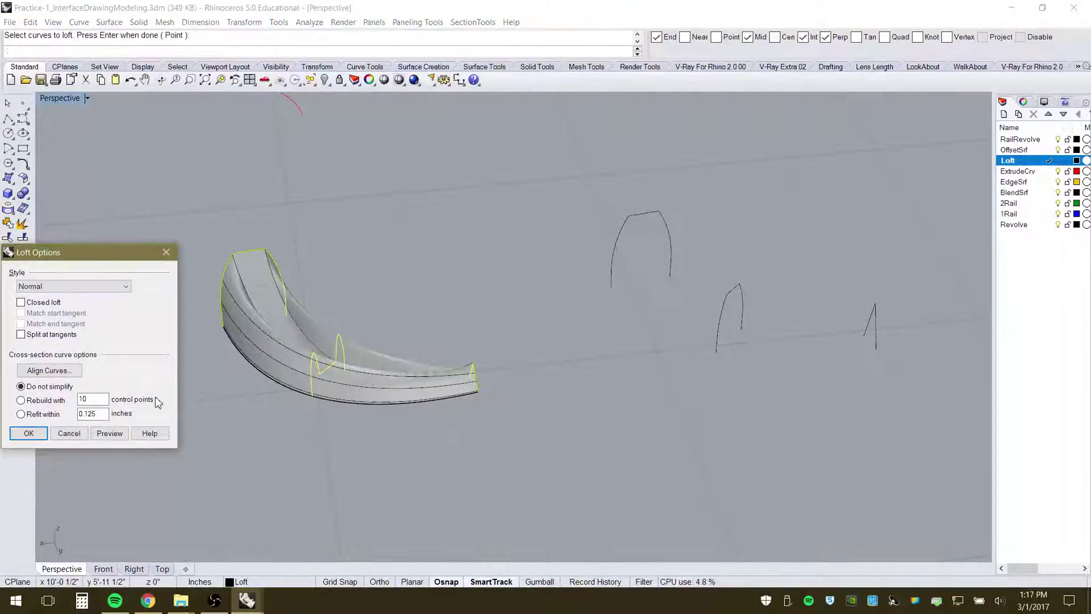
drag(112, 256, 729, 161)
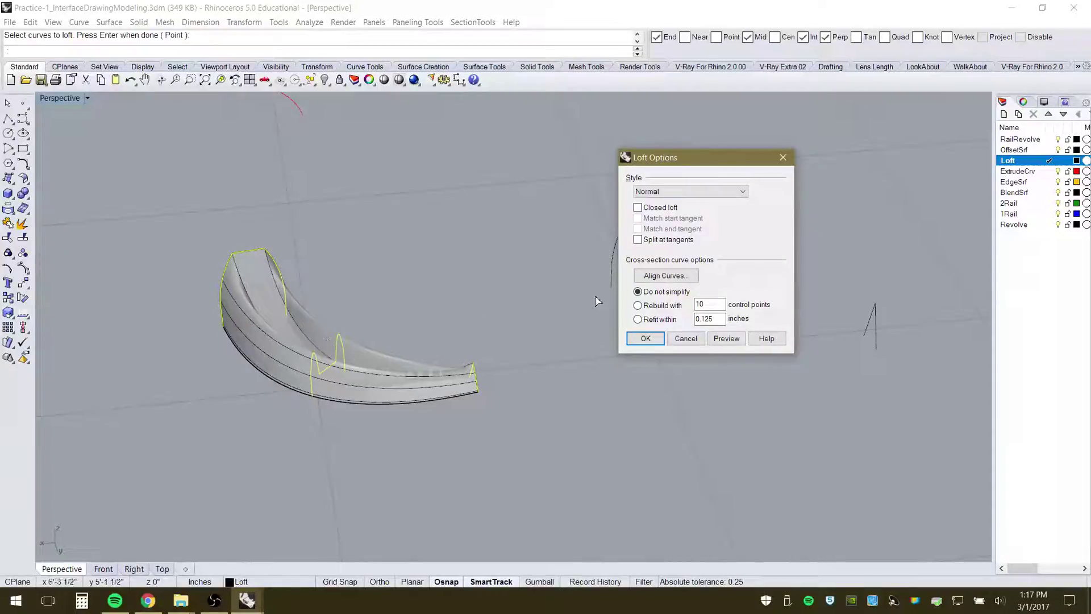
click(645, 339)
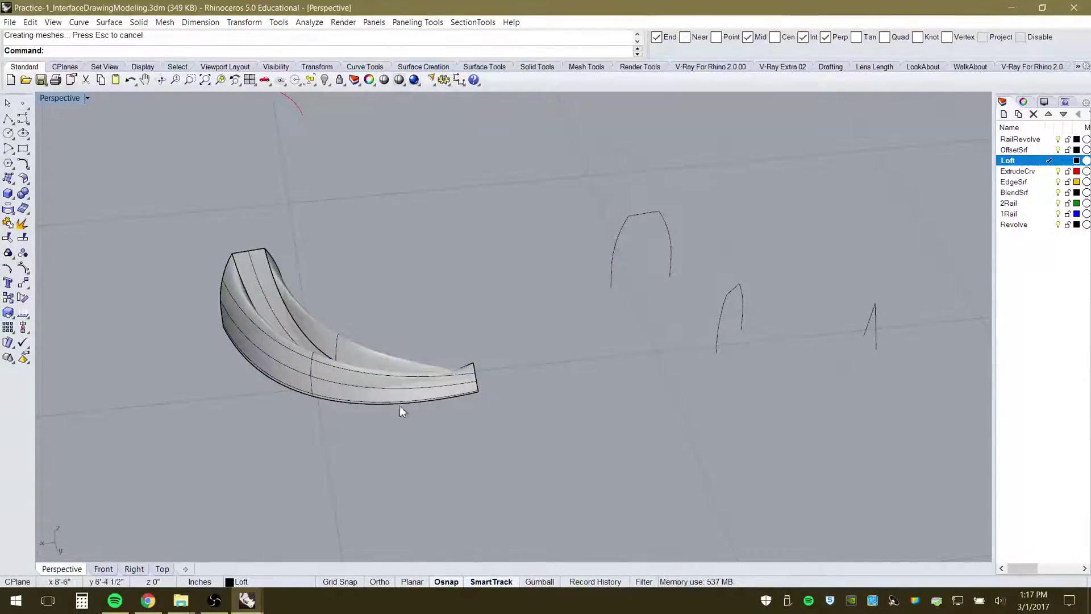
Zoom to the lofted polysurface and inspect its shape from different angles, and undo the loft
right_drag(400, 404, 298, 388)
click(296, 391)
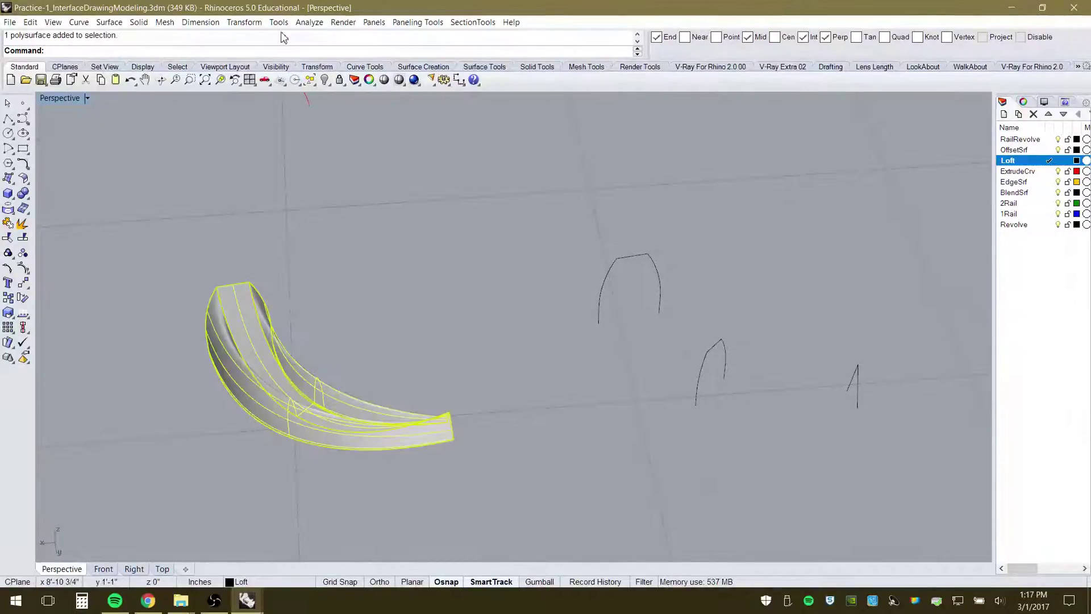
click(292, 80)
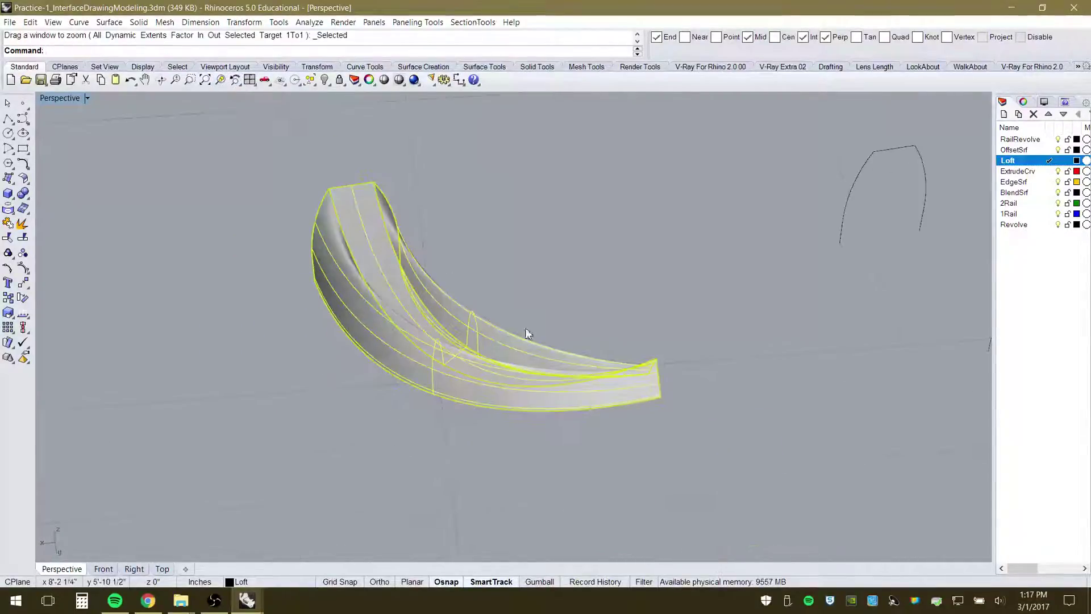
right_drag(494, 318, 434, 388)
key(Escape)
scroll(435, 383, down, 6)
scroll(507, 339, down, 4)
right_drag(507, 342, 493, 246)
key(ctrl+z)
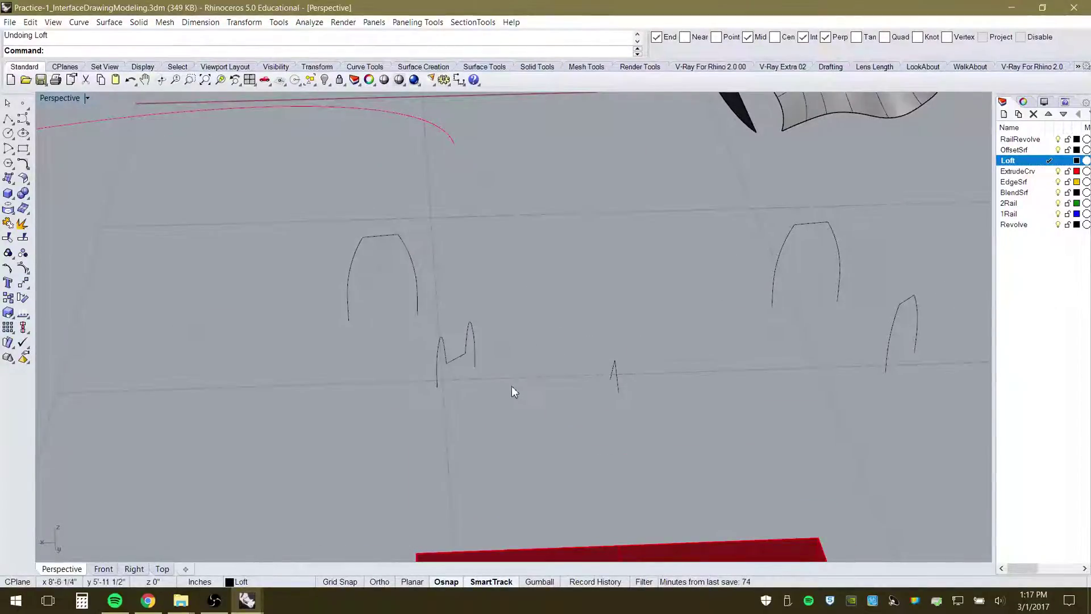
Loft the arch, M-shaped and small pointed profiles with Normal style, selecting the M-shaped curve near the opposite end from the other two
scroll(512, 386, up, 3)
right_drag(568, 405, 550, 408)
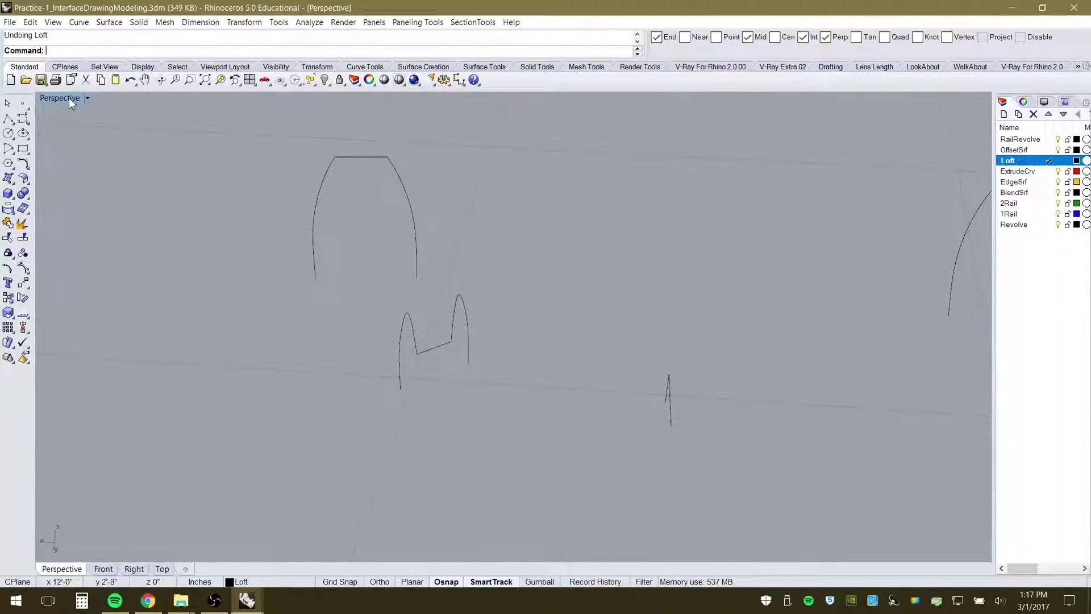
click(109, 22)
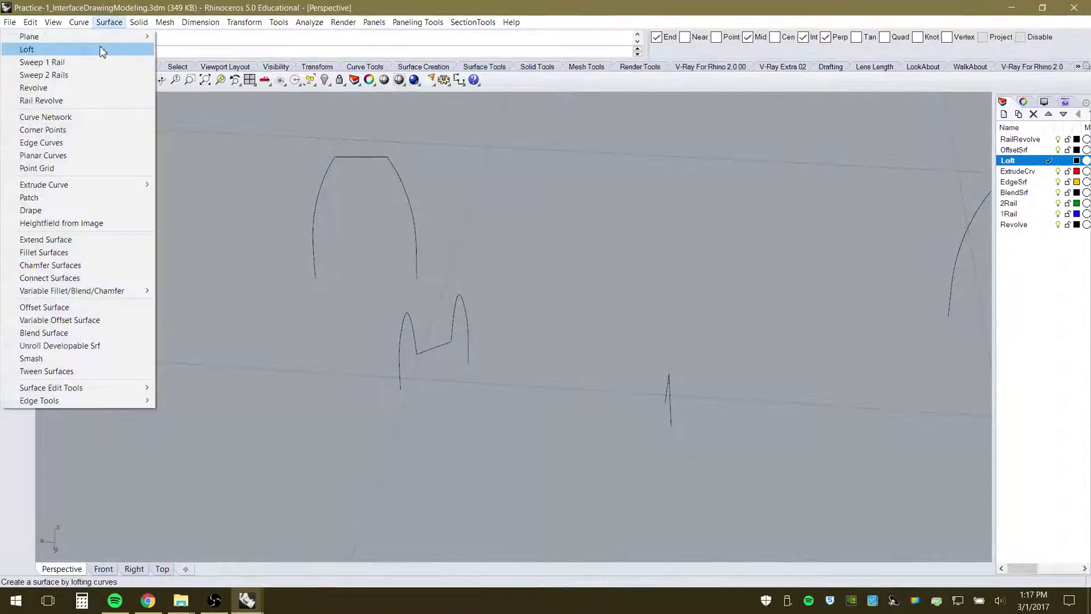
click(103, 50)
click(313, 266)
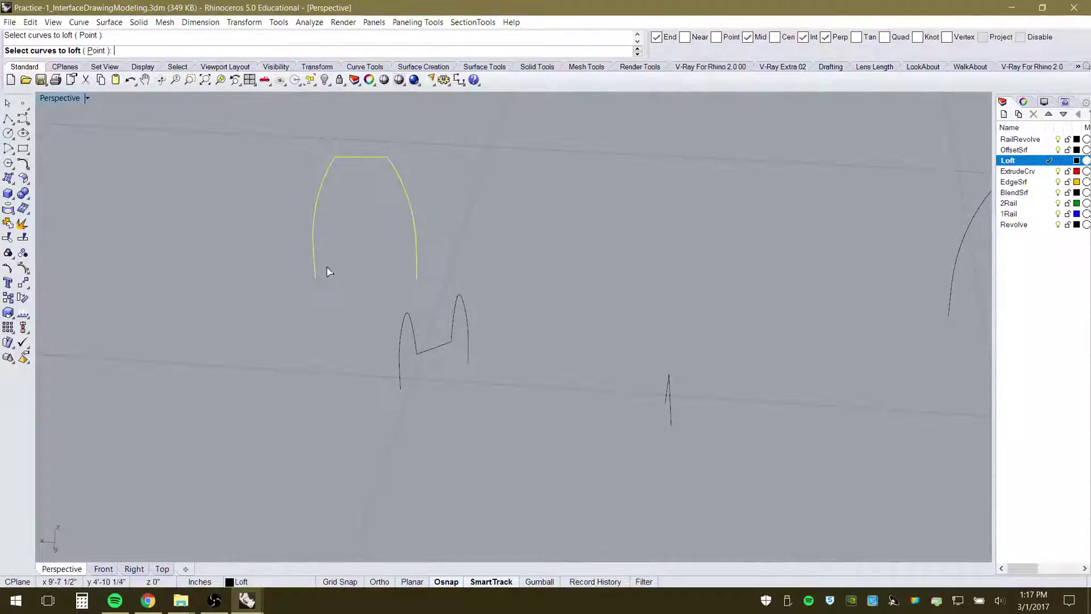
click(469, 353)
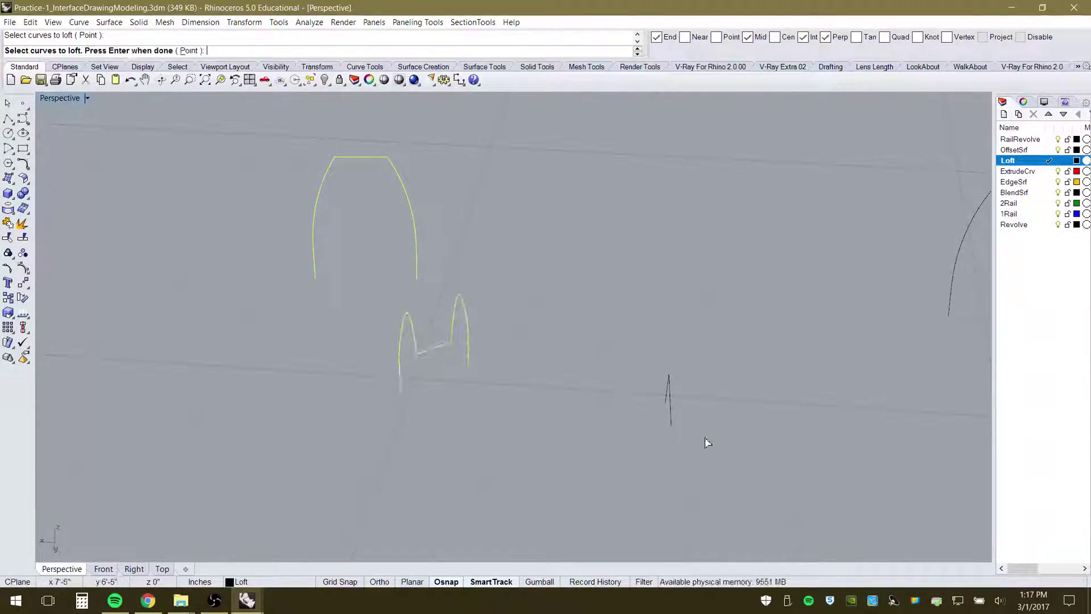
click(669, 418)
key(Return)
key(Return)
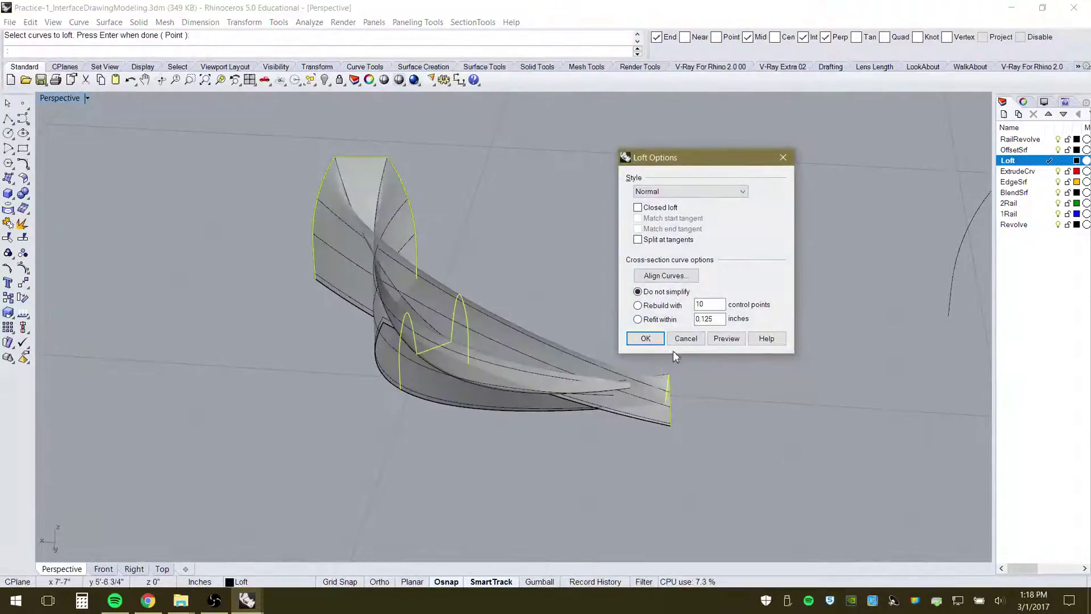
click(643, 339)
Inspect the lofted surface from different angles and undo the loft
right_drag(588, 419, 713, 424)
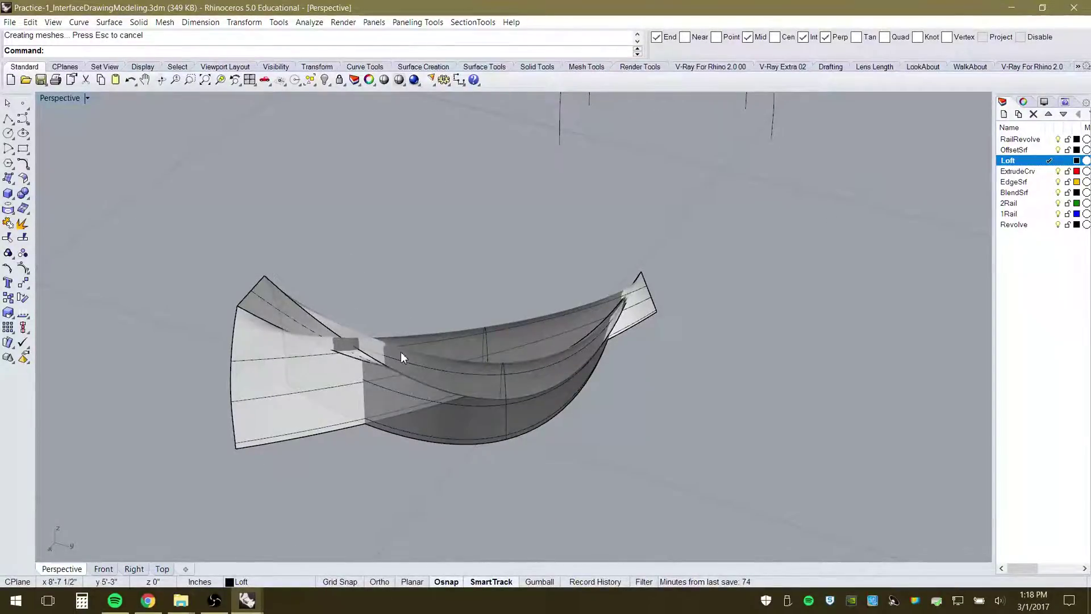
right_drag(585, 337, 350, 327)
scroll(258, 299, down, 13)
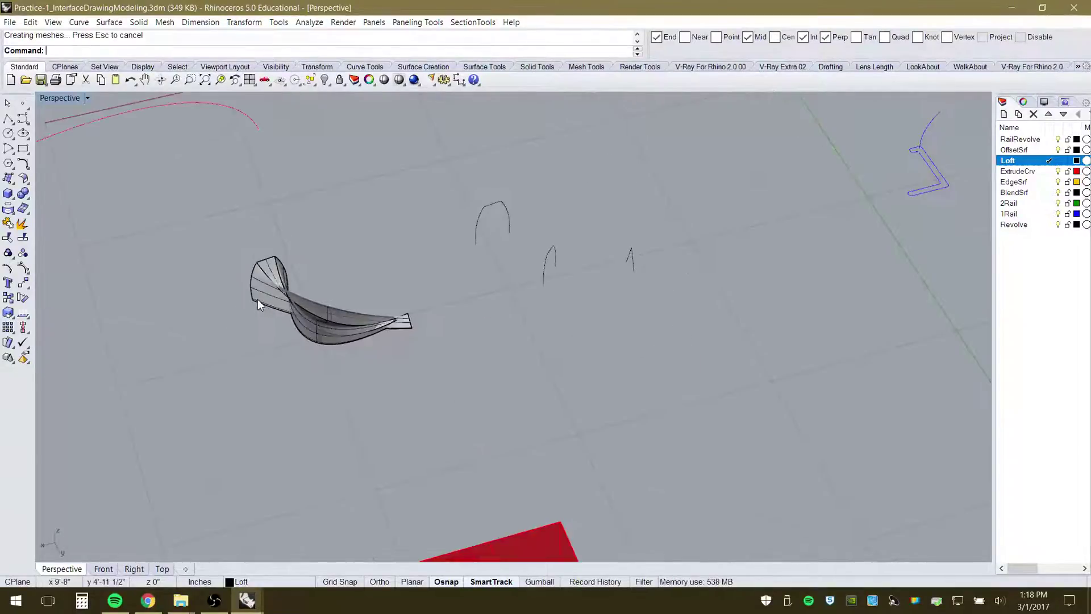
scroll(505, 269, up, 6)
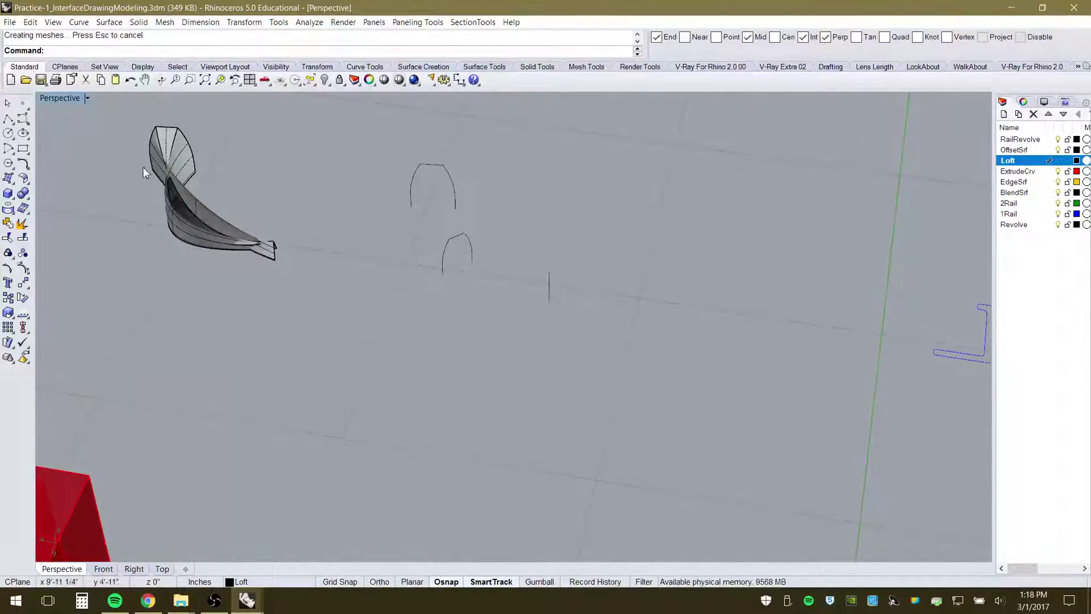
key(ctrl+z)
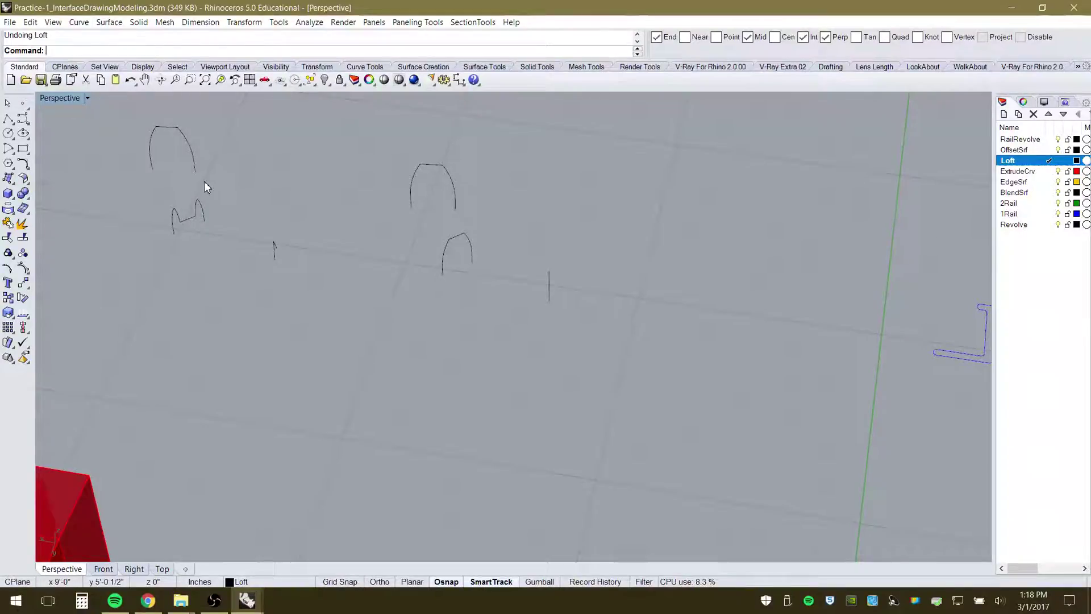
Loft the arch, M-shaped and small pointed profiles again, selecting each near its matching far end, with Normal style and Do not simplify
key(Return)
right_drag(130, 160, 225, 203)
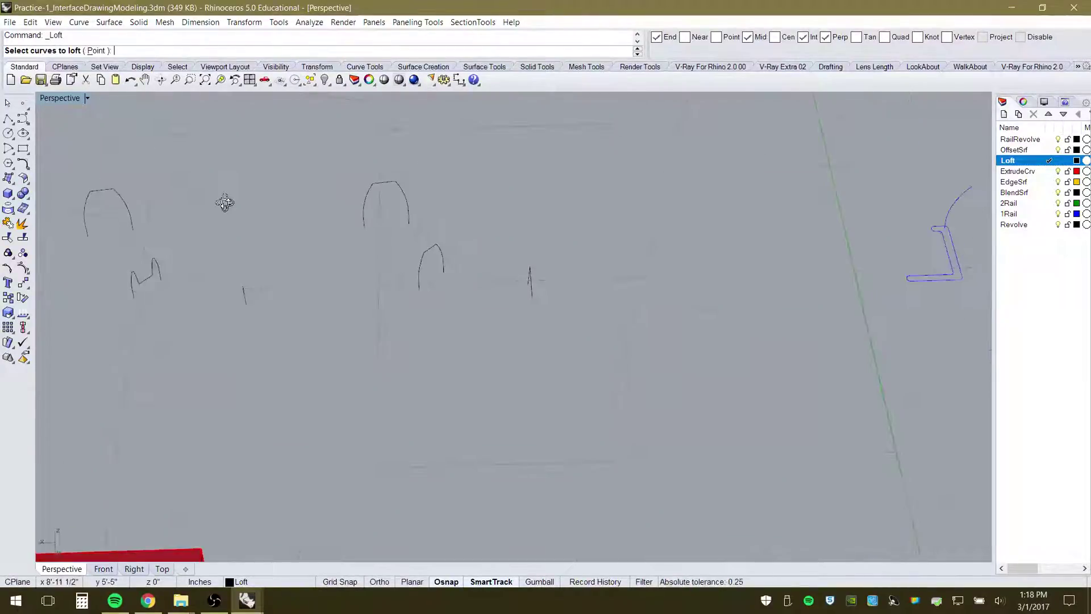
right_drag(465, 291, 275, 292)
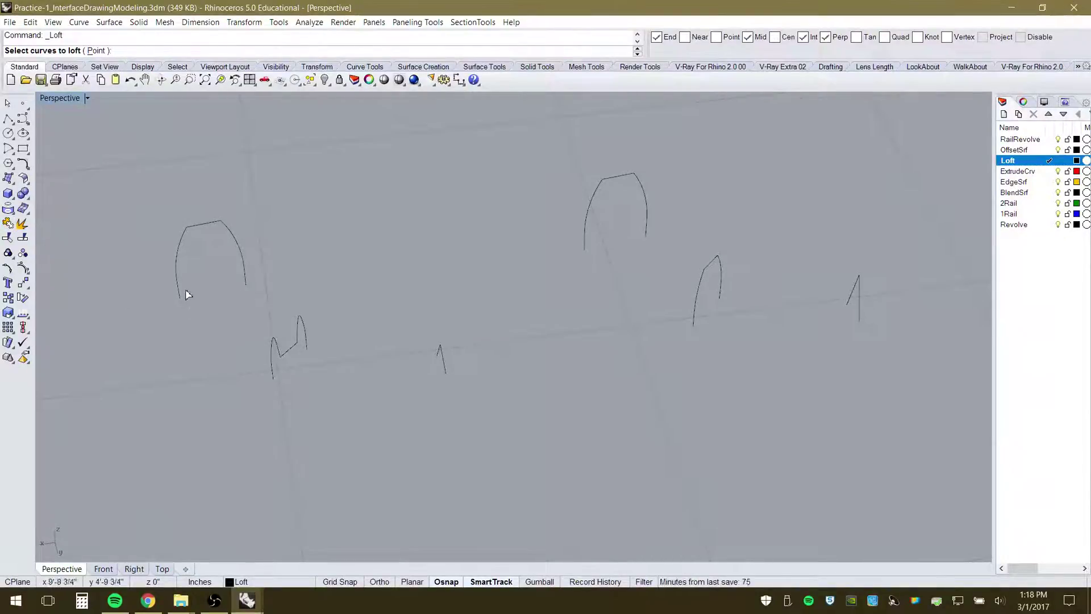
click(245, 275)
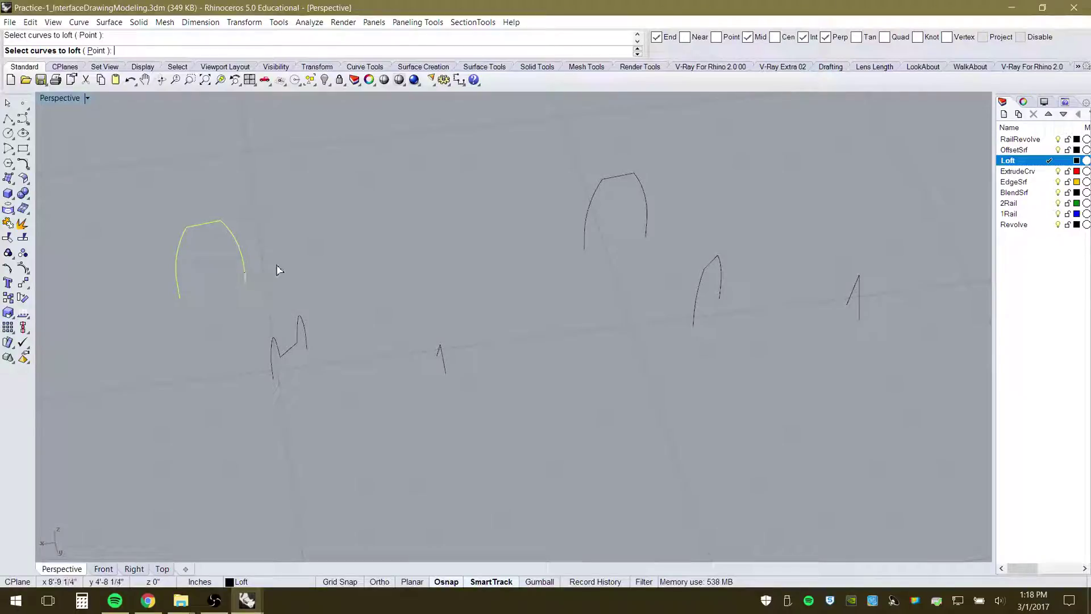
click(307, 341)
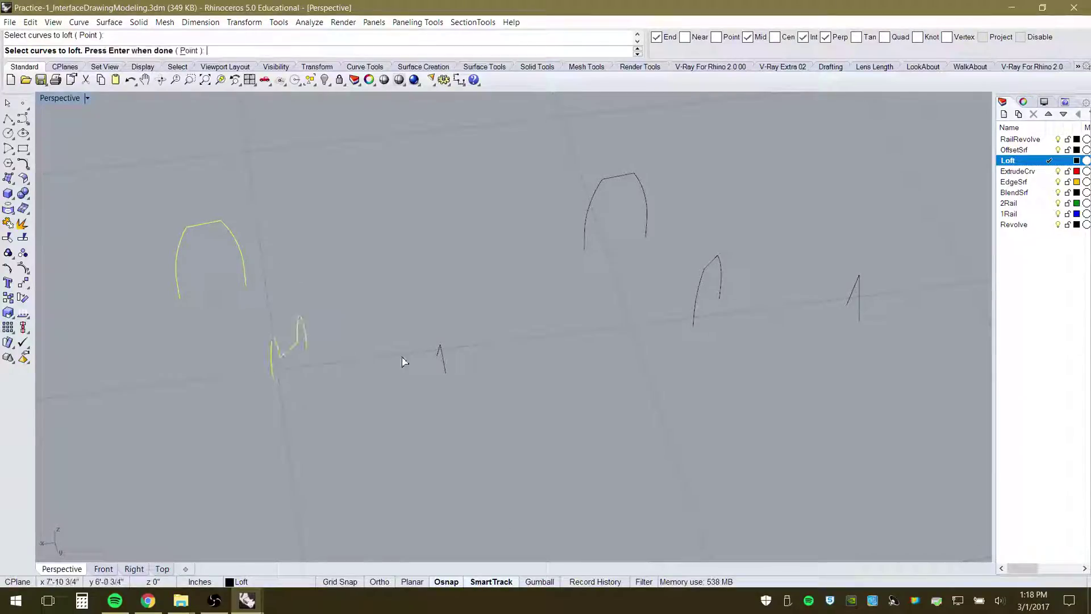
click(439, 352)
mouse_move(470, 387)
right_down()
mouse_move(365, 380)
mouse_move(479, 370)
right_up()
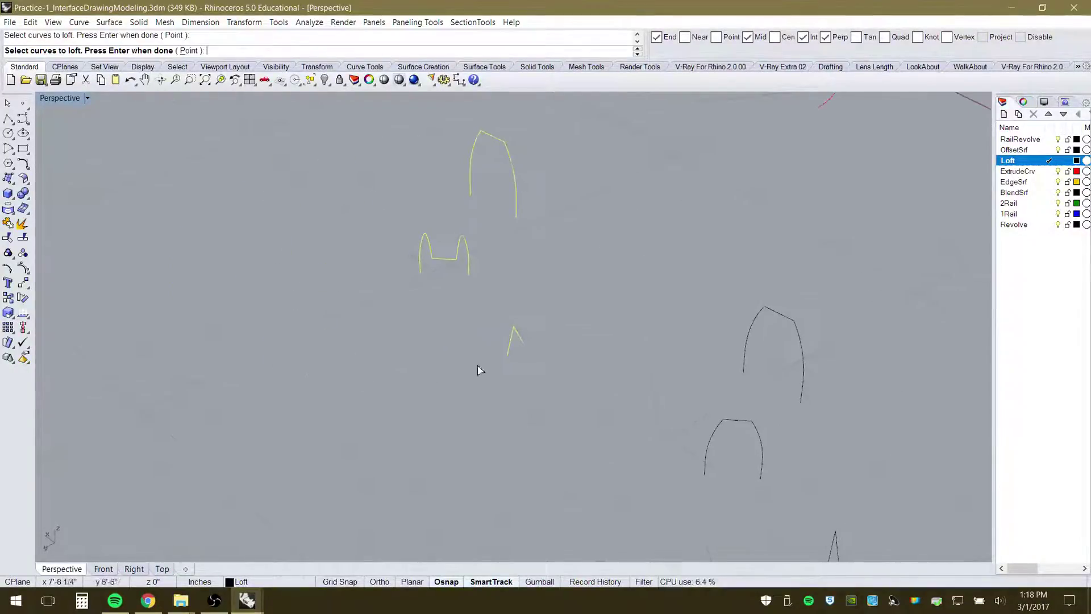
key(Return)
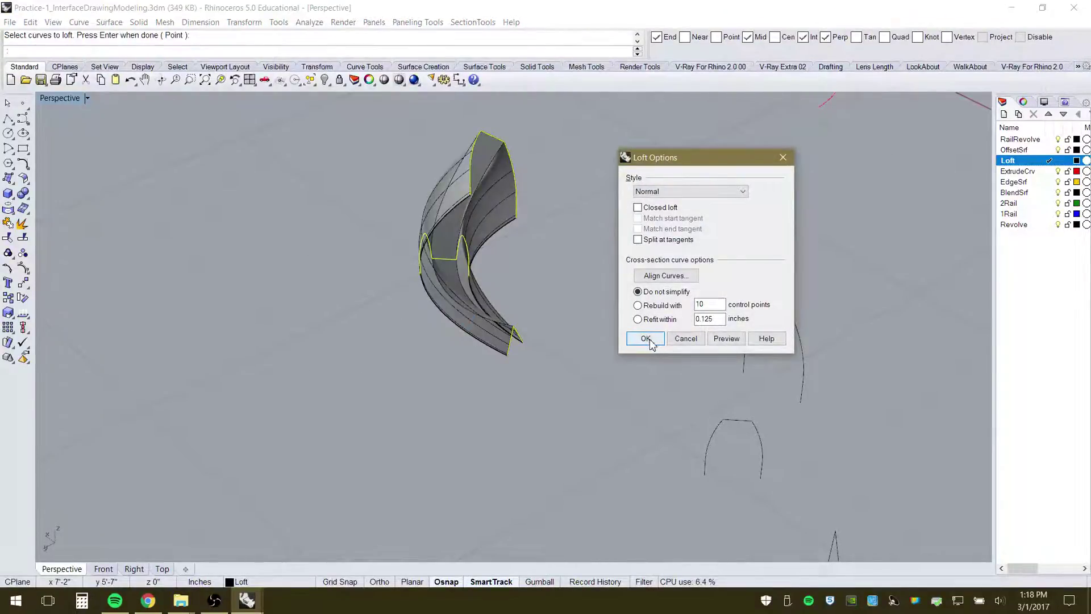
click(649, 339)
Loft the second set's large arch, smaller arch and pointed profile, selecting each near its matching near end, with Normal style and Do not simplify
scroll(202, 305, down, 4)
scroll(202, 306, down, 4)
right_drag(425, 423, 582, 410)
scroll(532, 425, up, 6)
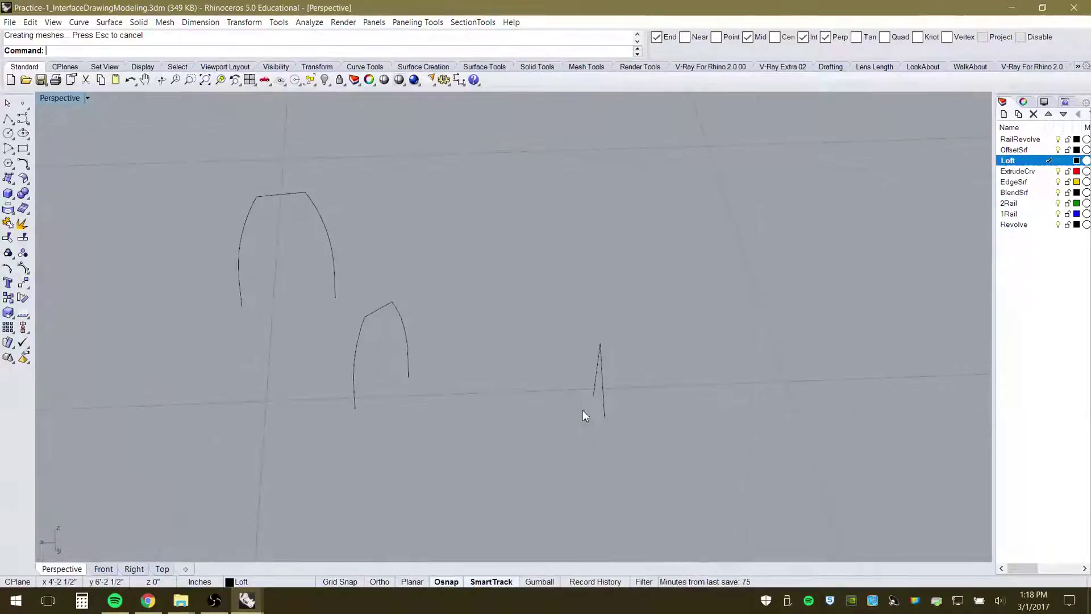
key(Return)
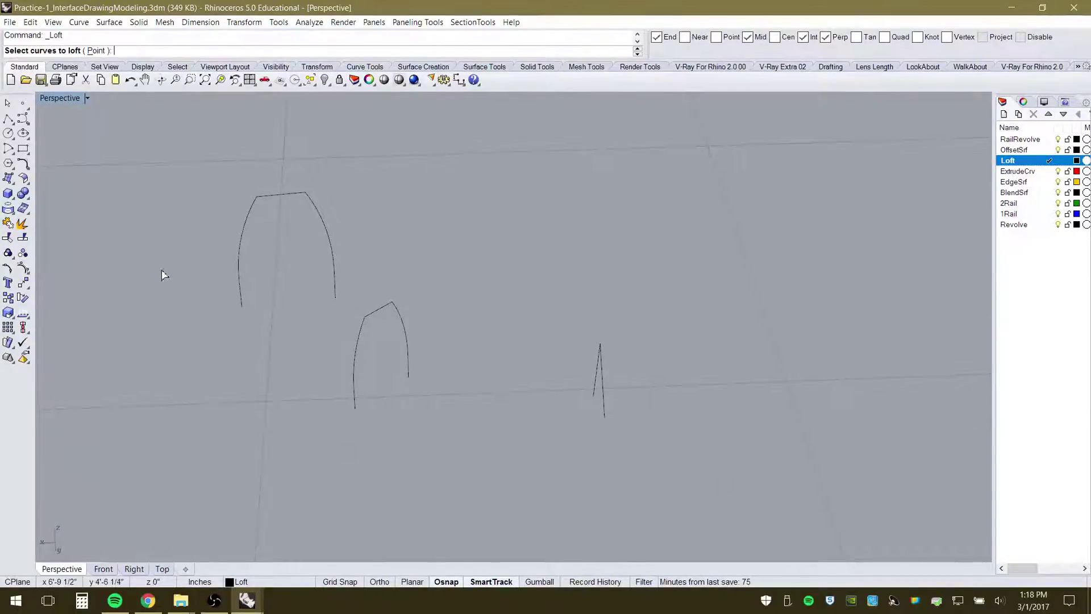
click(241, 298)
click(354, 400)
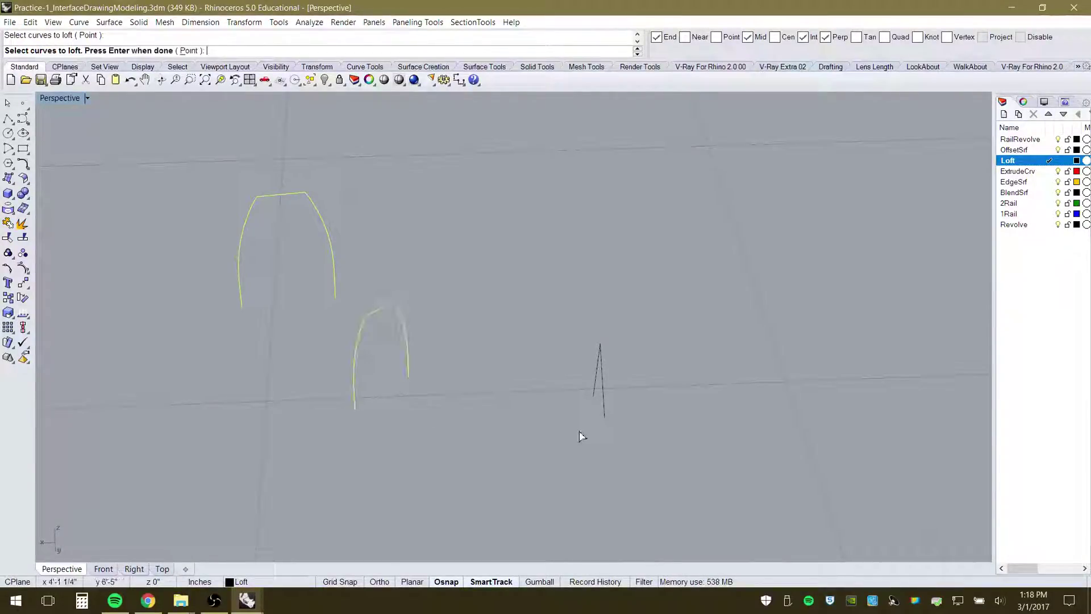
click(604, 411)
key(Return)
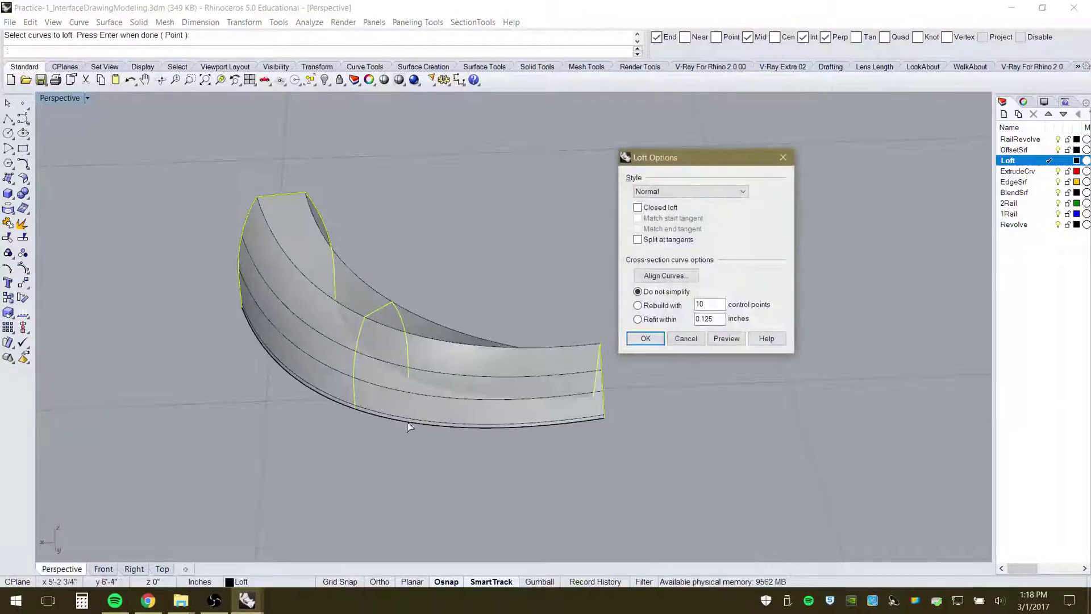
click(646, 338)
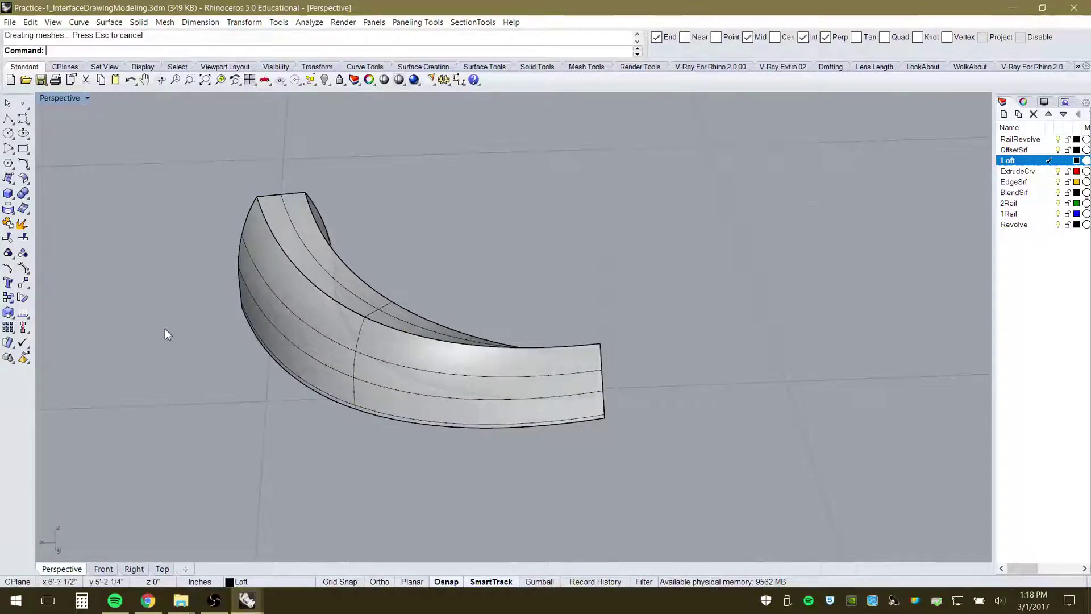
Loft three adjacent red V-shaped curves in the row, selecting each near the end of the same leg, with Normal style and Do not simplify
right_drag(165, 330, 305, 385)
scroll(309, 378, down, 5)
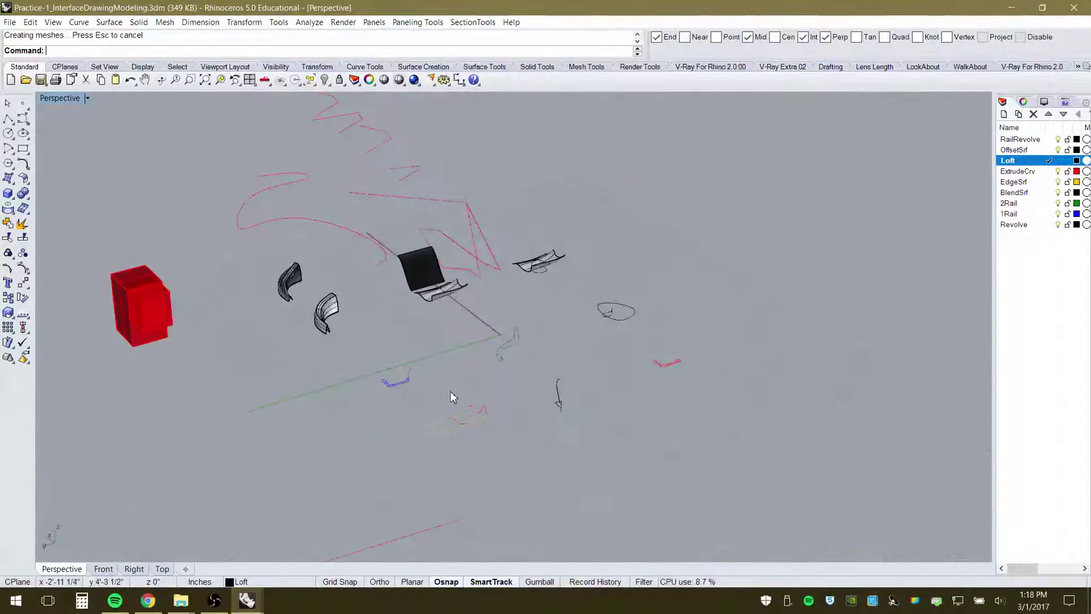
right_drag(450, 392, 575, 411)
scroll(286, 296, down, 5)
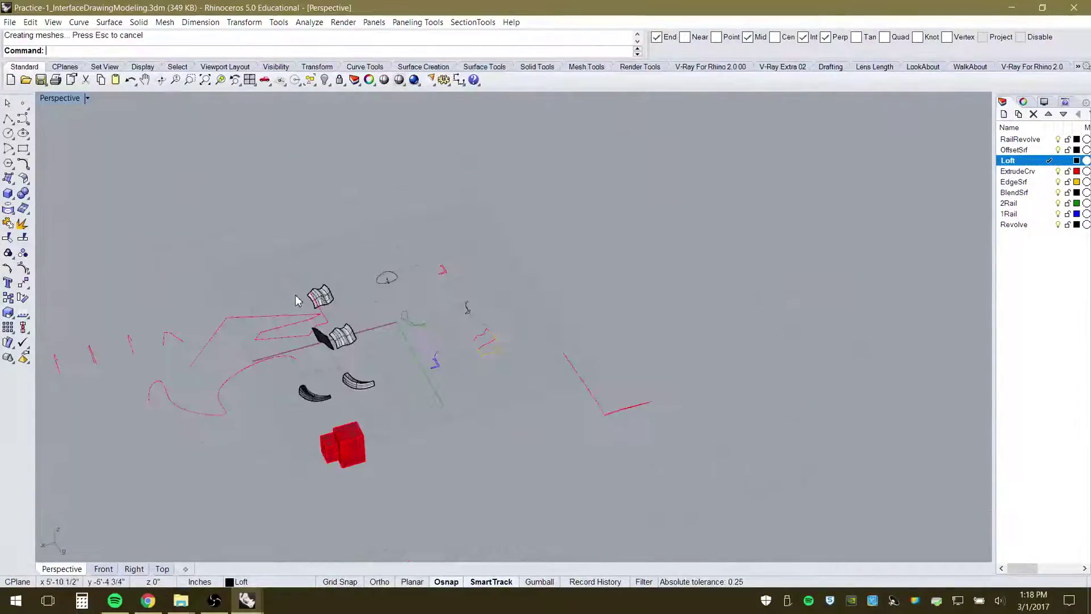
right_drag(360, 384, 430, 382)
scroll(435, 322, down, 6)
right_drag(372, 433, 407, 435)
scroll(296, 450, up, 10)
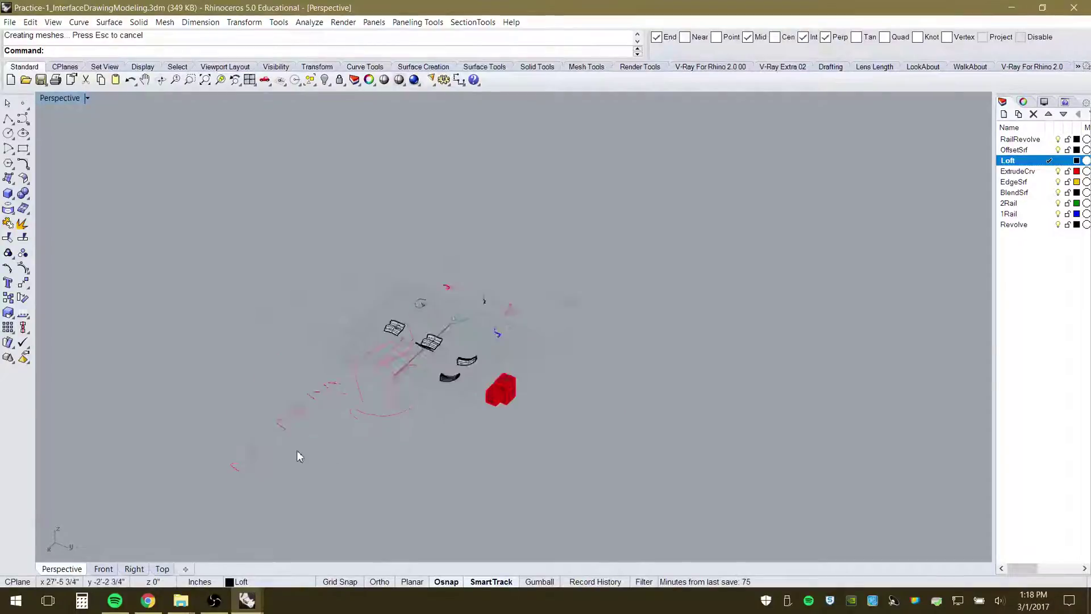
click(246, 457)
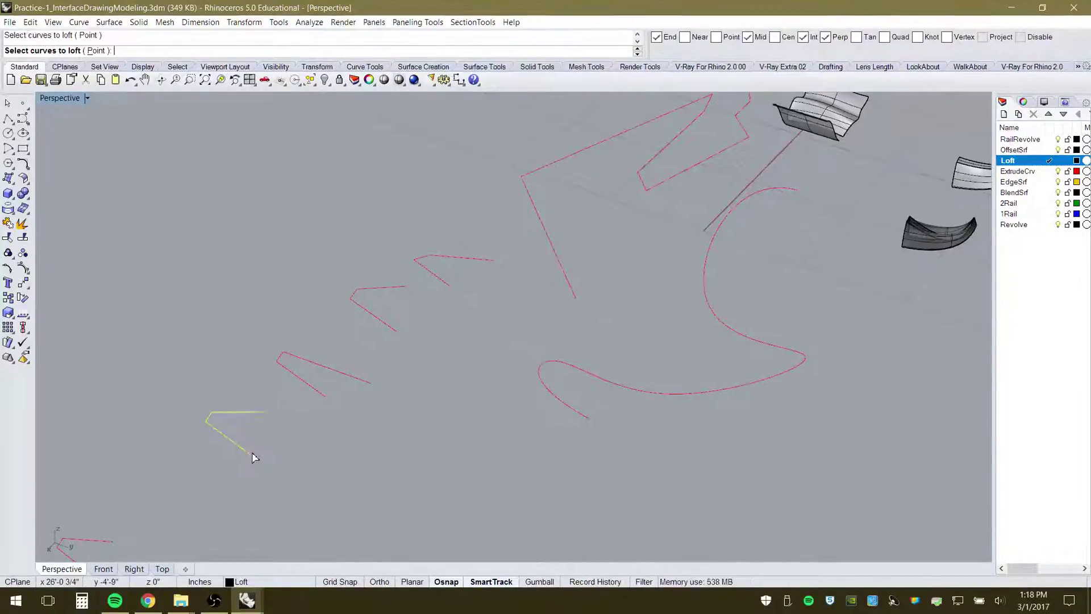
click(323, 398)
click(397, 332)
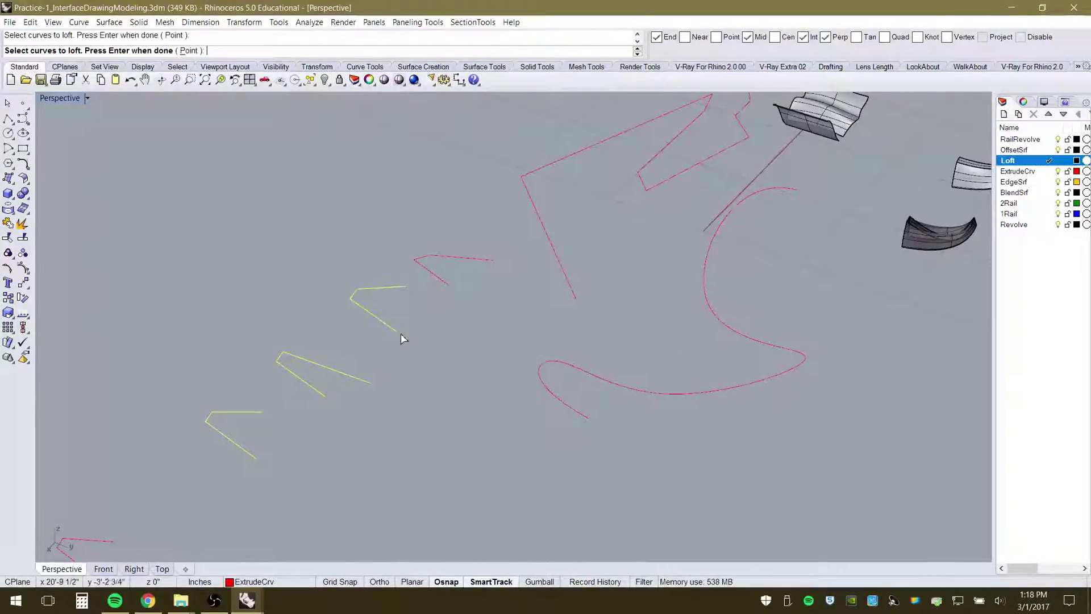
key(Return)
key(Return)
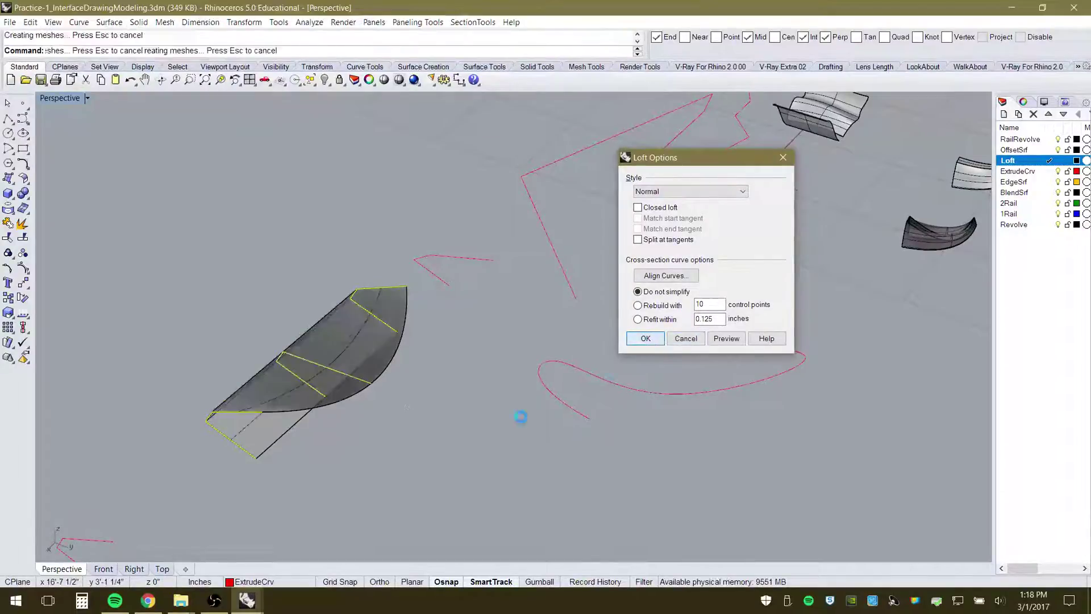
Try lofting the two red cross curves and the yellow end curve of the framed outline with Normal style, and undo the loft
right_drag(519, 419, 264, 377)
scroll(256, 373, down, 5)
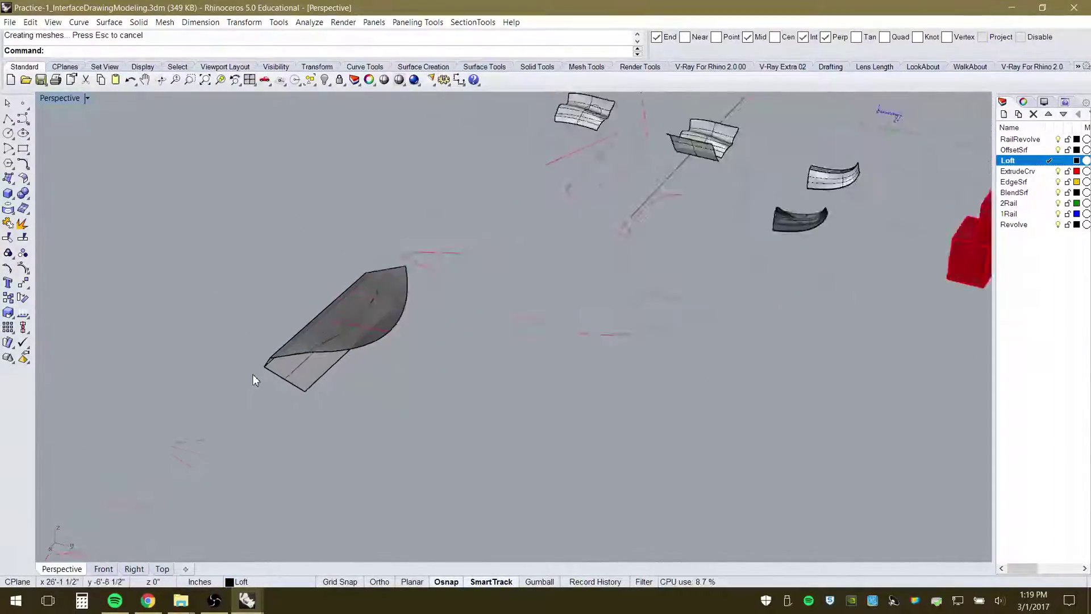
scroll(316, 362, up, 3)
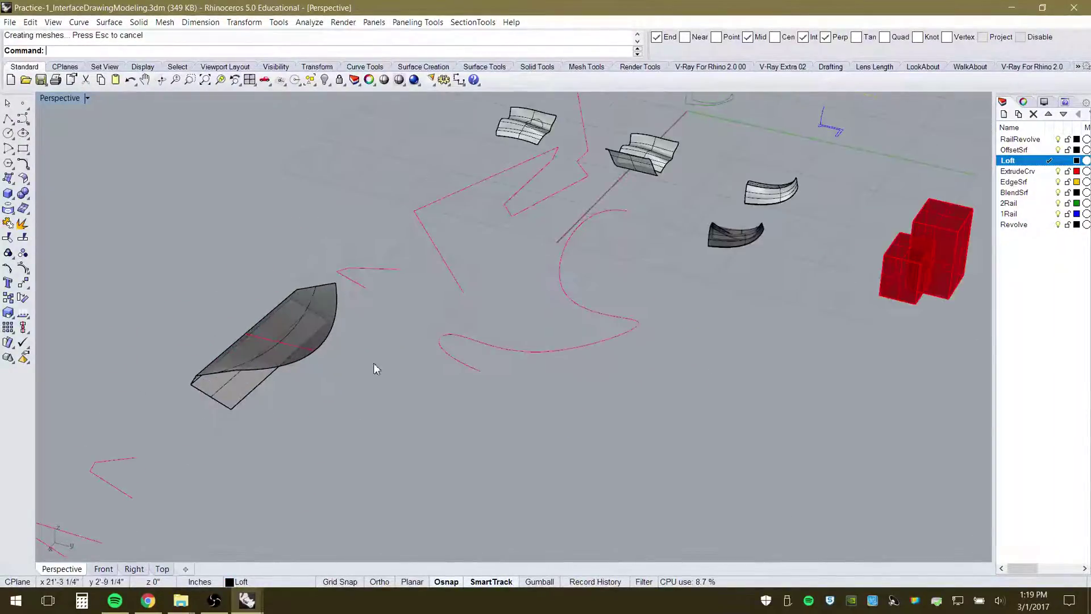
right_drag(375, 368, 340, 412)
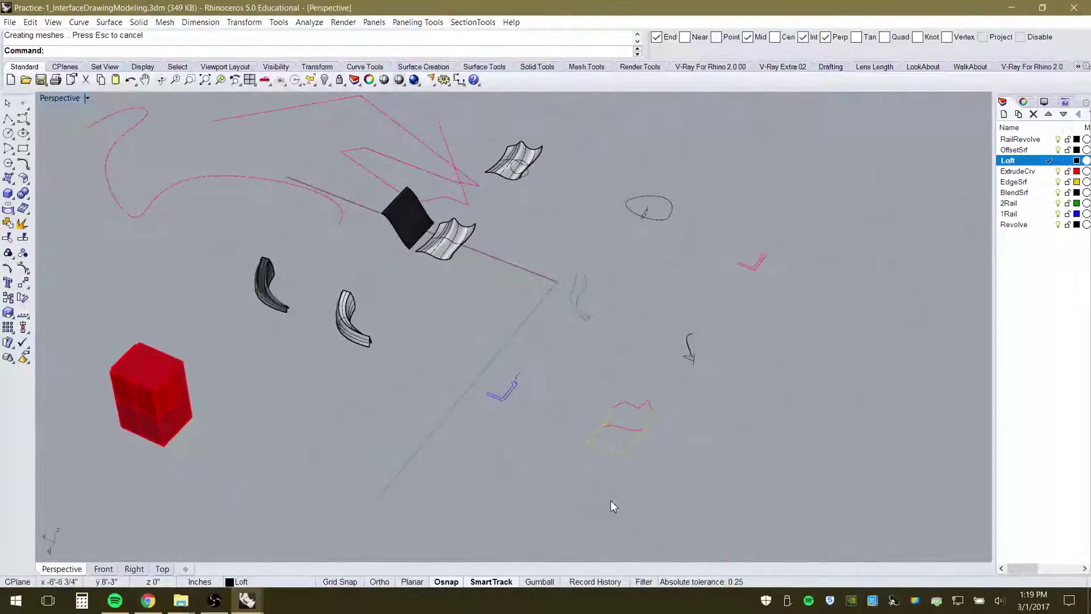
scroll(610, 500, up, 5)
key(Return)
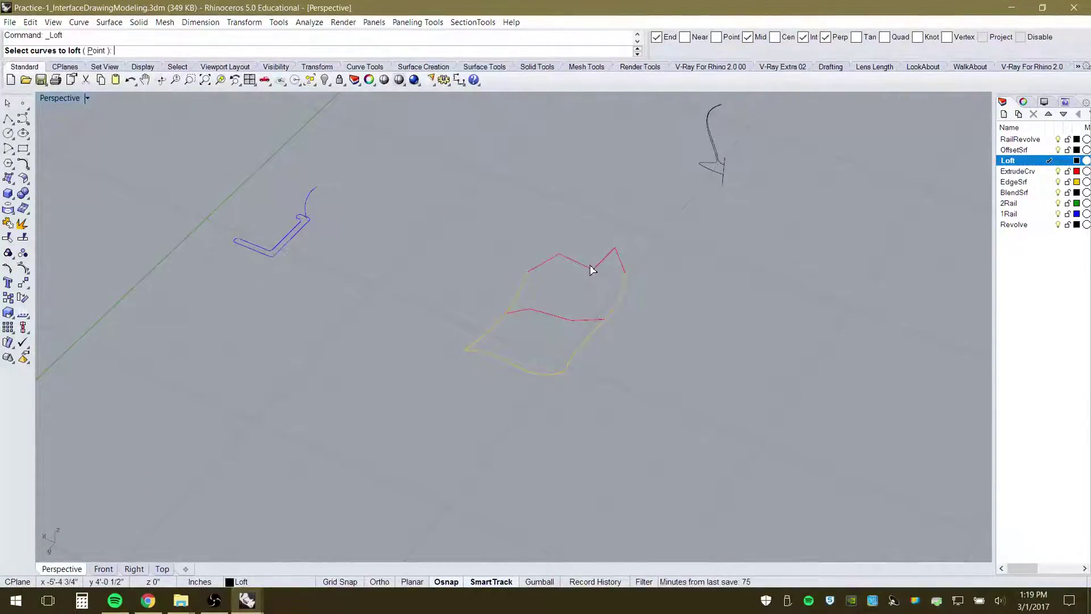
click(621, 263)
click(592, 319)
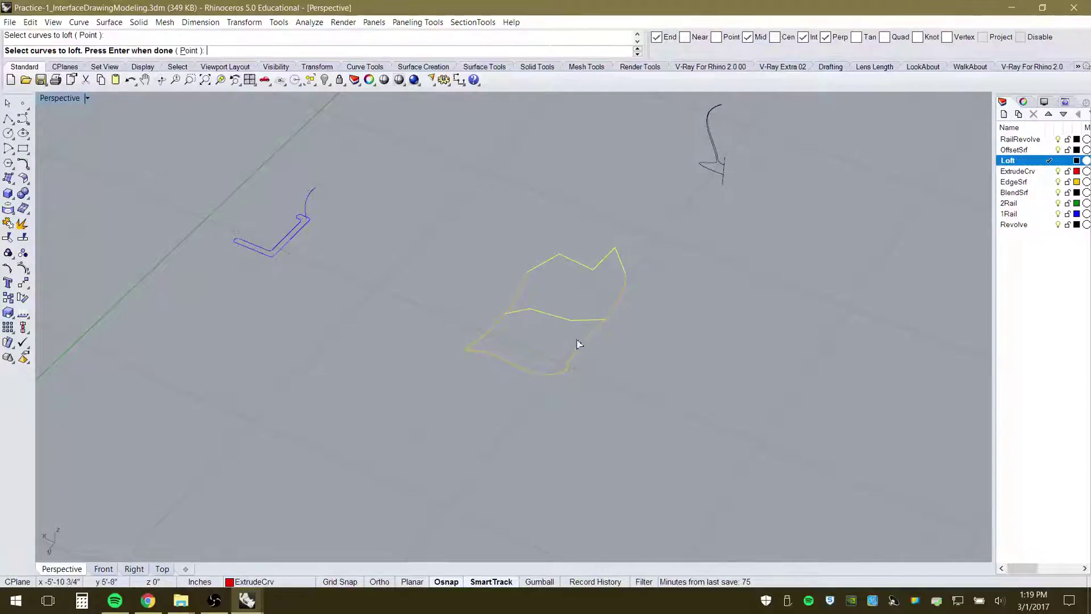
key(Return)
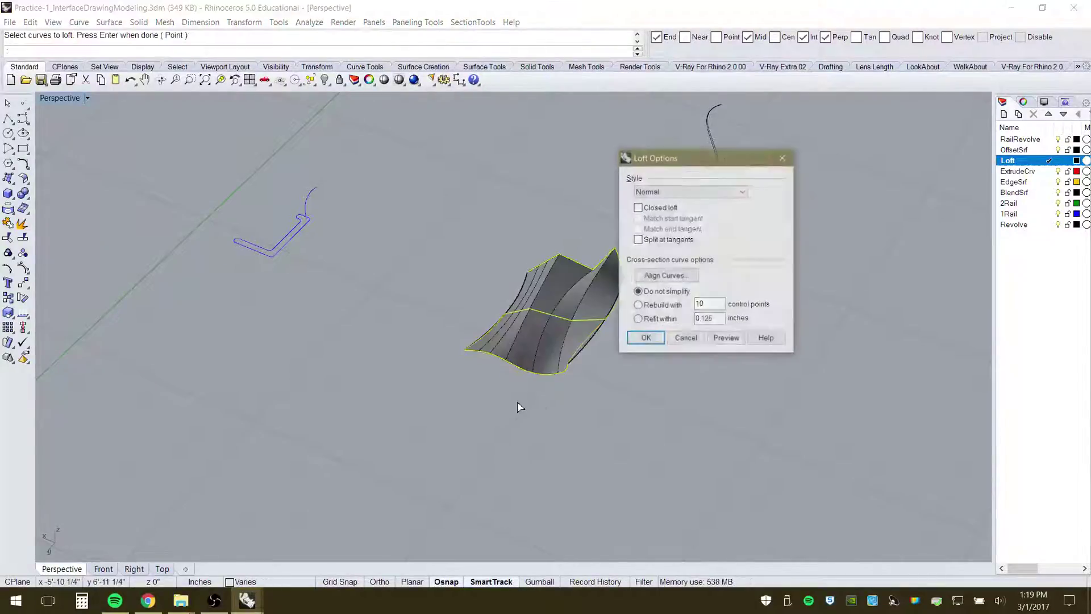
click(649, 341)
right_drag(517, 421, 586, 436)
key(ctrl+z)
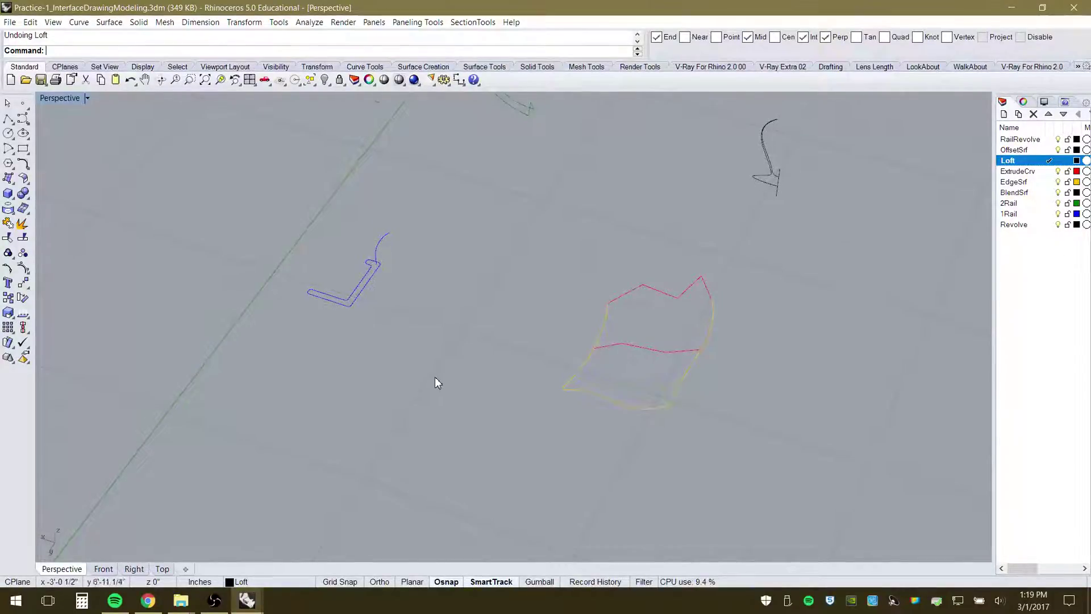
scroll(435, 376, down, 3)
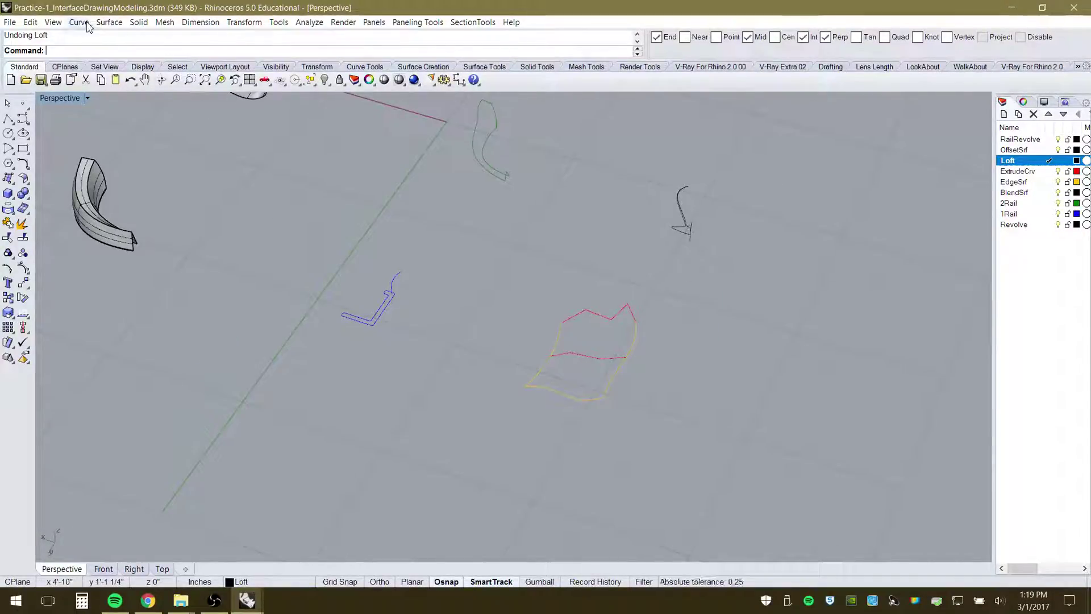
click(109, 22)
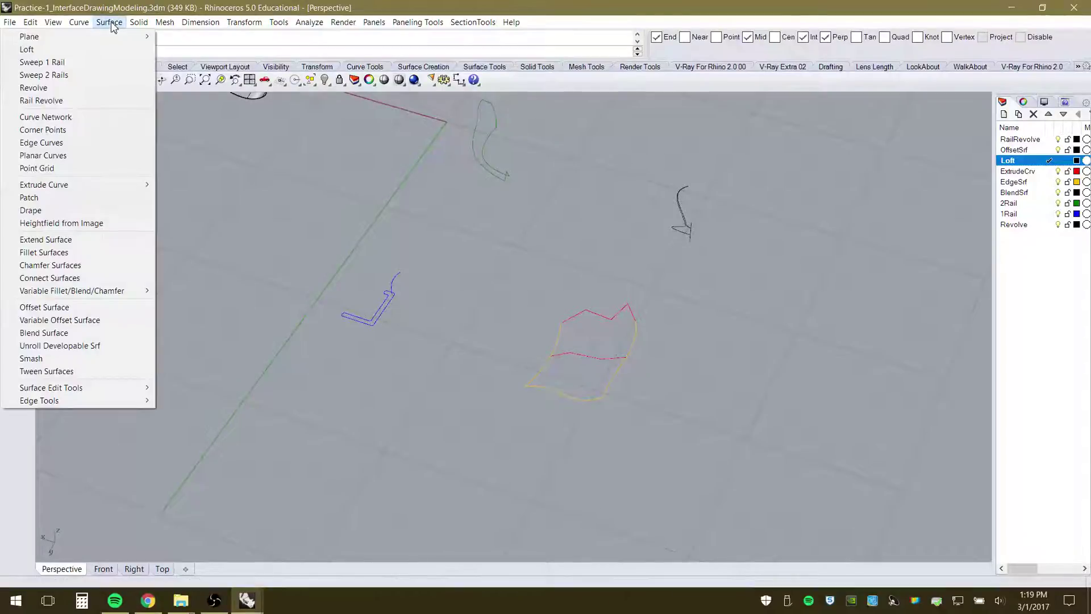
click(84, 61)
scroll(445, 316, down, 4)
right_drag(627, 322, 492, 402)
scroll(503, 283, down, 5)
scroll(527, 251, up, 7)
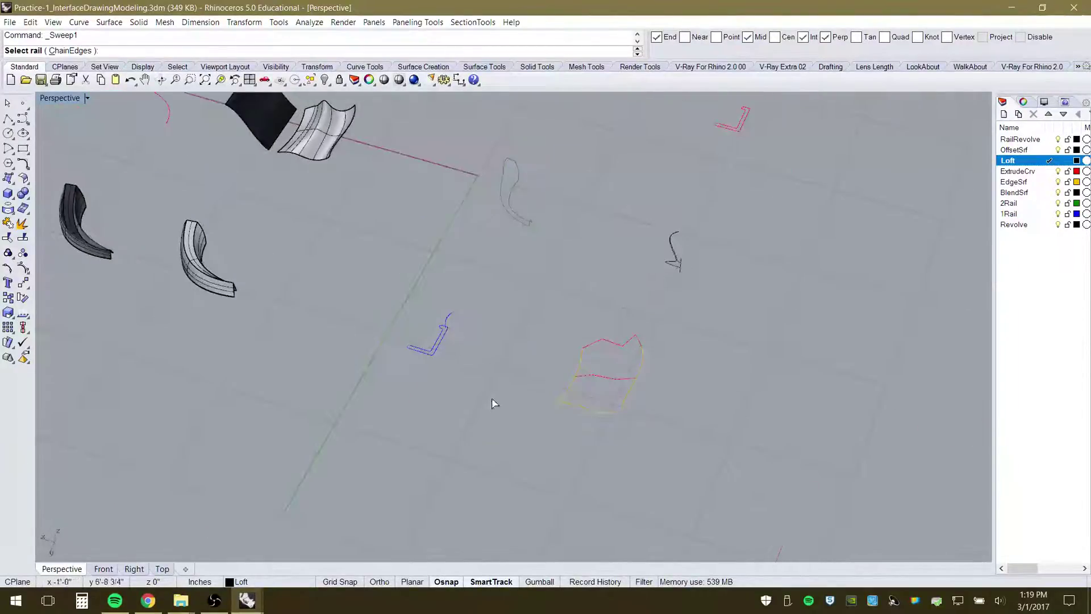
scroll(453, 341, up, 8)
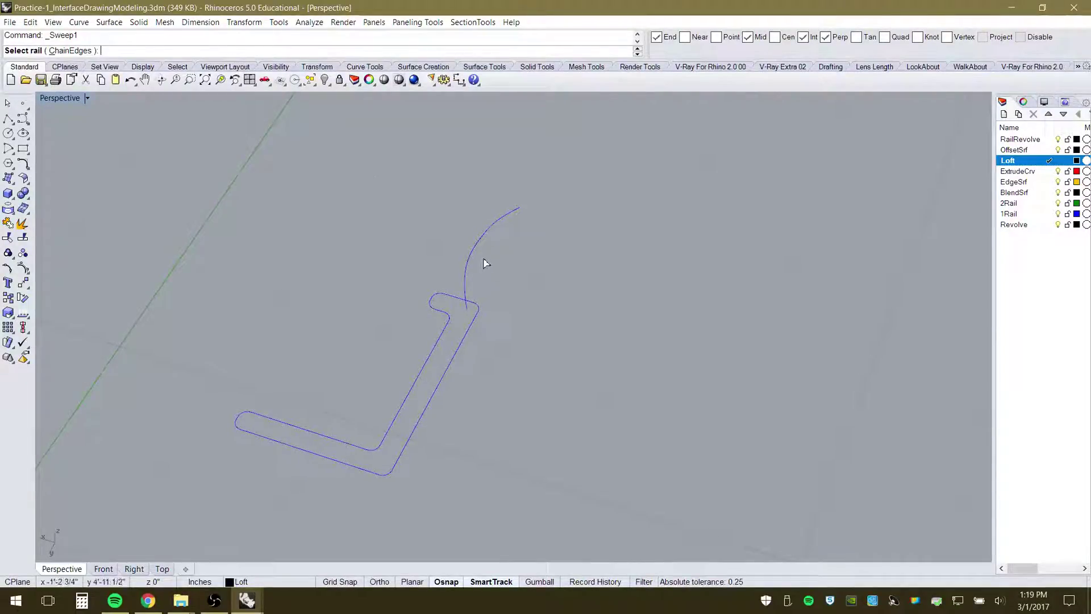
click(466, 284)
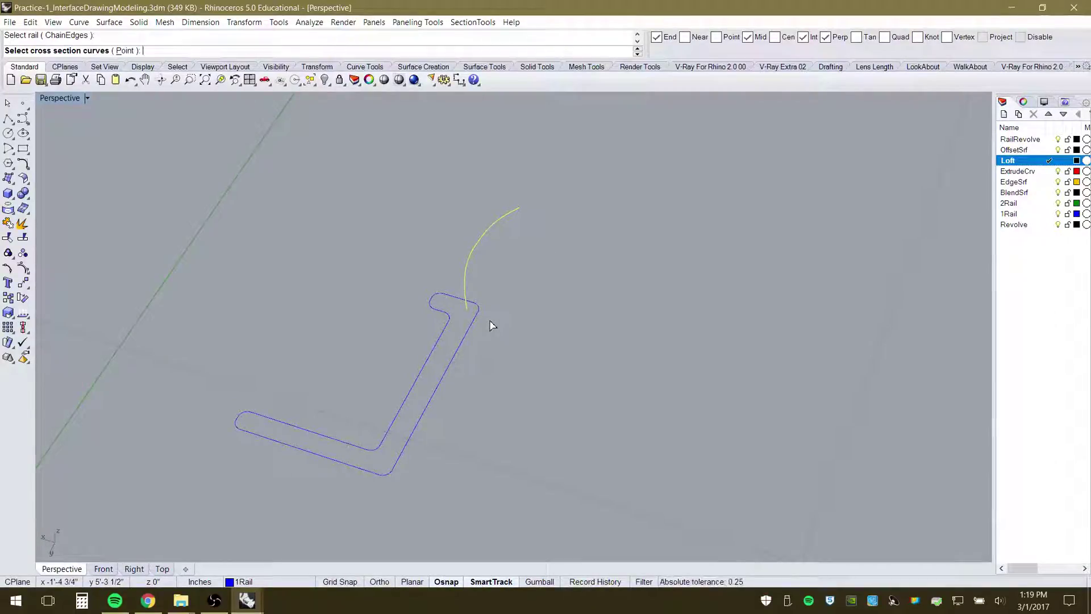
click(452, 363)
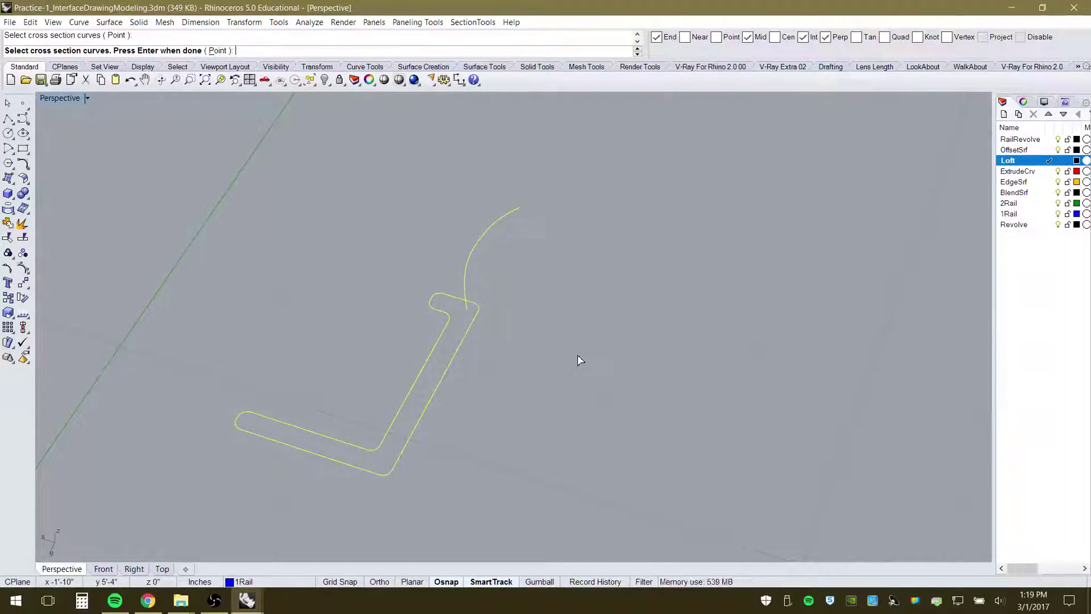
key(Return)
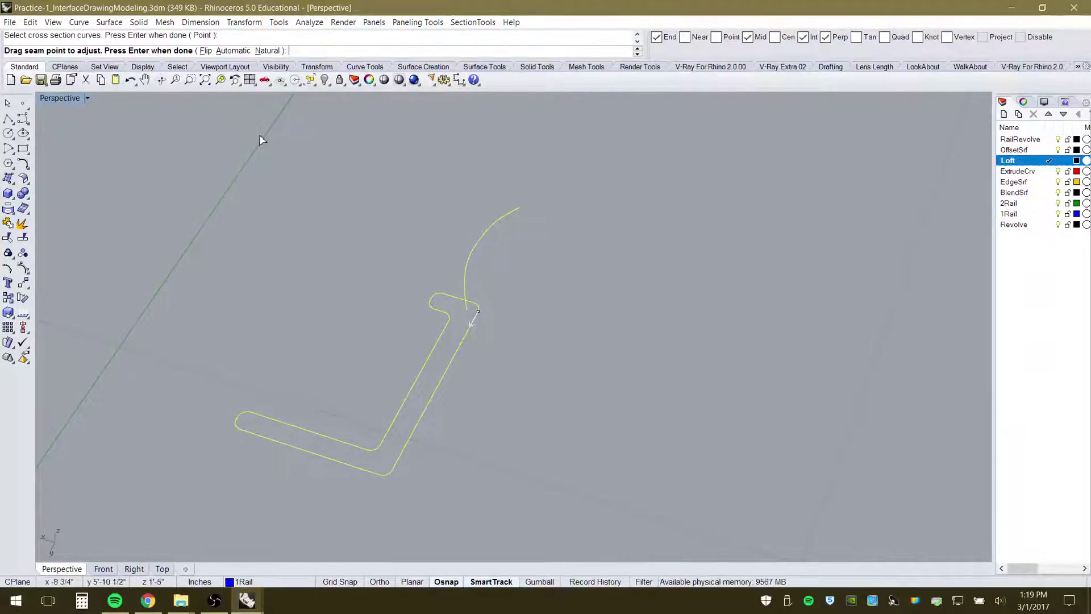
click(205, 51)
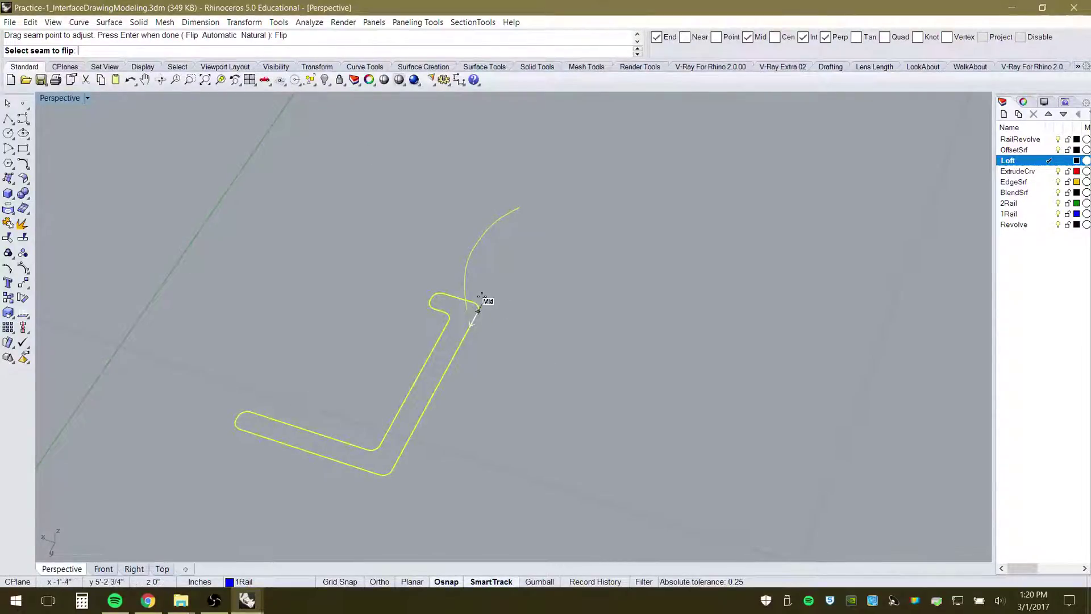
key(Escape)
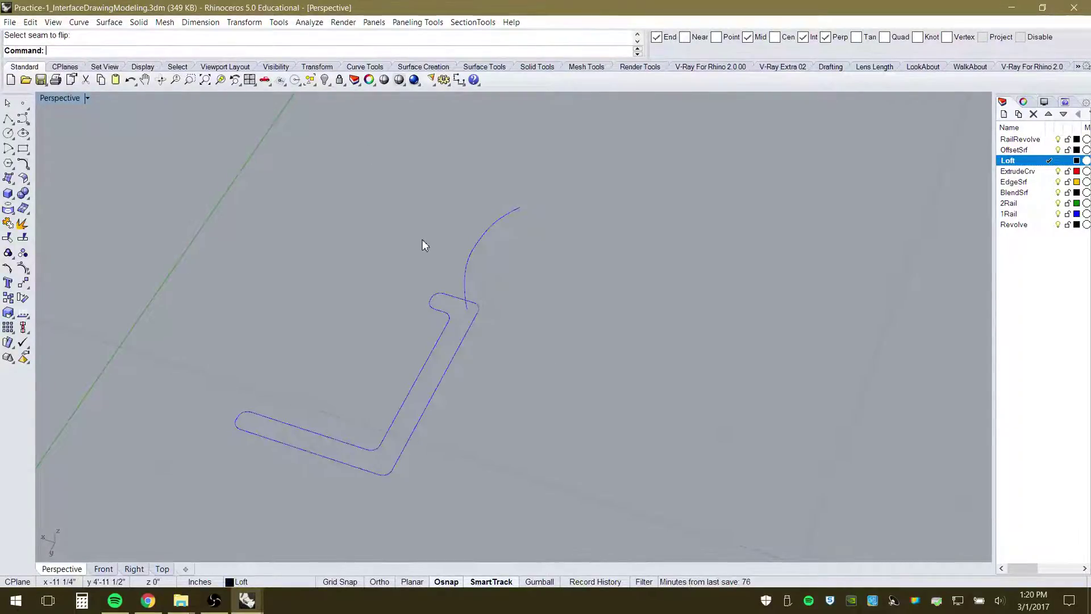
Sweep the closed blue L-shaped profile along the blue arc with Sweep 1 Rail, keeping the default seam, Freeform style and Do not simplify
right_click(430, 282)
click(469, 262)
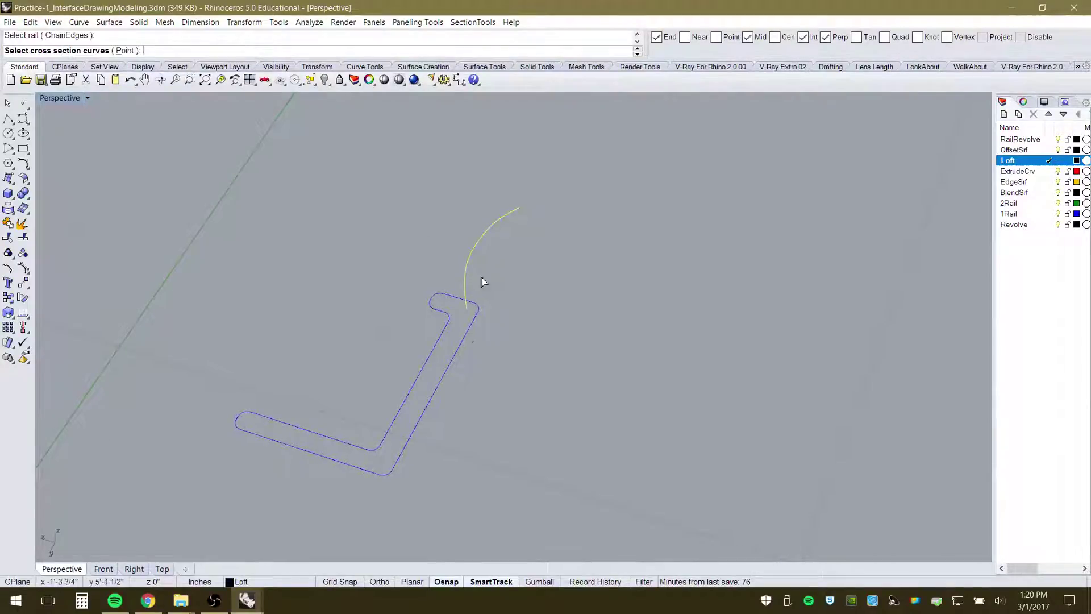
click(469, 340)
right_click(529, 358)
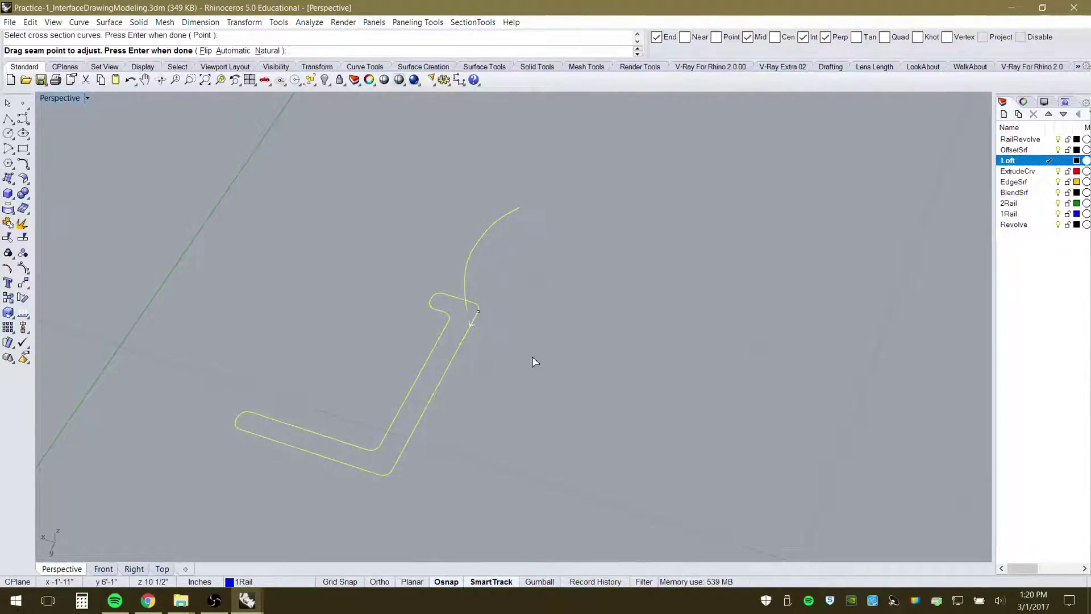
right_click(535, 361)
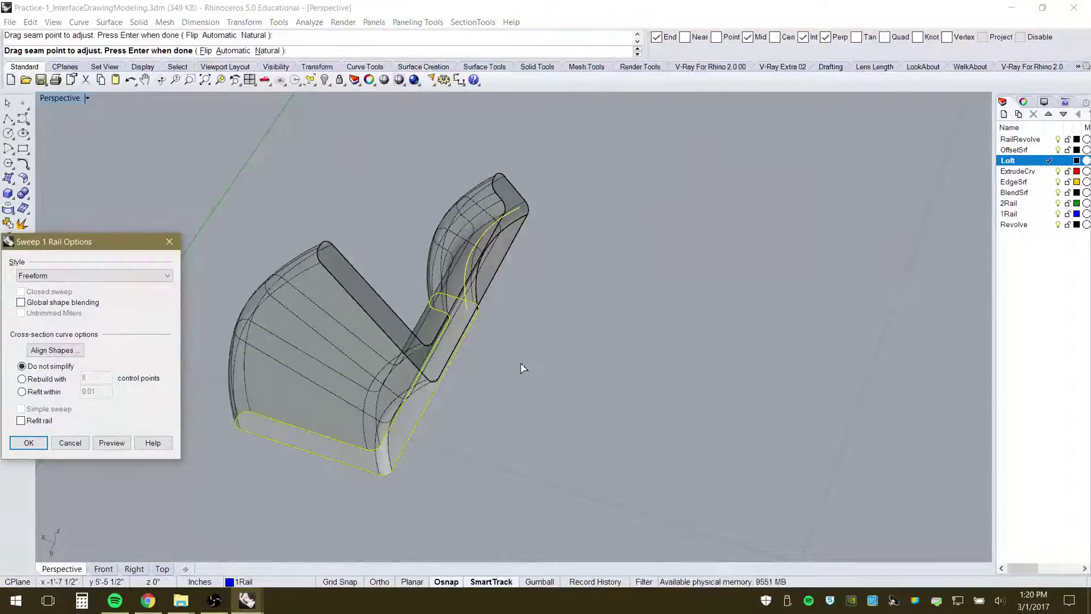
click(29, 443)
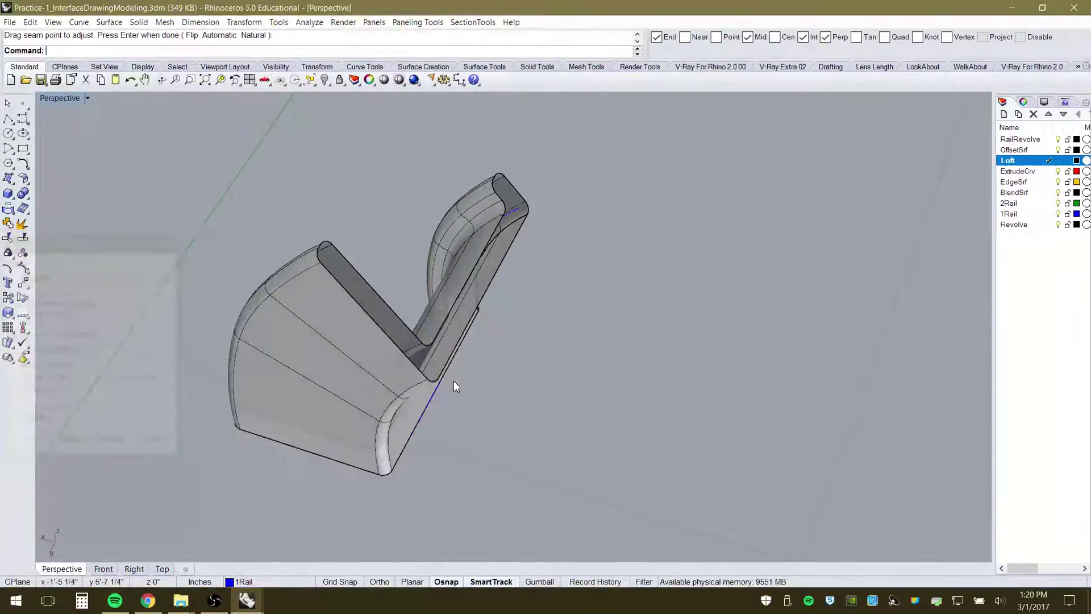
right_drag(453, 380, 579, 434)
scroll(581, 429, up, 5)
Try a two-rail sweep along the long green curves, using the pointed arch and V-shaped end profiles as cross sections with Do not simplify
scroll(603, 436, down, 10)
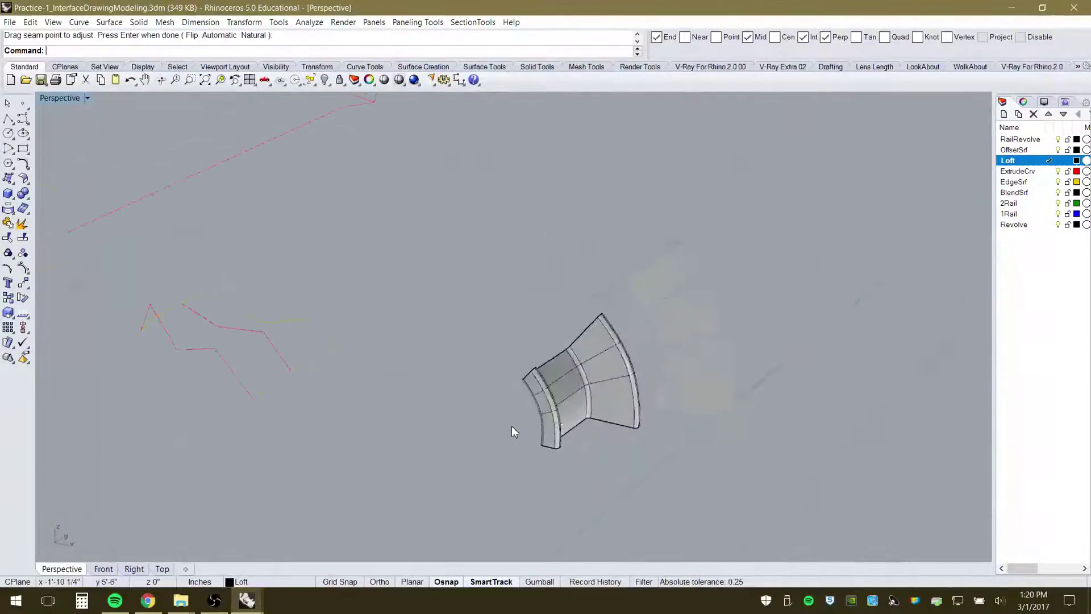
right_drag(554, 404, 679, 513)
scroll(657, 439, up, 4)
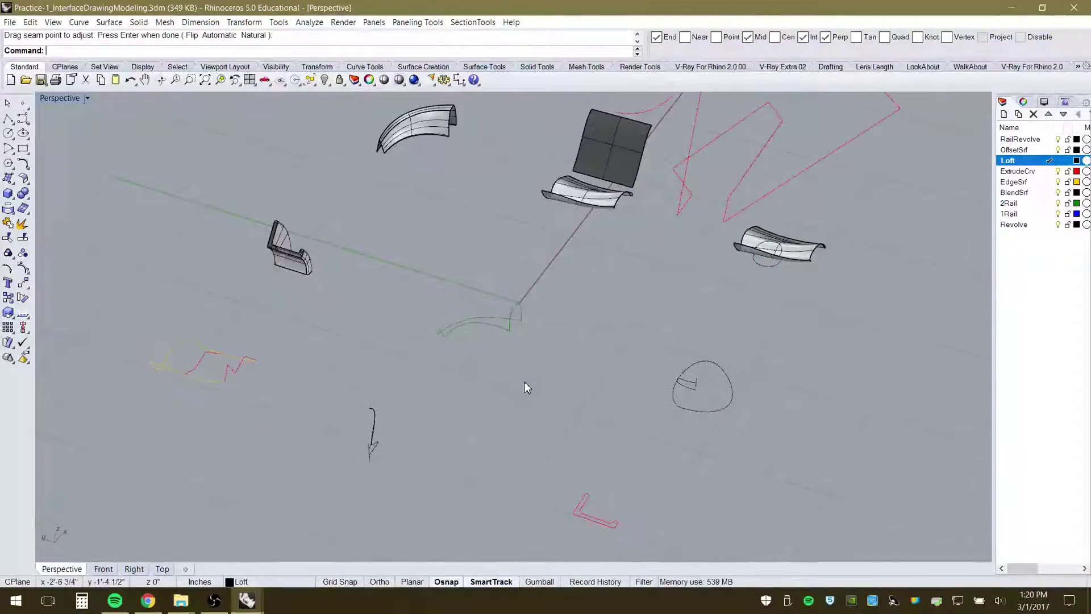
click(110, 22)
click(73, 80)
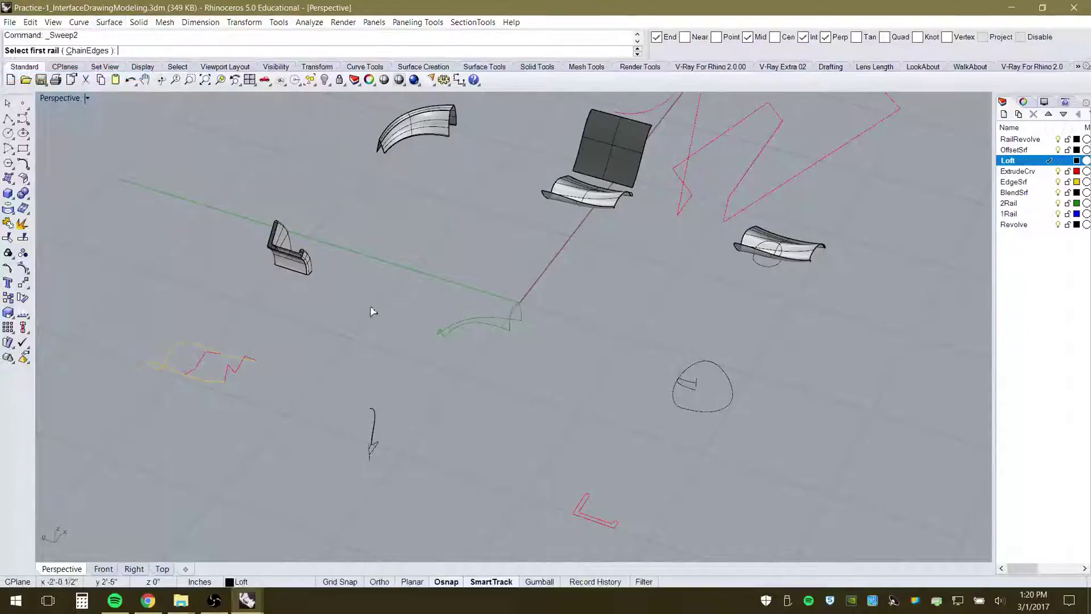
scroll(511, 341, up, 8)
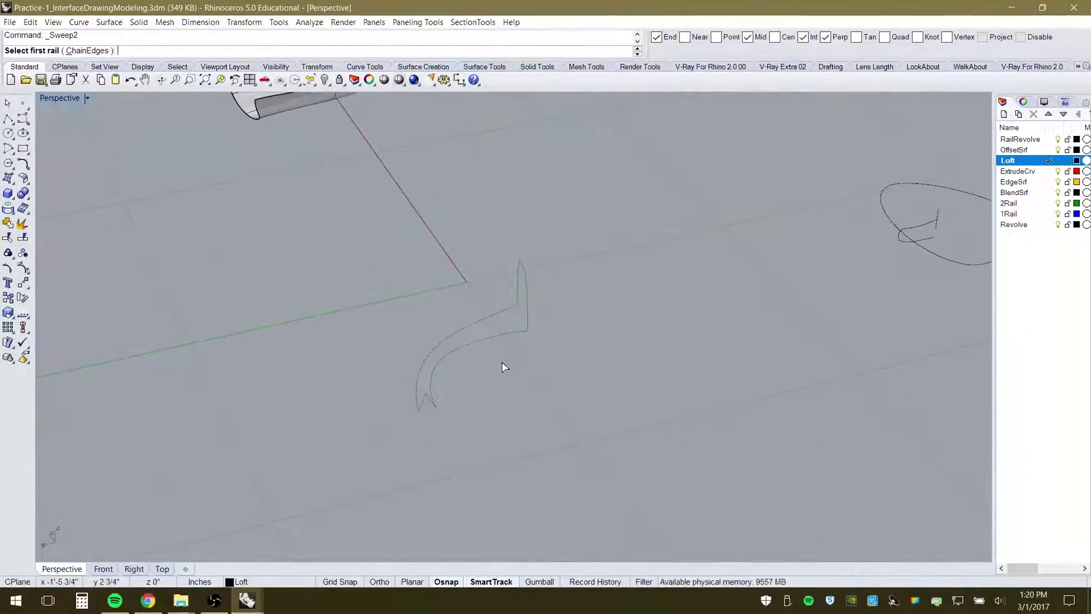
scroll(500, 367, up, 3)
scroll(528, 355, down, 10)
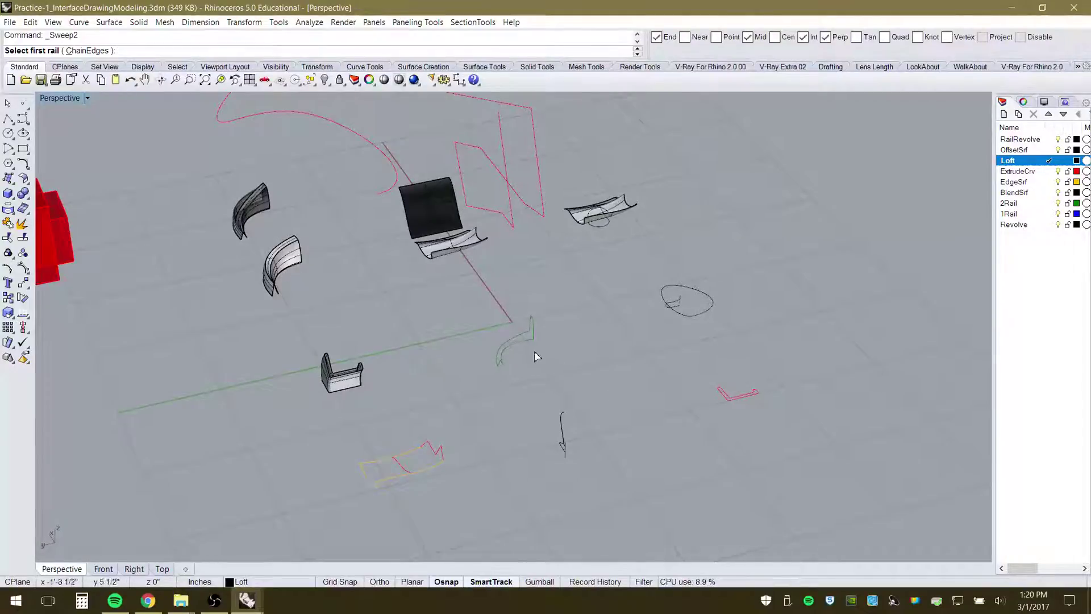
scroll(537, 356, up, 3)
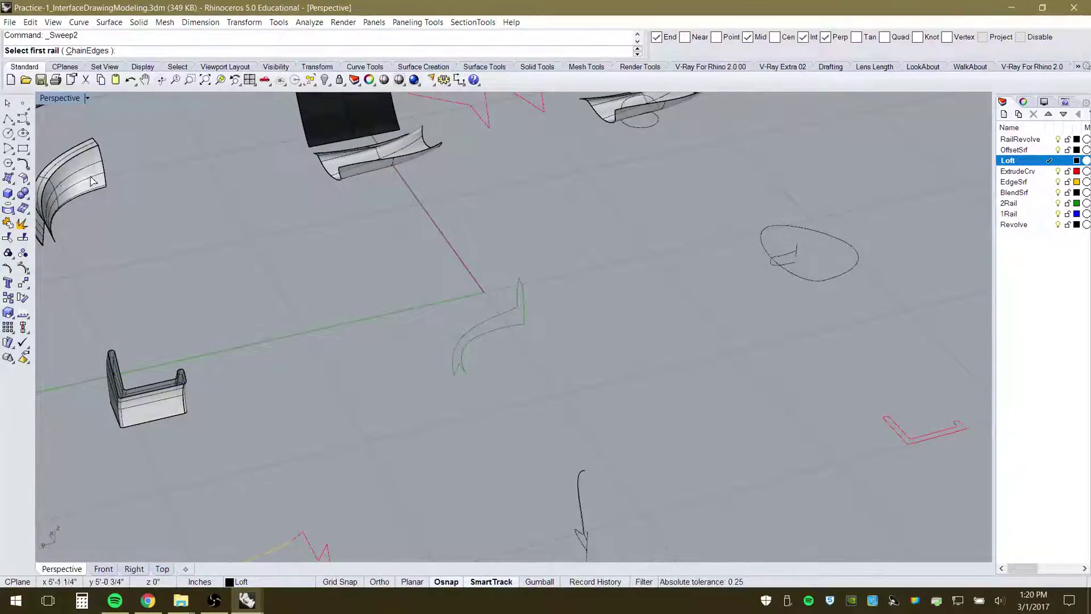
scroll(500, 336, up, 3)
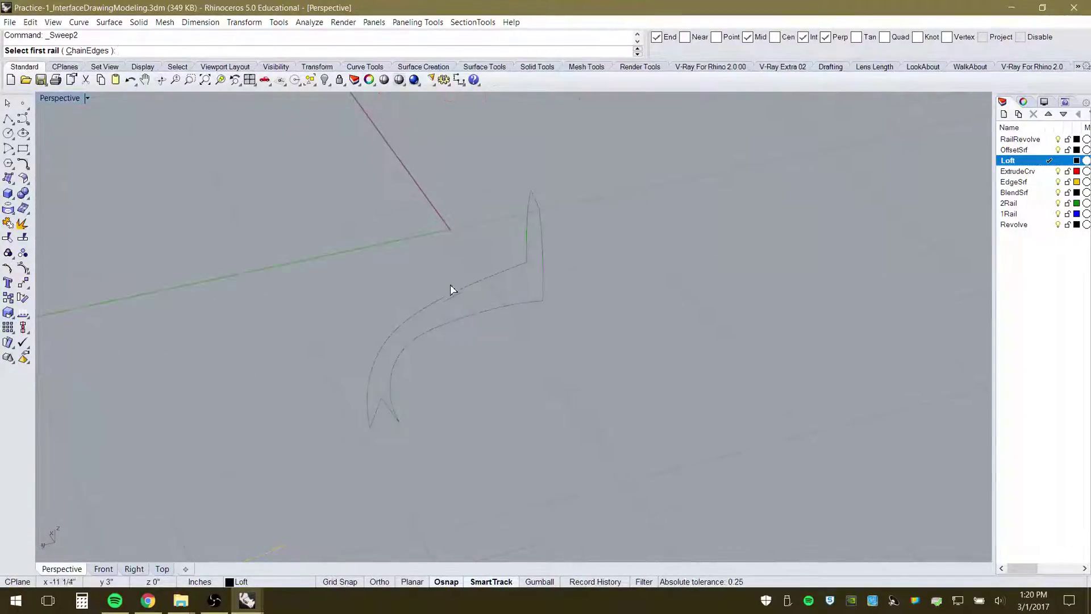
scroll(460, 341, up, 3)
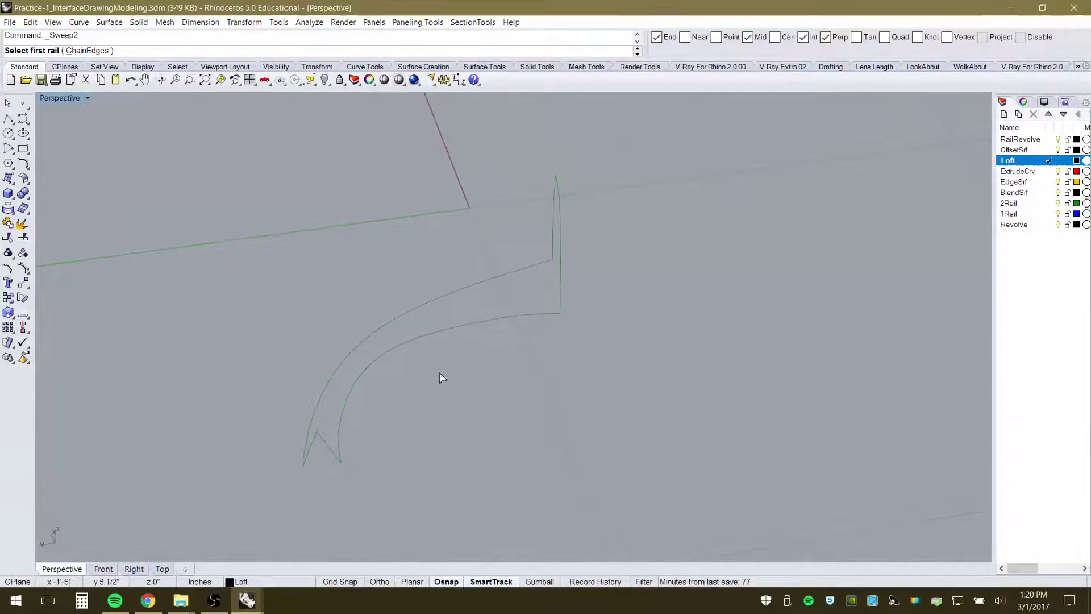
right_drag(480, 383, 510, 370)
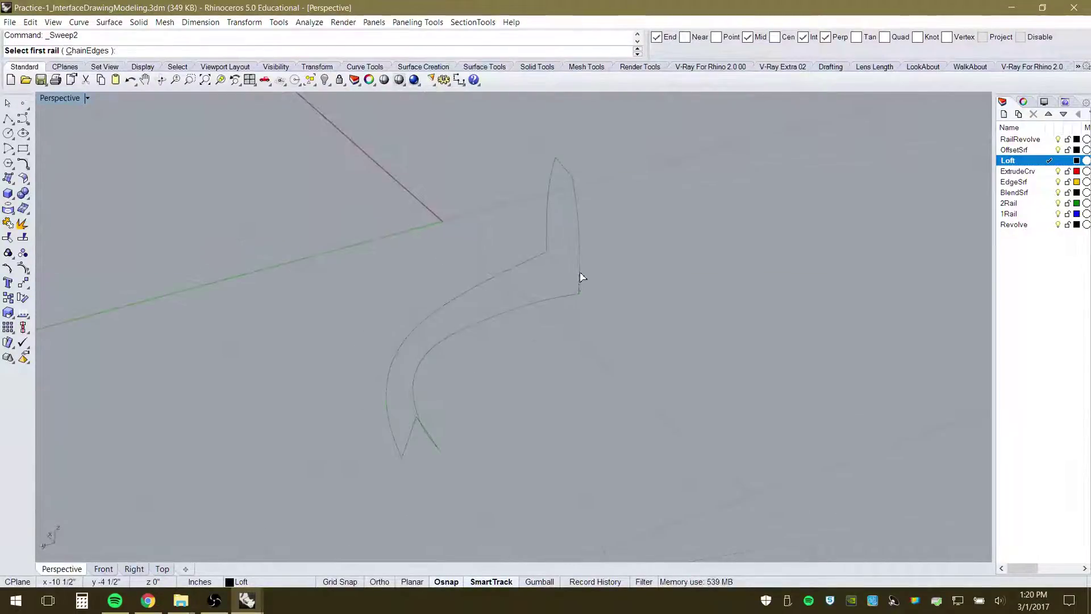
right_drag(485, 432, 451, 437)
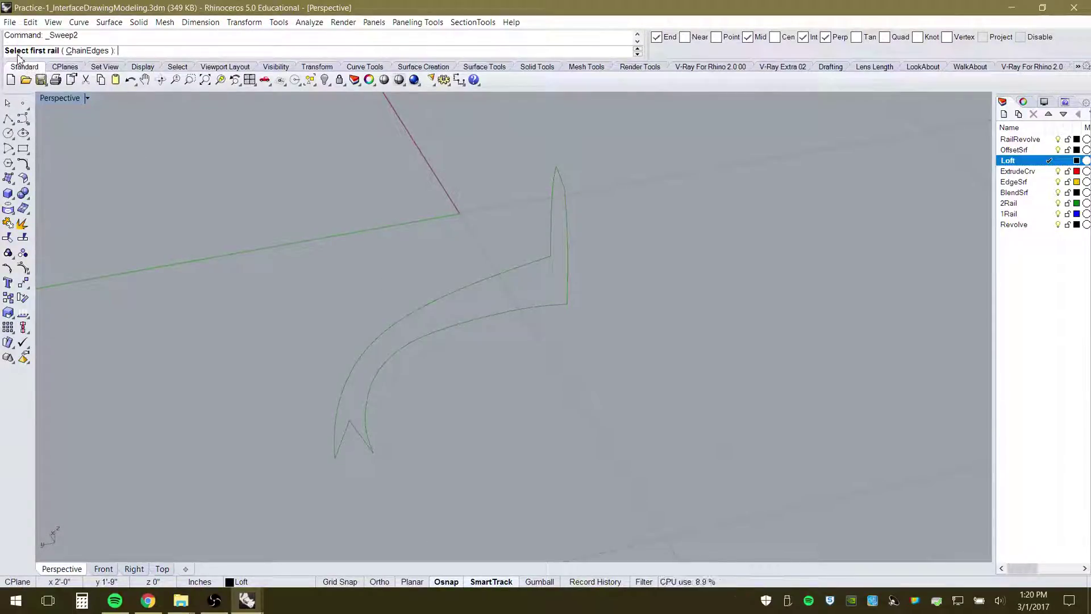
click(547, 308)
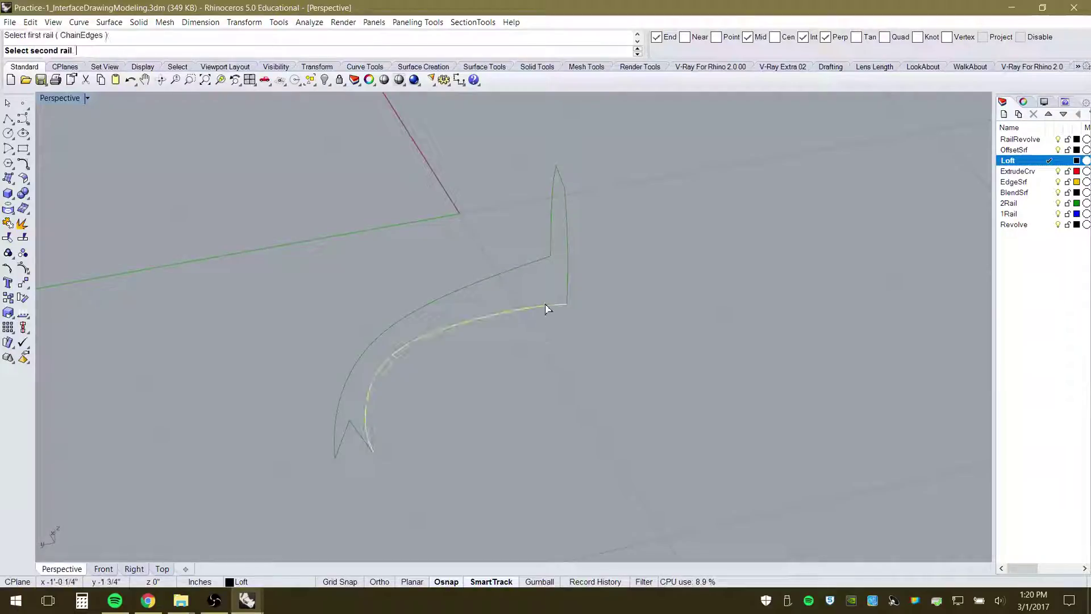
click(528, 269)
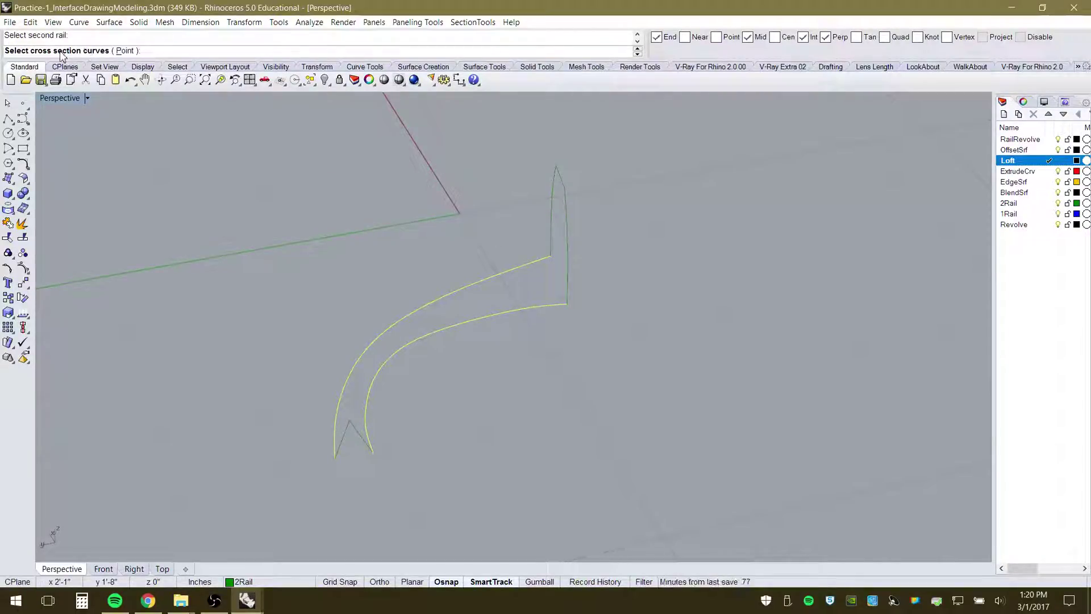
click(568, 290)
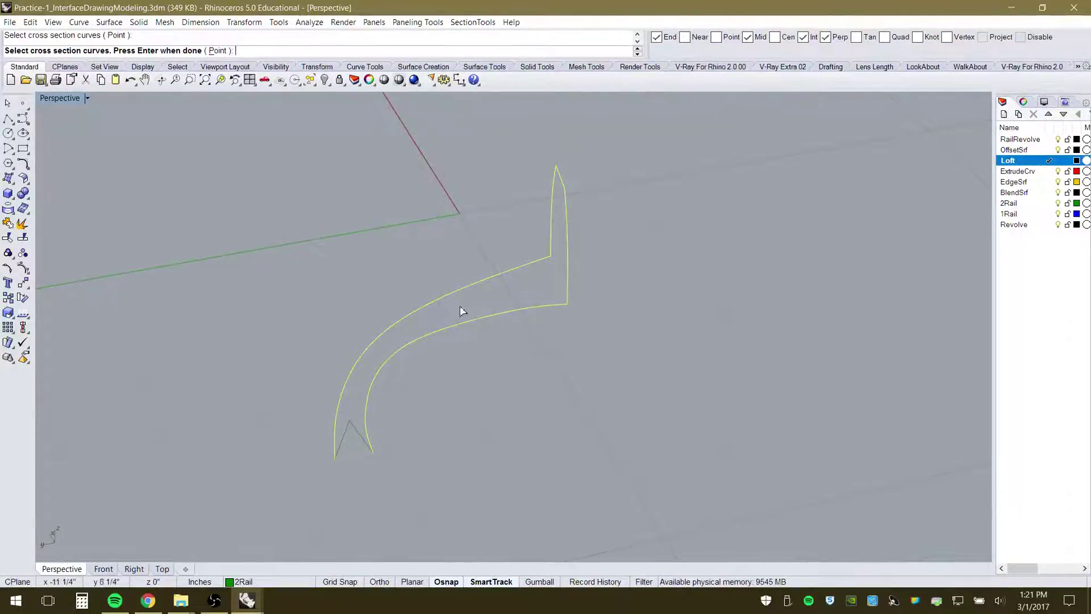
click(364, 441)
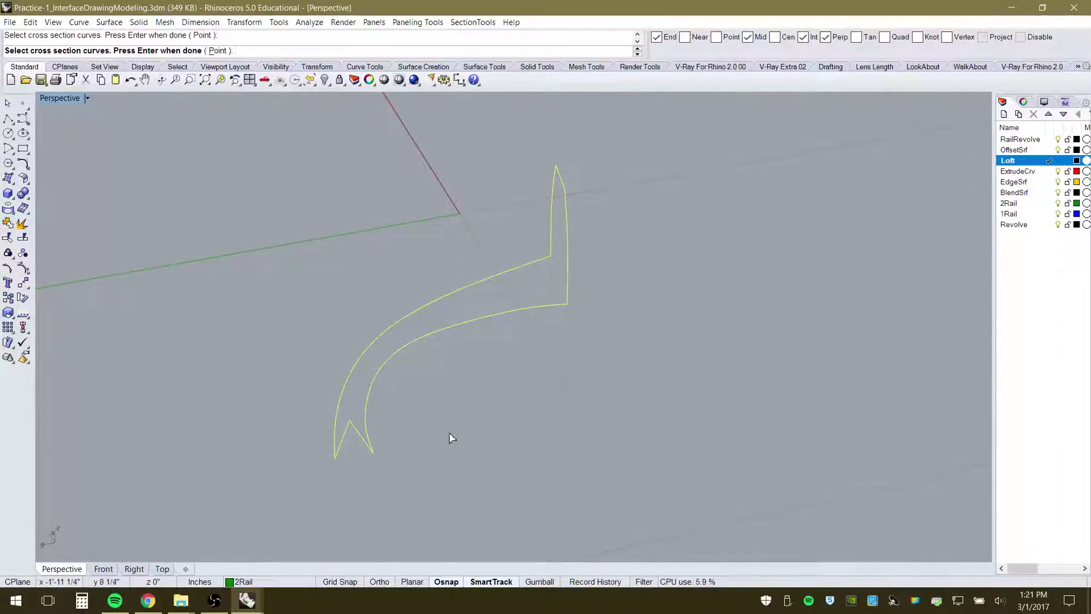
key(Return)
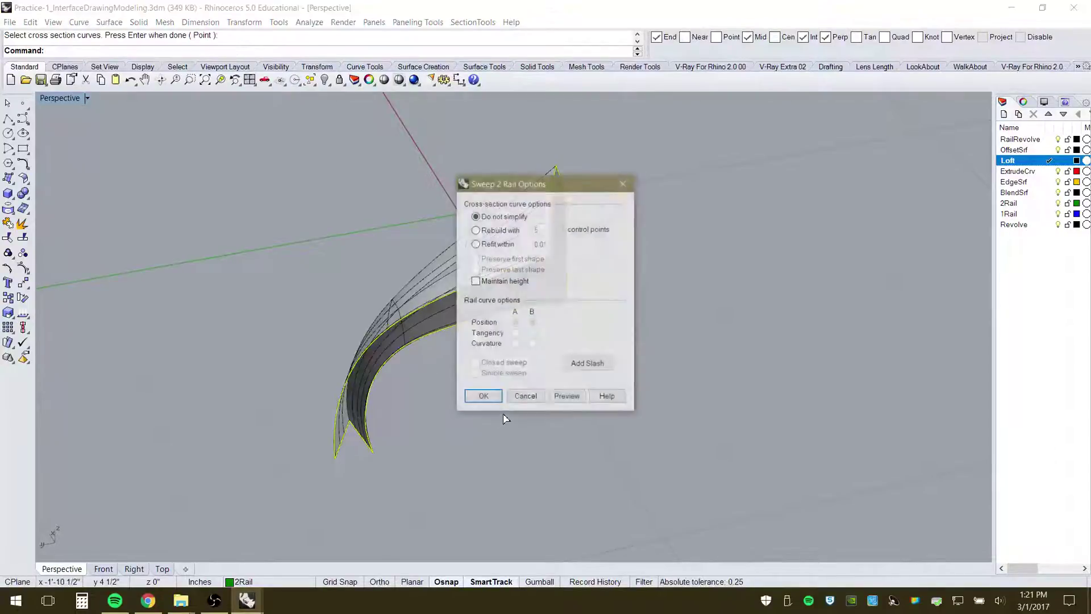
click(483, 397)
Zoom in on the two-rail swept surface to inspect its shape, and undo the sweep
right_drag(492, 400, 540, 428)
click(471, 341)
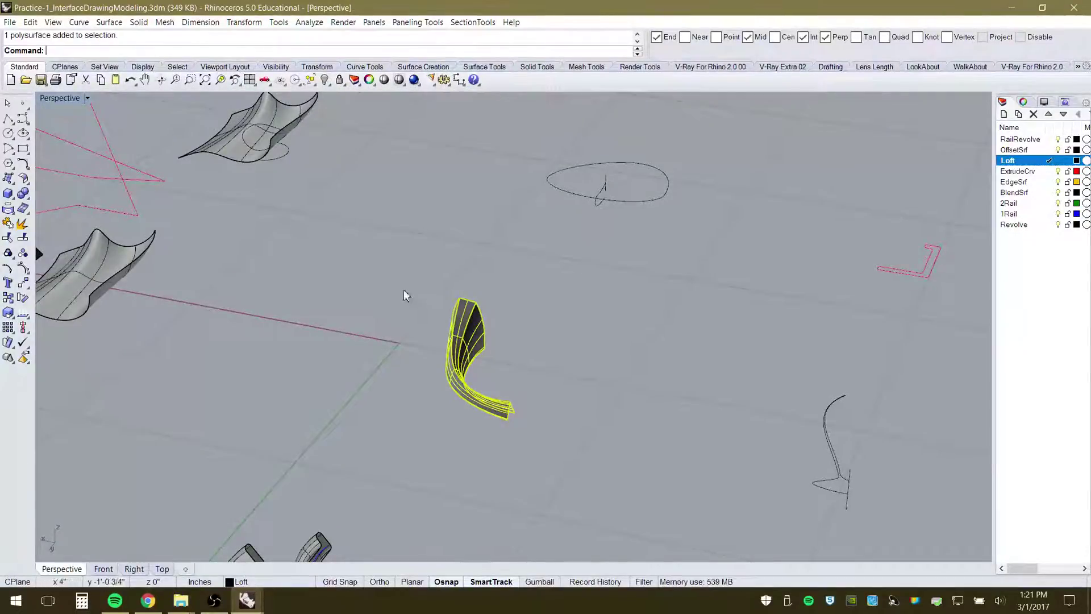
click(241, 82)
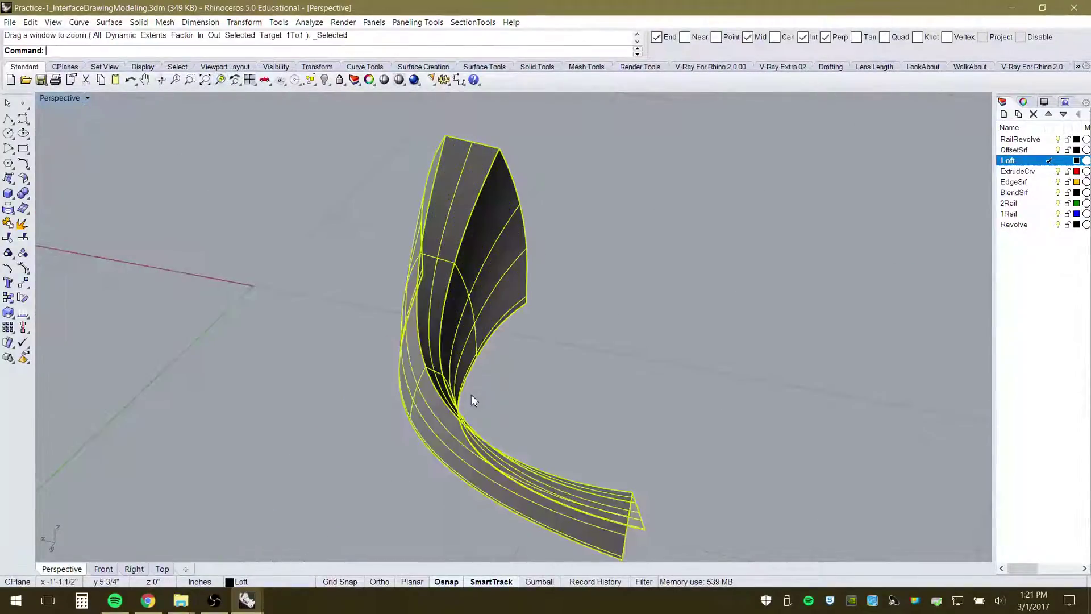
right_drag(475, 402, 429, 426)
click(462, 404)
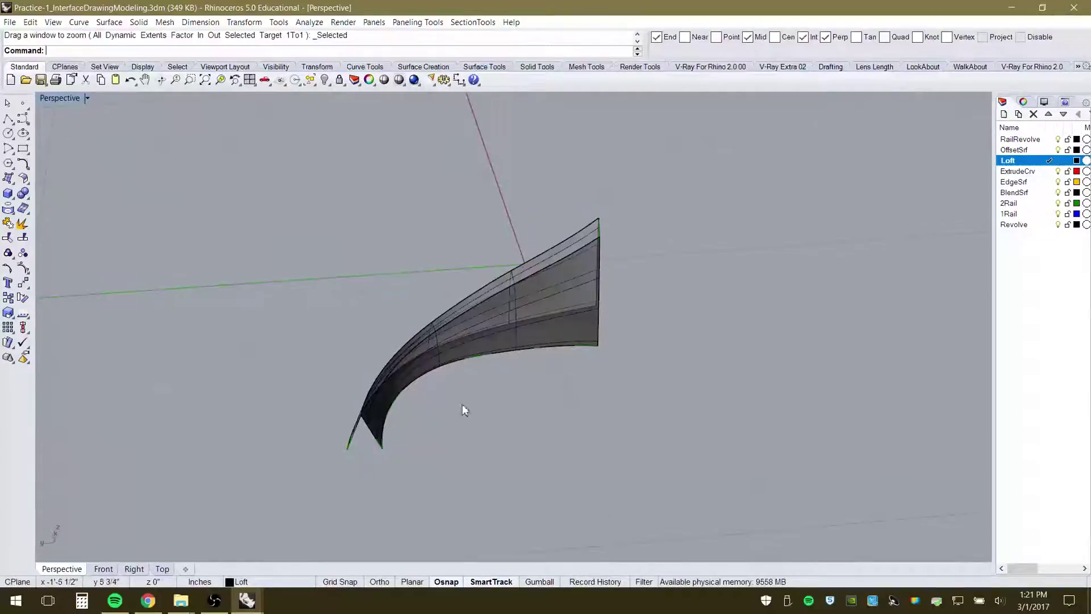
key(ctrl+z)
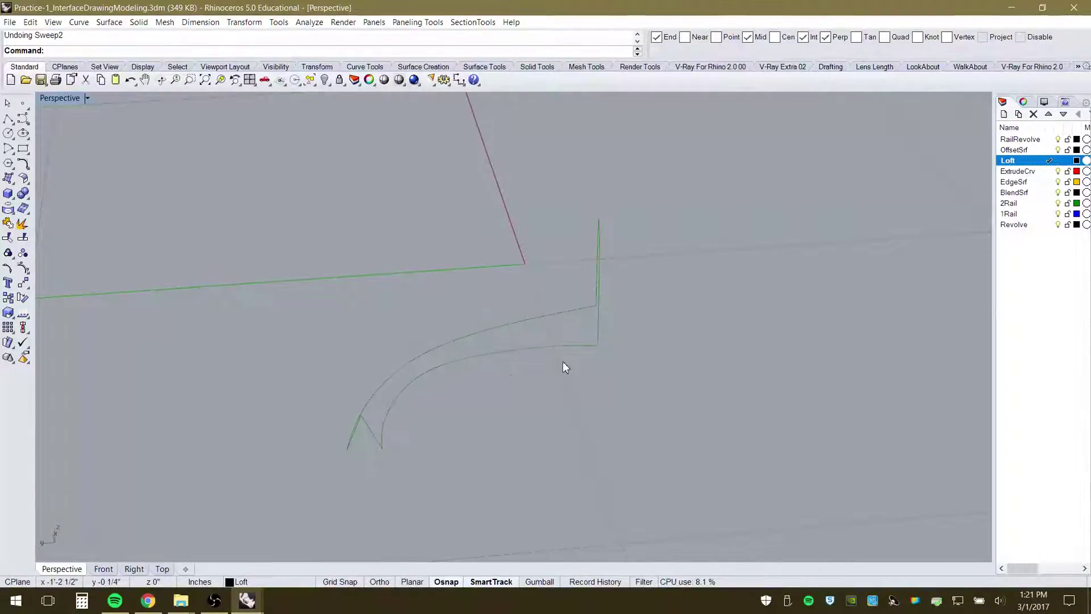
Try a two-rail sweep along the long green curves using only the V-shaped end profile as cross section, with Do not simplify
right_drag(563, 364, 605, 378)
right_drag(517, 382, 578, 295)
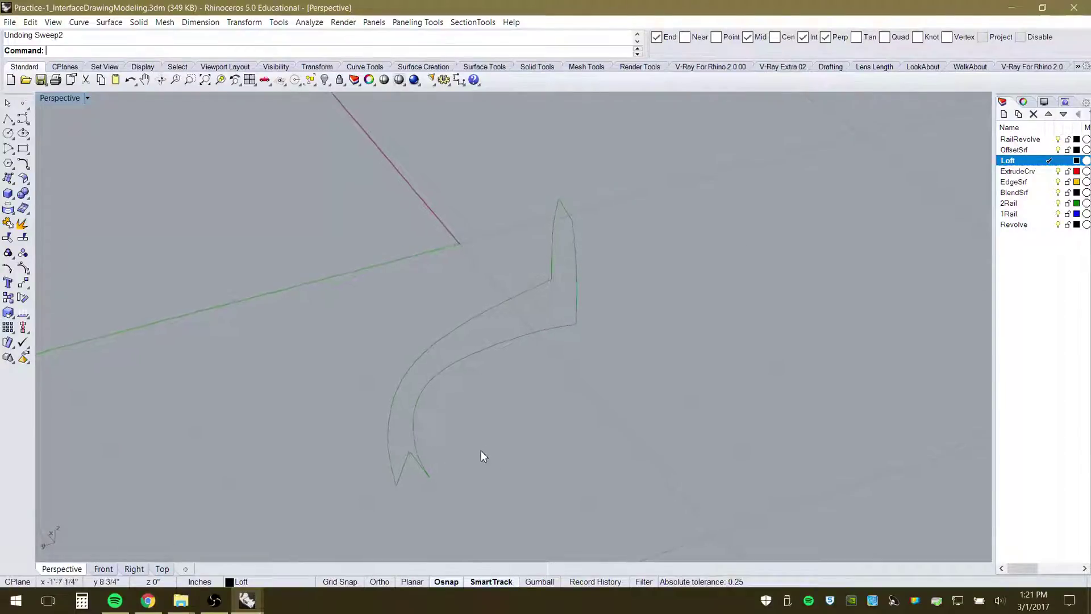
click(109, 23)
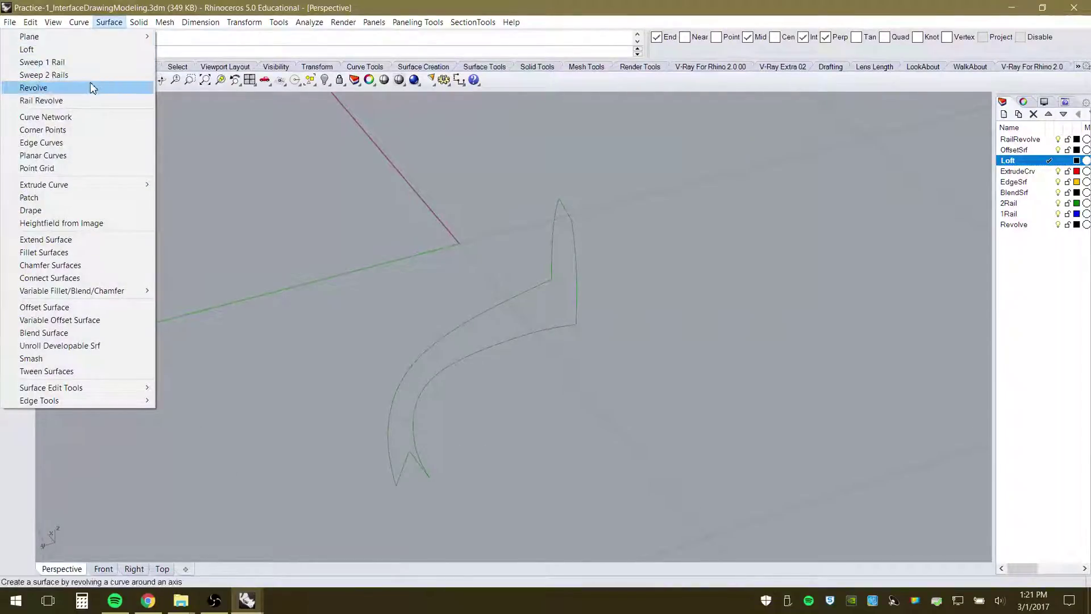
click(43, 74)
click(523, 343)
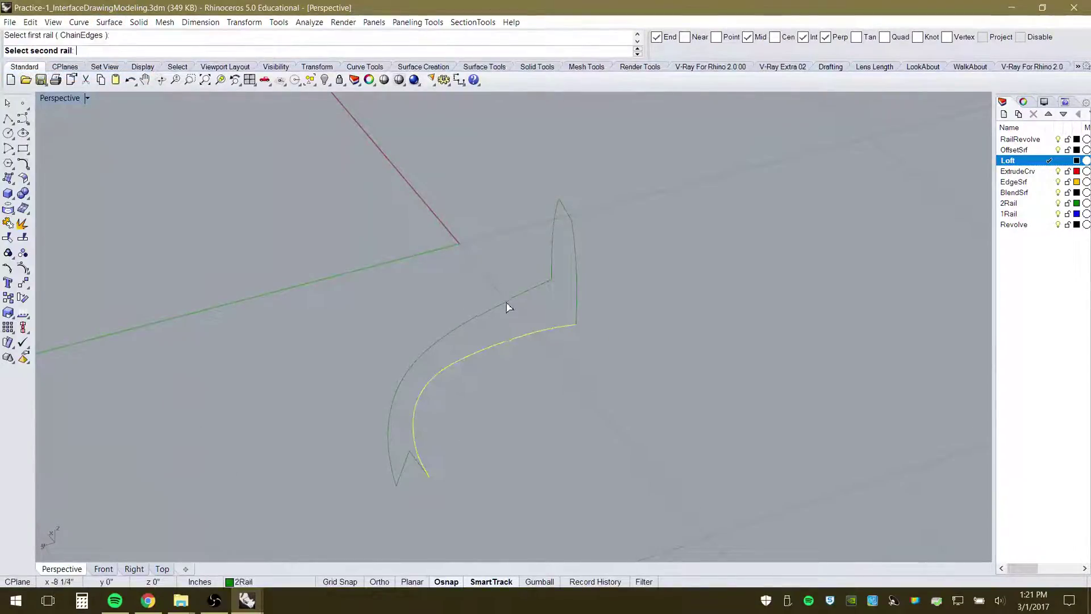
click(508, 305)
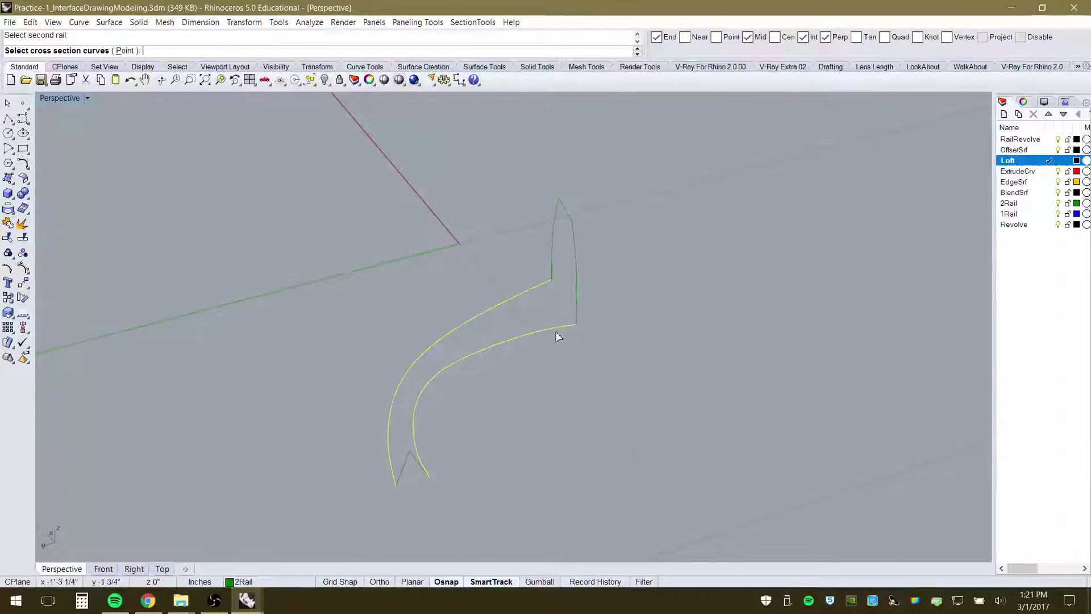
click(408, 464)
key(Return)
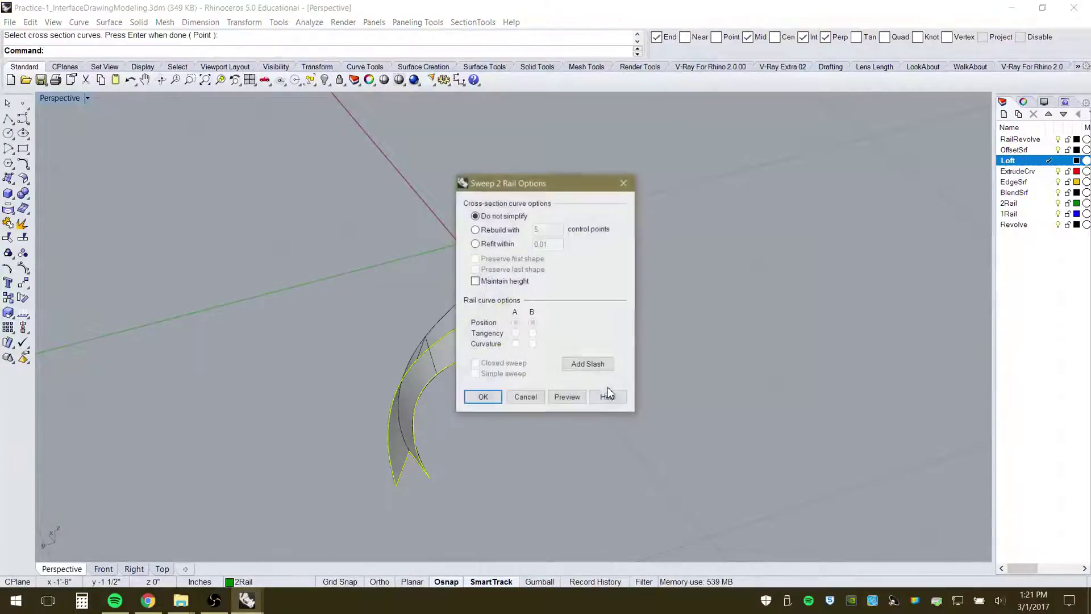
click(484, 394)
Inspect the single-profile swept surface from several sides and delete it
right_drag(484, 394, 744, 423)
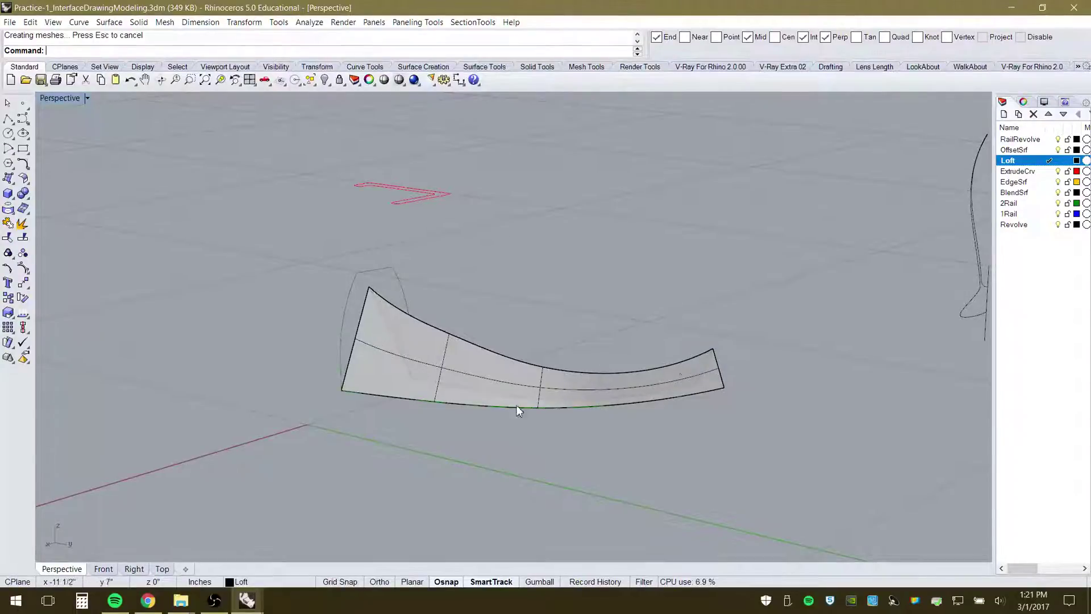
right_drag(424, 416, 509, 455)
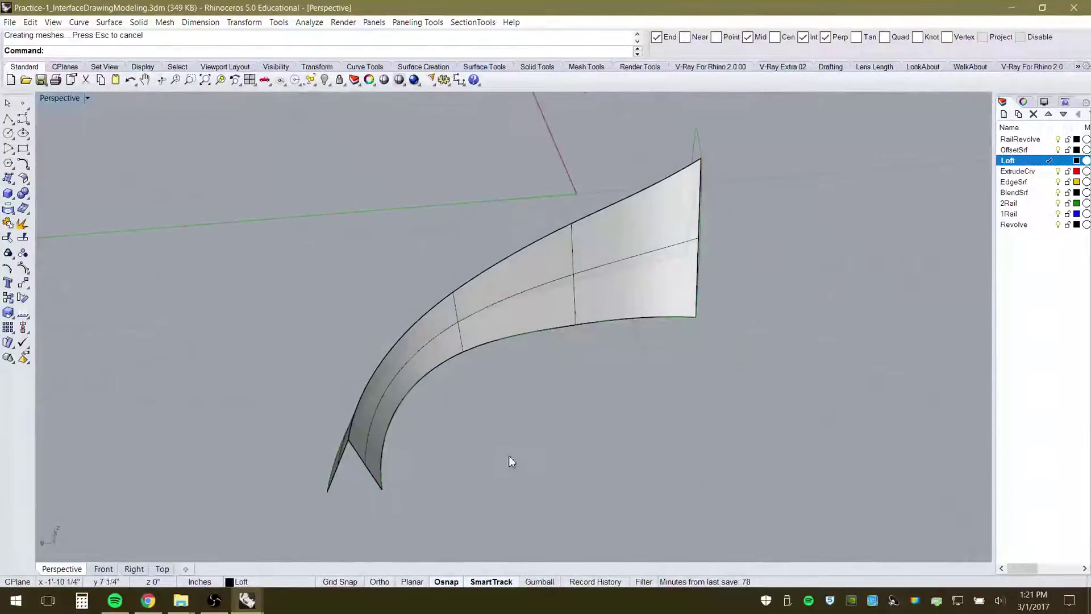
click(527, 265)
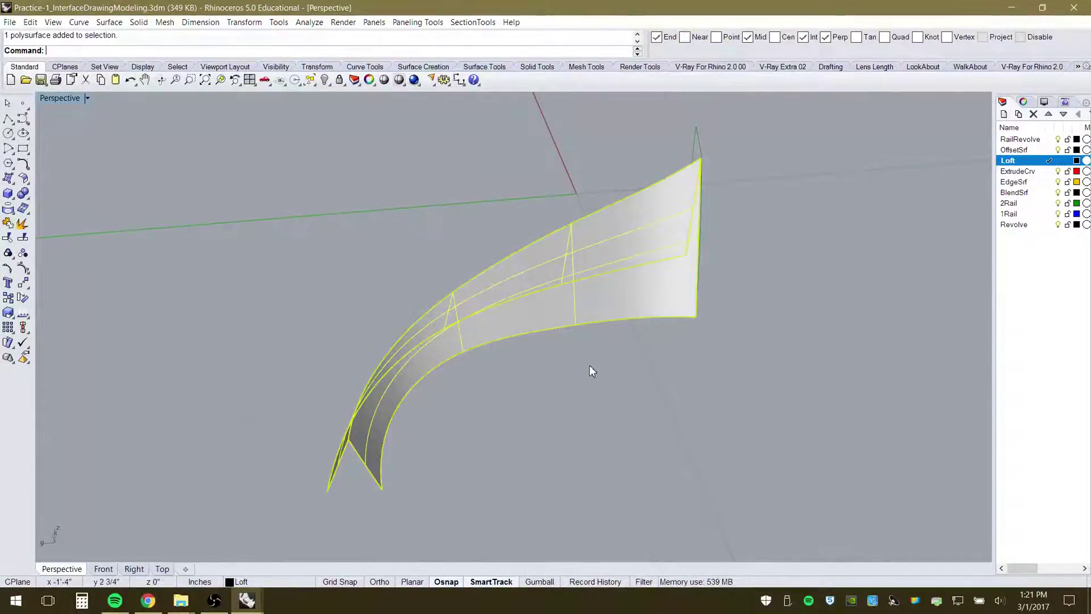
key(Delete)
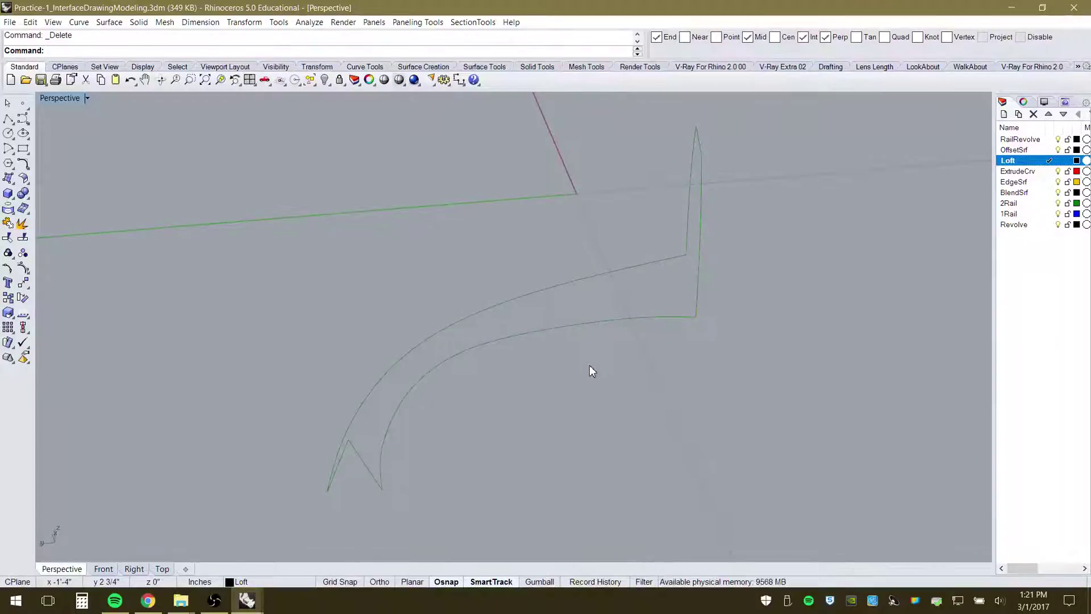
Sweep the V-shaped and pointed arch end profiles along the two long green rails with Sweep 2 Rails and Do not simplify
right_drag(580, 358, 599, 345)
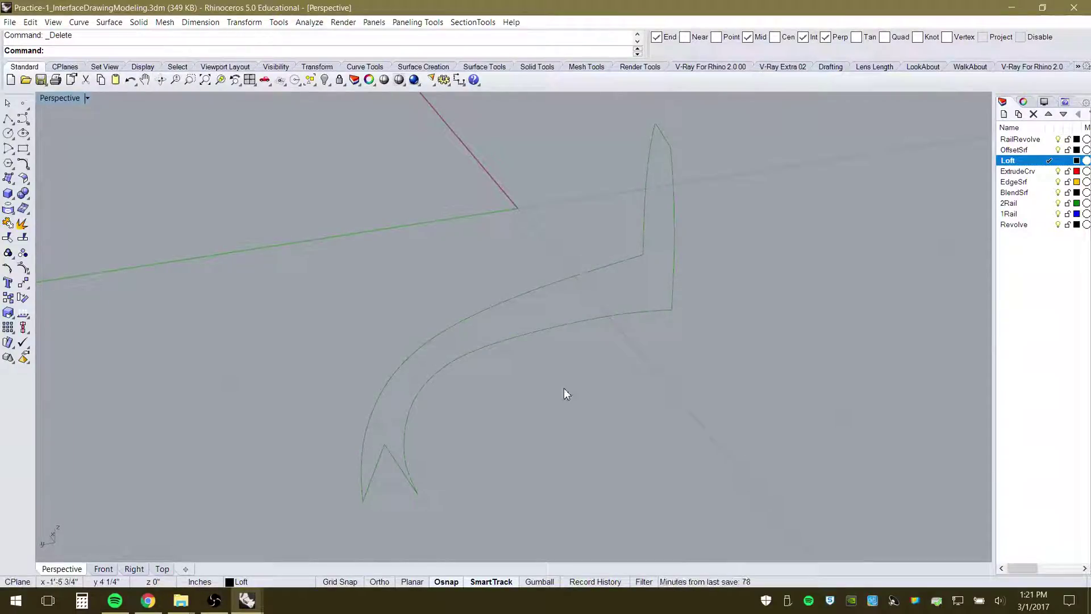
right_drag(565, 395, 519, 426)
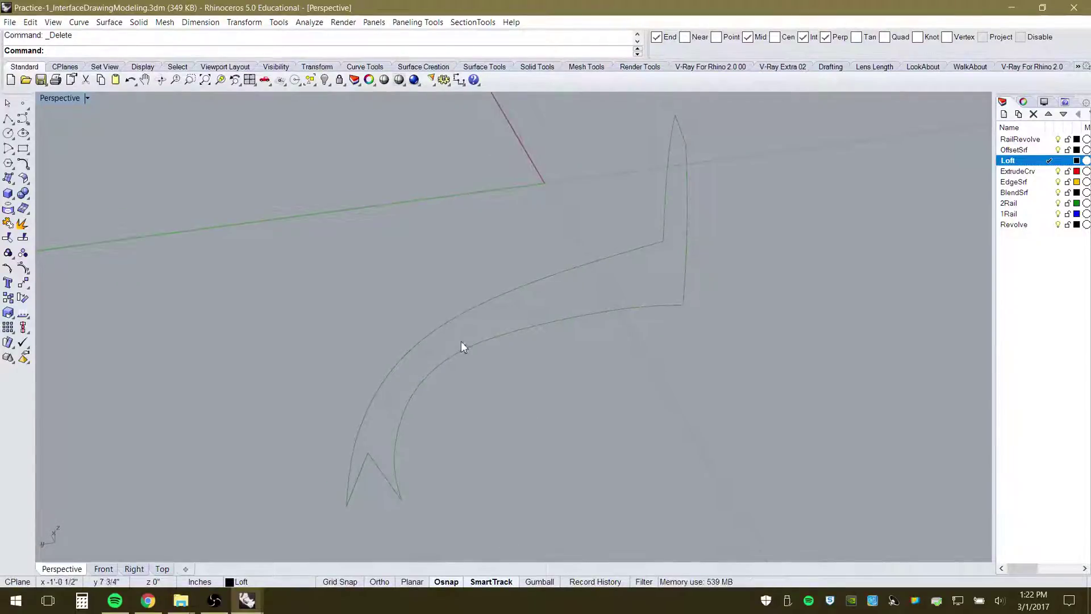
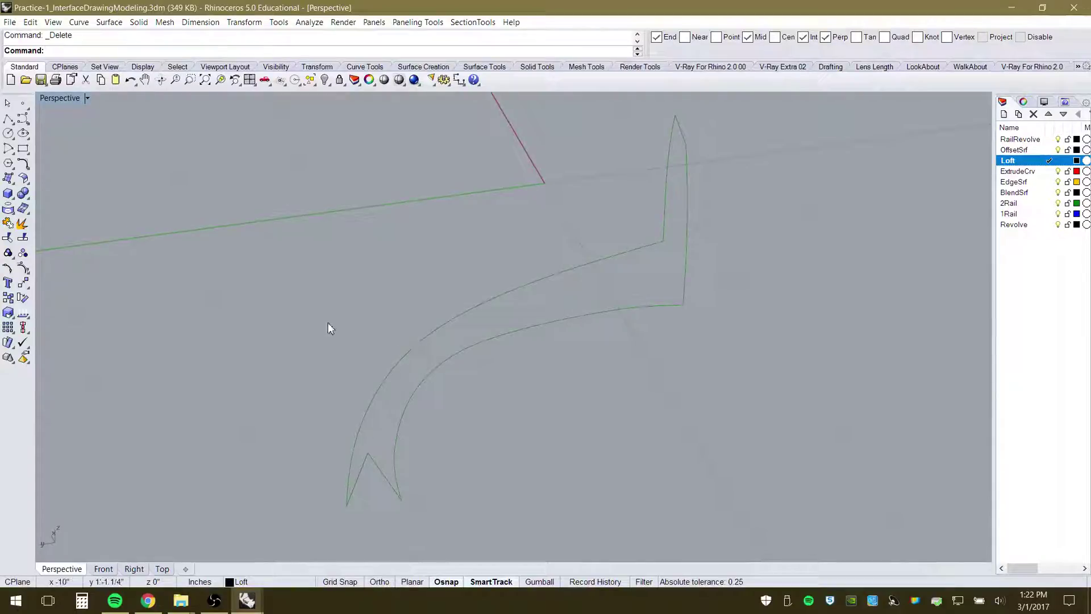
right_drag(329, 324, 353, 261)
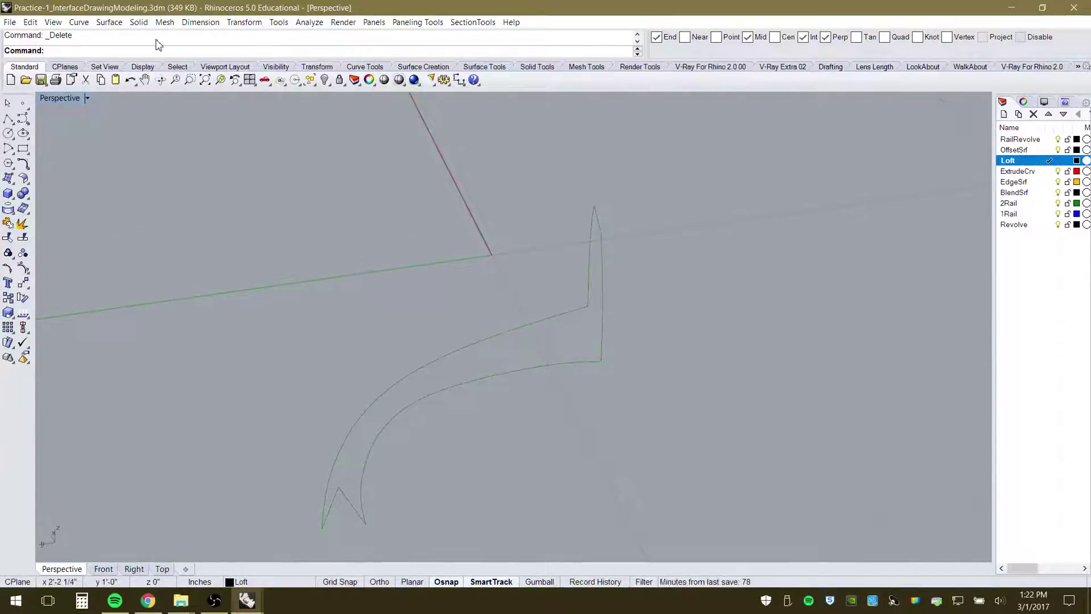
click(109, 21)
click(85, 74)
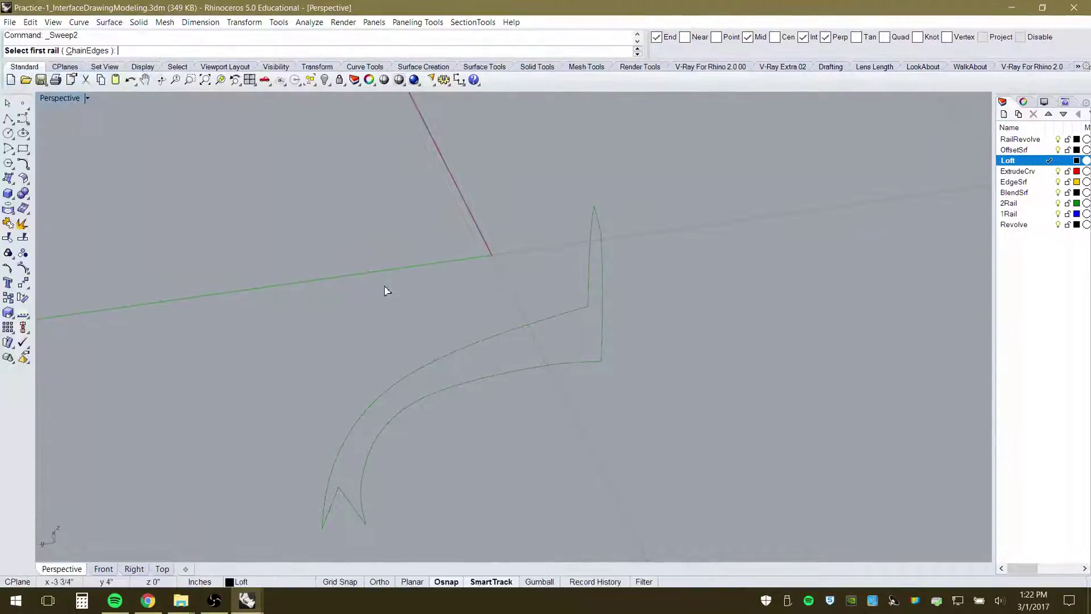
click(552, 366)
click(551, 323)
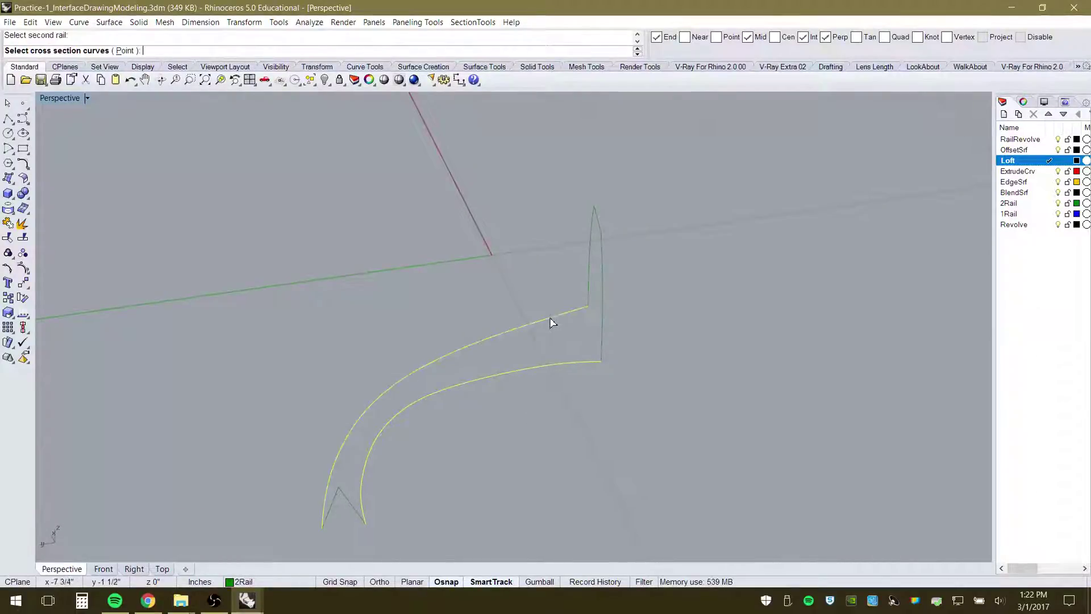
click(352, 510)
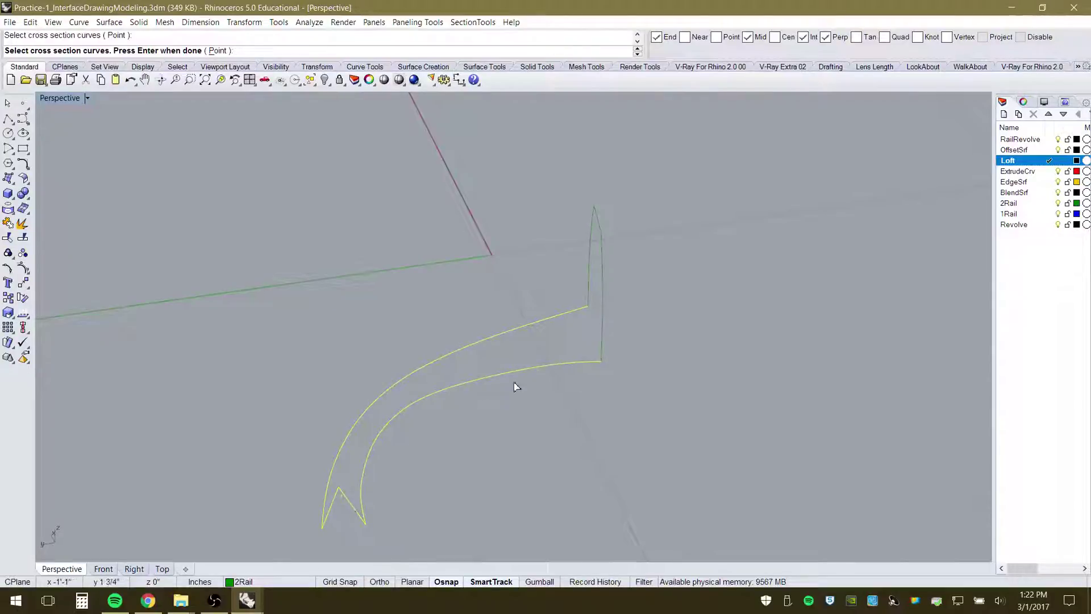
click(602, 340)
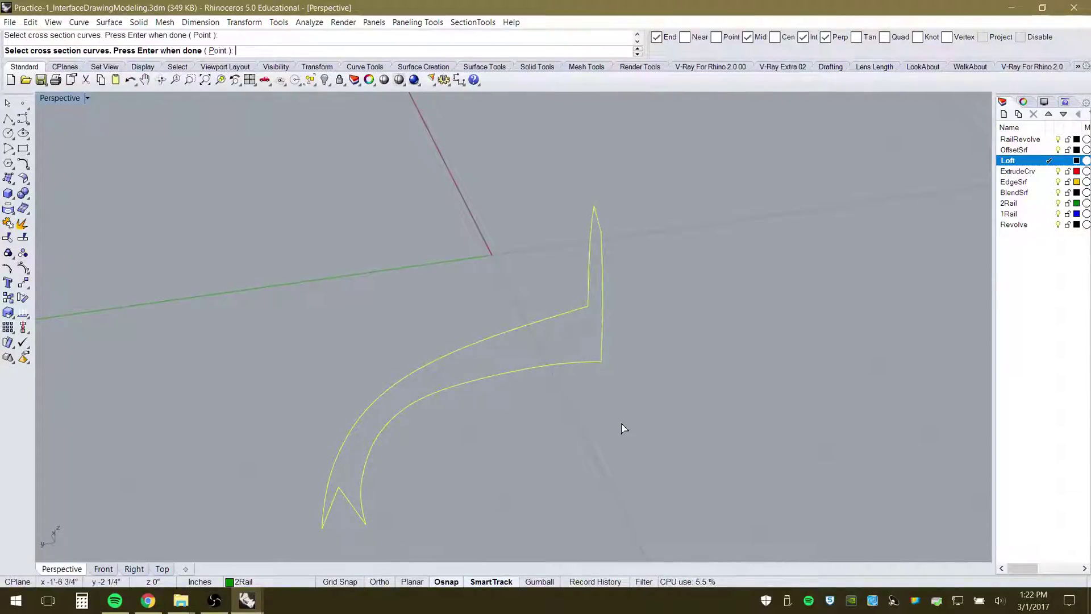
key(Return)
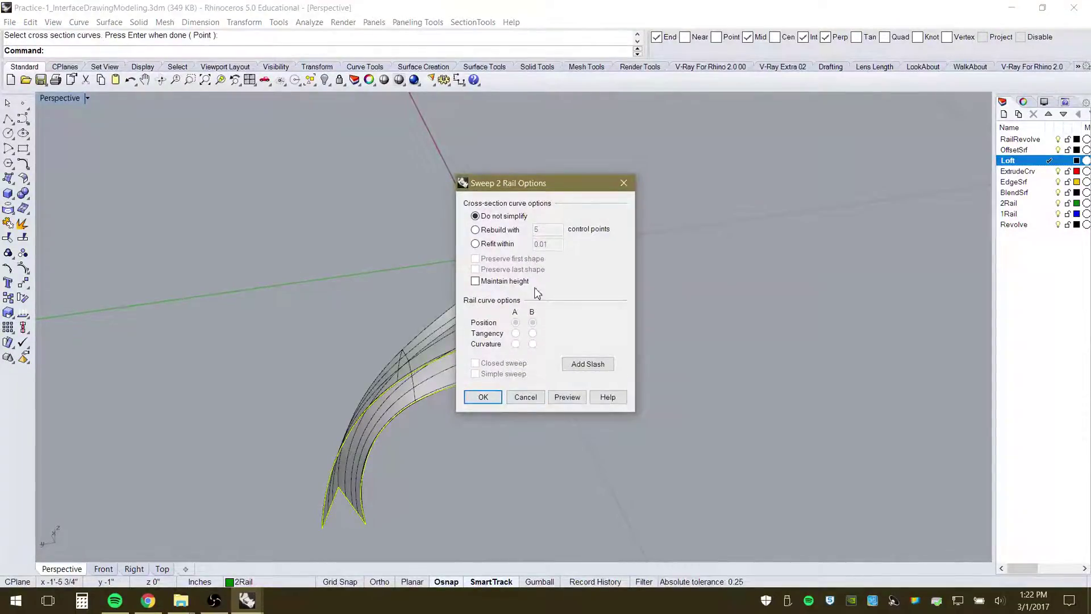
click(483, 397)
Try revolving the black goblet-shaped profile 360 degrees about its short vertical line, accepting self-intersecting curves, from a start angle of about 115 degrees
scroll(455, 428, down, 6)
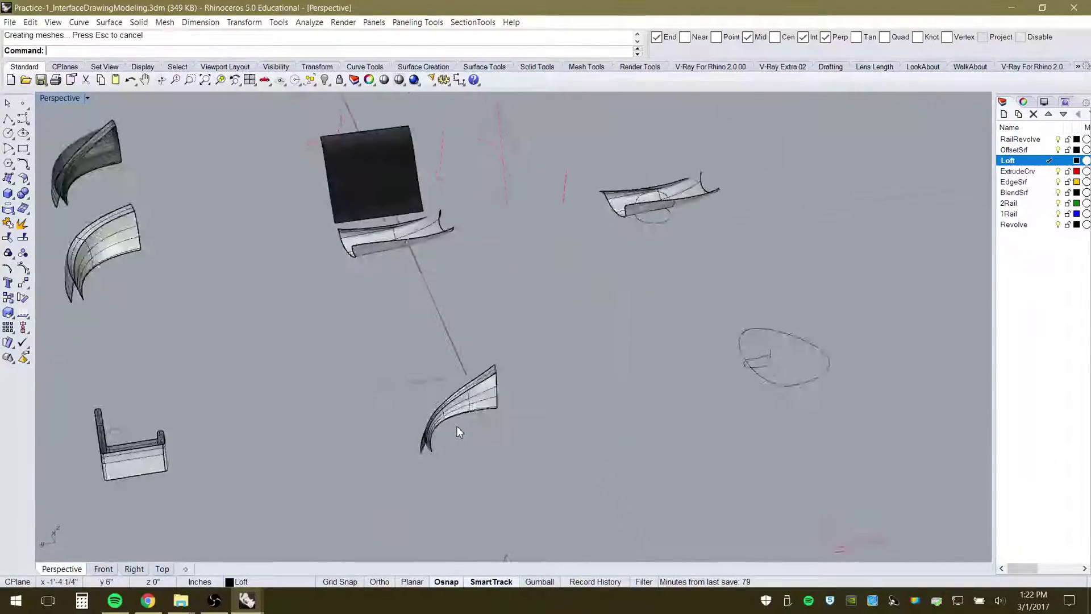
scroll(377, 368, down, 4)
scroll(414, 421, up, 5)
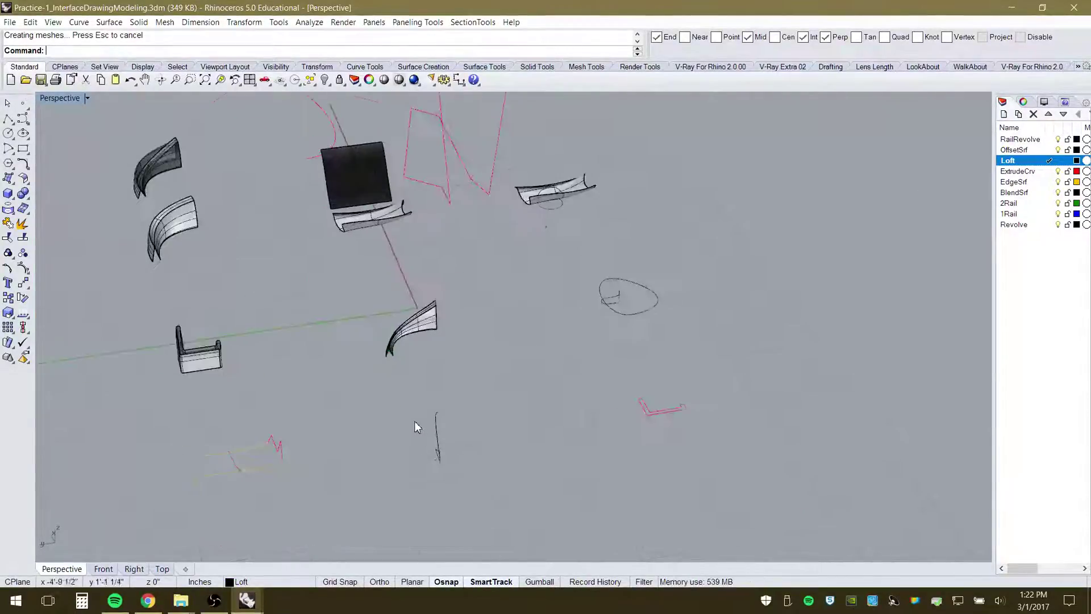
right_drag(414, 421, 455, 453)
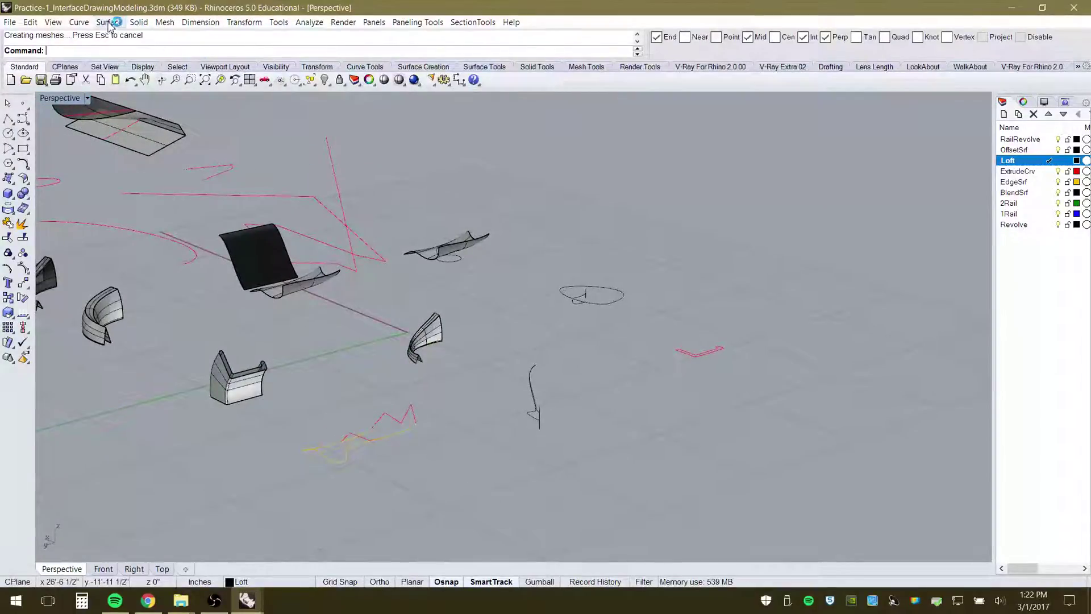
click(108, 22)
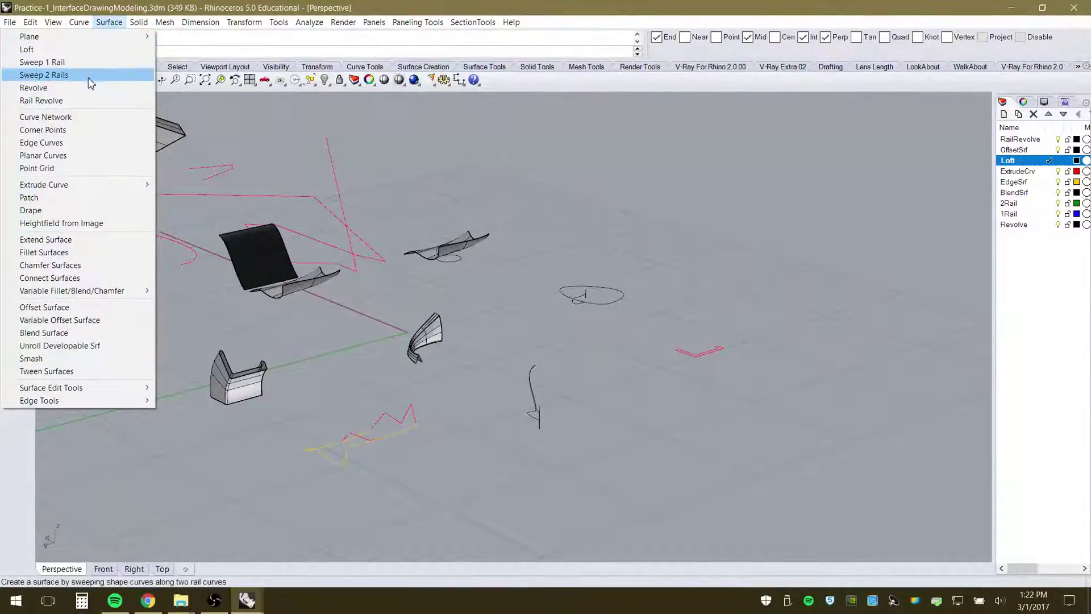
click(86, 88)
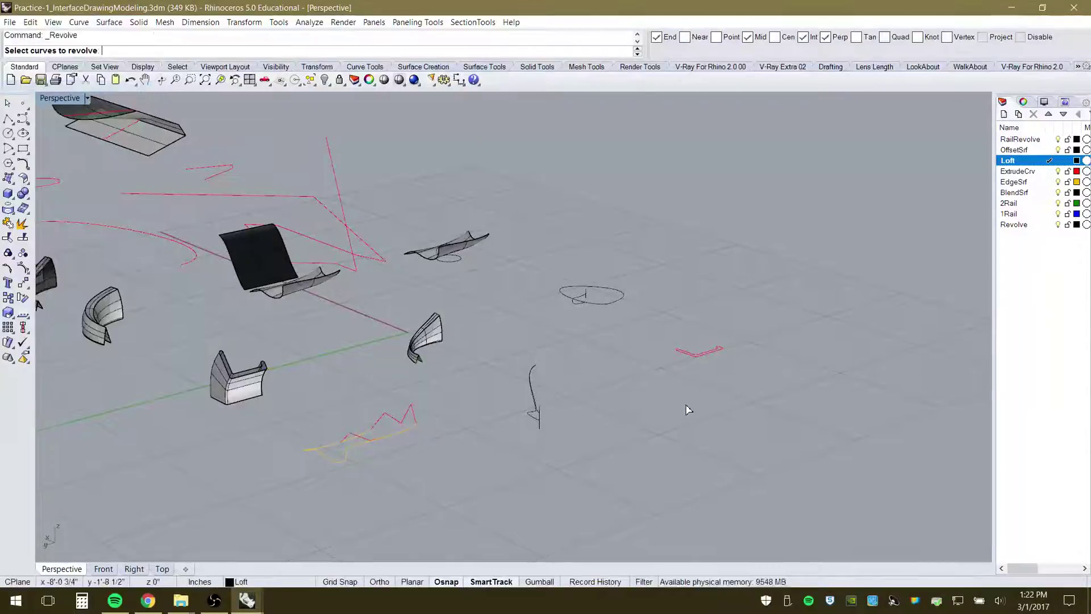
right_drag(687, 407, 534, 449)
scroll(289, 390, up, 10)
scroll(341, 372, up, 4)
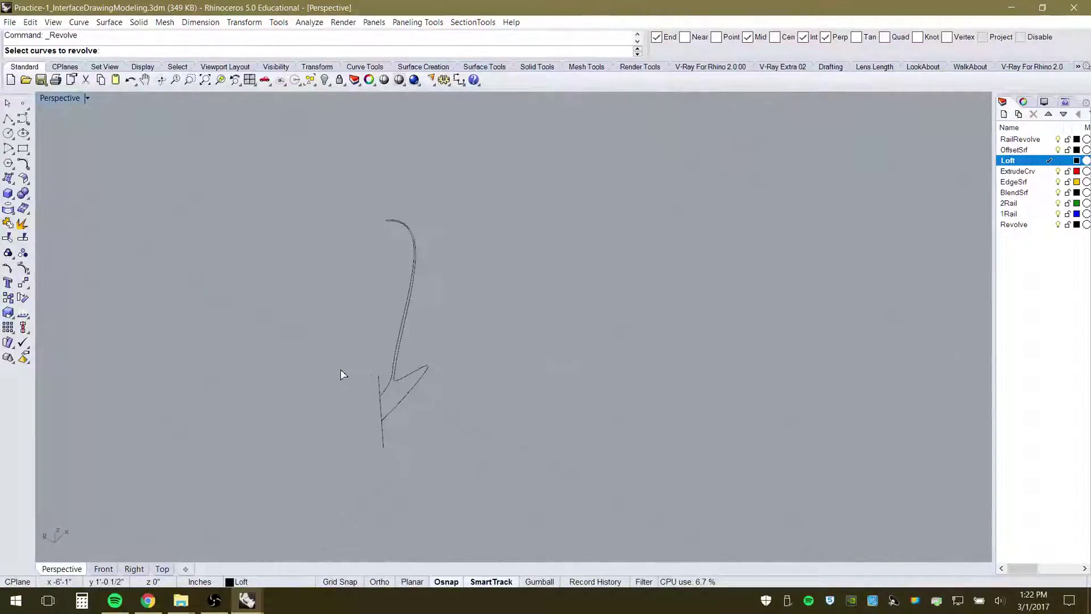
scroll(572, 439, down, 5)
scroll(454, 432, up, 3)
scroll(446, 402, up, 2)
scroll(517, 496, up, 2)
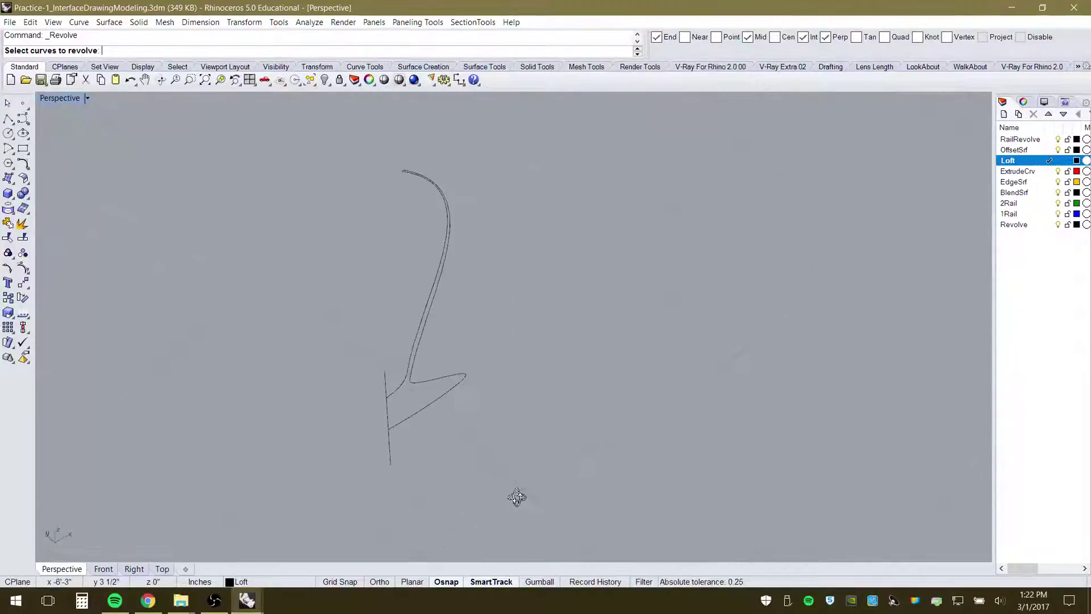
click(443, 391)
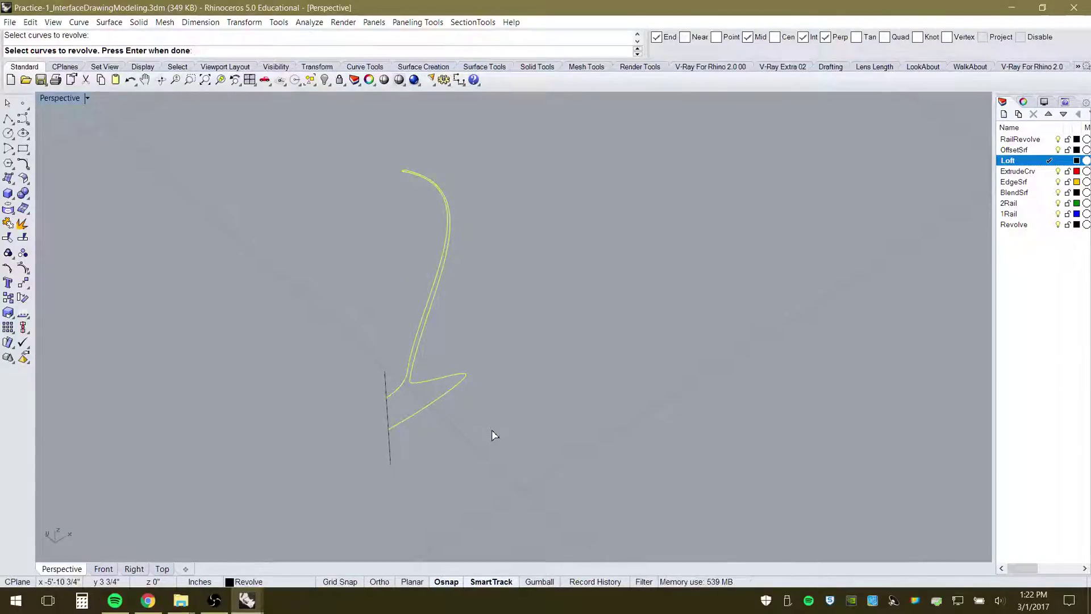
key(Return)
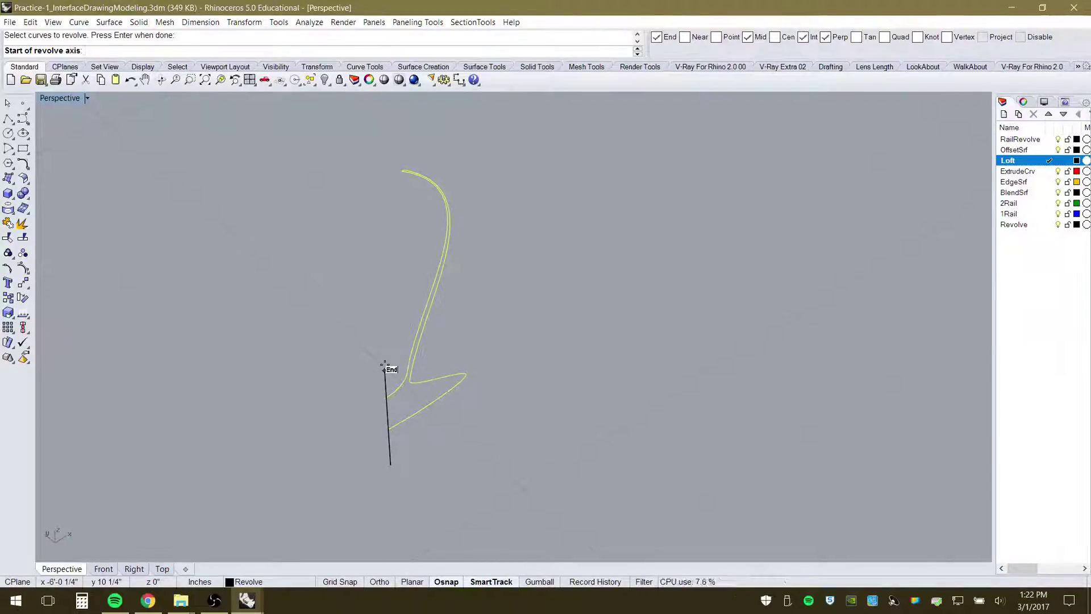
click(385, 370)
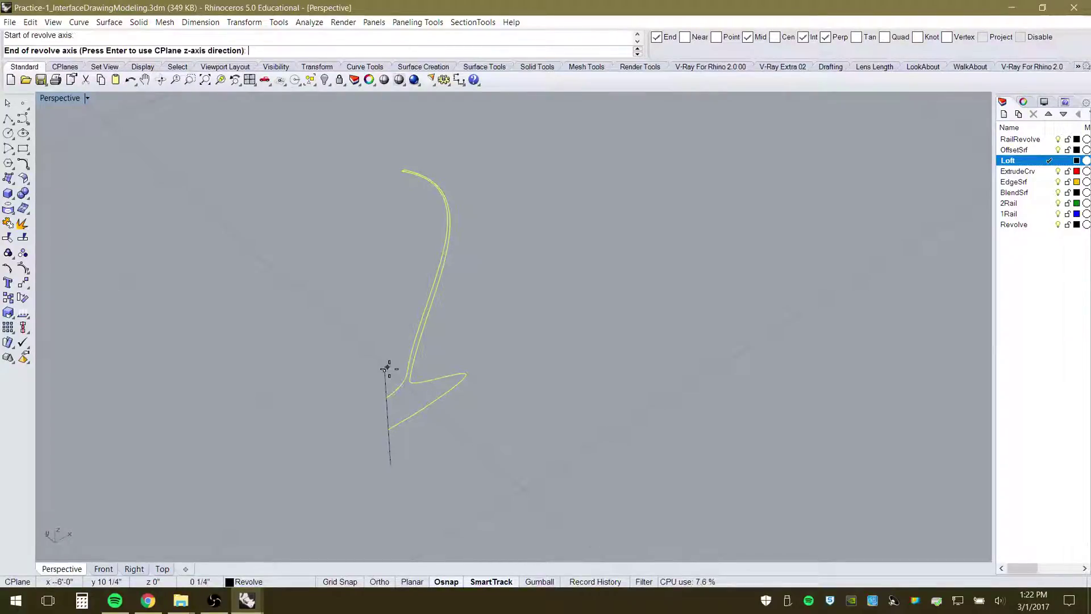
click(388, 464)
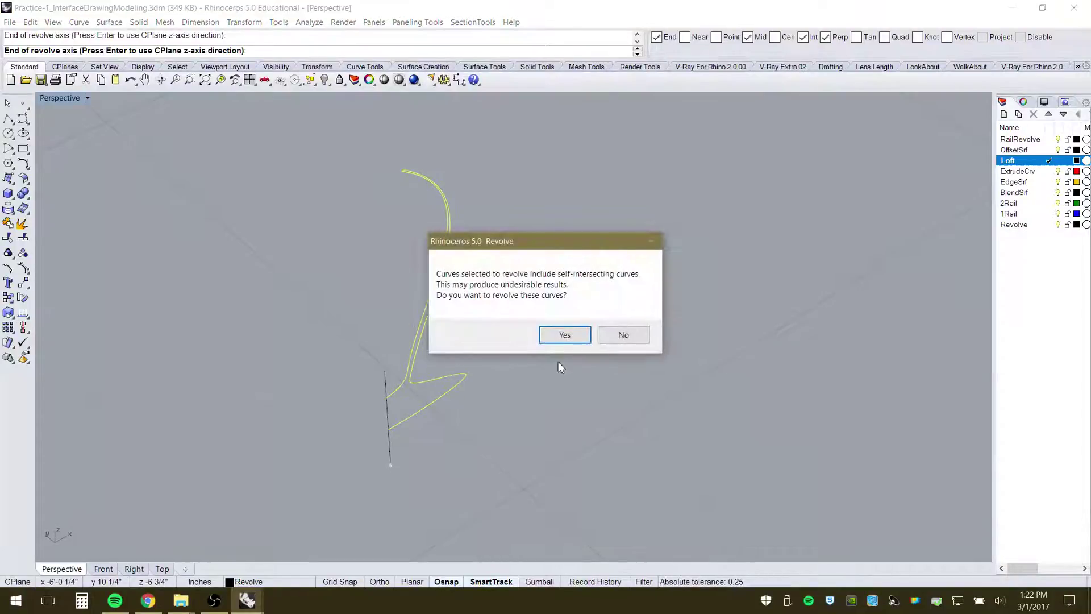
click(565, 335)
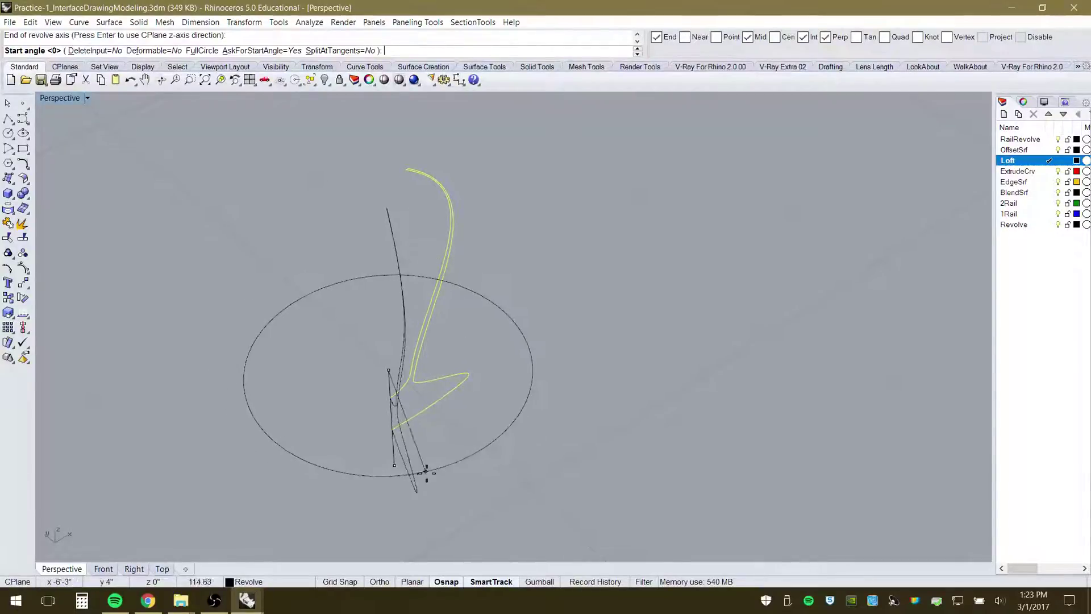
click(426, 473)
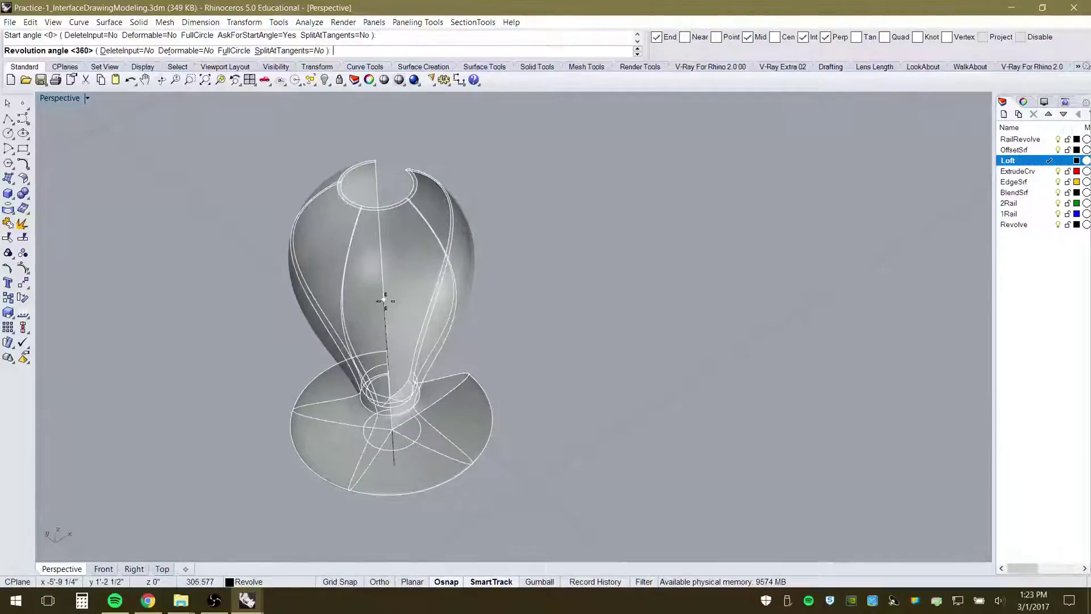
key(Return)
Inspect the revolved goblet shape from above and delete it
right_drag(601, 393, 587, 458)
scroll(586, 427, down, 8)
scroll(496, 401, up, 6)
click(497, 402)
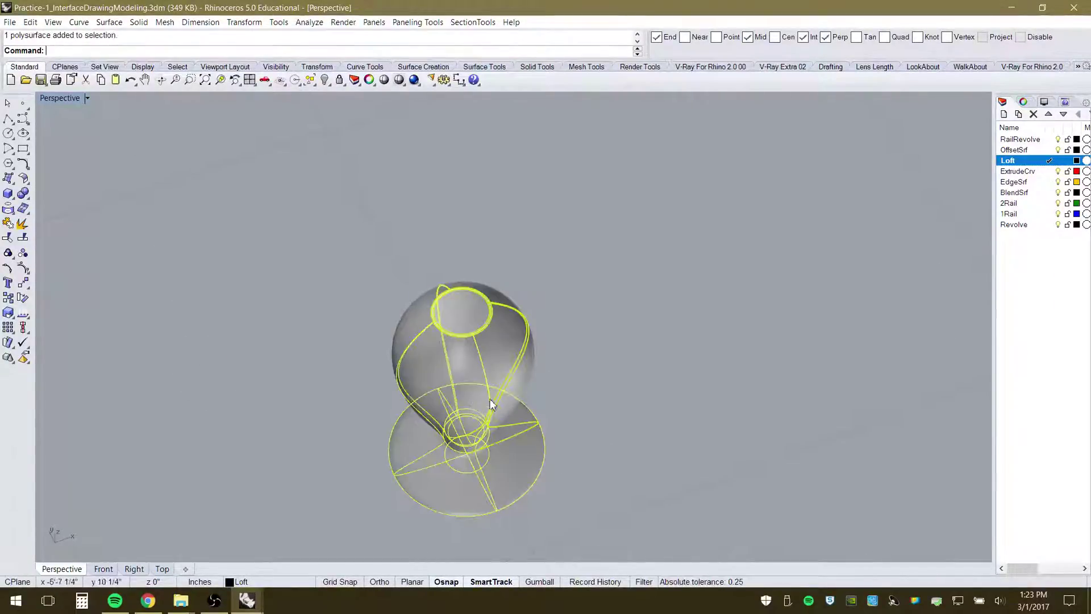
key(Delete)
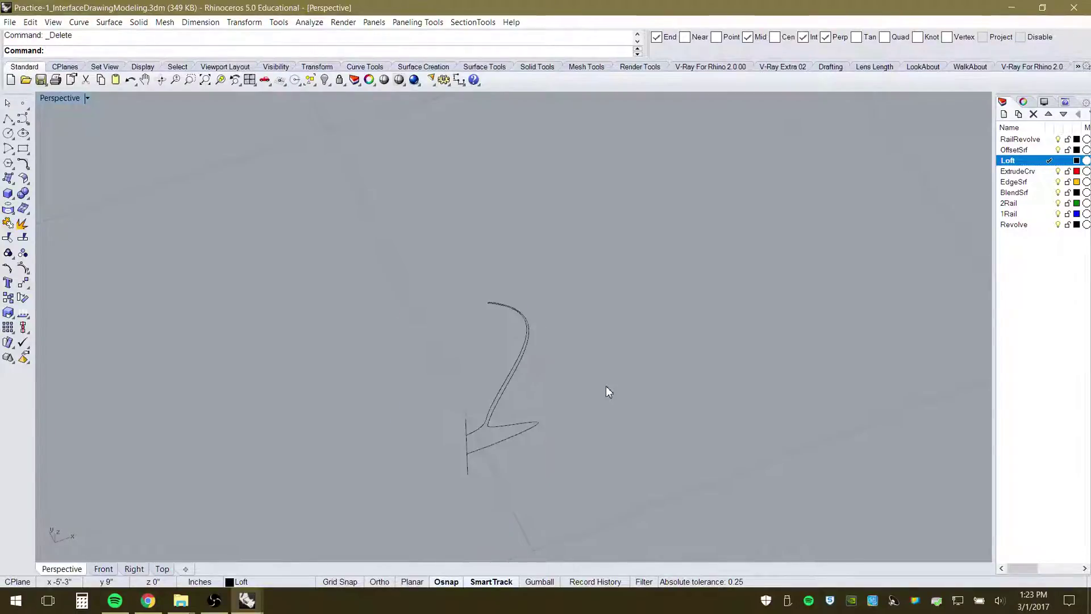
Revolve the black goblet-shaped profile 360 degrees about its short vertical line, accepting the self-intersecting curves
right_click(339, 330)
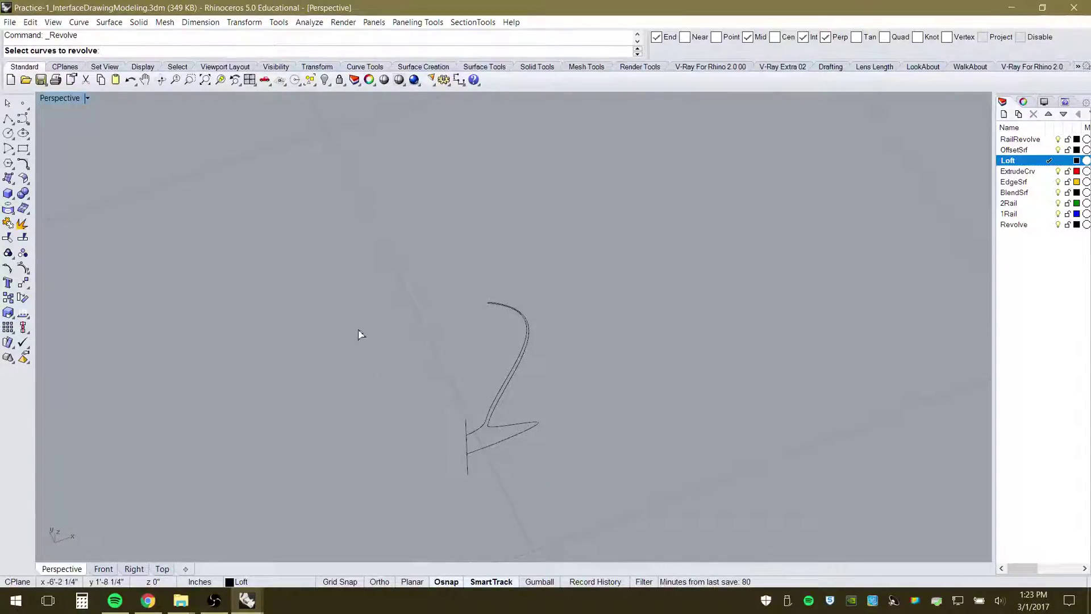
click(490, 443)
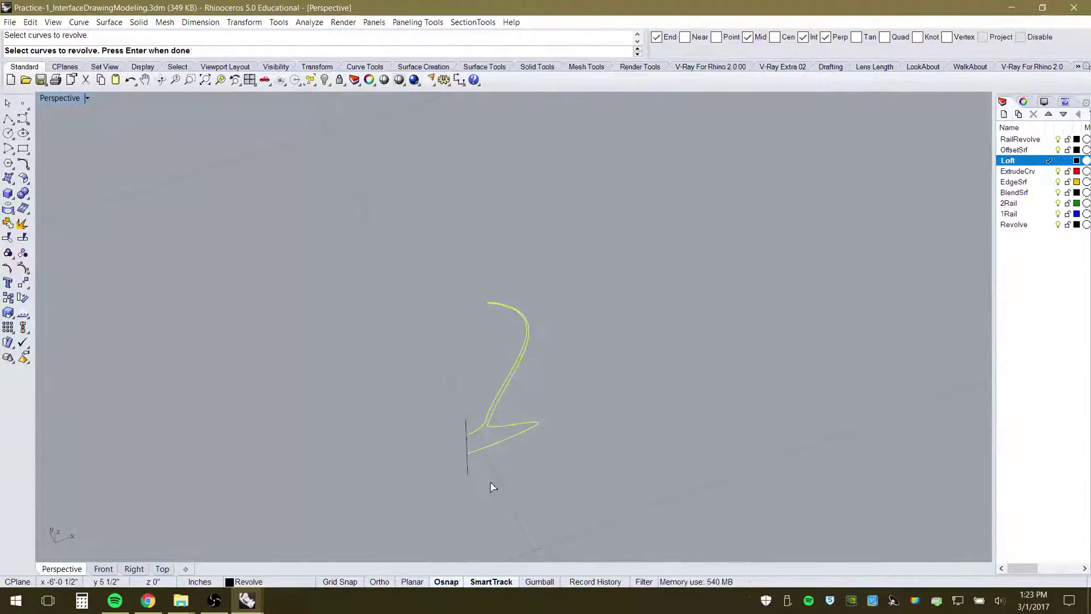
right_click(490, 482)
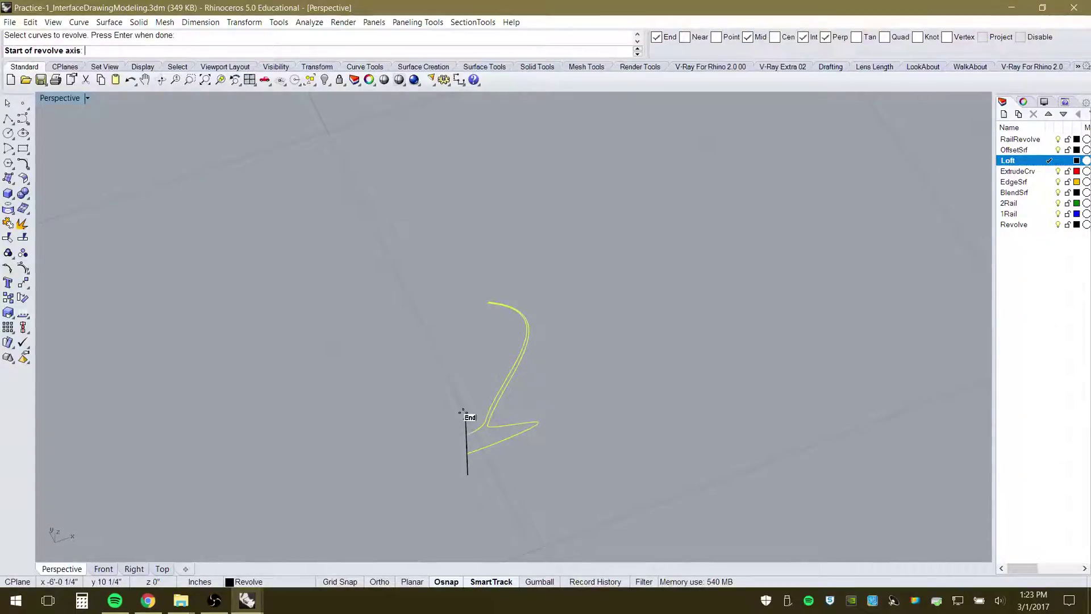
click(463, 412)
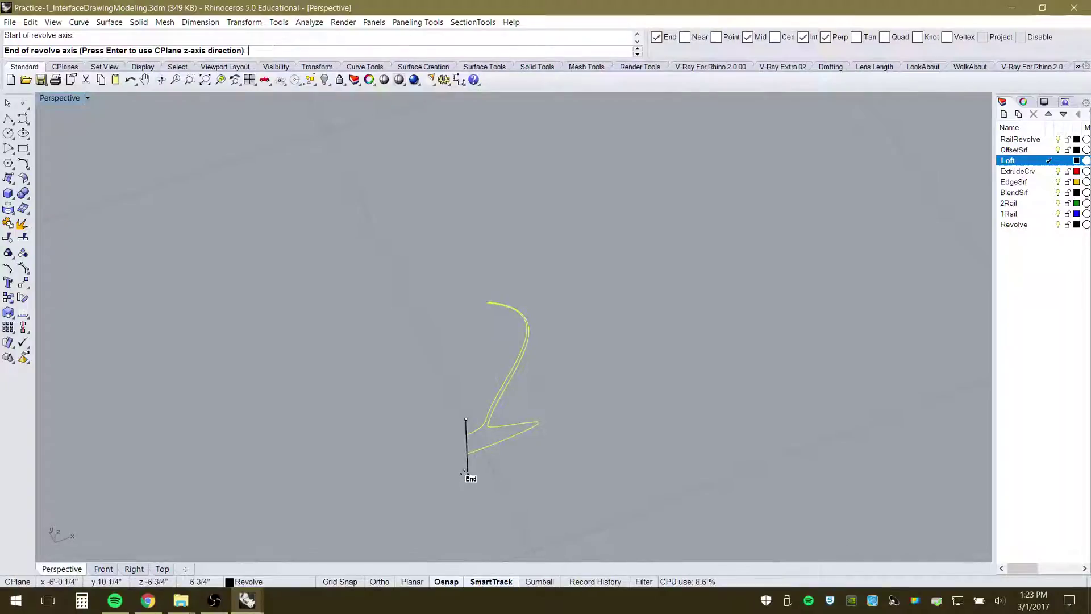
click(464, 471)
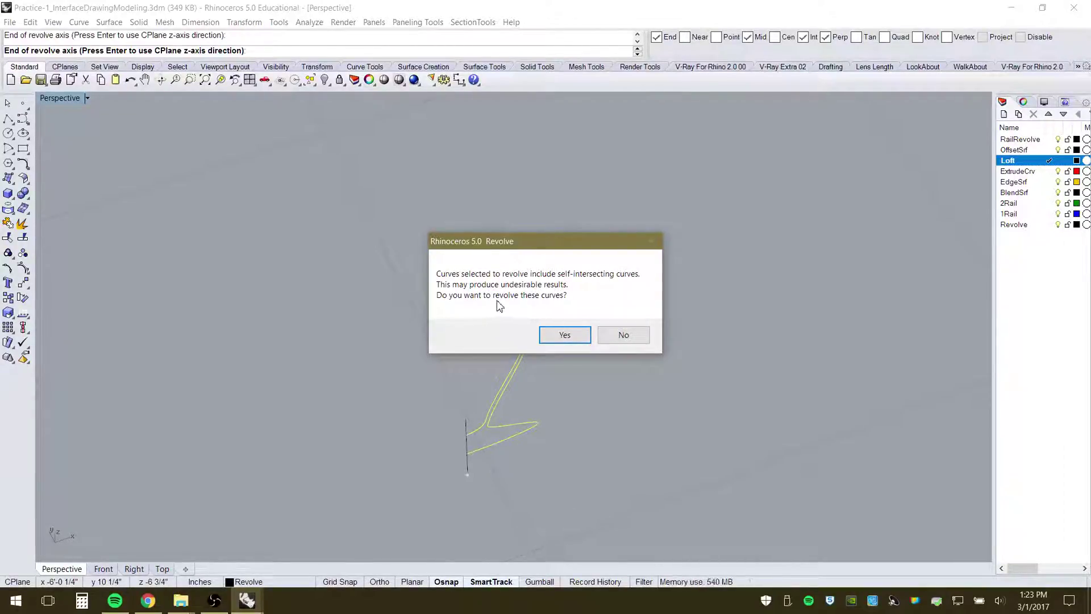
click(561, 337)
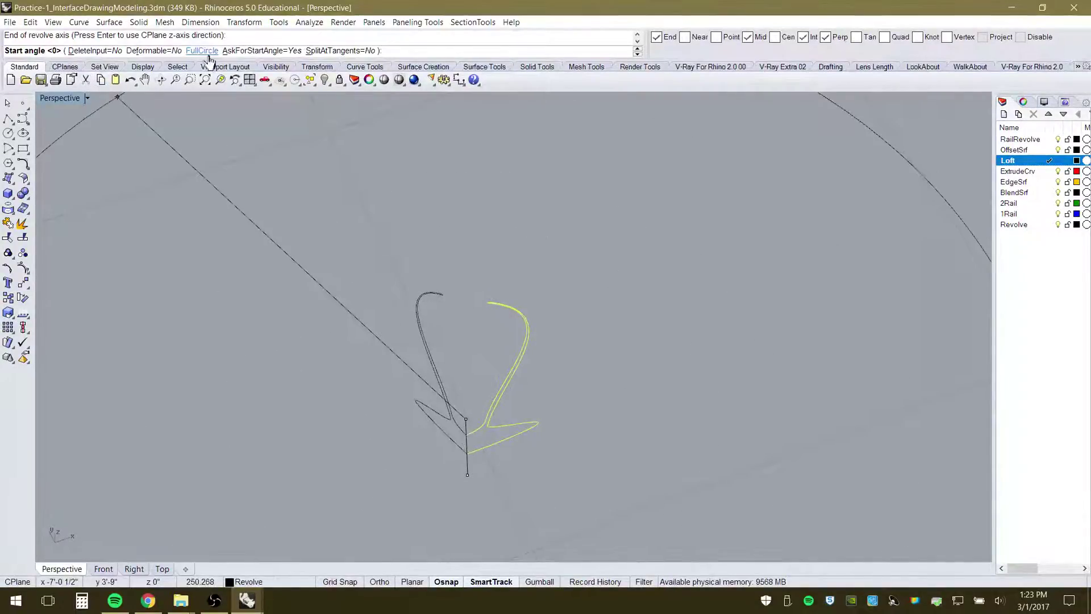
click(593, 279)
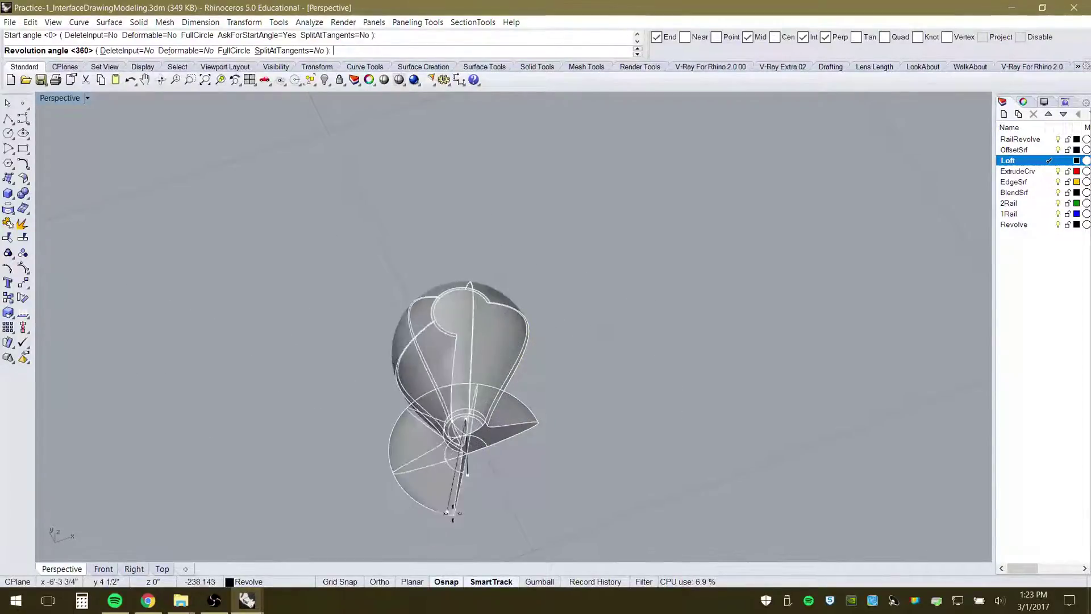
key(Return)
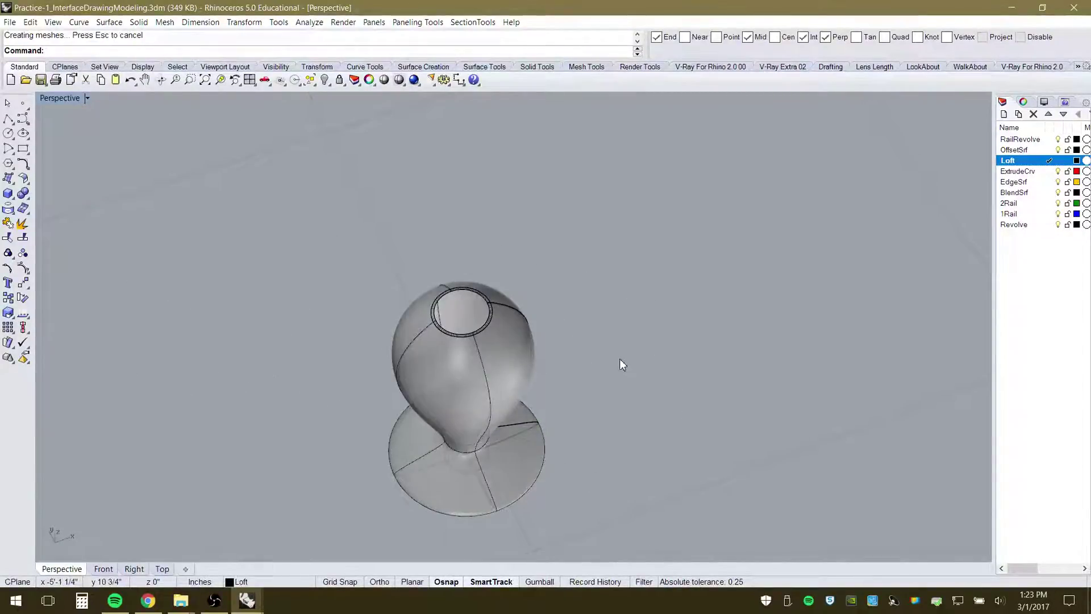
Bring the closed egg-shaped curve with its small hooked profile and short vertical line into close view
right_drag(619, 359, 419, 341)
scroll(303, 319, down, 5)
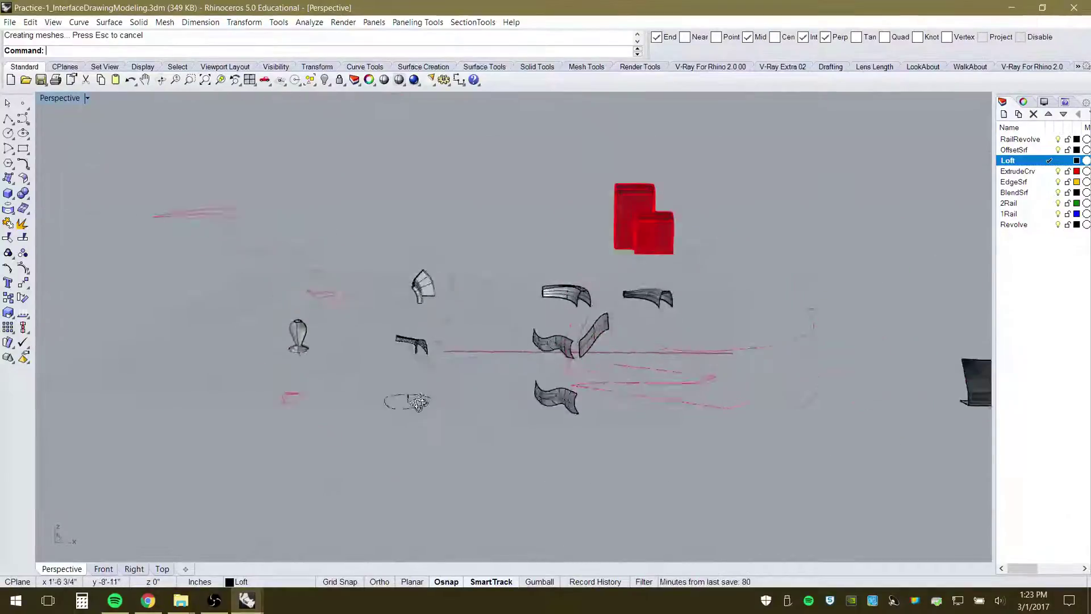
right_drag(419, 402, 493, 492)
scroll(496, 493, up, 8)
scroll(470, 433, down, 4)
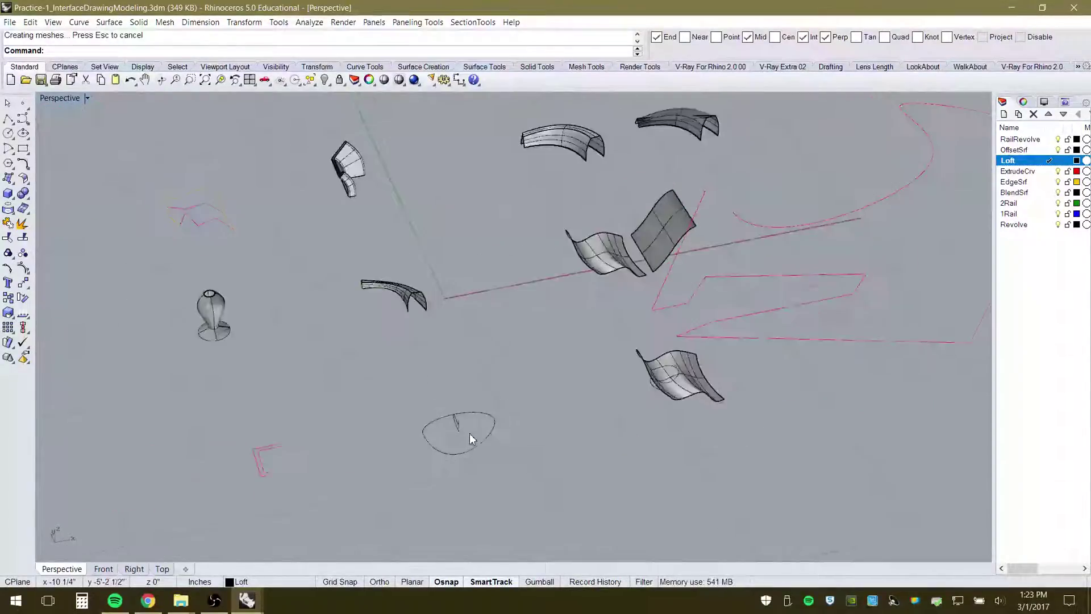
scroll(482, 457, up, 5)
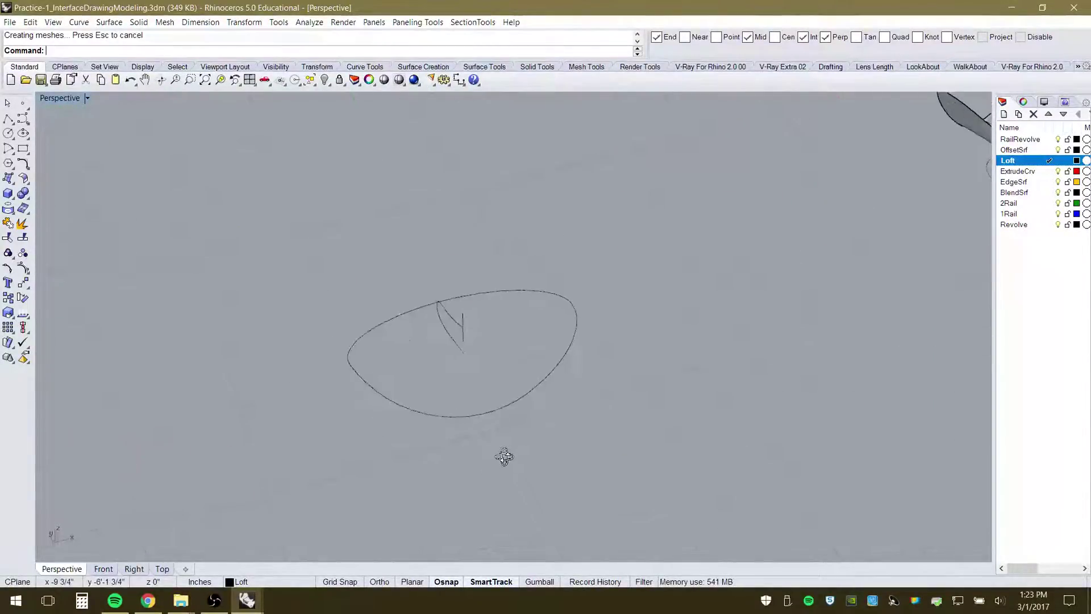
scroll(453, 331, up, 3)
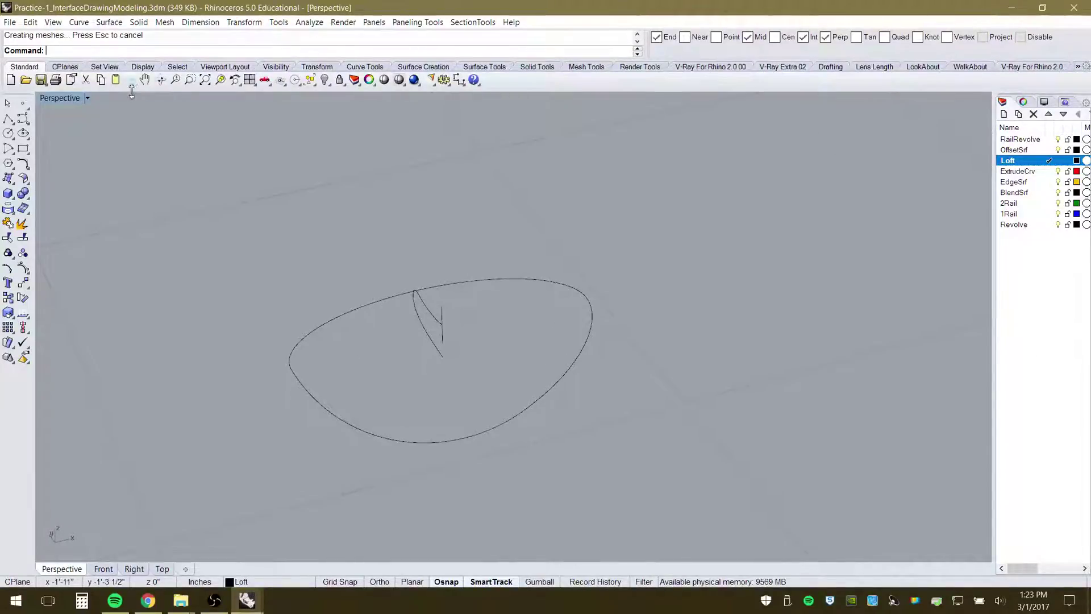
right_drag(537, 351, 592, 358)
drag(273, 203, 650, 517)
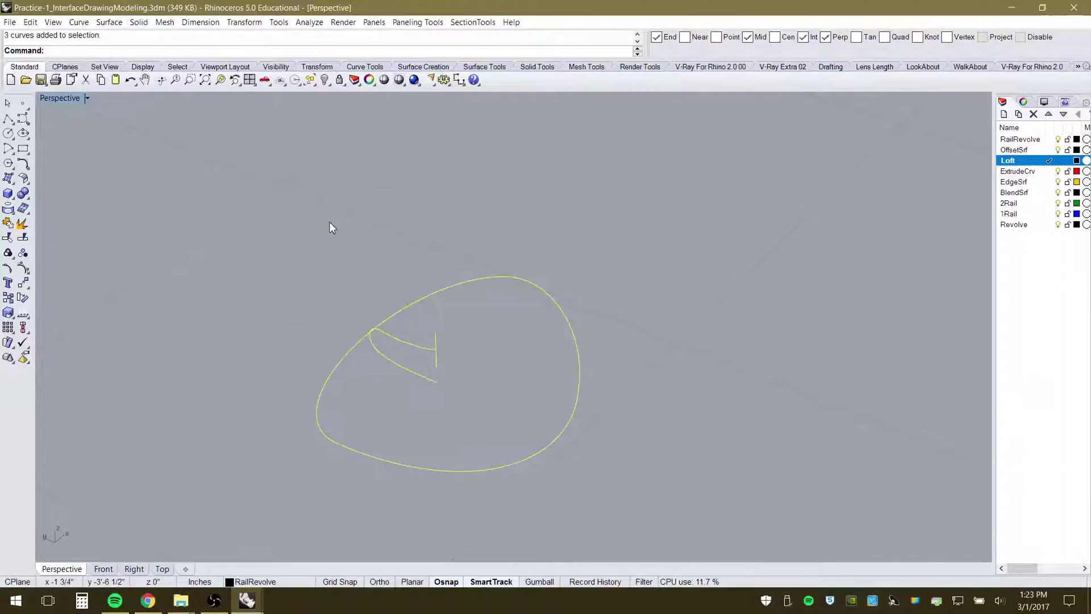
click(217, 83)
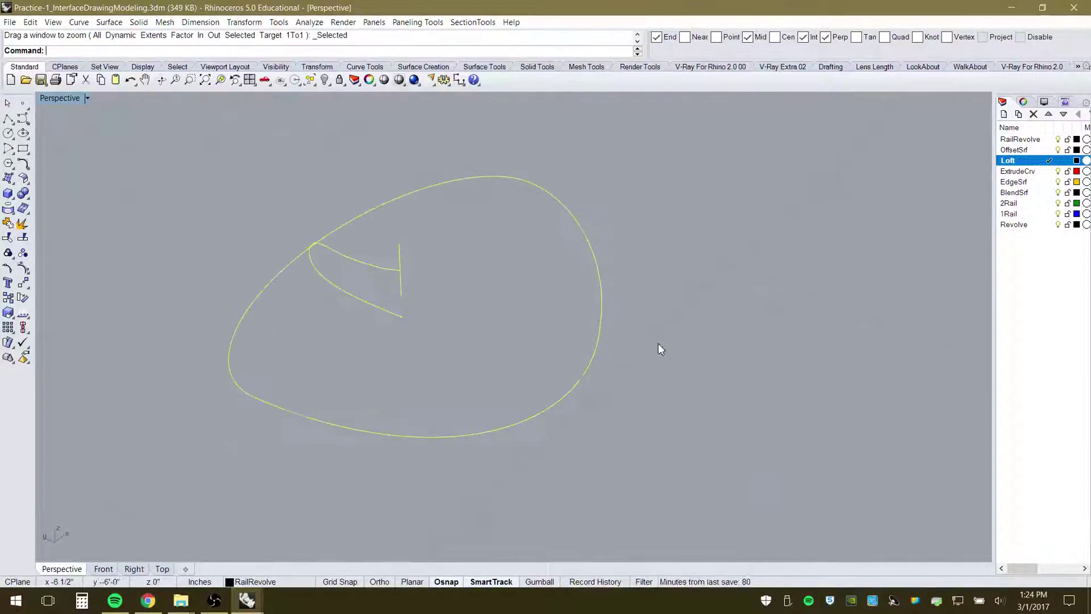
key(Escape)
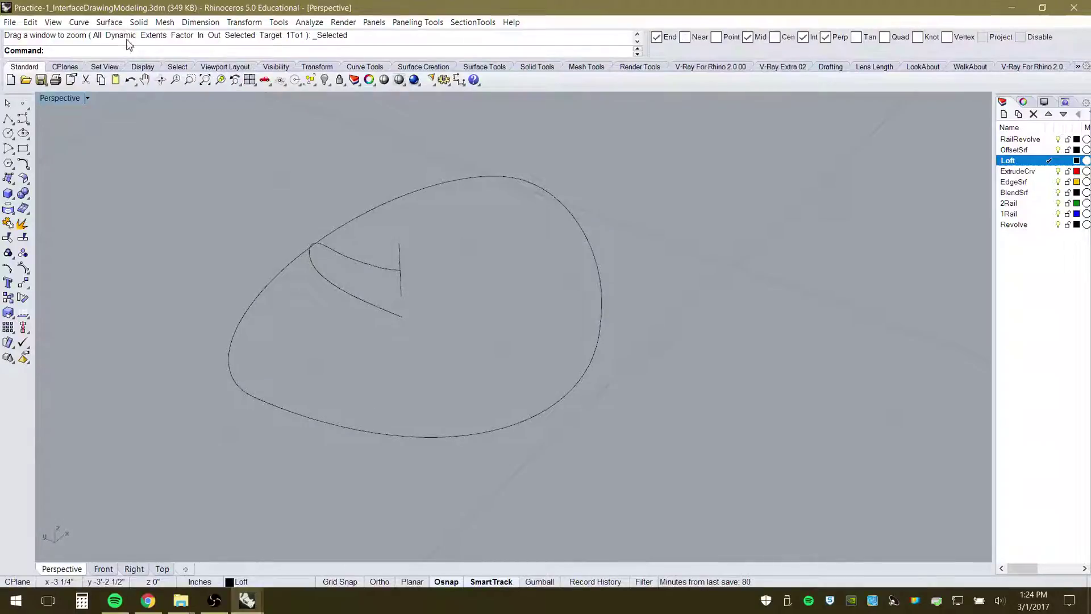
Try Rail Revolve on the hooked profile along the closed egg-shaped rail, using the short vertical line as the axis
click(112, 22)
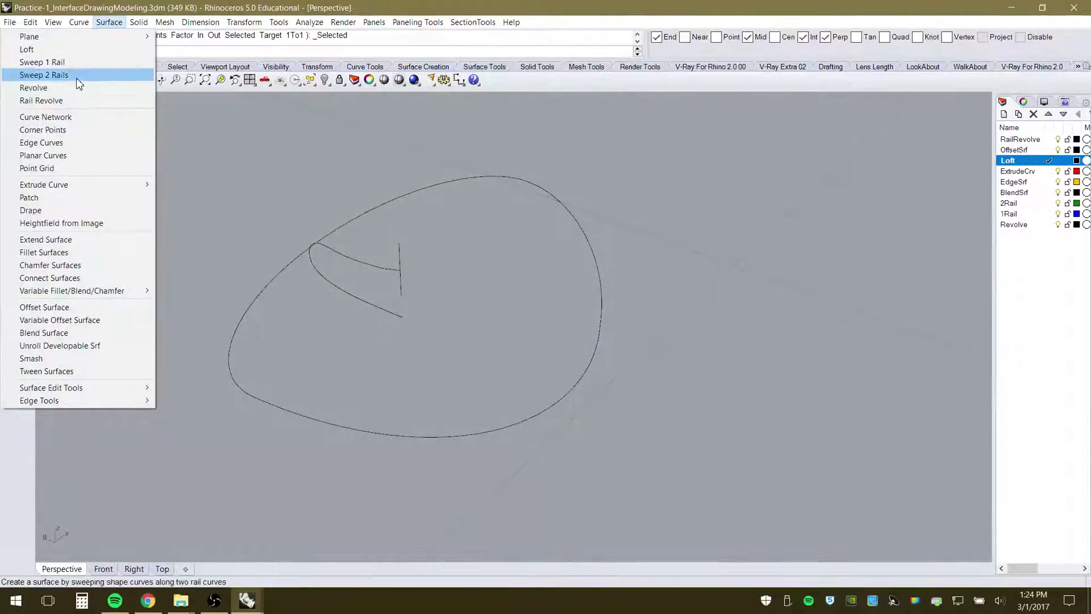
click(79, 101)
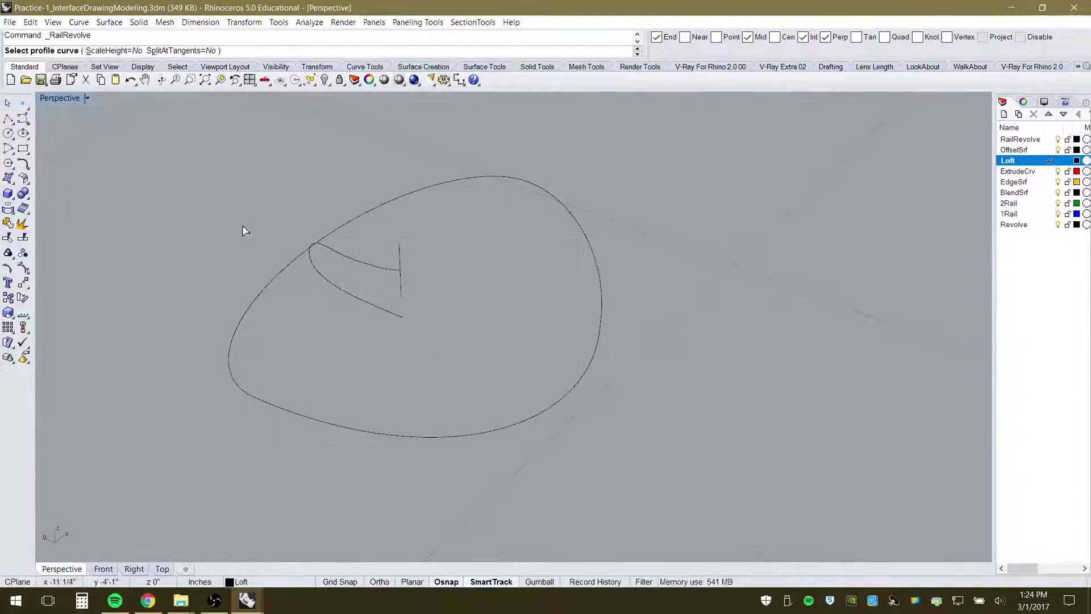
click(342, 254)
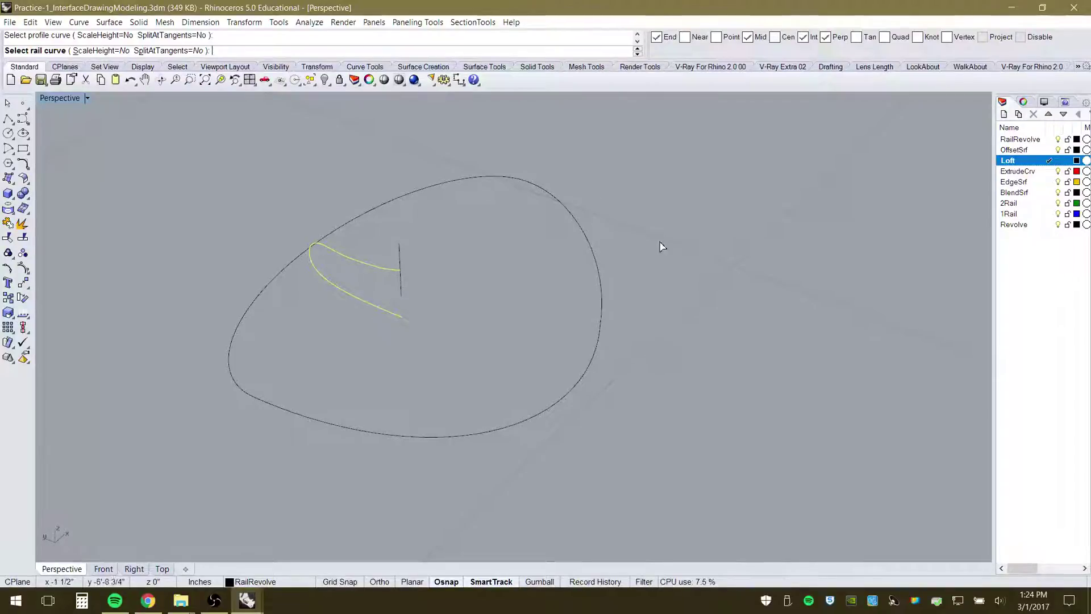
click(379, 435)
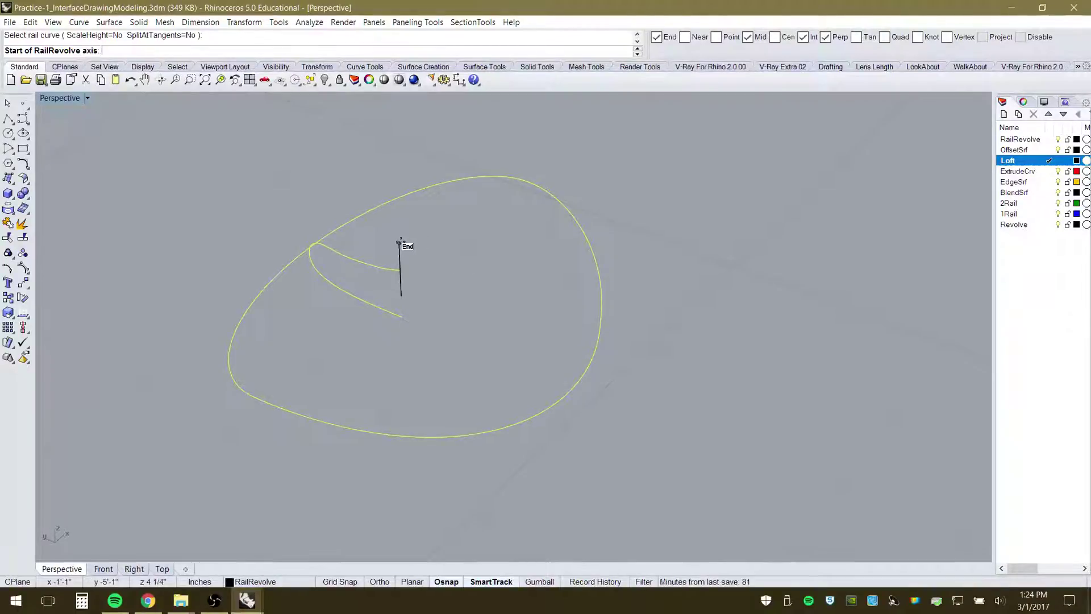
click(399, 243)
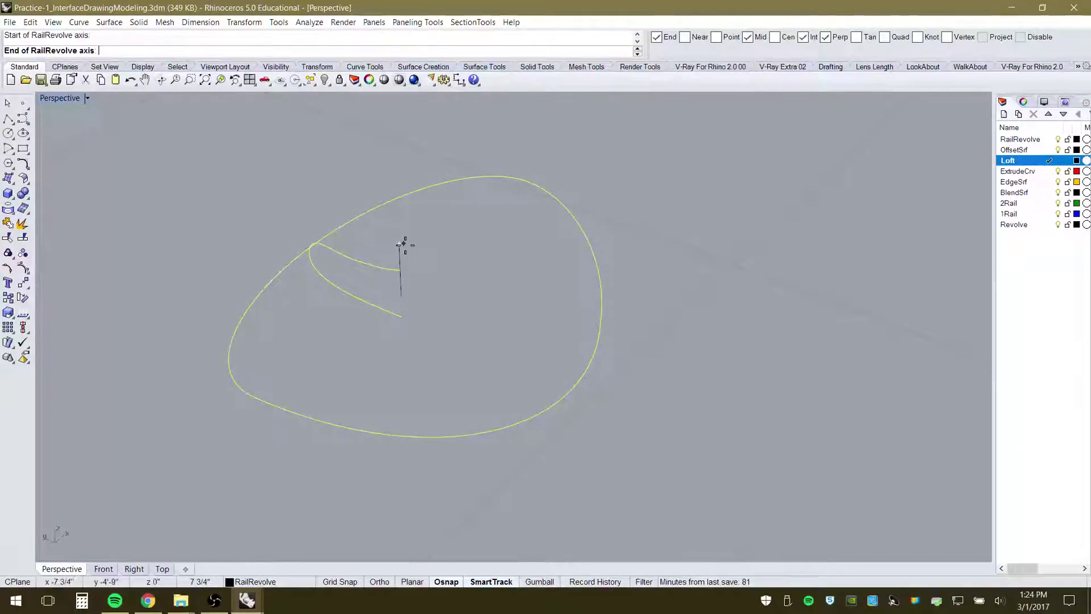
click(402, 296)
scroll(574, 397, down, 6)
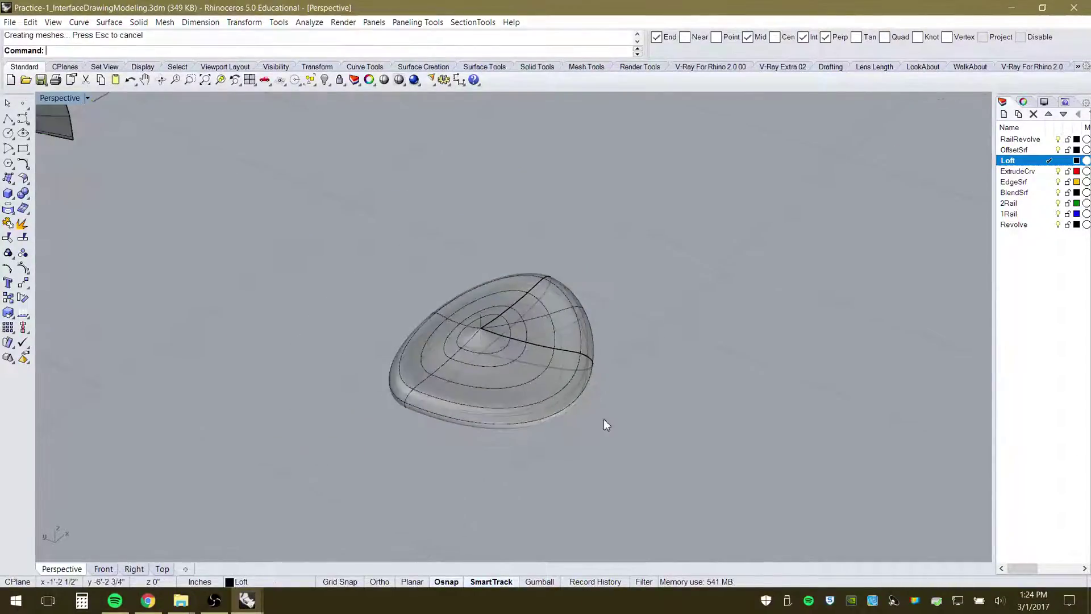
right_drag(604, 418, 442, 380)
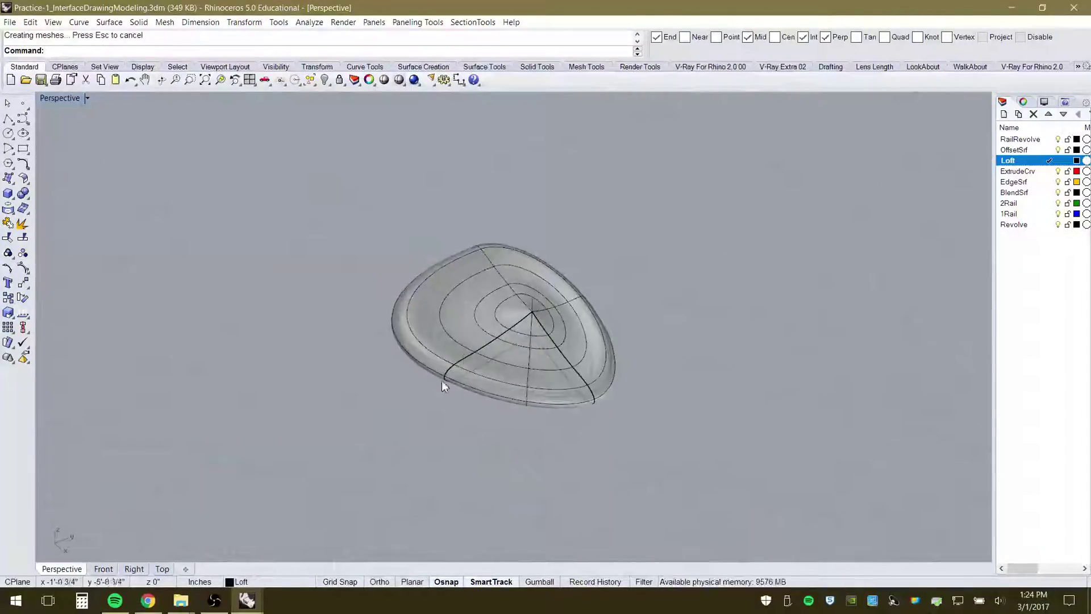
key(ctrl+z)
Show the egg-shaped rail's control points and pull two of them far outward to form a larger outline with a sharp corner
click(440, 372)
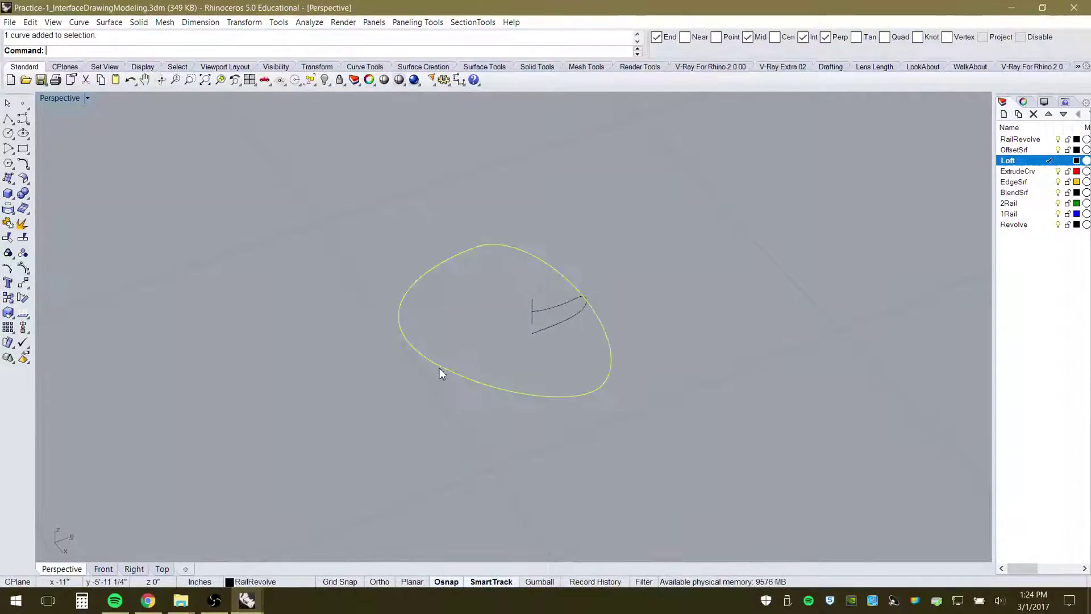
click(24, 272)
click(309, 308)
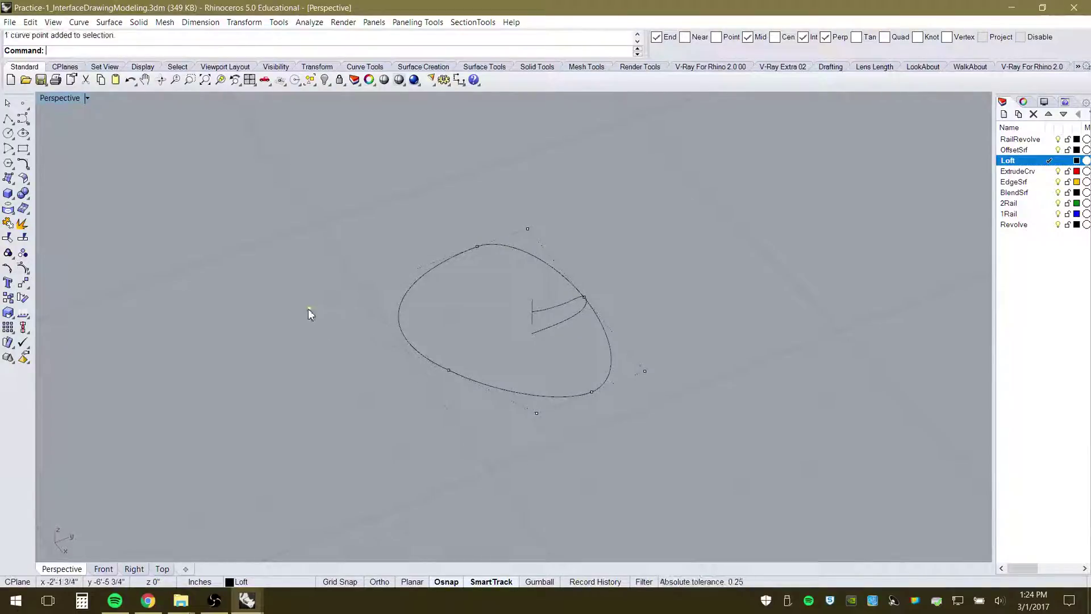
drag(309, 308, 91, 278)
scroll(587, 370, down, 8)
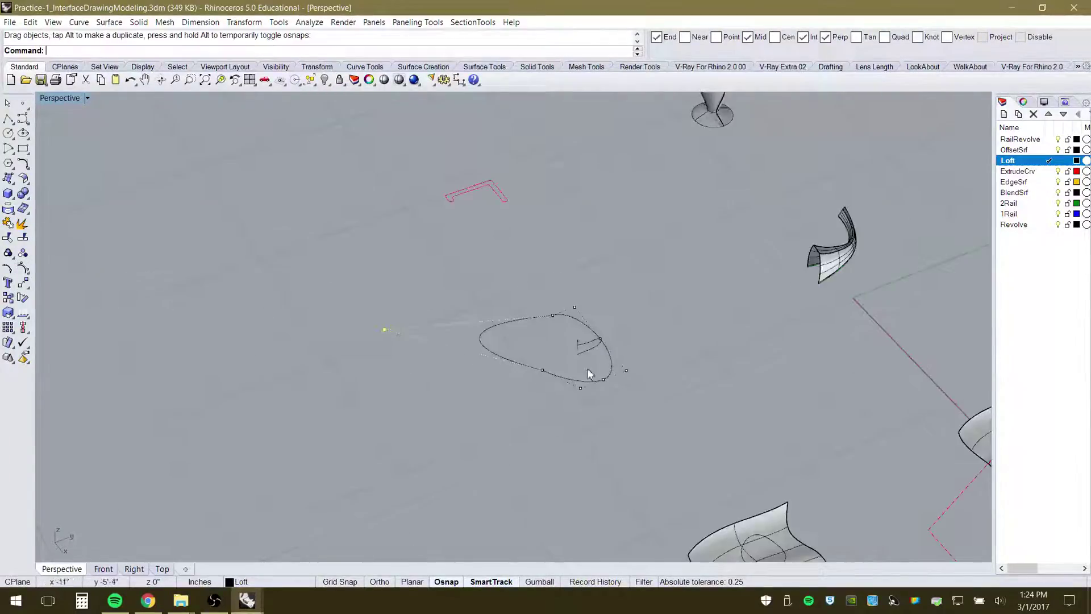
scroll(460, 355, up, 6)
drag(315, 307, 243, 208)
click(610, 381)
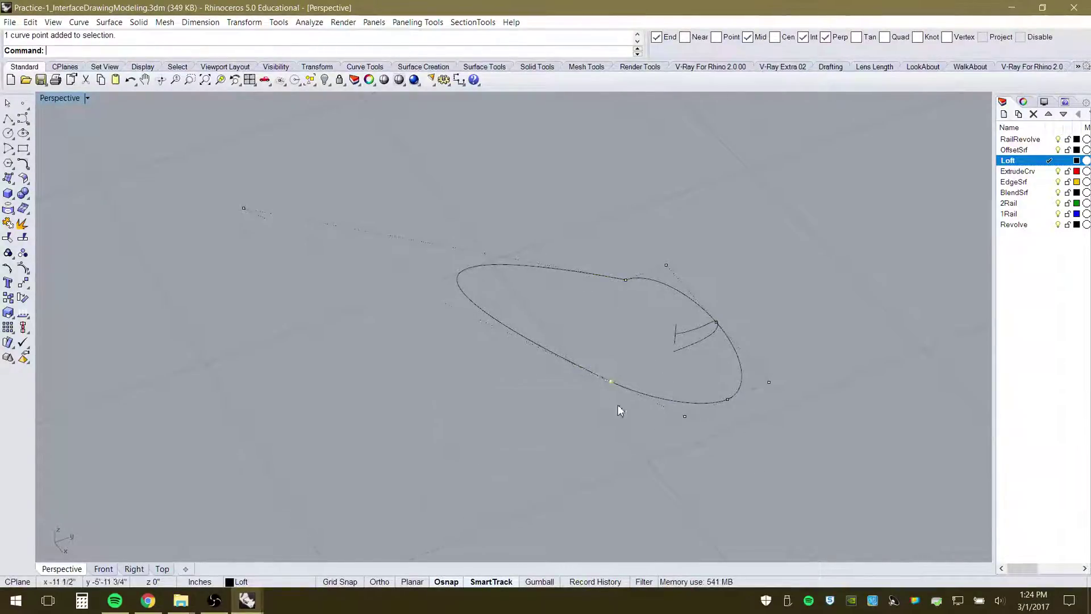
drag(609, 381, 463, 455)
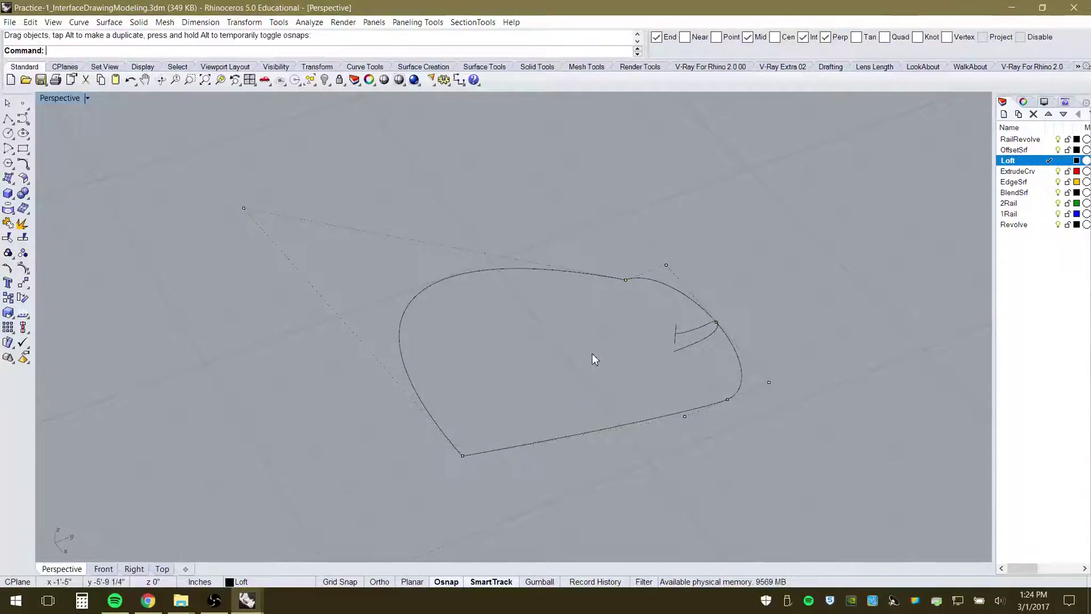
key(Escape)
Rail-revolve the hooked profile along the reshaped closed rail about the short vertical line and inspect the surface from the side
right_drag(599, 488, 701, 498)
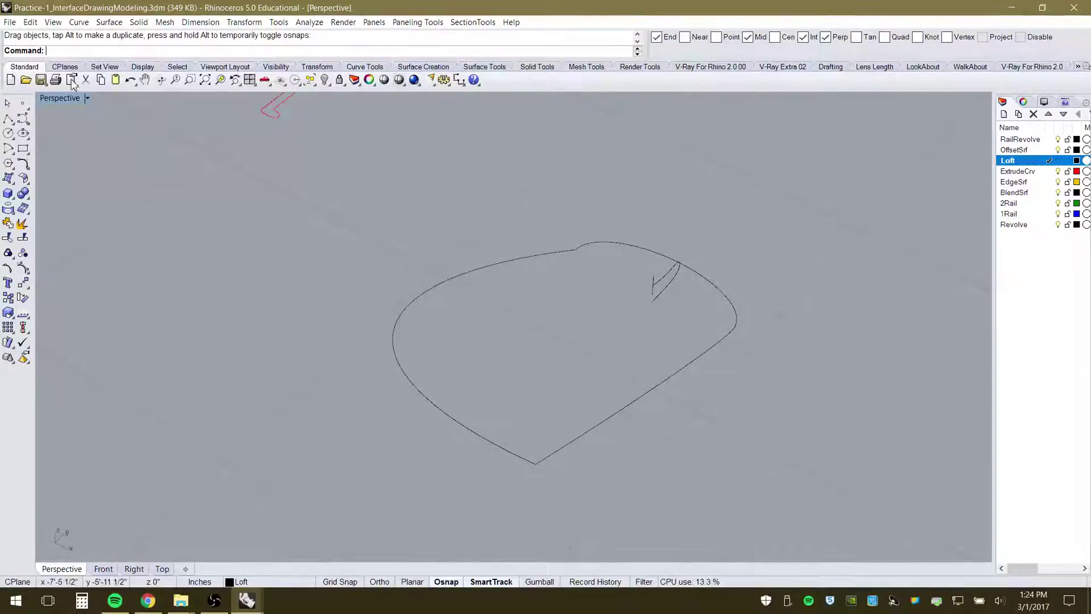
click(109, 22)
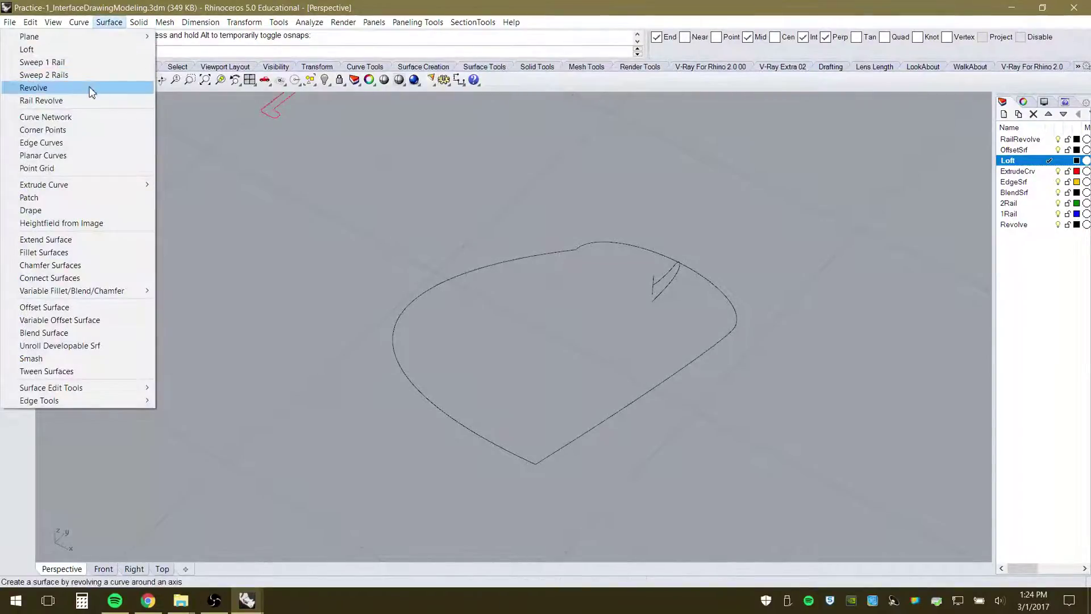
click(46, 100)
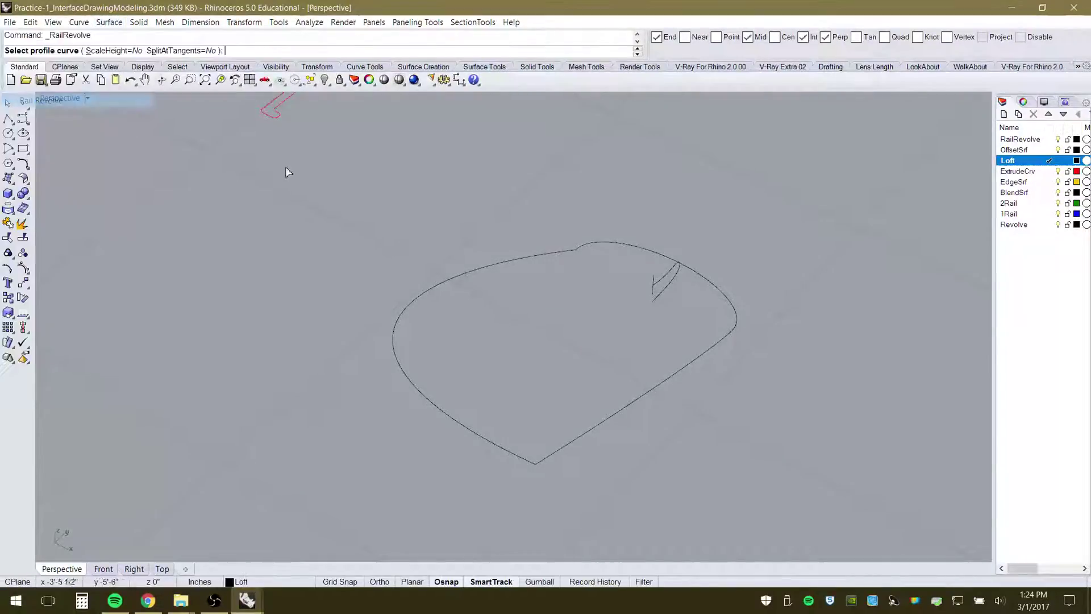
click(673, 286)
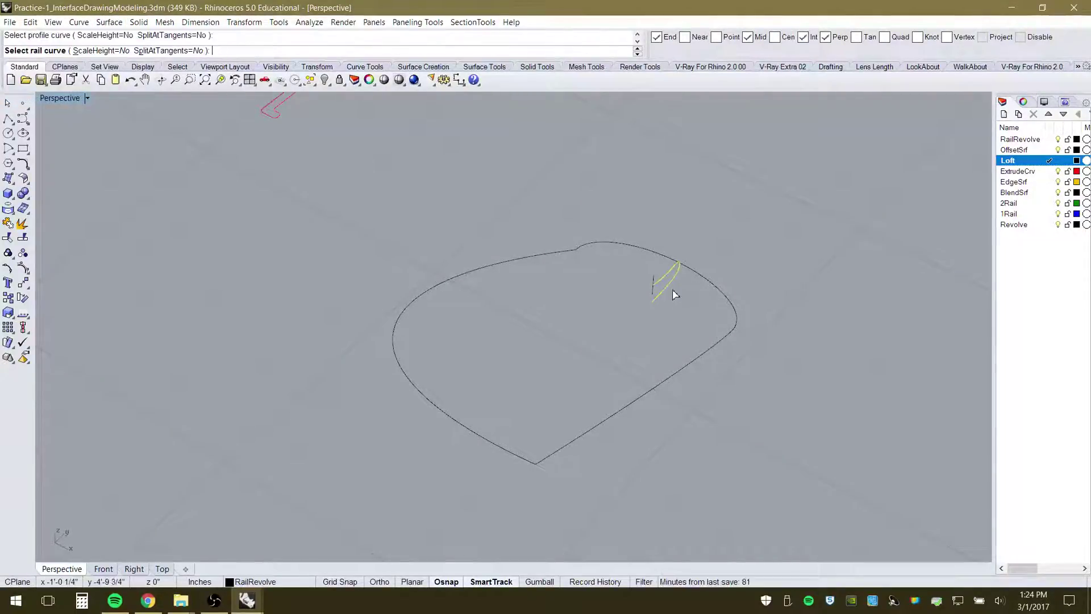
click(714, 344)
click(650, 268)
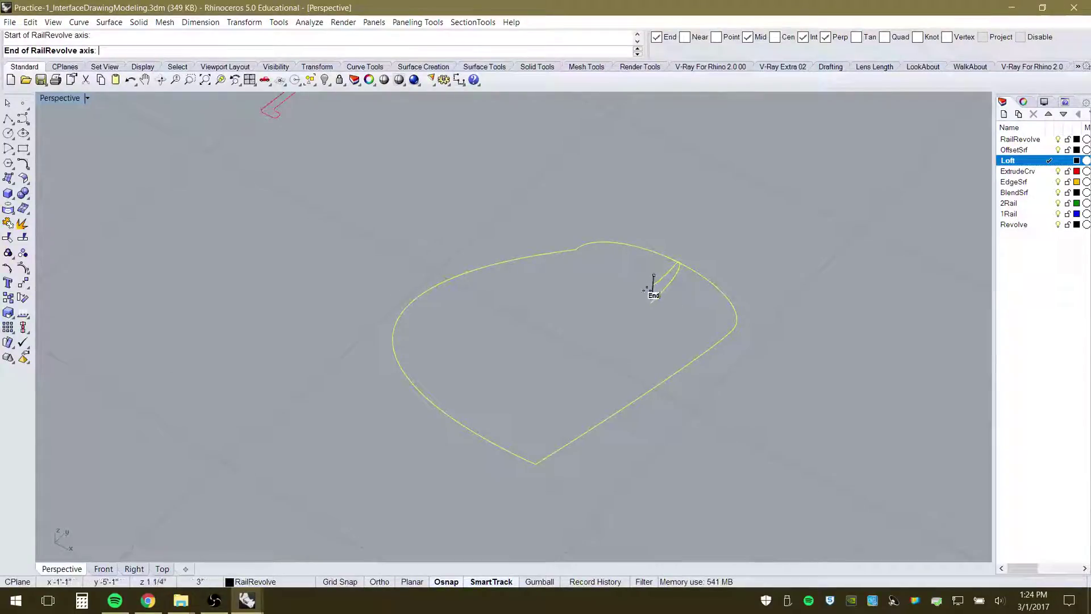
click(652, 293)
right_drag(800, 472, 698, 334)
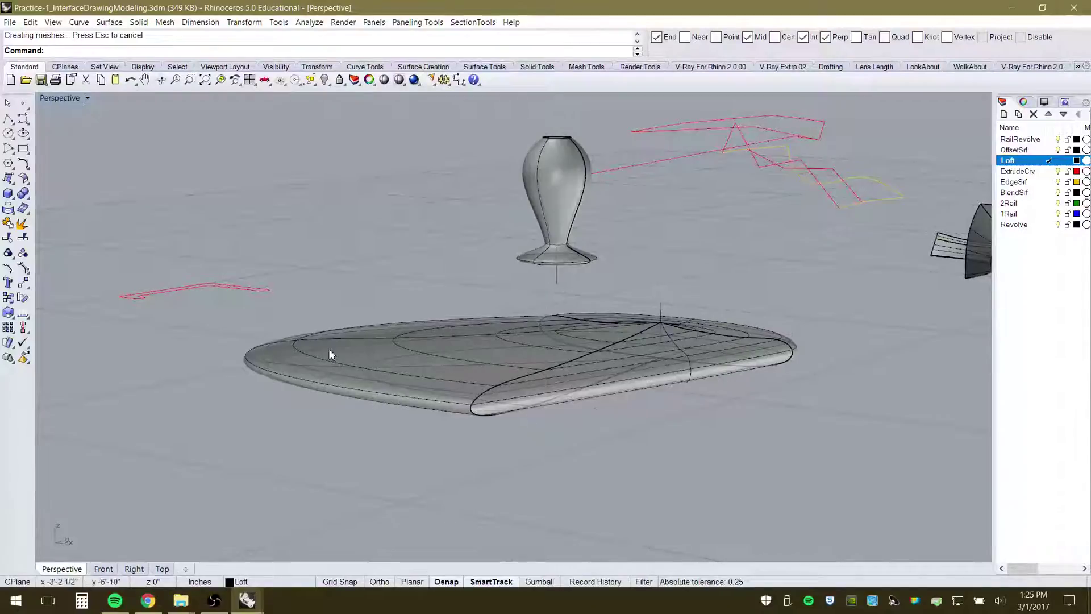
right_drag(595, 409, 432, 398)
scroll(490, 352, down, 6)
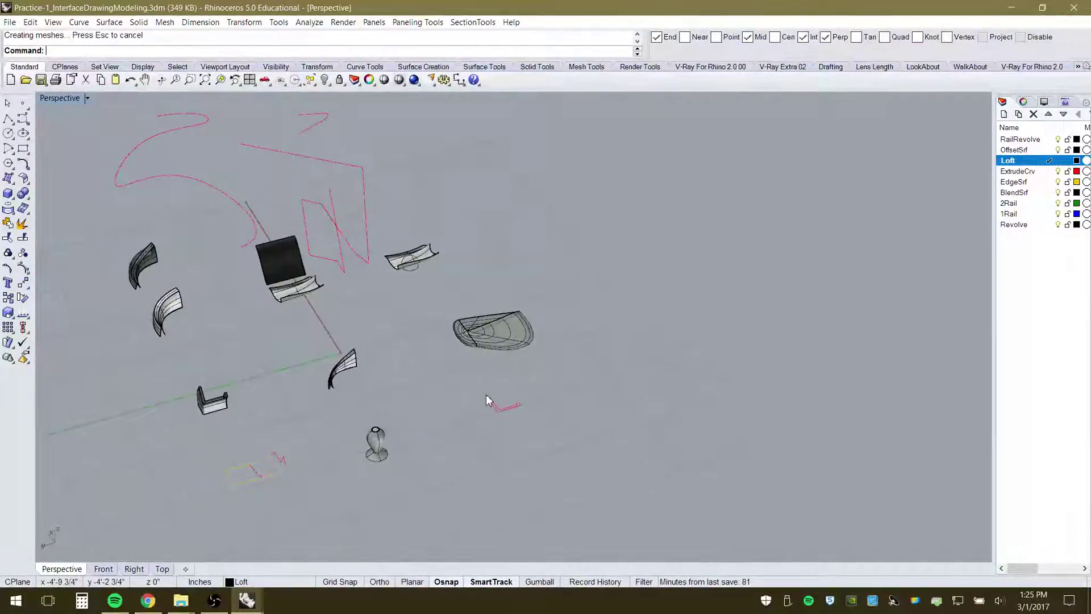
click(109, 22)
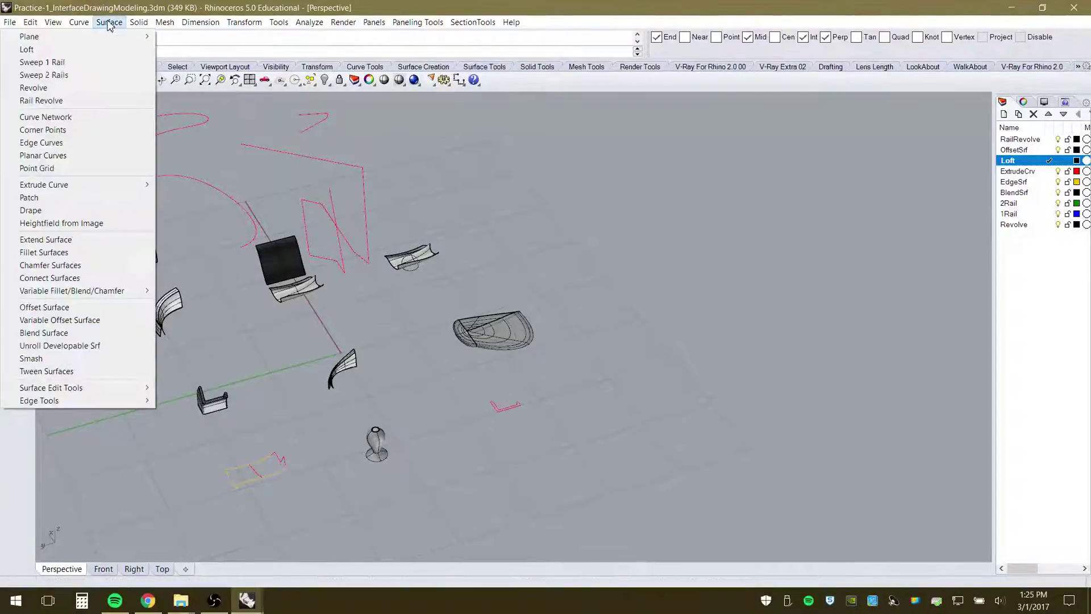
Create a surface from corner points using the four corner endpoints of the yellow and red curve outline
click(67, 130)
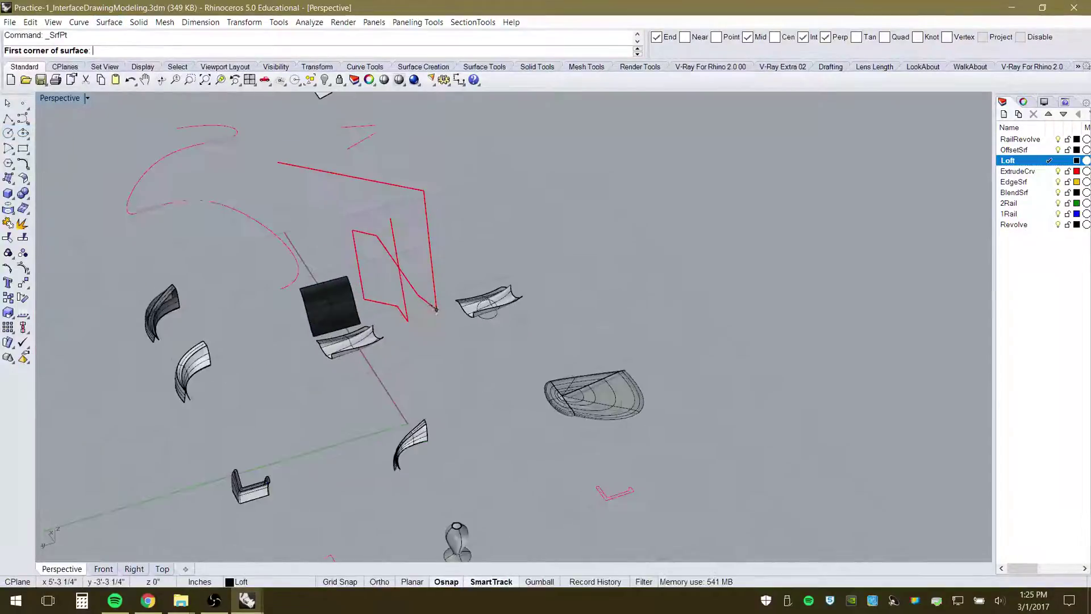
right_drag(525, 401, 433, 402)
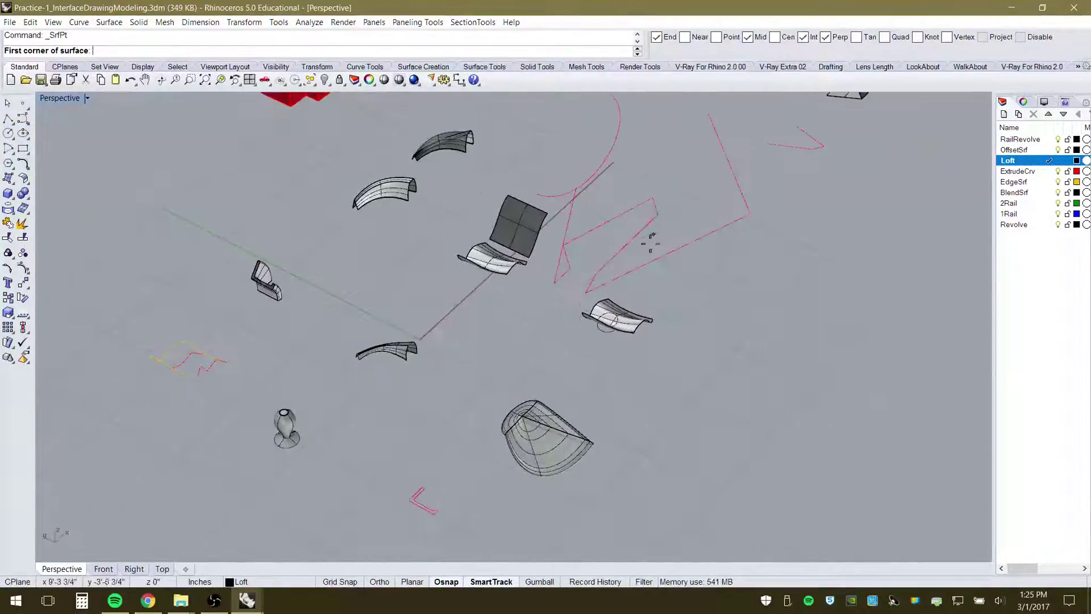
scroll(650, 243, up, 6)
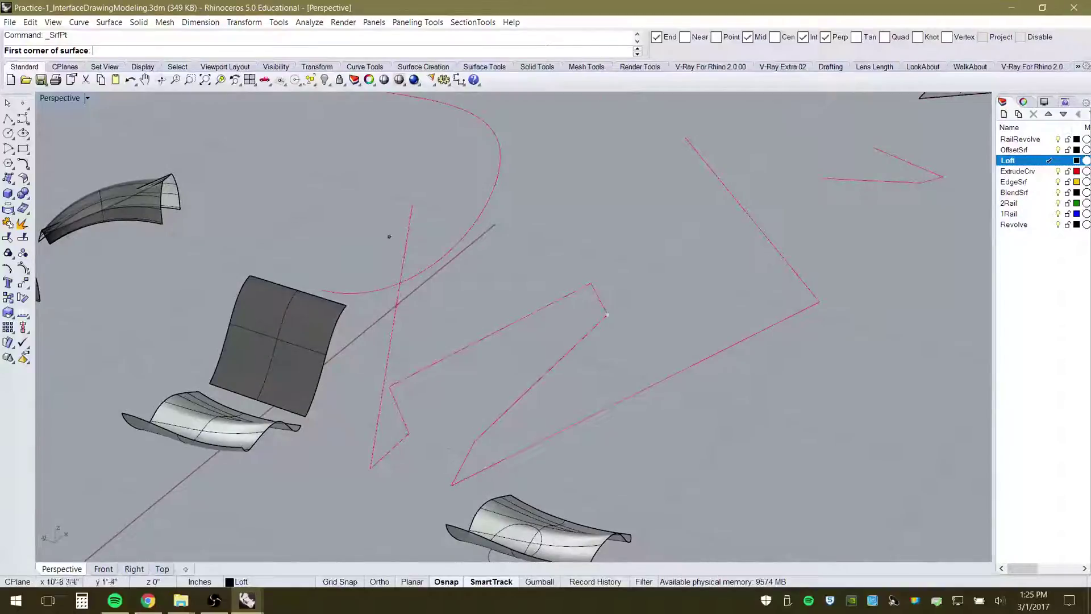
scroll(448, 357, down, 8)
right_drag(449, 357, 440, 437)
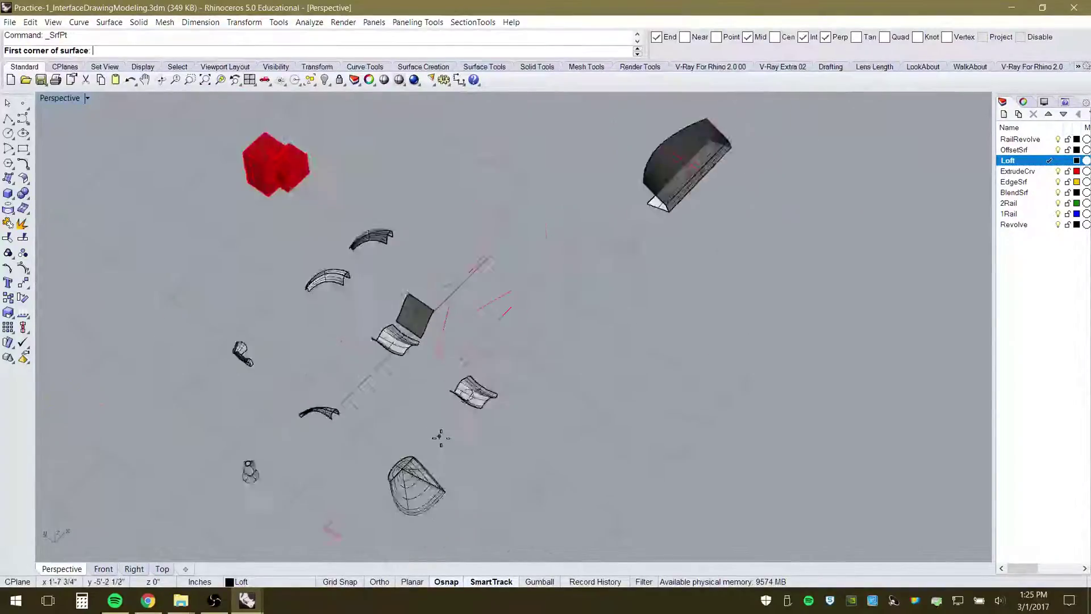
scroll(441, 437, down, 4)
scroll(261, 429, up, 15)
right_drag(270, 424, 242, 458)
scroll(412, 373, down, 10)
scroll(565, 497, up, 7)
scroll(614, 455, up, 3)
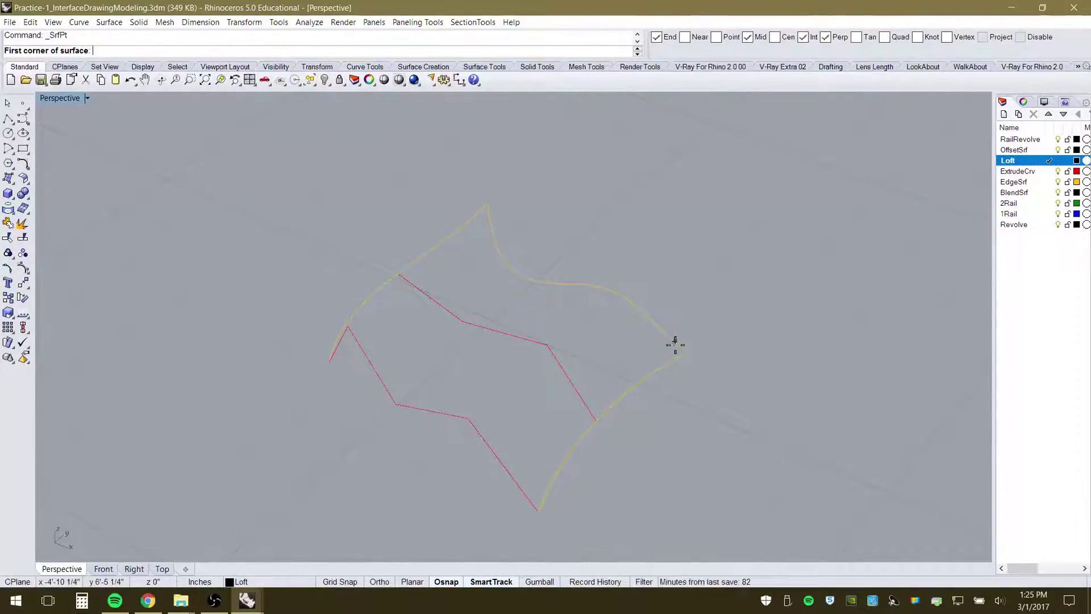
click(684, 353)
click(486, 203)
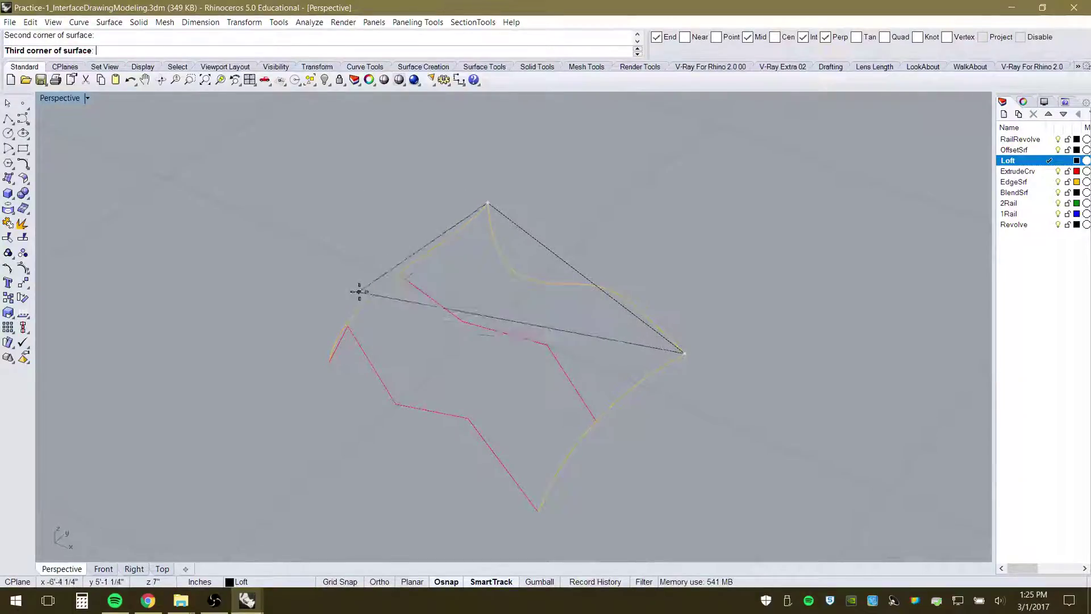
right_drag(436, 370, 467, 361)
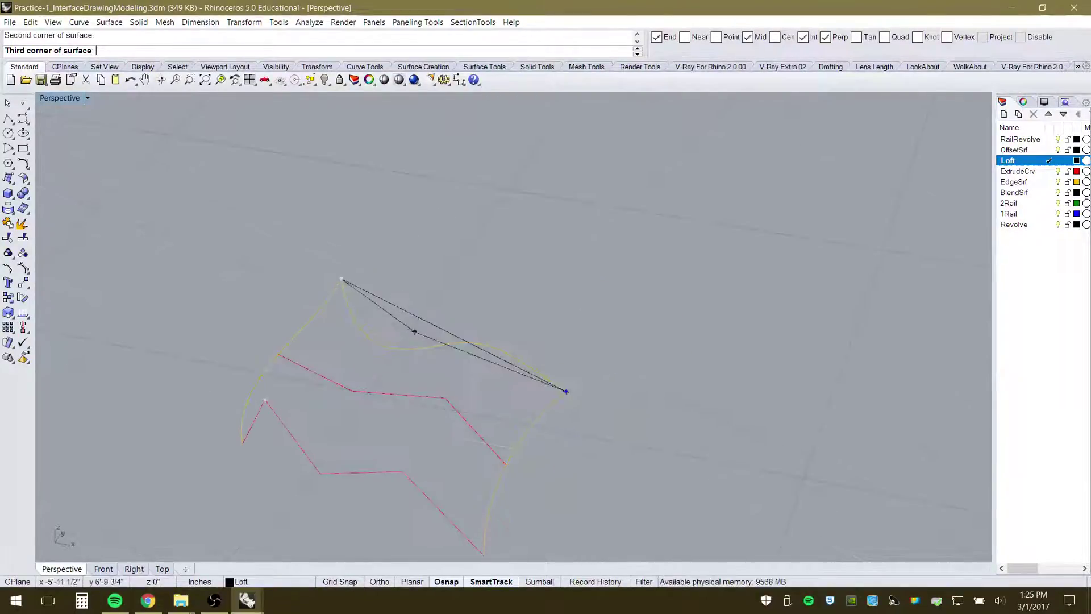
scroll(404, 340, down, 3)
scroll(353, 429, up, 6)
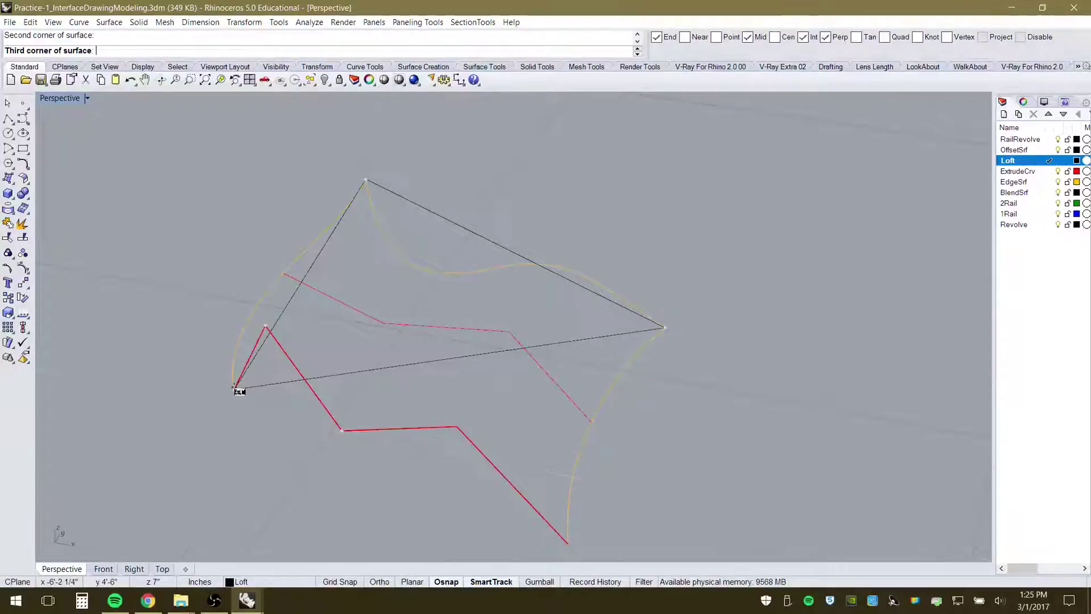
click(234, 389)
click(568, 544)
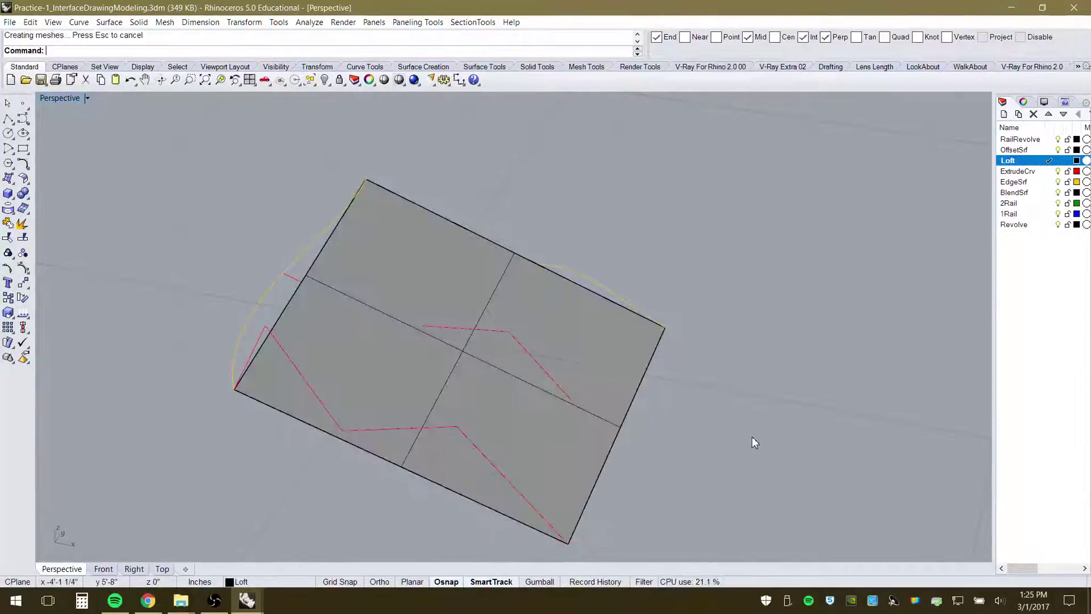
right_drag(751, 436, 681, 438)
Zoom to the four-corner surface and undo its creation, leaving the outline curves in close view
click(565, 292)
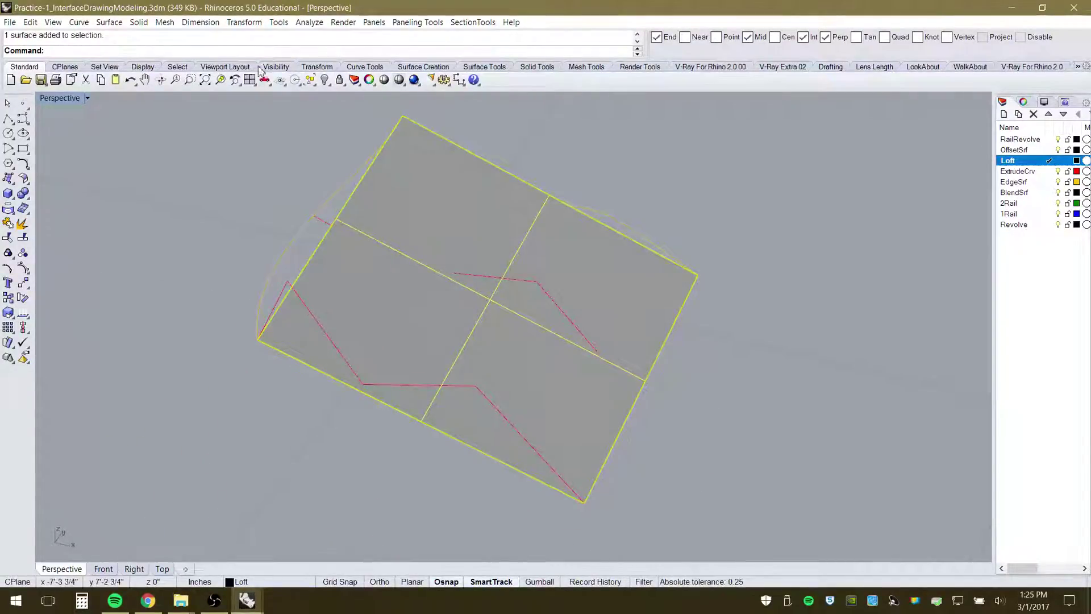
click(208, 82)
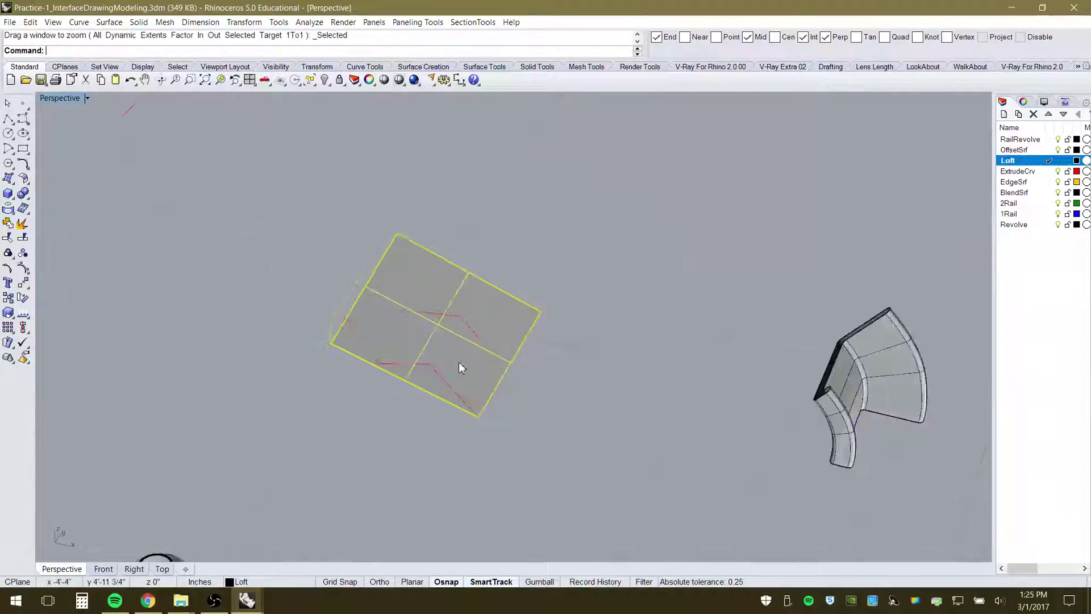
key(ctrl+z)
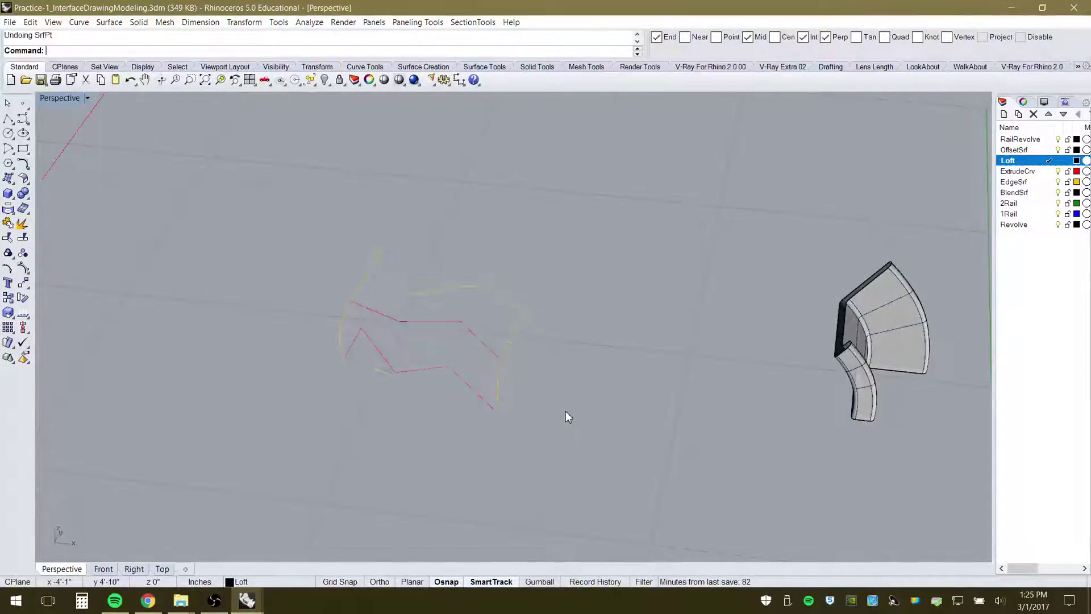
scroll(509, 390, up, 3)
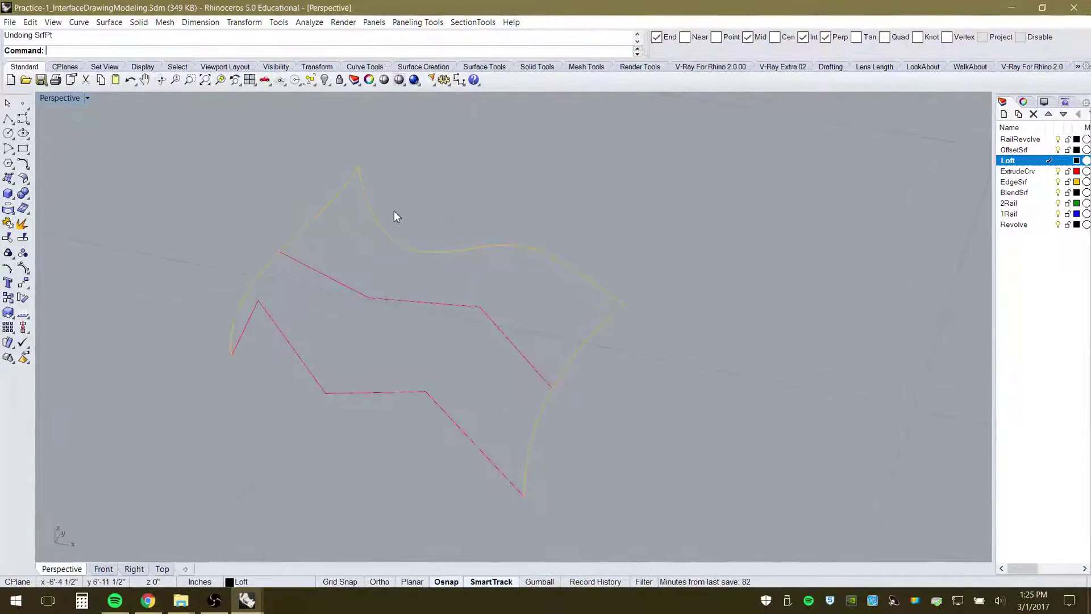
key(Return)
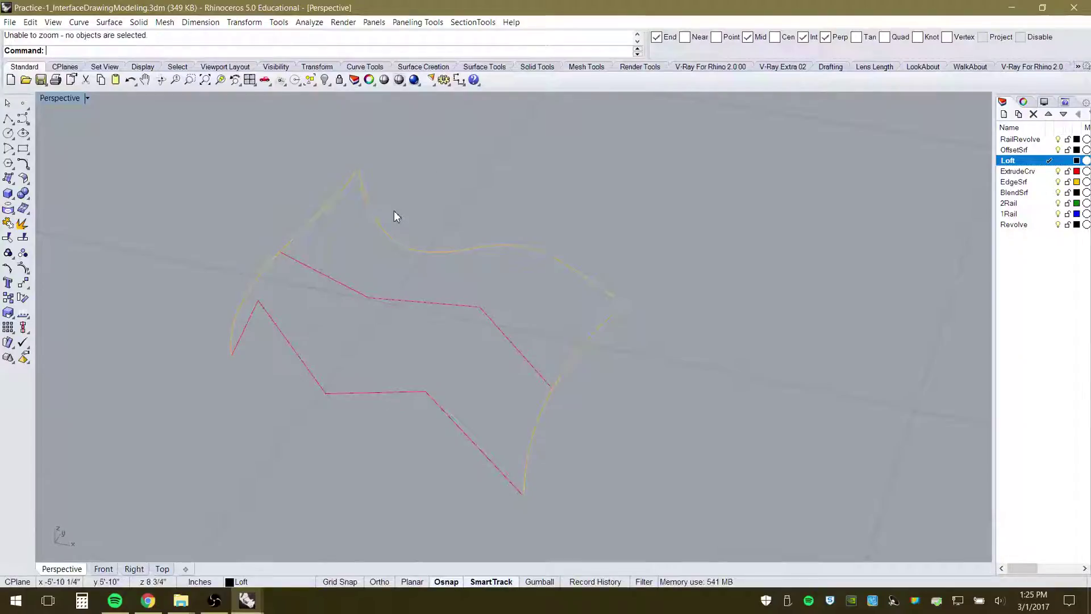
Build a triangular surface from only three corner endpoints of the curve outline, and delete it
click(109, 22)
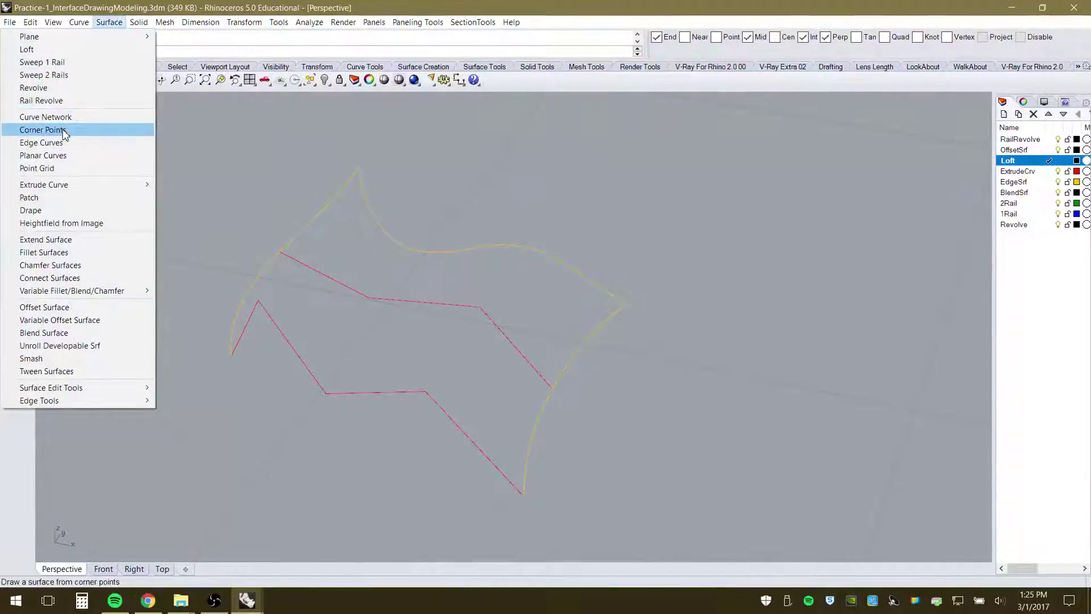
click(42, 130)
click(625, 306)
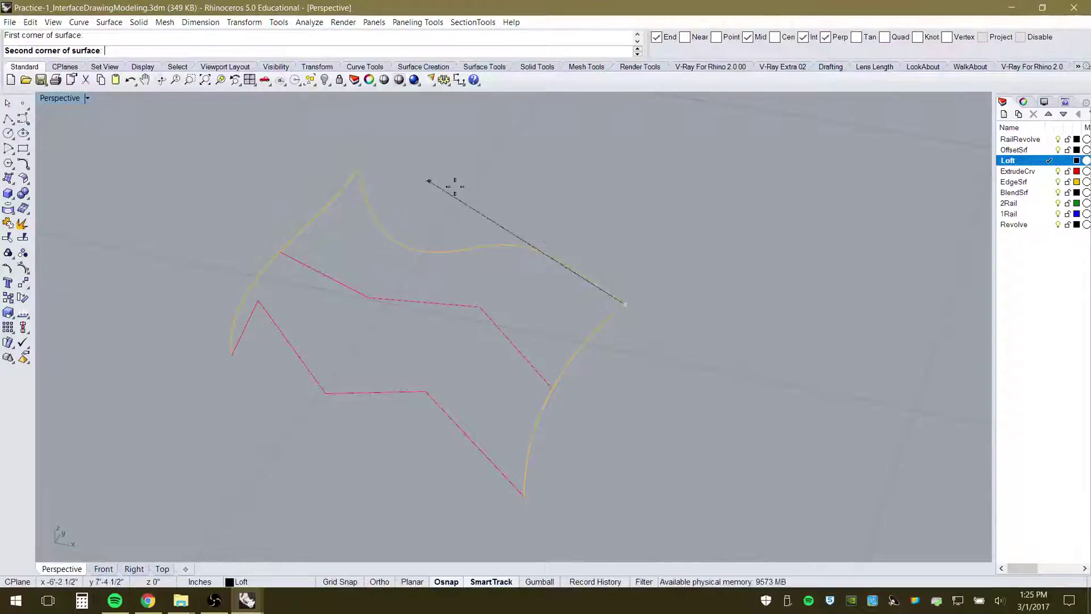
click(358, 167)
click(523, 496)
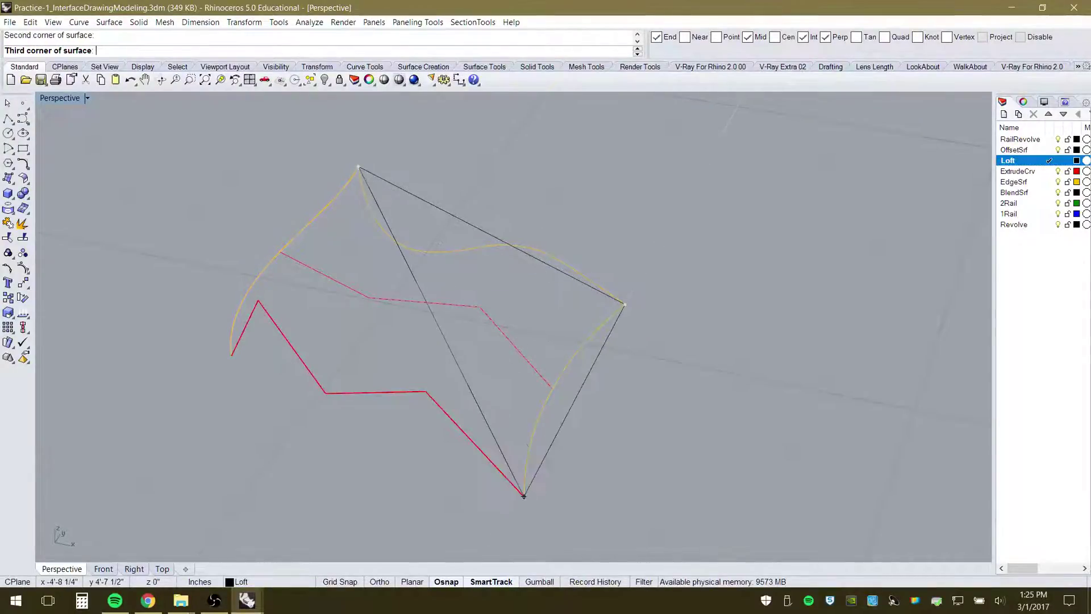
key(Return)
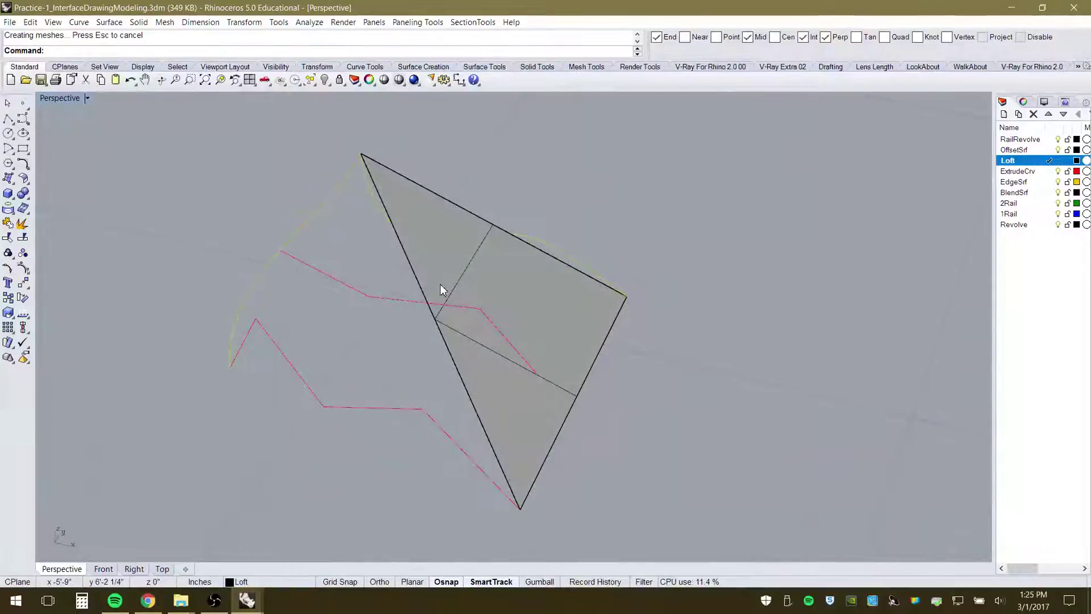
click(442, 290)
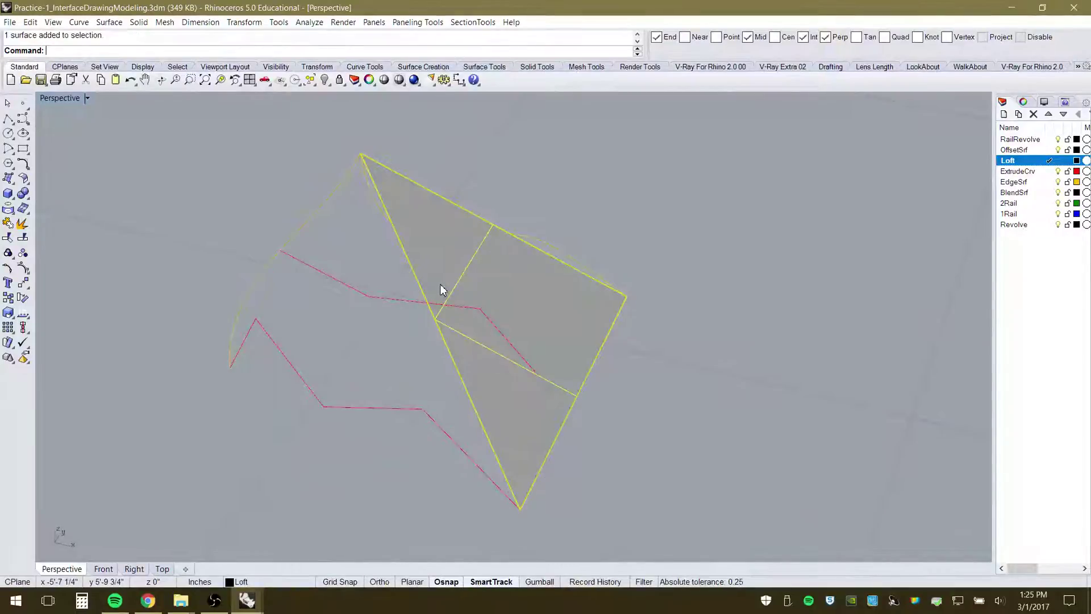
key(Delete)
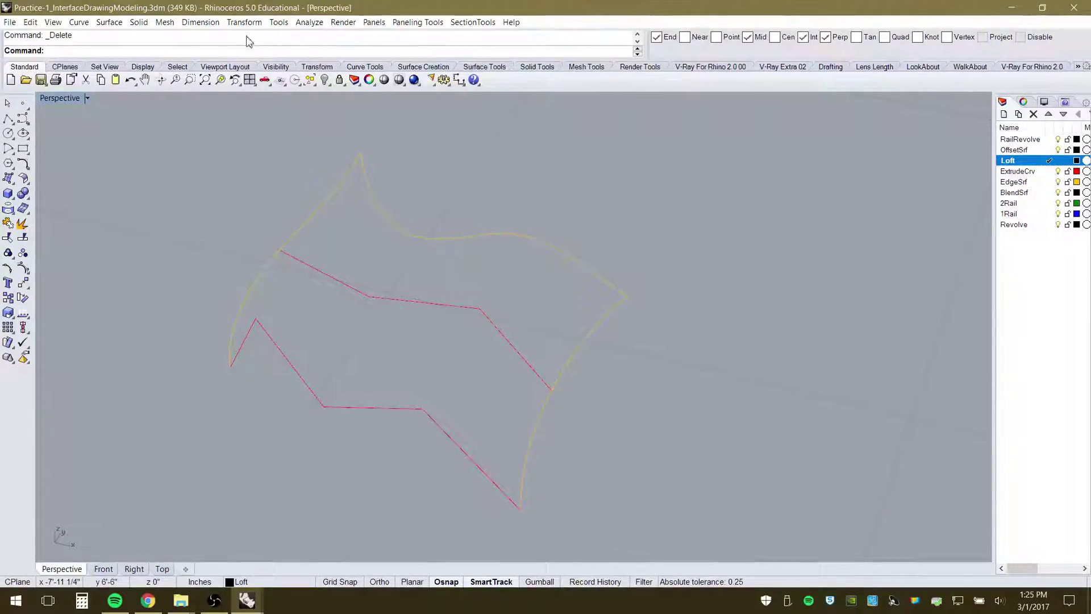
Create a curve-network surface from the four outline curves and the interior red polyline, with position edge matching
click(101, 24)
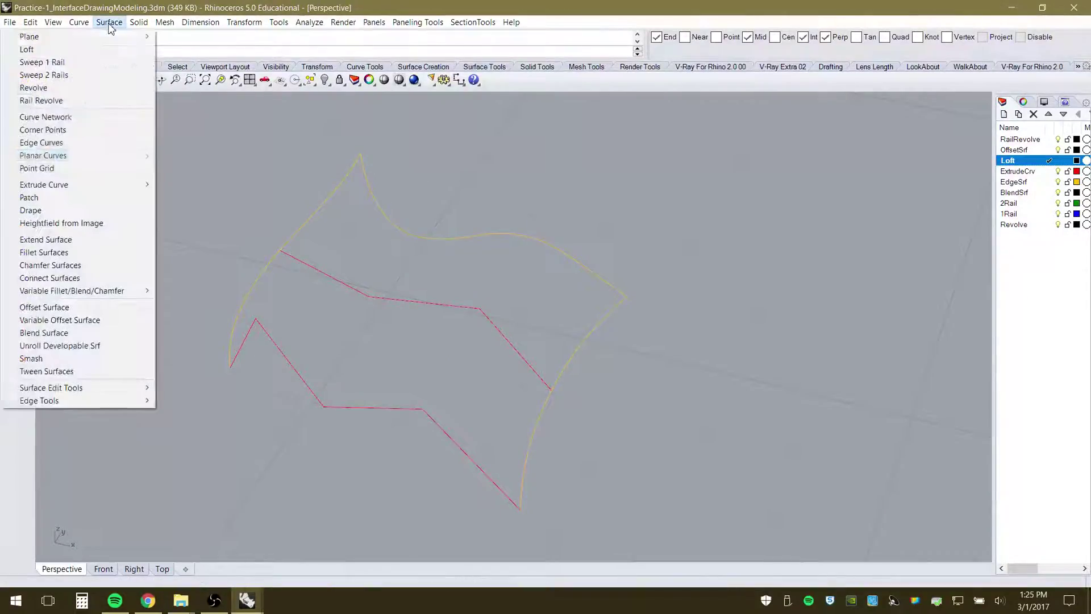
click(72, 117)
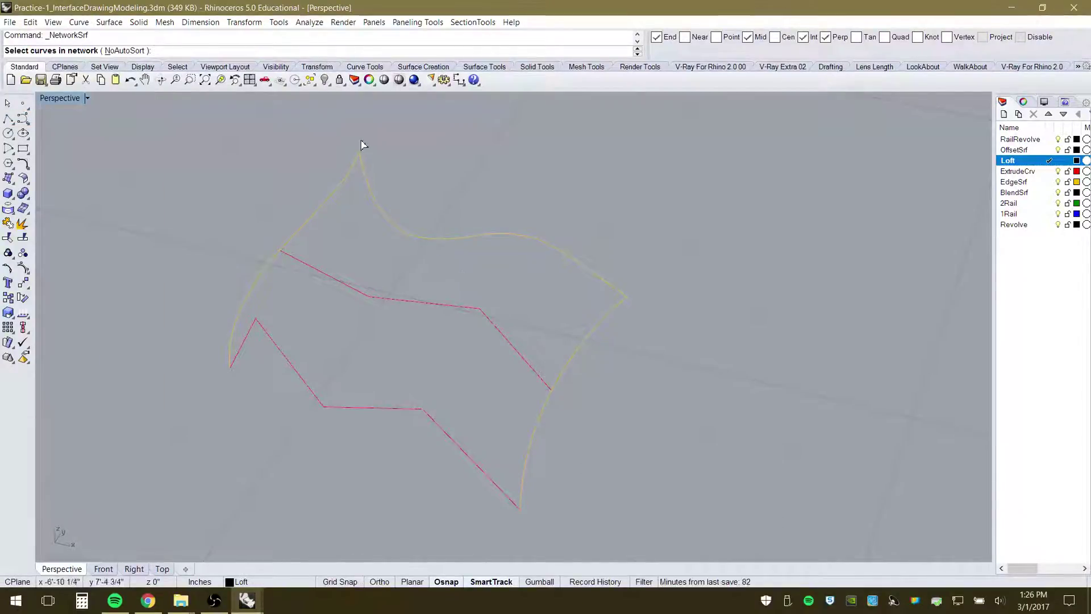
key(ctrl+a)
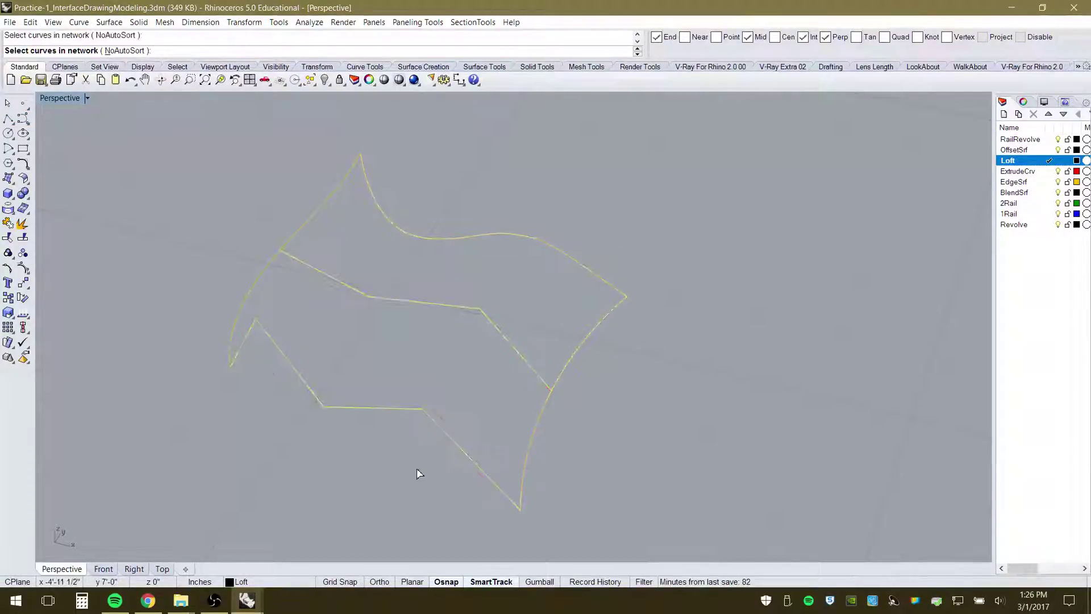
key(Return)
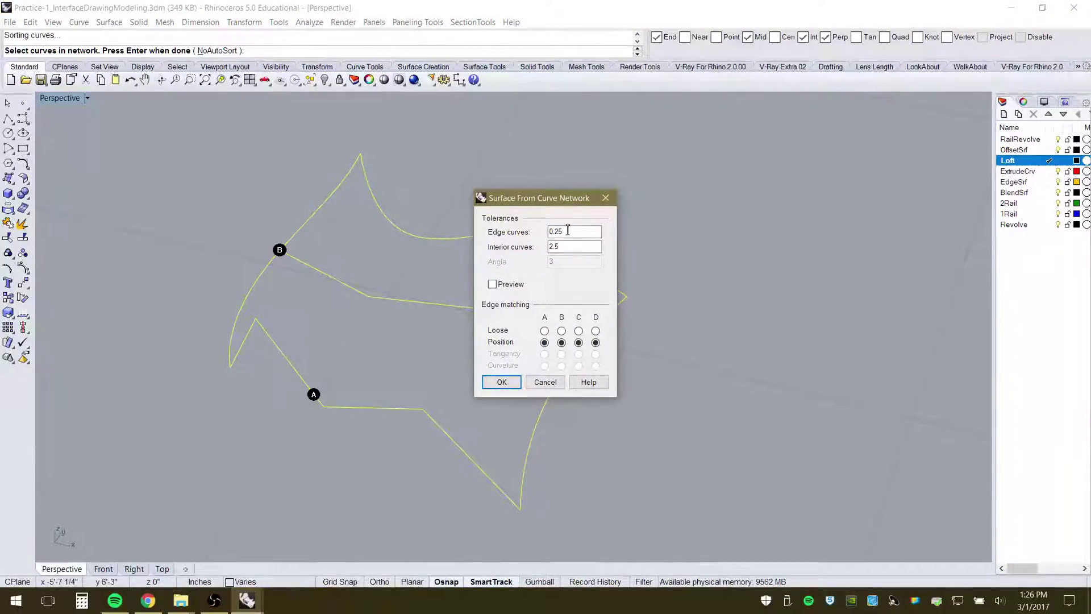
click(501, 382)
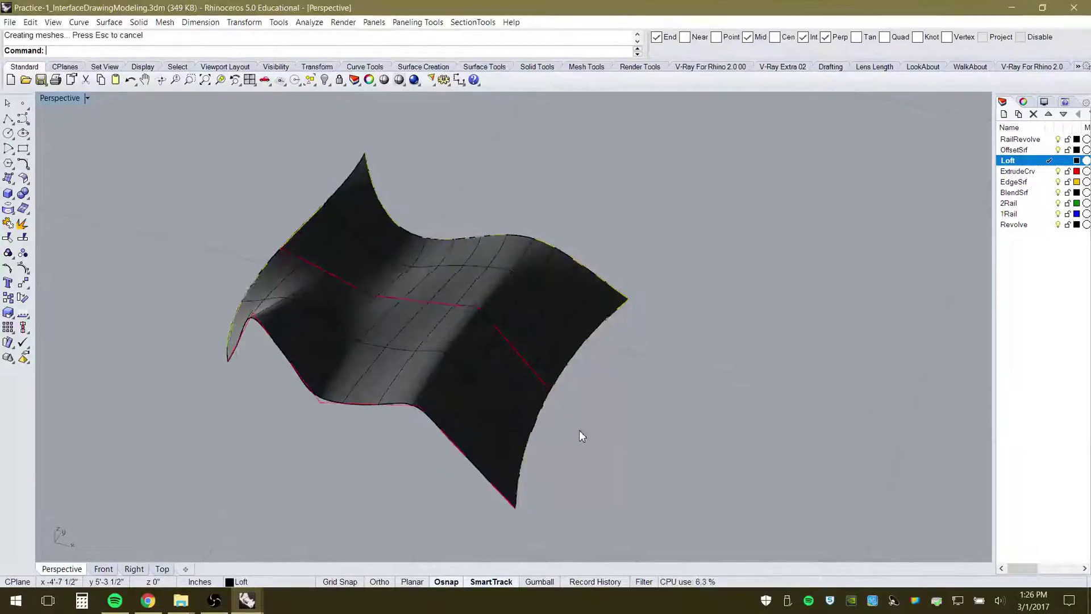
Inspect how the network surface follows its source curves from several sides, and undo the surface
right_drag(579, 429, 820, 201)
scroll(779, 175, up, 5)
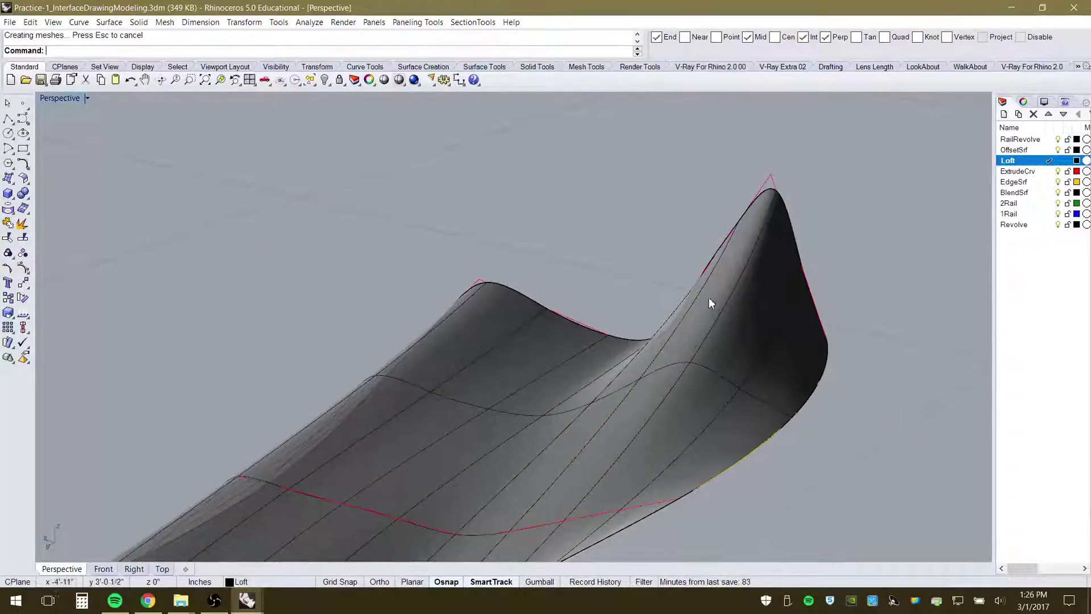
scroll(486, 208, down, 5)
right_drag(483, 251, 796, 370)
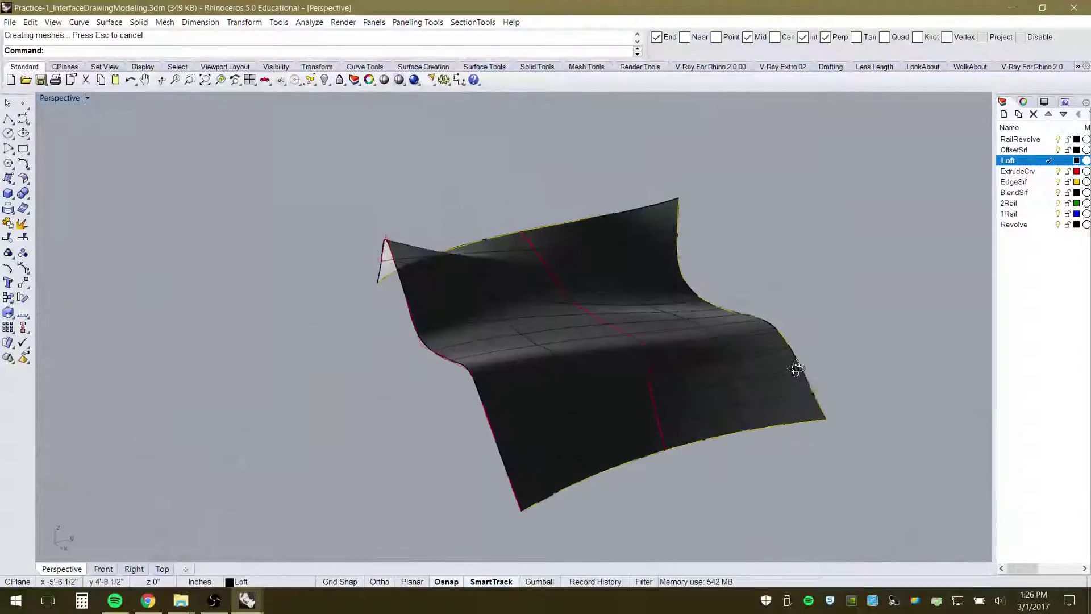
scroll(500, 324, up, 4)
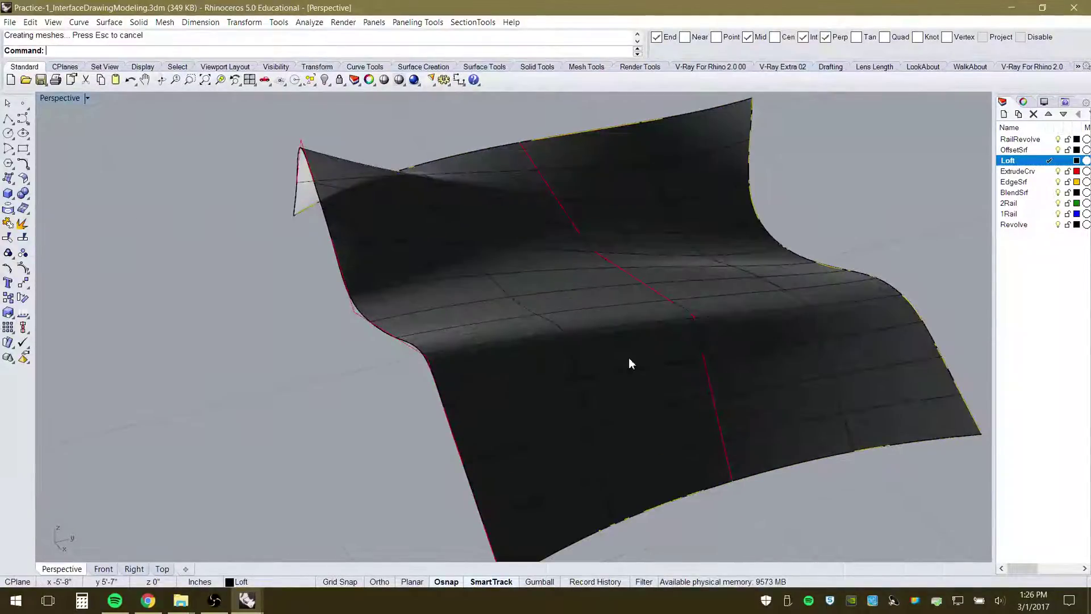
key(ctrl+z)
scroll(387, 248, down, 5)
right_drag(386, 248, 535, 325)
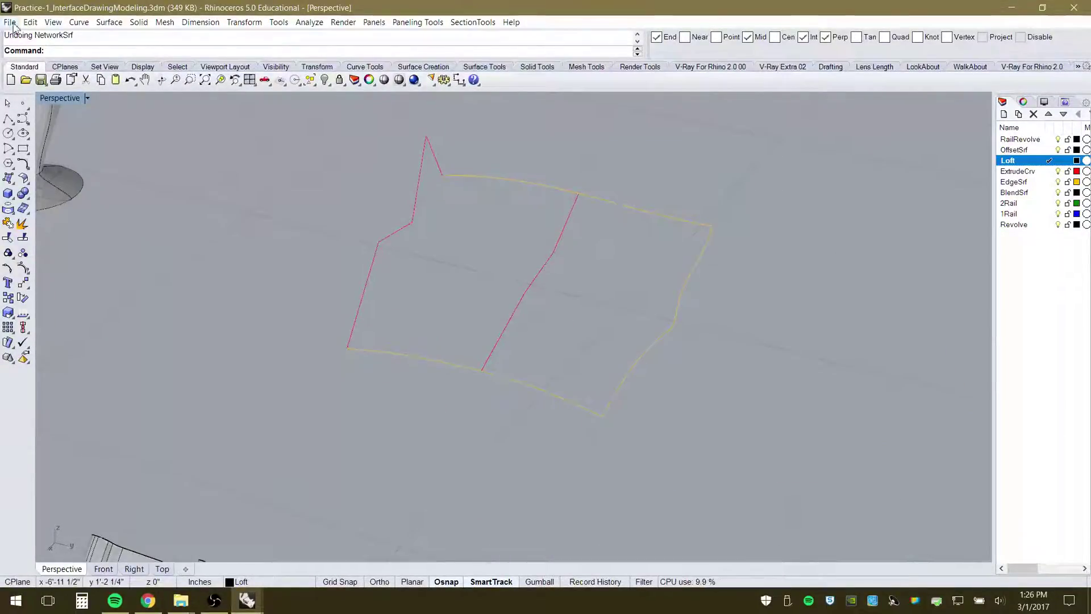
Try to build a planar surface from the large open zigzag polyline beside the wavy surfaces
click(109, 22)
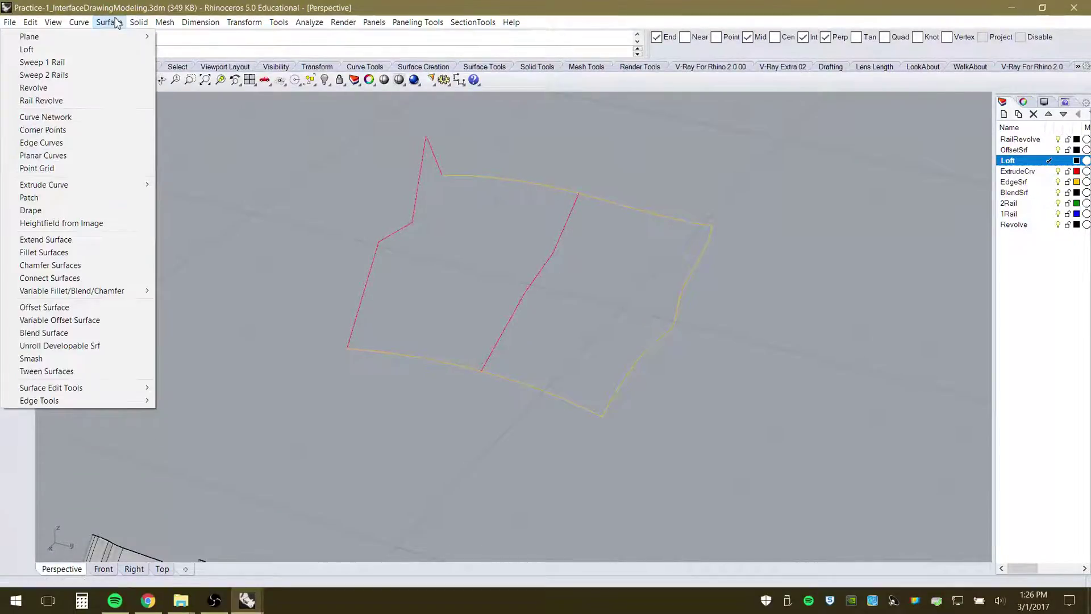
mouse_move(101, 186)
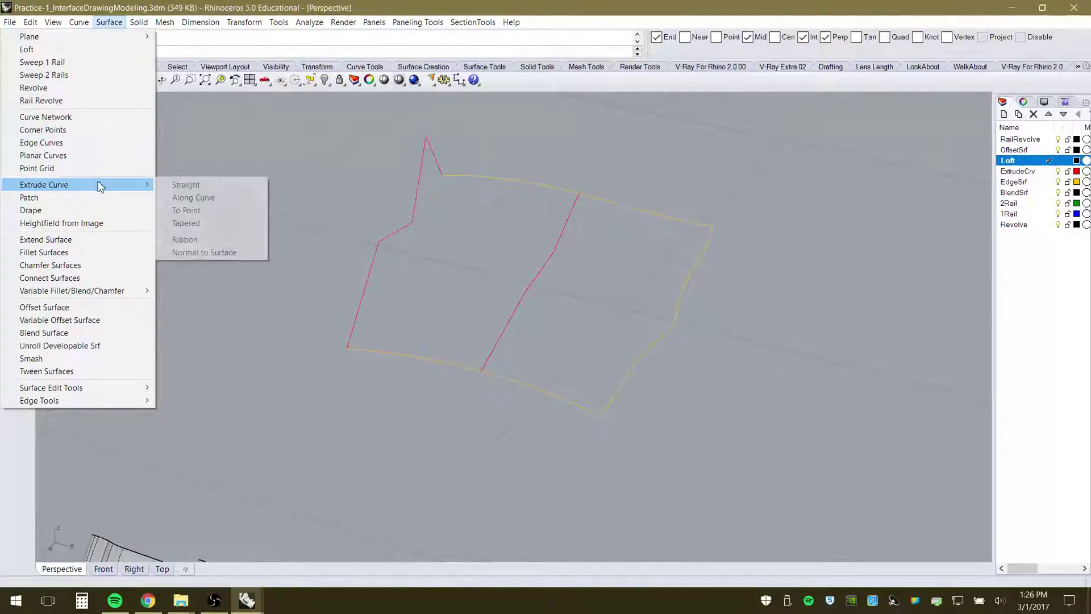
click(80, 155)
scroll(354, 367, down, 10)
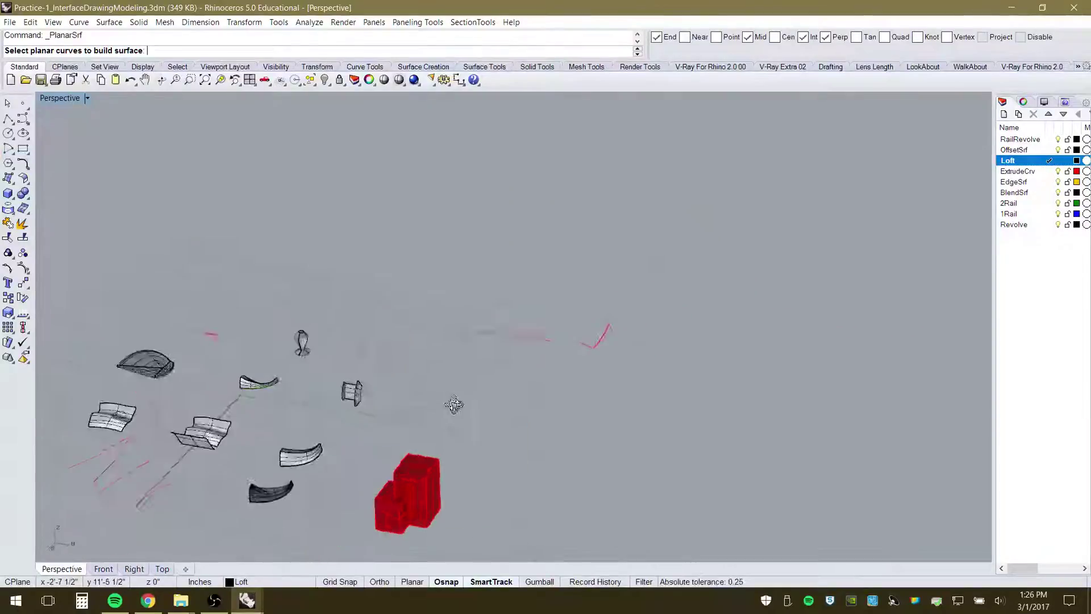
right_drag(327, 448, 486, 469)
scroll(387, 380, down, 9)
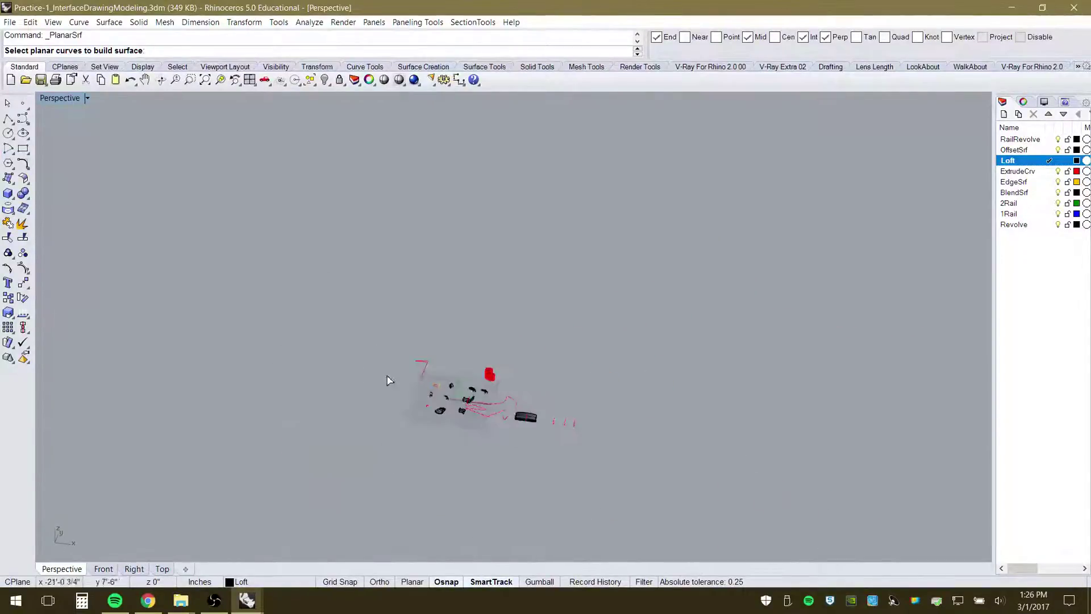
right_drag(387, 380, 540, 482)
scroll(532, 440, up, 9)
scroll(456, 429, up, 5)
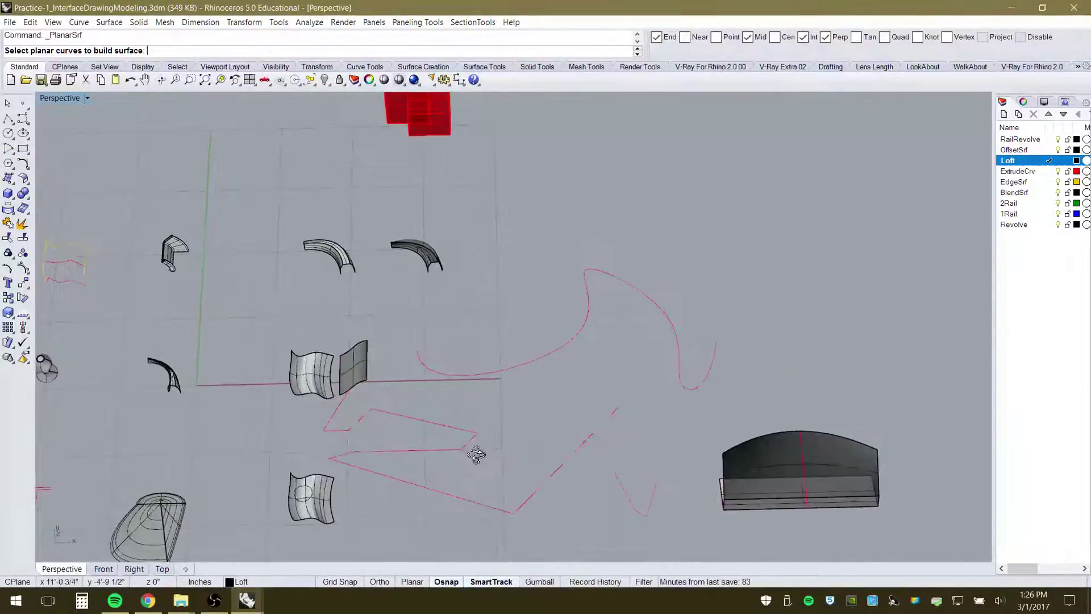
scroll(402, 390, down, 5)
scroll(444, 435, up, 7)
click(339, 364)
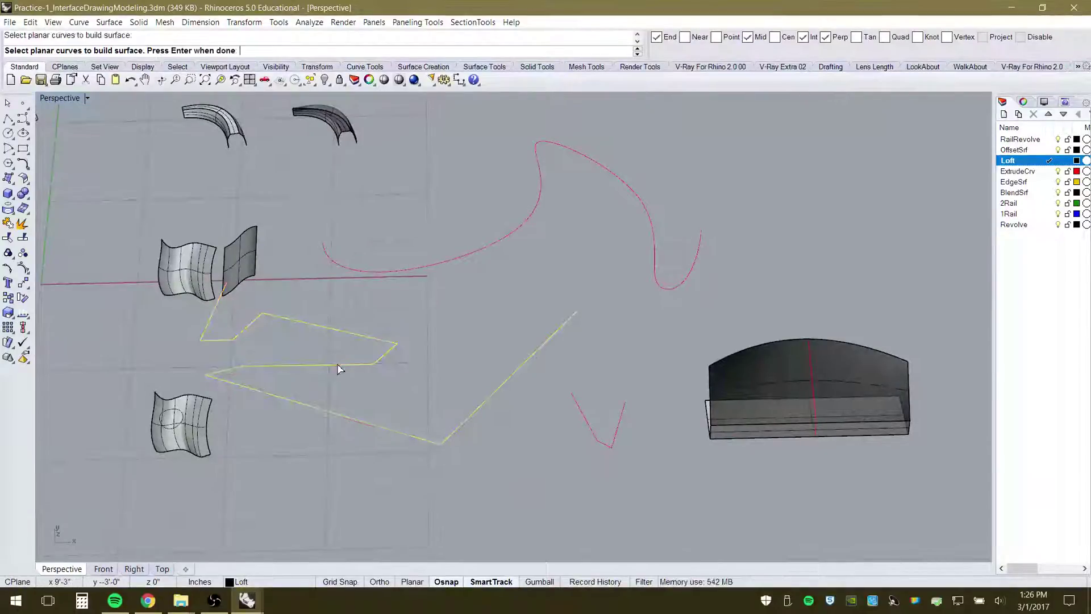
key(Return)
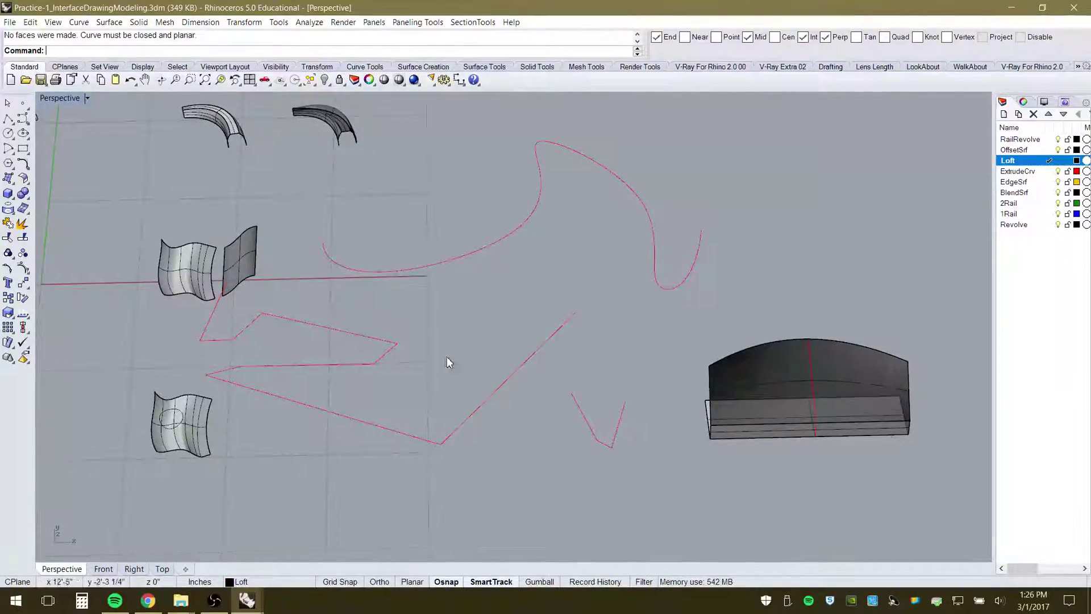
Try to build a planar surface from the small open V-shaped polyline near the large arched surface
scroll(421, 372, down, 6)
right_drag(390, 385, 493, 441)
scroll(531, 370, up, 8)
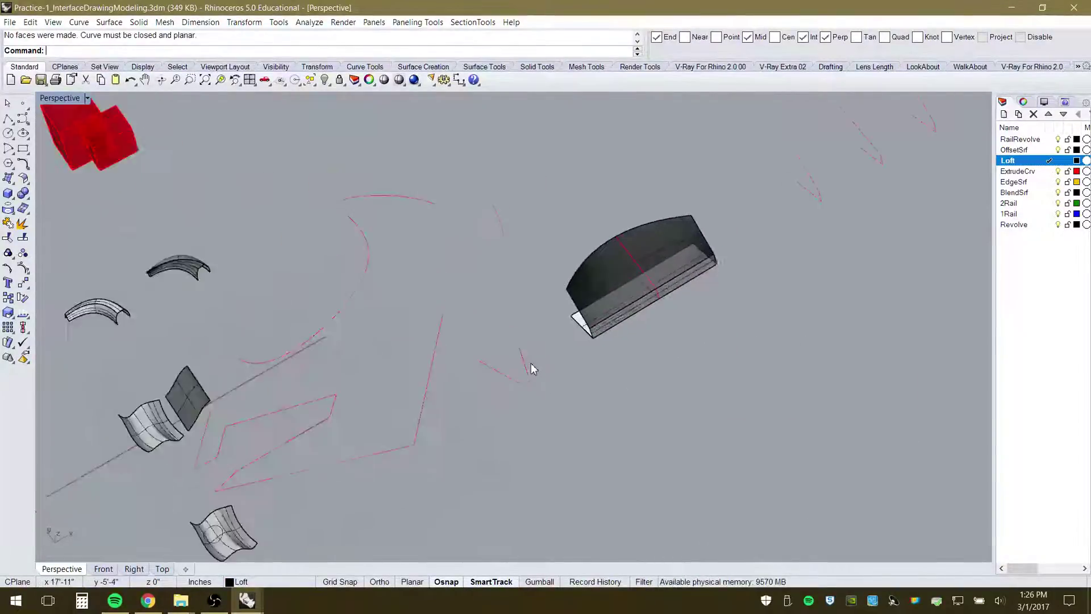
key(Return)
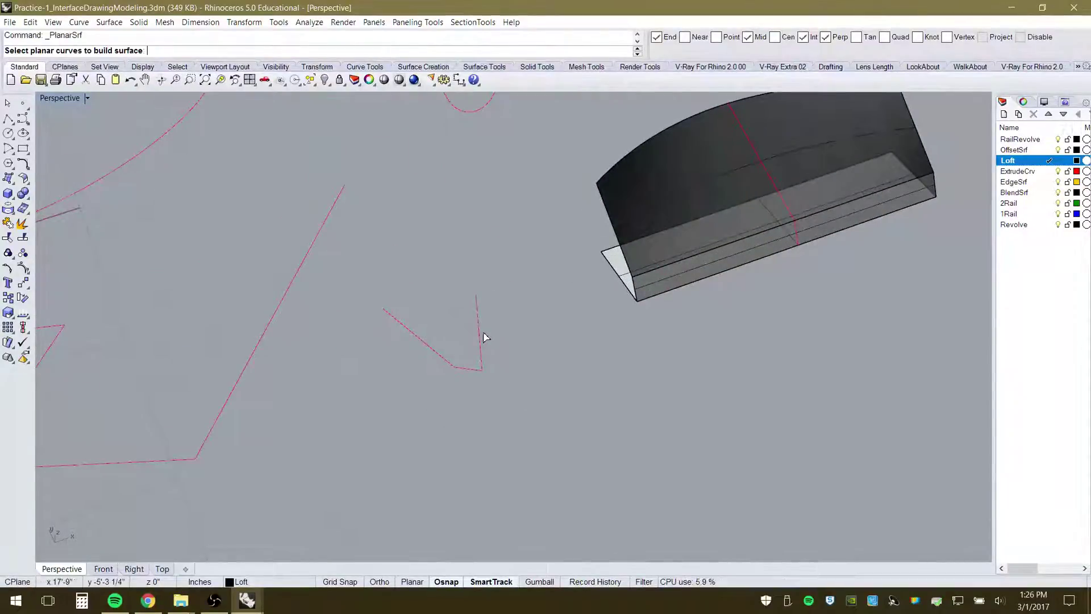
click(470, 338)
key(Return)
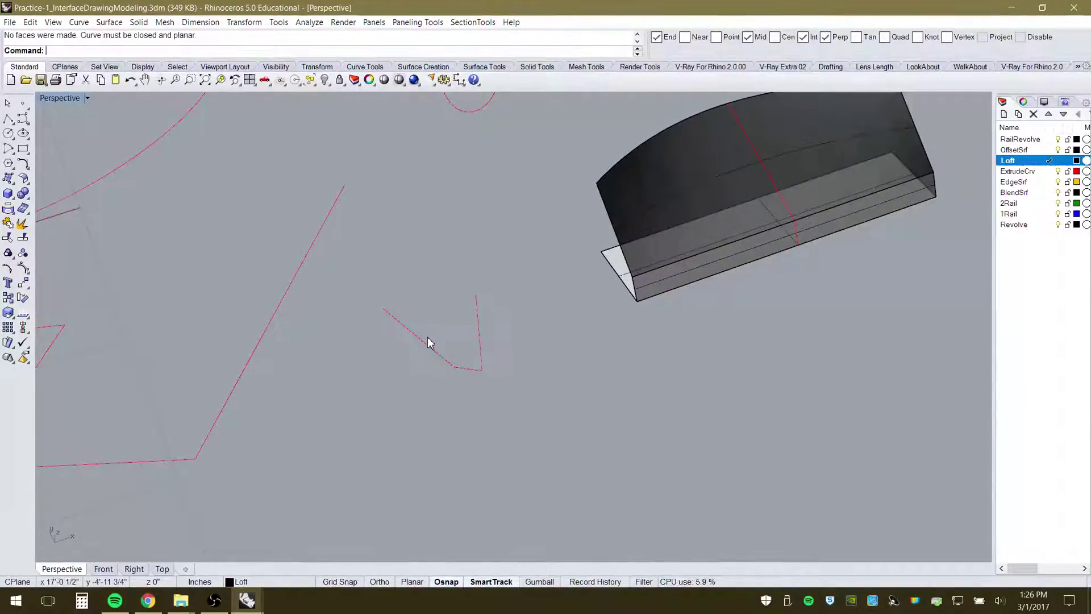
Explode the small V-shaped polyline into separate segments
click(476, 330)
click(23, 223)
click(502, 278)
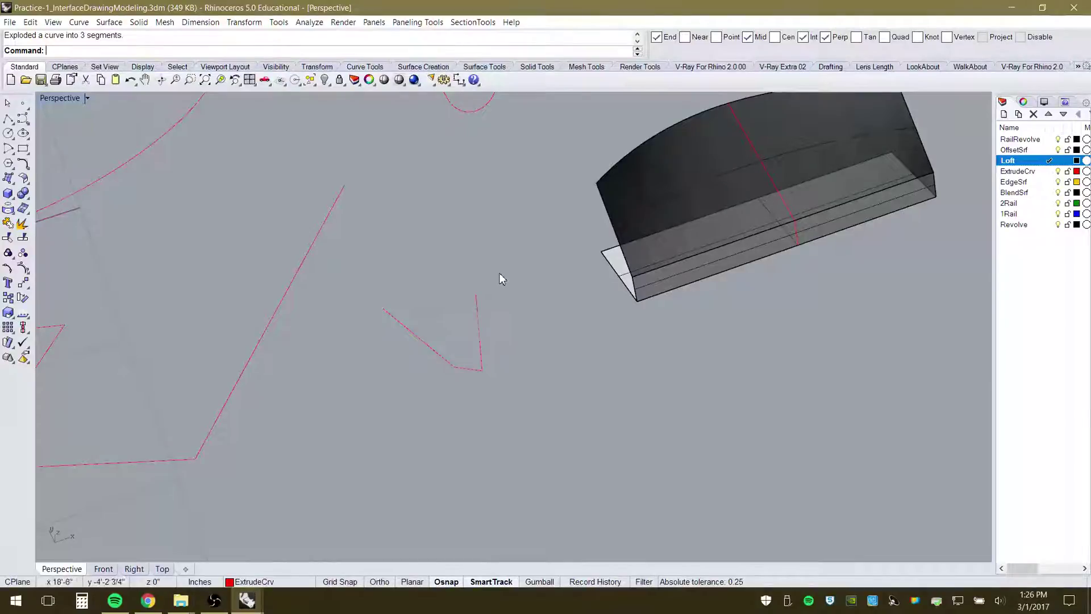
click(478, 326)
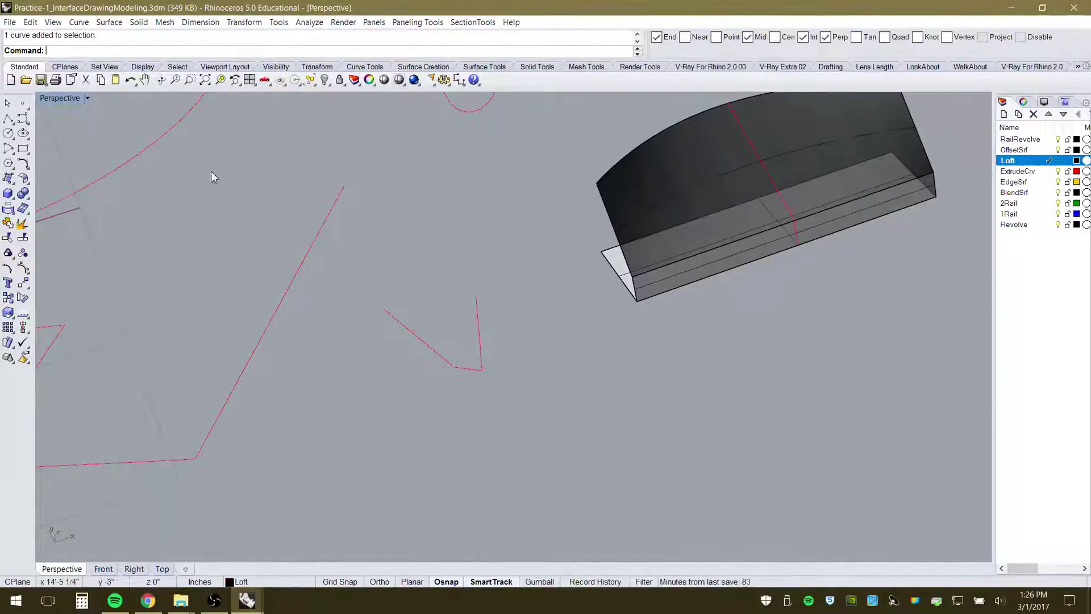
key(Return)
key(Escape)
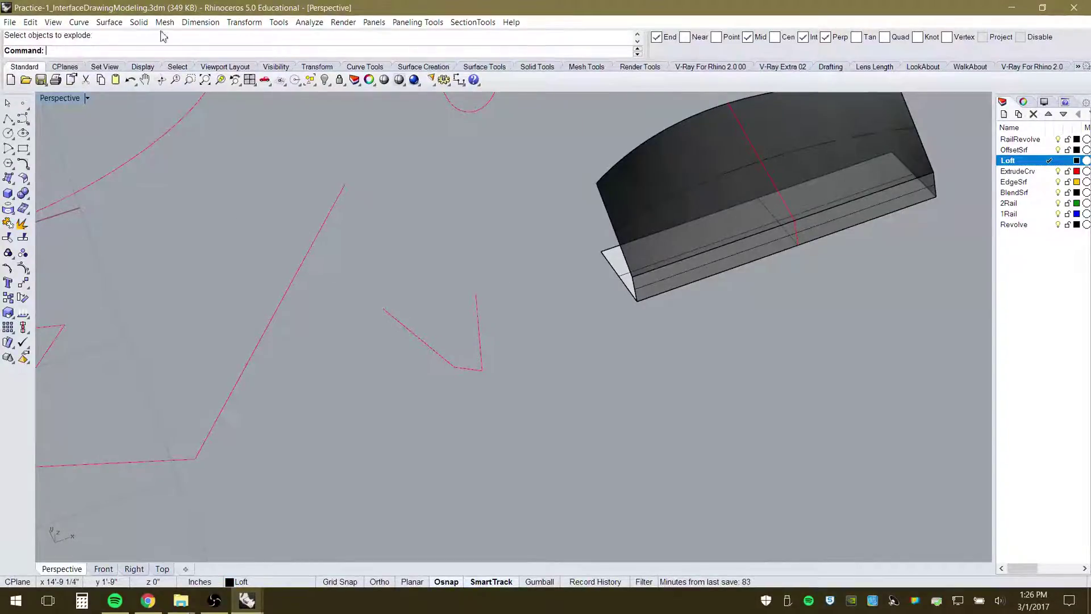
Try to build a planar surface from the two long exploded segments of the V shape
click(108, 22)
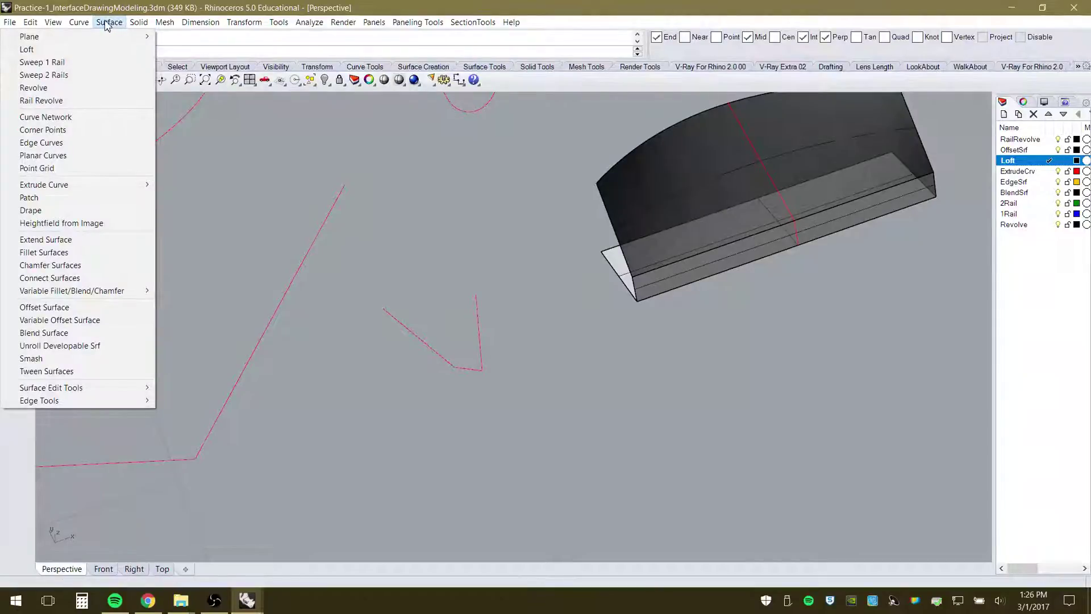
click(51, 155)
click(476, 335)
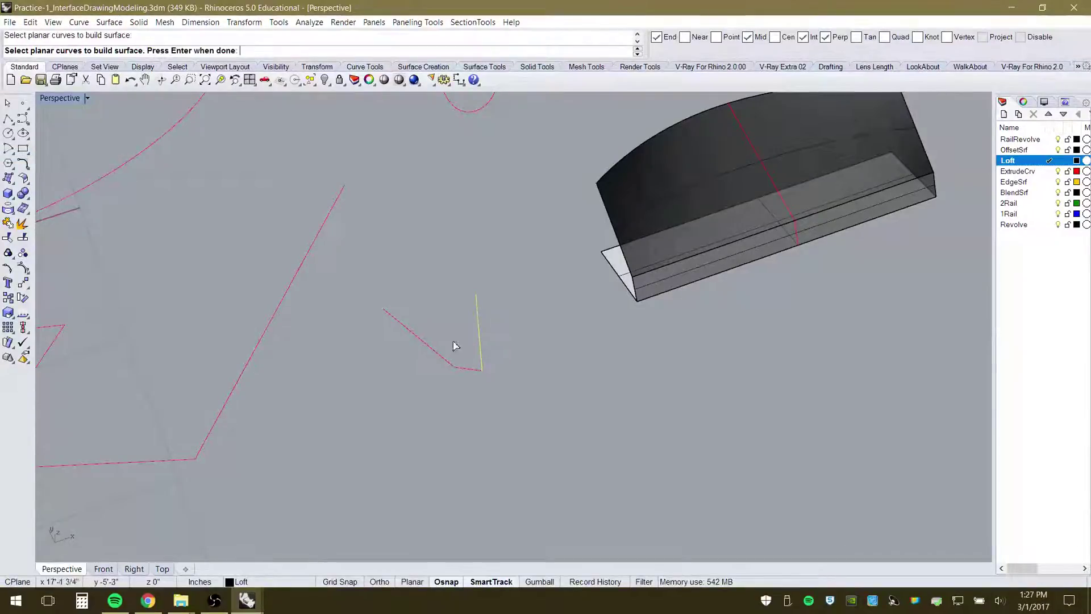
click(441, 357)
key(Return)
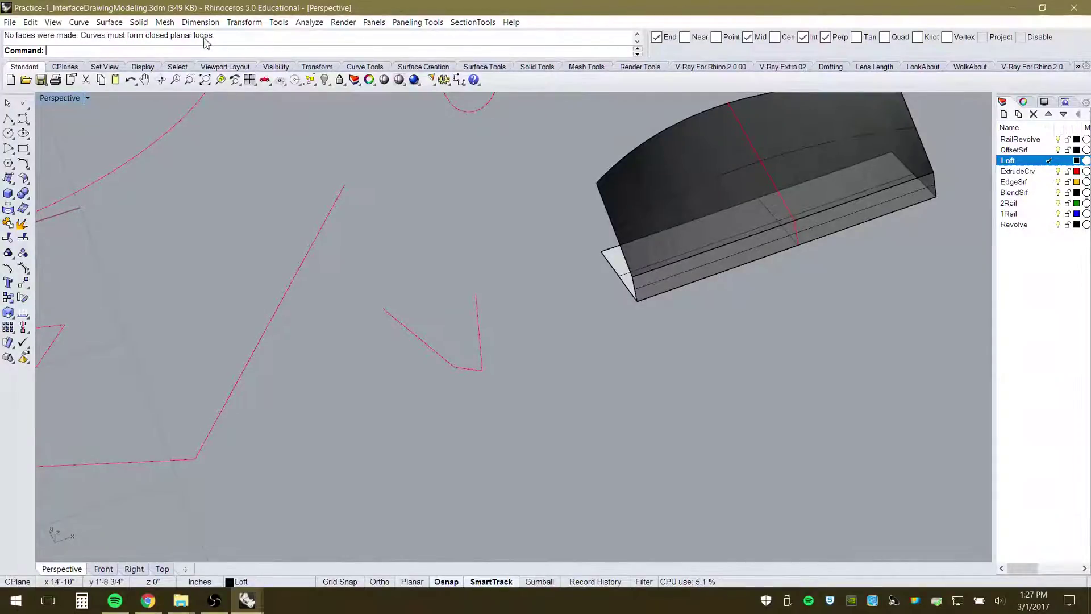
Draw a polyline joining the two open endpoints of the V shape into a closed outline
click(8, 118)
click(477, 294)
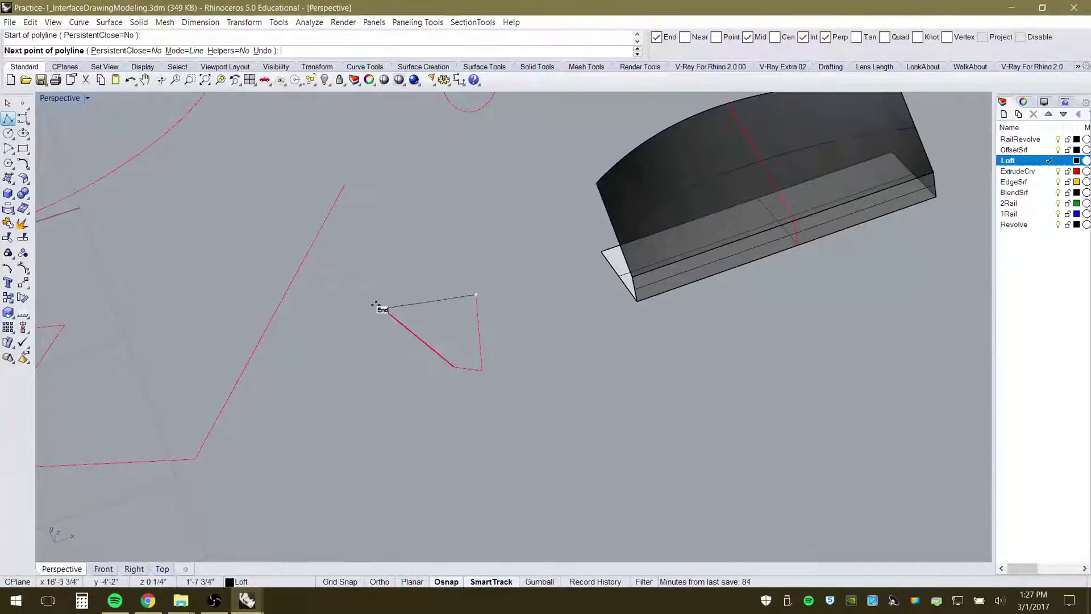
click(382, 309)
key(Return)
Create a planar surface from the four segments of the closed V-shaped outline
drag(501, 276, 425, 407)
click(109, 22)
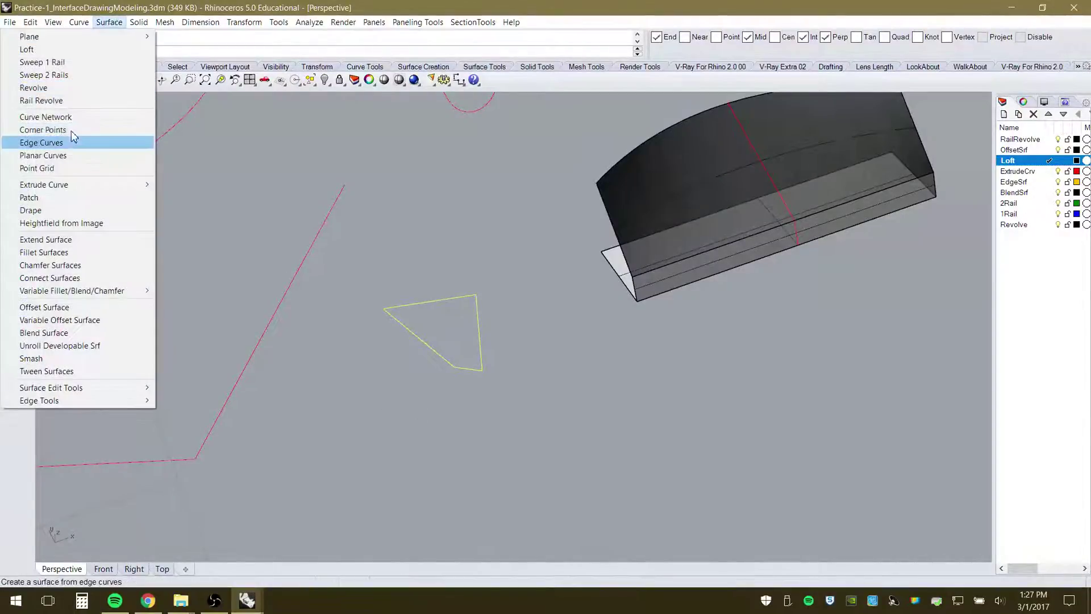
click(54, 154)
mouse_move(483, 359)
right_down()
mouse_move(496, 365)
mouse_move(460, 331)
mouse_move(484, 357)
right_up()
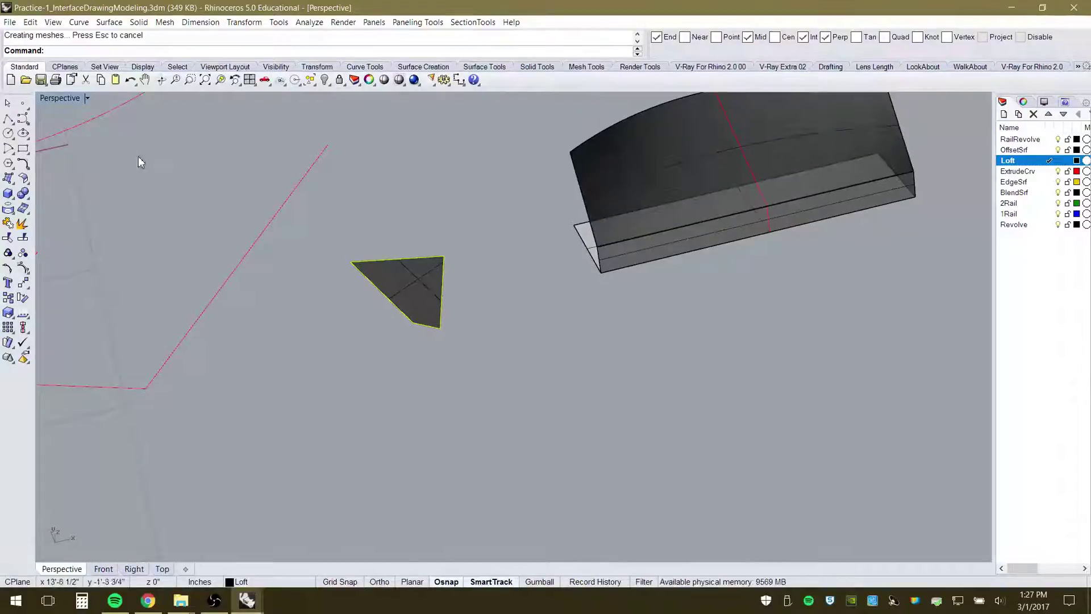
Undo the planar surface and delete the line closing the V shape
key(ctrl+z)
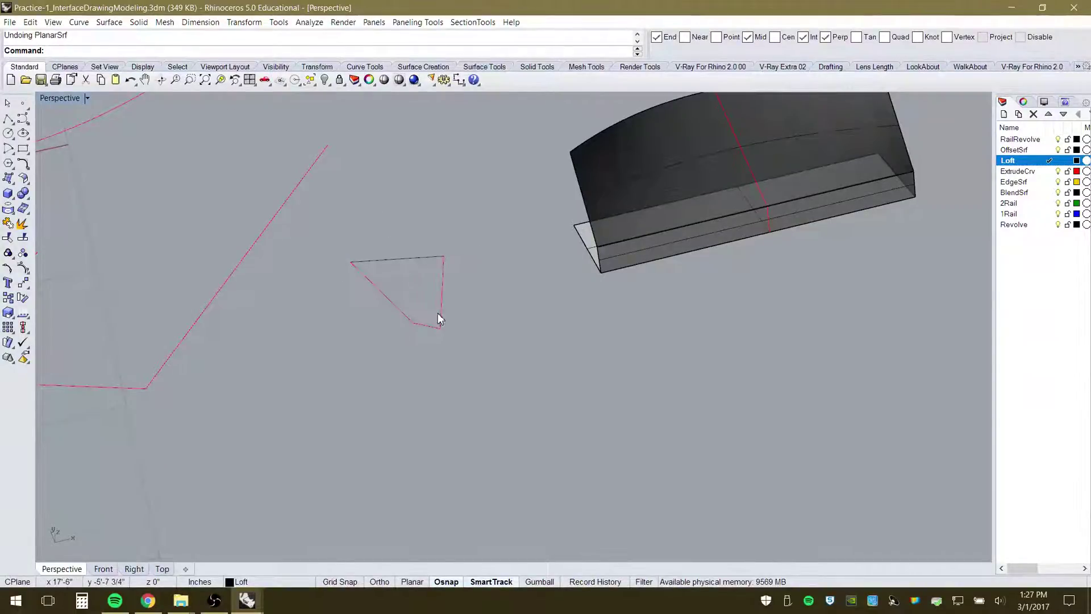
click(368, 254)
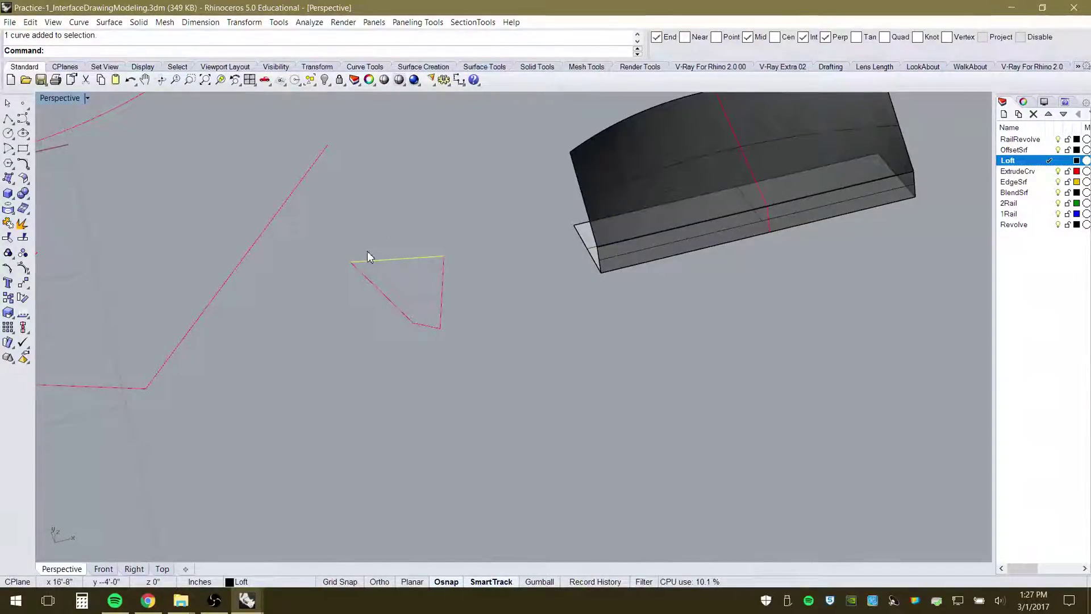
key(Delete)
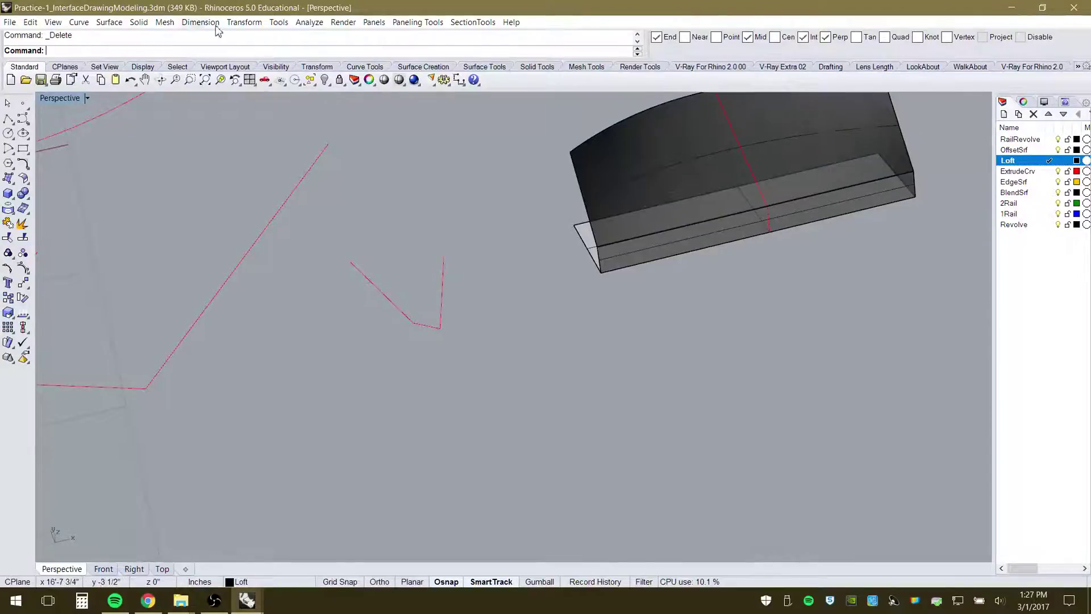
Create an Edge Curves surface from the four outline curves around the interior red polyline
click(109, 22)
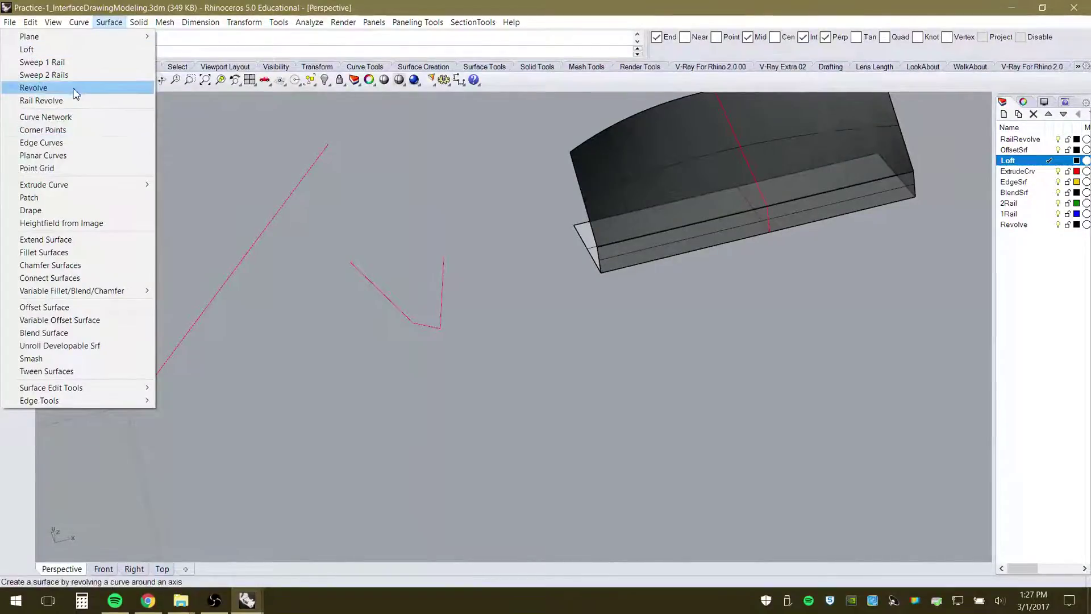
mouse_move(76, 192)
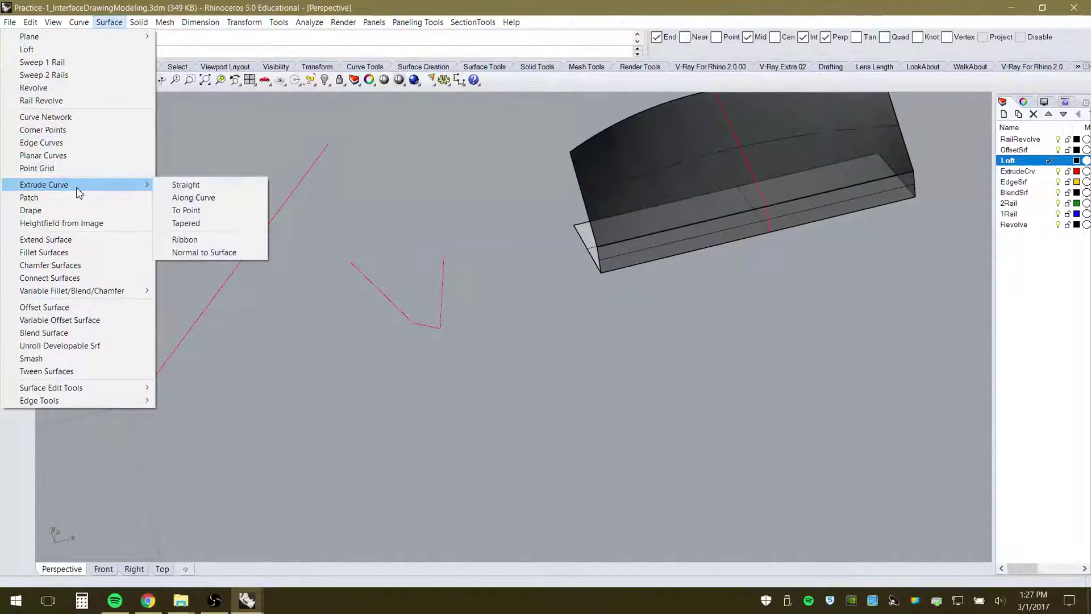
click(42, 142)
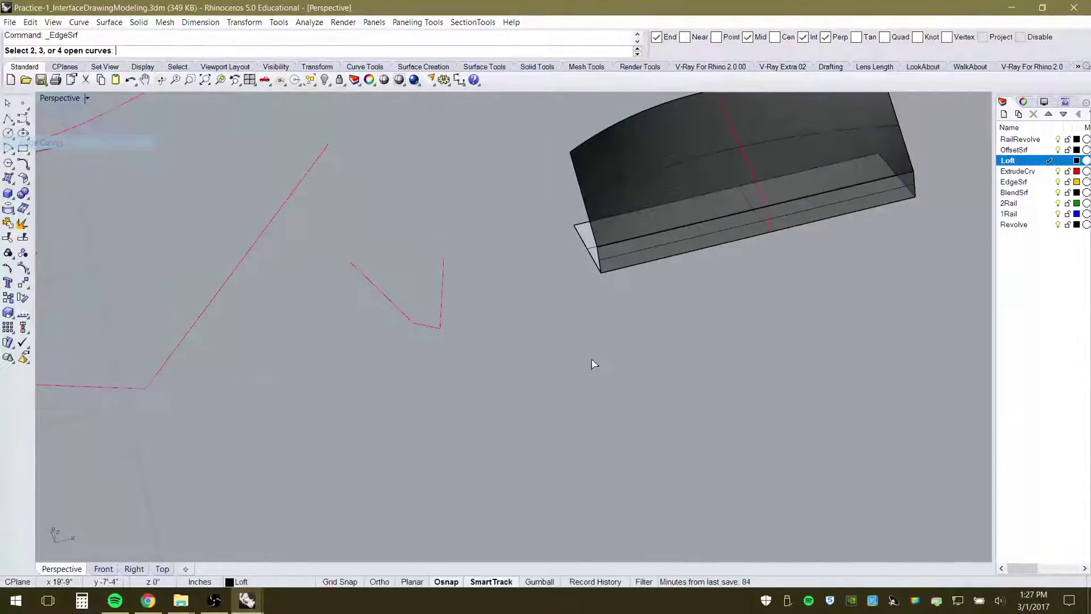
scroll(594, 366, down, 5)
scroll(699, 182, up, 8)
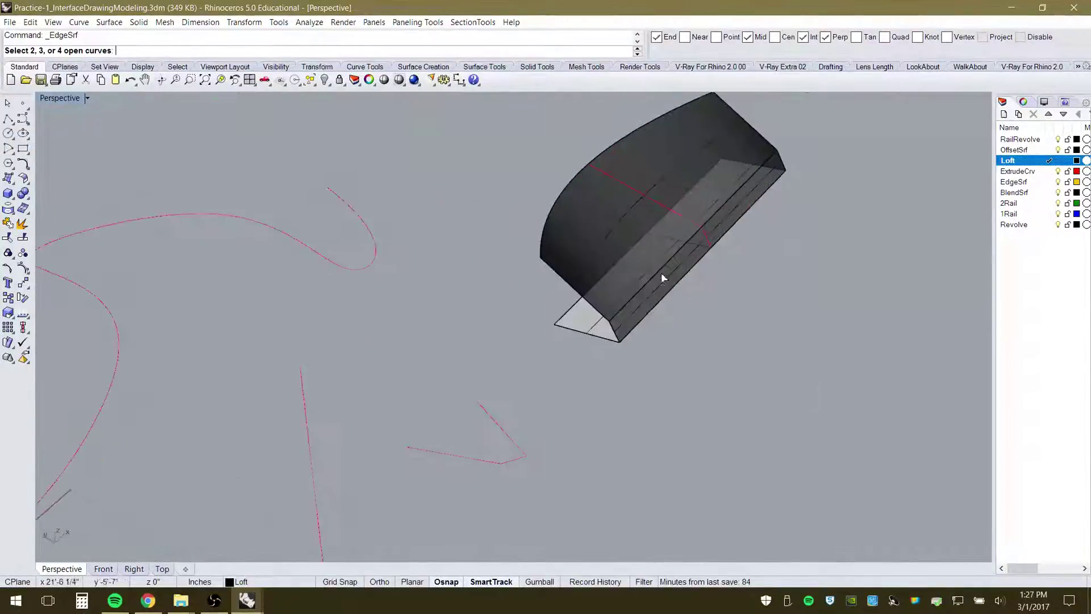
scroll(662, 211, up, 7)
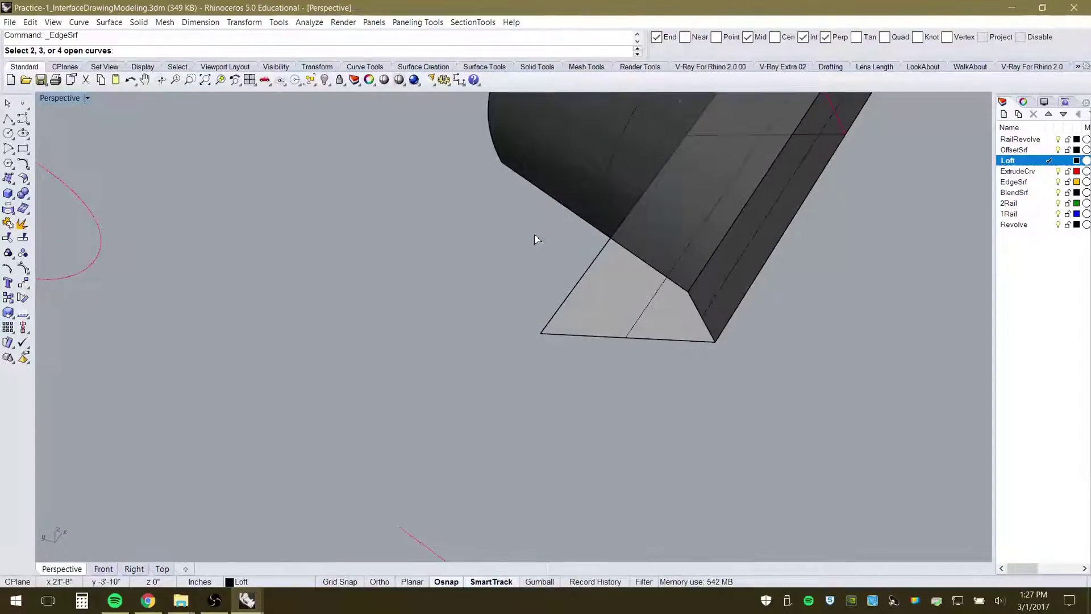
scroll(533, 237, down, 6)
right_drag(570, 317, 551, 317)
scroll(550, 317, down, 8)
right_drag(633, 367, 425, 389)
scroll(588, 374, down, 6)
scroll(146, 300, up, 9)
right_drag(146, 300, 253, 387)
scroll(443, 380, down, 6)
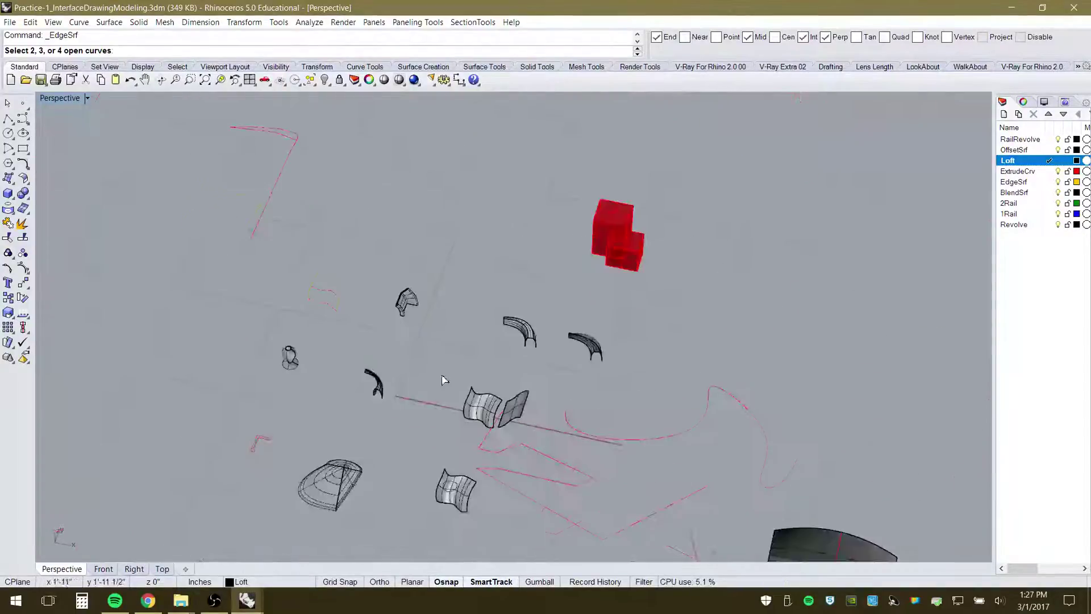
scroll(334, 317, up, 13)
right_drag(418, 333, 448, 341)
scroll(273, 127, up, 10)
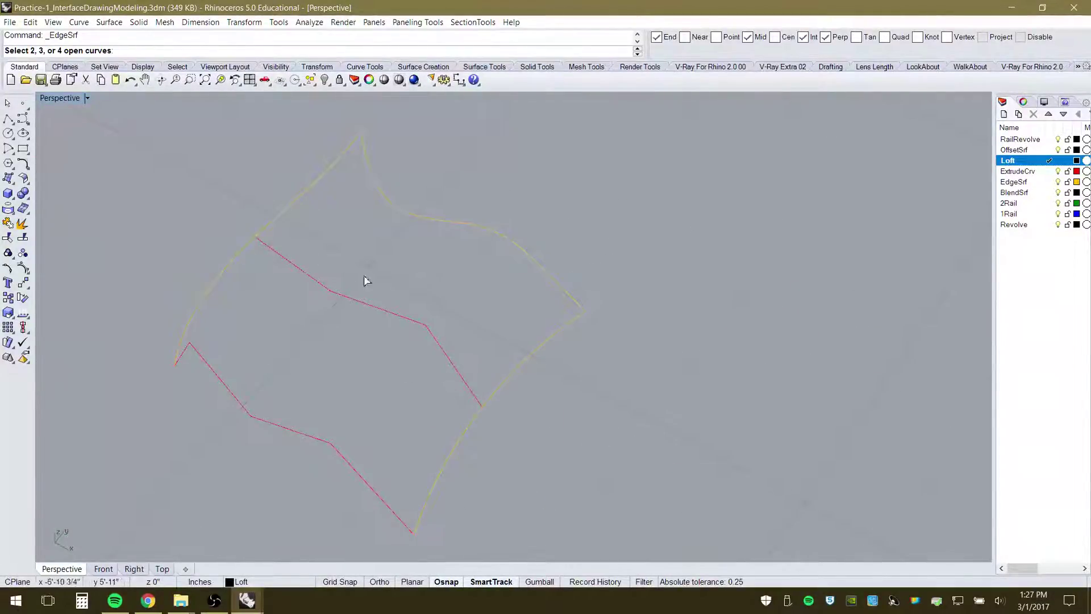
click(508, 241)
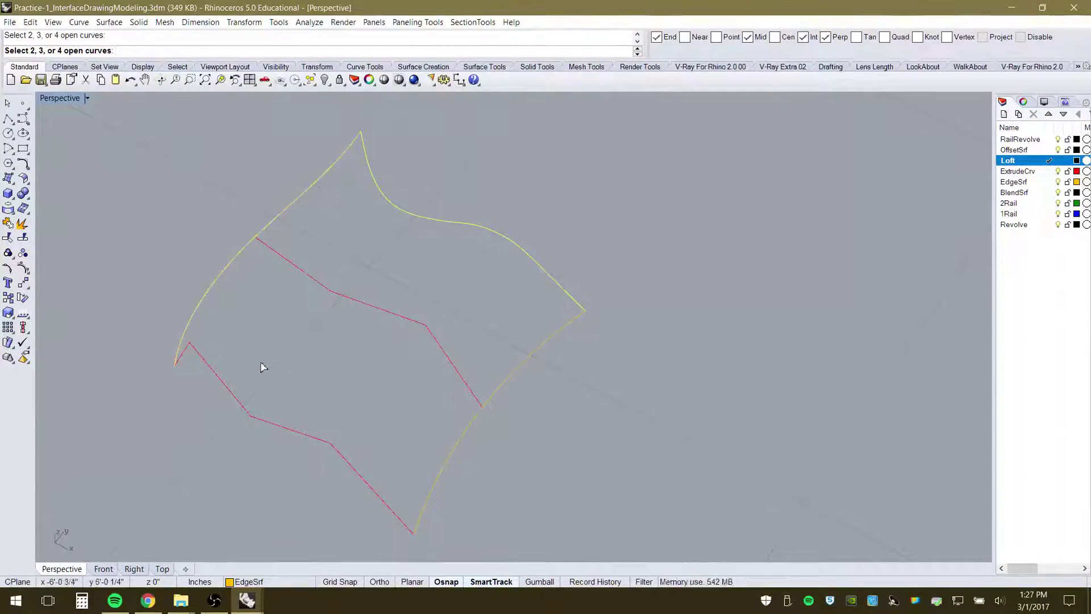
click(278, 431)
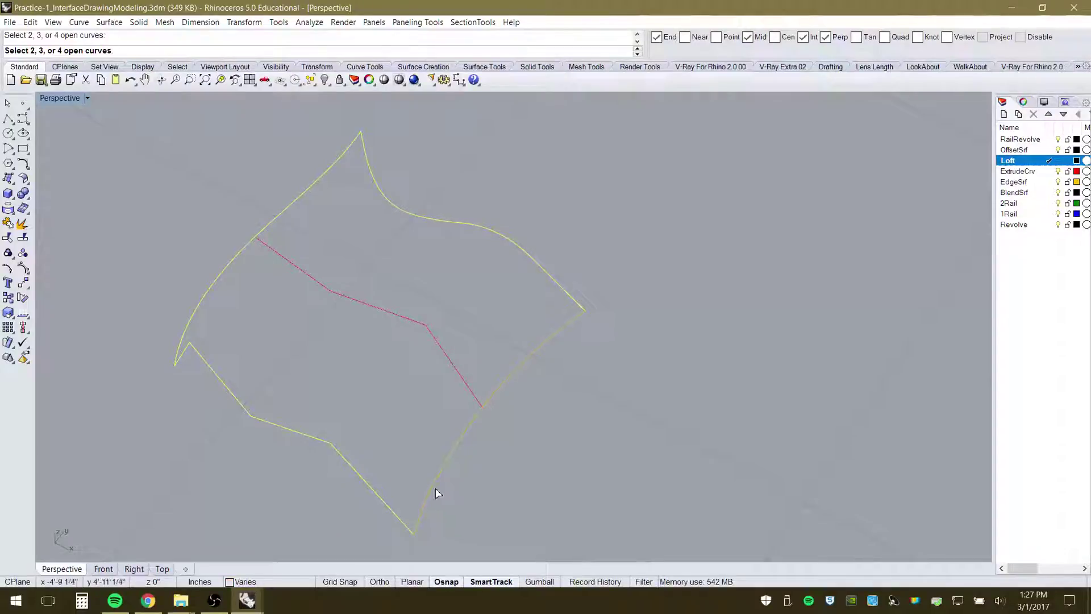
click(434, 493)
Inspect from several sides how the edge-curve surface relates to the interior red polyline
right_drag(544, 460, 599, 396)
scroll(550, 247, up, 3)
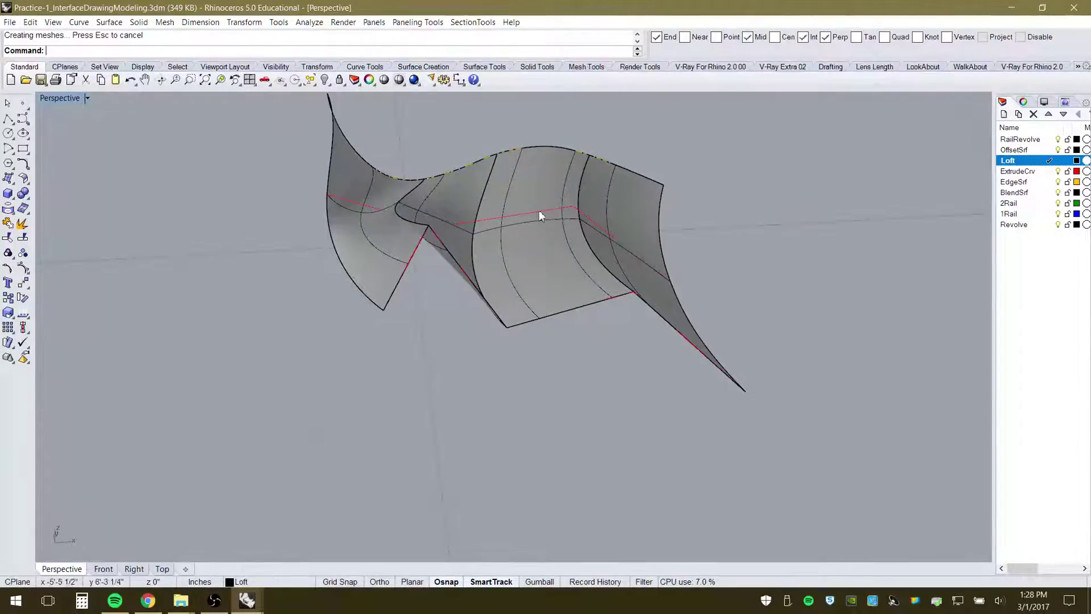
right_drag(458, 225, 539, 290)
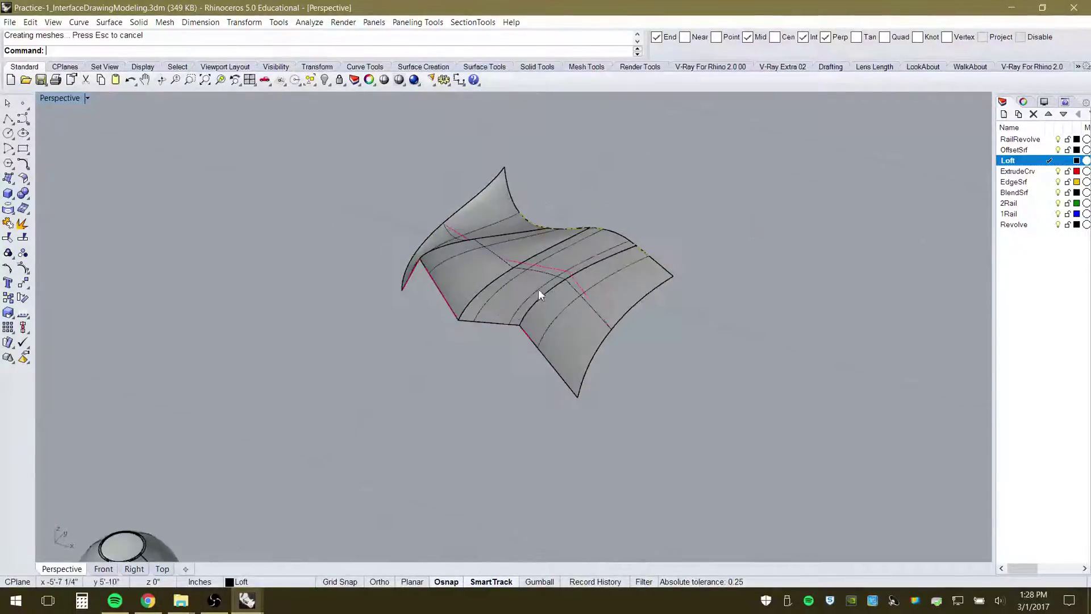
scroll(545, 291, up, 4)
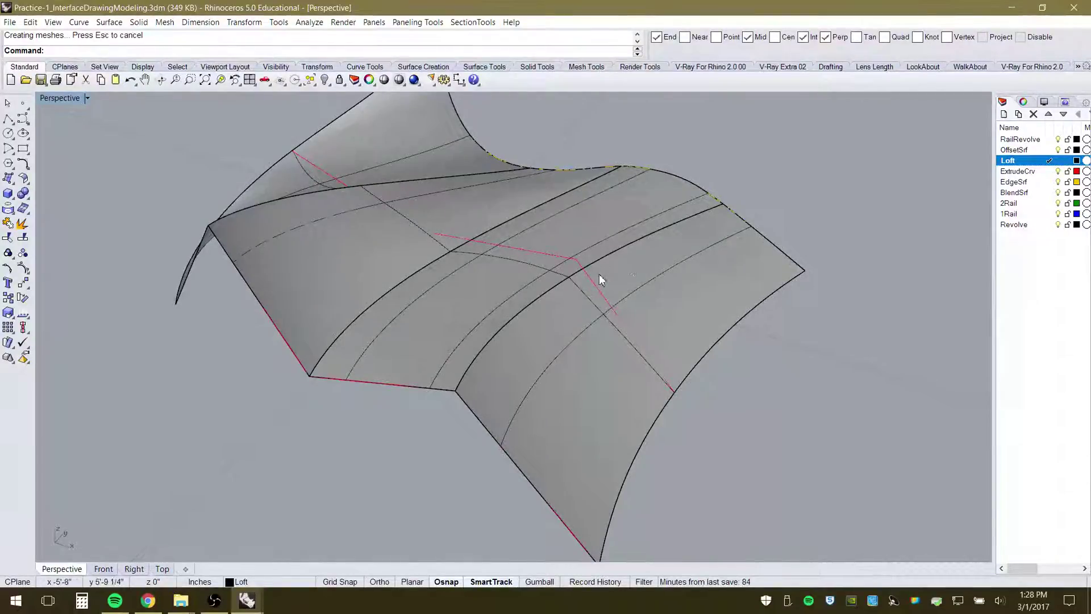
scroll(599, 274, down, 5)
mouse_move(523, 260)
right_down()
mouse_move(533, 231)
mouse_move(534, 255)
right_up()
scroll(502, 211, up, 6)
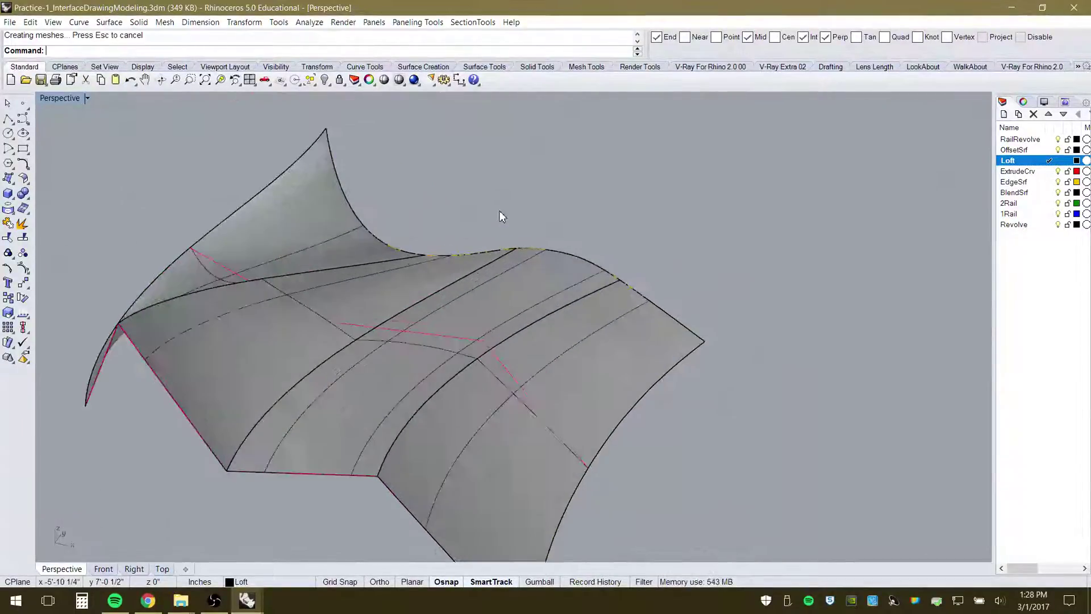
Delete the edge-curve surface spanning the four outline curves around the interior red polyline
right_drag(501, 214, 567, 348)
scroll(556, 364, down, 4)
right_drag(545, 433, 480, 448)
click(544, 358)
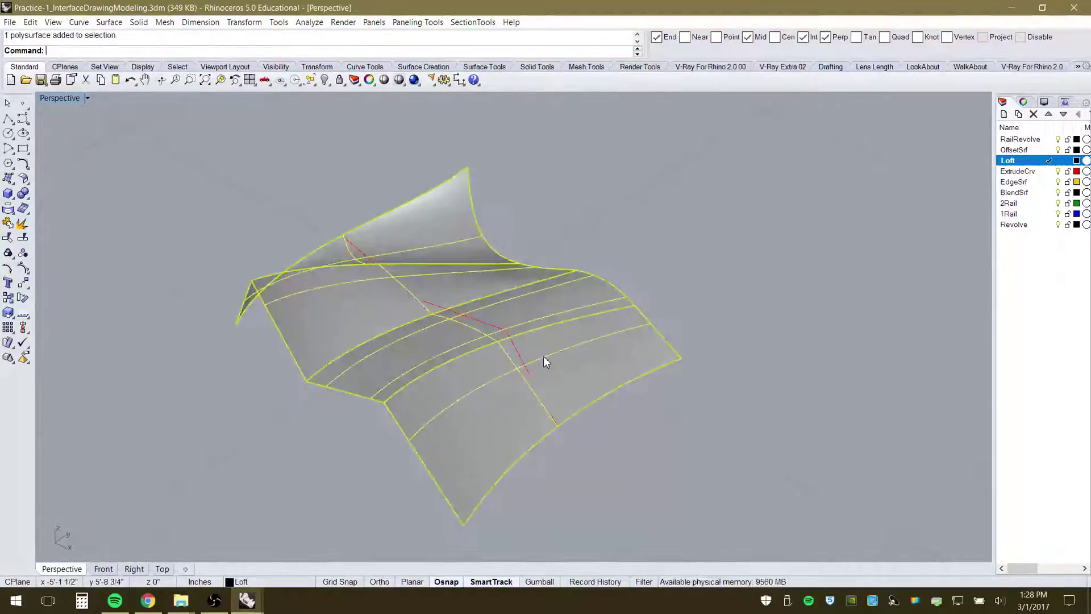
key(Delete)
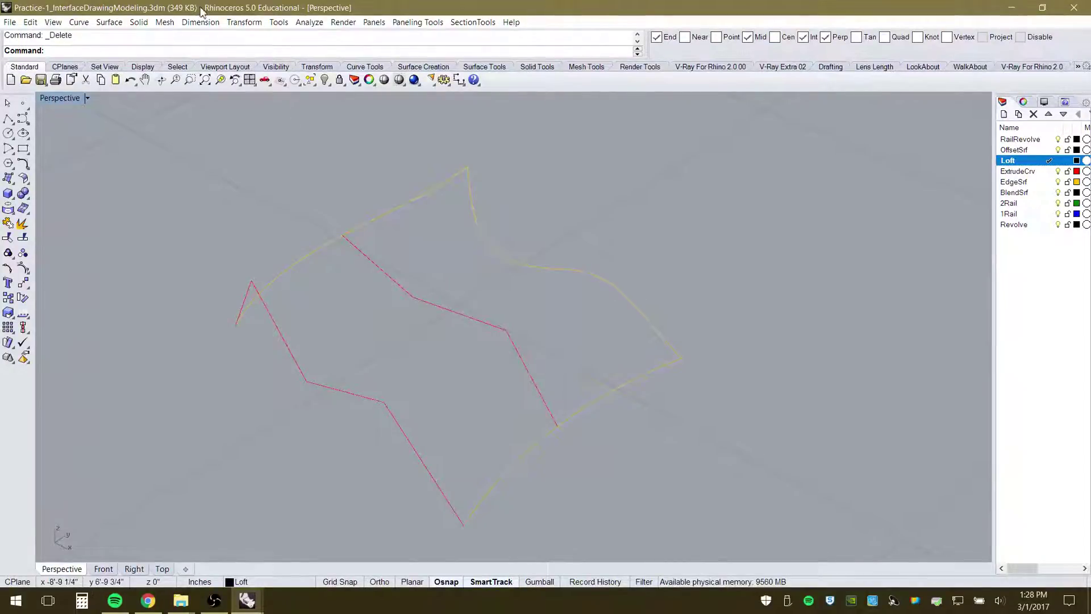
click(109, 22)
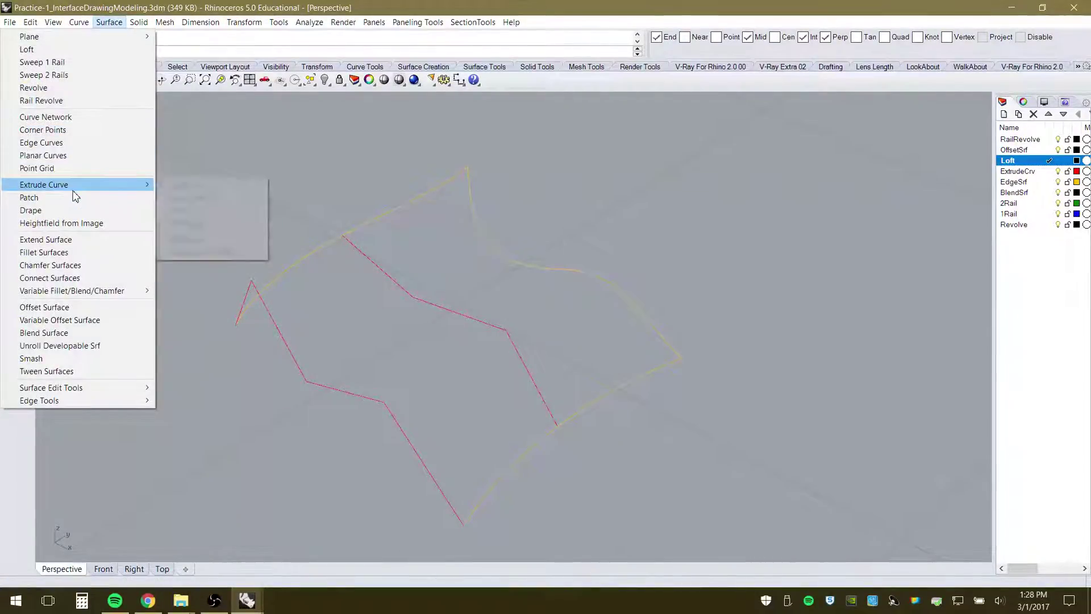
mouse_move(73, 189)
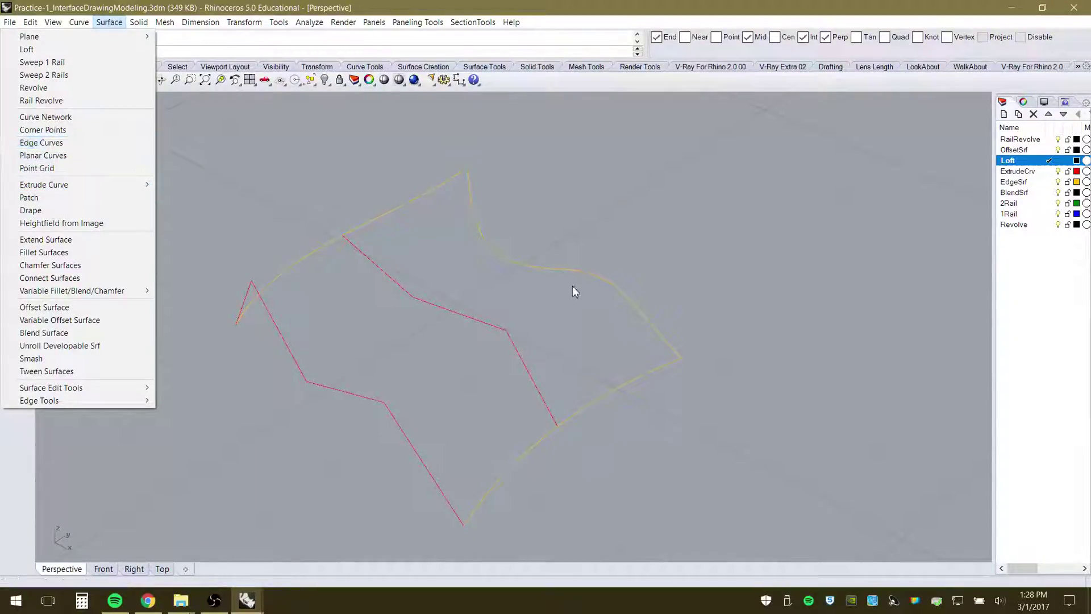
click(516, 185)
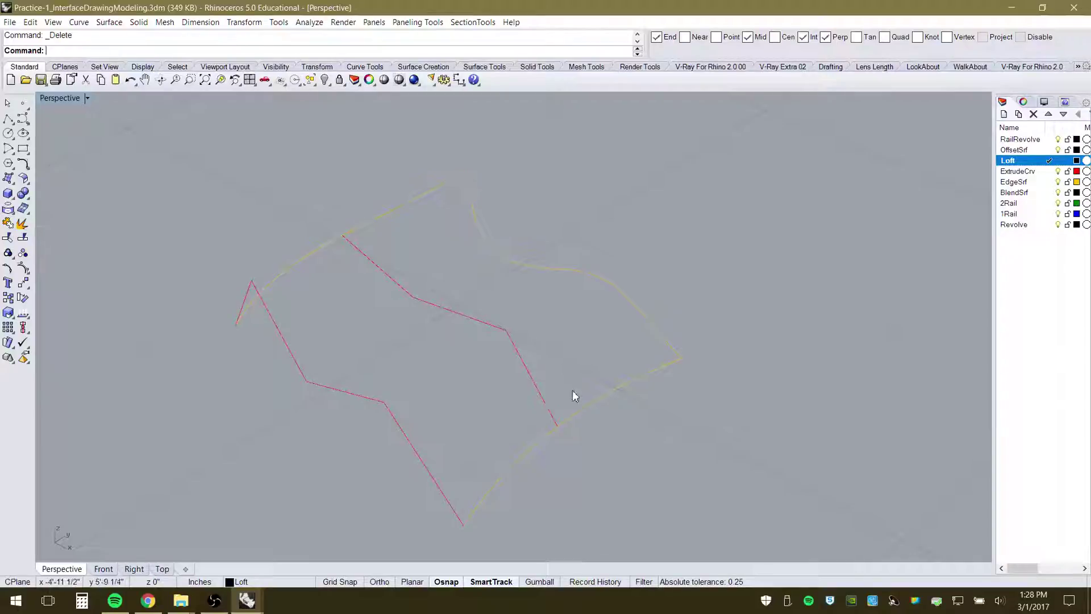
Sweep two rails along the opposite yellow curves, using the wavy yellow curve and both red polylines as cross sections
click(112, 25)
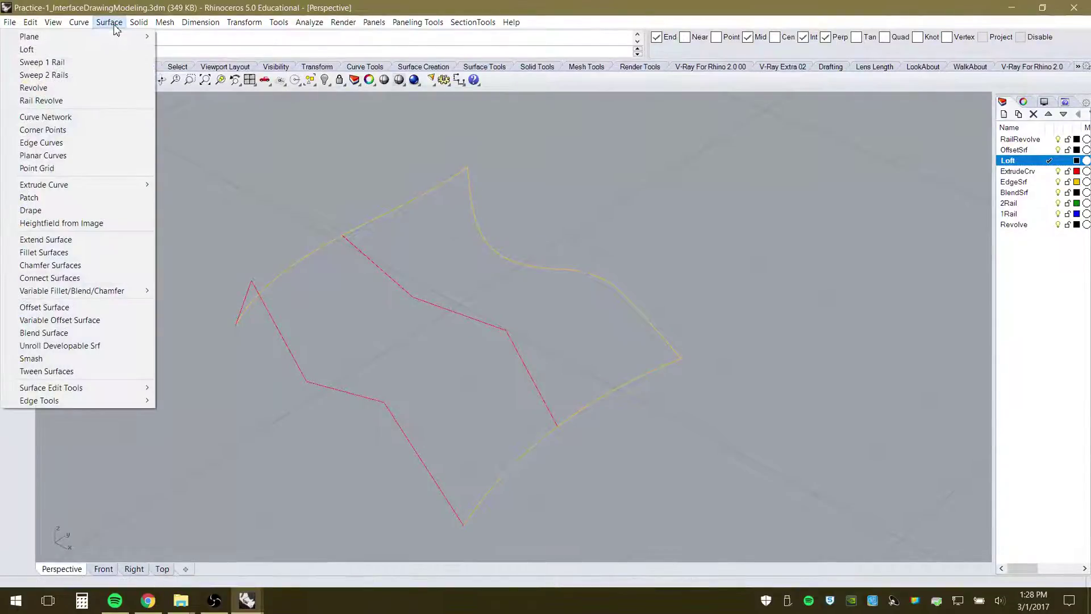
click(67, 74)
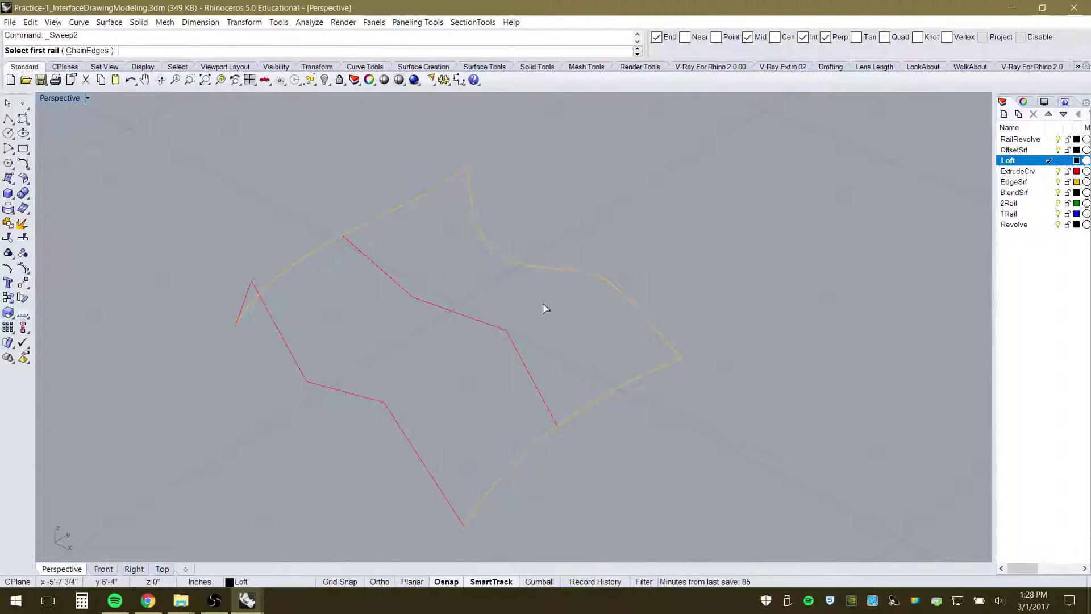
click(616, 392)
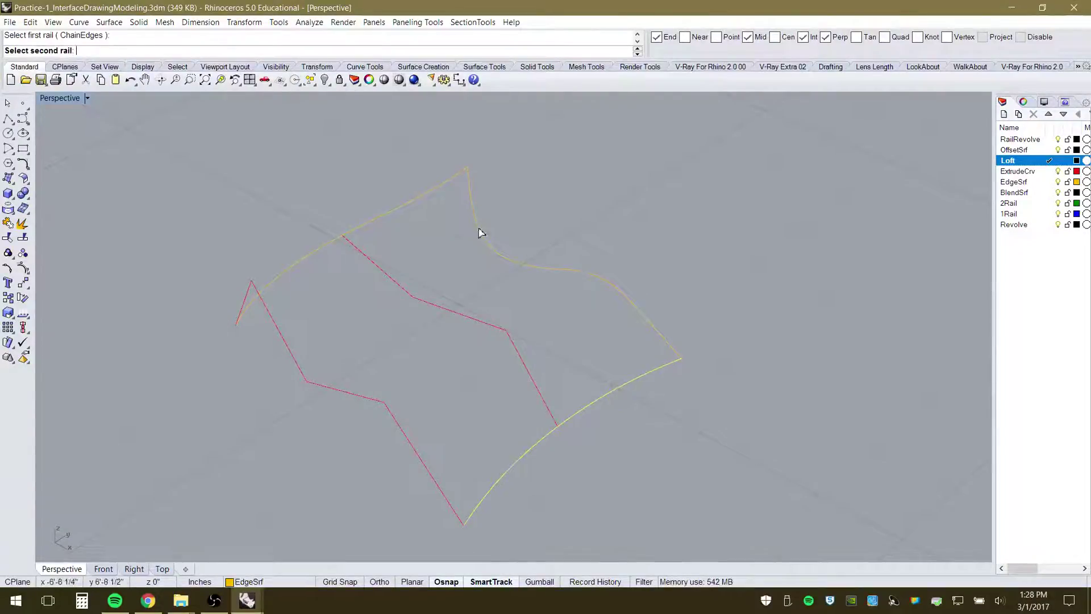
click(438, 189)
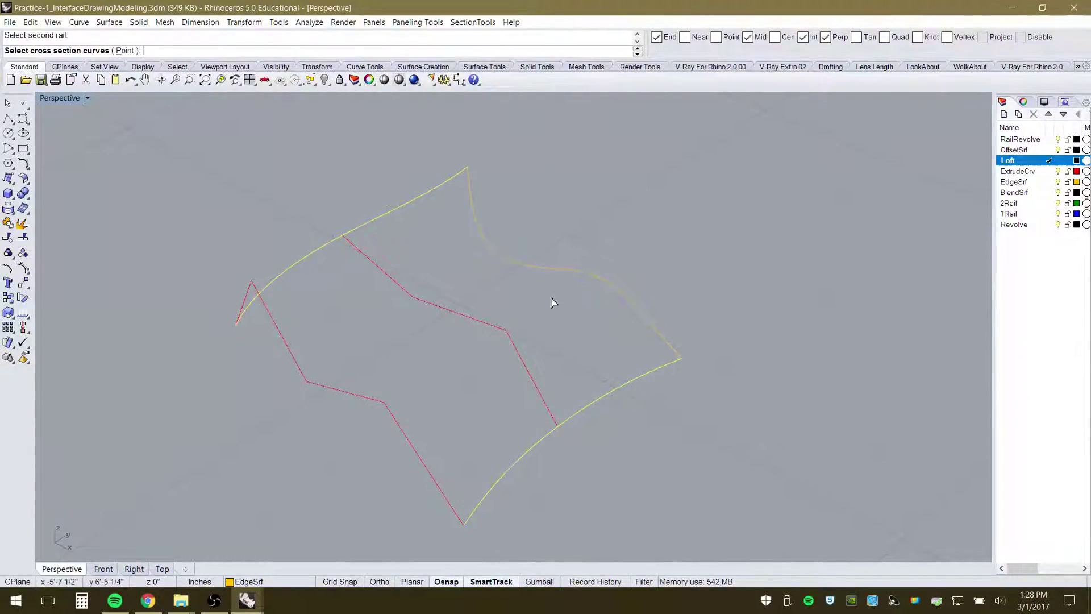
click(535, 390)
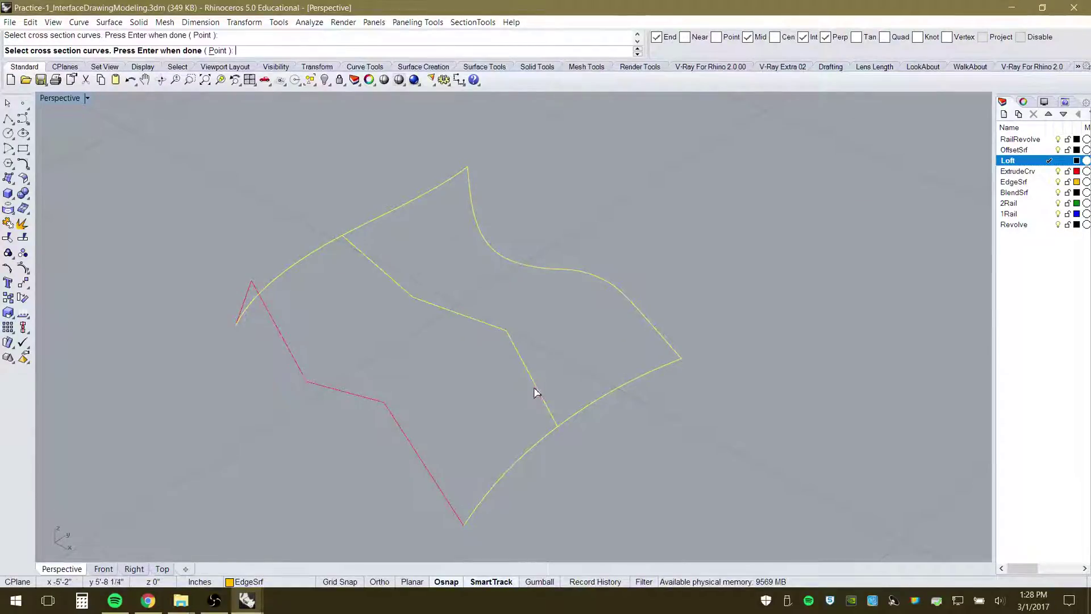
click(426, 474)
key(Return)
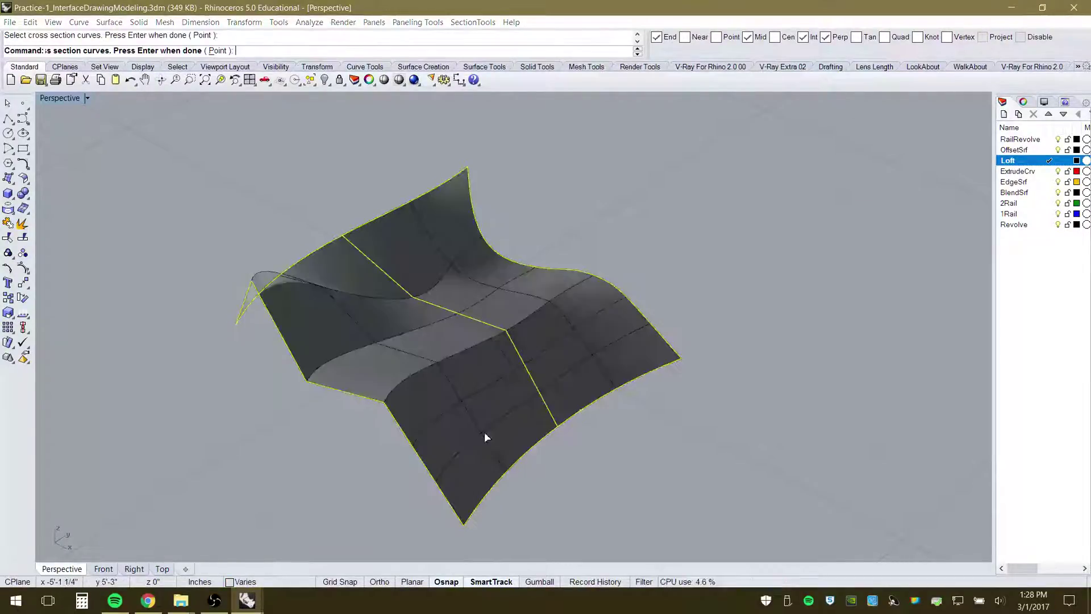
click(484, 396)
Examine from several sides how the two-rail sweep surface follows the interior red polyline
right_drag(564, 438, 382, 430)
scroll(514, 340, up, 8)
scroll(342, 341, down, 8)
right_drag(342, 345, 539, 322)
scroll(540, 357, down, 5)
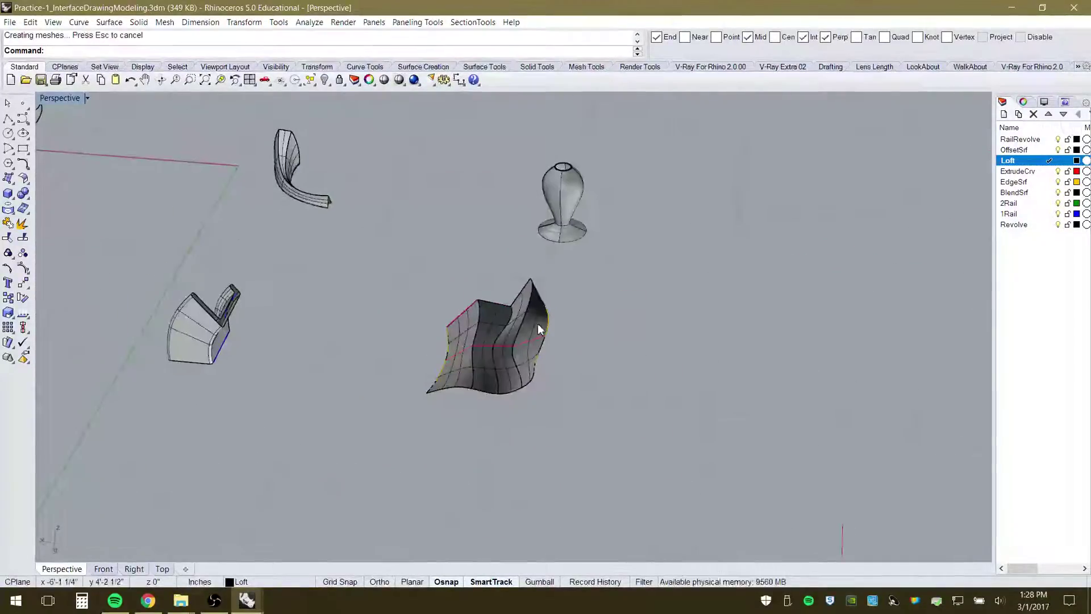
scroll(539, 323, up, 8)
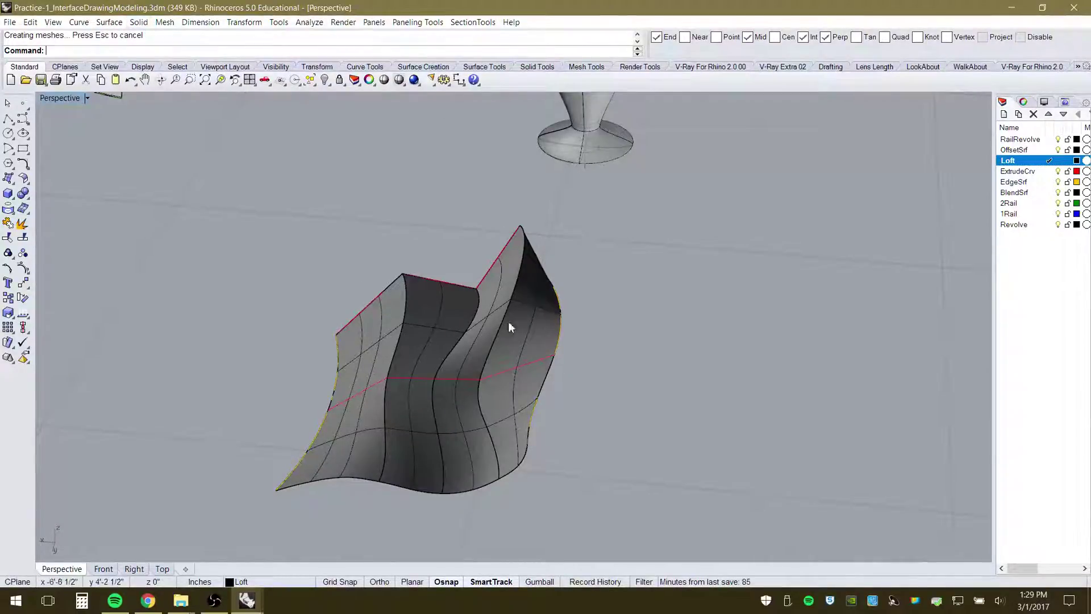
scroll(625, 326, down, 6)
scroll(392, 241, down, 8)
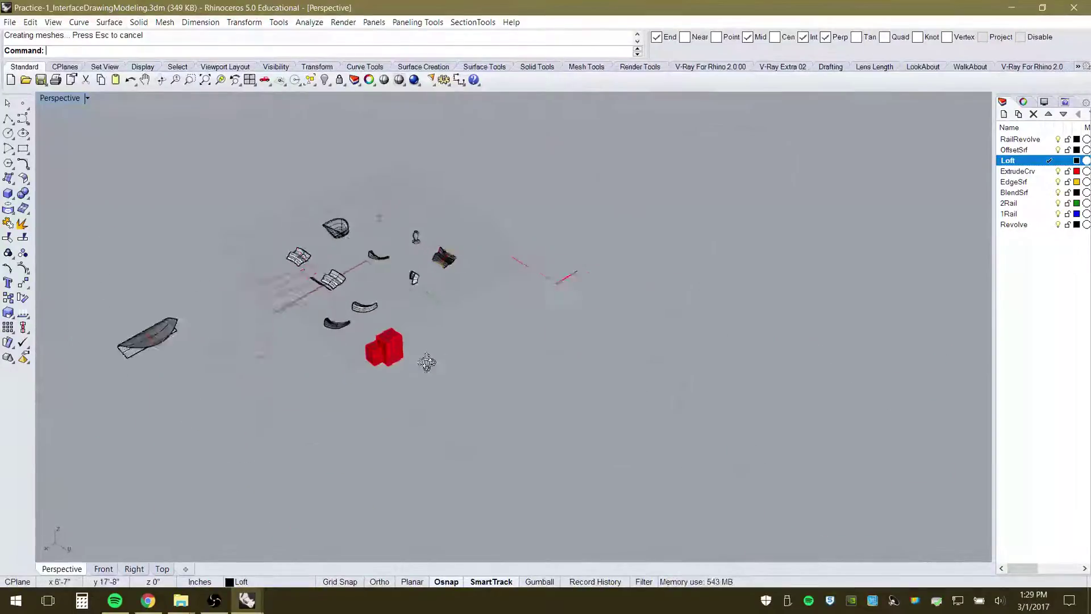
Create a vertical solid cylinder near the end of the green axis, about 1'-2" in radius and about 4'-10" tall
right_drag(392, 261, 490, 383)
scroll(479, 435, up, 6)
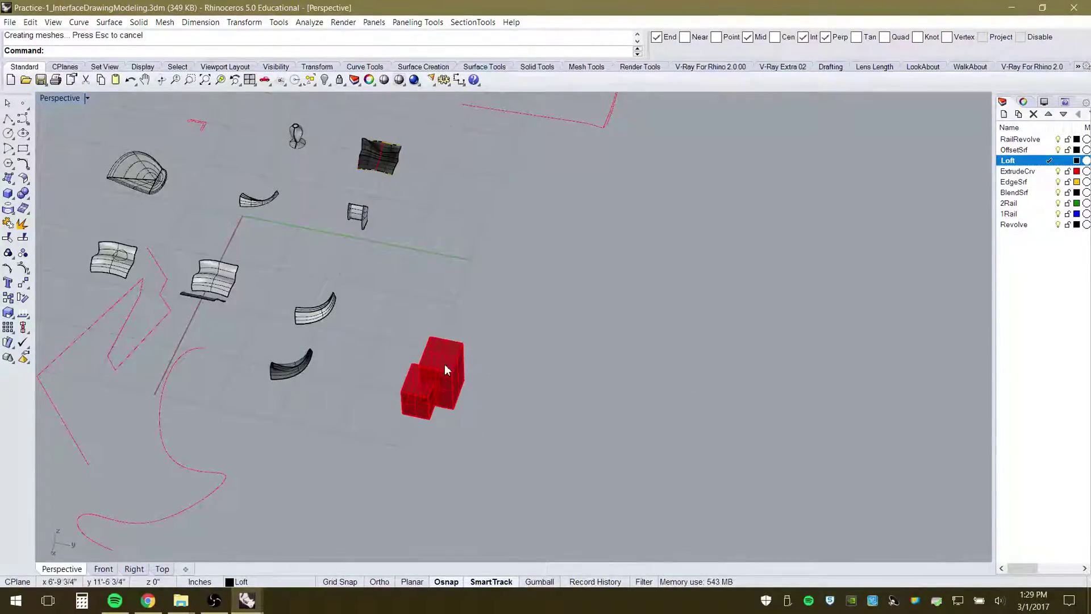
scroll(275, 328, down, 6)
right_drag(275, 328, 479, 406)
scroll(479, 407, up, 3)
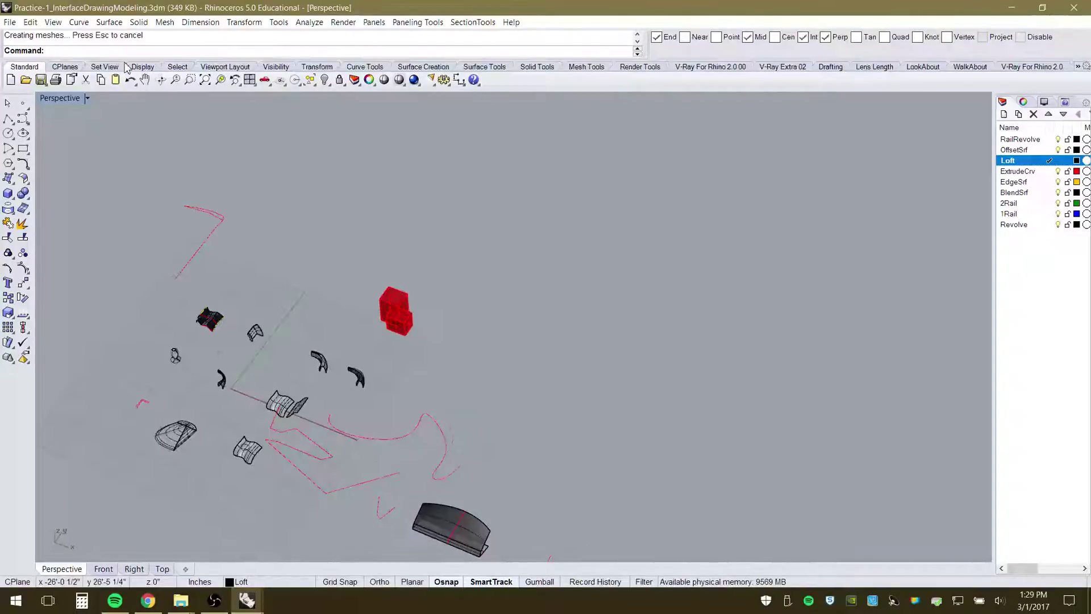
click(139, 22)
click(34, 62)
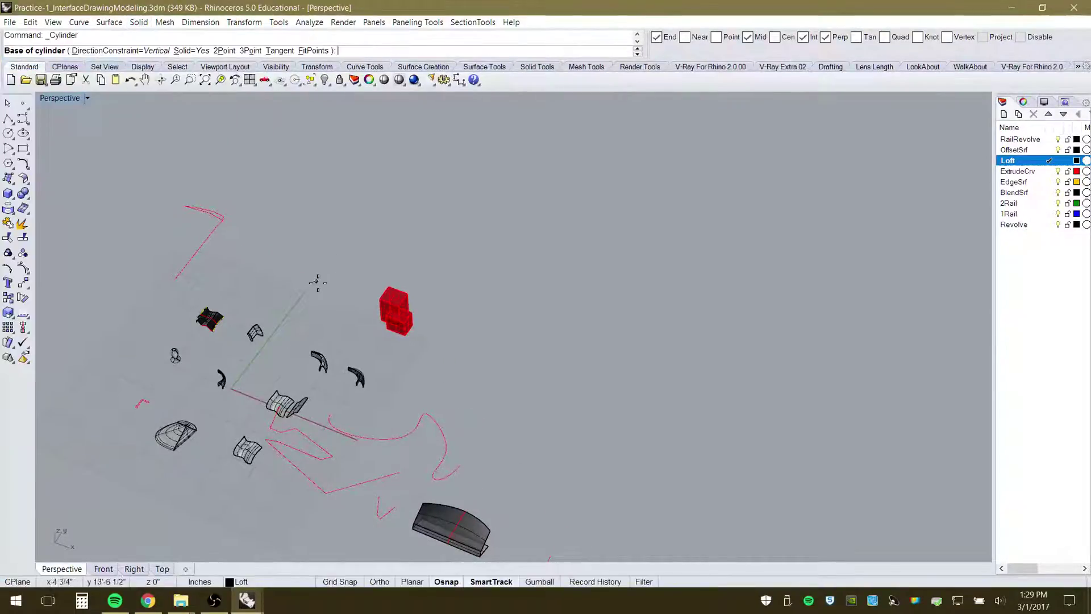
click(305, 271)
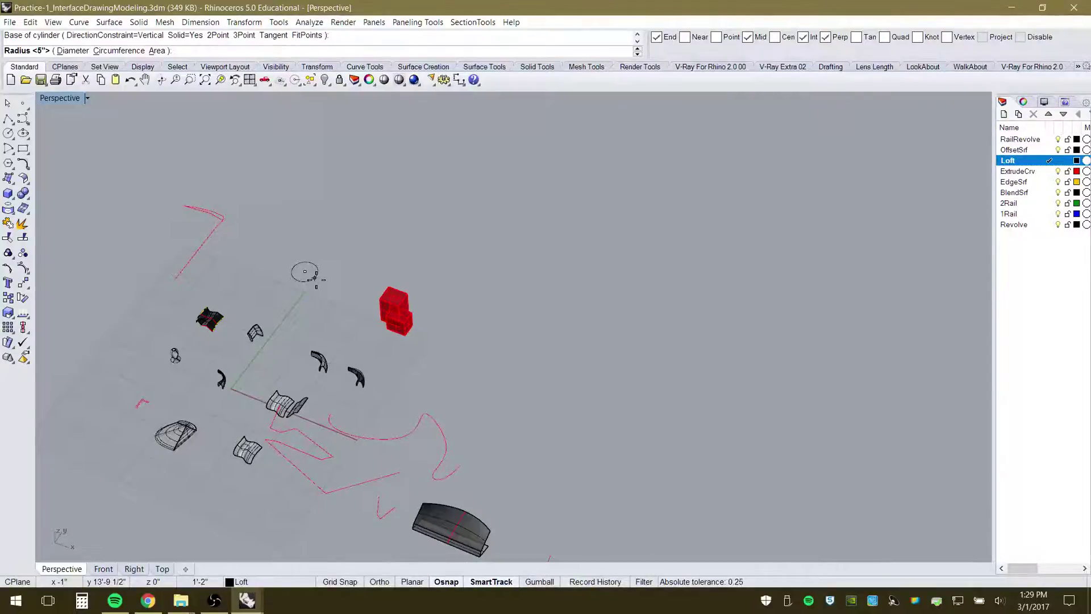
click(315, 278)
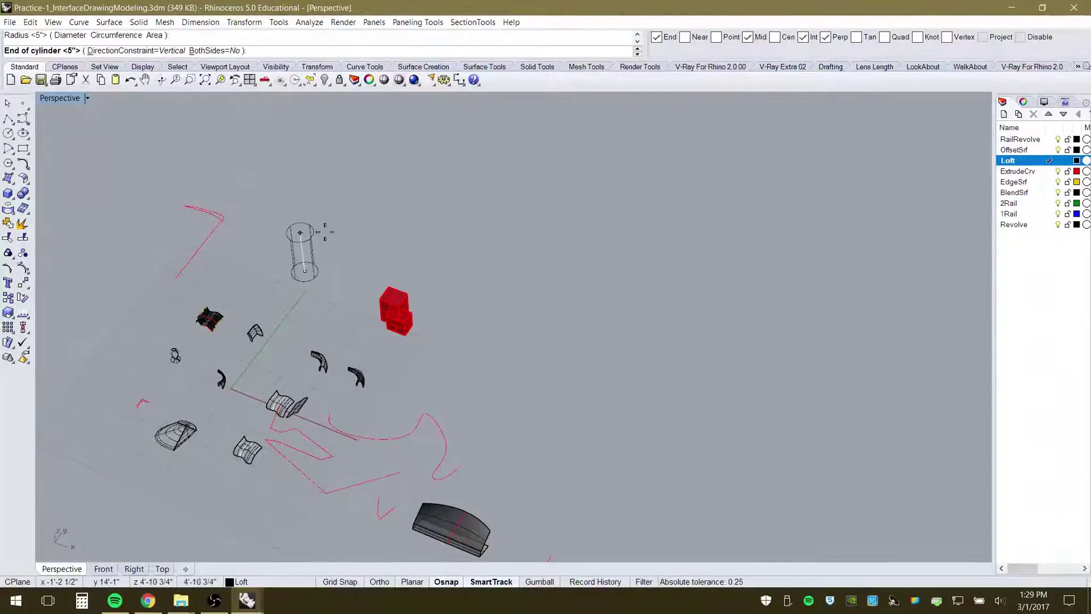
click(325, 281)
right_drag(325, 281, 400, 297)
scroll(401, 297, up, 3)
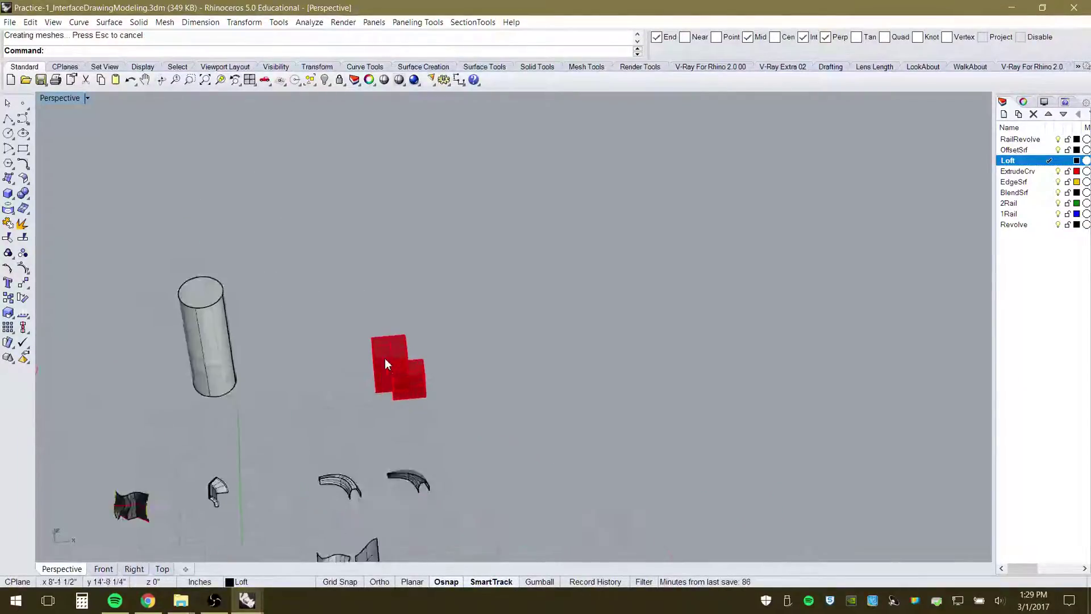
click(139, 22)
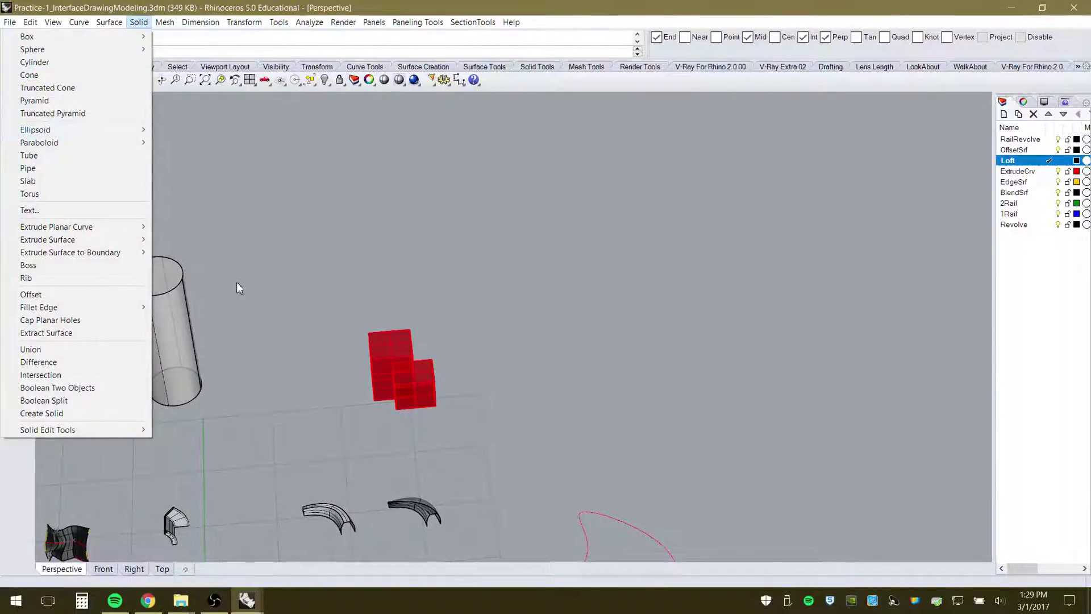
click(240, 231)
Create a flat-capped pipe along the long wavy red curve with 1" start and end radii and no intermediate radii
scroll(218, 229, down, 8)
scroll(332, 347, up, 7)
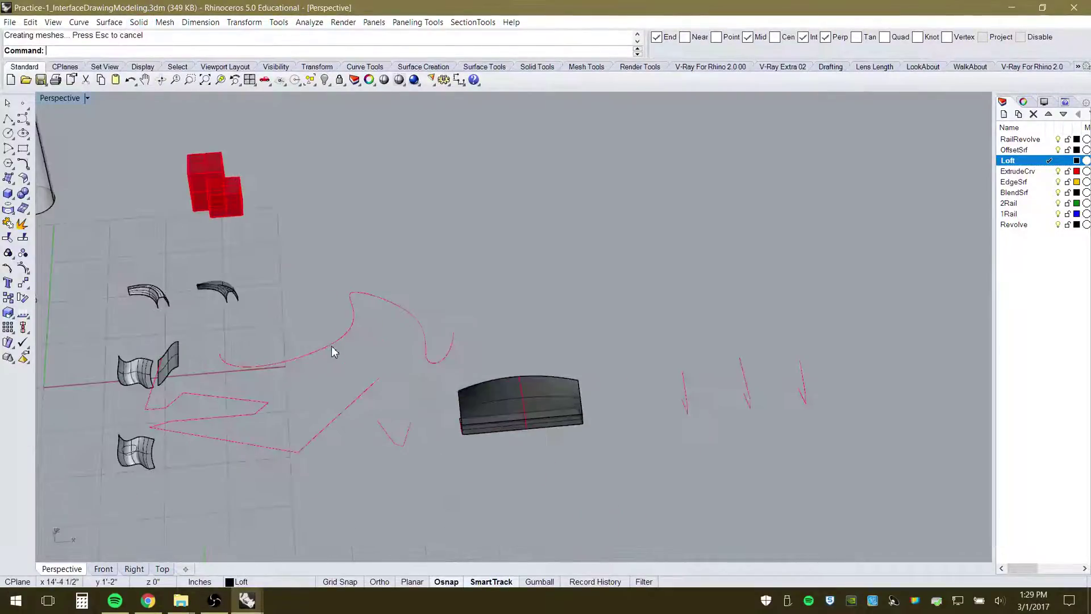
click(333, 344)
right_drag(364, 393, 419, 378)
scroll(409, 378, up, 4)
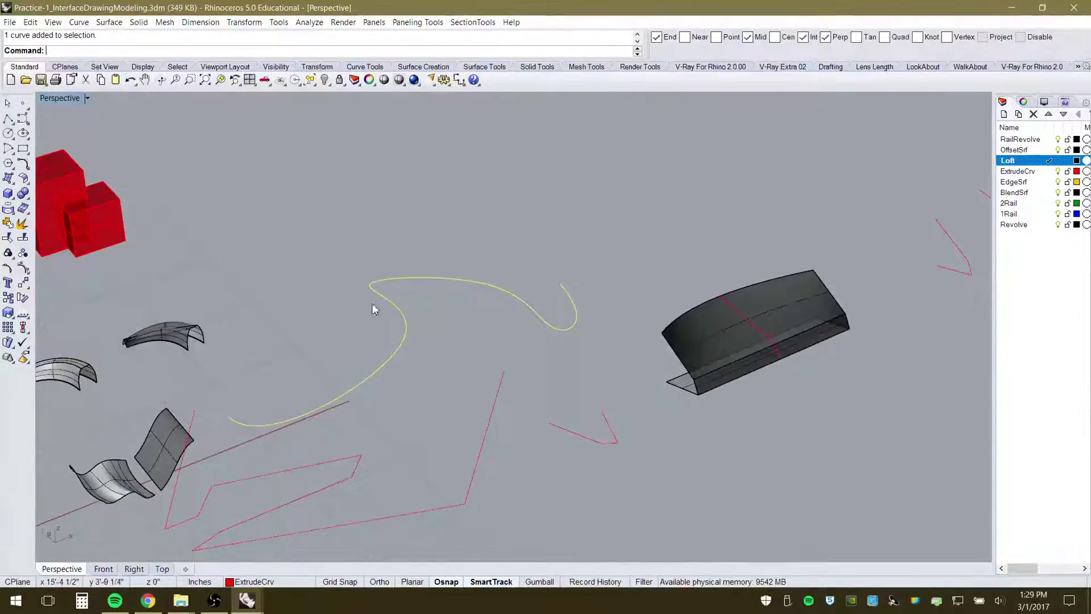
click(141, 25)
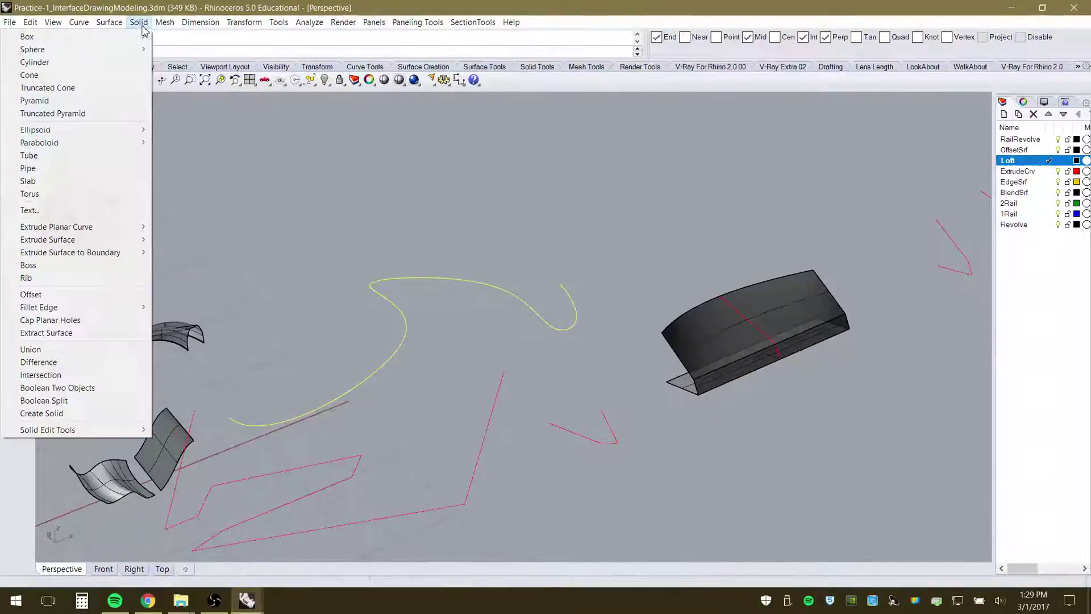
click(28, 168)
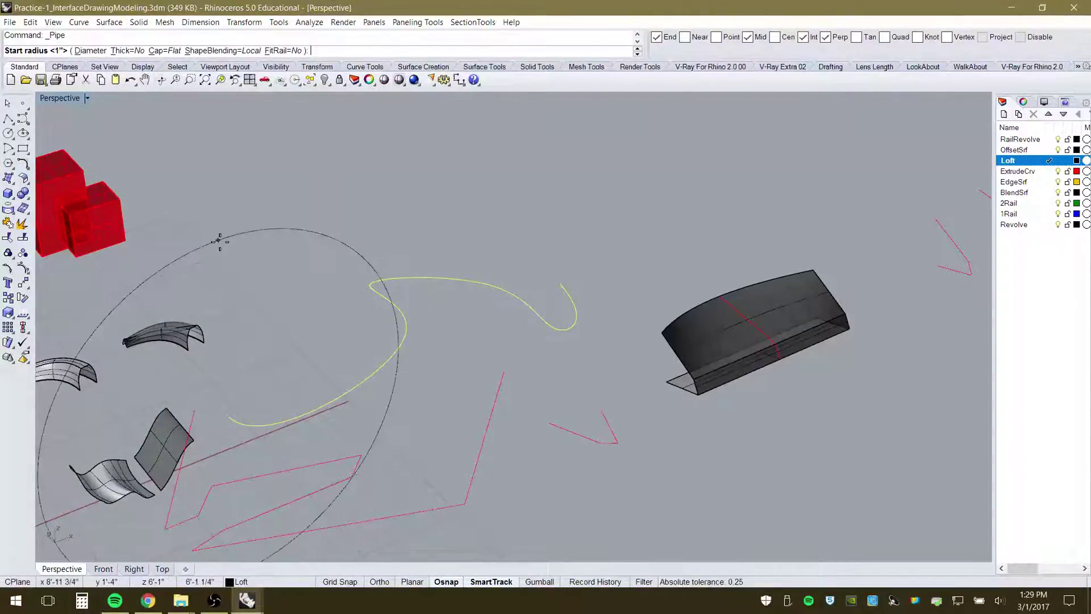
click(220, 241)
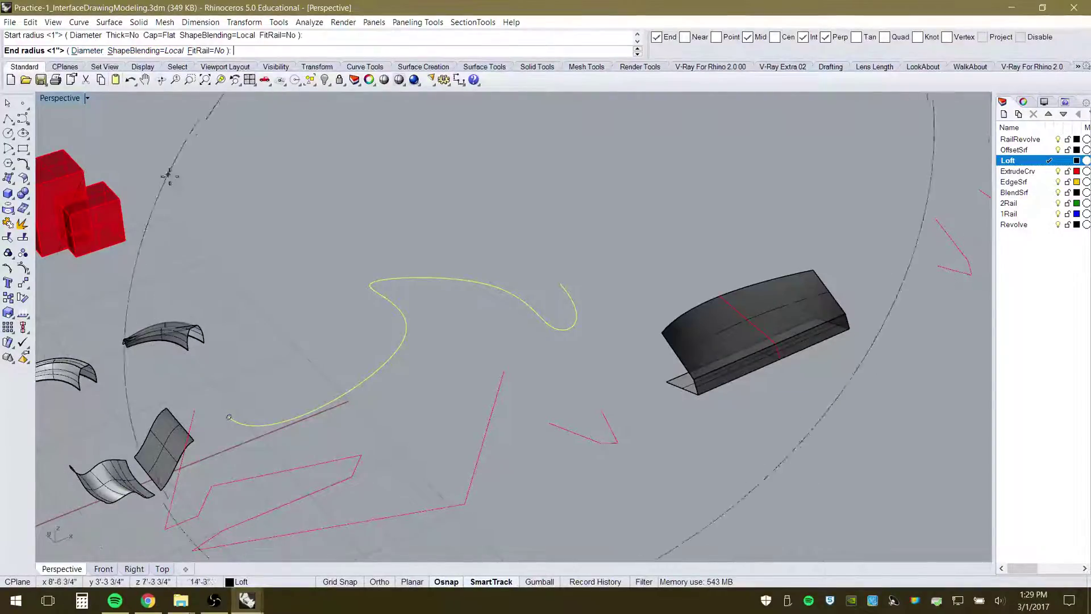
click(258, 260)
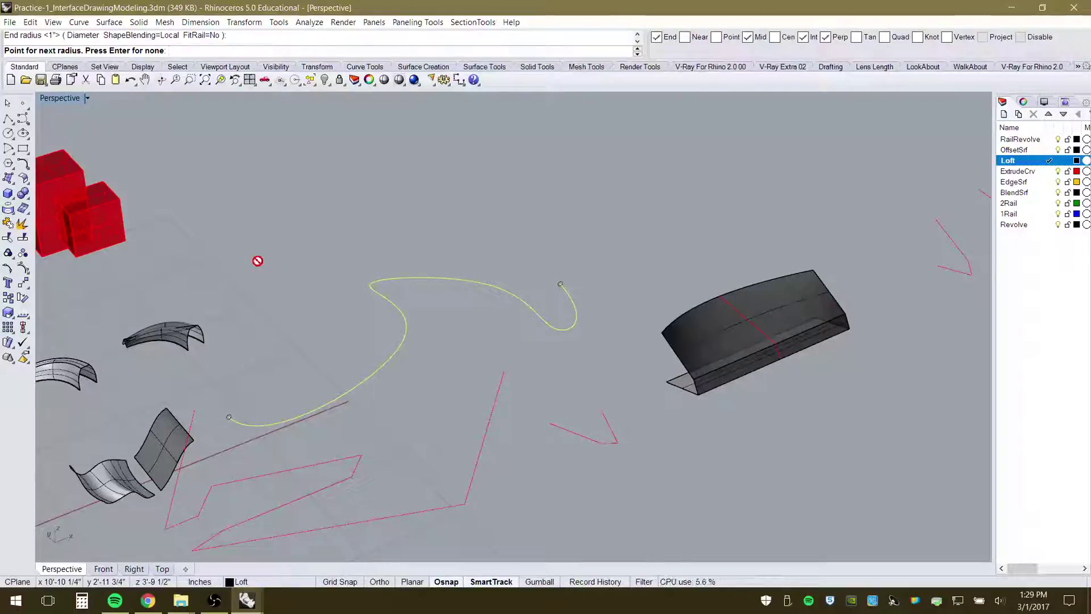
key(Return)
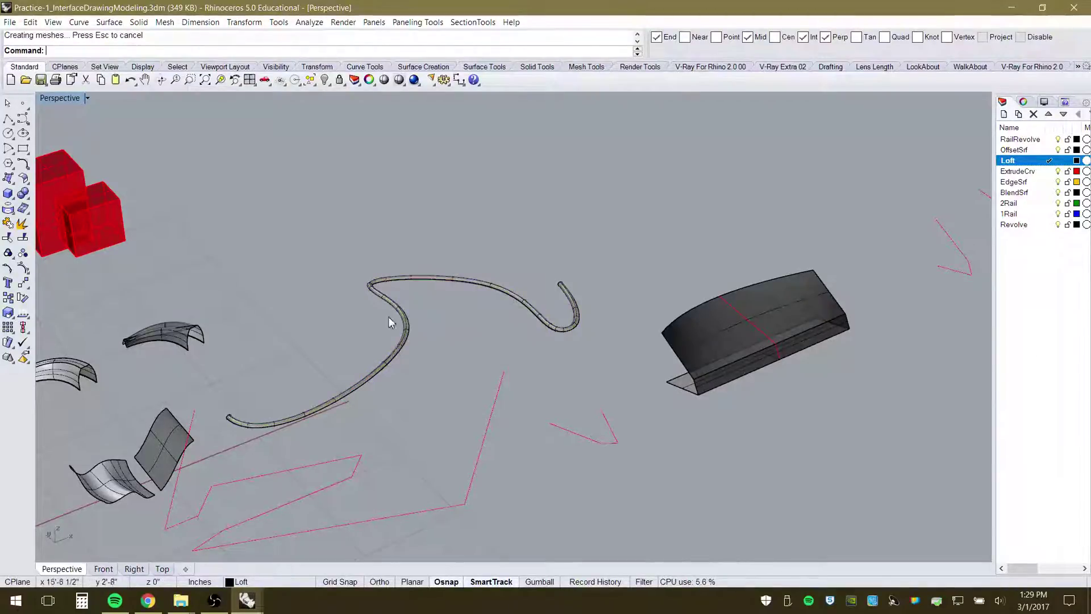
Examine the pipe's capped ends and its path along the wavy curve from several angles
scroll(392, 324, up, 3)
right_drag(399, 334, 504, 355)
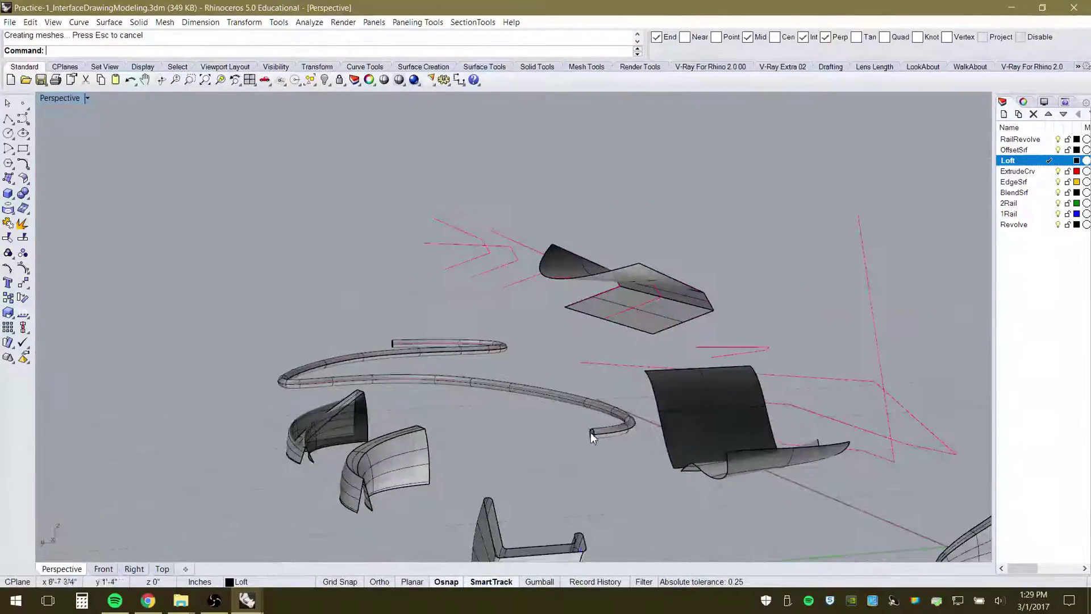
scroll(595, 439, up, 6)
scroll(479, 375, down, 12)
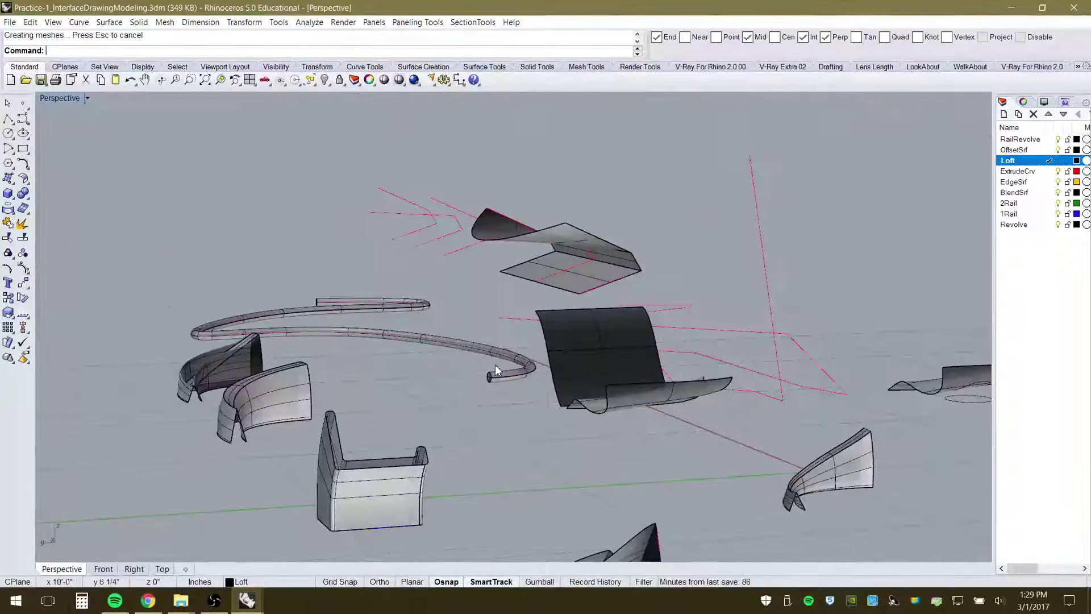
mouse_move(495, 364)
right_down()
mouse_move(463, 407)
mouse_move(402, 359)
mouse_move(669, 417)
mouse_move(507, 349)
right_up()
scroll(418, 365, down, 5)
Examine the folded surface with the curved flap and red cross-section line from several sides
right_drag(727, 366, 540, 438)
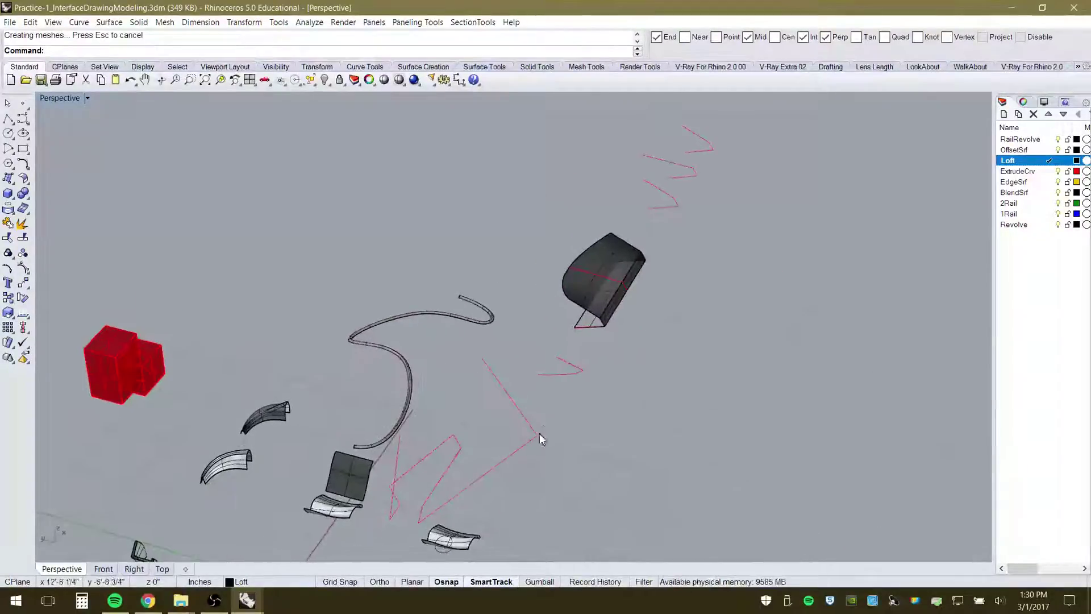
scroll(585, 309, up, 7)
right_drag(586, 310, 744, 349)
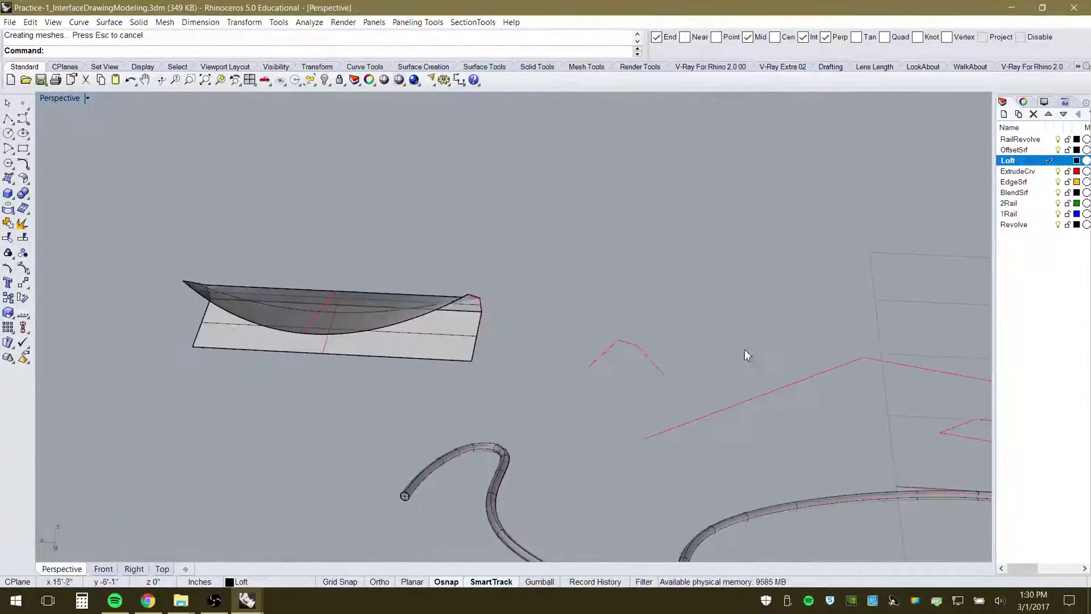
right_drag(303, 311, 405, 354)
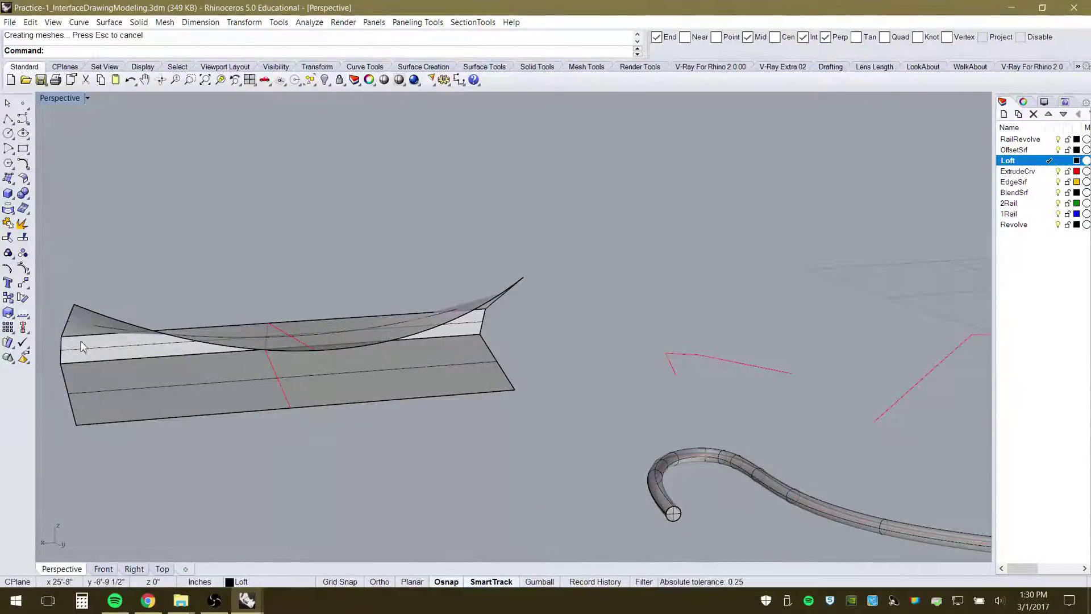
right_drag(319, 371, 294, 370)
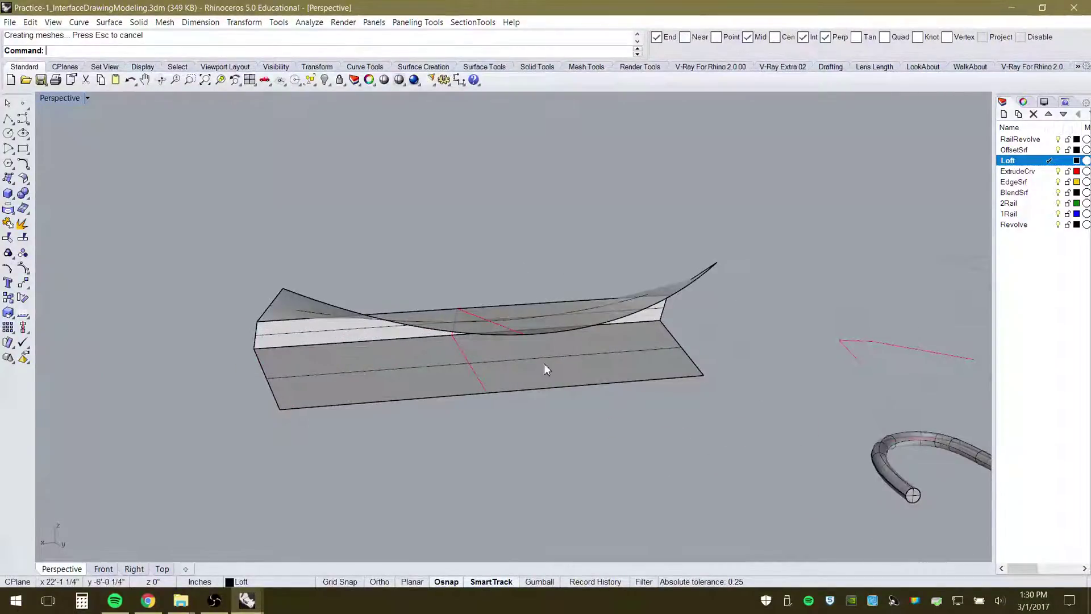
right_drag(544, 363, 596, 333)
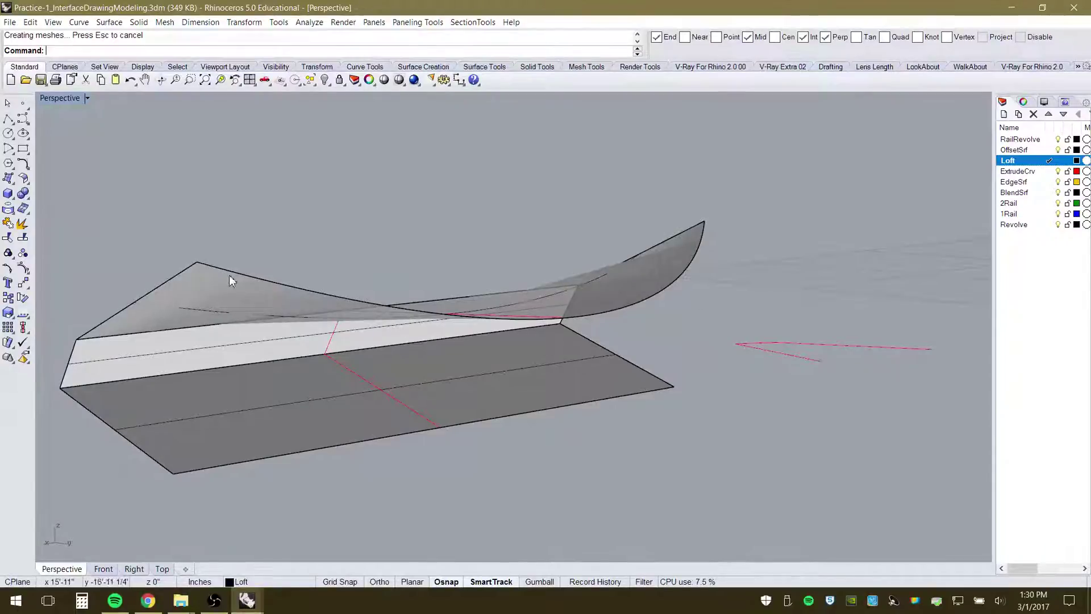
Draw two straight lines joining the curved flap's free corners to the matching outer corners of the flat base
click(8, 117)
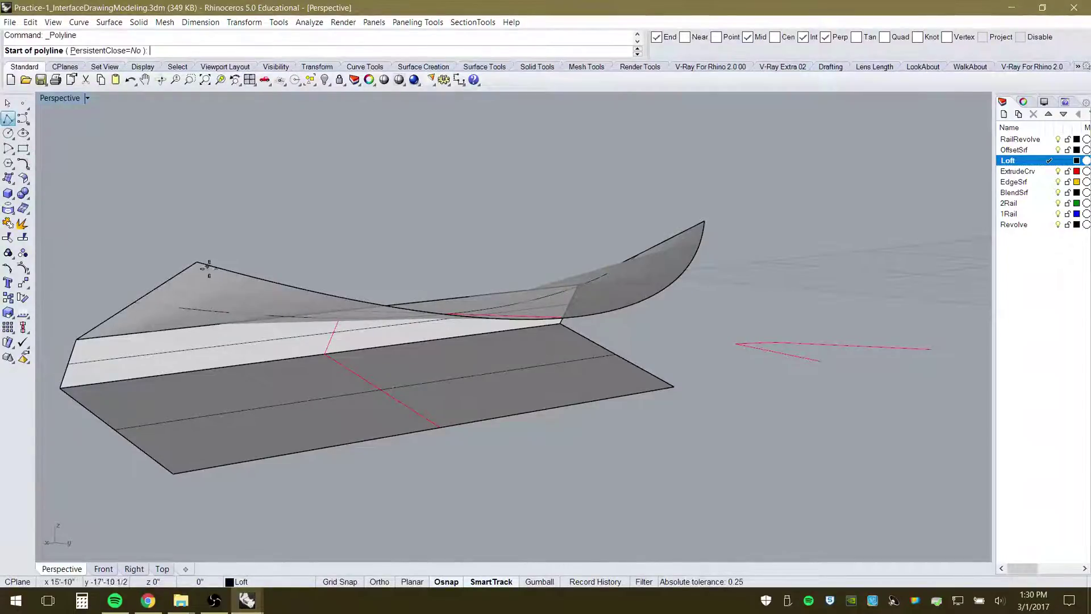
click(198, 264)
click(173, 474)
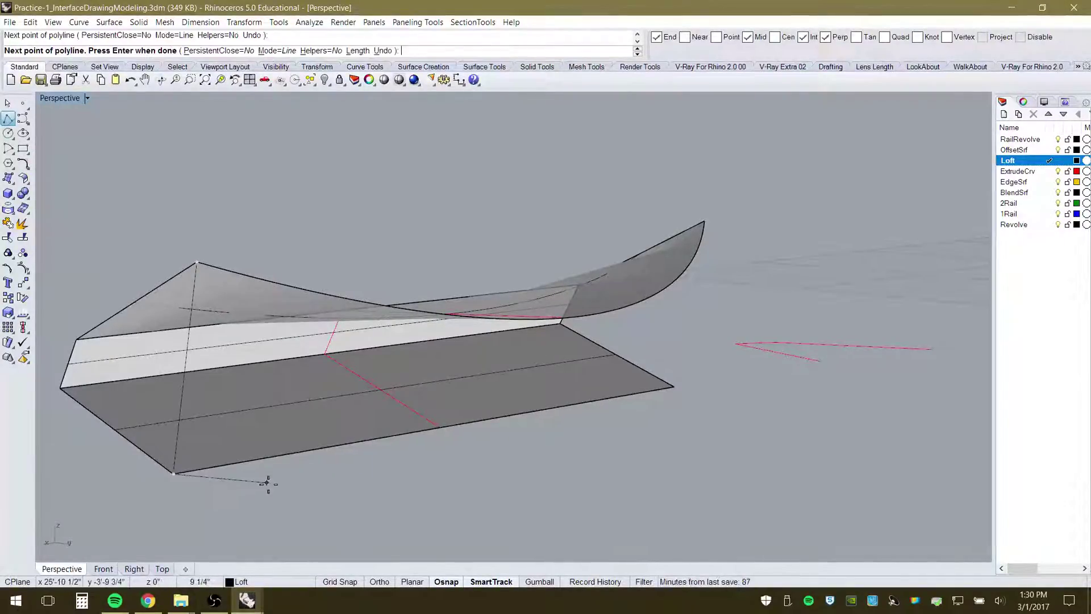
key(Return)
key(Return)
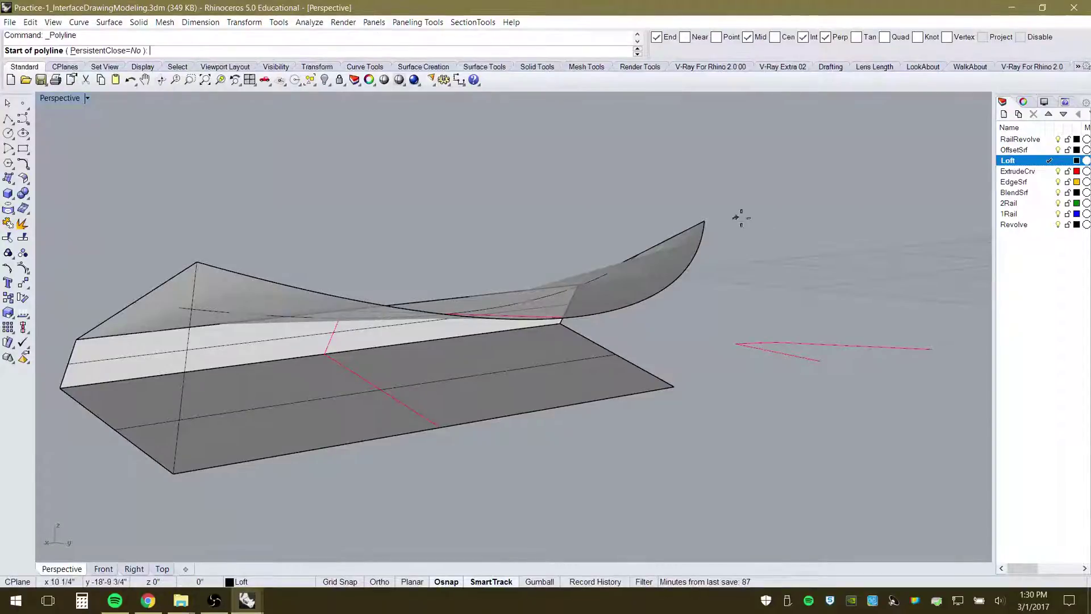
click(705, 222)
click(673, 386)
key(Return)
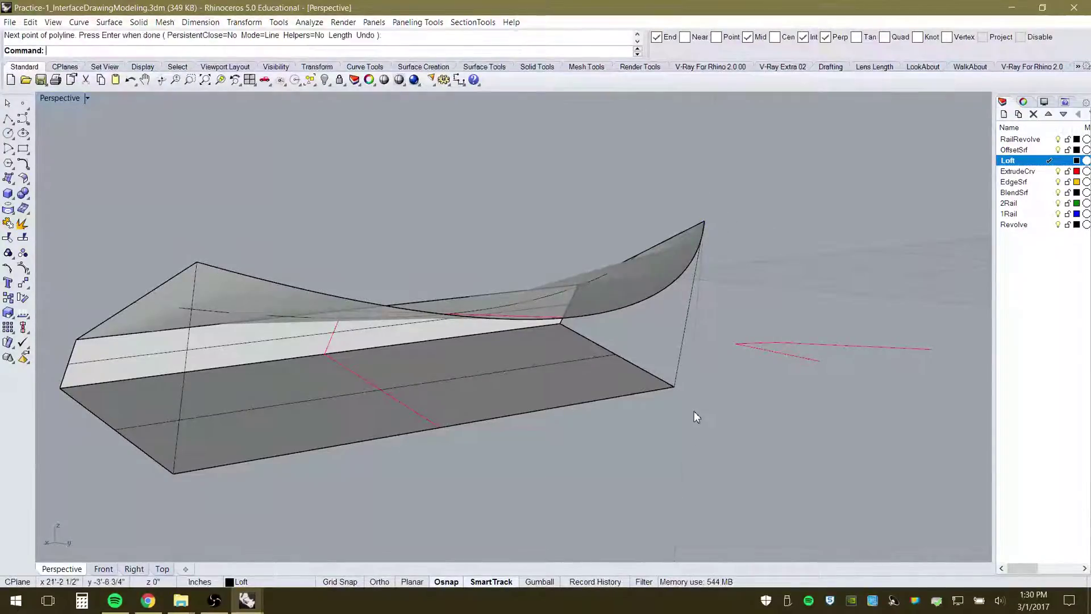
Create an Edge Curves surface closing the open side from the flap's curved edge, the base's long edge and the two connecting lines
click(109, 21)
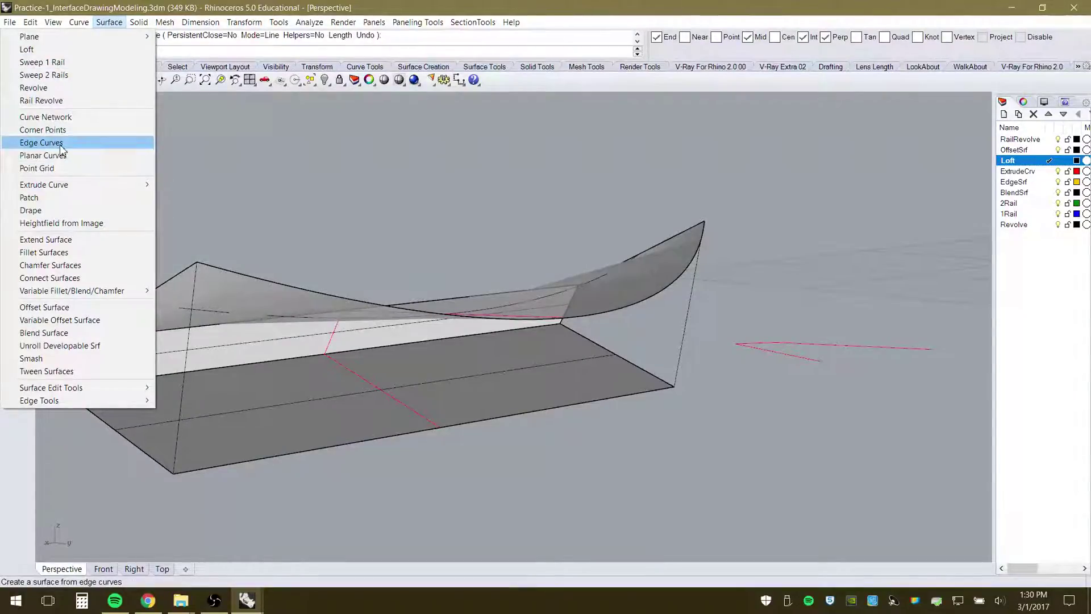
click(91, 142)
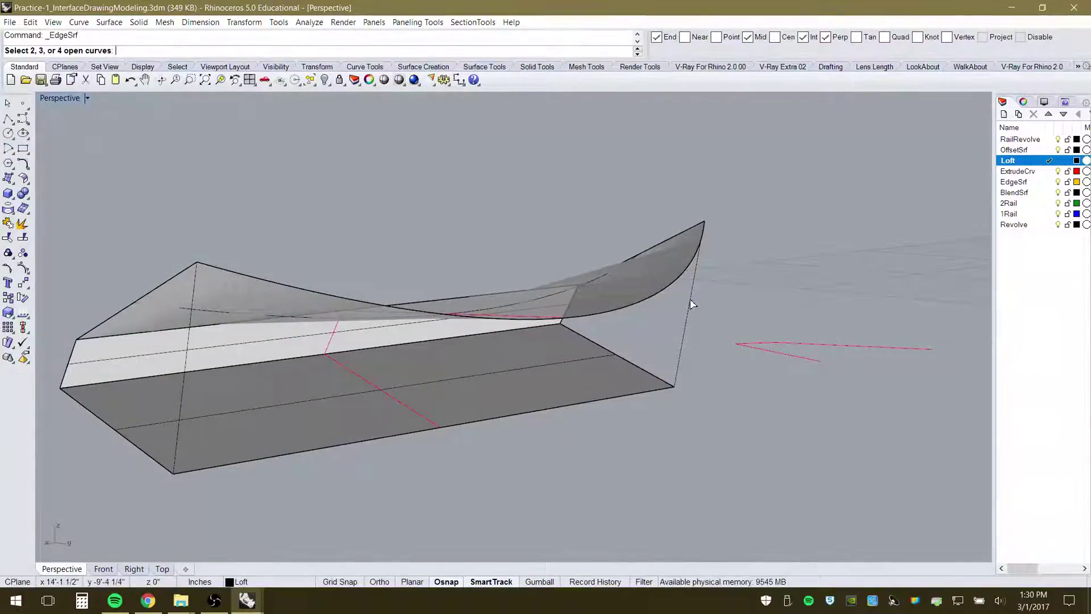
click(649, 300)
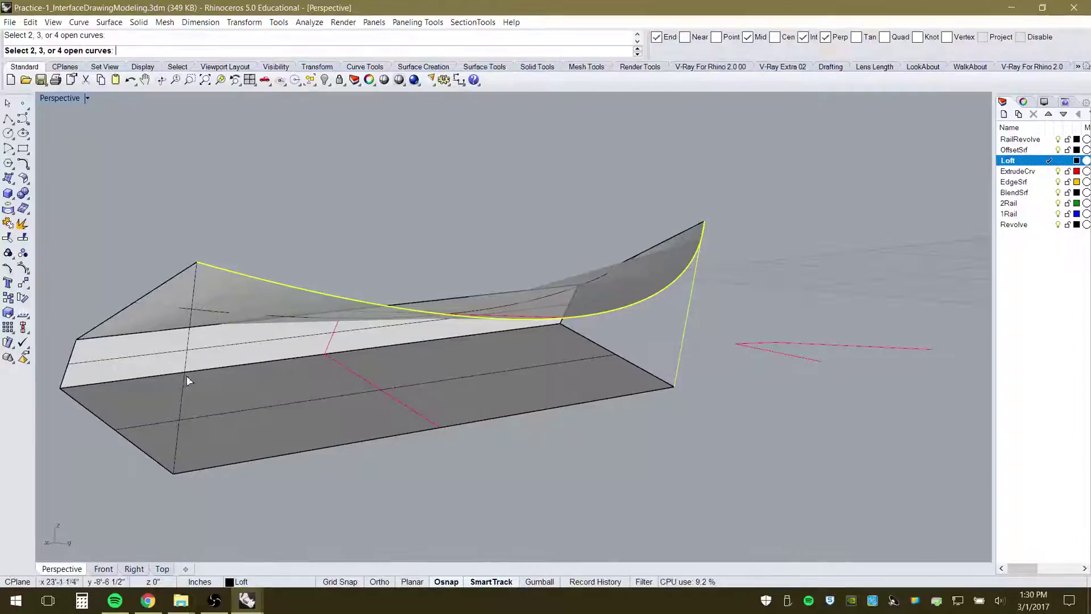
click(182, 421)
key(Return)
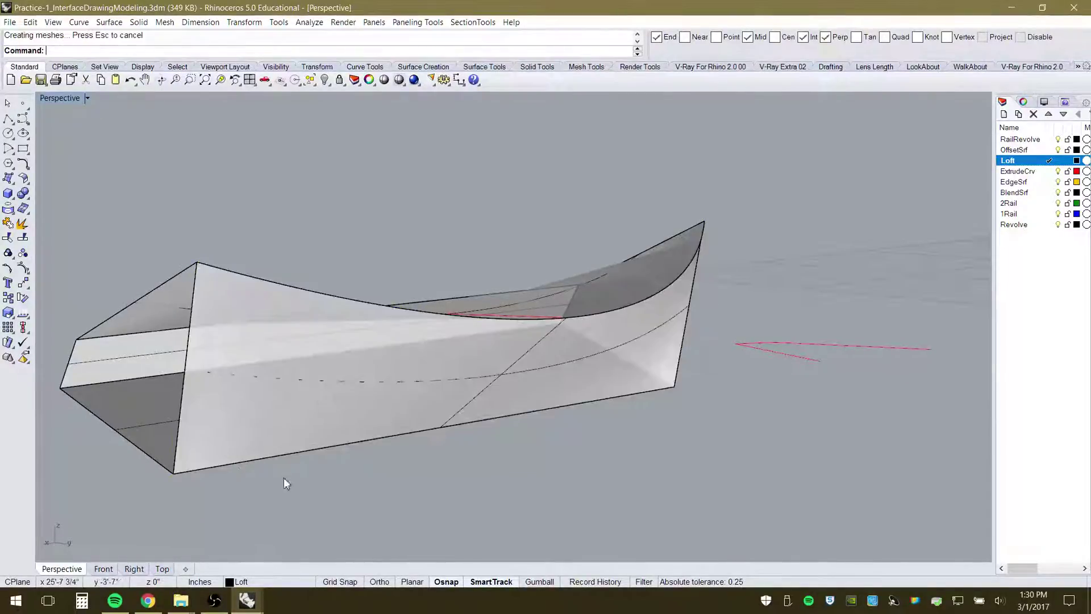
Join the new side surface with the folded surface and its curved flap into one polysurface
right_drag(589, 448, 519, 476)
key(ctrl+a)
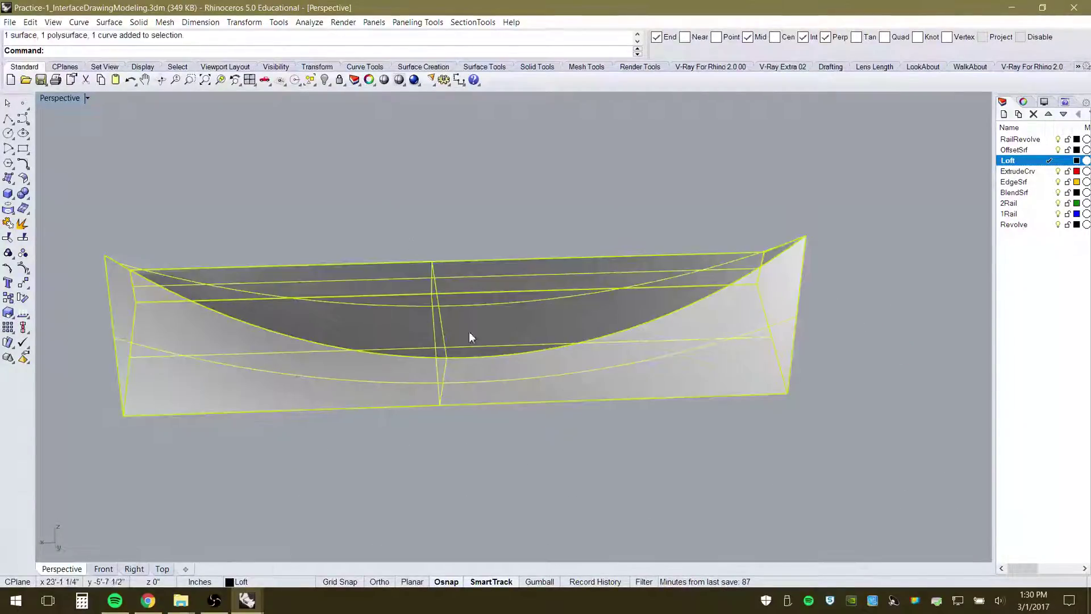
right_drag(470, 271, 499, 295)
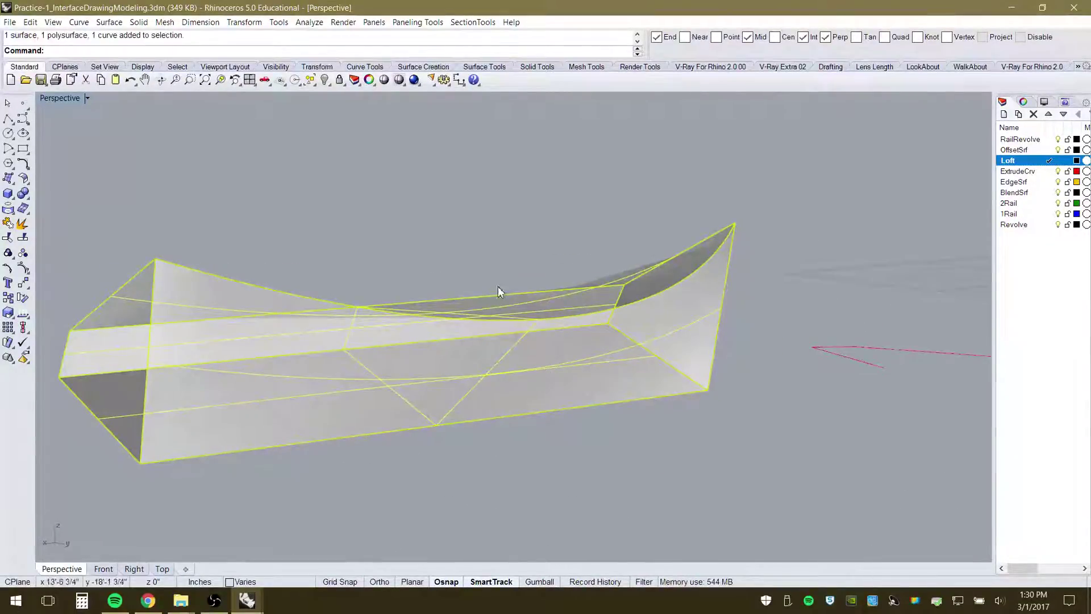
click(9, 223)
click(321, 145)
click(355, 349)
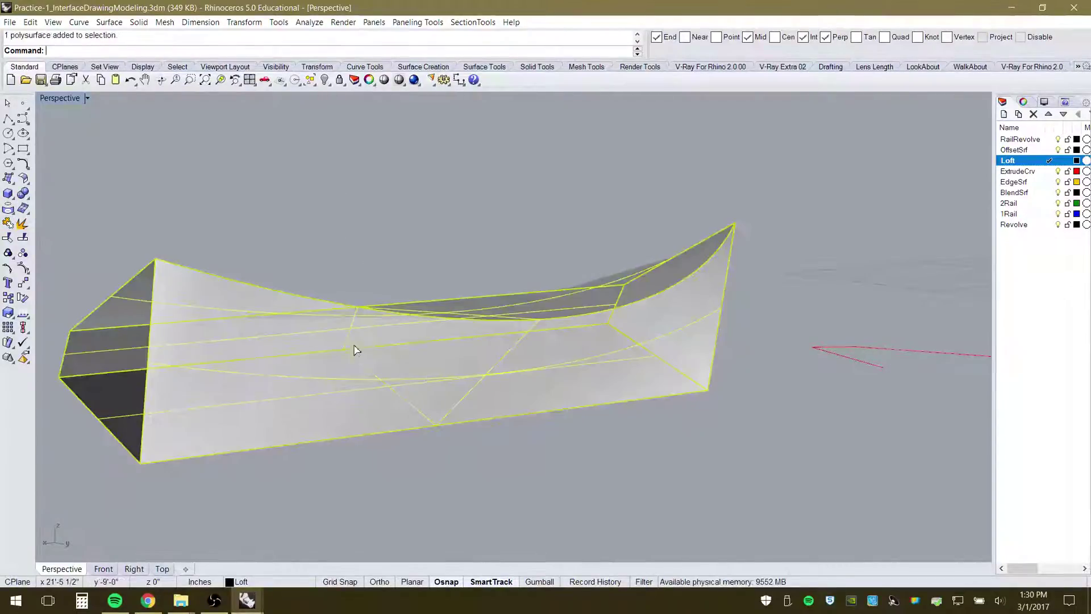
Cap the planar holes at both ends of the joined polysurface and inspect the closed ends
right_drag(478, 331, 588, 399)
right_drag(613, 350, 545, 421)
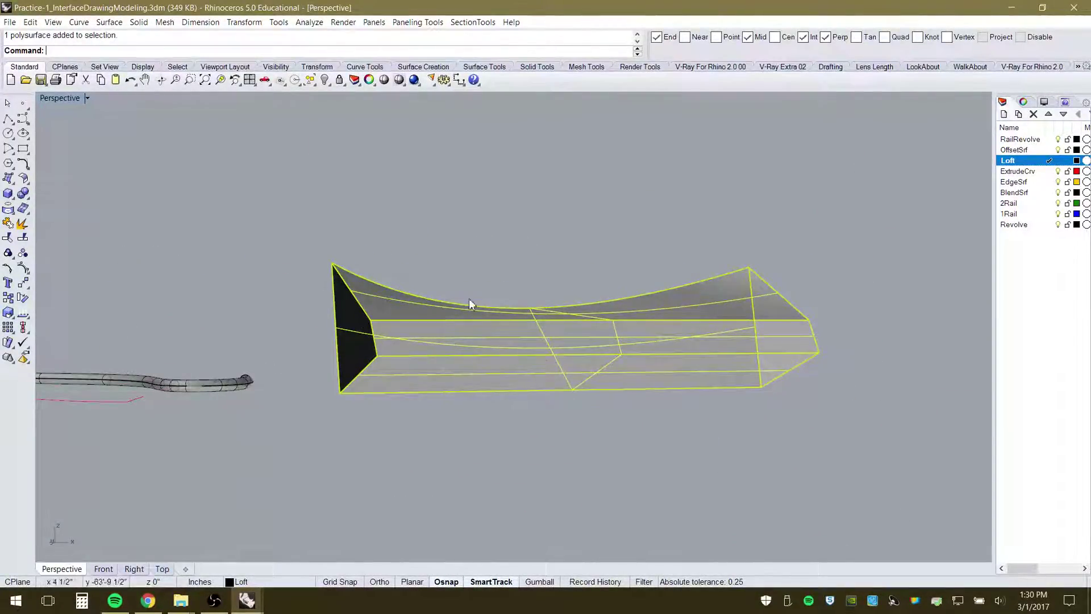
right_drag(502, 276, 813, 386)
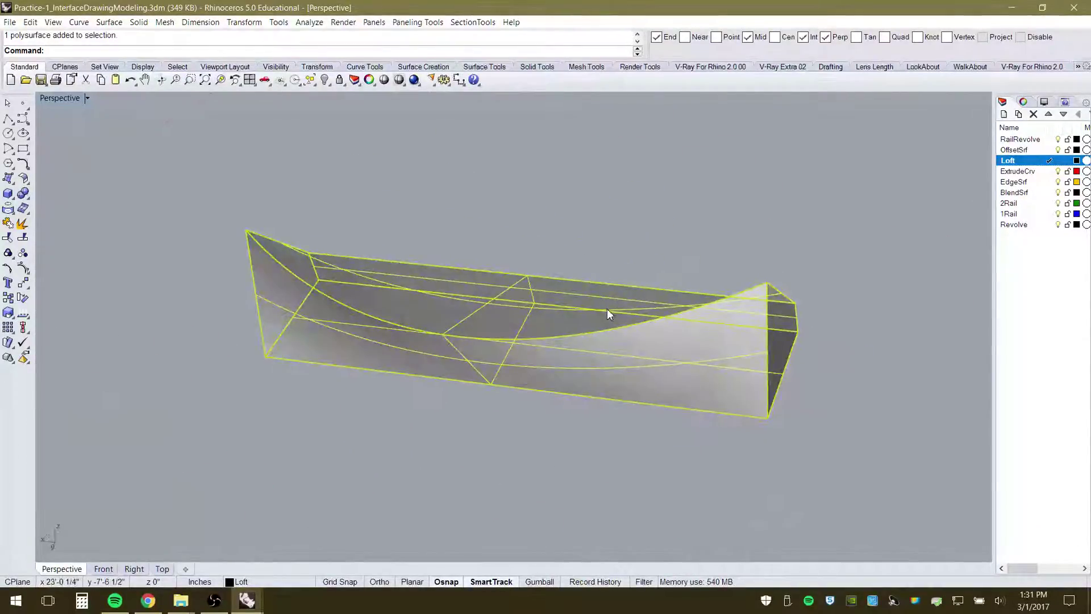
click(139, 22)
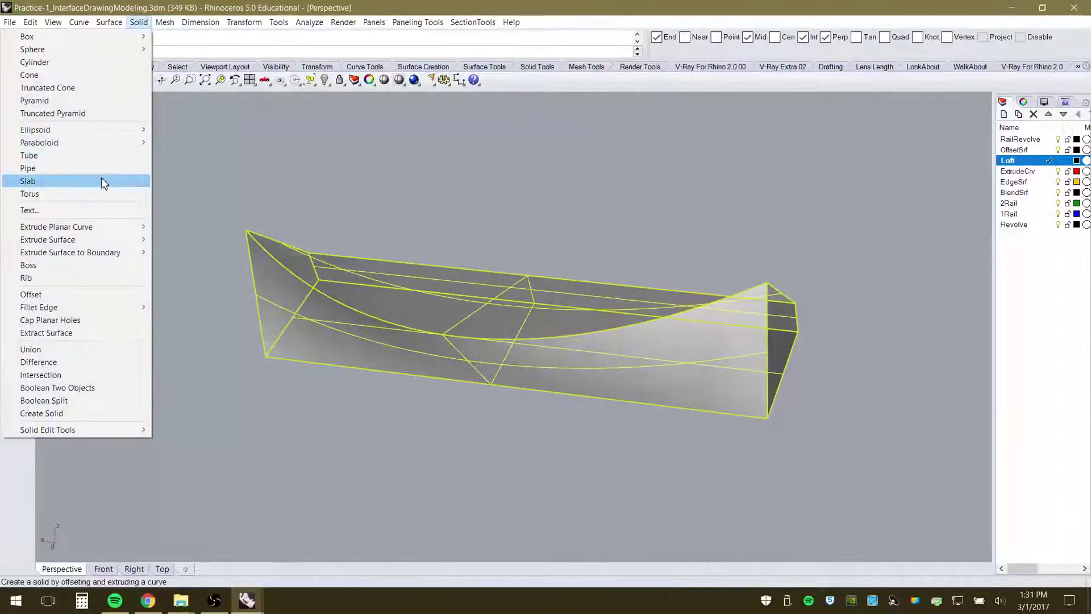
click(110, 322)
right_drag(817, 350, 735, 389)
click(772, 375)
click(418, 195)
right_drag(561, 220, 511, 280)
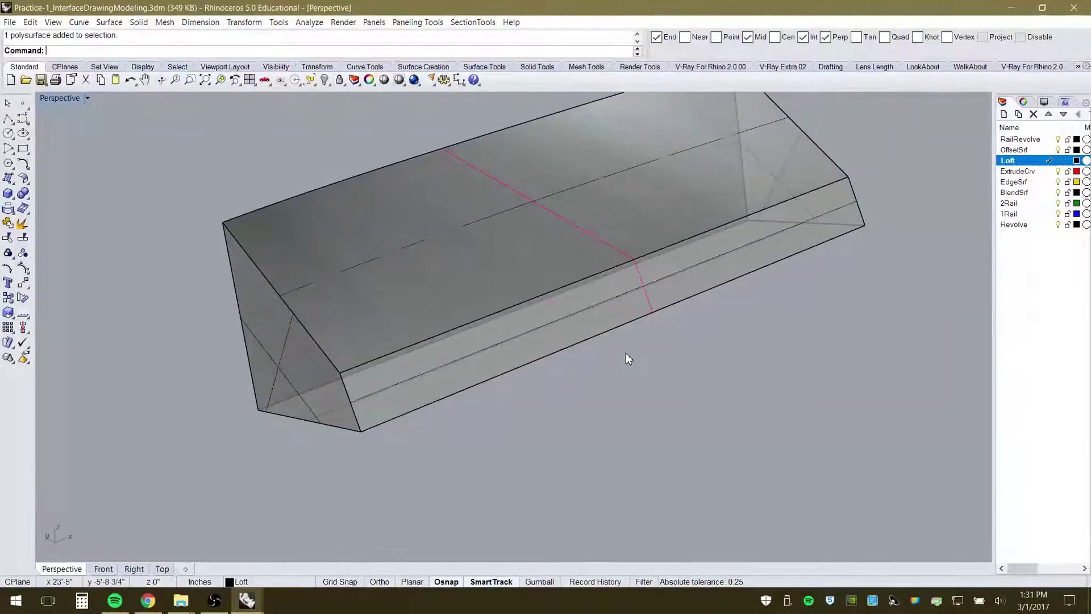
right_drag(528, 396, 595, 360)
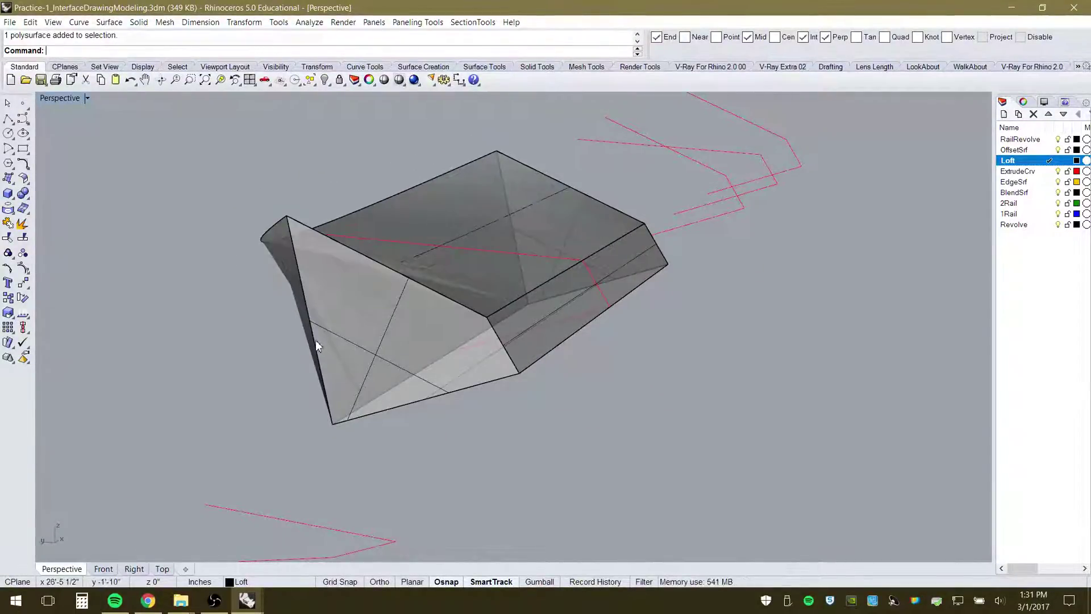
Locate the two overlapping red boxes among the practice objects and frame them for a close look
click(141, 25)
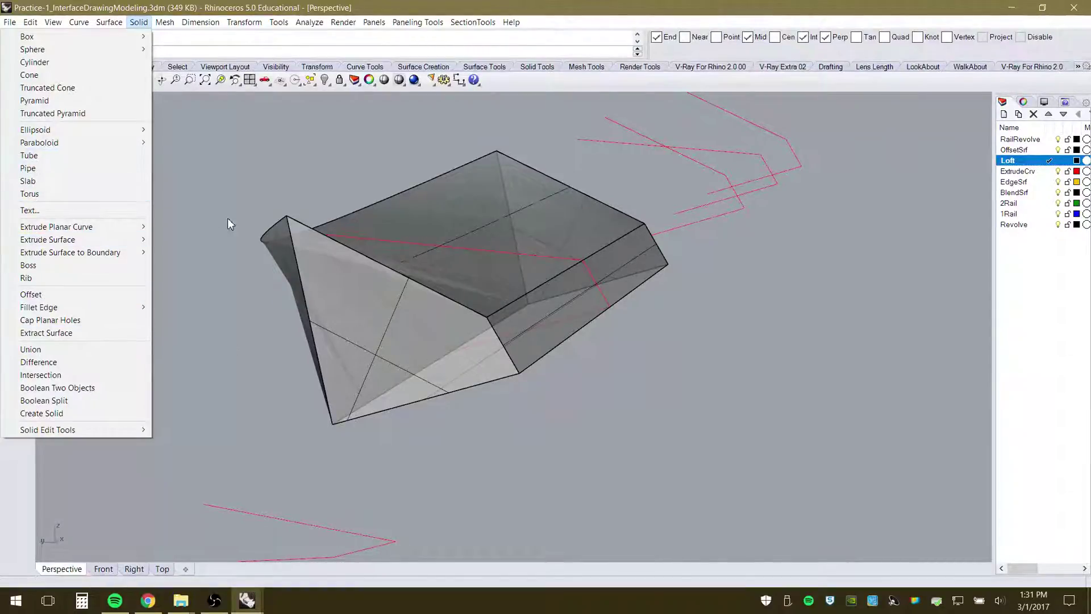
click(295, 275)
scroll(295, 275, down, 10)
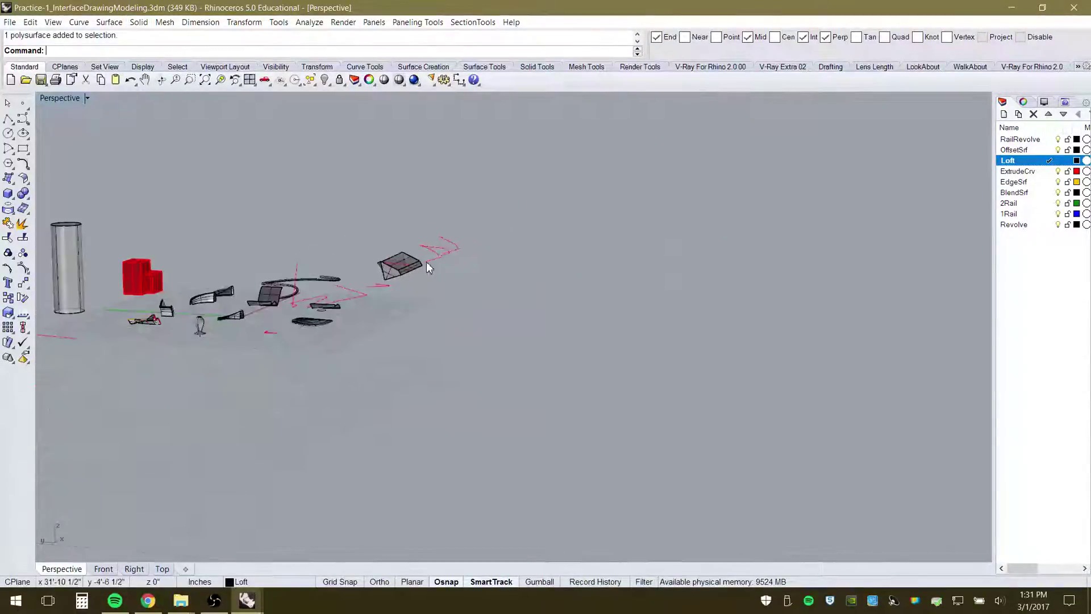
right_drag(404, 275, 404, 423)
scroll(344, 233, up, 11)
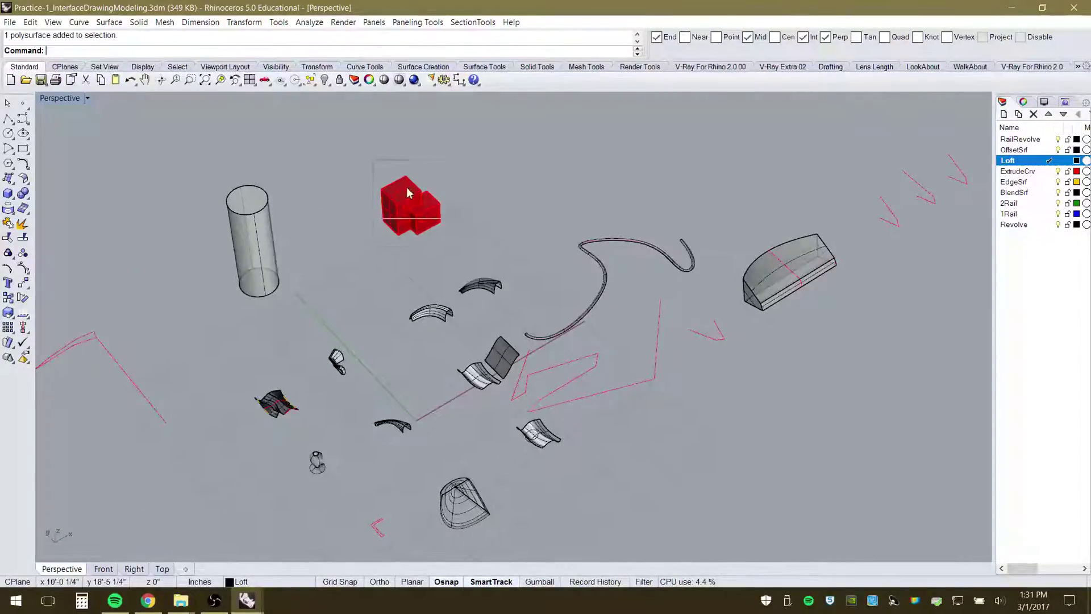
click(407, 192)
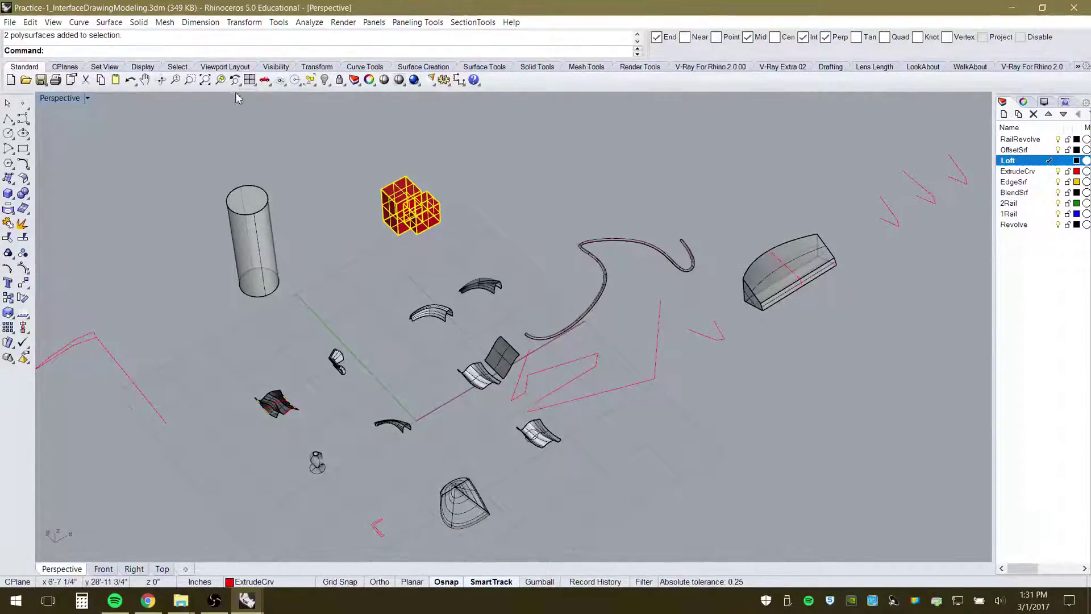
click(220, 80)
right_drag(592, 309, 453, 307)
click(207, 172)
scroll(312, 236, down, 10)
scroll(414, 214, up, 8)
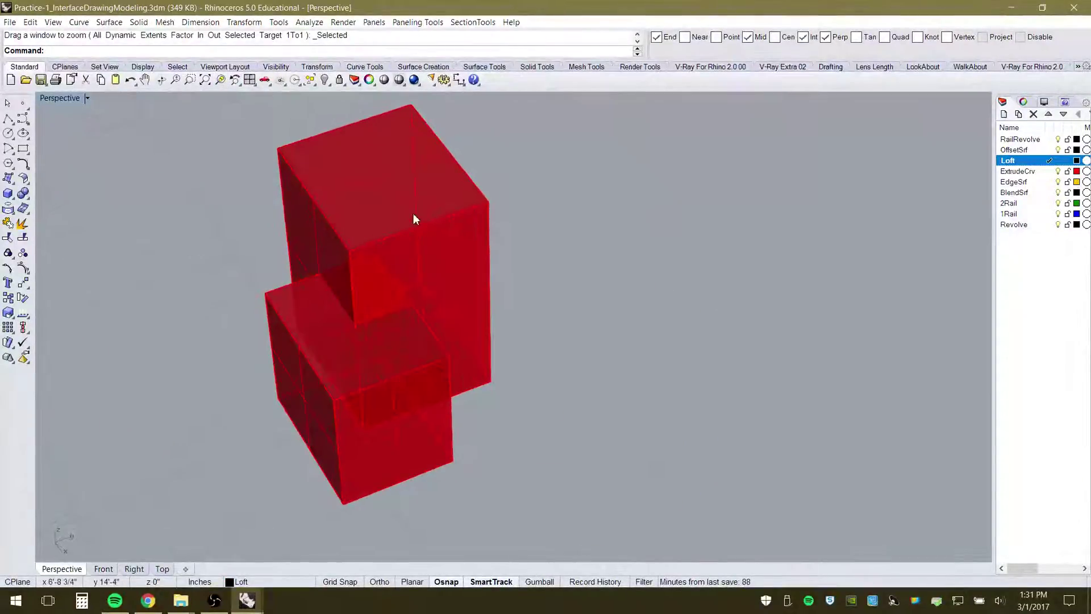
Nudge the smaller red box slightly, keeping it overlapping the taller box's corner
right_drag(413, 215, 458, 331)
click(483, 249)
mouse_move(487, 280)
mouse_down()
mouse_move(583, 252)
mouse_move(494, 284)
mouse_up()
click(567, 330)
right_drag(568, 329, 651, 410)
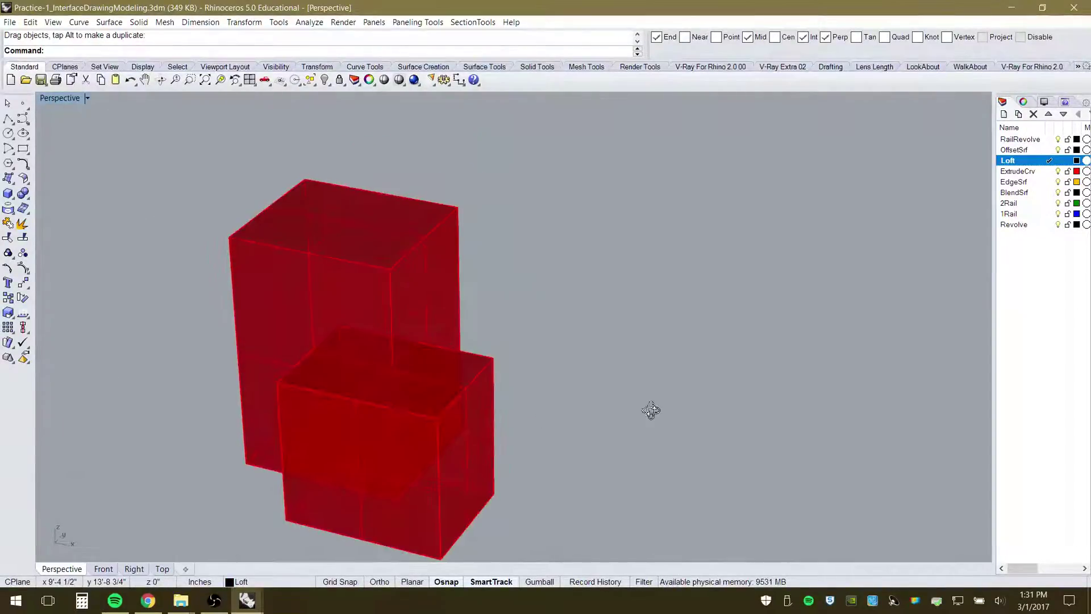
scroll(408, 301, down, 8)
right_drag(408, 302, 529, 384)
scroll(465, 438, up, 6)
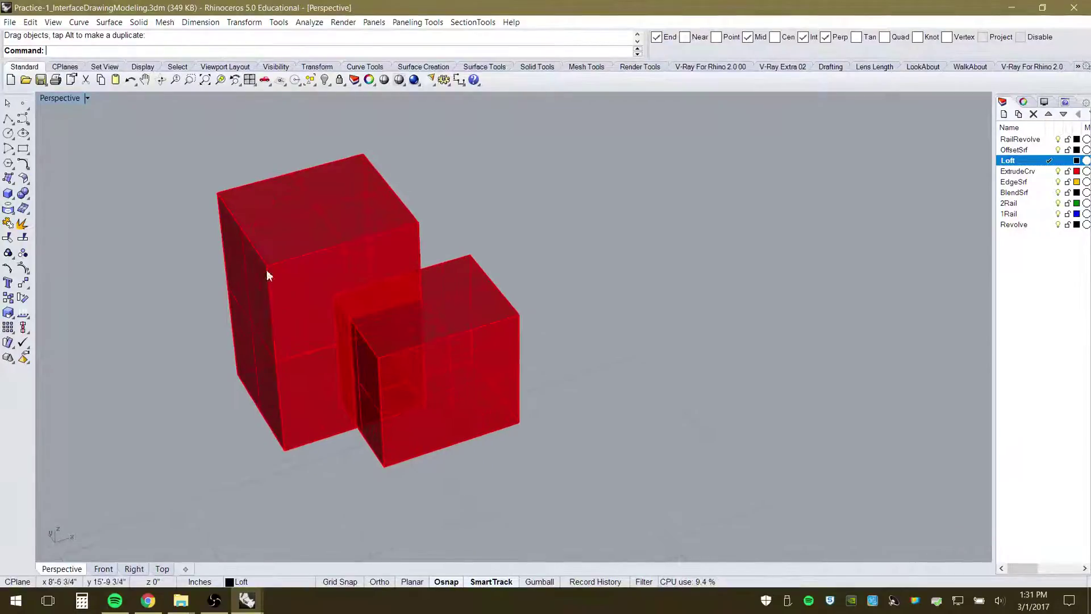
scroll(267, 273, up, 2)
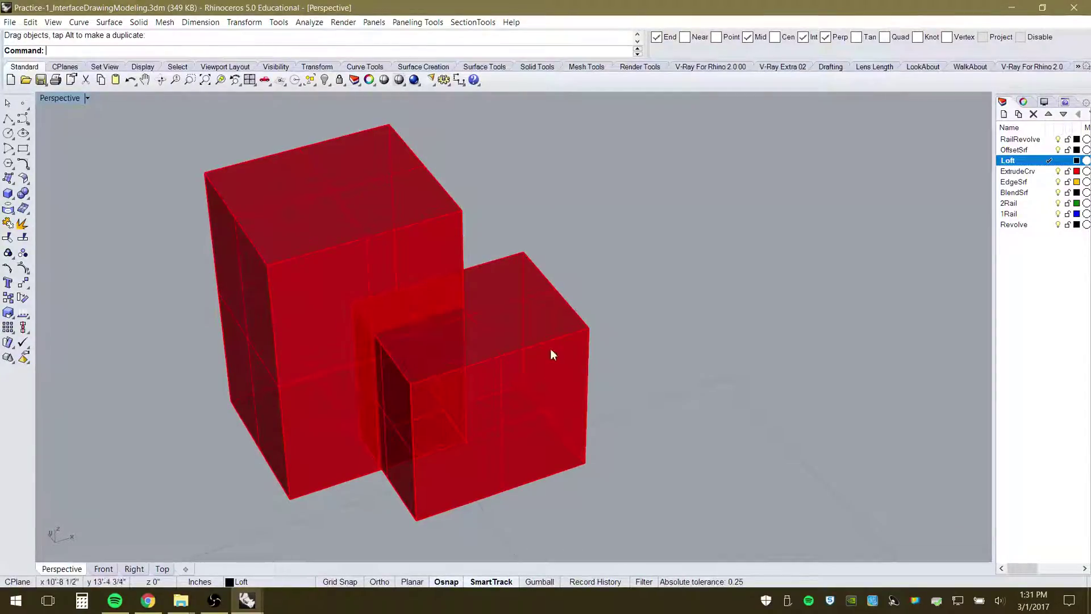
drag(550, 350, 540, 322)
click(583, 247)
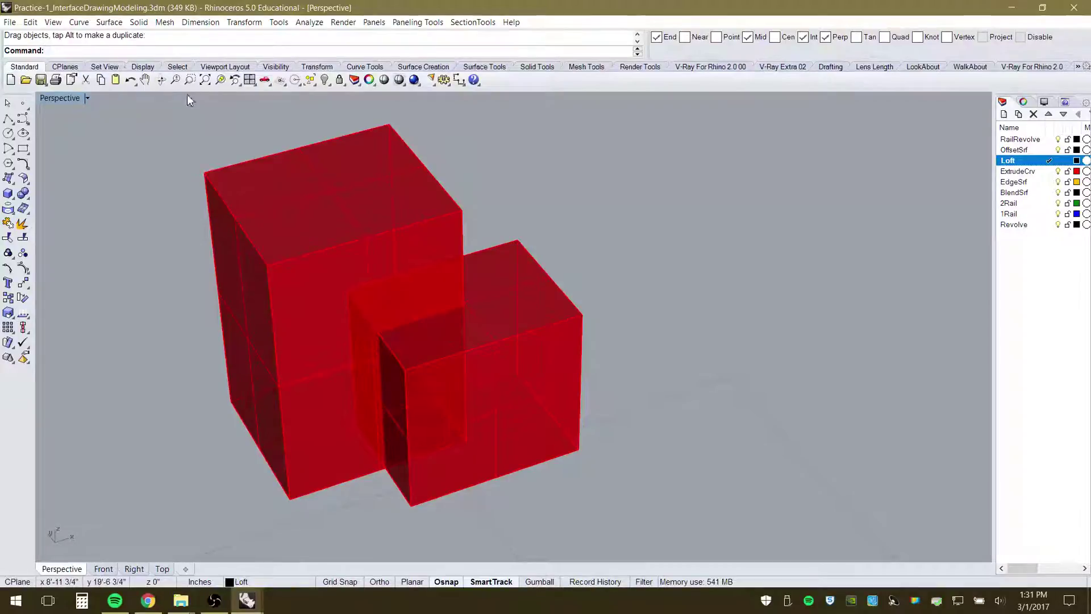
Boolean Split the taller red box with the smaller box as the cutting solid, deleting the input
click(139, 23)
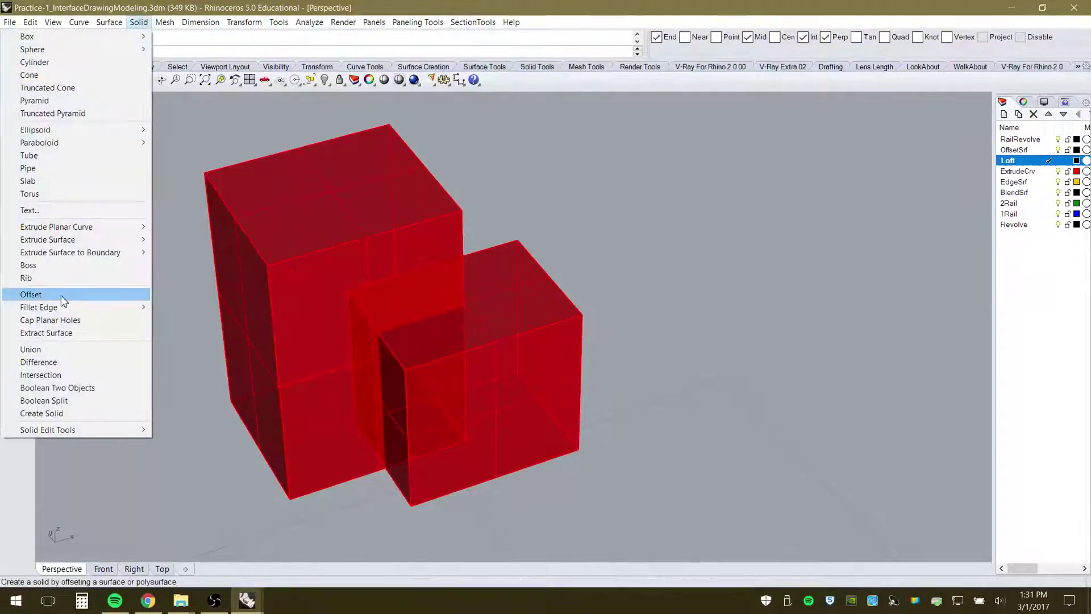
click(67, 402)
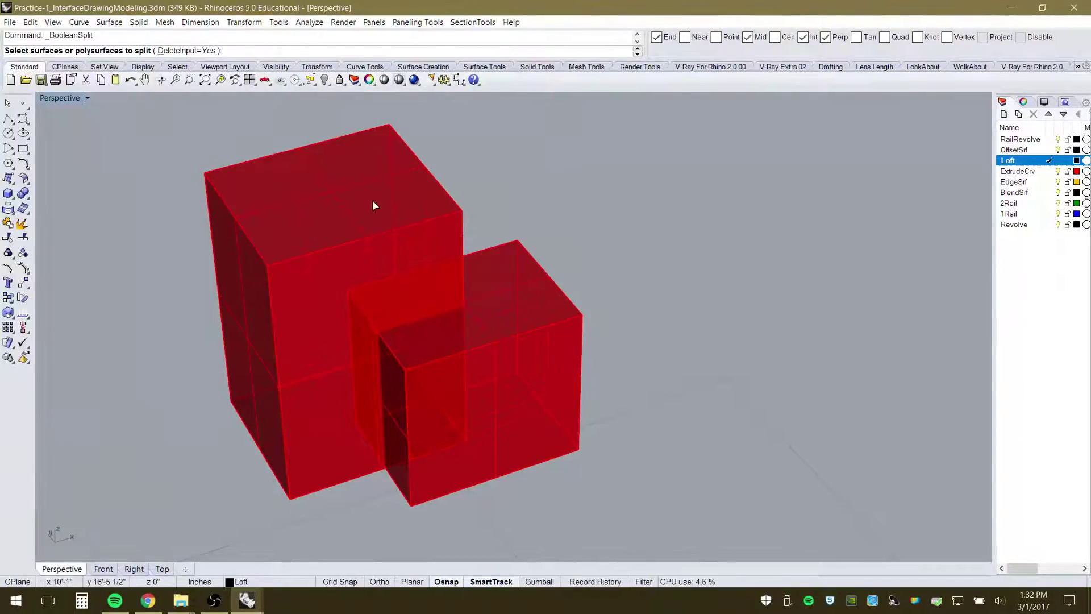
click(358, 188)
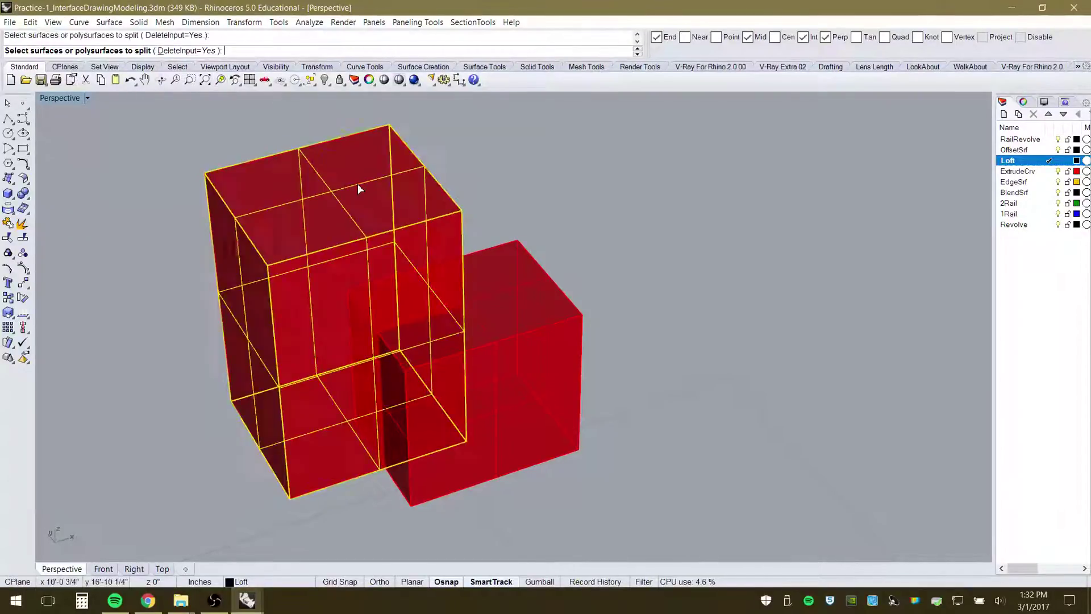
click(565, 303)
key(Return)
click(540, 287)
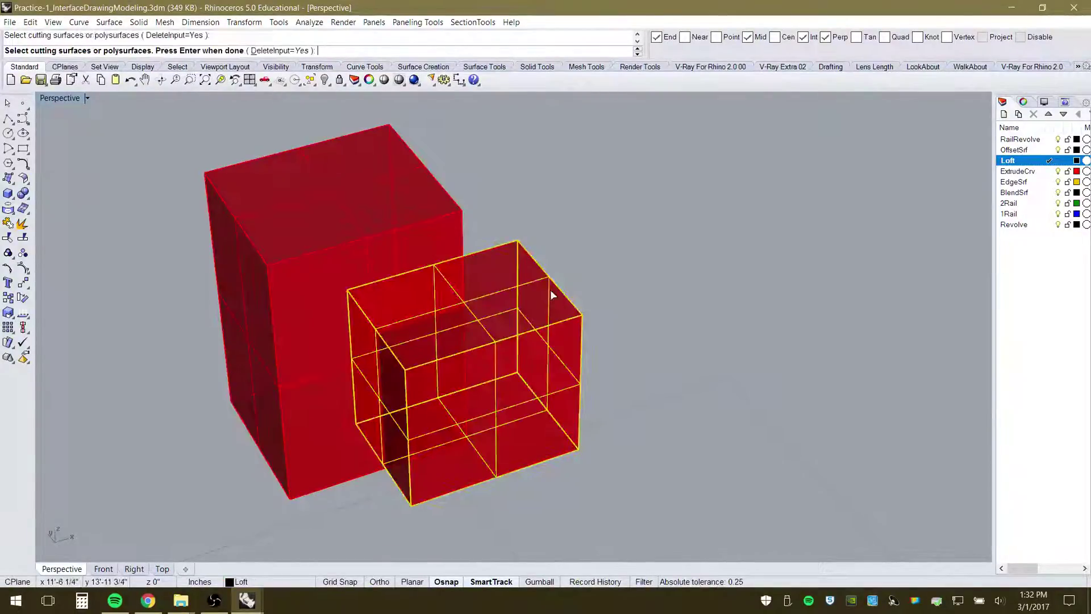
key(Return)
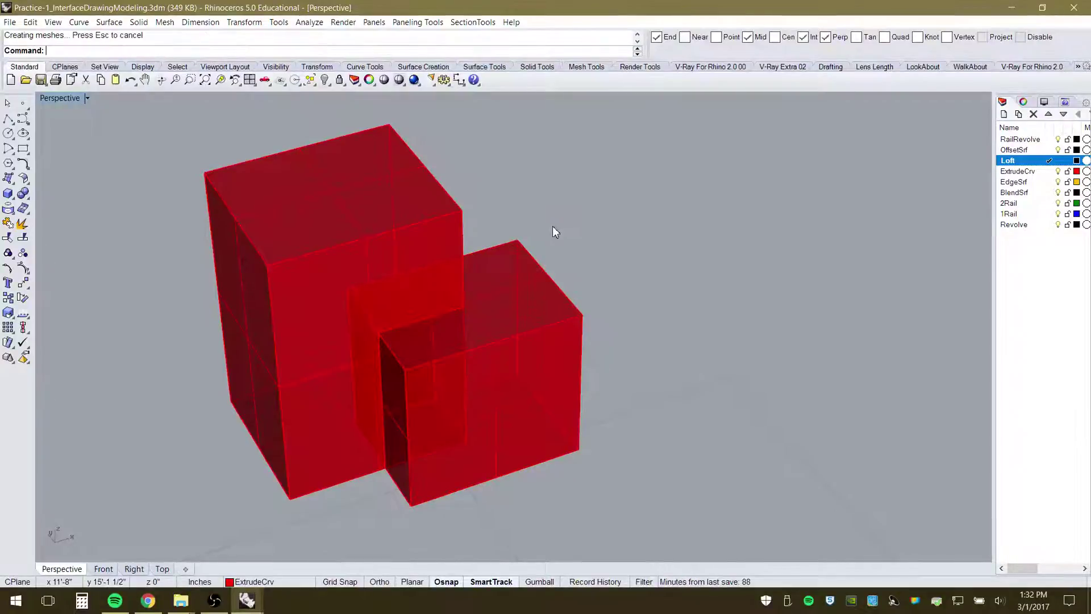
Pull the smaller box and the notched tall box away from the overlap piece to expose the separate solids
drag(540, 287, 733, 274)
click(367, 277)
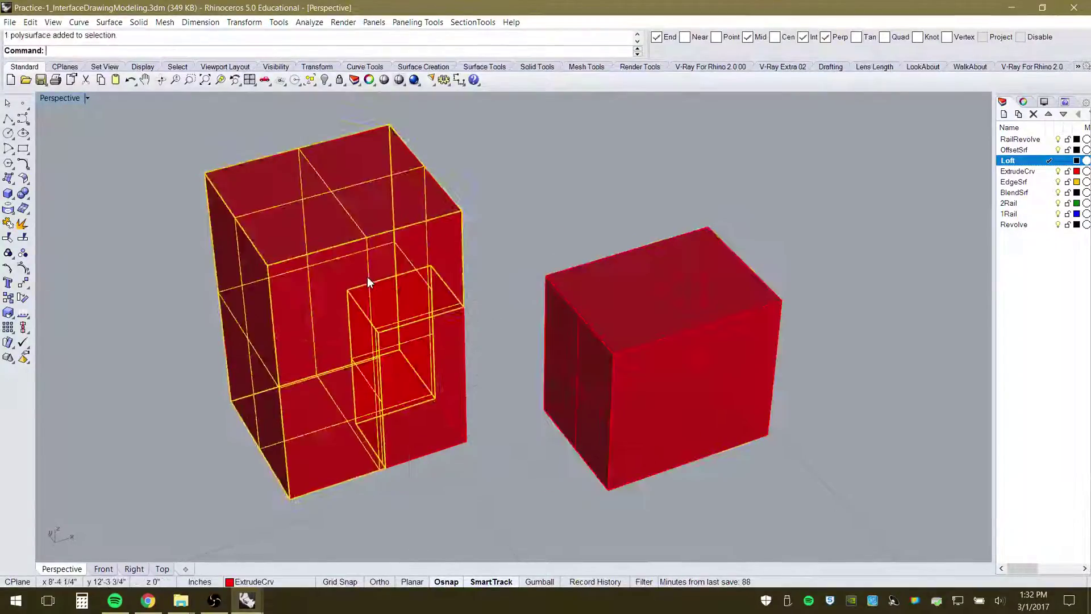
drag(368, 277, 251, 246)
click(411, 321)
key(Escape)
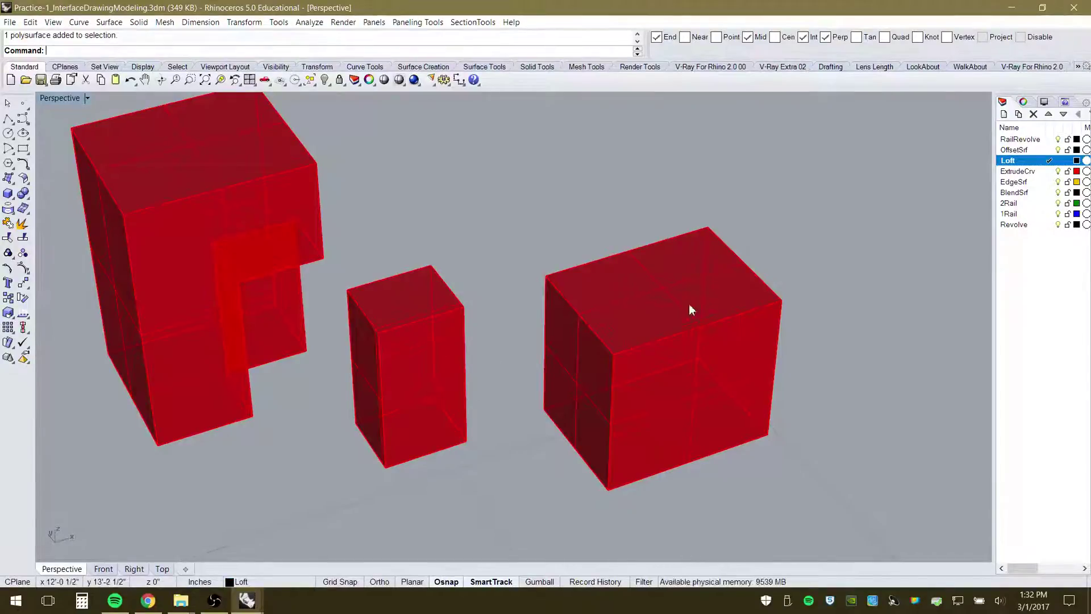
click(414, 353)
key(Escape)
Undo both box moves and the Boolean Split, and clear the selection
key(ctrl+z)
key(ctrl+z)
key(ctrl+z)
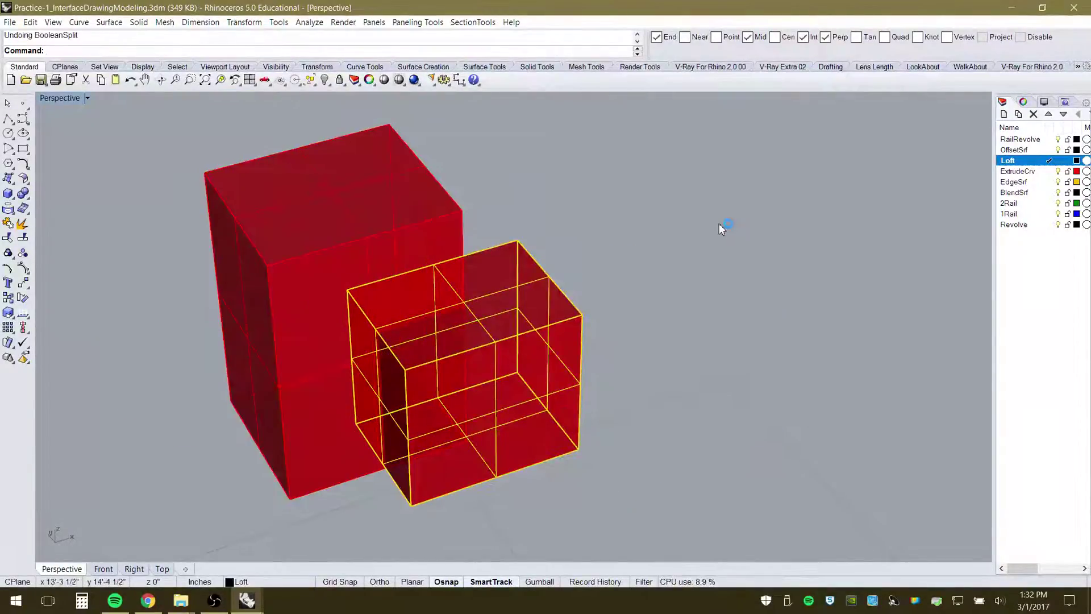
click(662, 226)
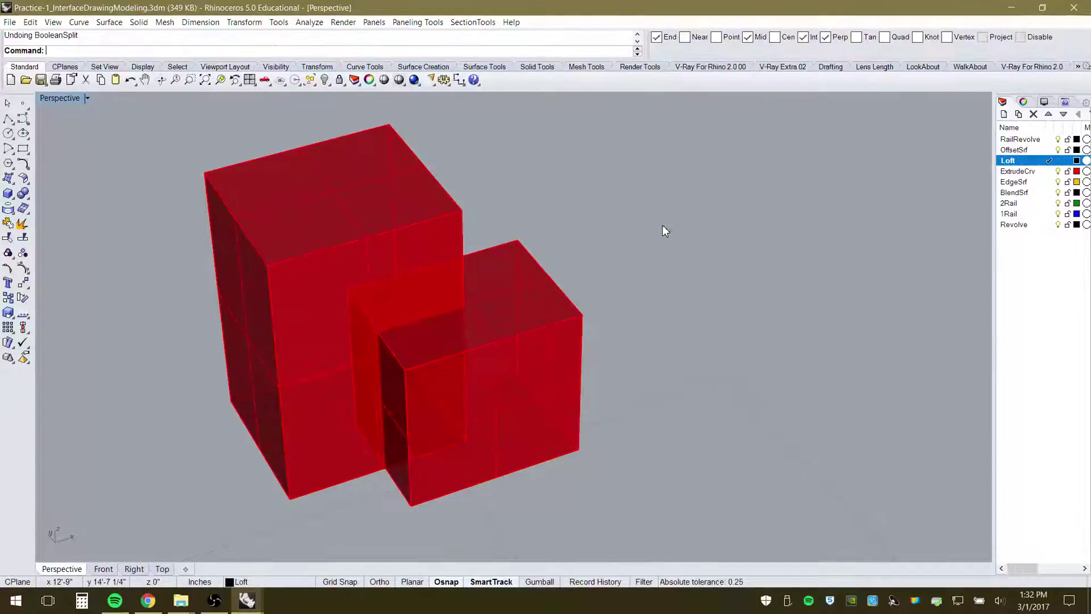
Run Boolean Two Objects on the taller and smaller overlapping red boxes
click(139, 22)
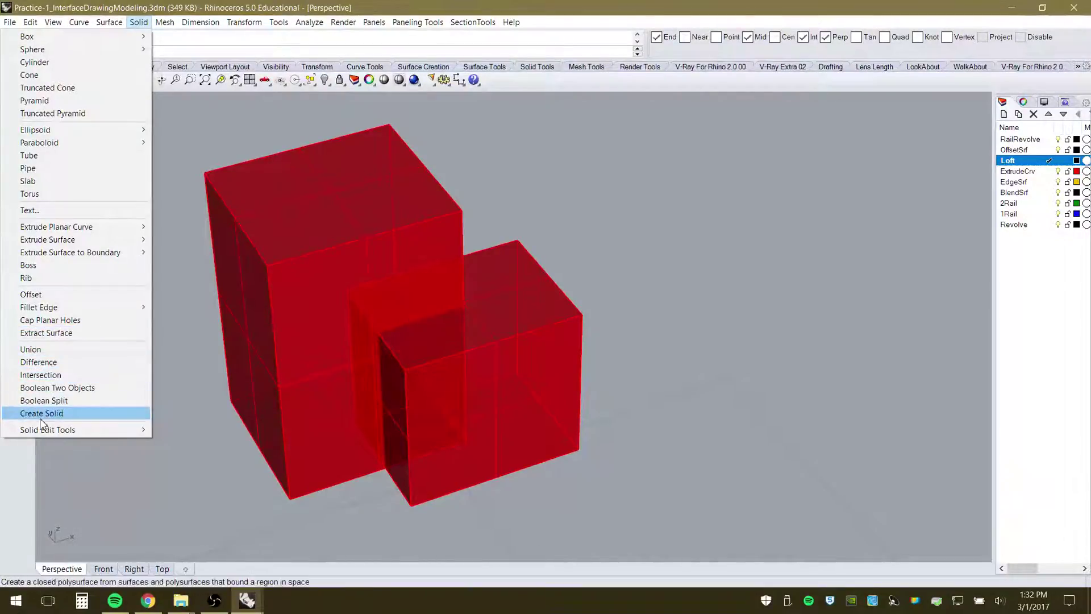
click(62, 387)
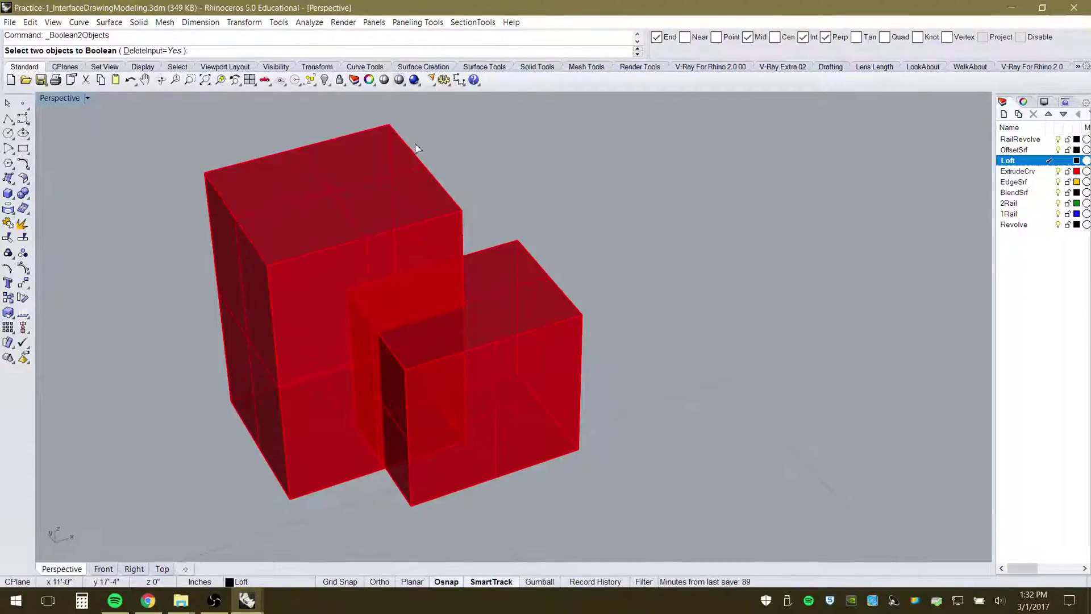
click(429, 211)
click(497, 261)
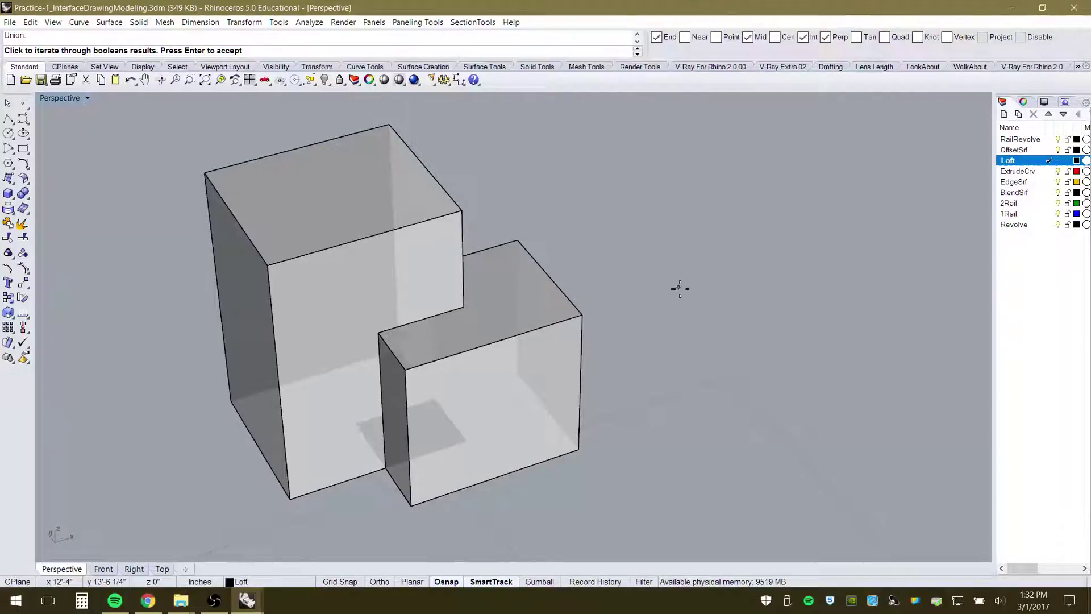
Cycle through the union, intersection and difference results, and accept the inverse intersection of the two boxes
click(680, 288)
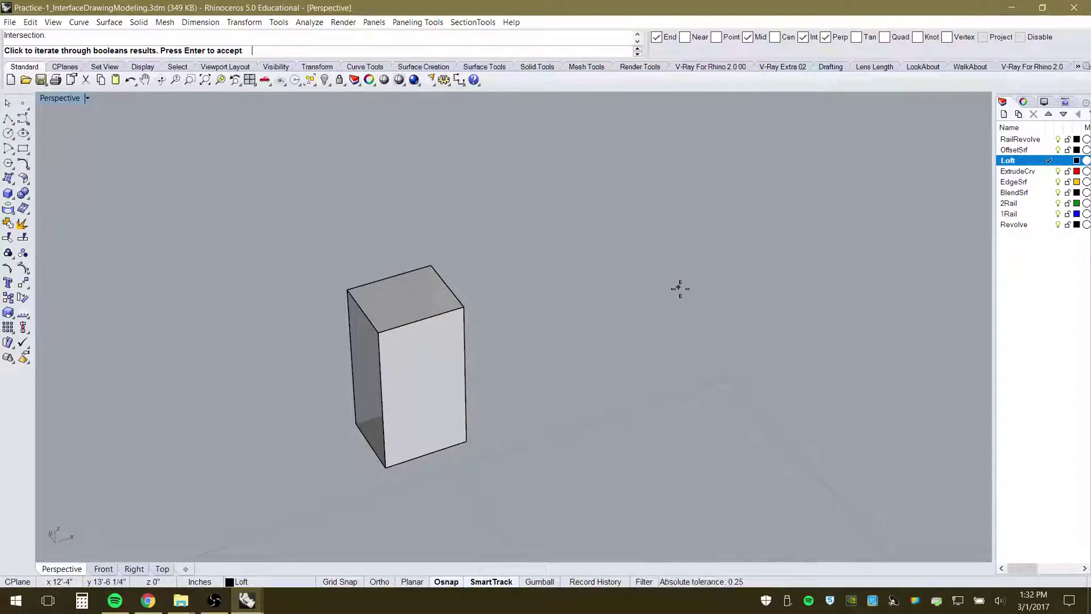
click(680, 289)
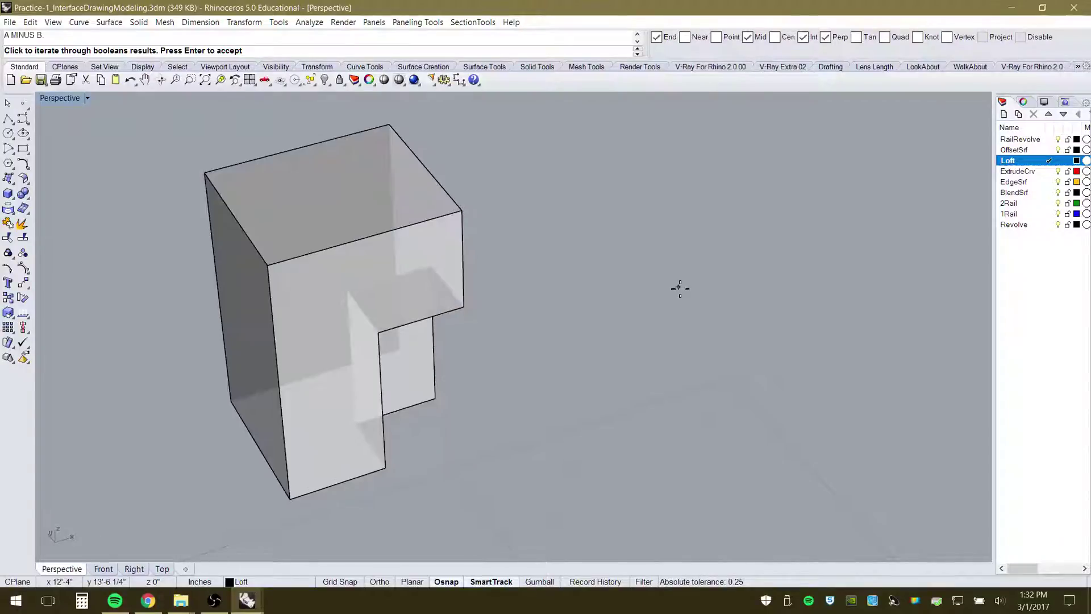
click(679, 288)
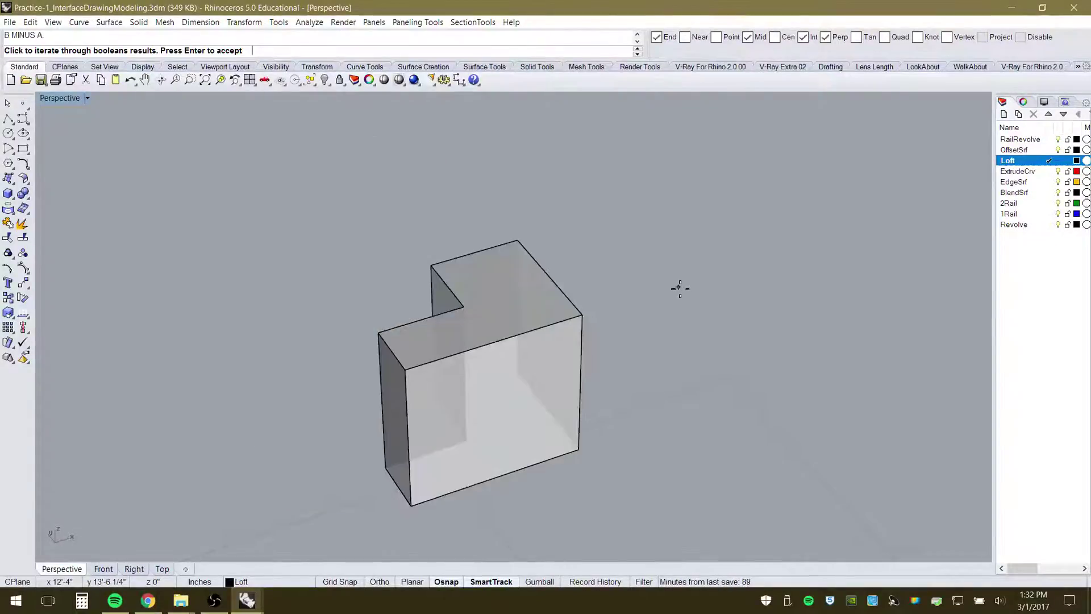
click(679, 288)
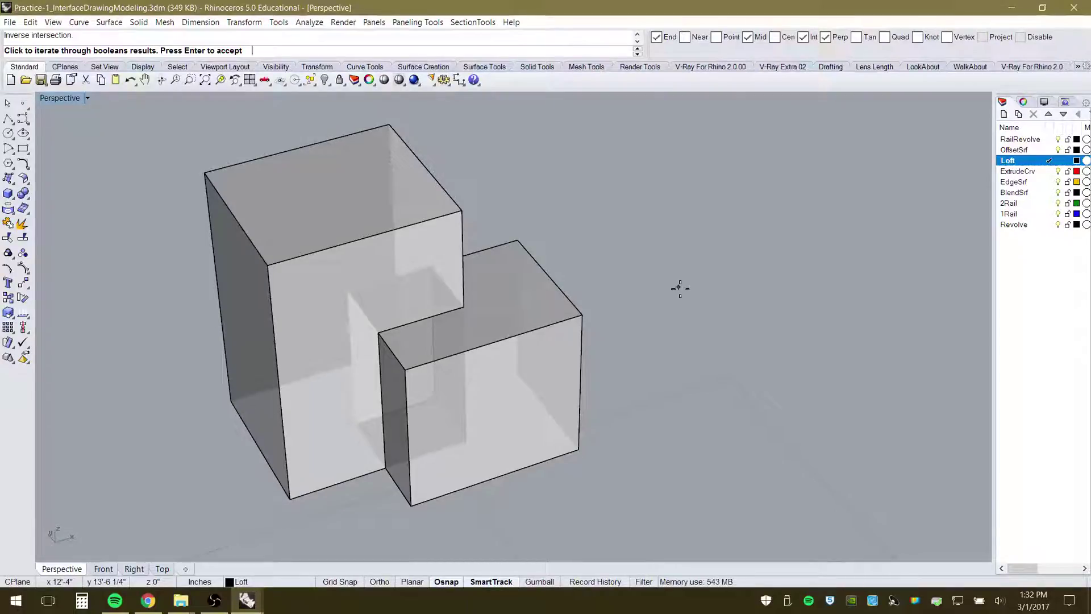
click(680, 288)
click(679, 288)
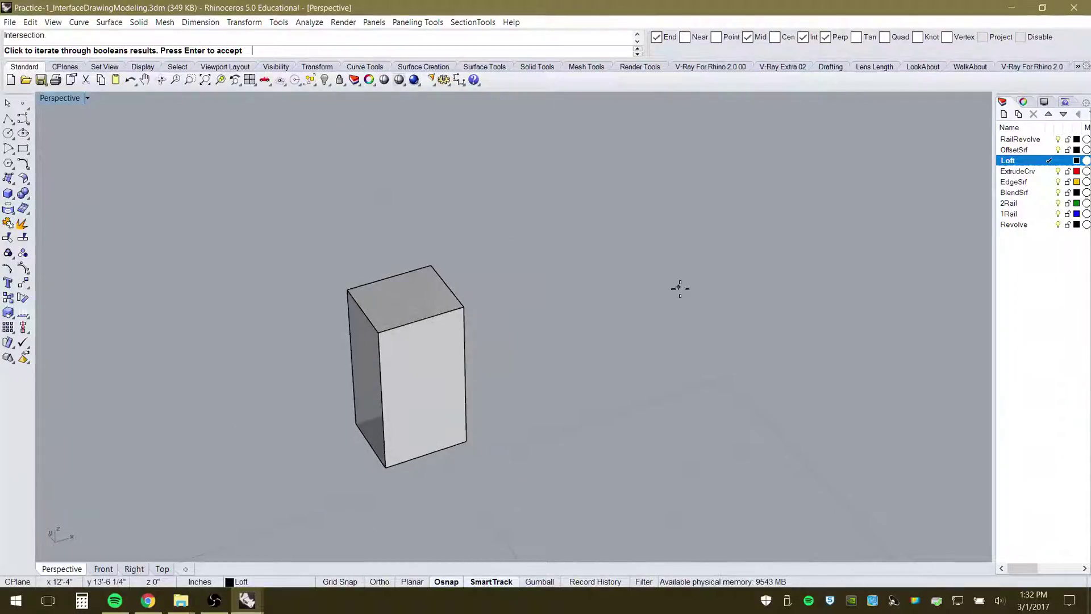
click(680, 288)
click(680, 288)
click(679, 288)
key(Return)
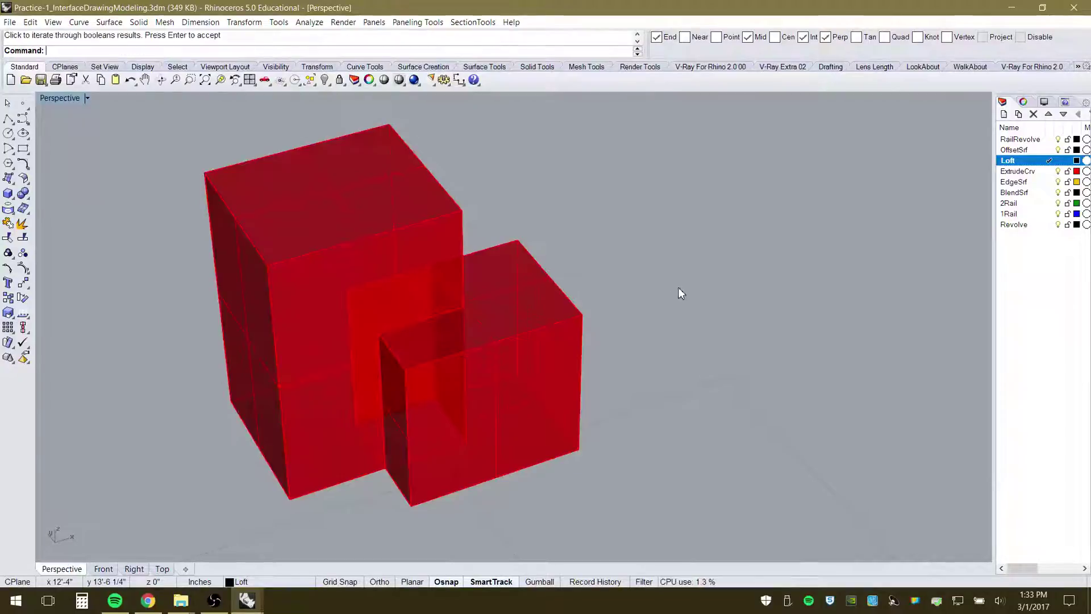
Move the smaller notched box and the taller notched box away from each other
drag(502, 301, 657, 313)
drag(381, 255, 310, 224)
click(548, 272)
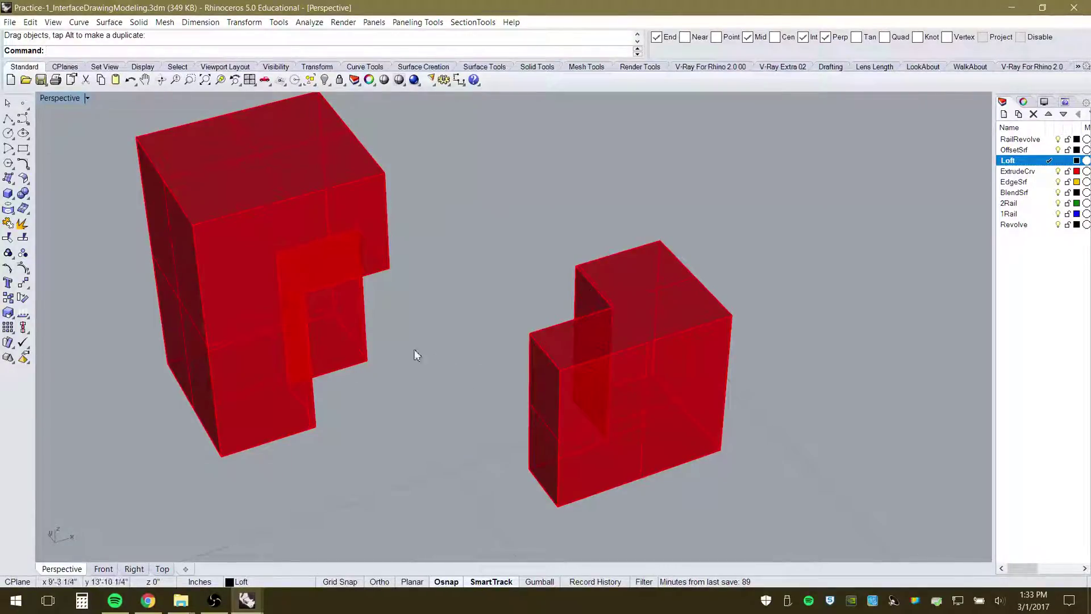
Examine the notches cut into the two separated red solids from several angles
right_drag(807, 336, 755, 361)
scroll(653, 323, down, 6)
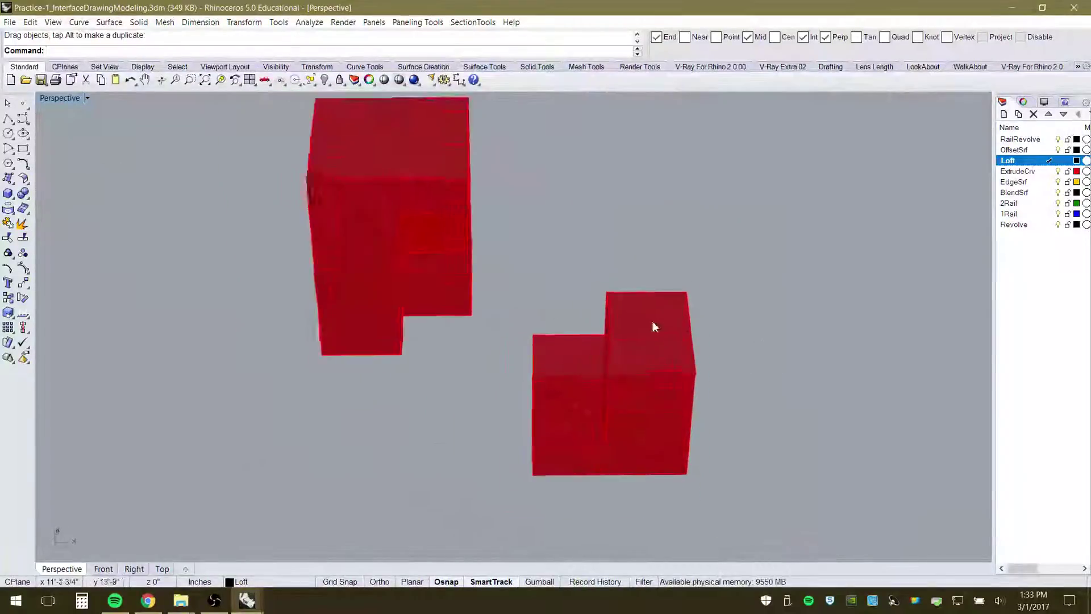
scroll(616, 238, up, 8)
right_drag(599, 407, 658, 349)
scroll(401, 421, down, 5)
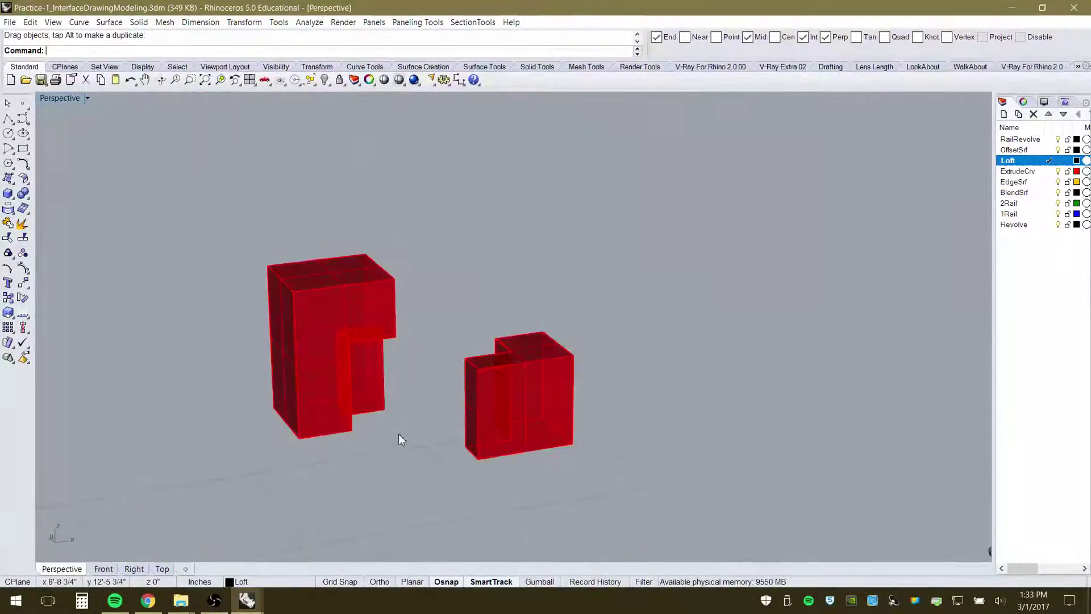
mouse_move(524, 363)
right_down()
mouse_move(488, 450)
mouse_move(411, 334)
mouse_move(466, 377)
mouse_move(534, 358)
right_up()
scroll(489, 360, up, 6)
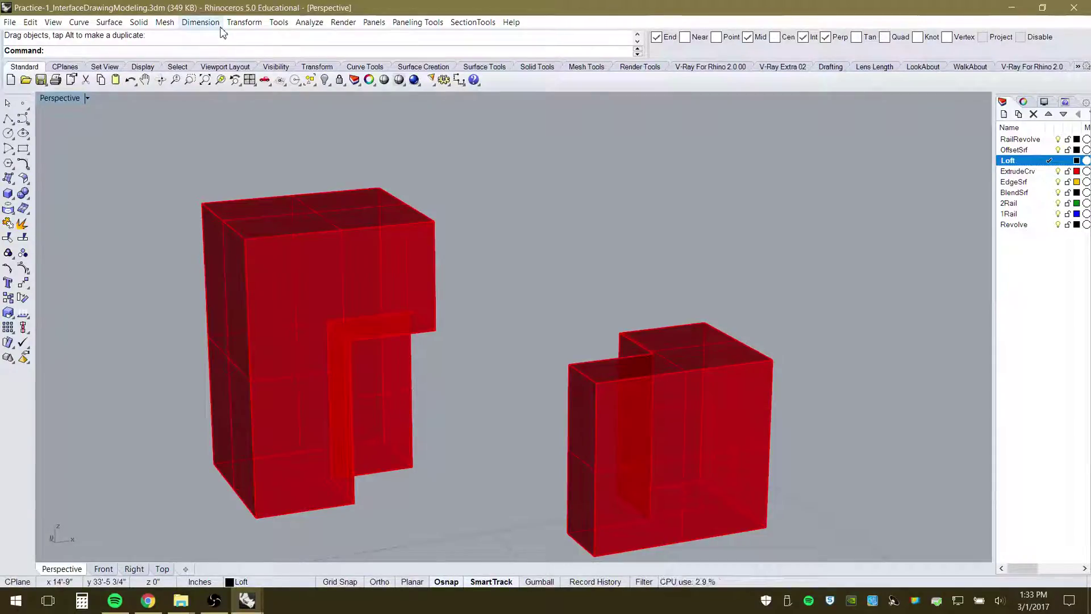
scroll(471, 193, down, 5)
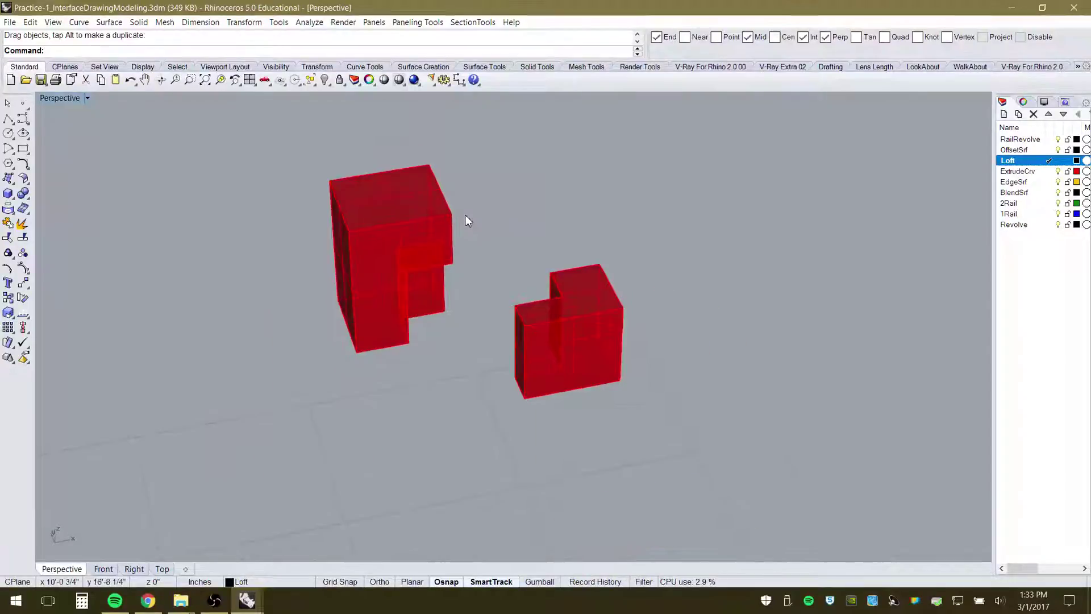
right_drag(479, 198, 504, 251)
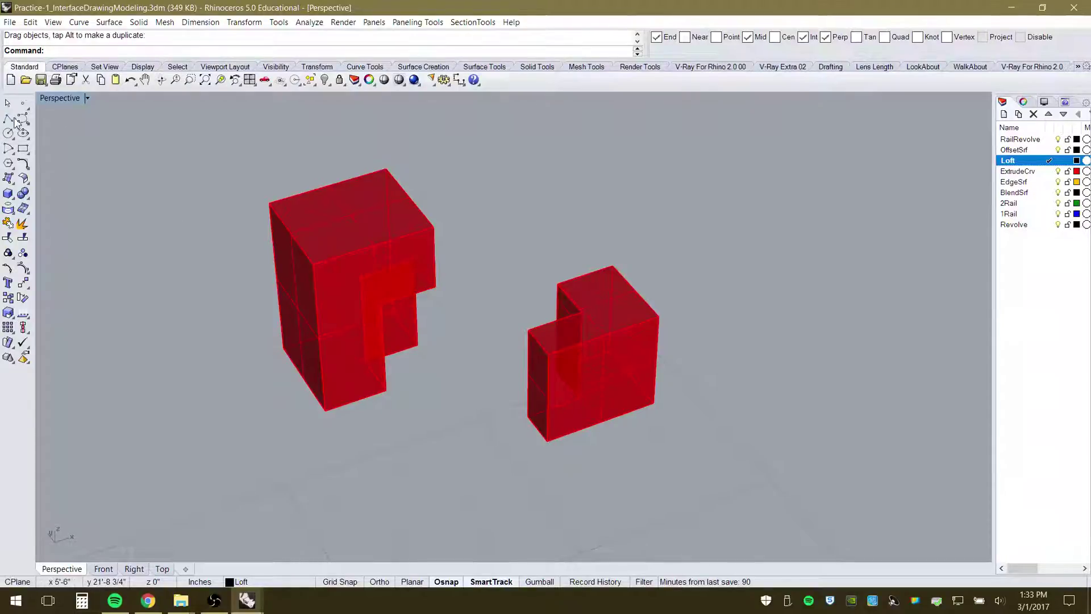
Look over the whole set of practice curves, surfaces and solids from different directions
scroll(452, 258, down, 5)
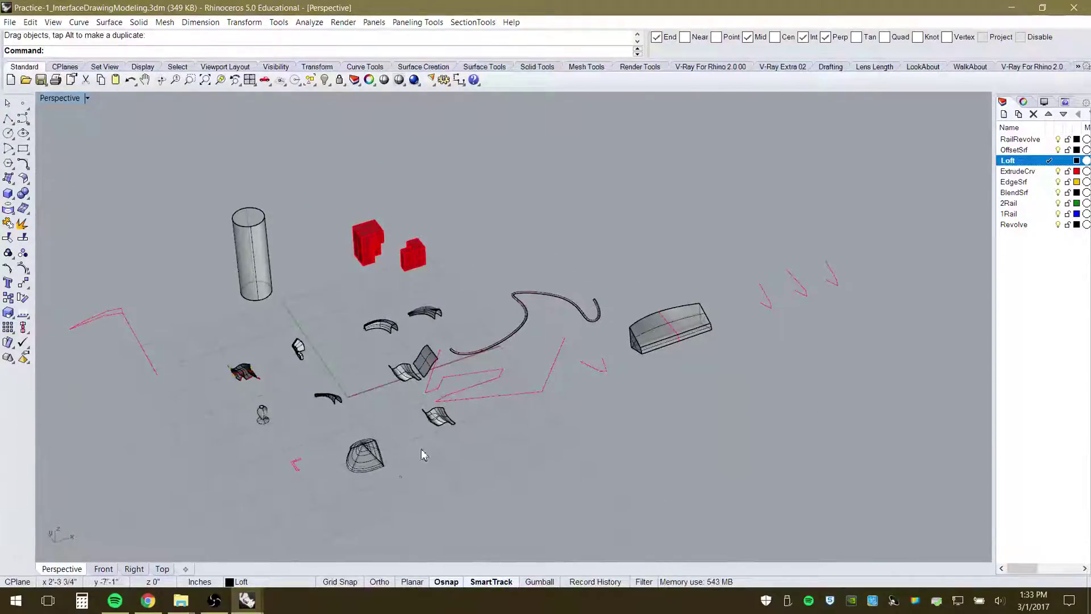
scroll(421, 449, up, 2)
scroll(328, 300, down, 6)
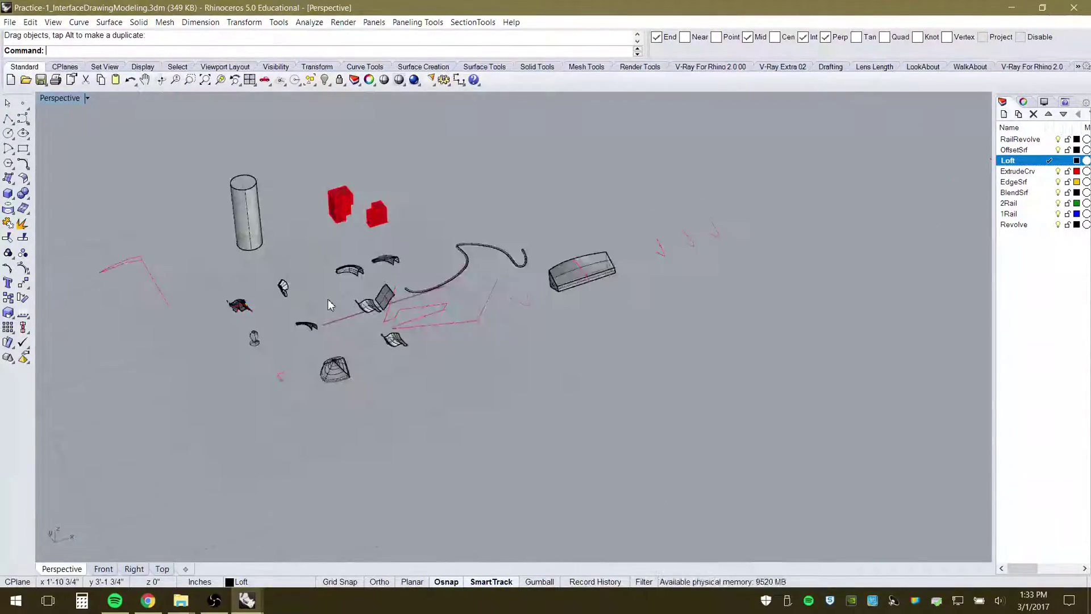
right_drag(358, 350, 430, 301)
scroll(431, 301, down, 7)
scroll(505, 293, up, 9)
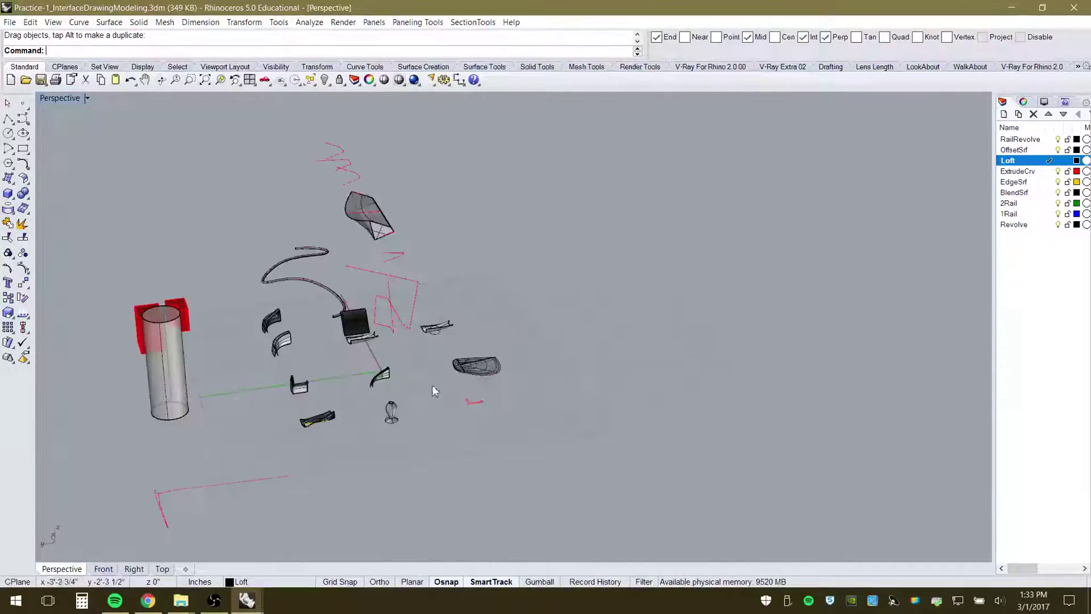
right_drag(432, 384, 513, 370)
scroll(533, 329, up, 5)
scroll(441, 285, down, 7)
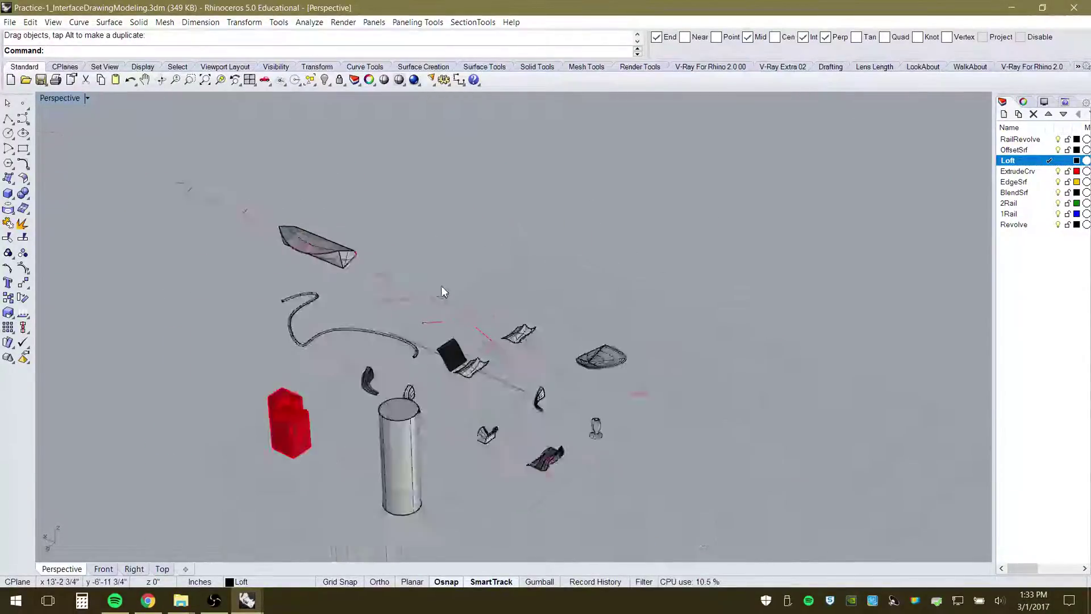
Switch to the Practice-2_EditingTransforming file to view its red surfaces, and return to the Practice-1 file
click(247, 600)
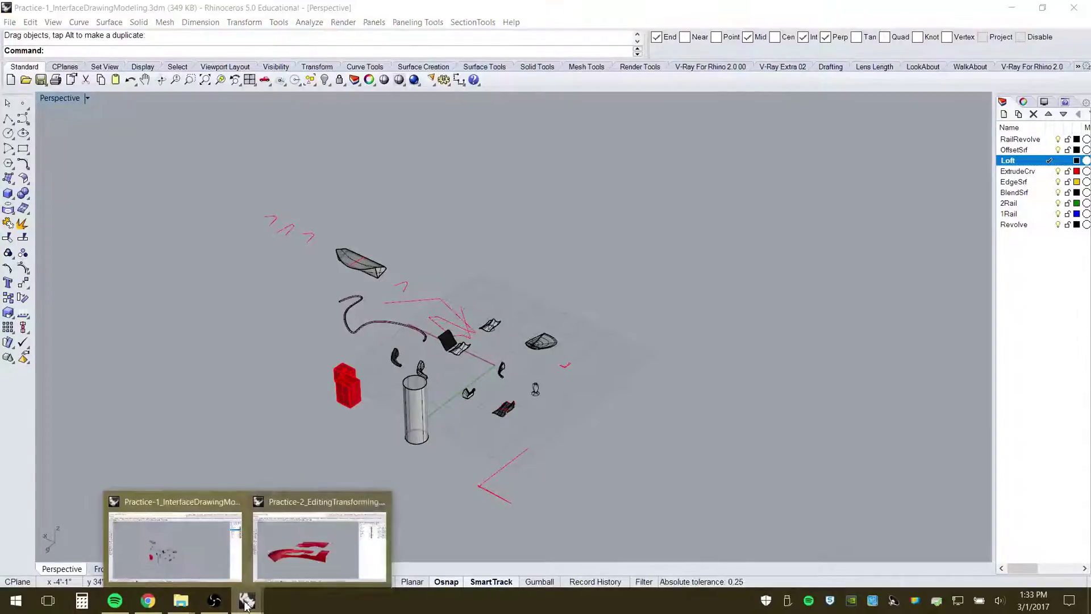
click(285, 556)
right_drag(609, 294, 564, 312)
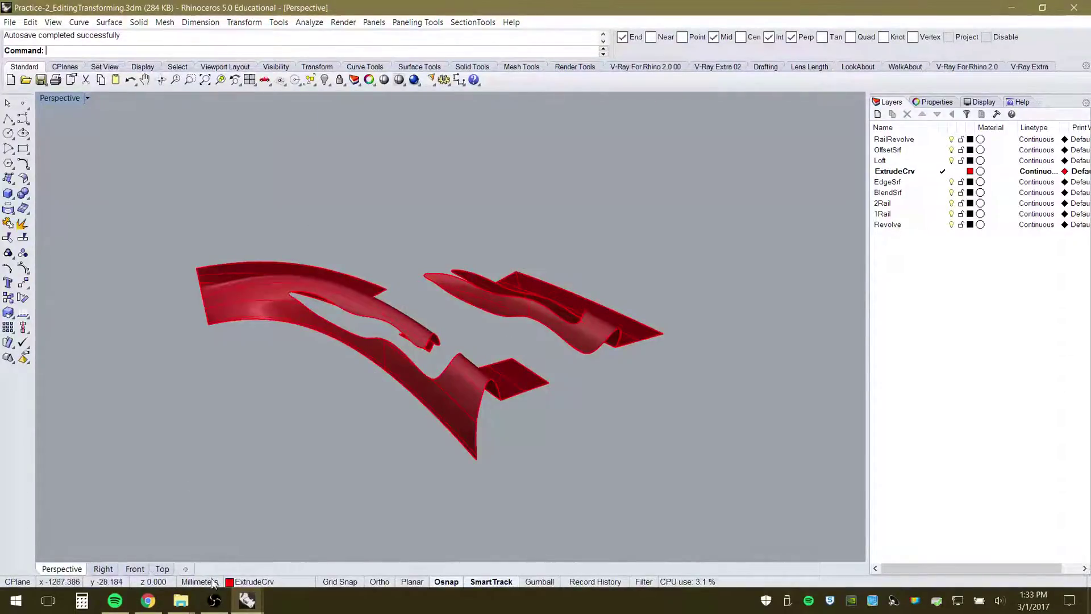
mouse_move(248, 601)
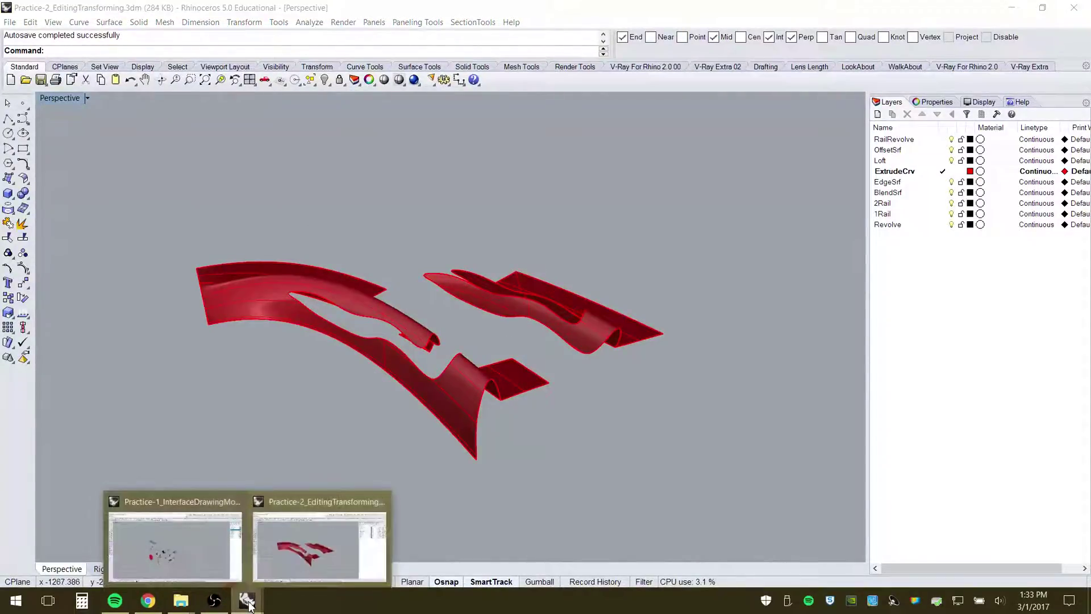
click(209, 553)
Select the flat square surface on the BlendSrf layer, zoom to the selection, and orbit around it
scroll(472, 417, up, 5)
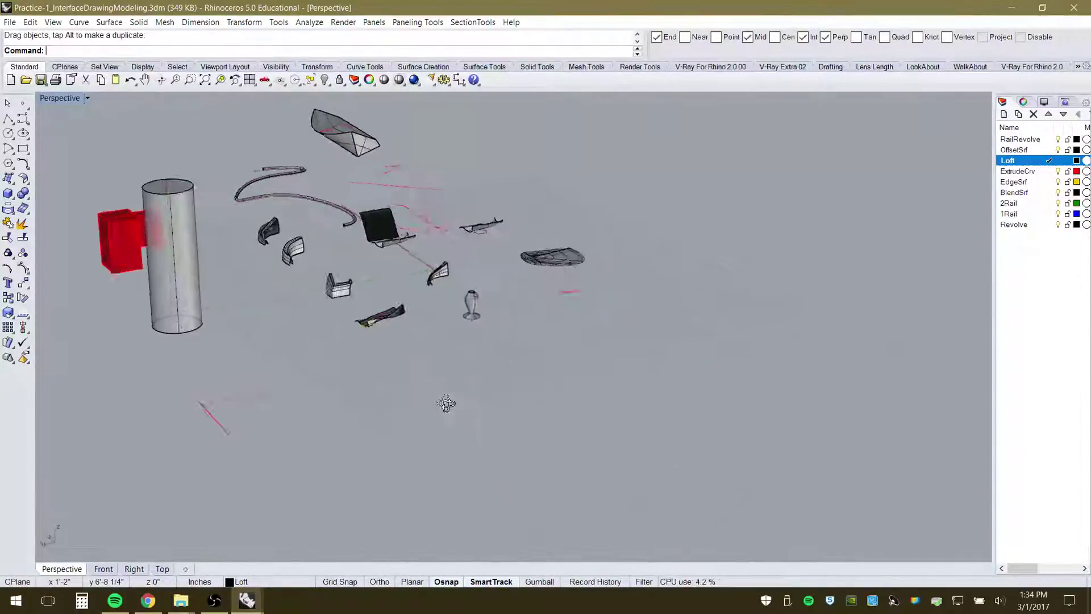
right_drag(447, 404, 436, 416)
click(368, 266)
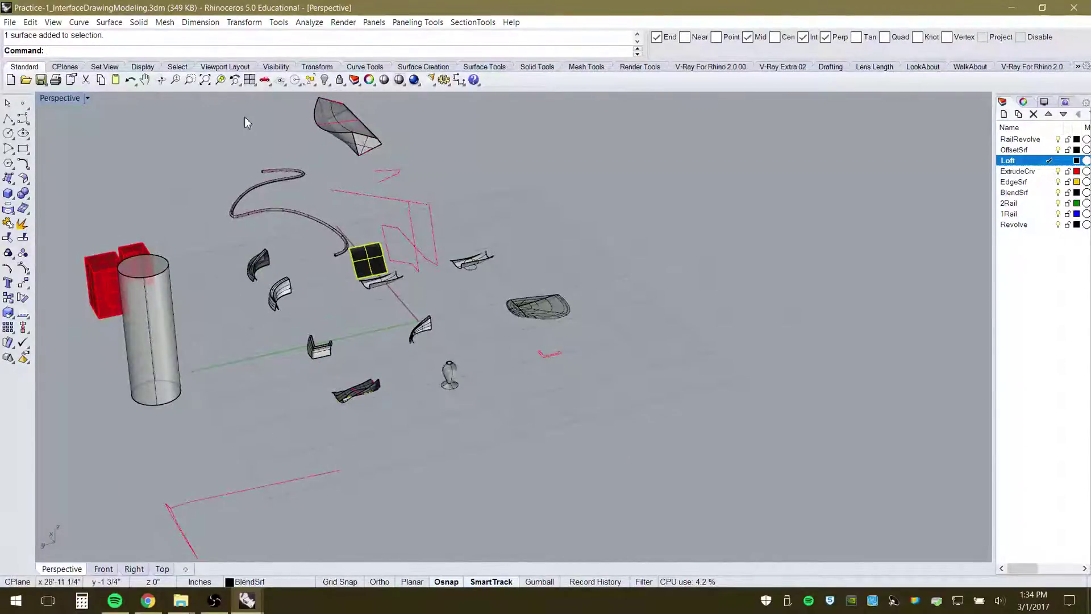
click(221, 80)
scroll(486, 311, down, 5)
right_drag(482, 311, 431, 372)
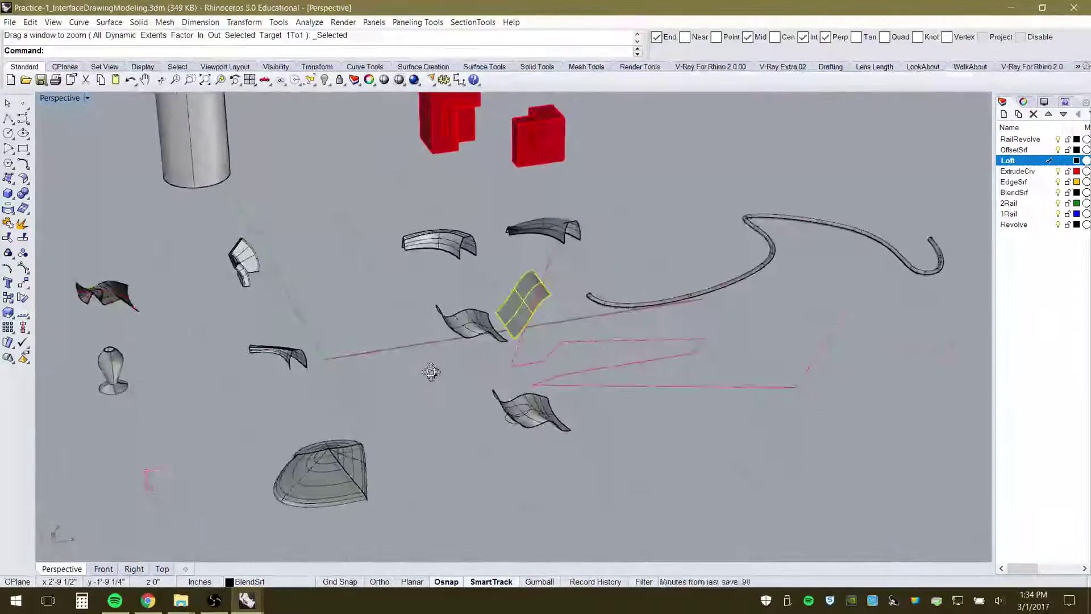
Survey the full practice scene and get a close view of the two notched red solids
scroll(286, 280, down, 5)
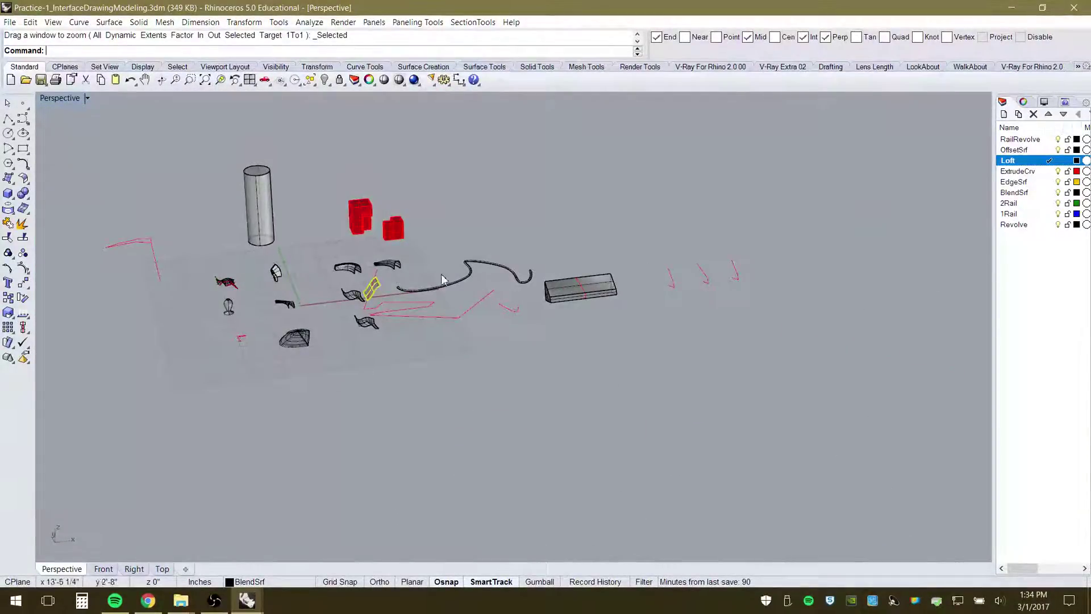
scroll(248, 276, up, 3)
scroll(431, 174, up, 3)
scroll(465, 333, down, 3)
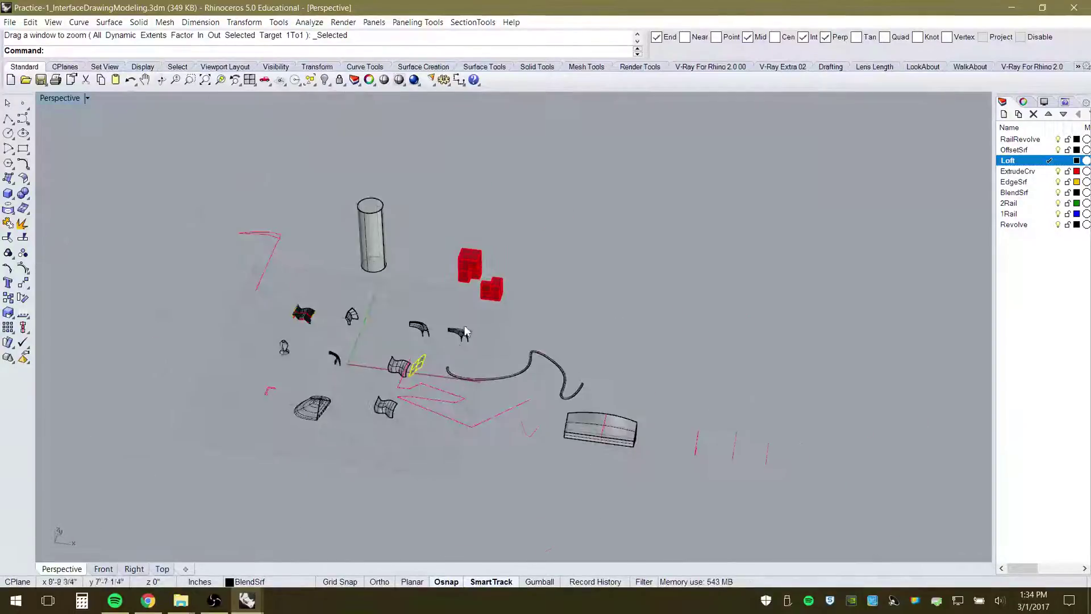
scroll(495, 301, up, 4)
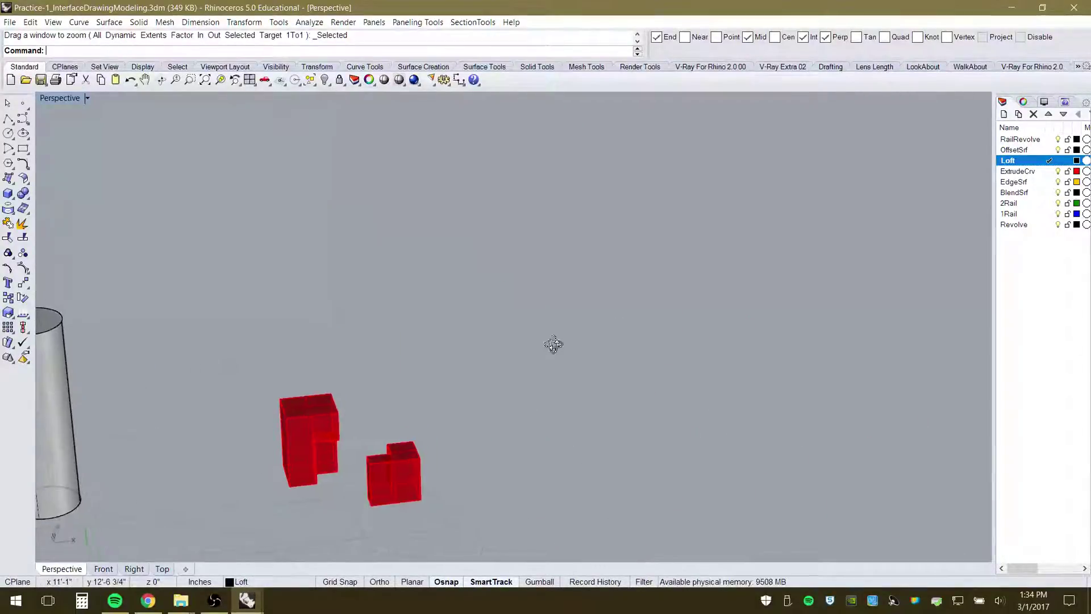
scroll(454, 297, down, 4)
scroll(397, 368, up, 5)
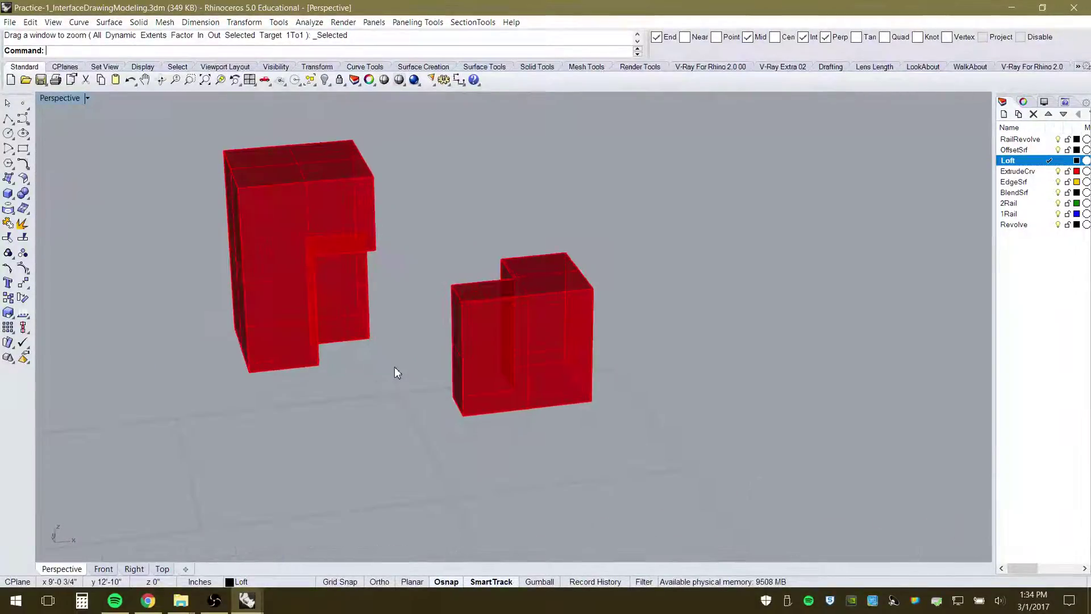
right_drag(394, 368, 442, 295)
Select the smaller notched solid, zoom to the selection, view it from the opposite side, and clear the selection
click(441, 295)
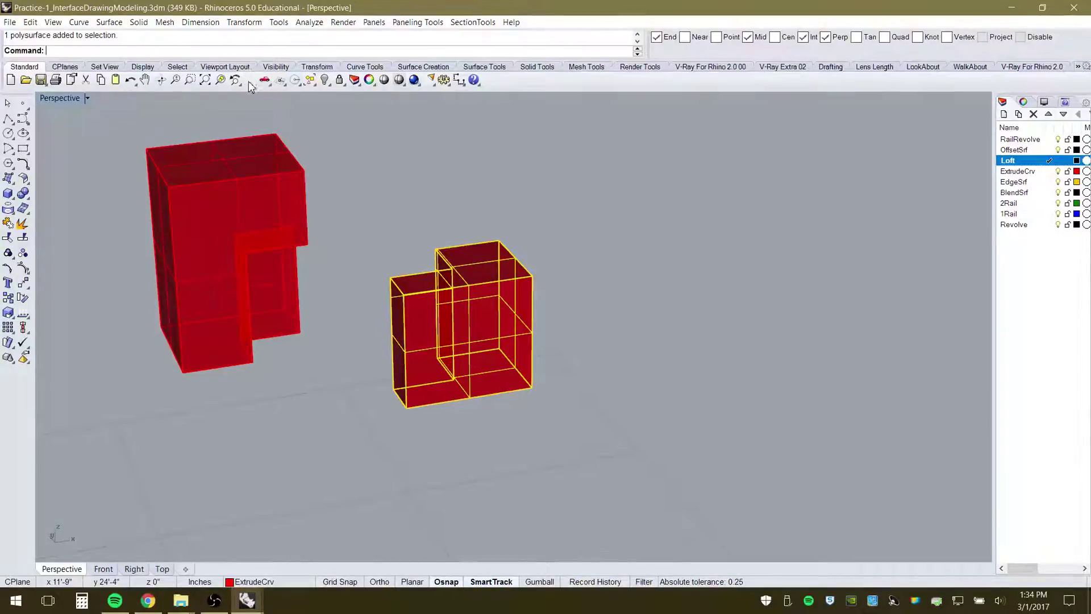
click(220, 79)
scroll(373, 202, down, 8)
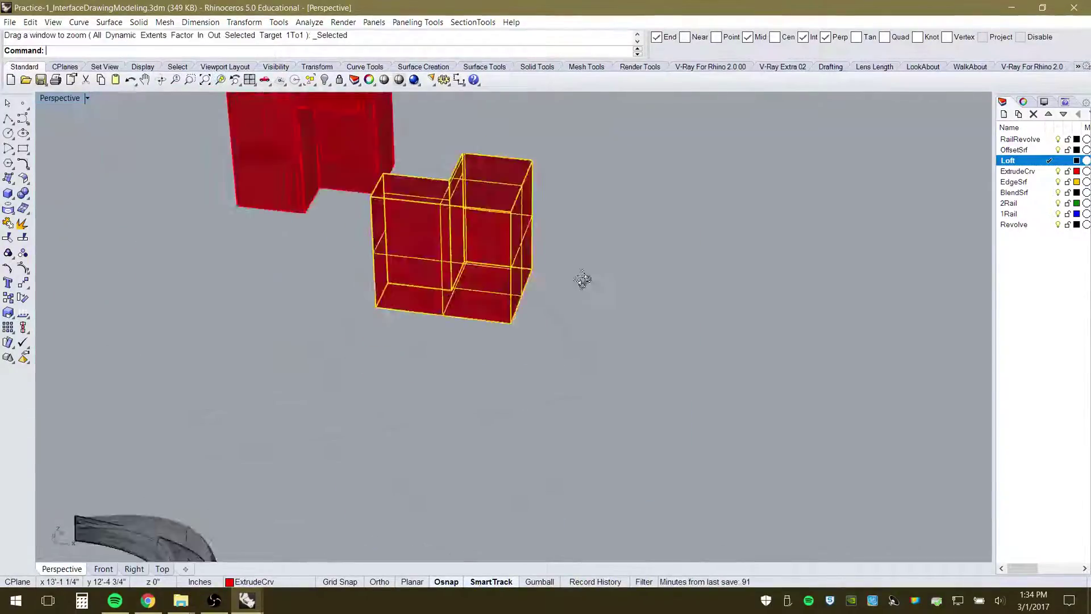
right_drag(584, 280, 337, 313)
scroll(336, 304, down, 10)
scroll(381, 257, up, 8)
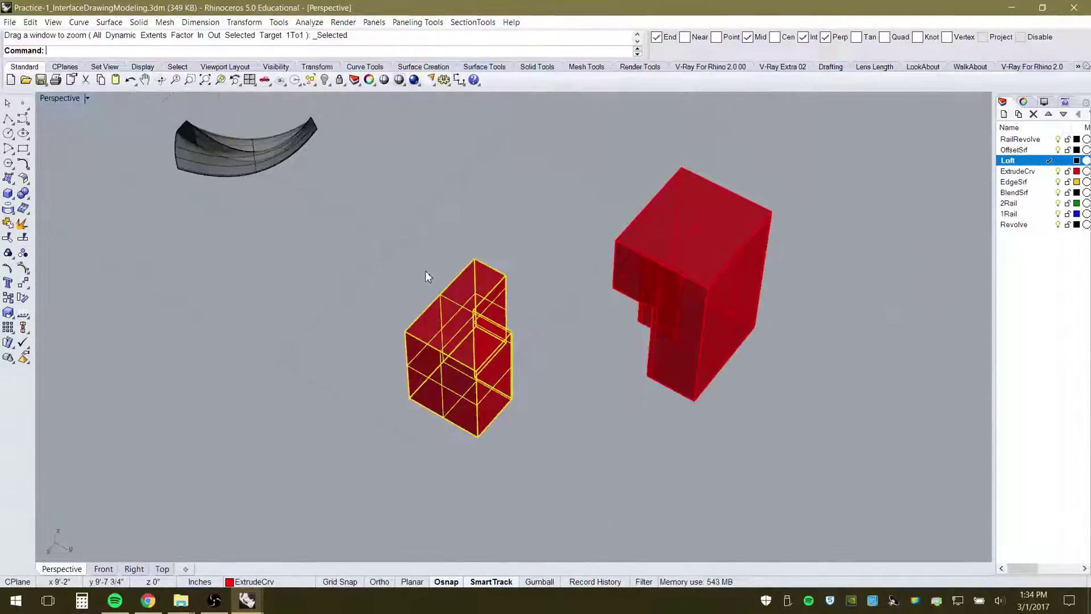
click(425, 271)
Select the smaller notched solid again, inspect its notch up close, and deselect it
right_drag(526, 340, 485, 309)
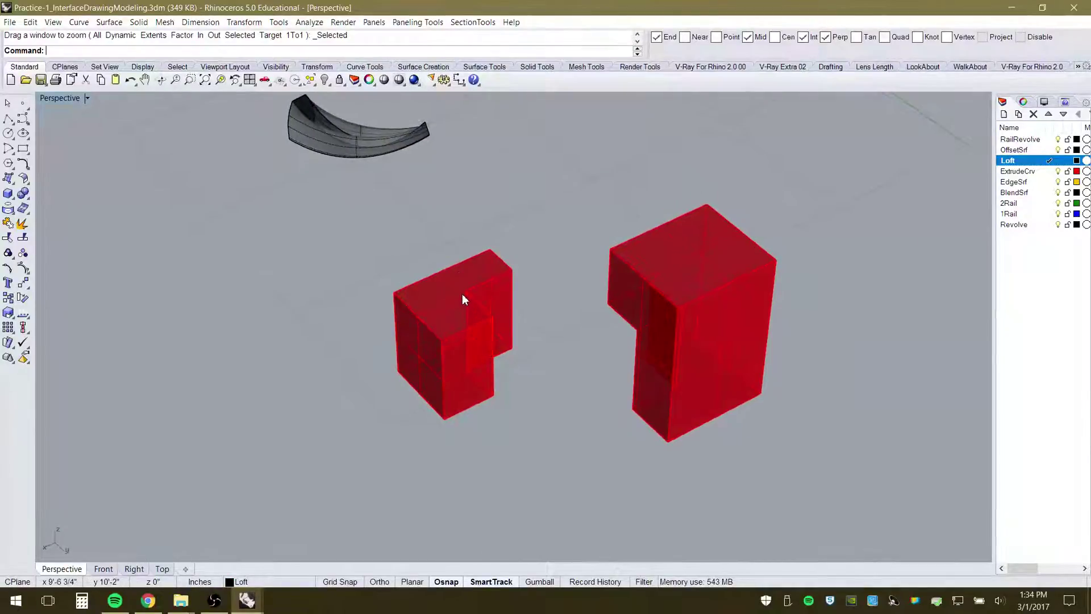
click(462, 296)
scroll(489, 314, up, 5)
right_drag(520, 349, 500, 370)
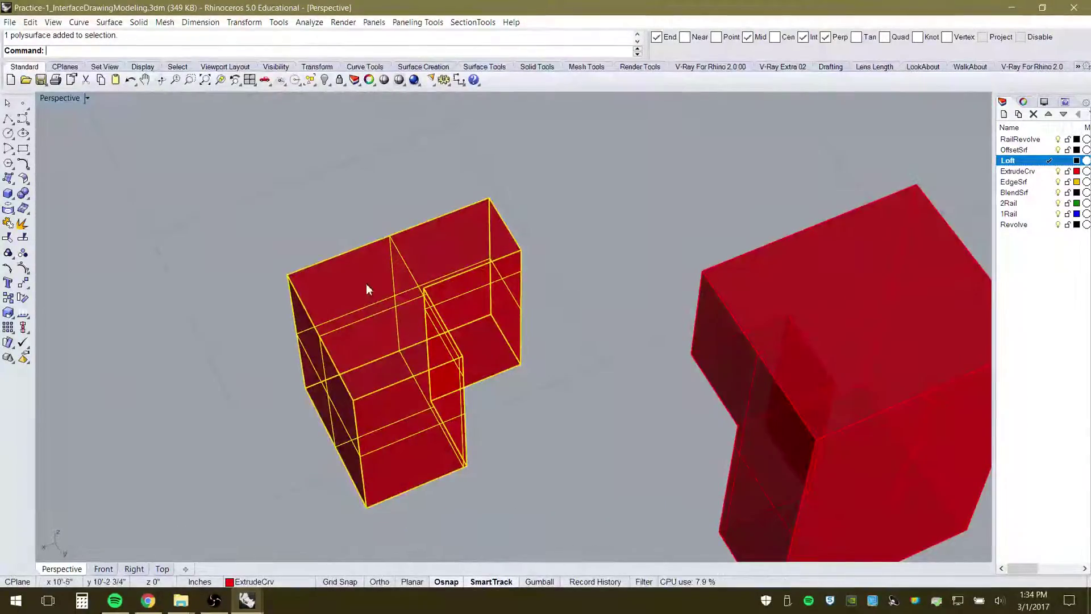
click(561, 308)
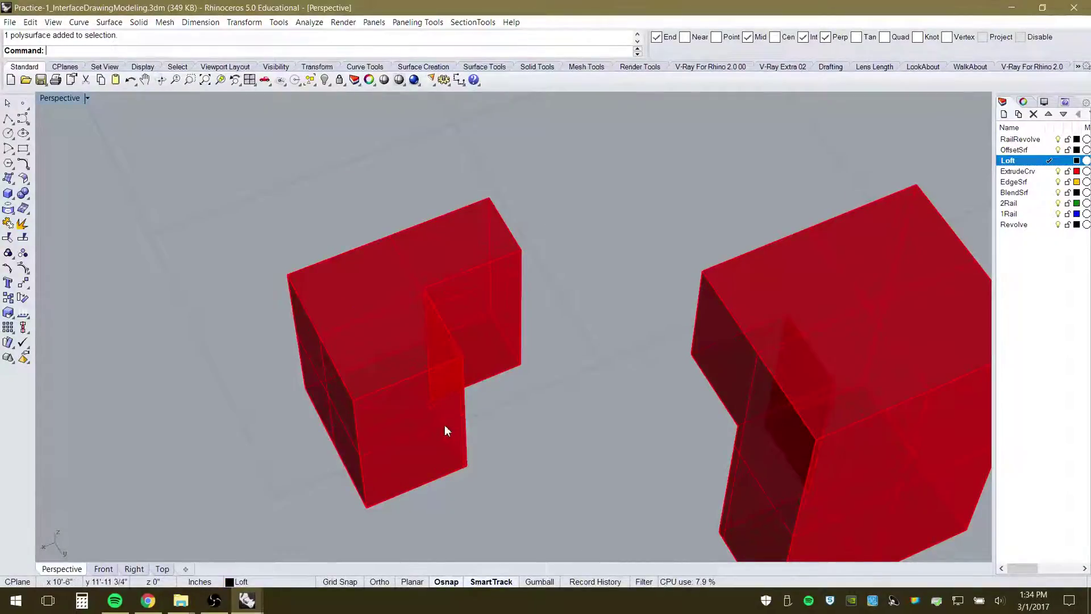
Unroll the smaller notched red solid with Explode set to No and Labels set to Yes
scroll(490, 305, down, 5)
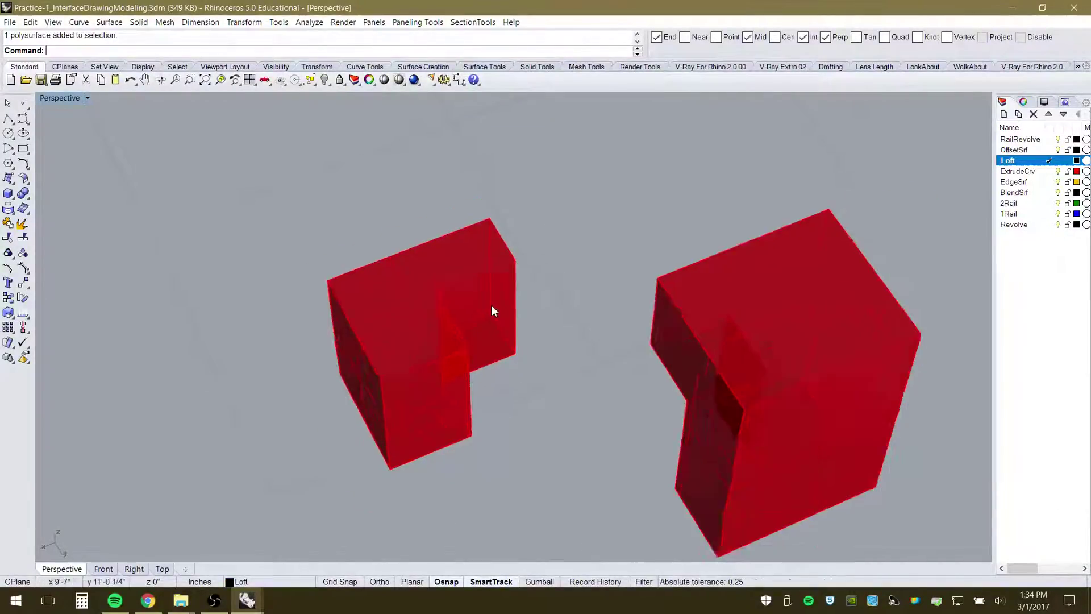
scroll(485, 318, up, 4)
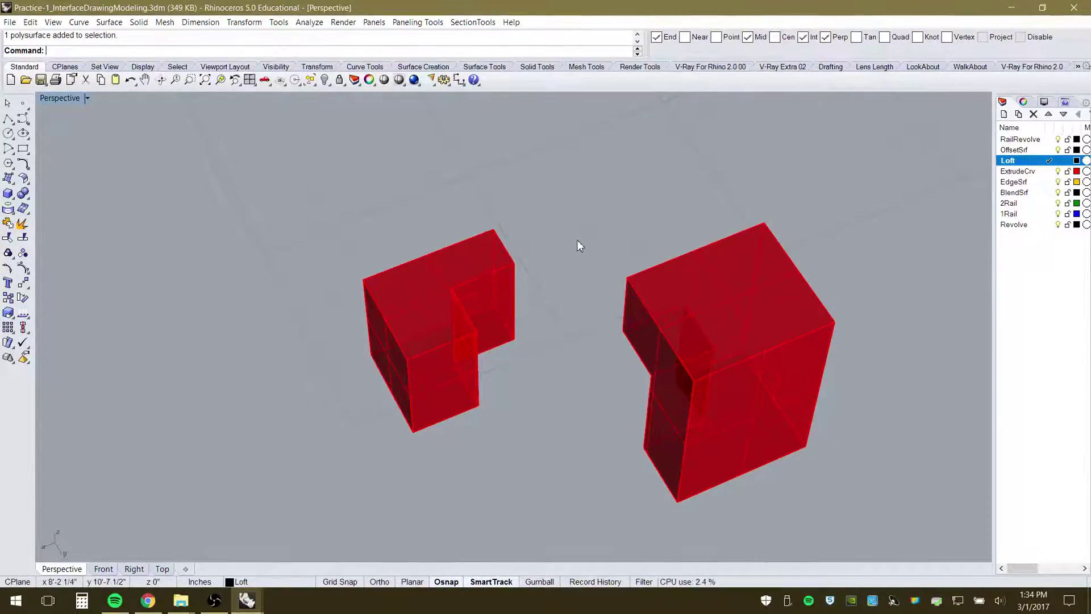
scroll(472, 250, down, 5)
scroll(472, 250, up, 5)
click(472, 251)
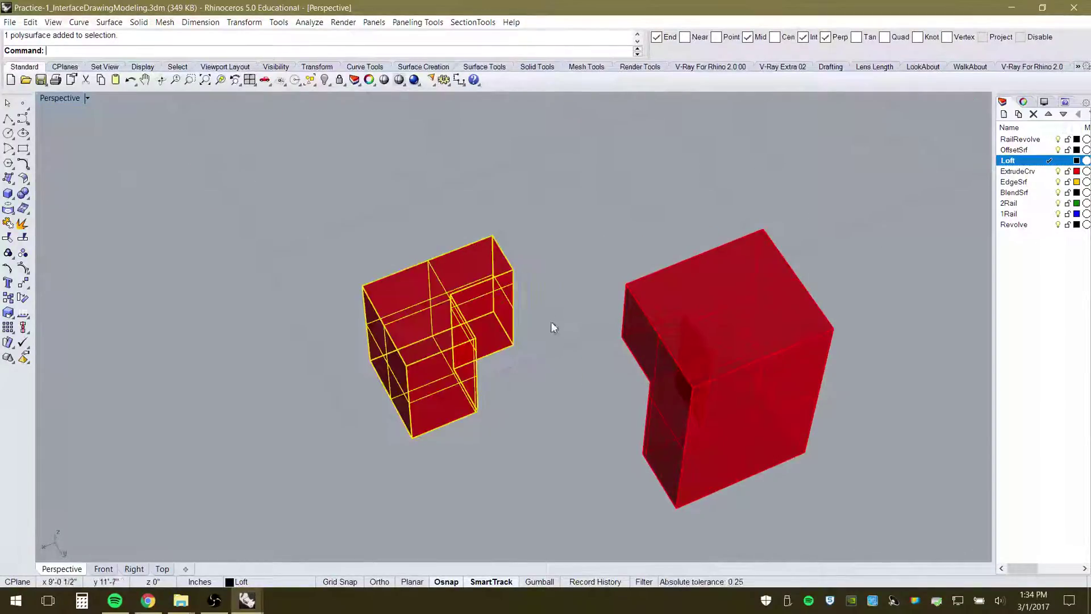
right_drag(551, 321, 516, 296)
scroll(454, 264, up, 4)
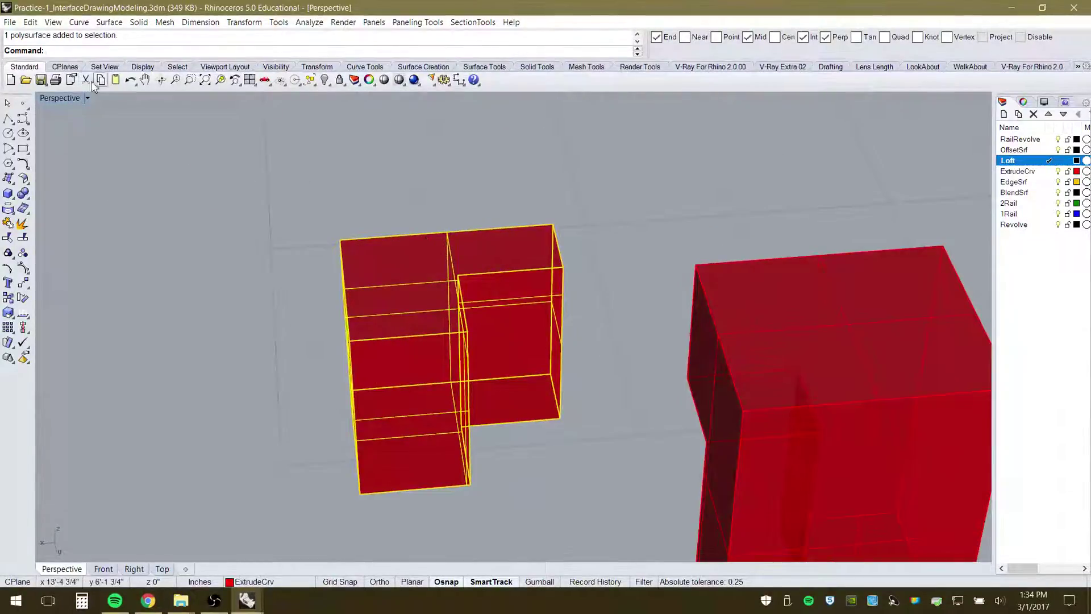
click(109, 22)
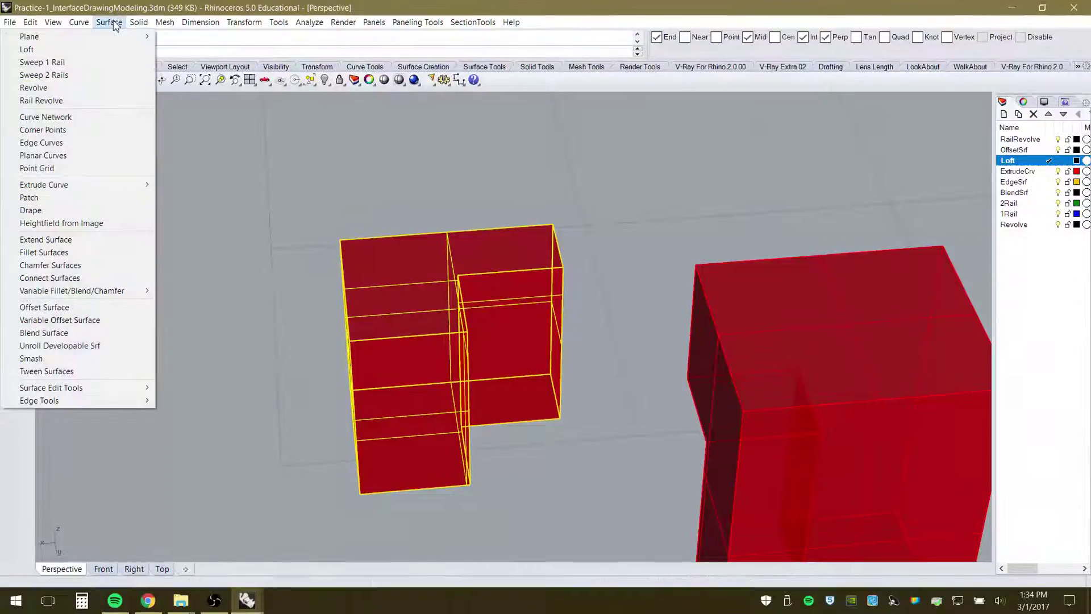
click(75, 346)
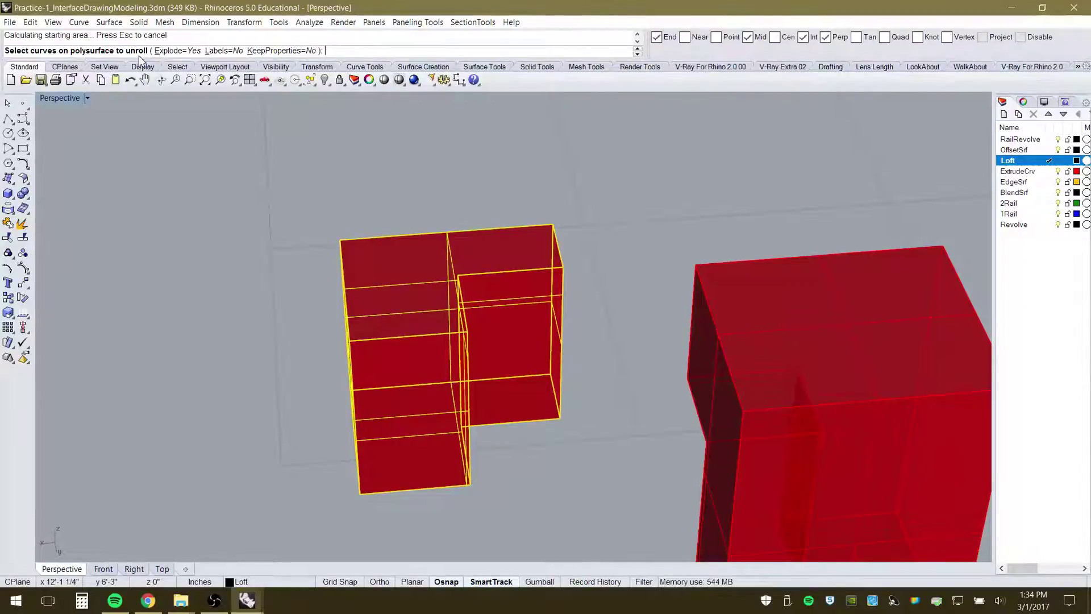
click(176, 51)
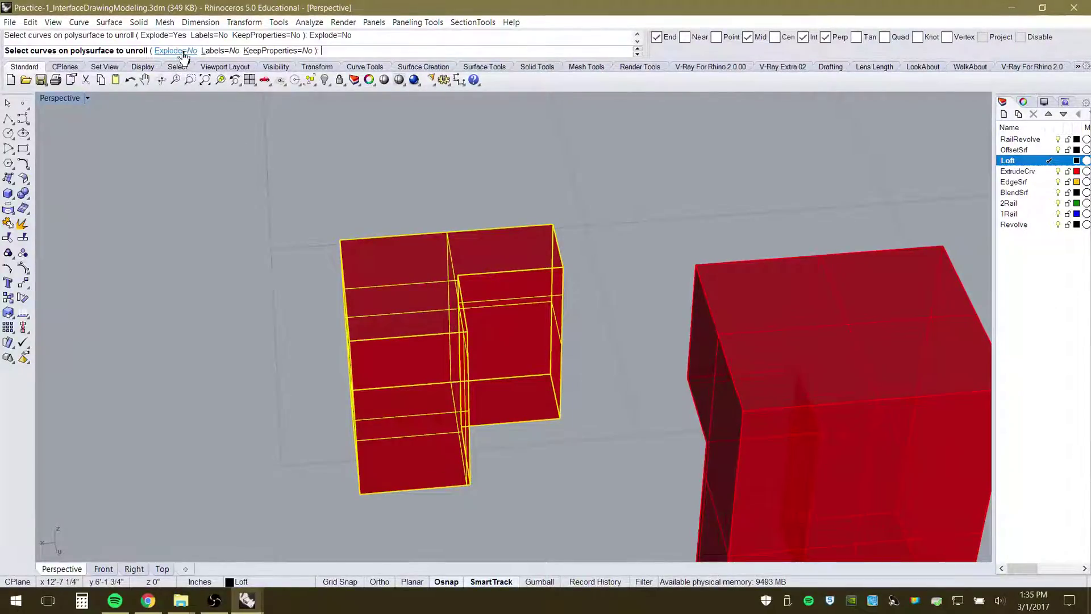
click(220, 50)
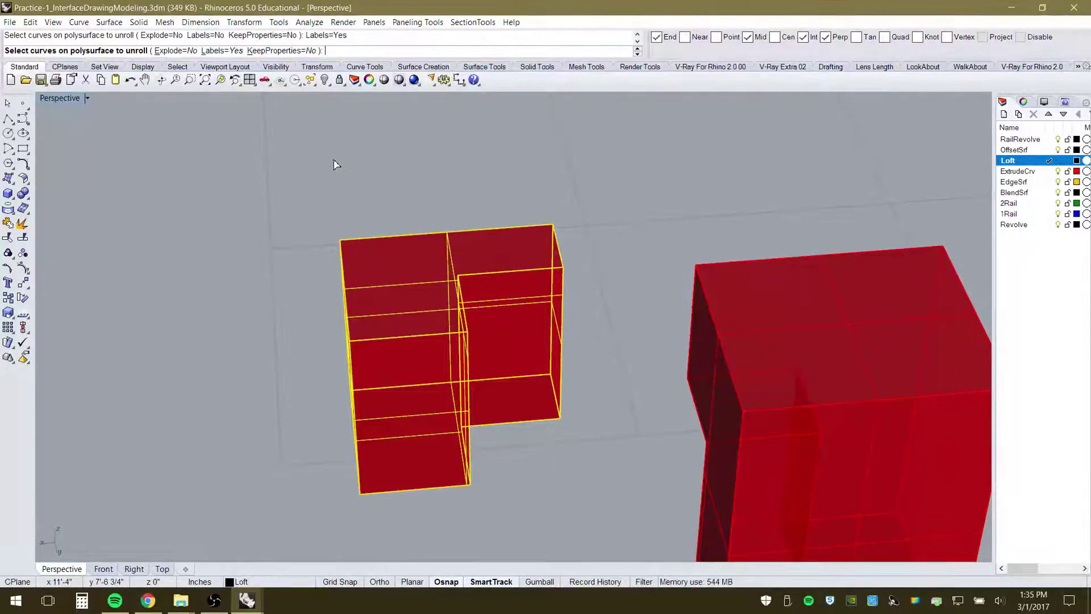
key(Return)
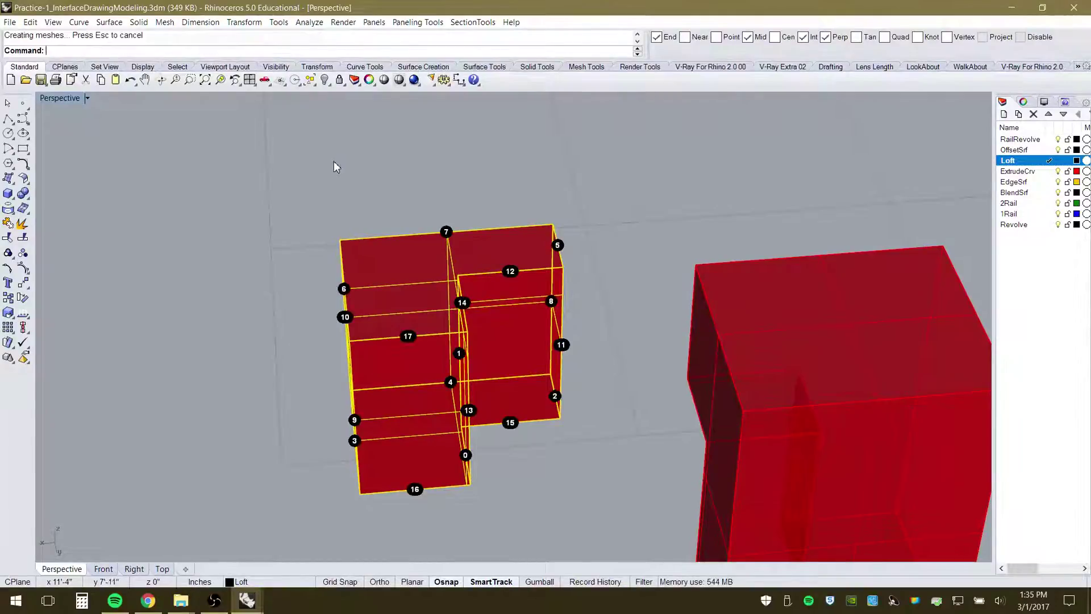
Locate the unrolled flat pattern in the practice scene and examine its numbered edges up close
right_drag(515, 397, 616, 429)
scroll(617, 429, down, 6)
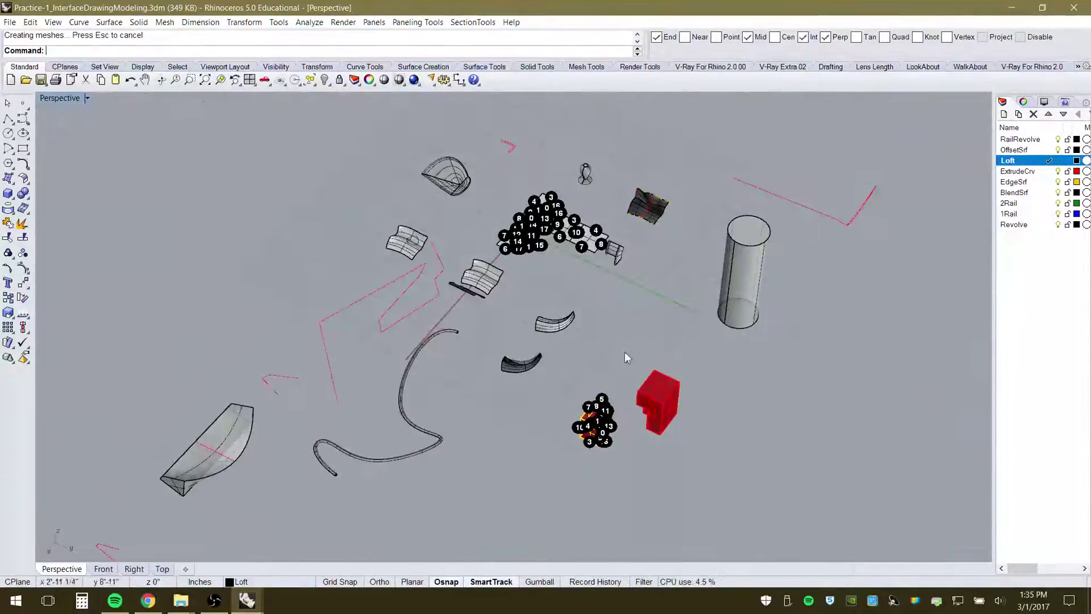
scroll(580, 242, up, 9)
right_drag(440, 347, 563, 350)
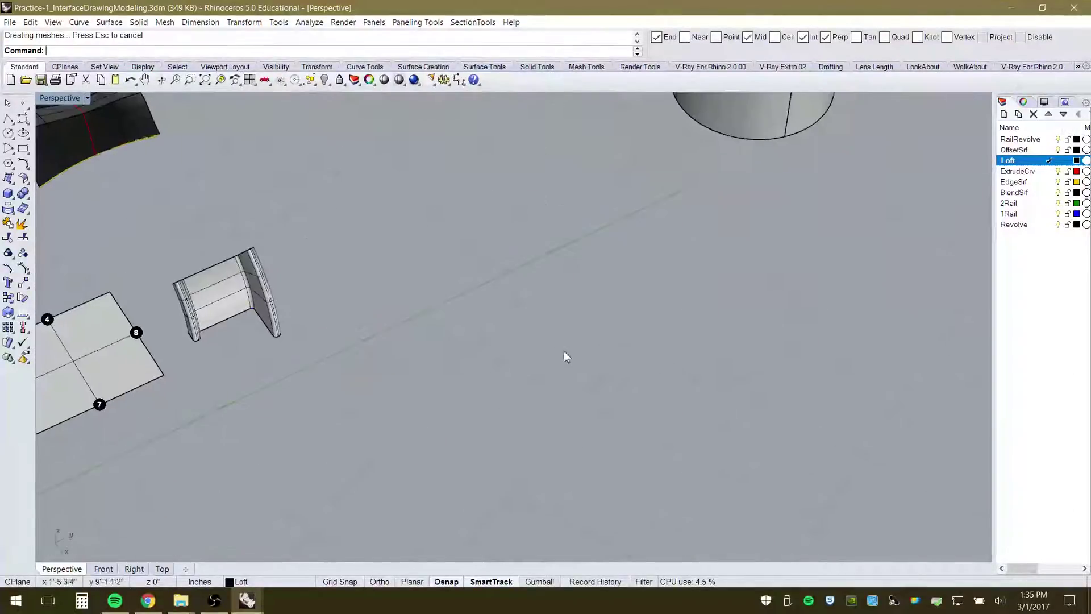
scroll(561, 346, down, 8)
scroll(475, 373, down, 9)
right_drag(501, 425, 574, 440)
scroll(470, 420, up, 6)
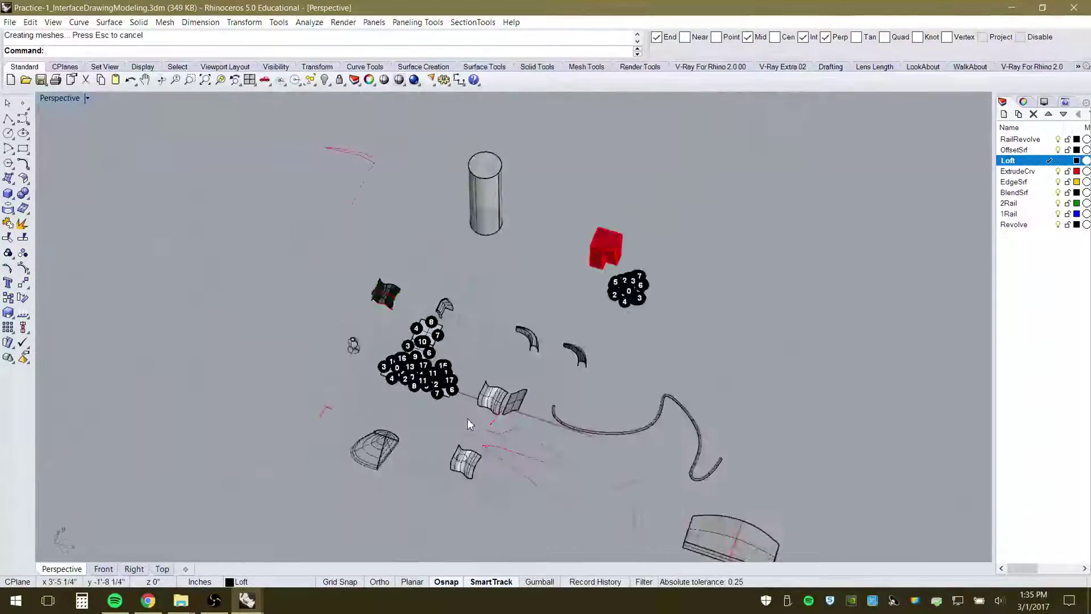
scroll(426, 361, up, 10)
scroll(426, 364, up, 4)
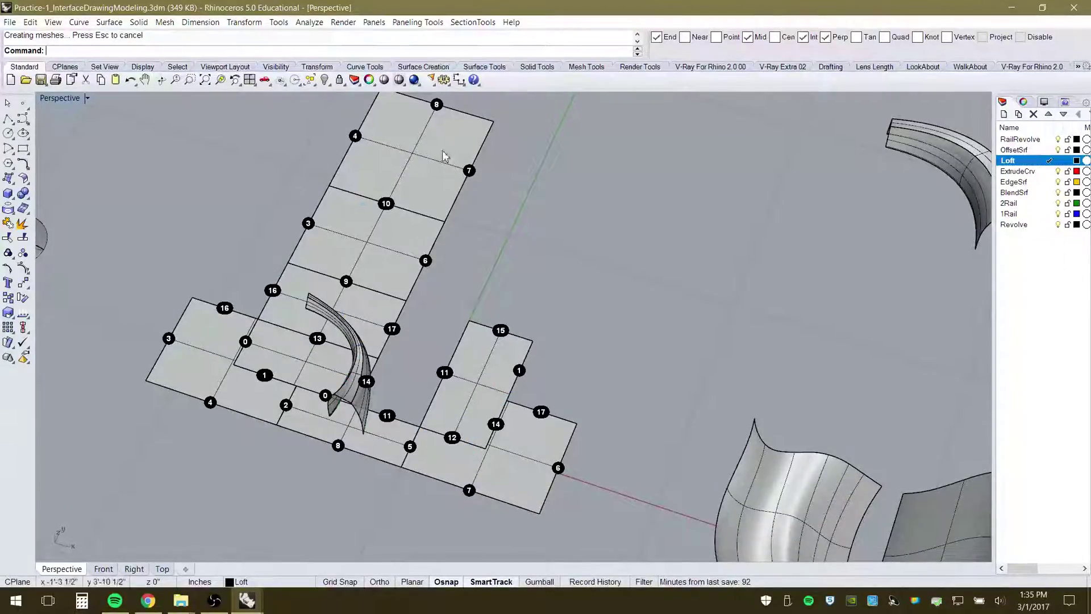
Compare the edge numbers on the smaller notched solid with the matching numbers on the flat pattern
scroll(368, 239, down, 8)
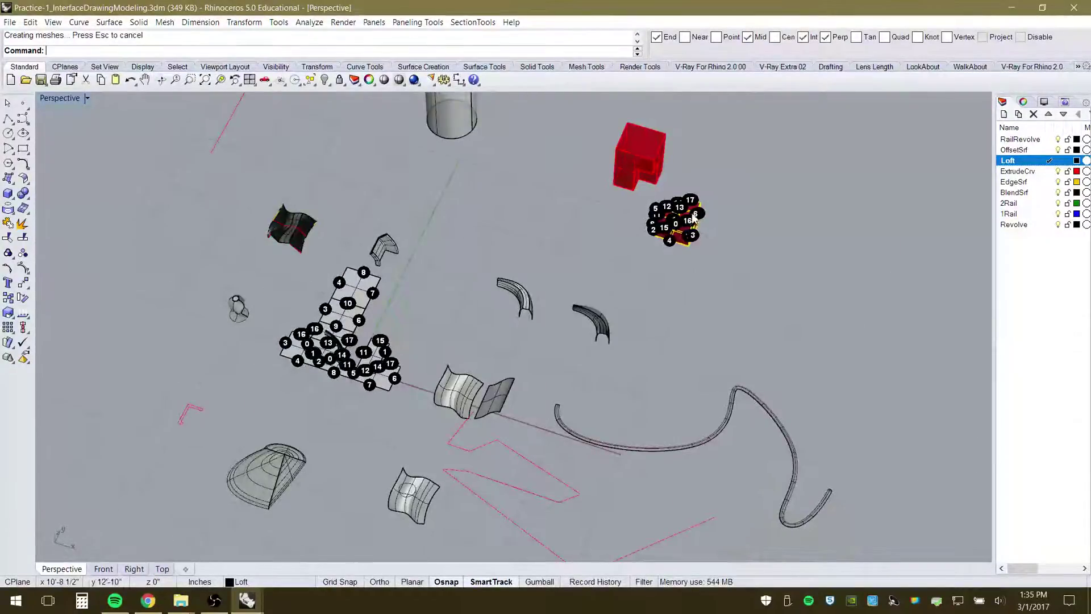
scroll(684, 213, up, 6)
scroll(684, 212, down, 5)
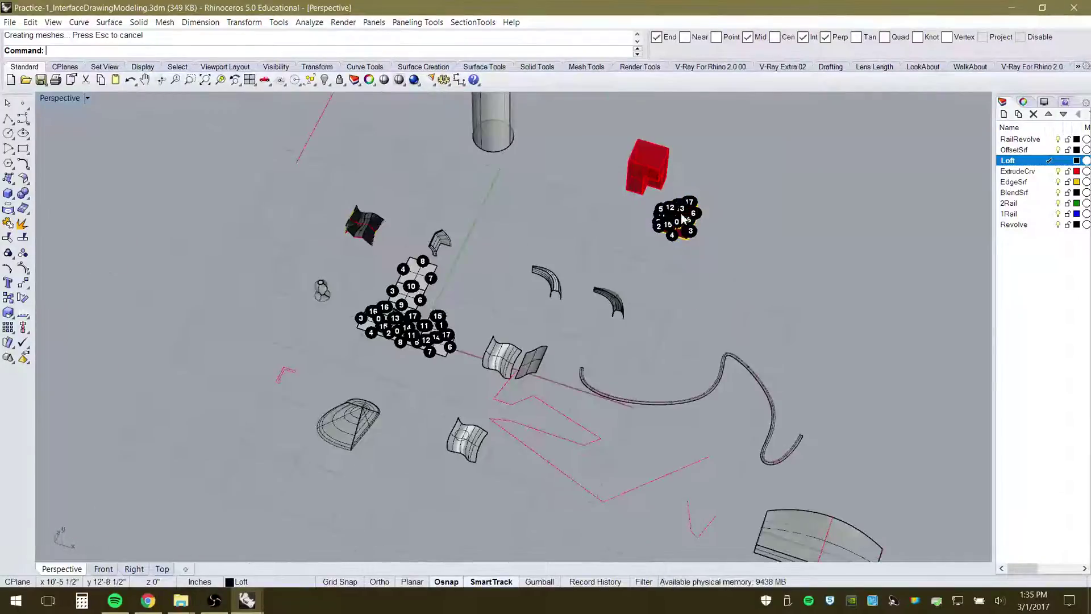
scroll(683, 216, up, 6)
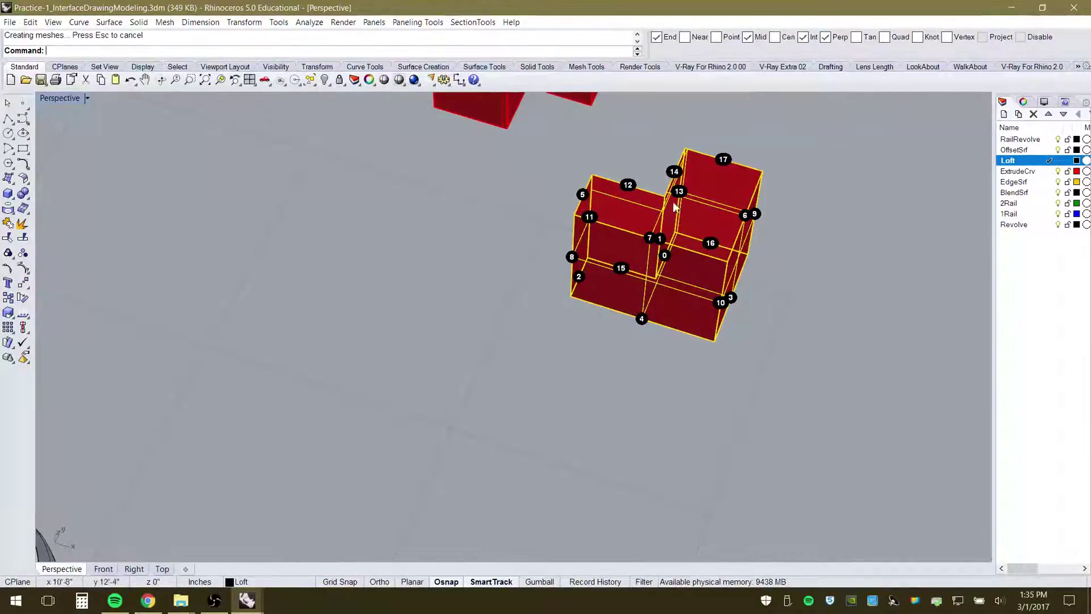
scroll(672, 201, down, 8)
scroll(441, 386, up, 6)
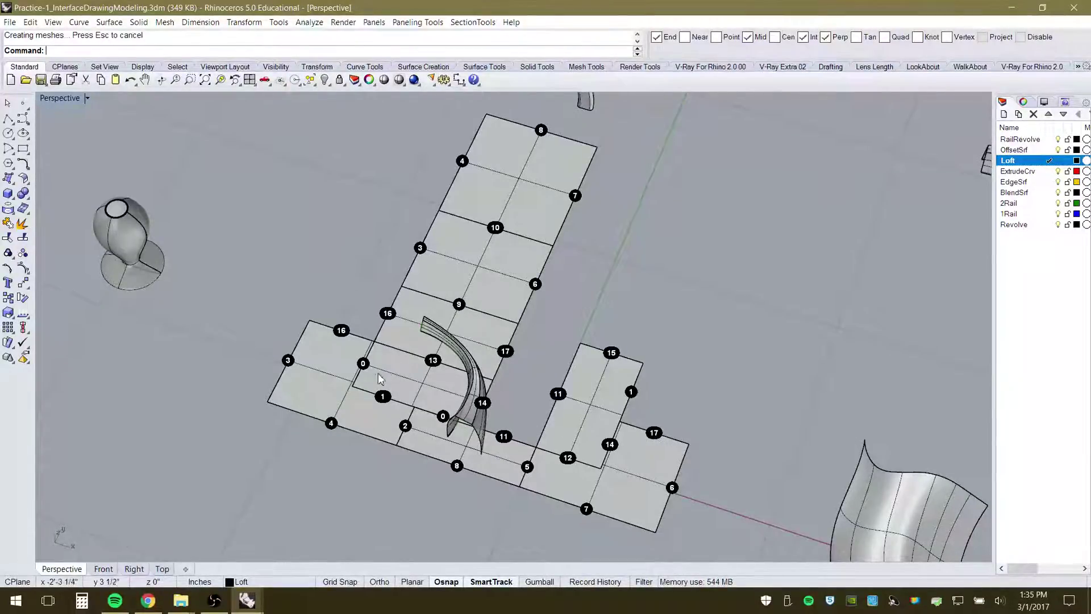
Move the curved surface overlapping the unrolled pattern to the empty area beyond it and deselect it
right_drag(559, 403, 610, 385)
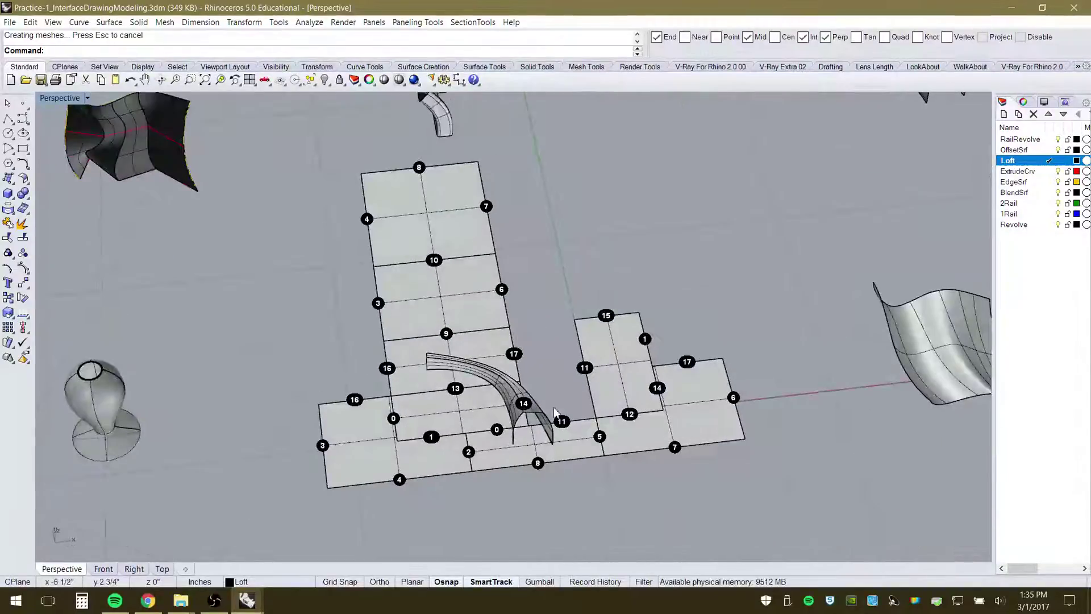
drag(509, 386, 750, 185)
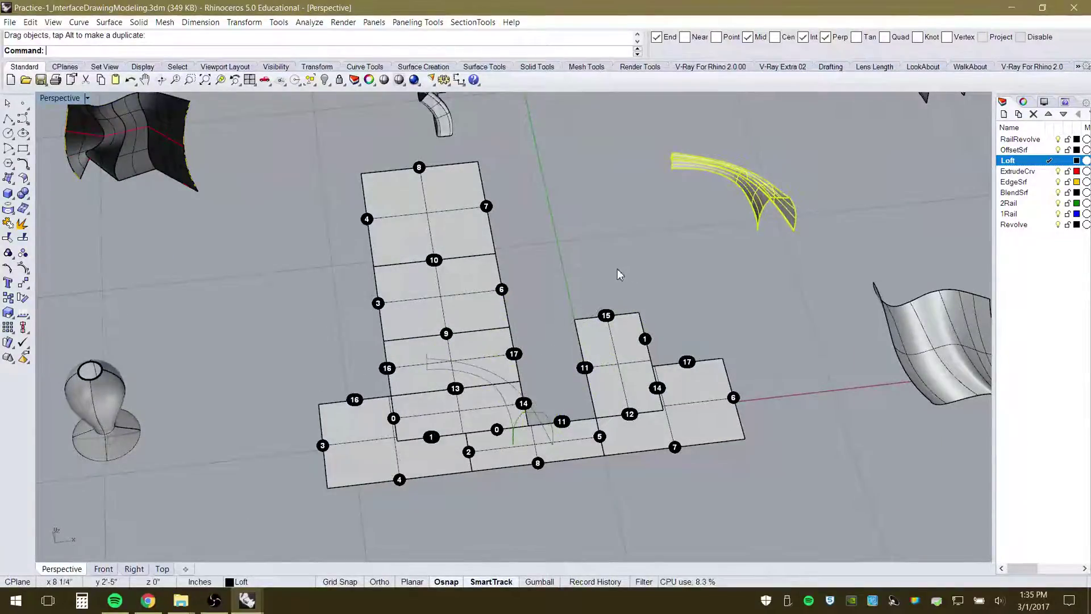
click(618, 275)
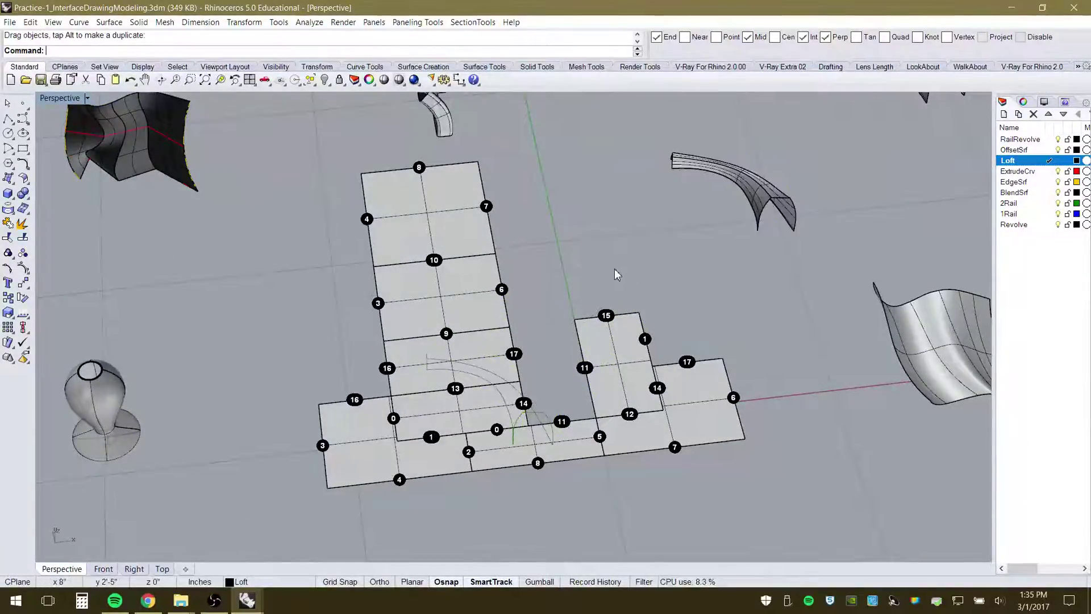
click(540, 419)
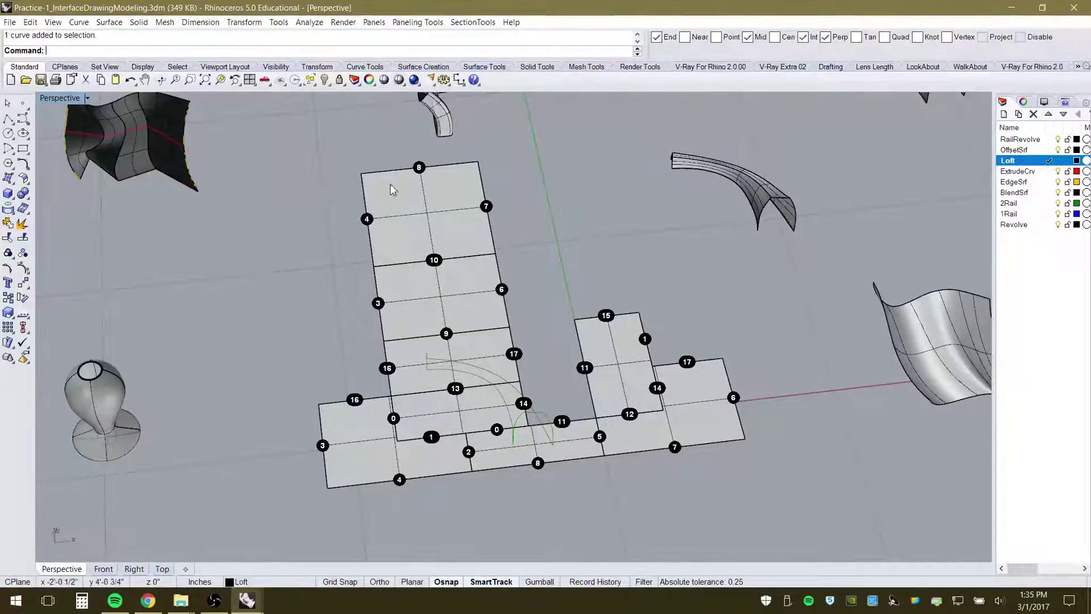
Extract the wireframe curves from the unrolled pattern with Extract Wireframe
click(437, 220)
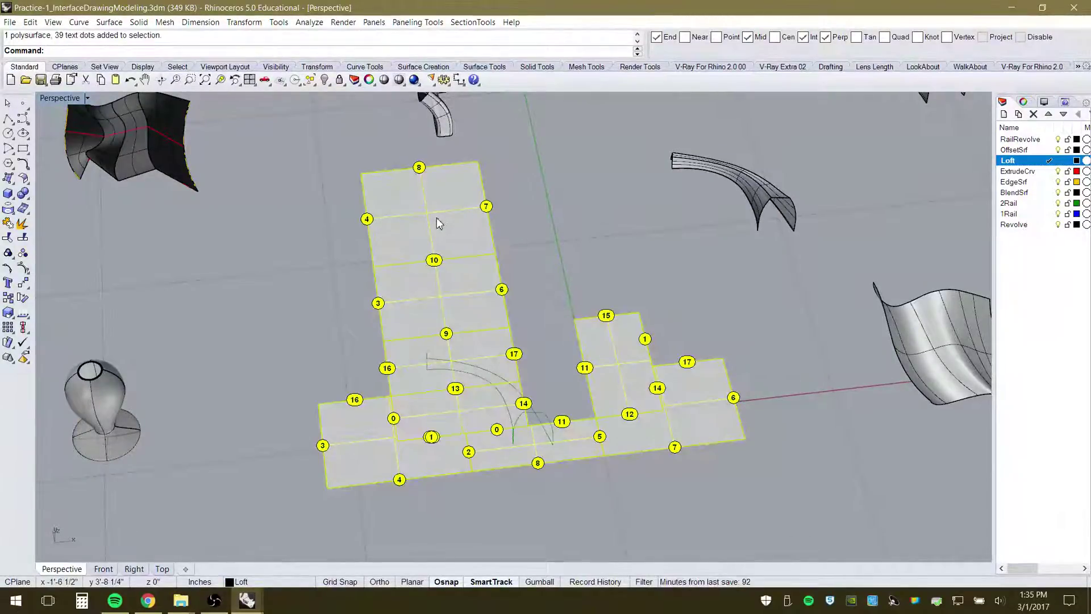
click(79, 22)
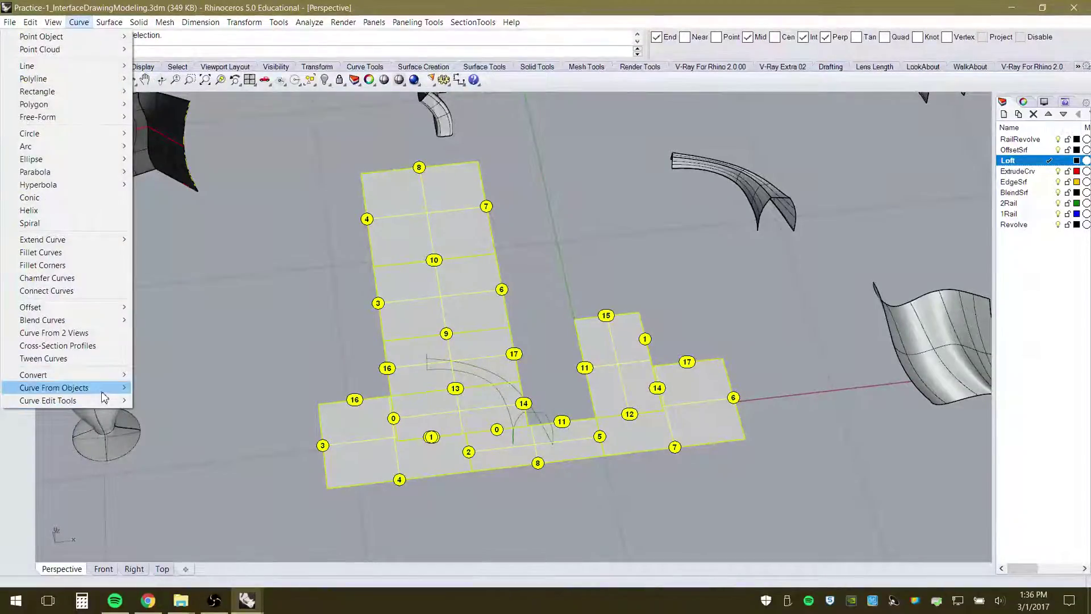
mouse_move(103, 390)
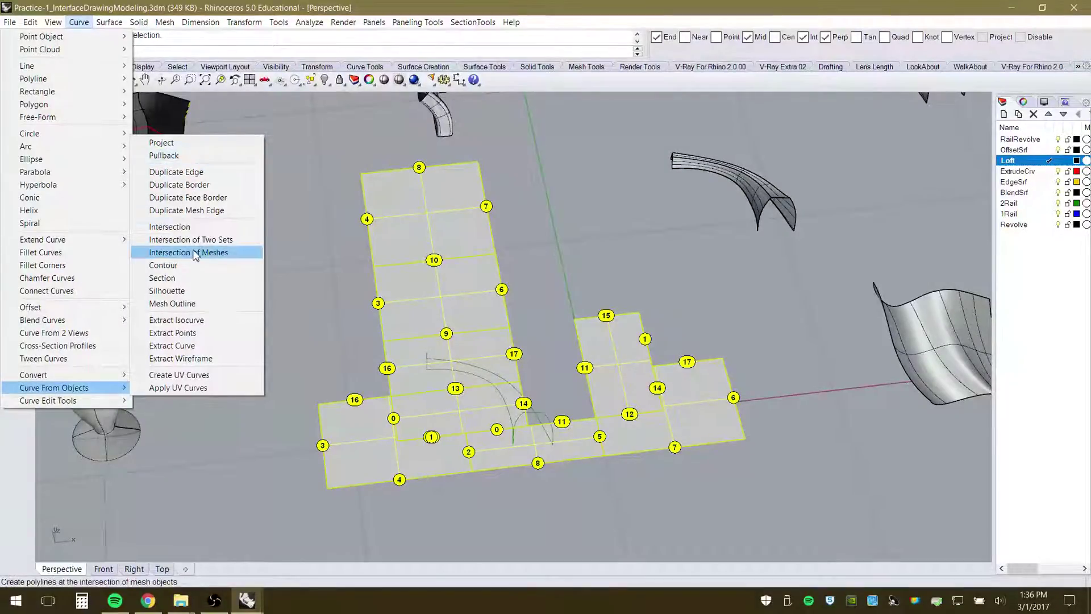
click(206, 359)
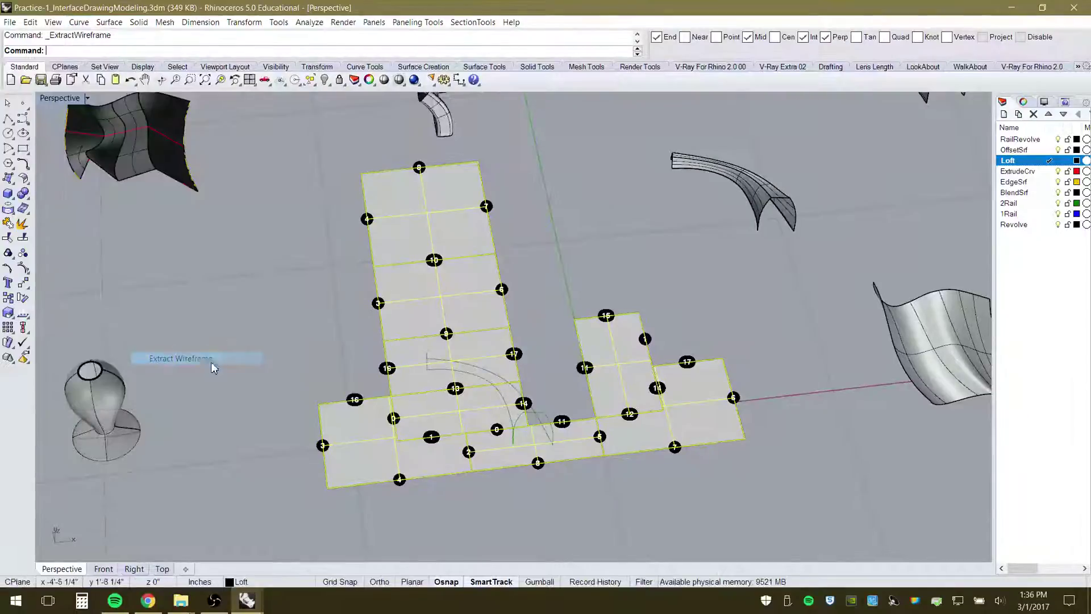
scroll(424, 197, up, 3)
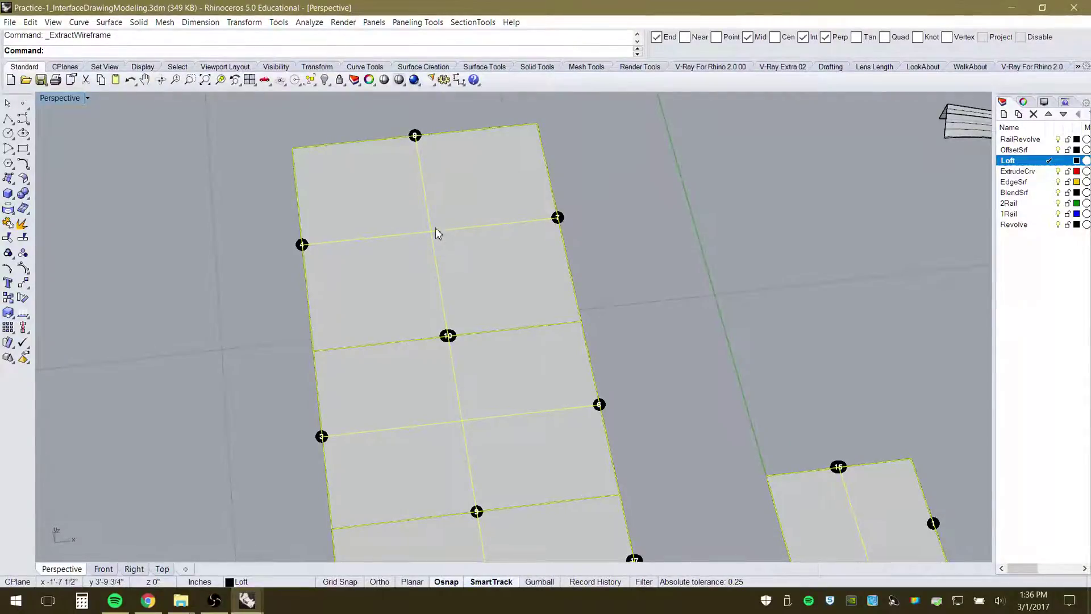
scroll(435, 227, down, 6)
scroll(392, 248, up, 3)
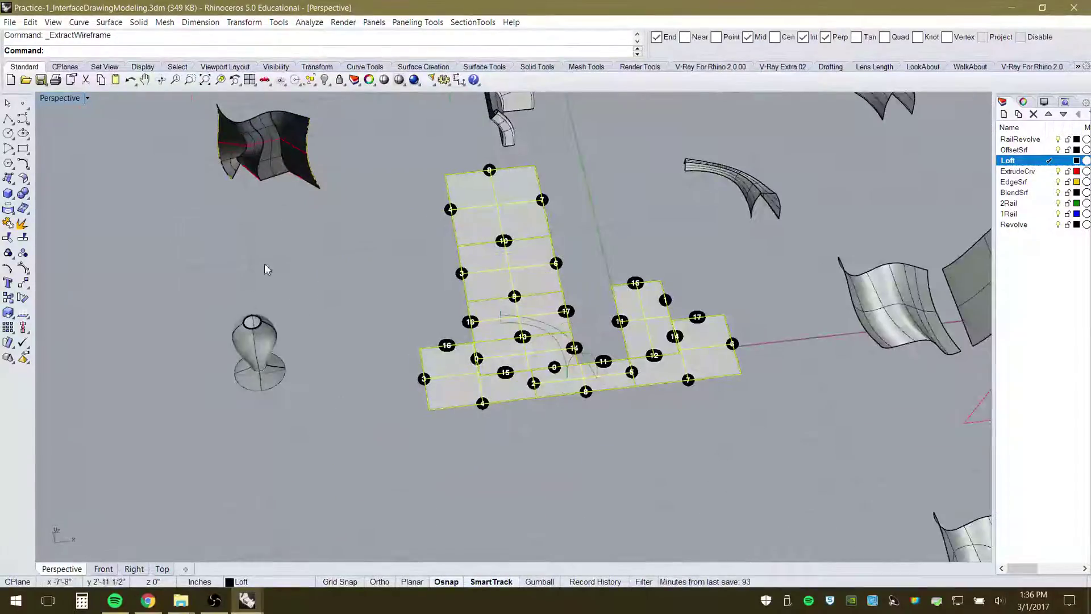
Copy the extracted wireframe to the empty area beyond the revolved vase and clear the selection
click(8, 297)
click(600, 466)
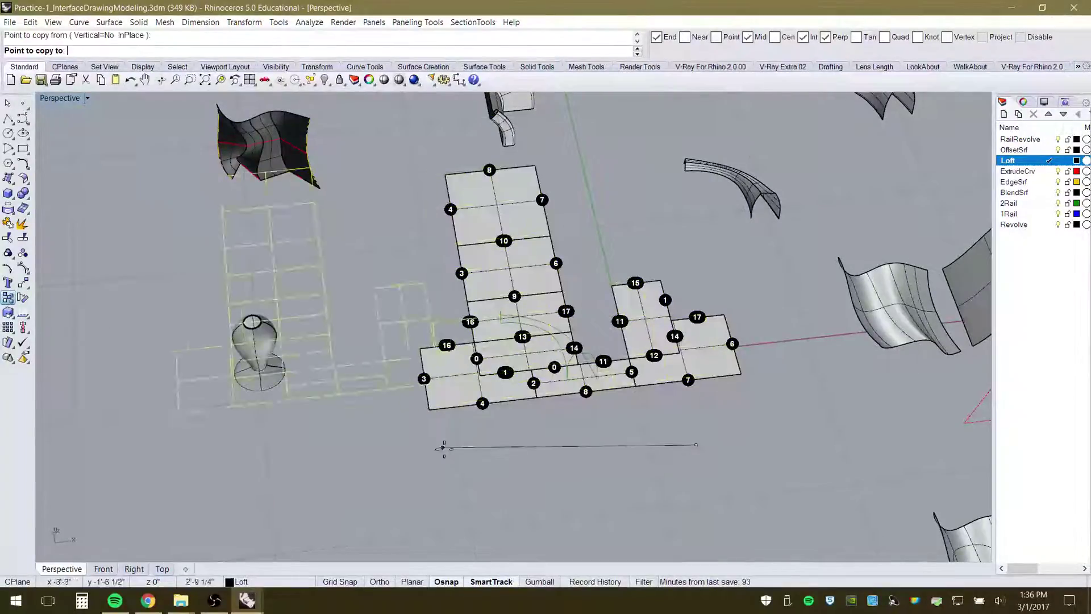
scroll(488, 455, down, 2)
click(318, 486)
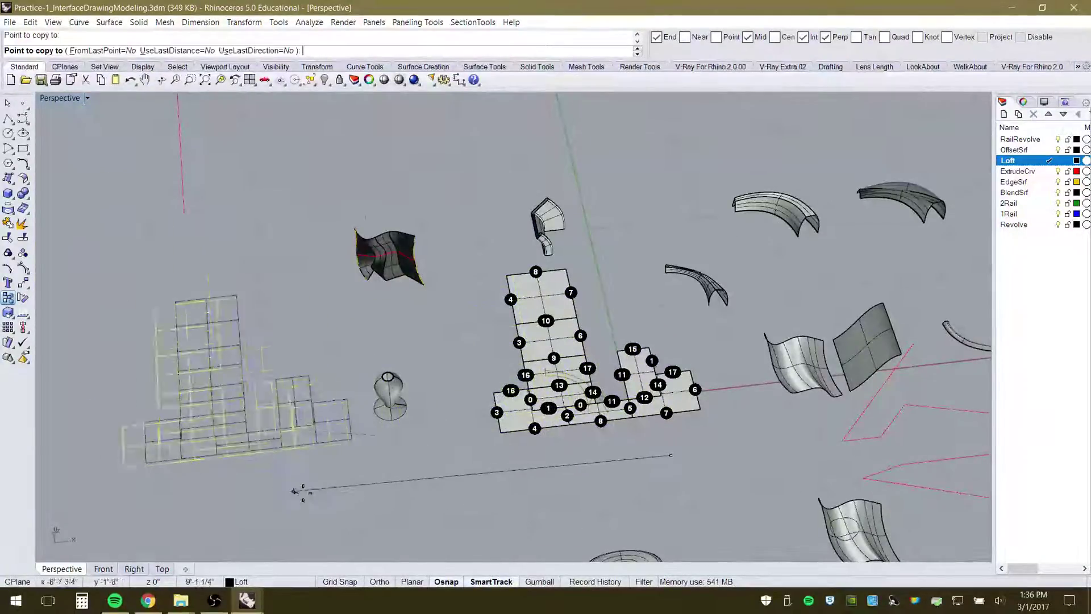
key(Return)
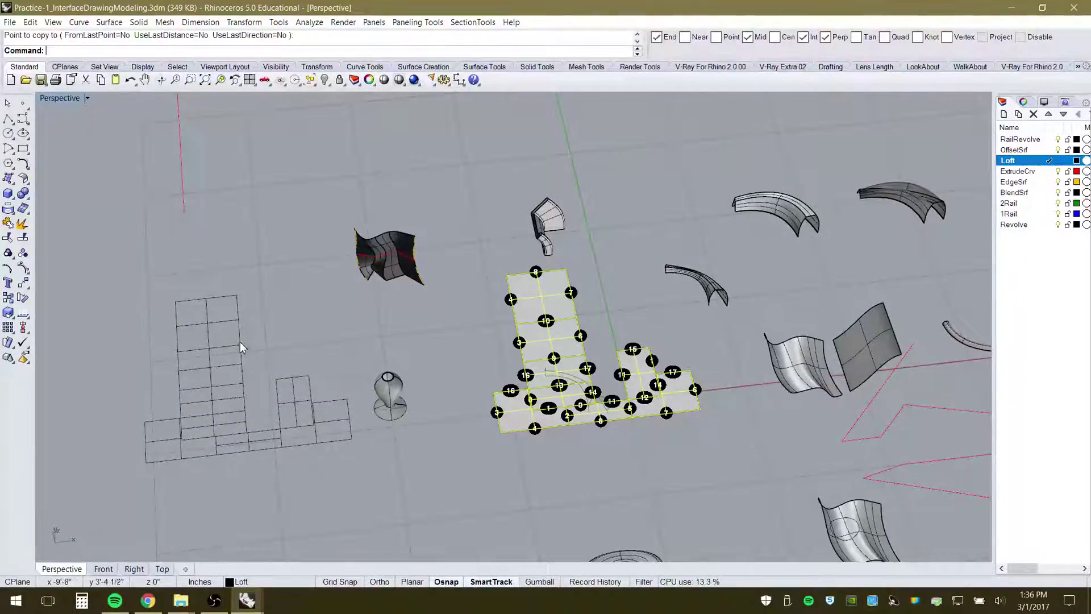
key(Escape)
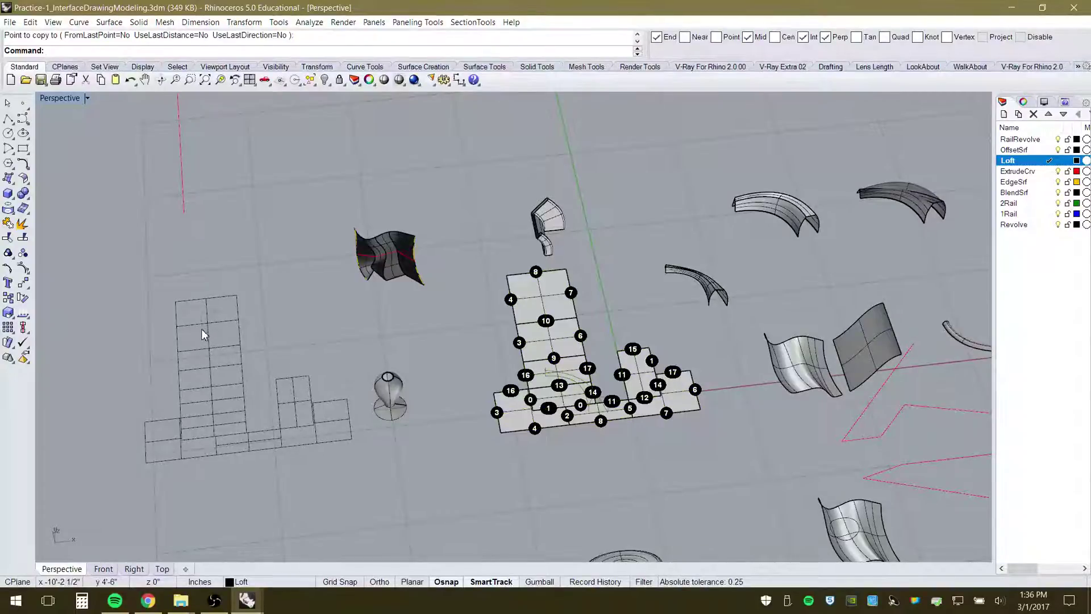
Delete the copied wireframe group and undo the deletion
click(202, 328)
key(Delete)
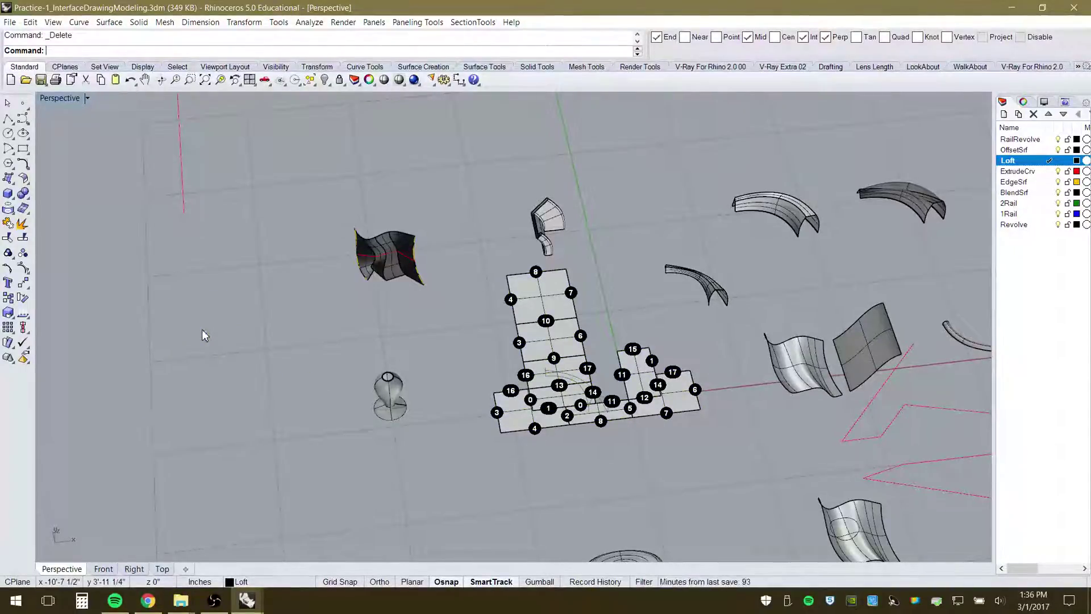
key(ctrl+z)
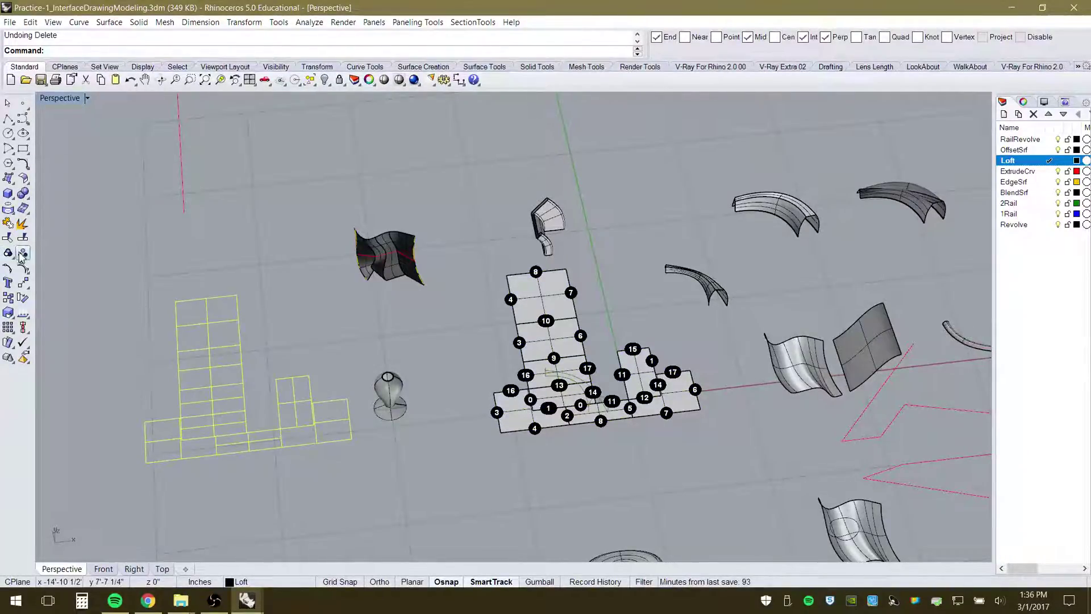
Ungroup the copied wireframe and delete the two crossing isocurves inside the uppermost panel of its tall strip
click(21, 255)
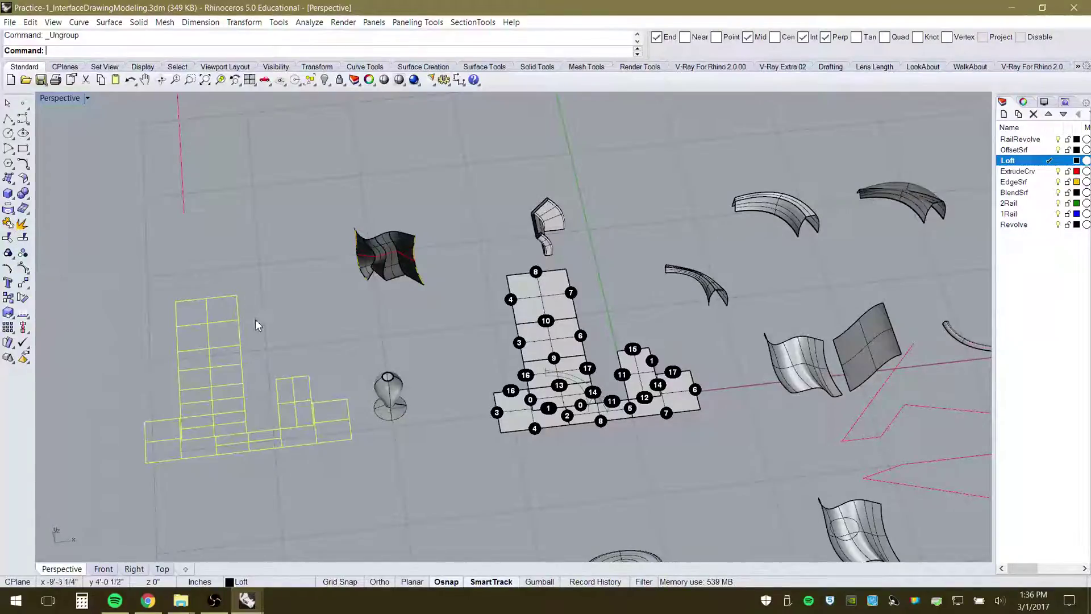
drag(218, 312, 200, 338)
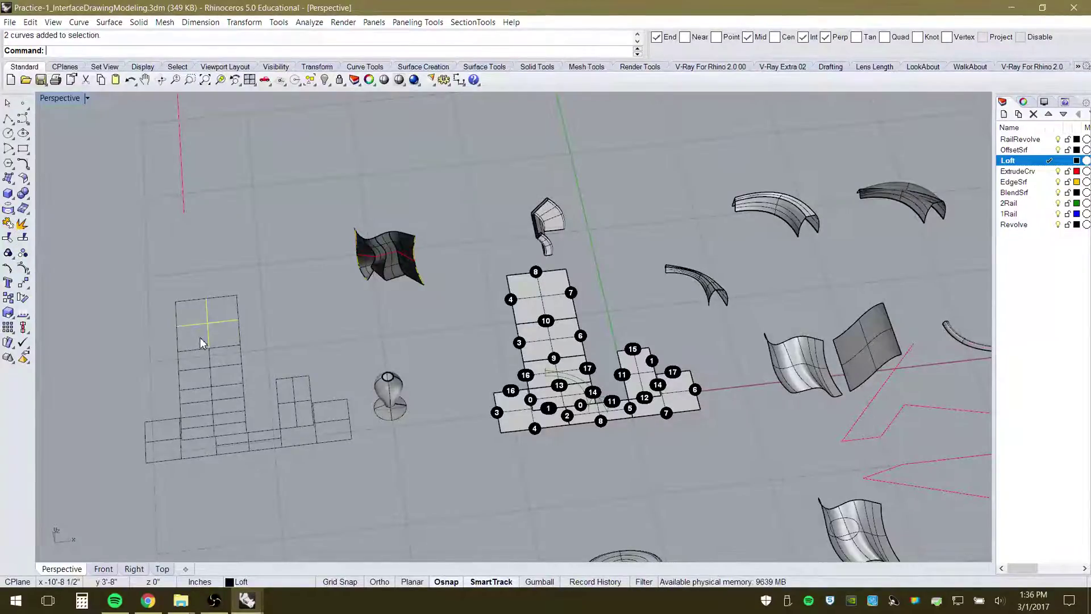
key(Delete)
scroll(243, 350, up, 2)
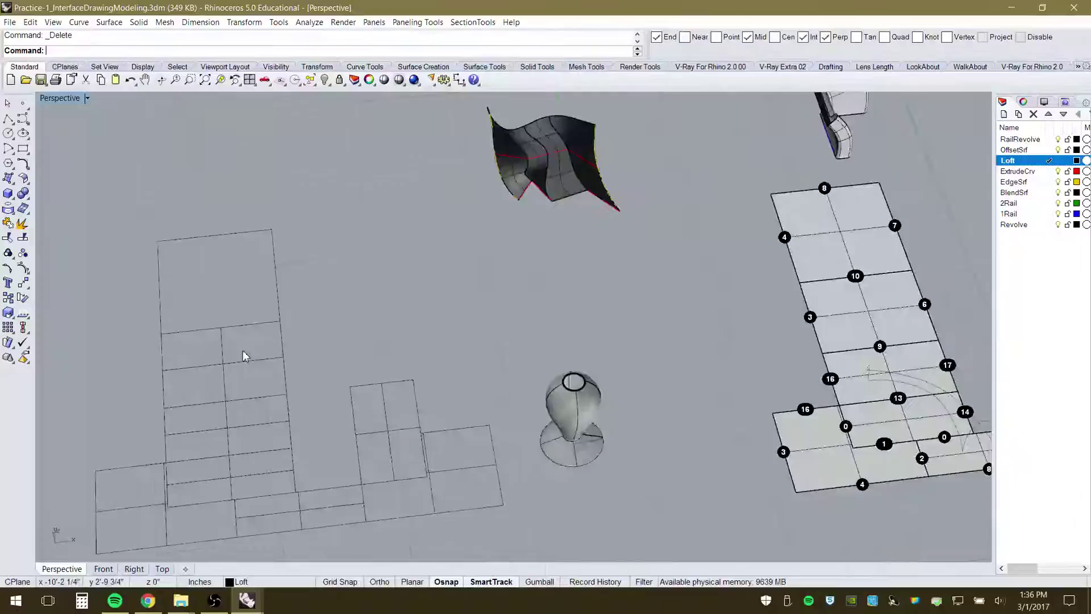
Delete the interior isocurves from the next two panels down the tall strip of the copied wireframe
click(211, 371)
key(Delete)
scroll(210, 373, down, 3)
scroll(209, 398, up, 4)
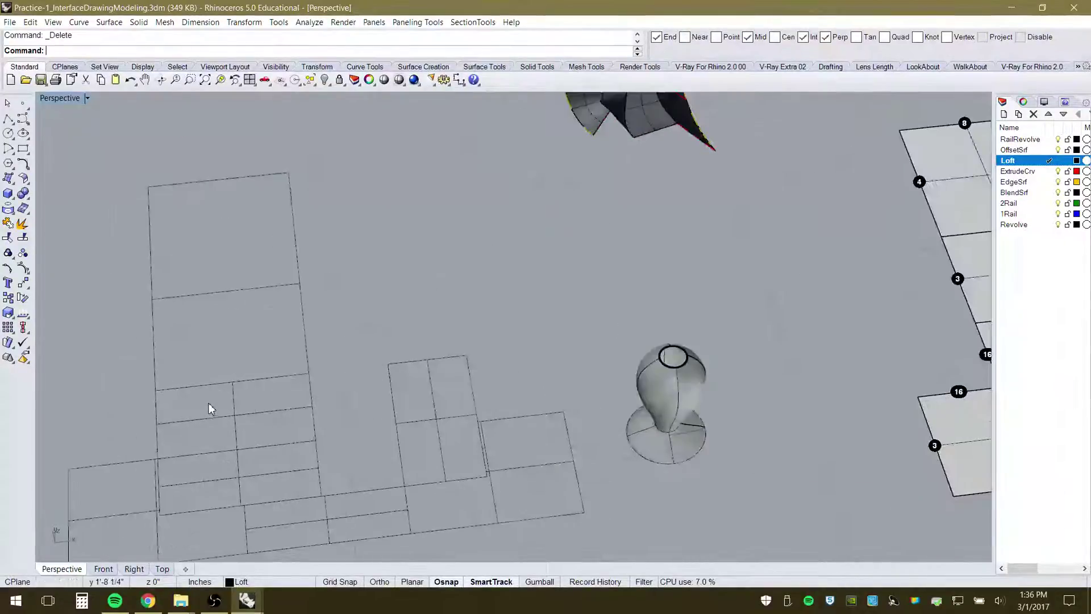
click(244, 407)
key(Delete)
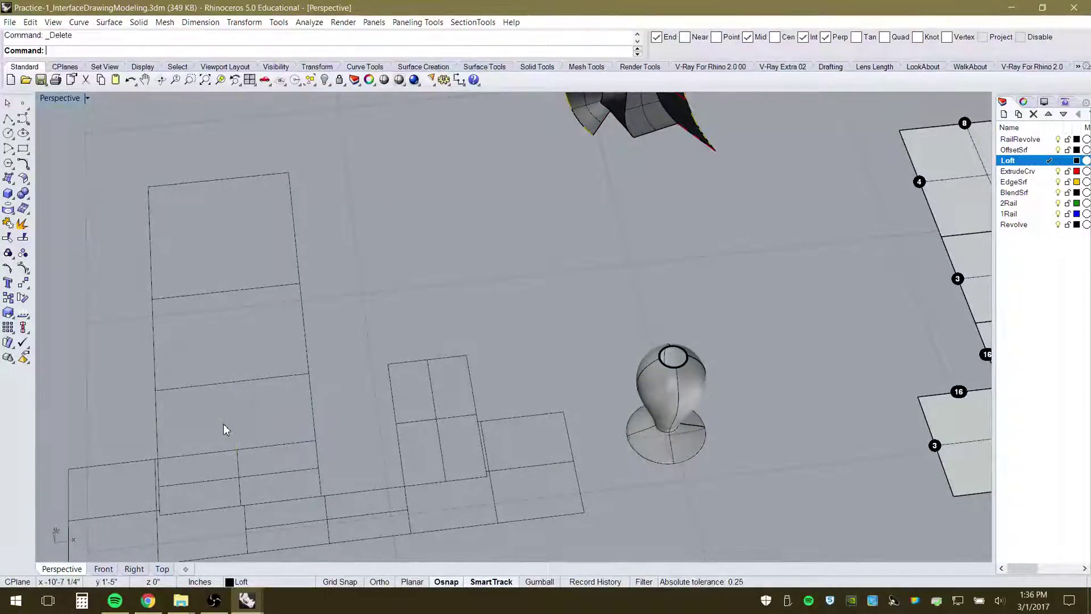
scroll(246, 435, down, 3)
scroll(246, 430, up, 3)
scroll(226, 486, down, 3)
scroll(282, 429, up, 4)
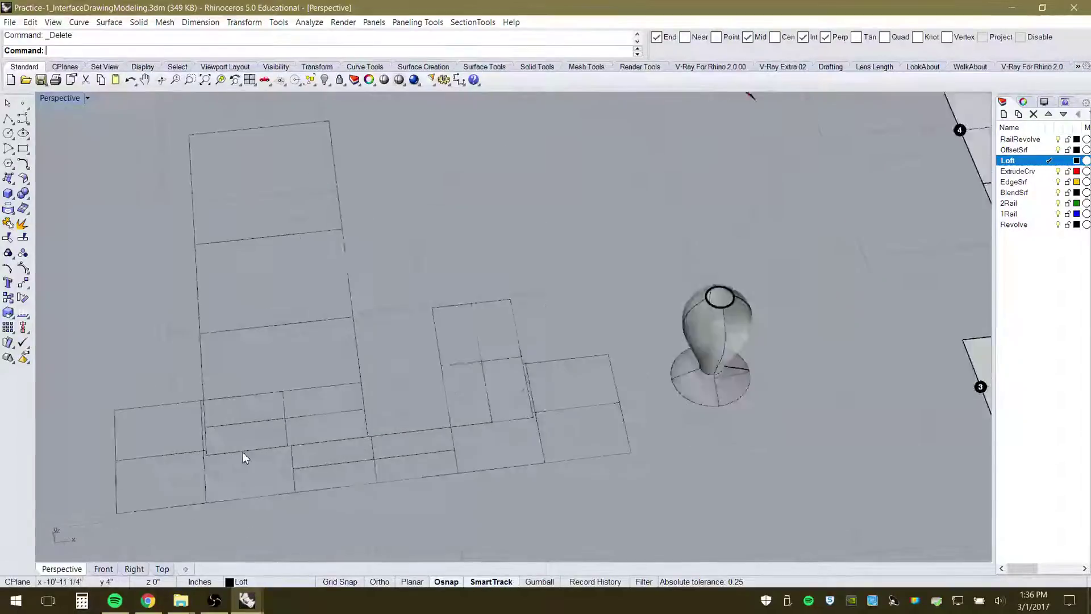
Delete the interior isocurves and extra vertical line from the tall strip's lowest panel and the adjoining base panels
click(195, 465)
scroll(167, 455, up, 3)
click(172, 452)
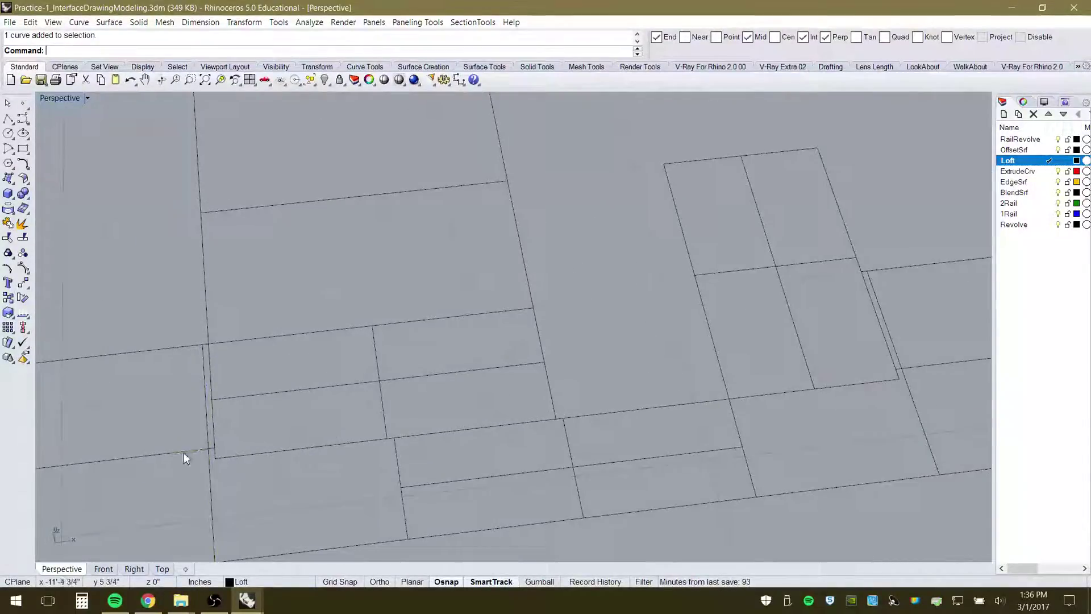
shift+click(212, 484)
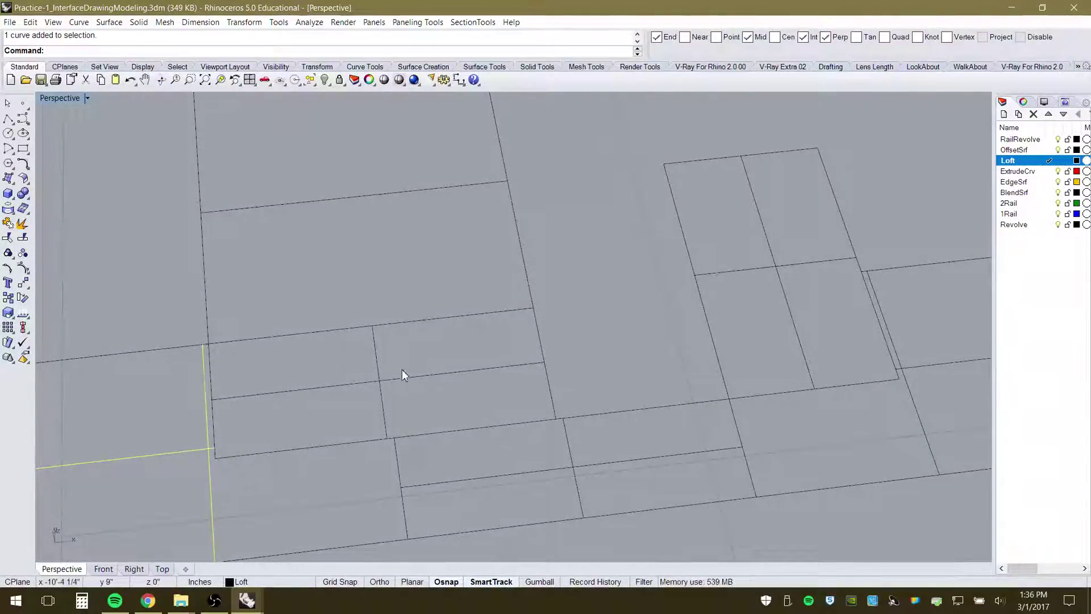
shift+drag(391, 372, 368, 389)
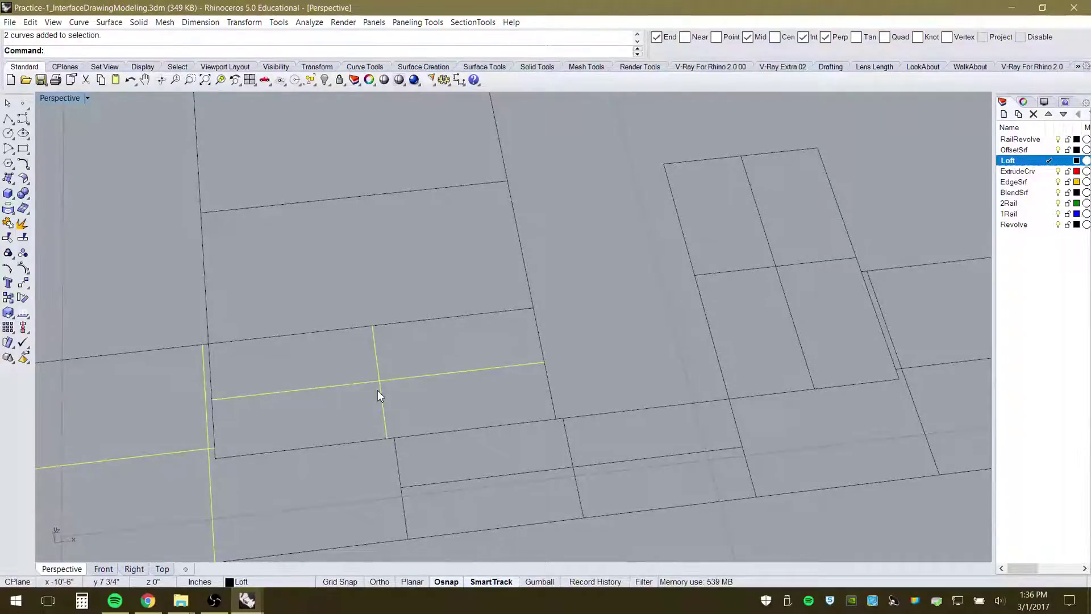
key(Delete)
scroll(380, 395, down, 3)
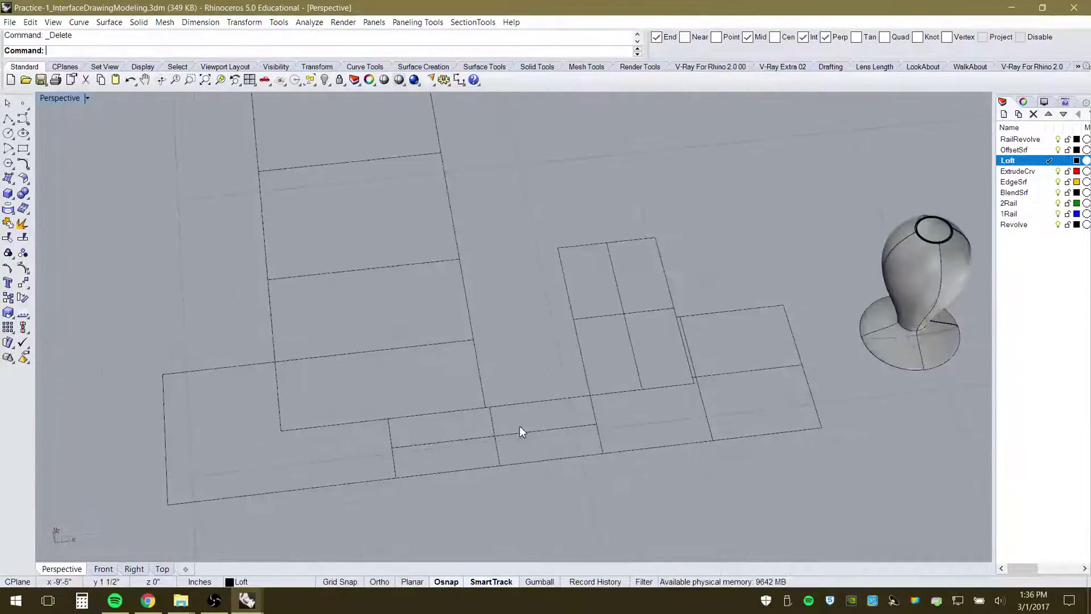
Delete the remaining interior isocurves from the narrow base panel, the short tower panel and the end panels of the copied wireframe
click(485, 441)
key(Delete)
scroll(415, 435, down, 2)
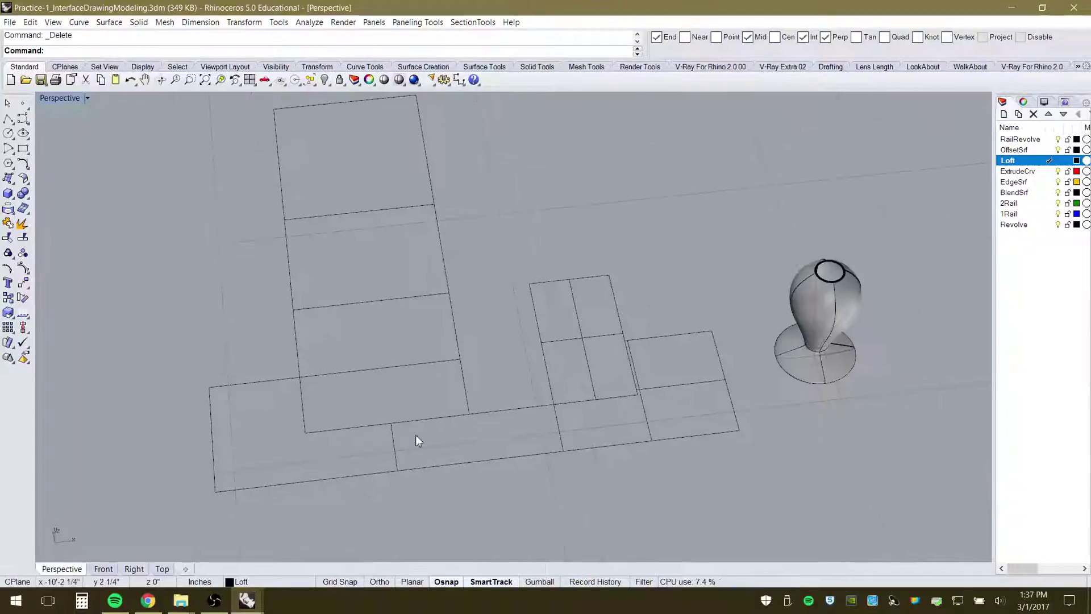
scroll(609, 380, up, 2)
click(554, 359)
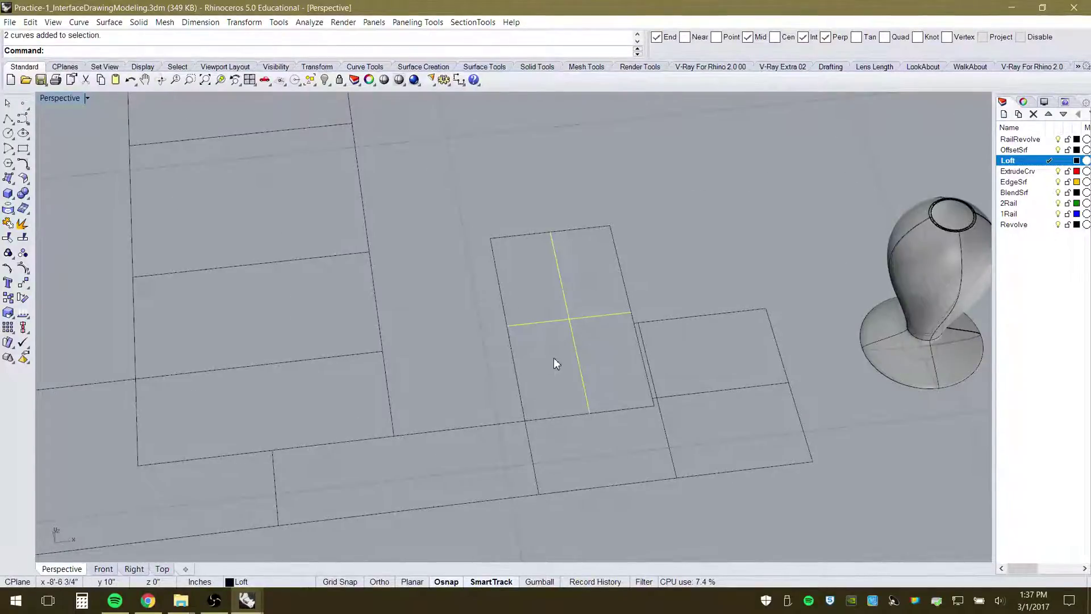
key(Delete)
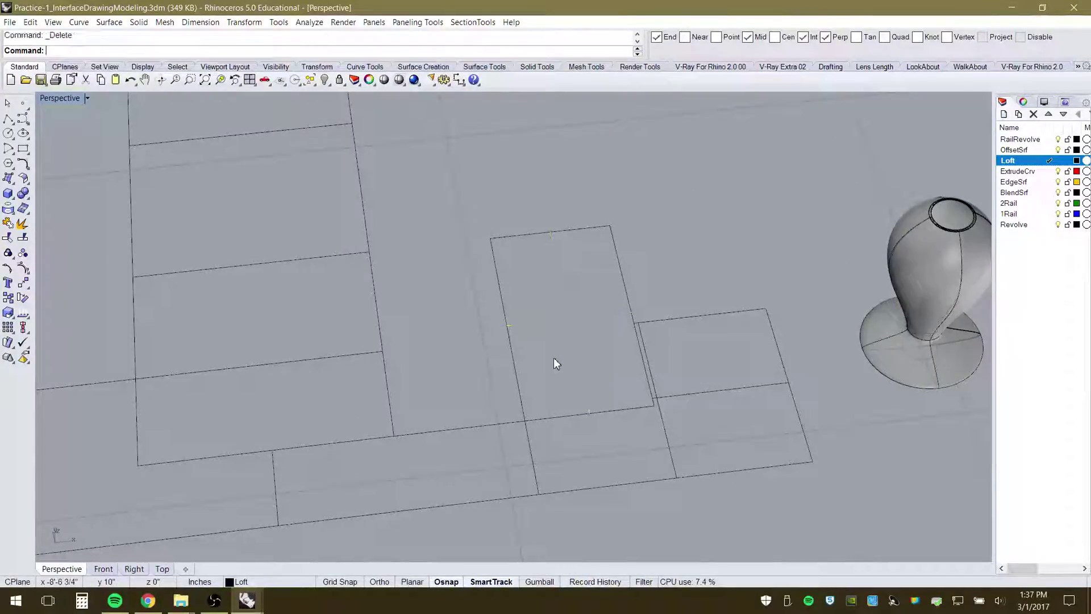
click(664, 447)
key(Delete)
scroll(391, 386, down, 3)
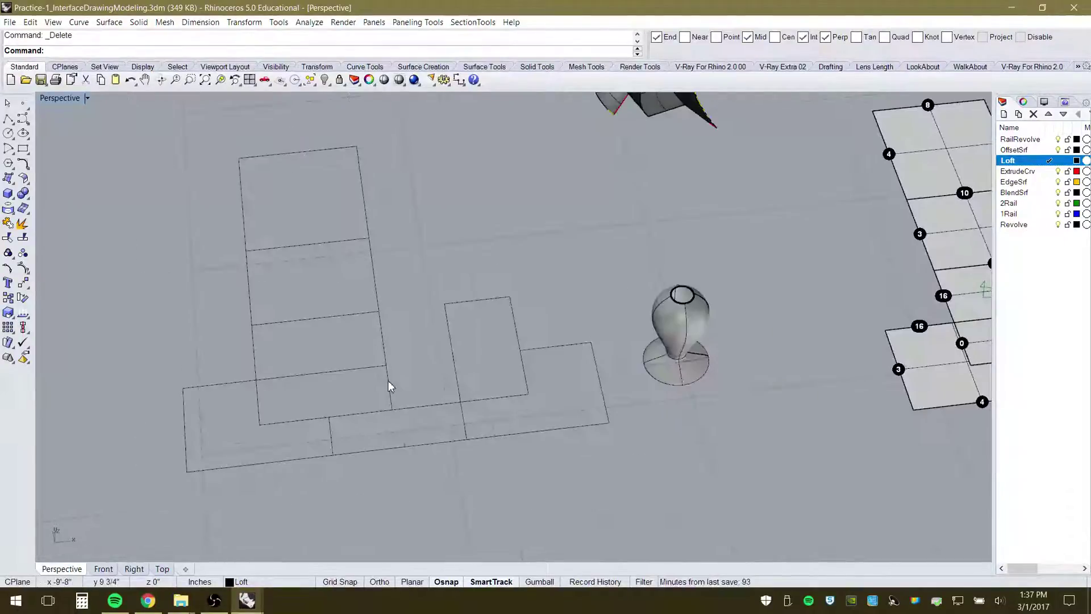
Select the cleaned flat-pattern linework, start exporting it as AutoCAD Drawing (*.dwg), then cancel the export and clear the selection
scroll(391, 386, down, 4)
right_drag(394, 387, 352, 346)
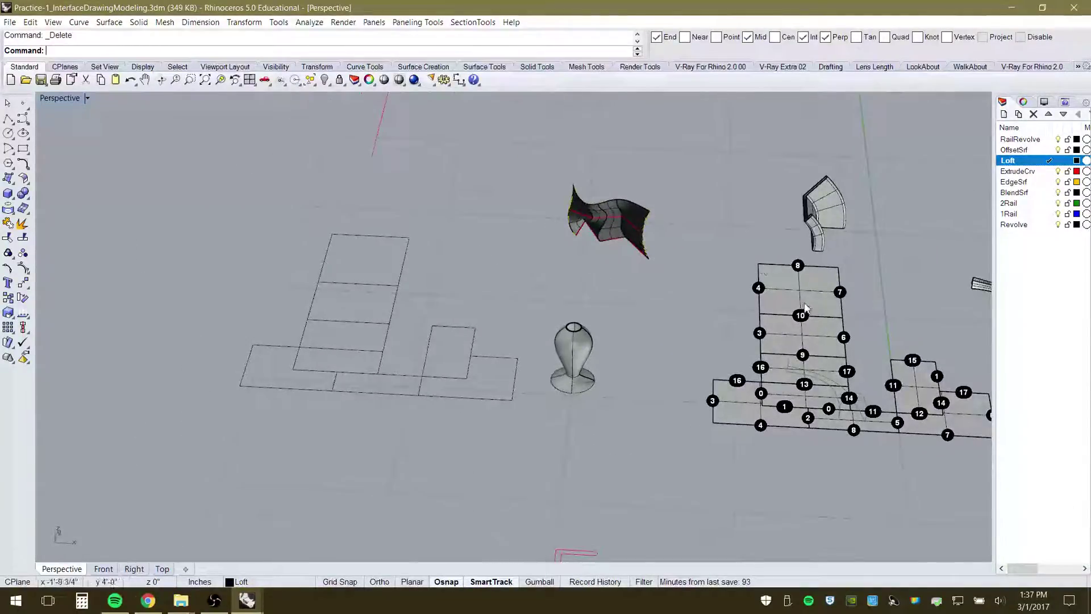
scroll(398, 370, down, 5)
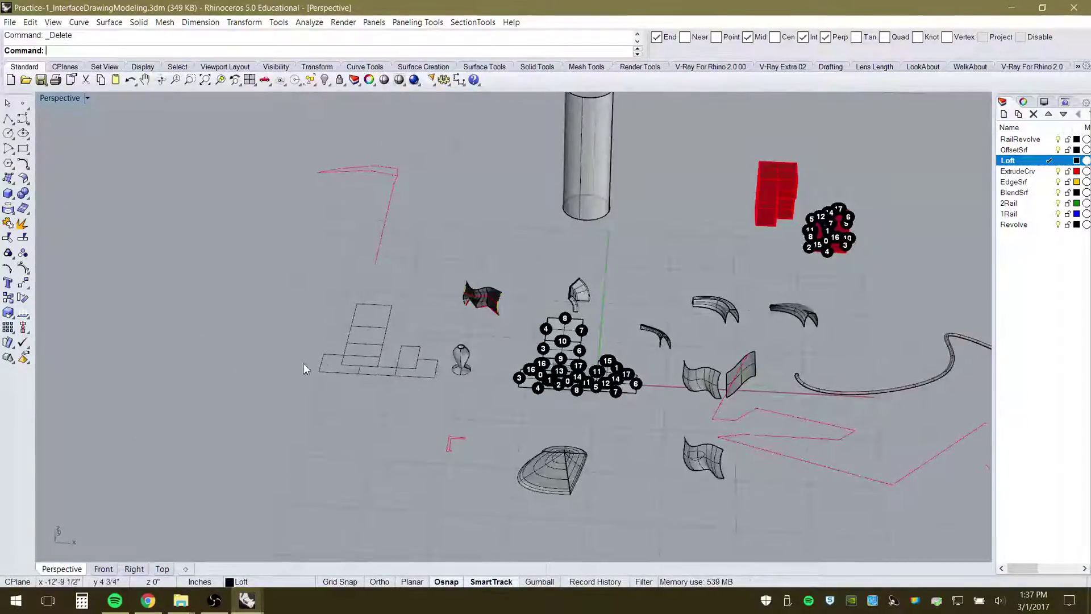
scroll(371, 343, up, 8)
right_drag(389, 455, 474, 483)
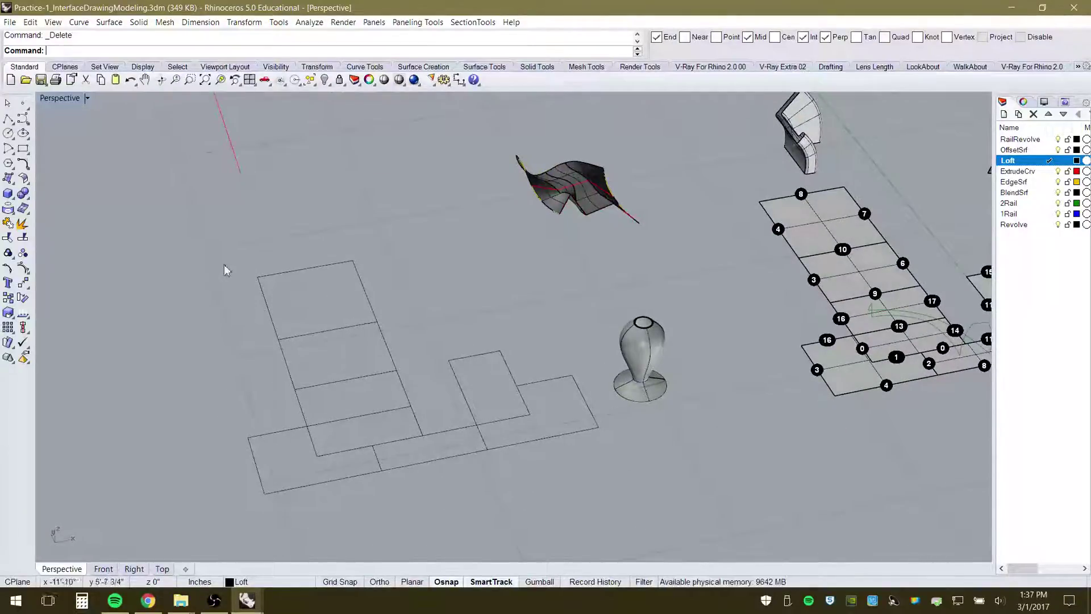
drag(191, 236, 602, 517)
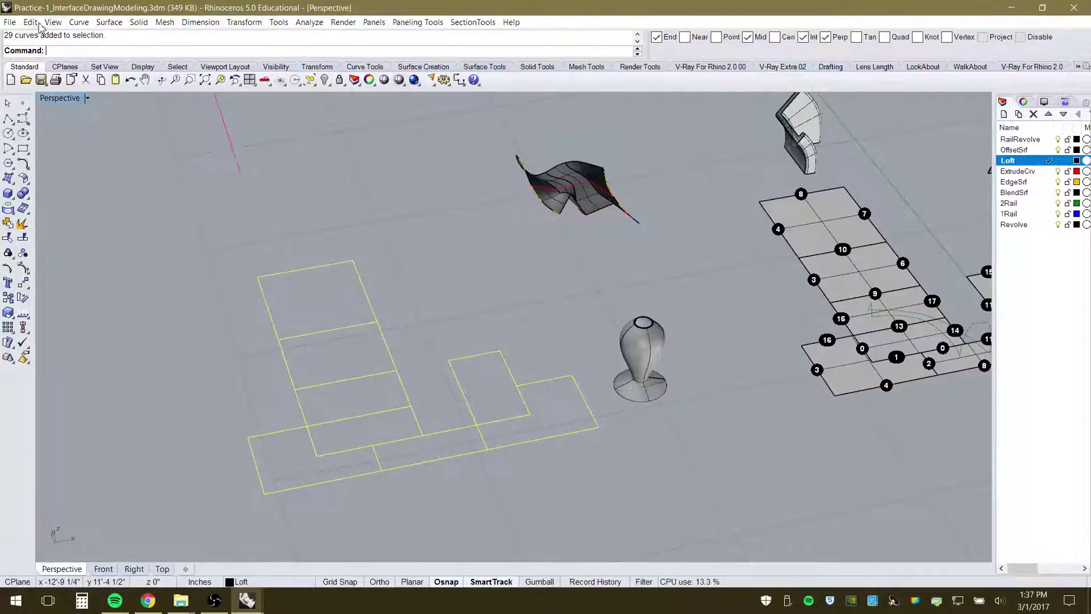
click(9, 23)
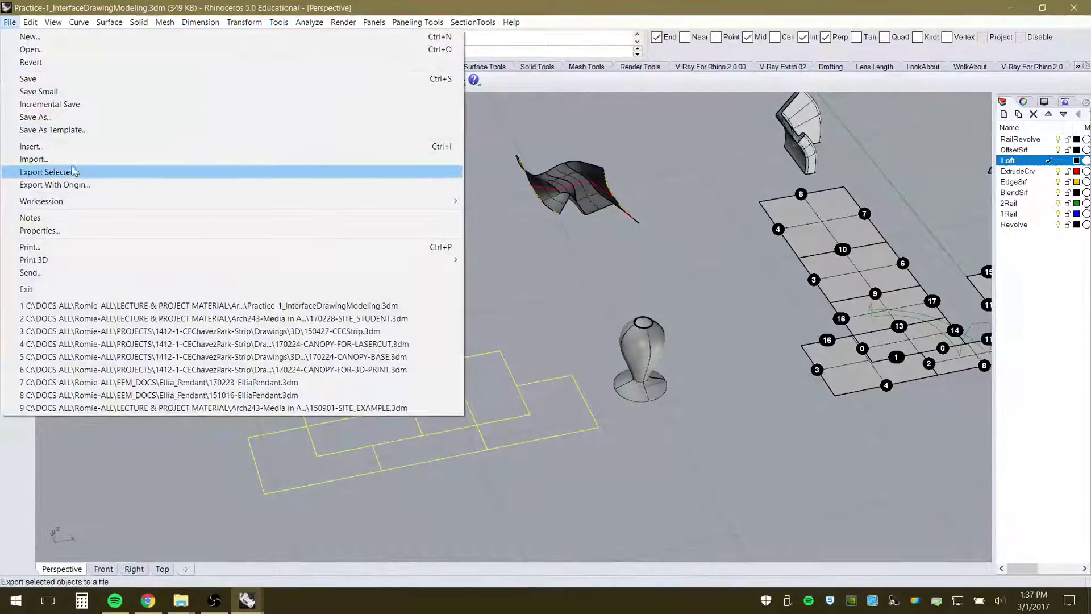
click(49, 172)
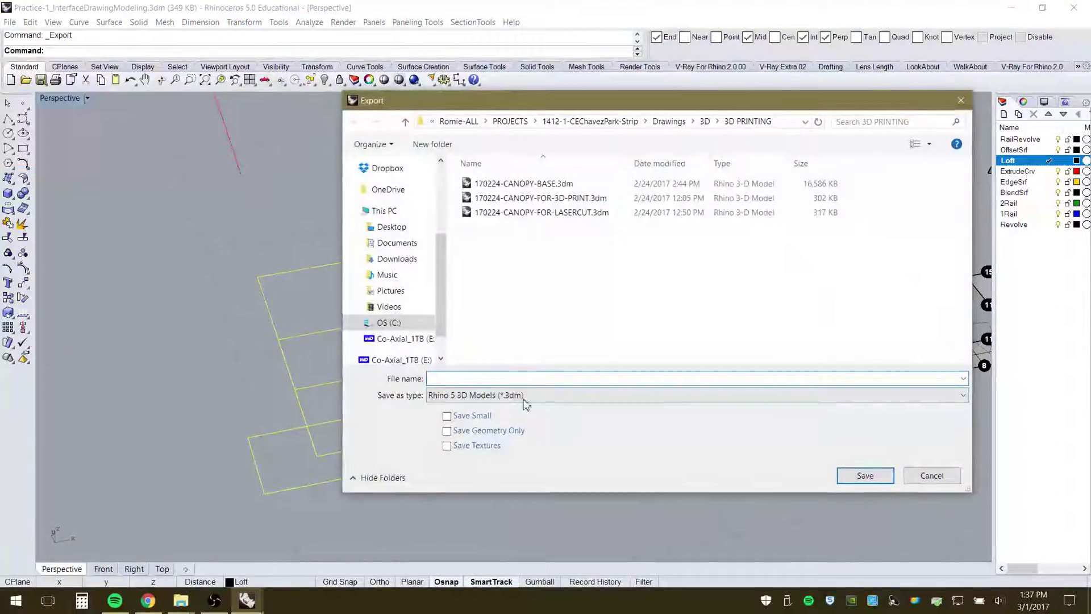
click(533, 396)
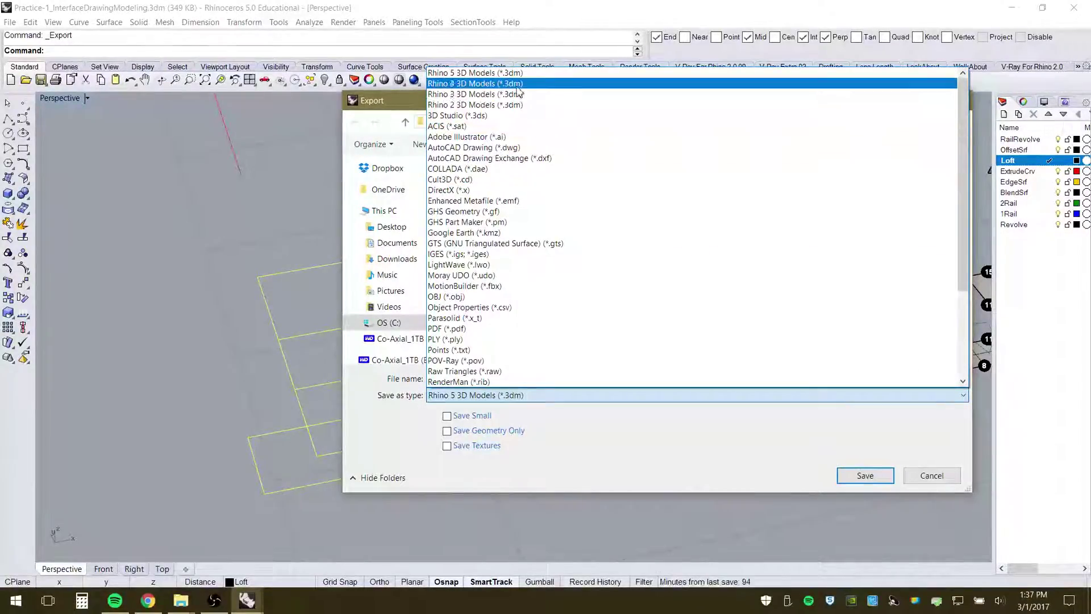
click(483, 148)
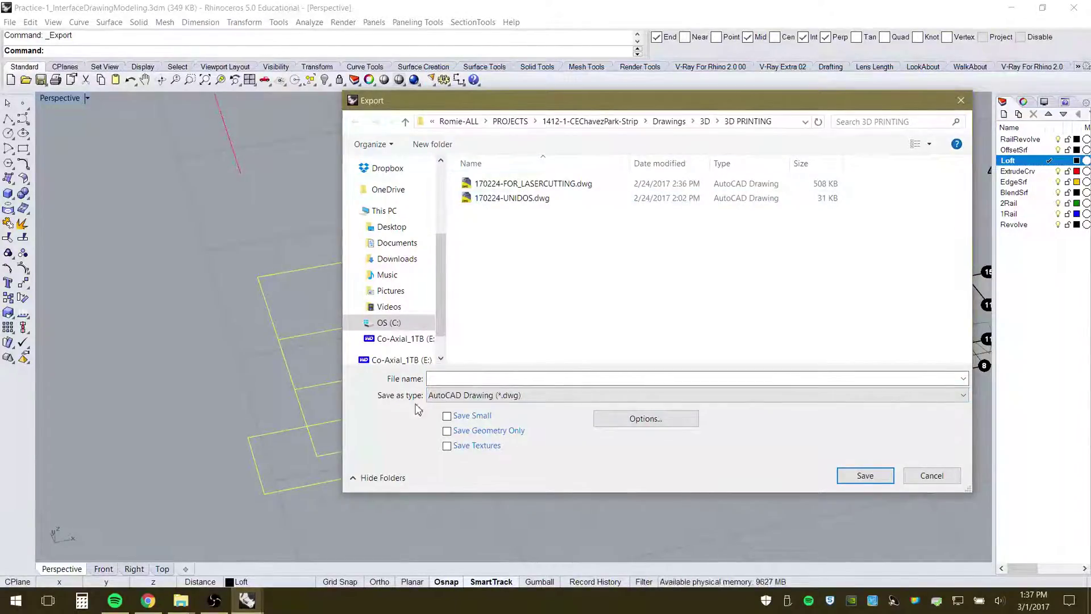
click(556, 378)
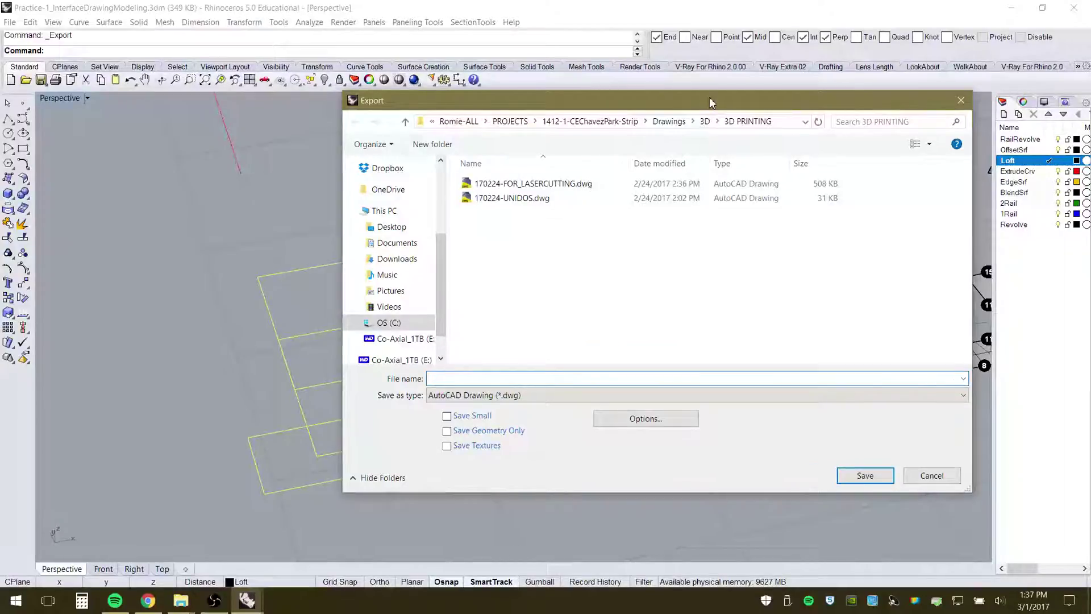
drag(711, 102, 585, 114)
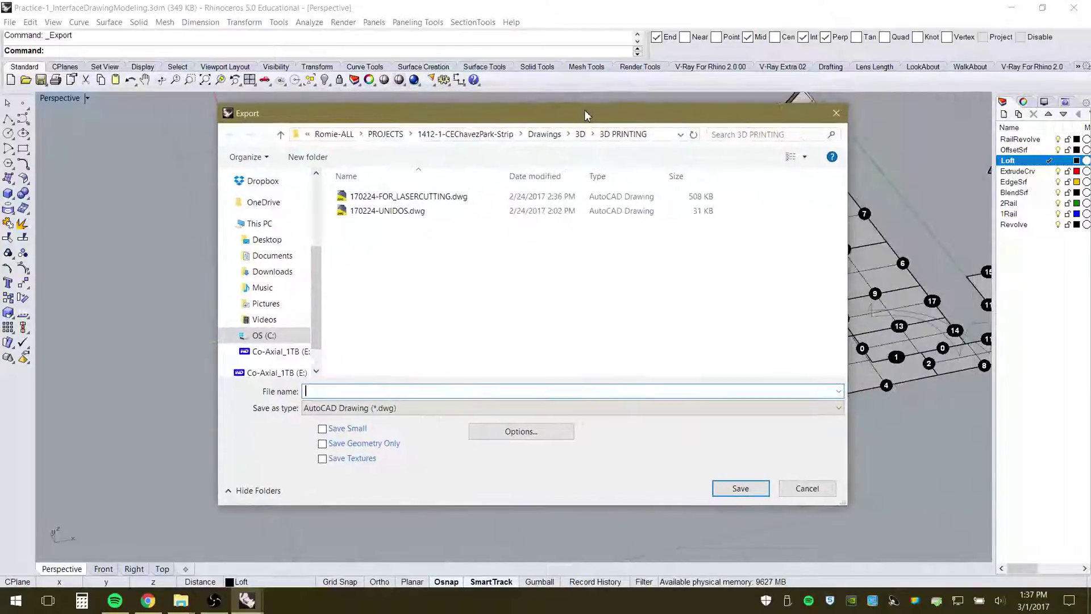
click(804, 488)
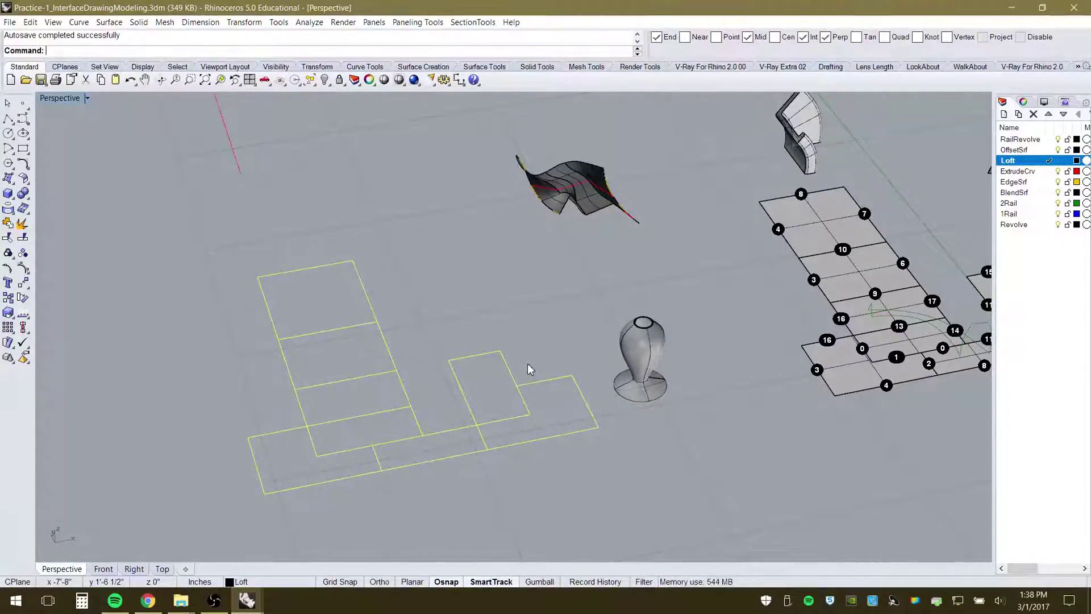
click(495, 283)
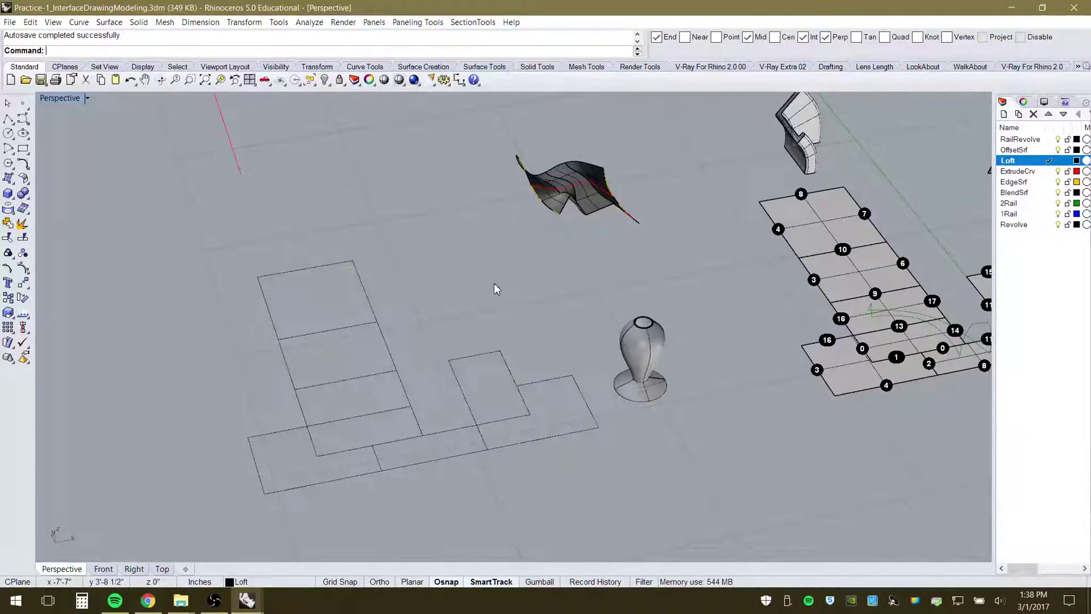
Look over all the practice geometry in the Perspective view, including the labelled unroll and the cleaned linework
scroll(469, 272, down, 3)
scroll(432, 273, down, 3)
scroll(568, 230, up, 1)
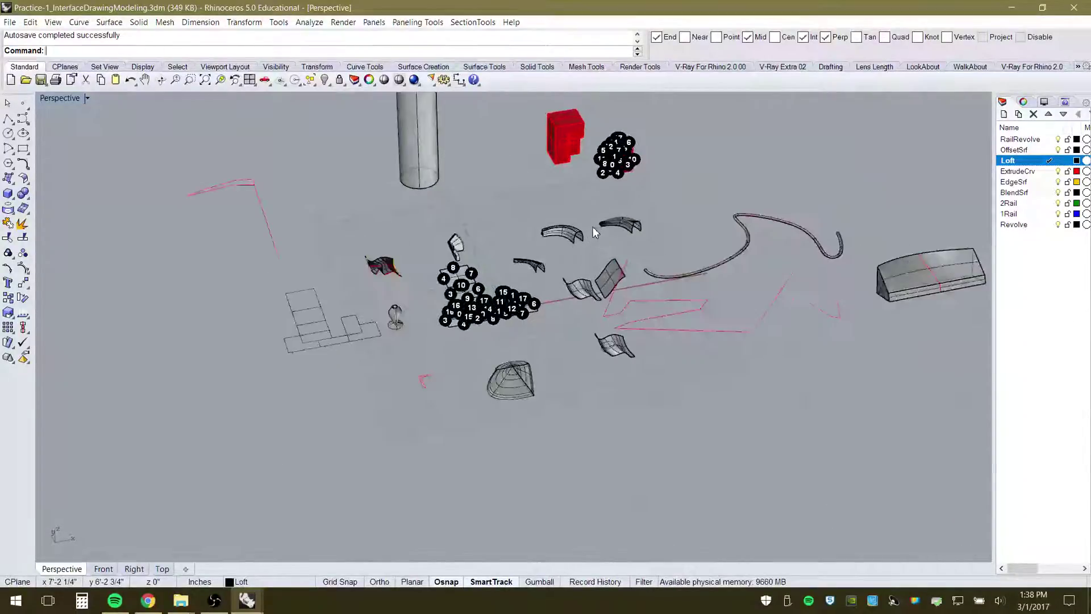
scroll(596, 296, up, 3)
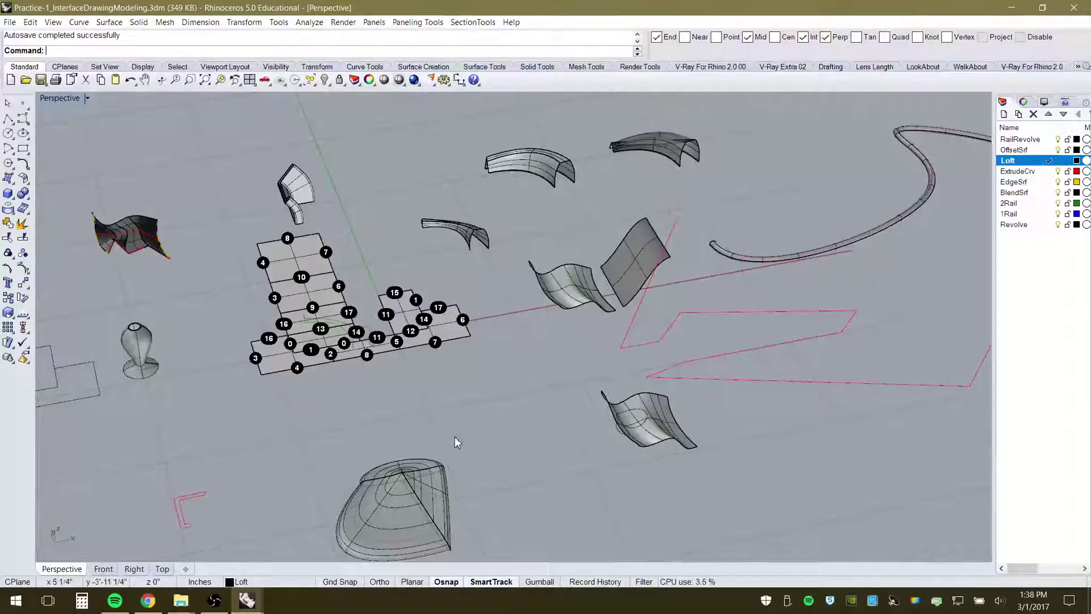
scroll(437, 409, down, 4)
scroll(385, 366, up, 3)
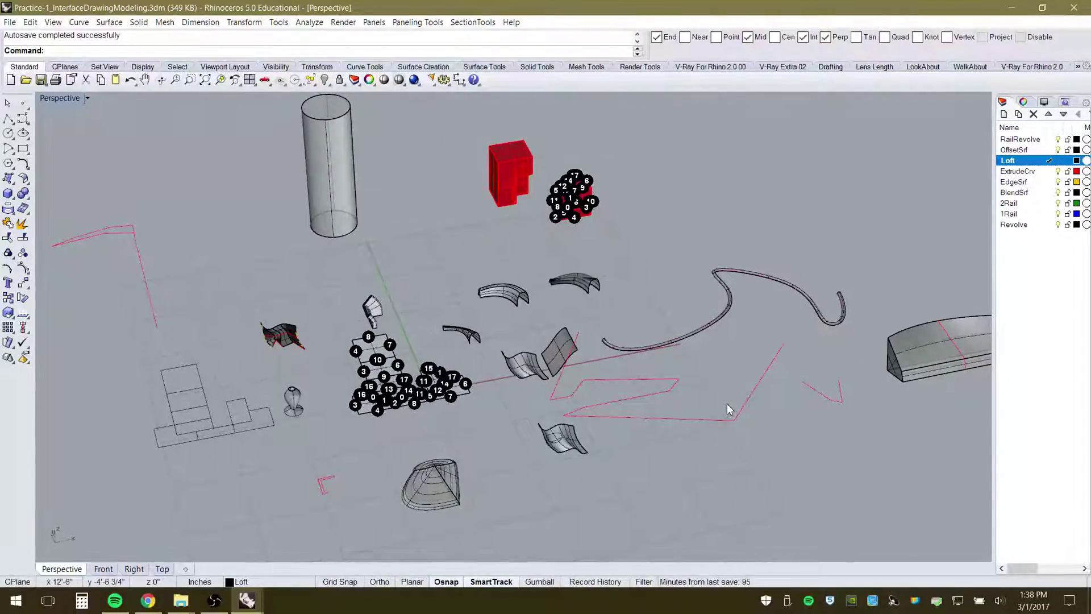
scroll(725, 407, down, 3)
scroll(430, 435, up, 3)
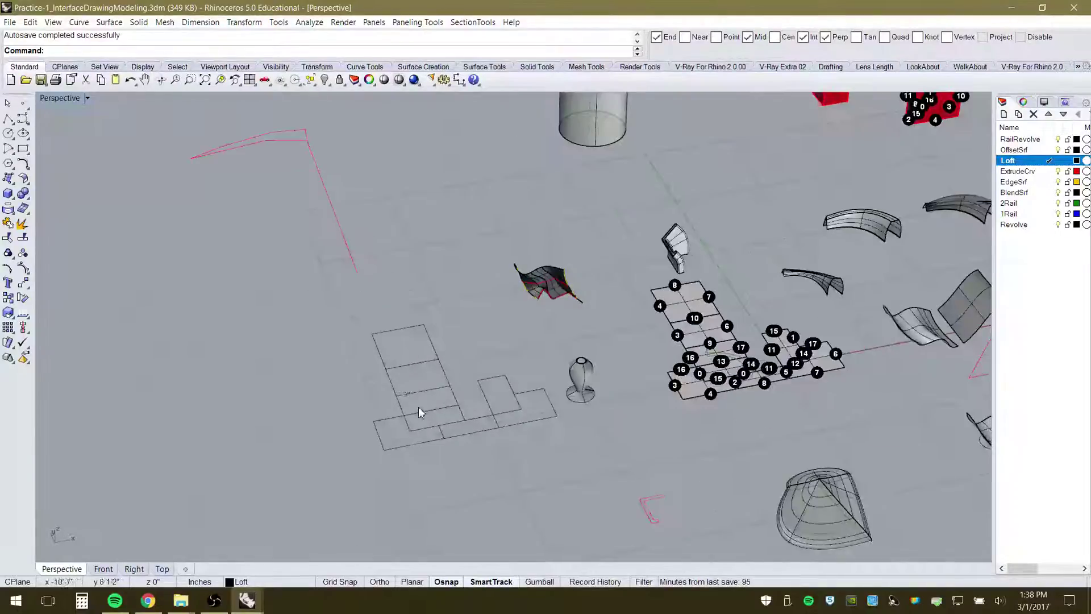
scroll(418, 406, up, 3)
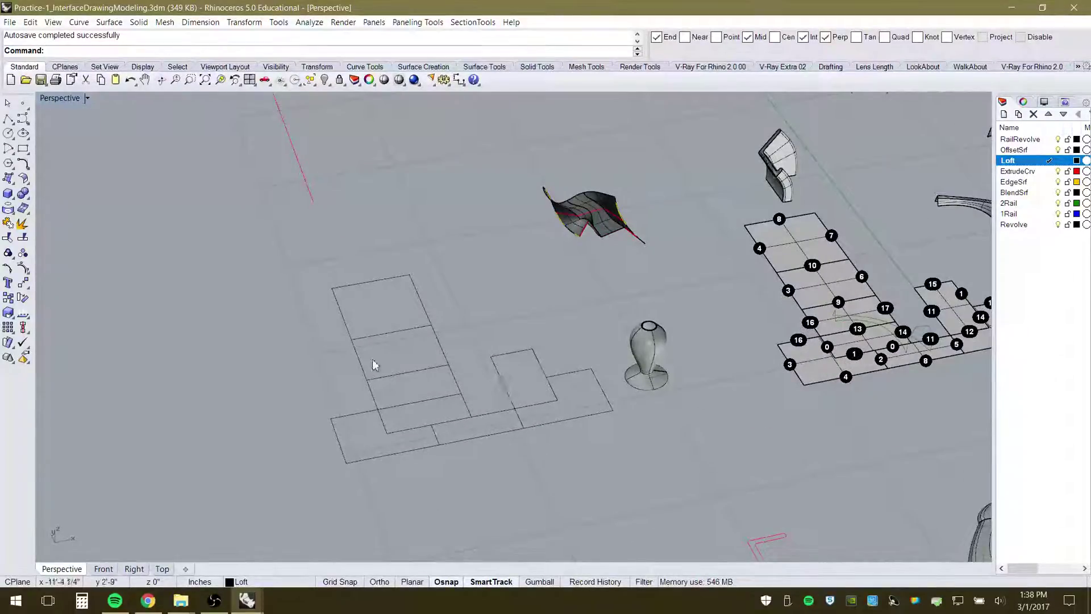
scroll(373, 359, down, 3)
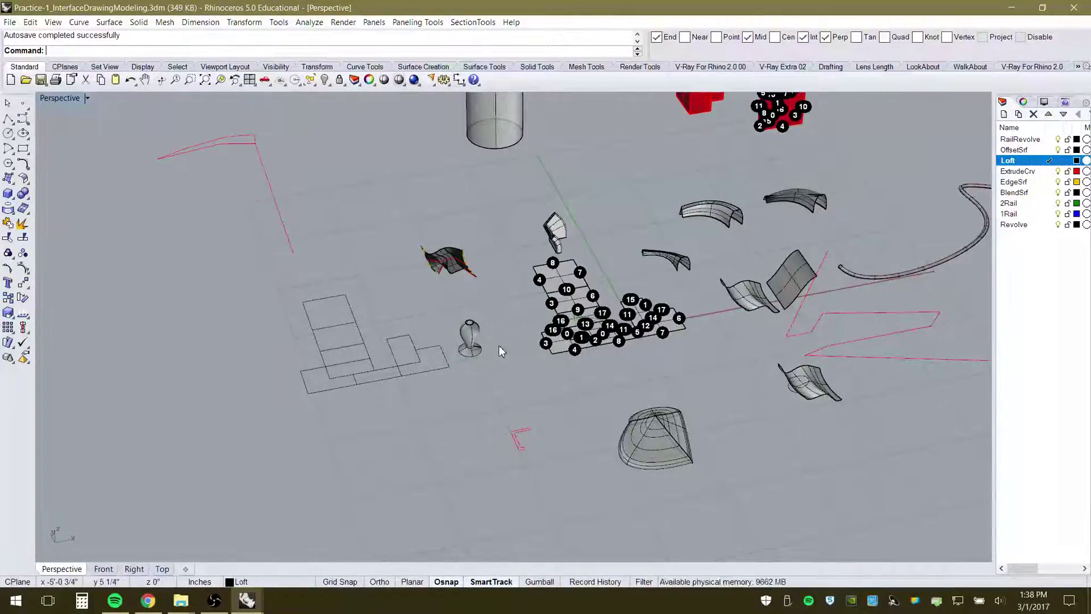
click(215, 603)
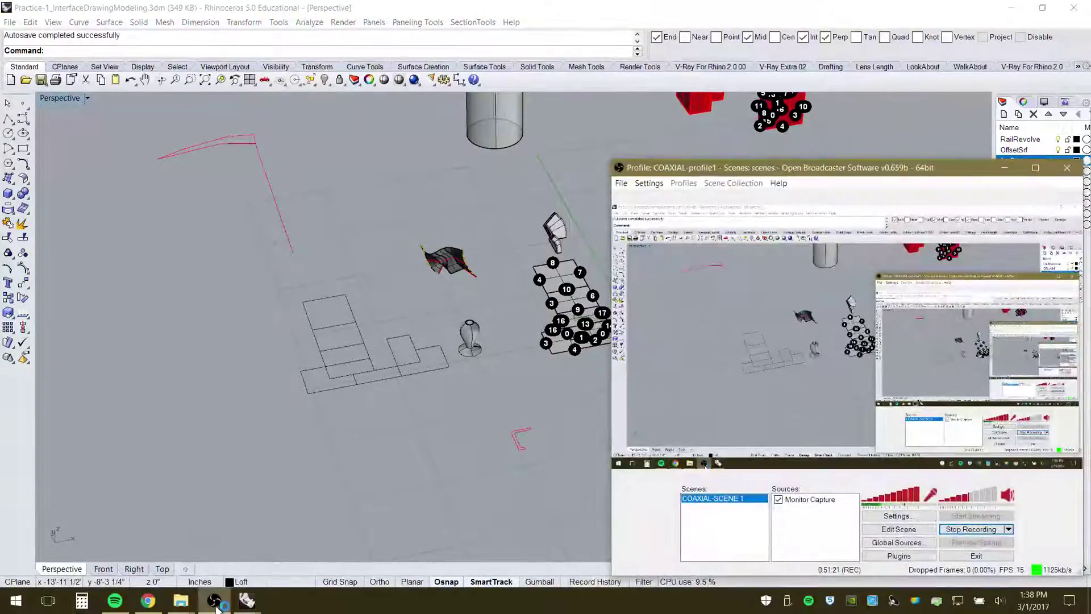